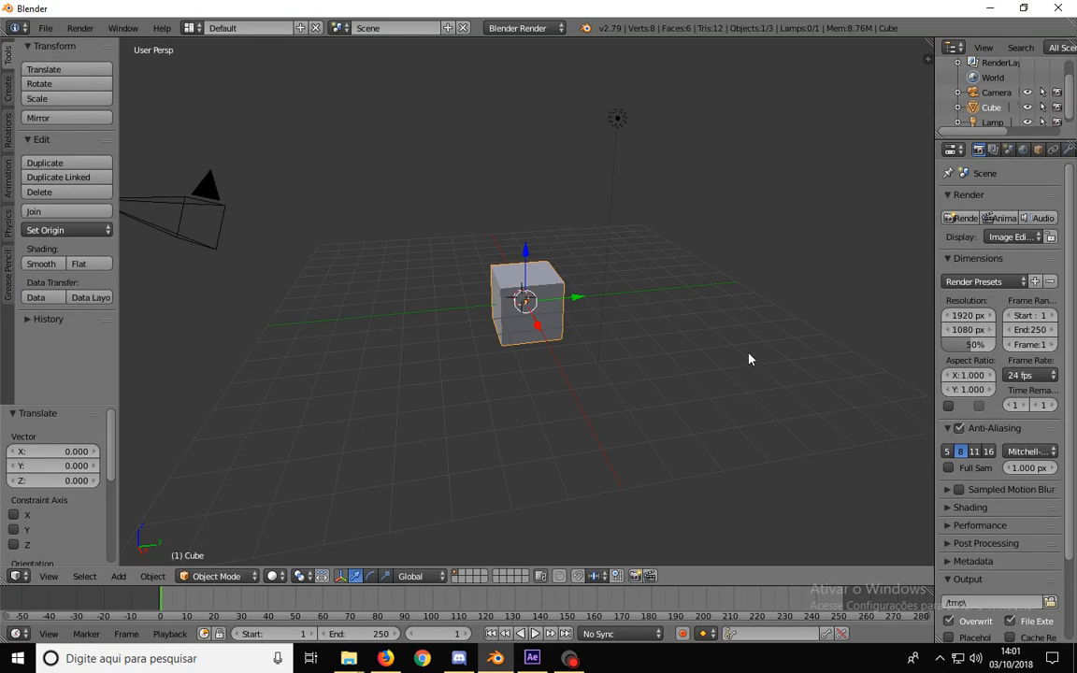
key(n)
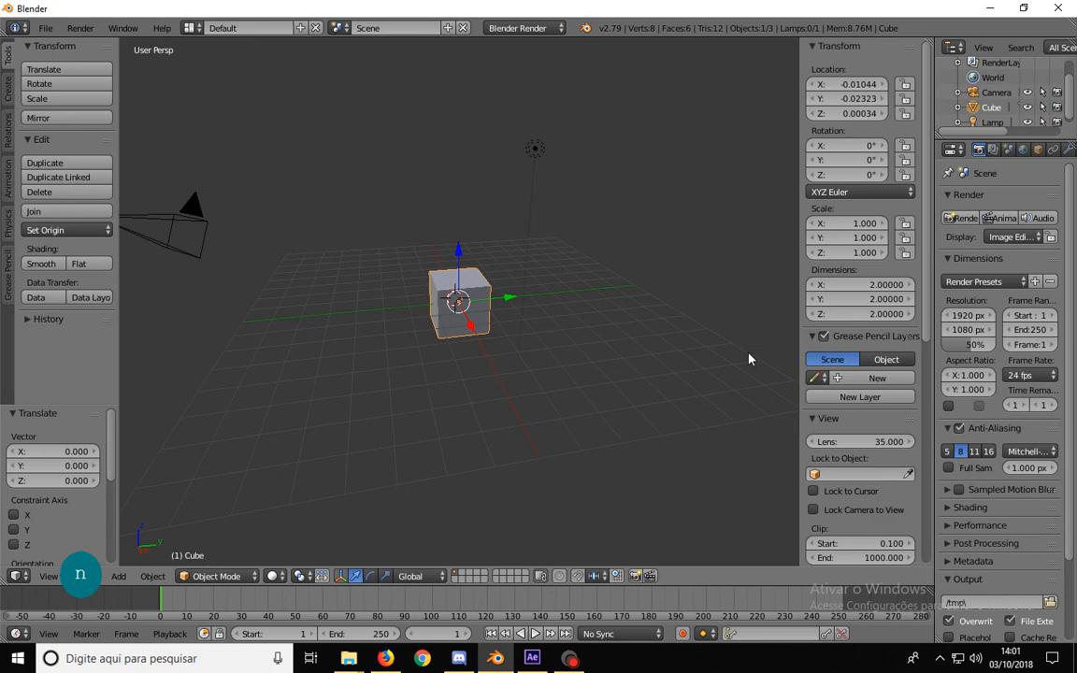
key(n)
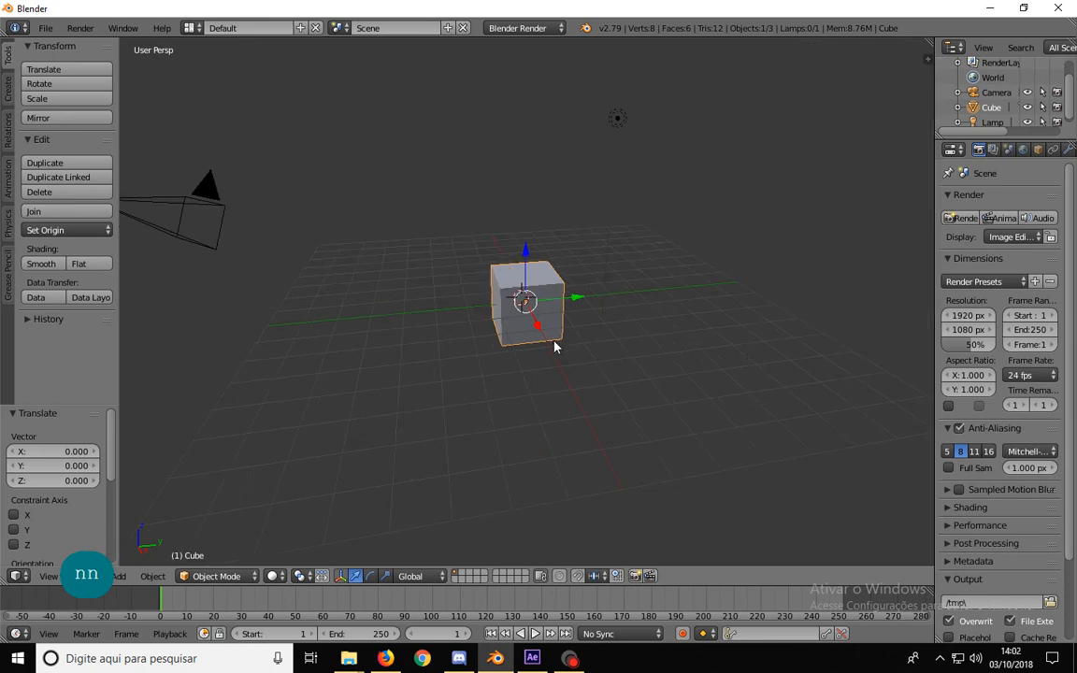
mouse_move(557, 349)
middle_down()
mouse_move(577, 348)
mouse_move(559, 350)
middle_up()
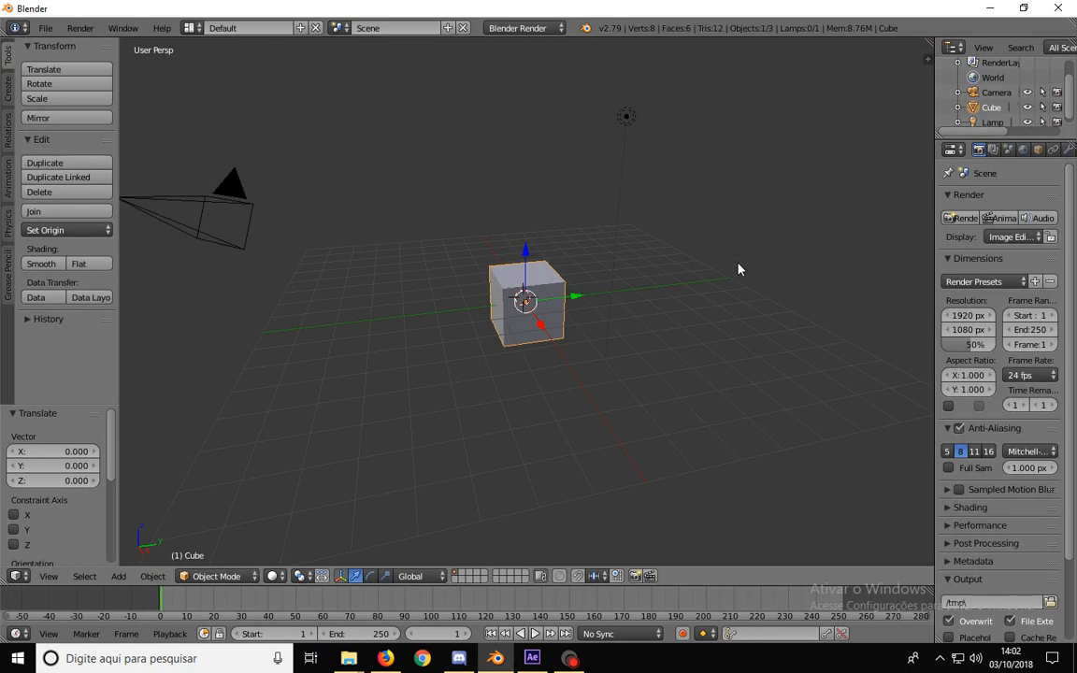
key(n)
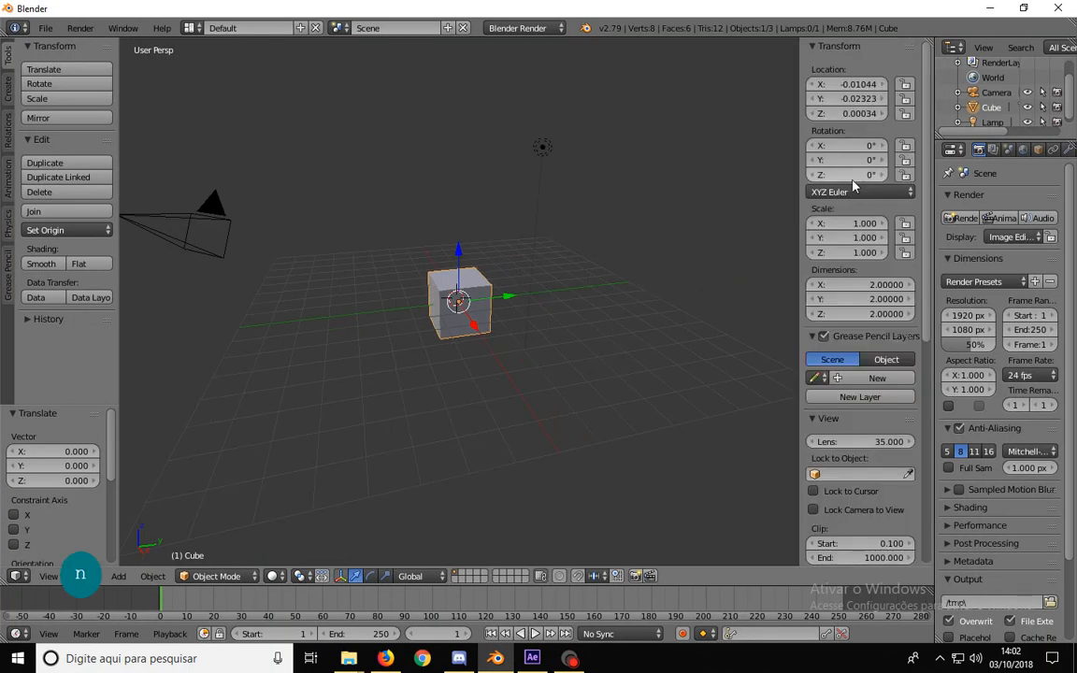
click(813, 48)
click(815, 46)
key(n)
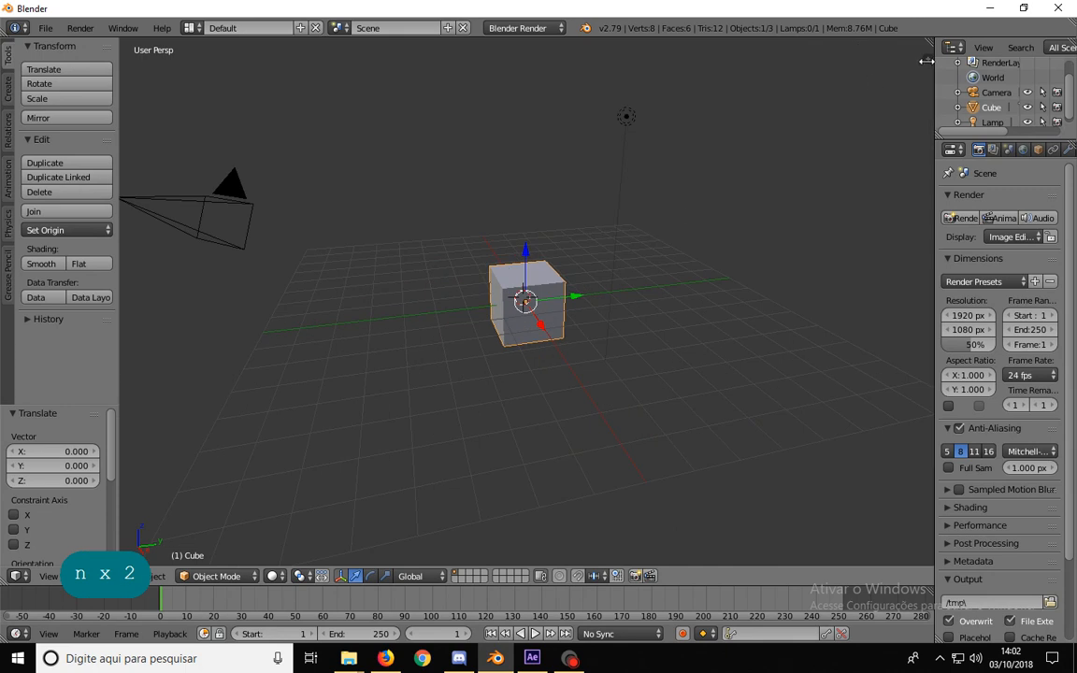
- Show the 3D view's properties, enable Background Images and add an empty image slot
key(n)
scroll(852, 260, down, 5)
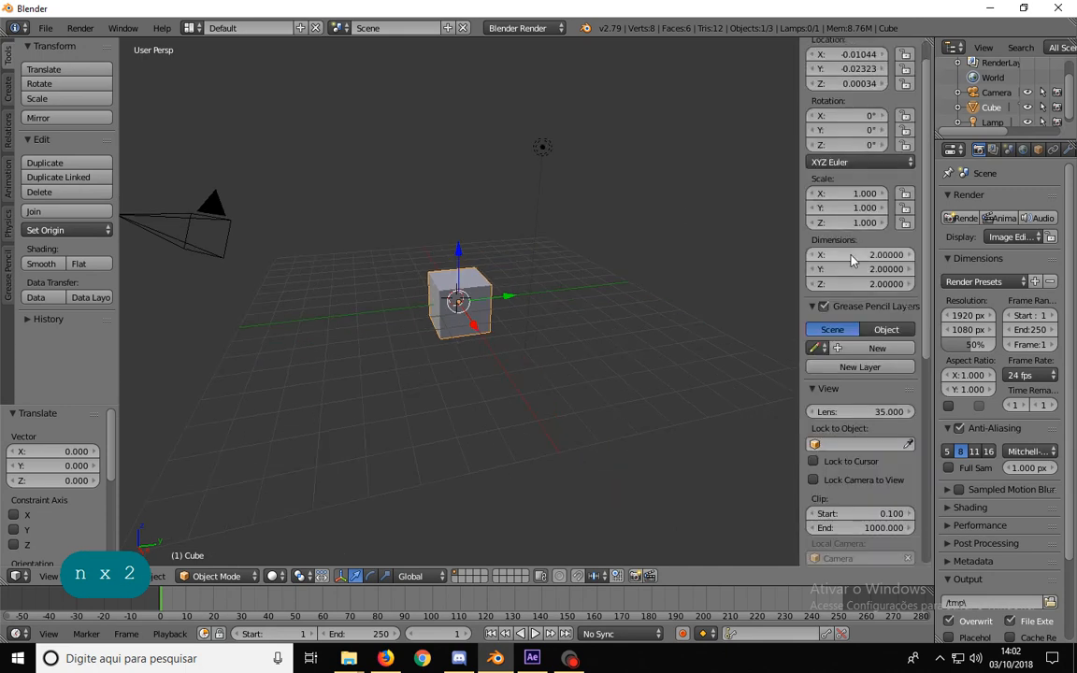
scroll(852, 261, down, 5)
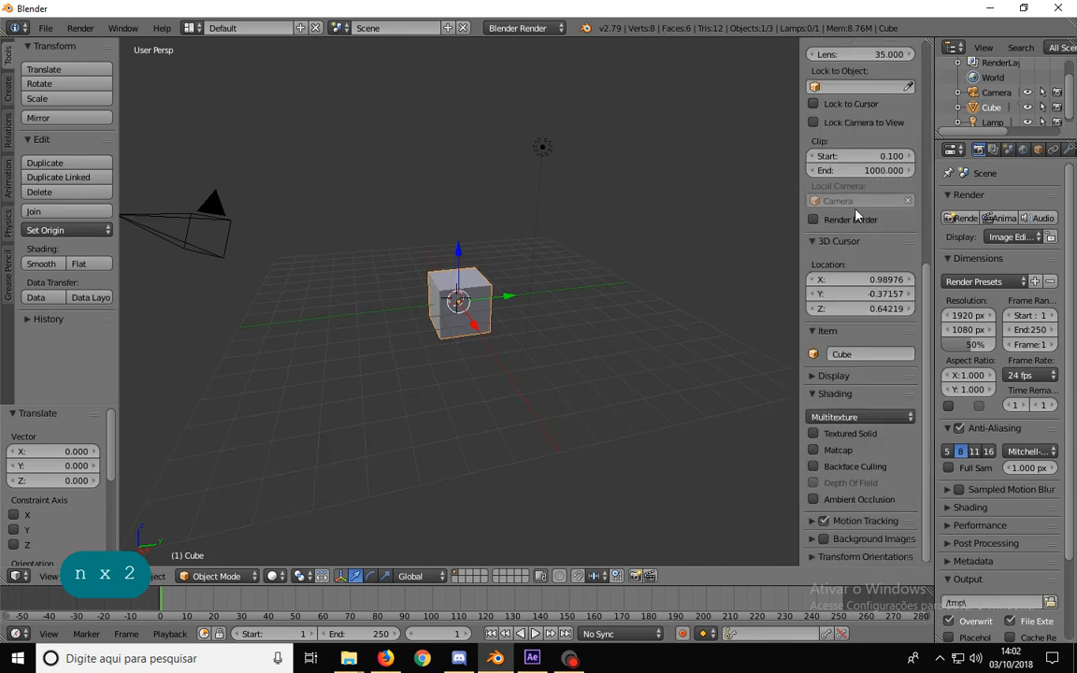
click(865, 539)
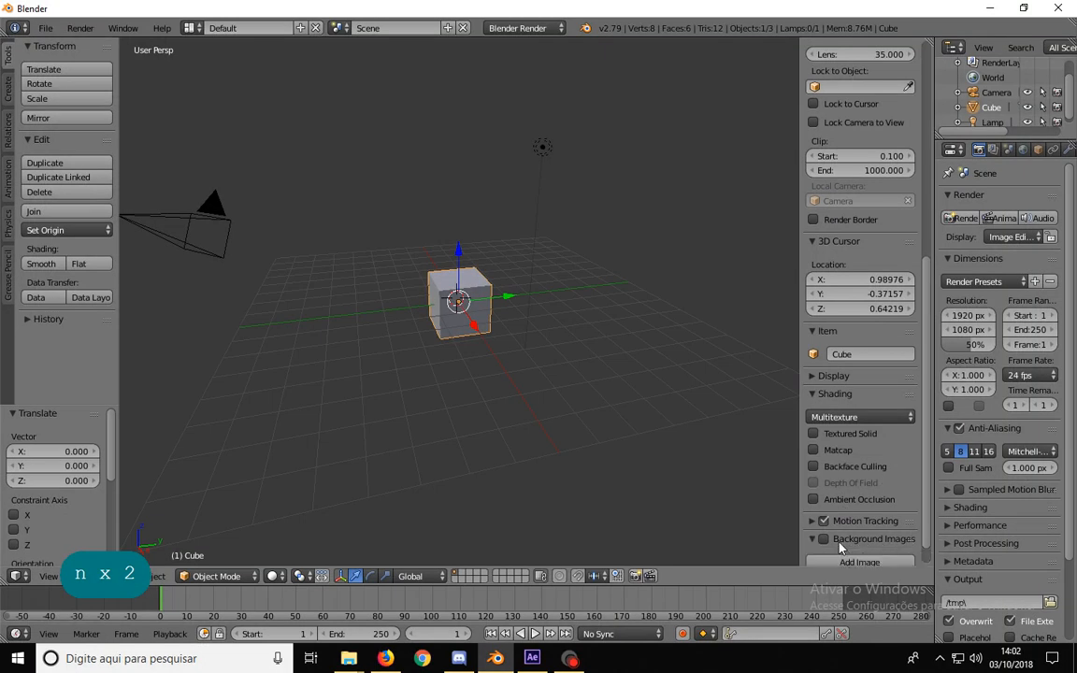
scroll(867, 532, down, 1)
click(860, 533)
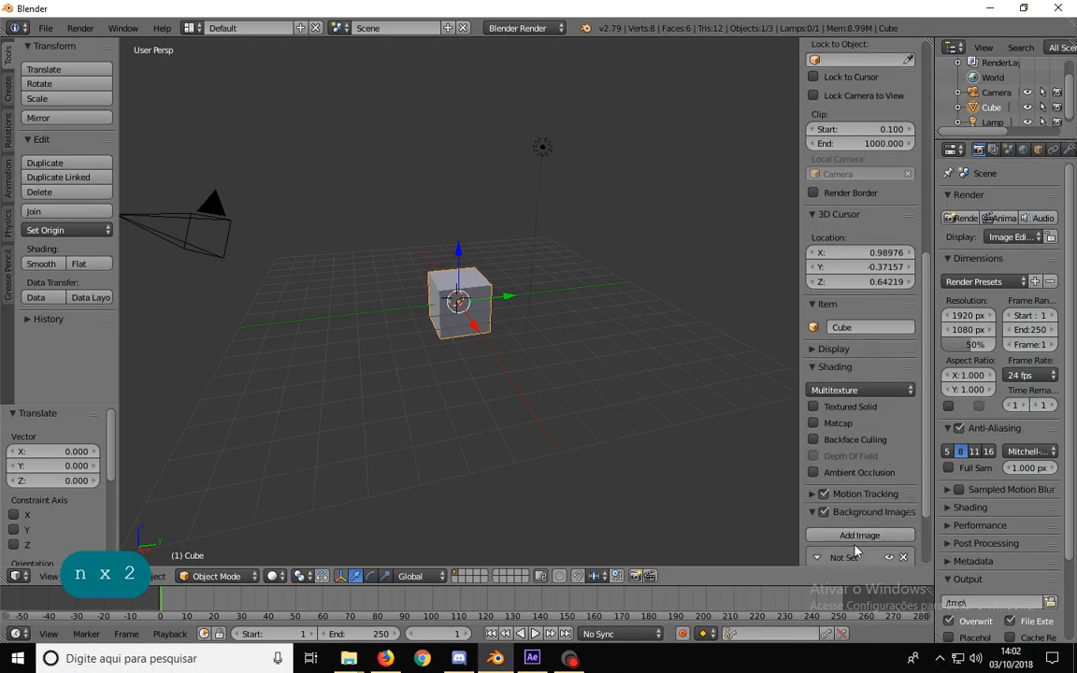
- Load NeilaFrente.jpg from D:\Imagens into the empty background image slot
scroll(860, 534, down, 3)
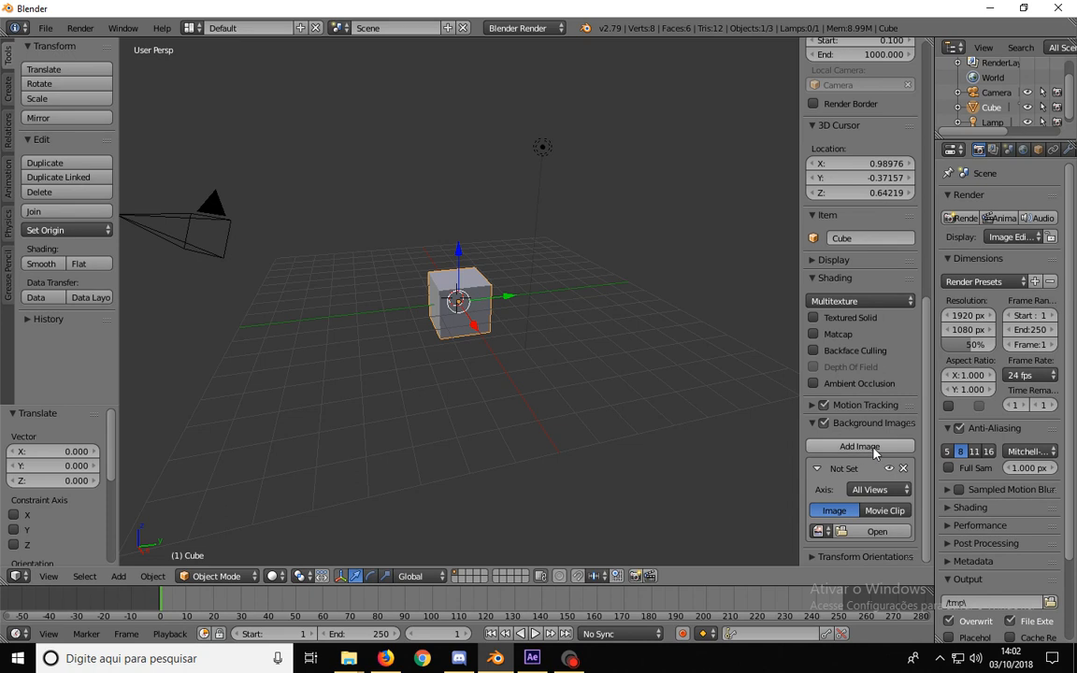
click(876, 532)
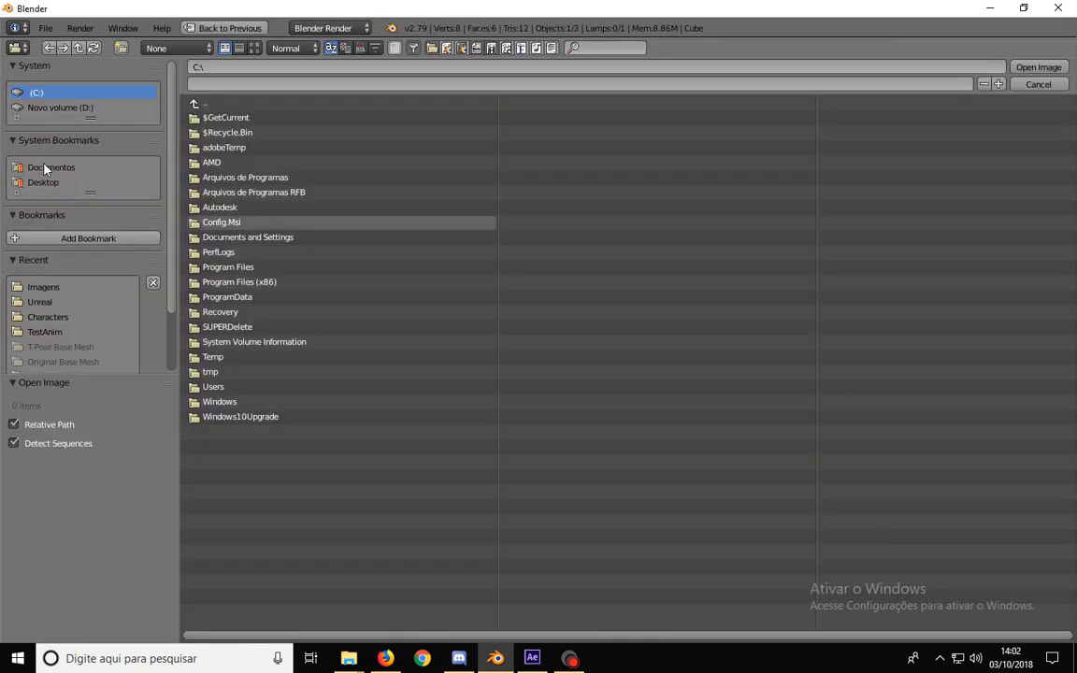
click(52, 108)
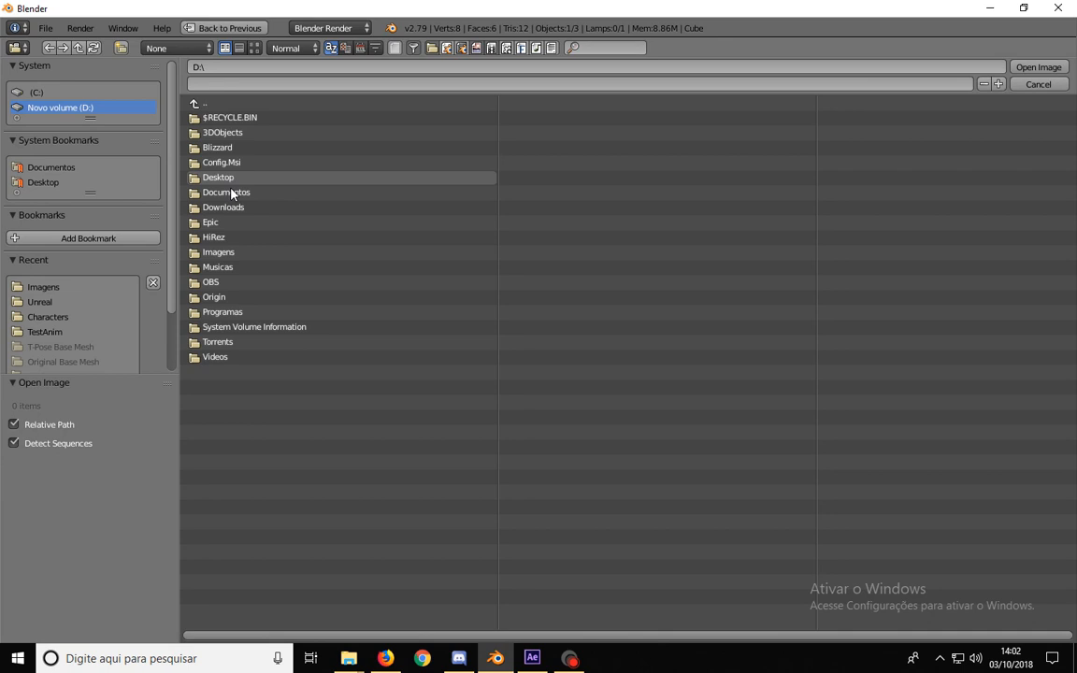
click(232, 253)
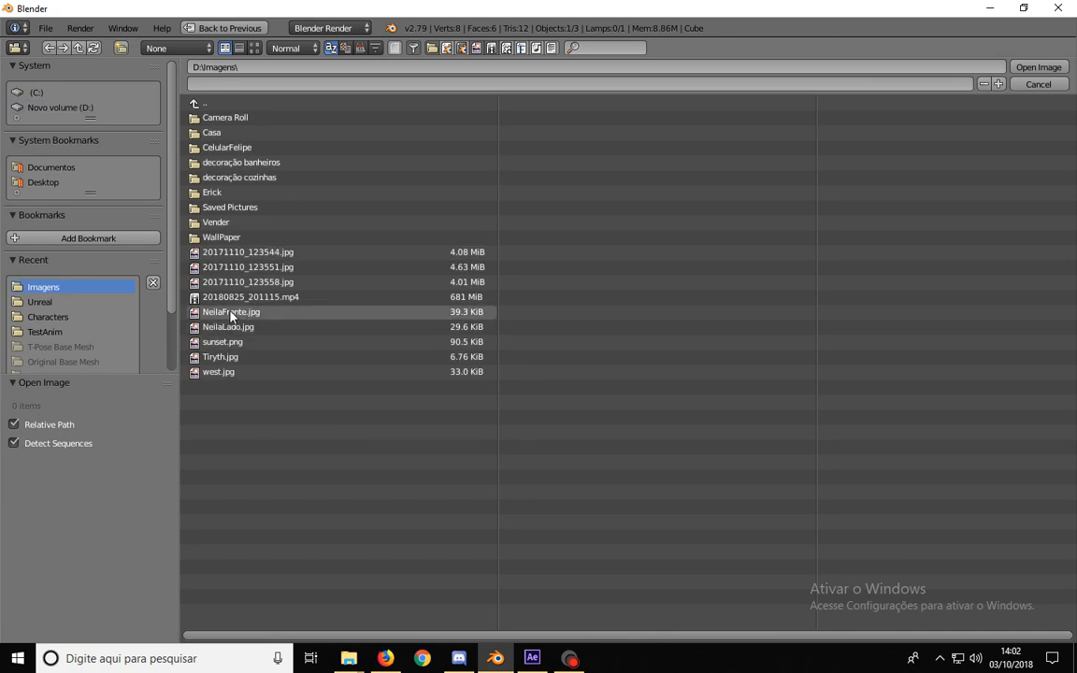
click(234, 312)
click(1039, 67)
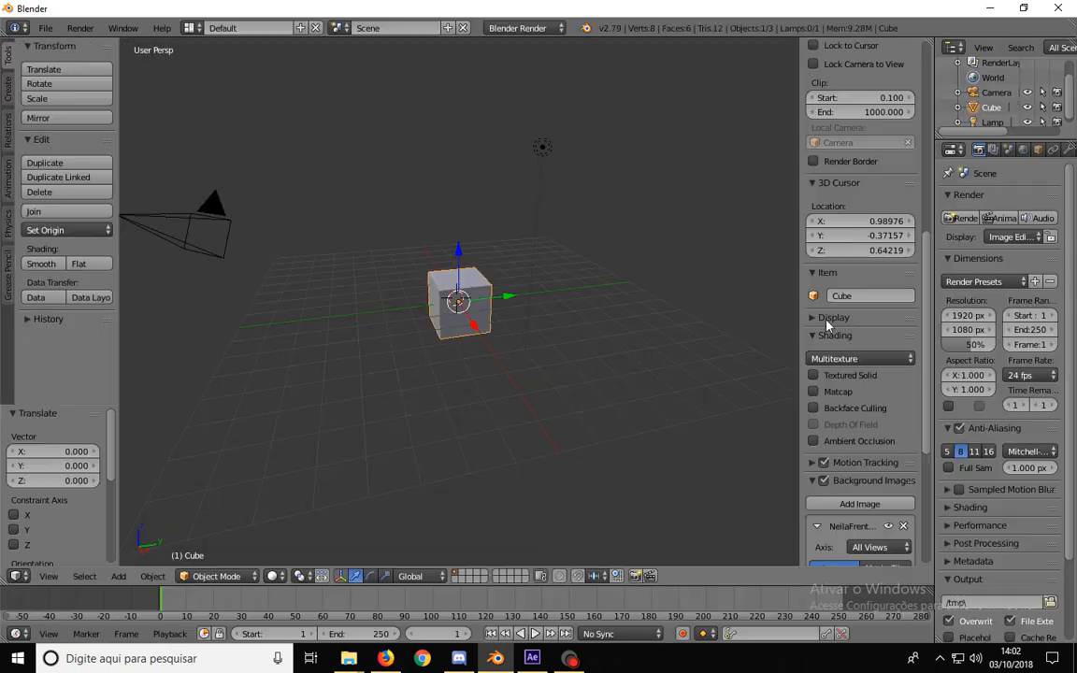
- Assign the background image to the Front axis and display it in the front orthographic view
scroll(881, 409, down, 5)
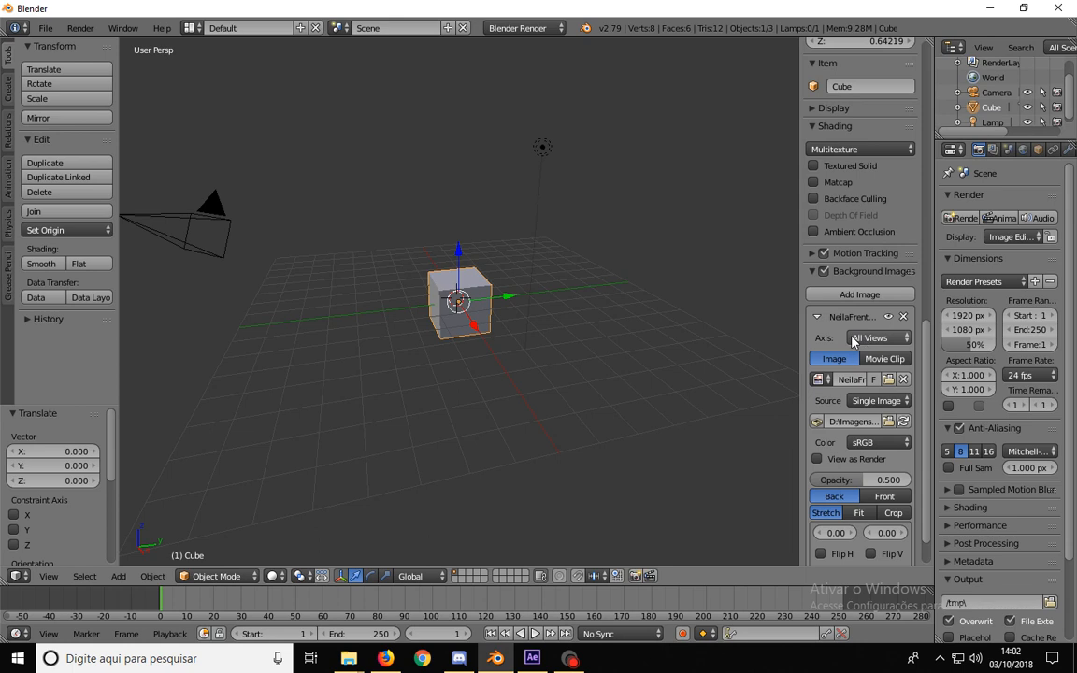
click(863, 338)
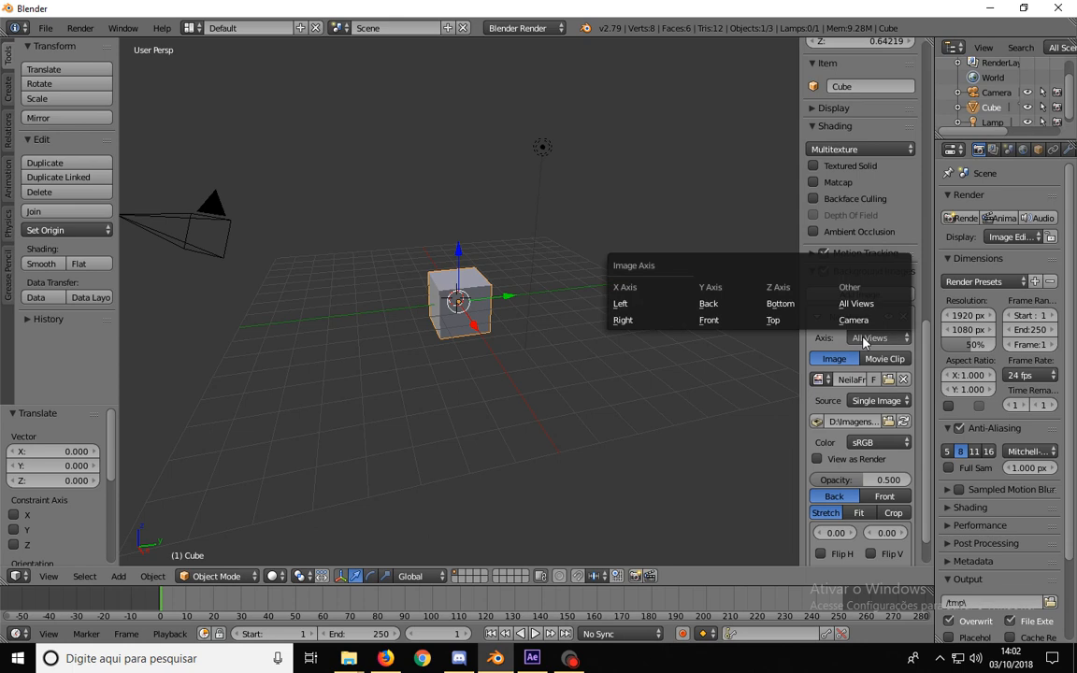
click(715, 320)
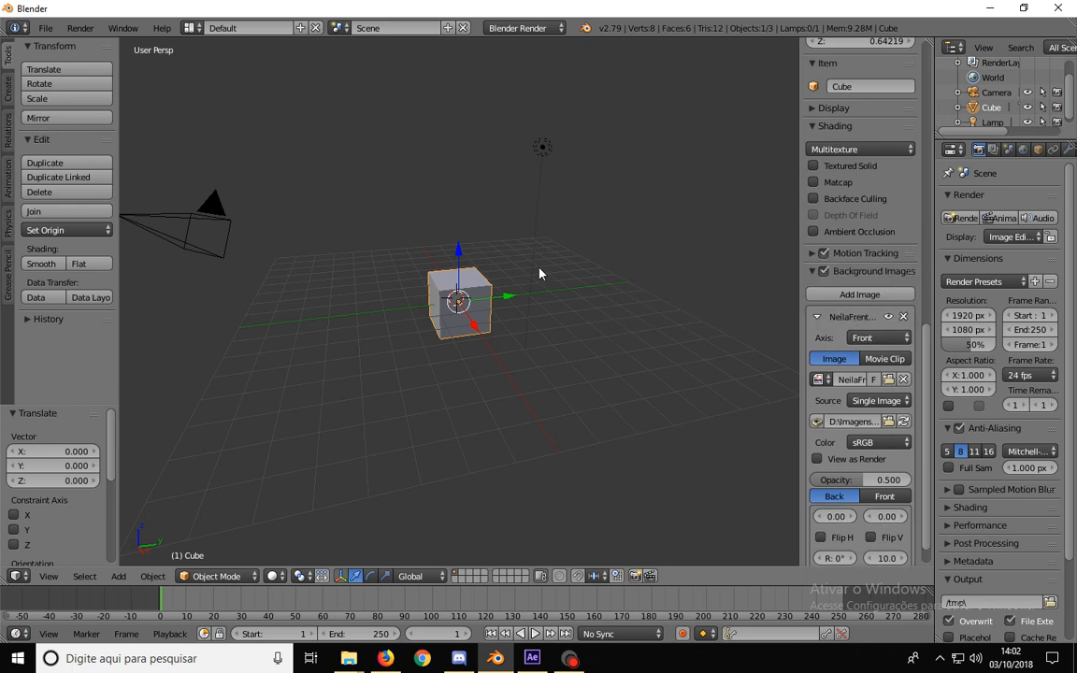
key(KP_1)
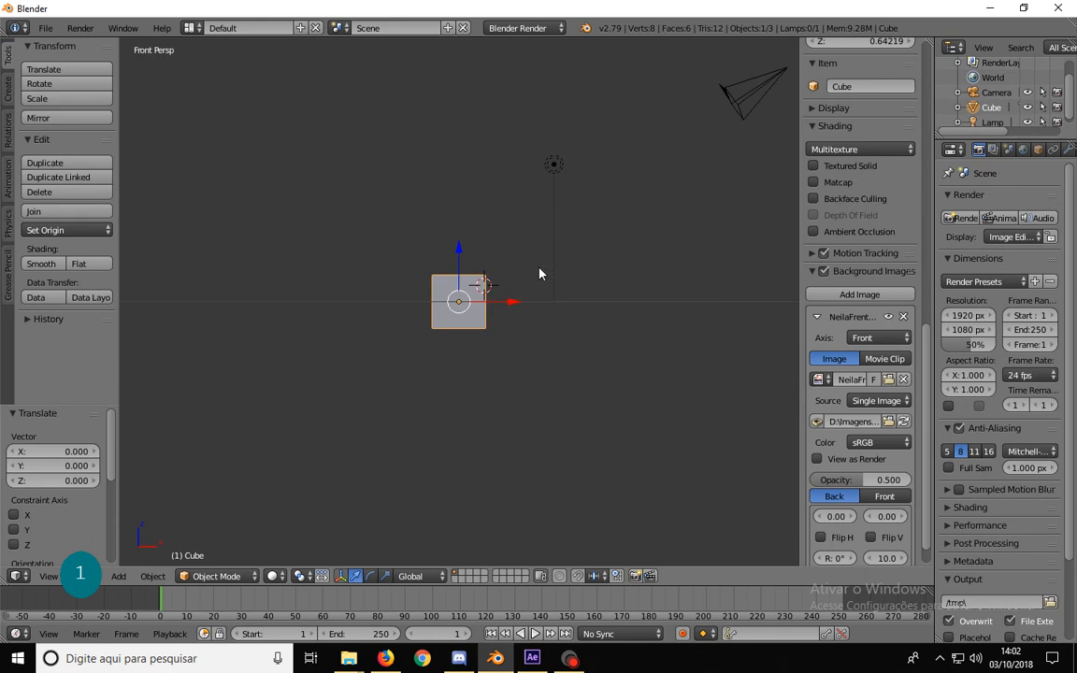
key(KP_5)
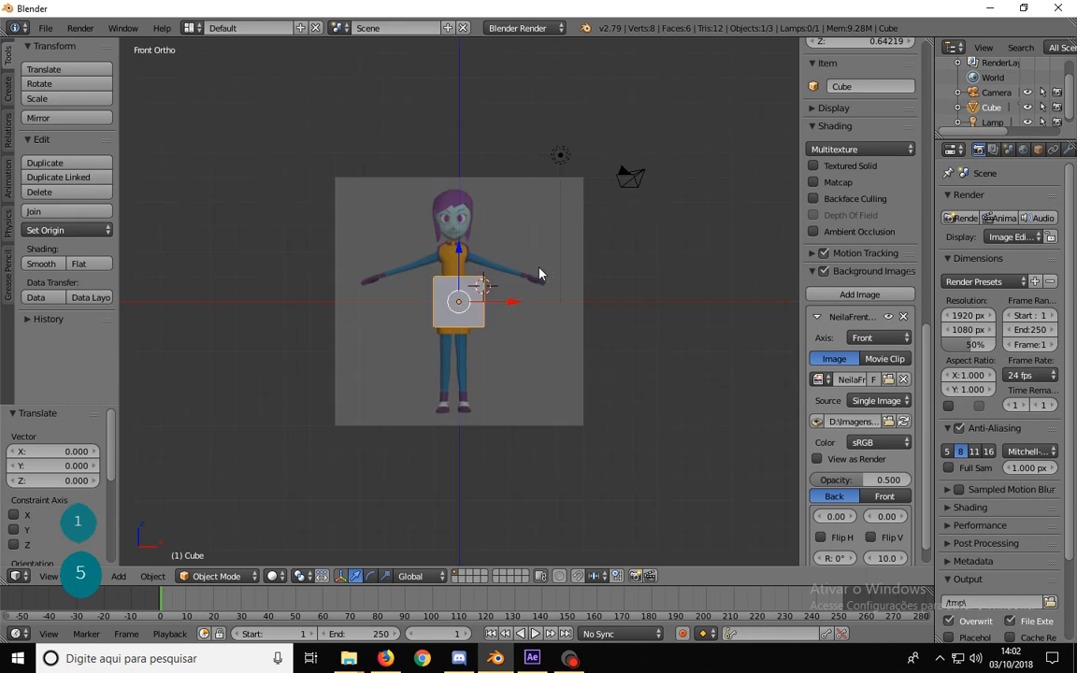
key(KP_5)
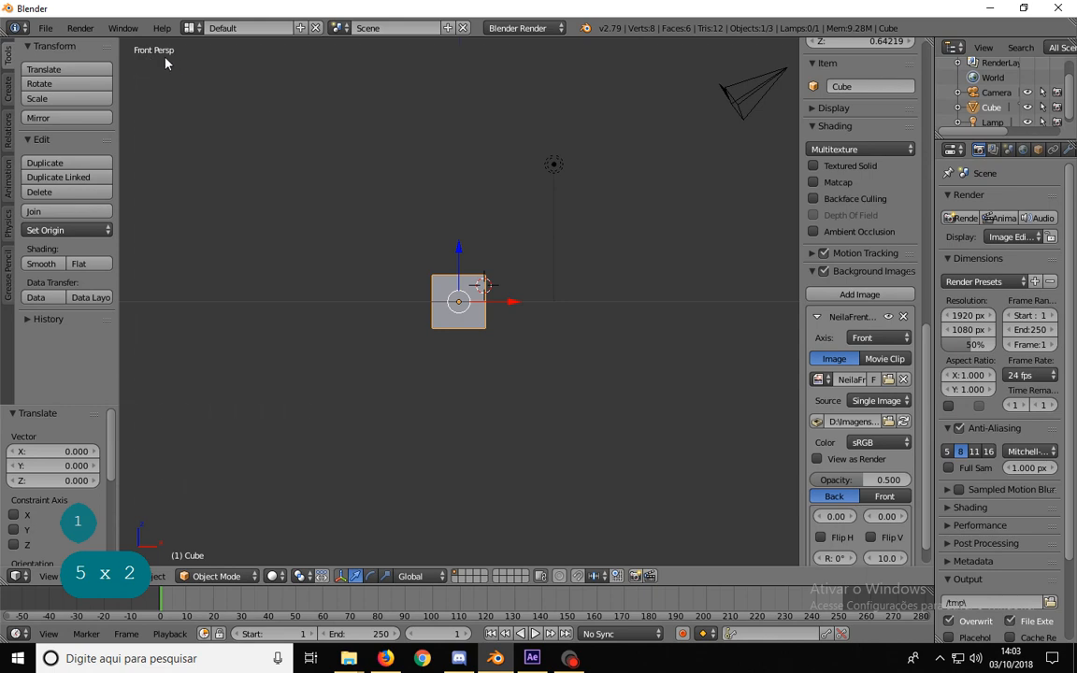
key(KP_5)
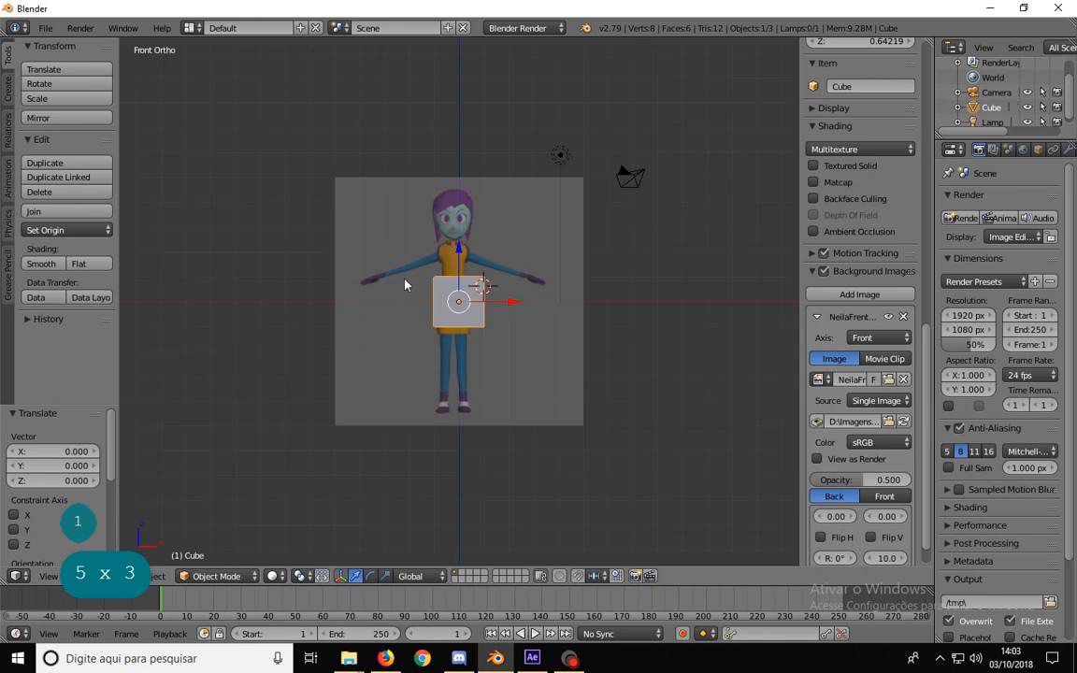
scroll(400, 266, up, 3)
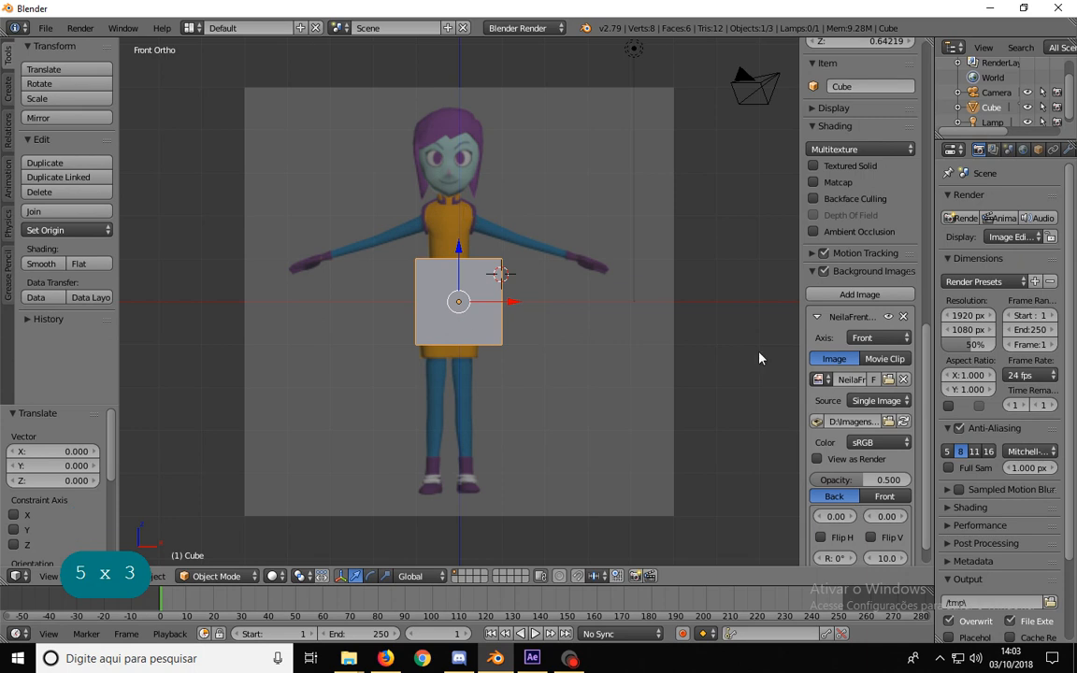
- Set the front background image's horizontal offset to 0.23
scroll(841, 420, down, 1)
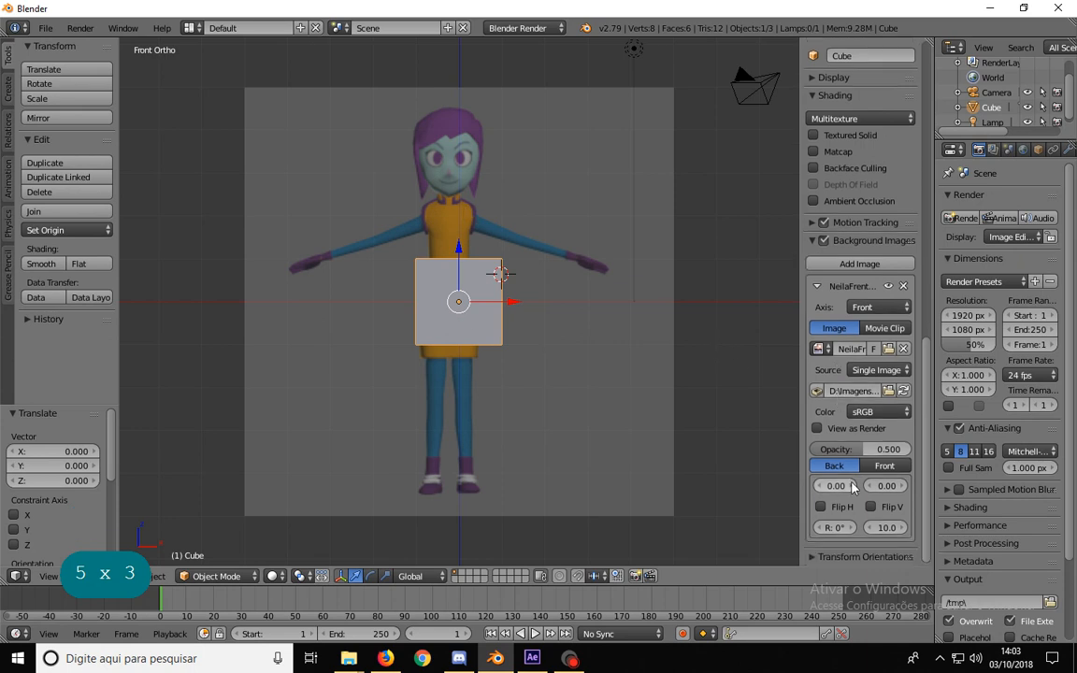
drag(848, 489, 852, 491)
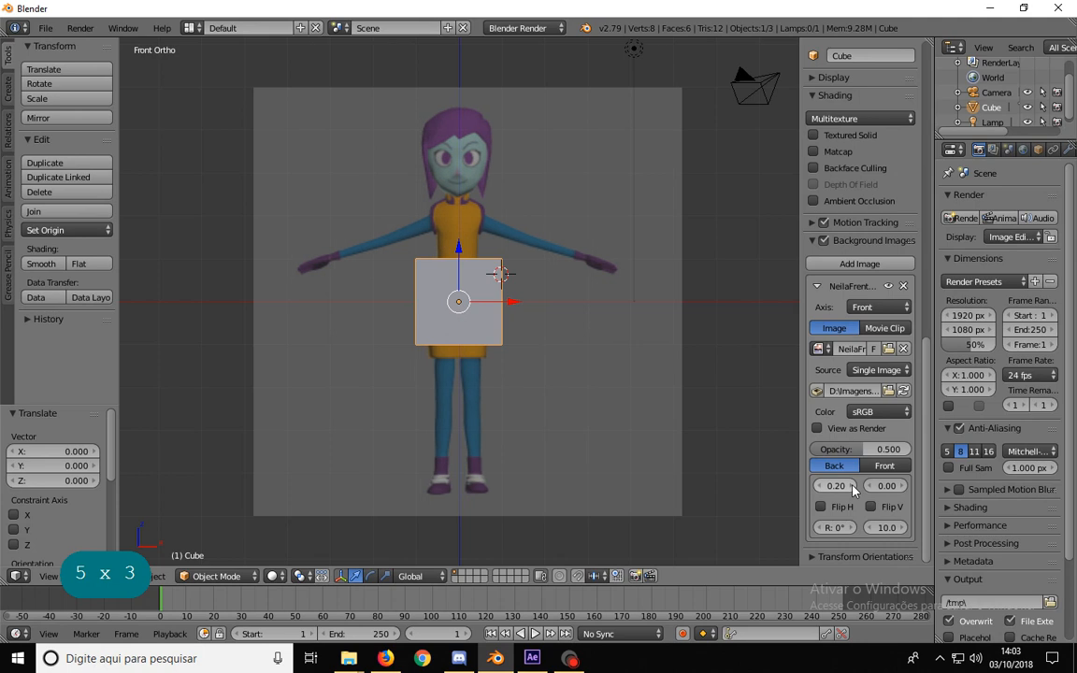
click(826, 492)
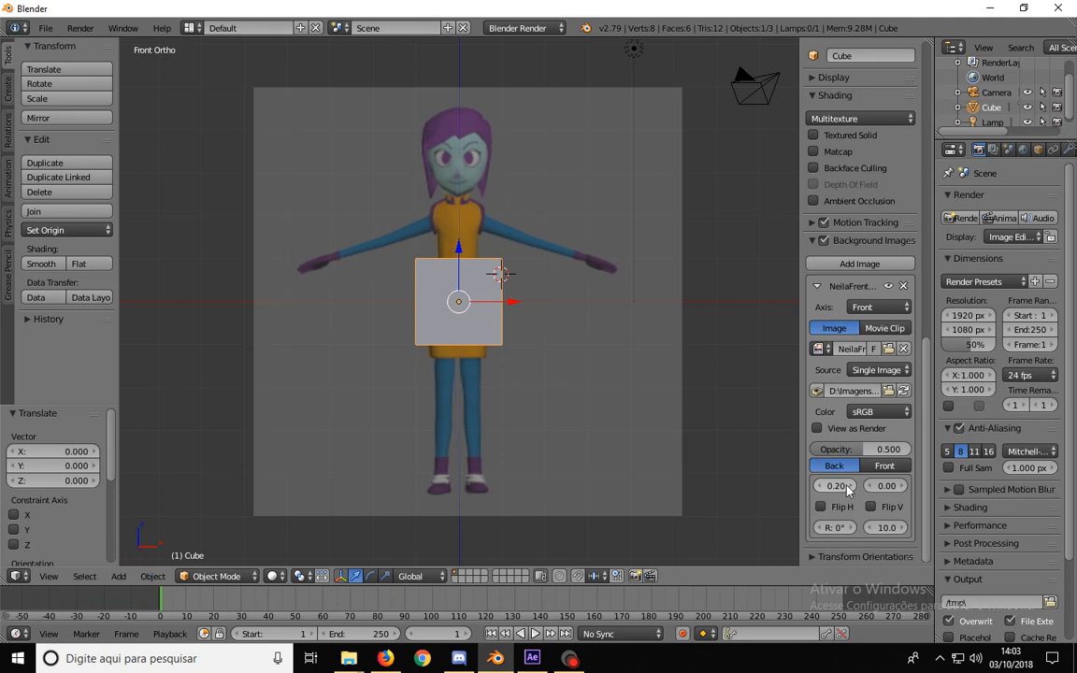
click(847, 486)
click(846, 486)
click(826, 487)
click(826, 487)
click(841, 485)
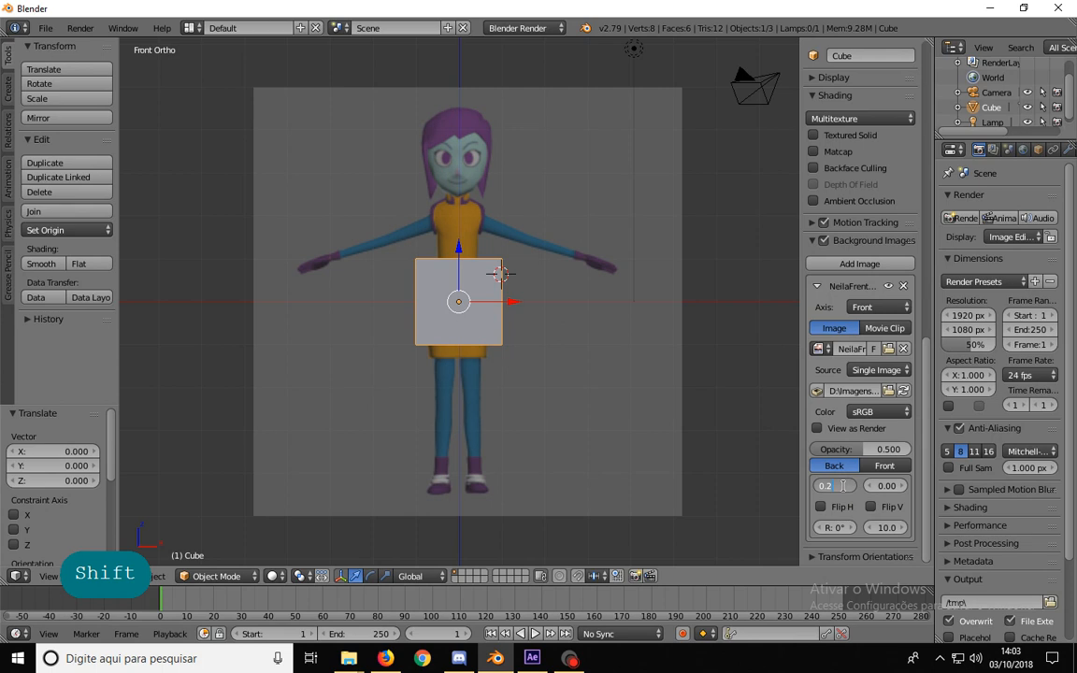
text(3)
key(Return)
- Check the character's face against the vertical axis and fine-tune the front image's horizontal offset to 0.24
scroll(467, 224, up, 4)
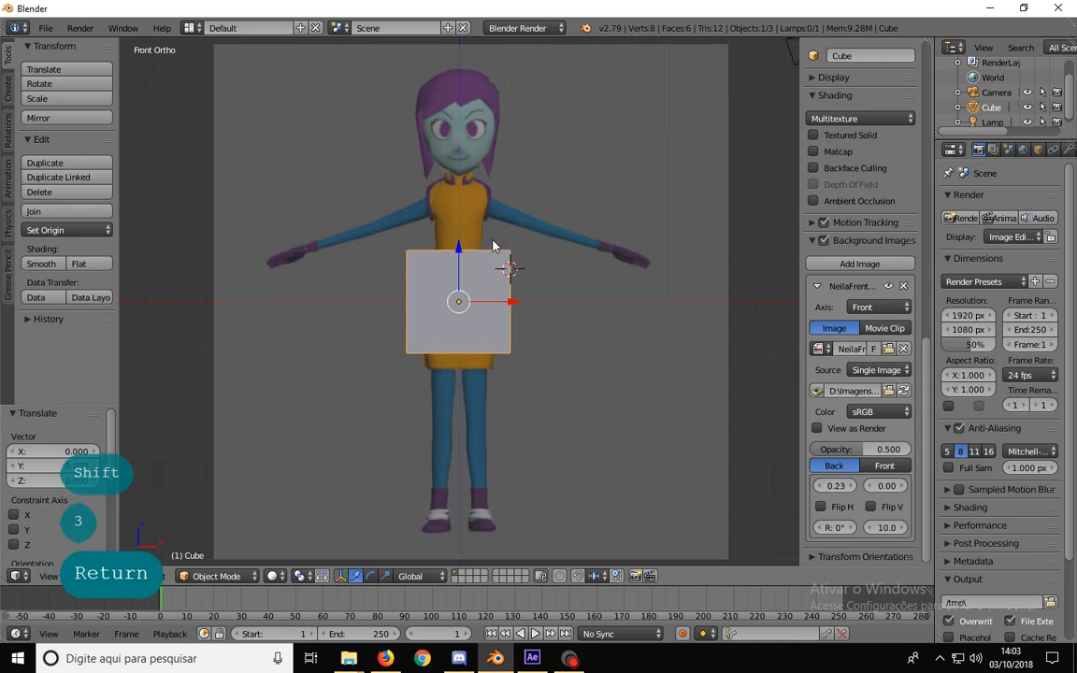
shift+middle_drag(469, 151, 473, 316)
scroll(482, 234, up, 3)
shift+middle_drag(482, 235, 484, 312)
scroll(484, 312, up, 2)
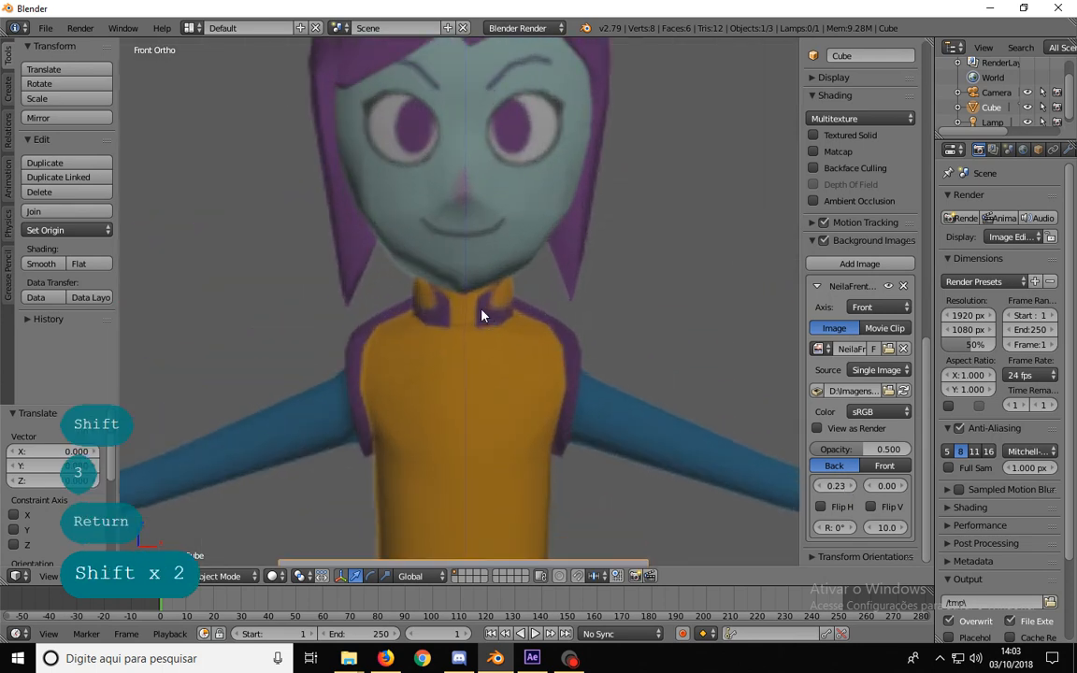
click(848, 485)
click(848, 485)
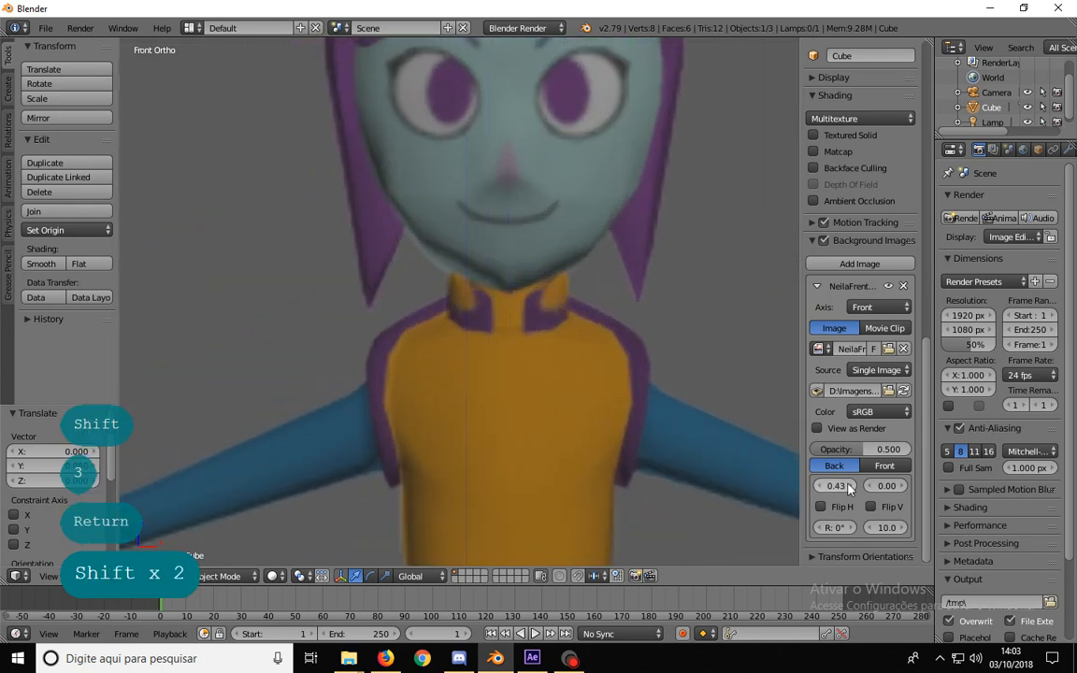
click(829, 486)
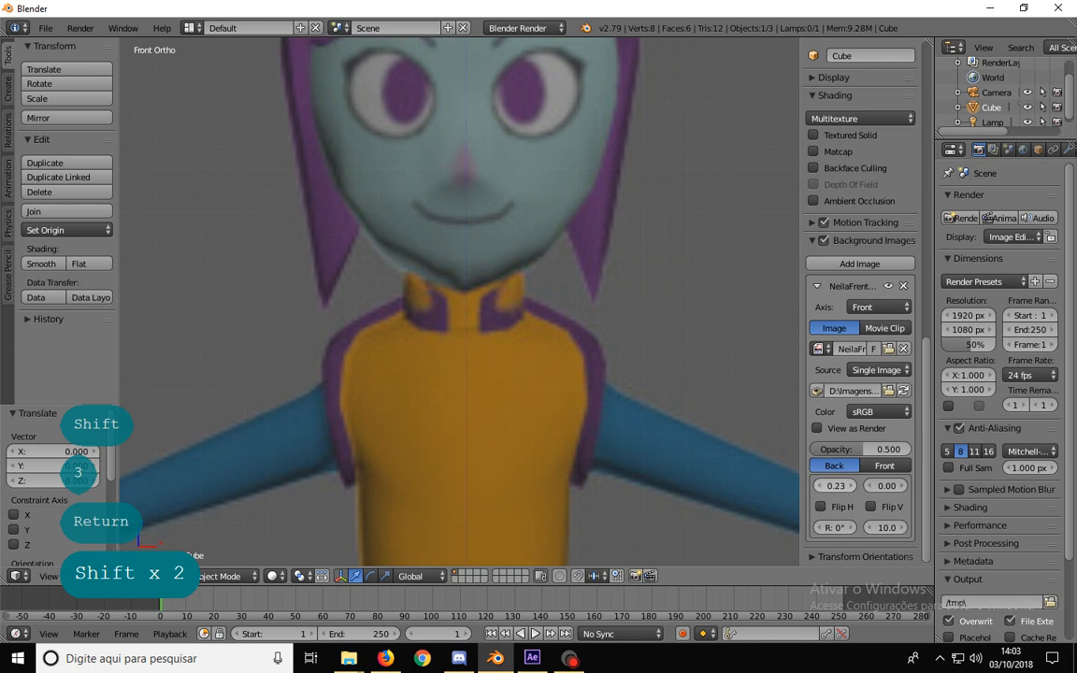
key(shift)
click(813, 486)
key(BackSpace)
text(4)
key(Return)
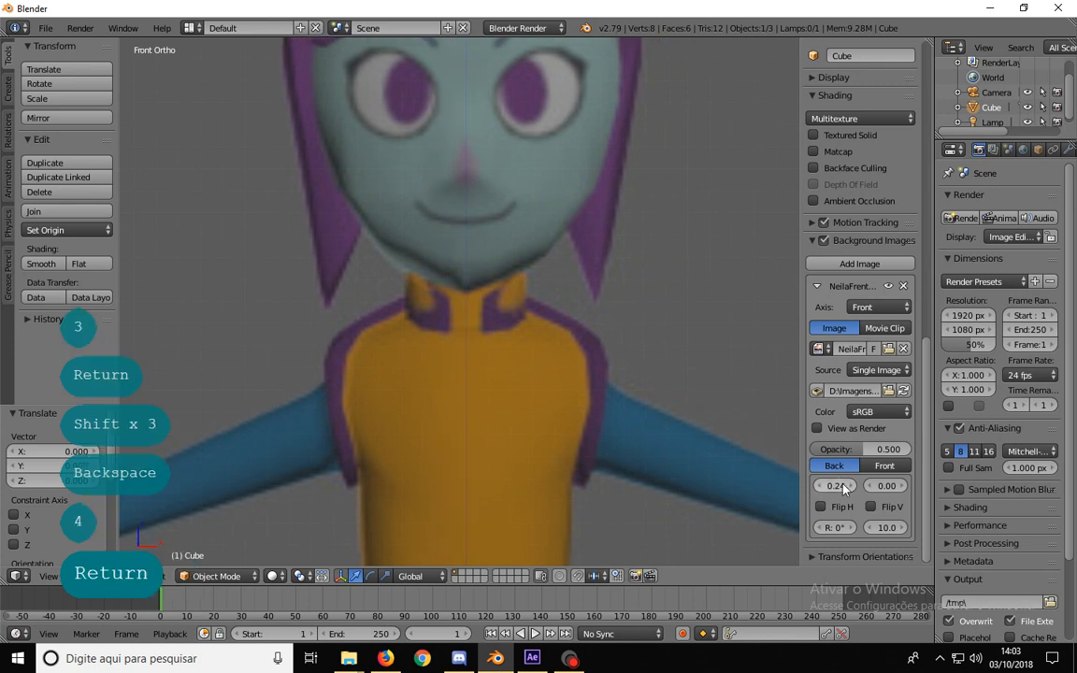
- Review the whole character's centring in the front view and add a second background image slot
scroll(600, 320, down, 4)
shift+middle_drag(577, 384, 546, 342)
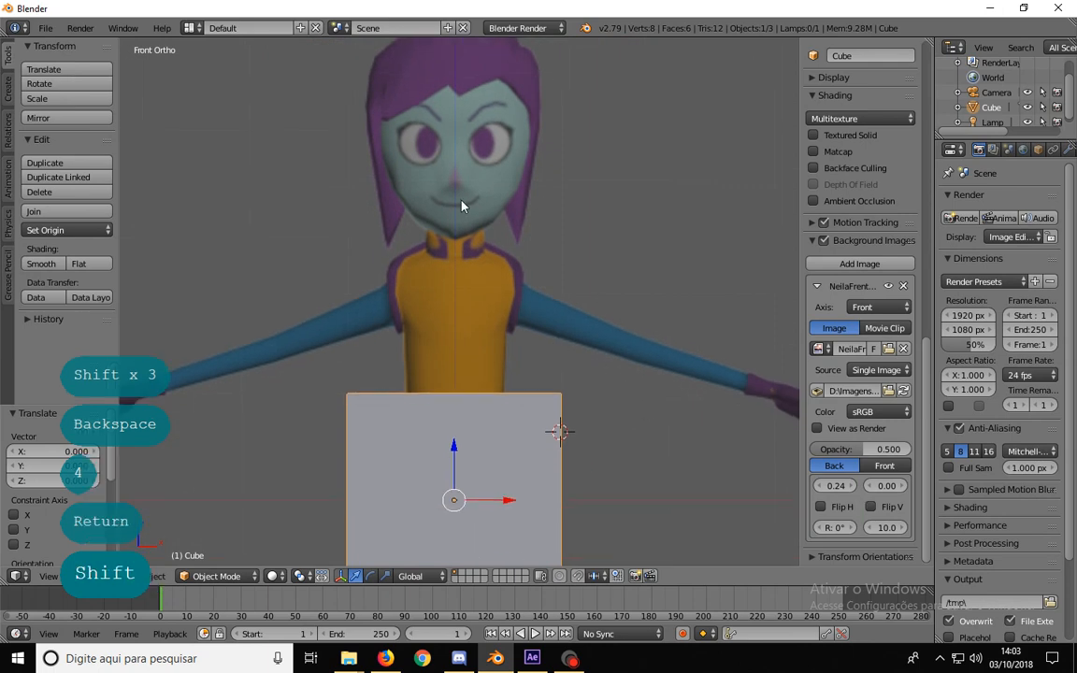
scroll(461, 205, down, 3)
shift+middle_drag(462, 316, 463, 243)
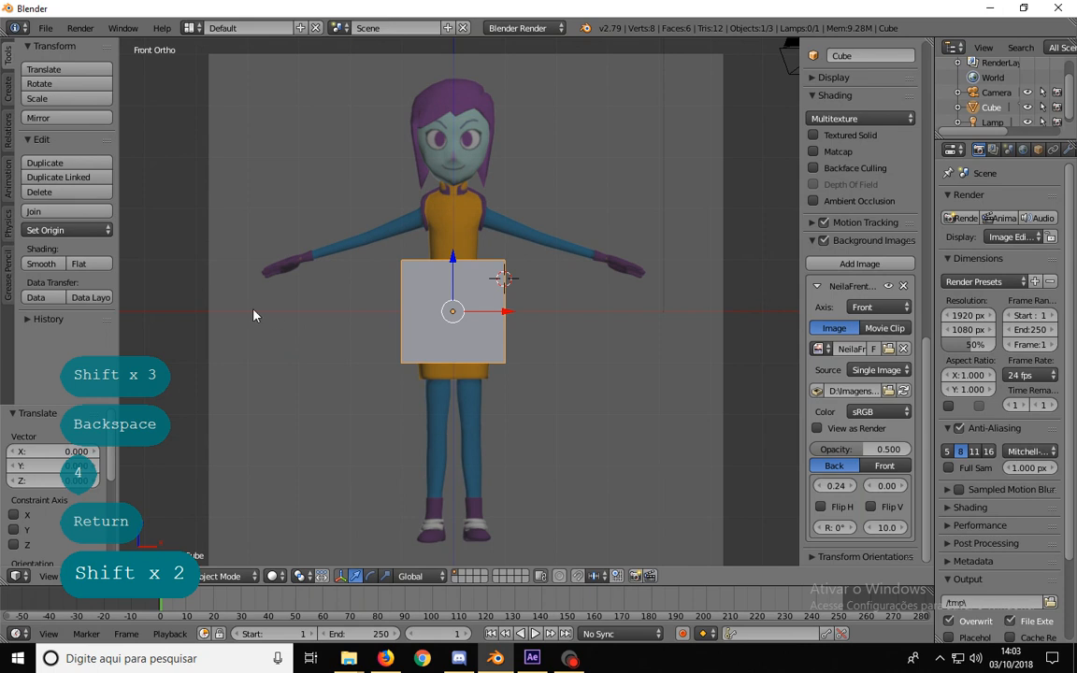
shift+scroll(439, 271, up, 3)
scroll(465, 275, up, 2)
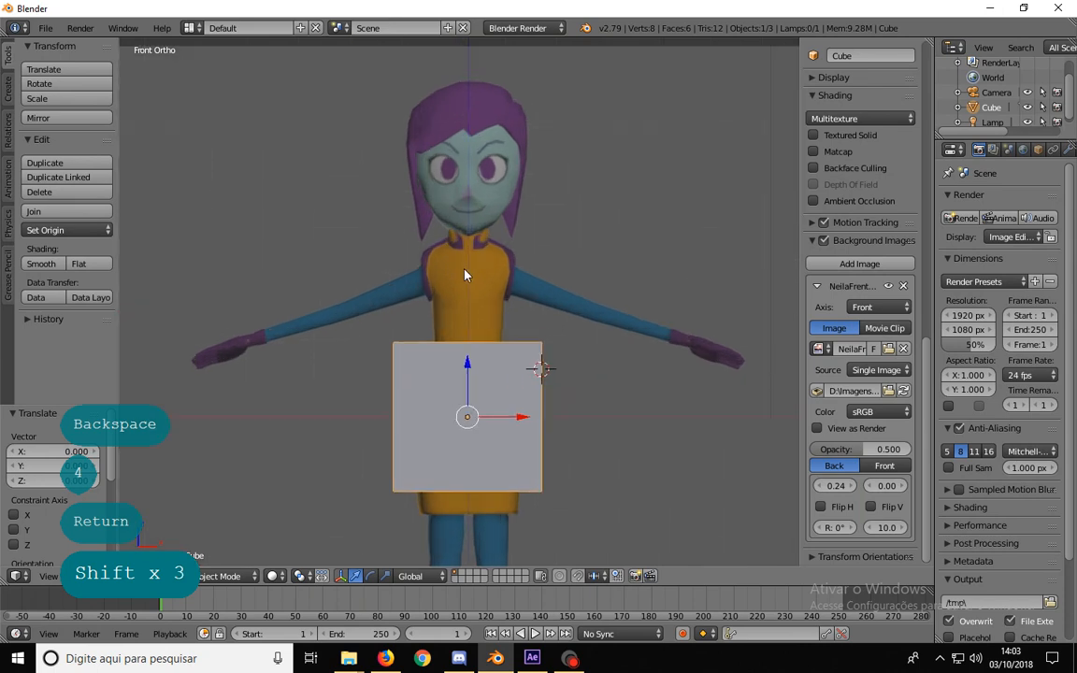
click(858, 264)
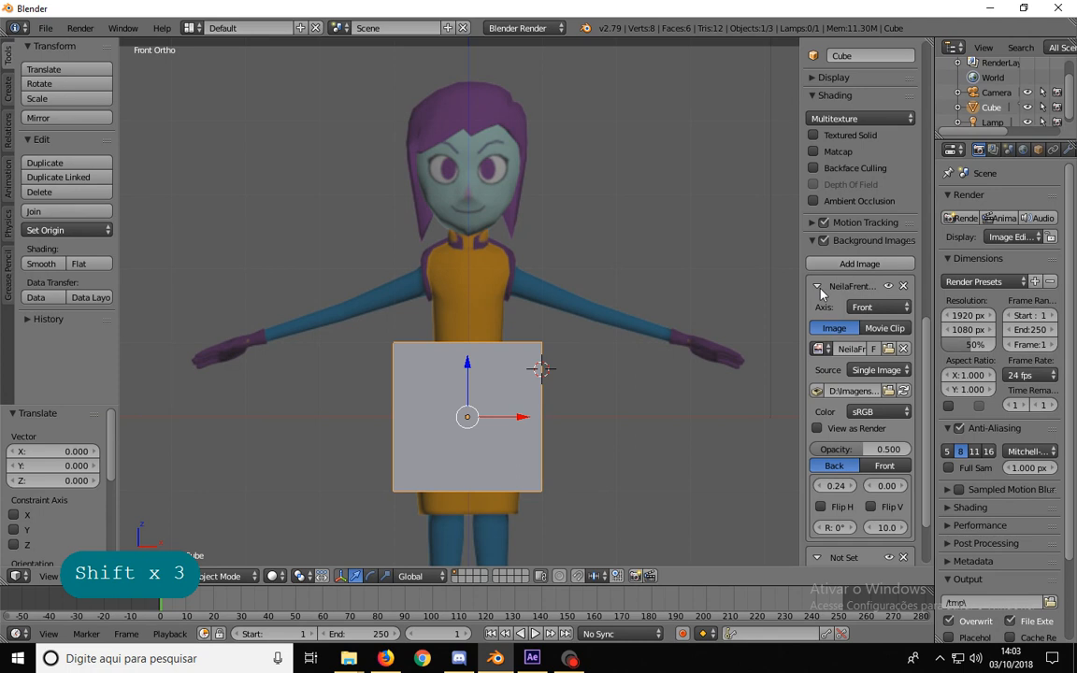
- Load NeilaLado.jpg from D:\Imagens as the second background image and collapse the front image's settings
click(818, 286)
click(876, 396)
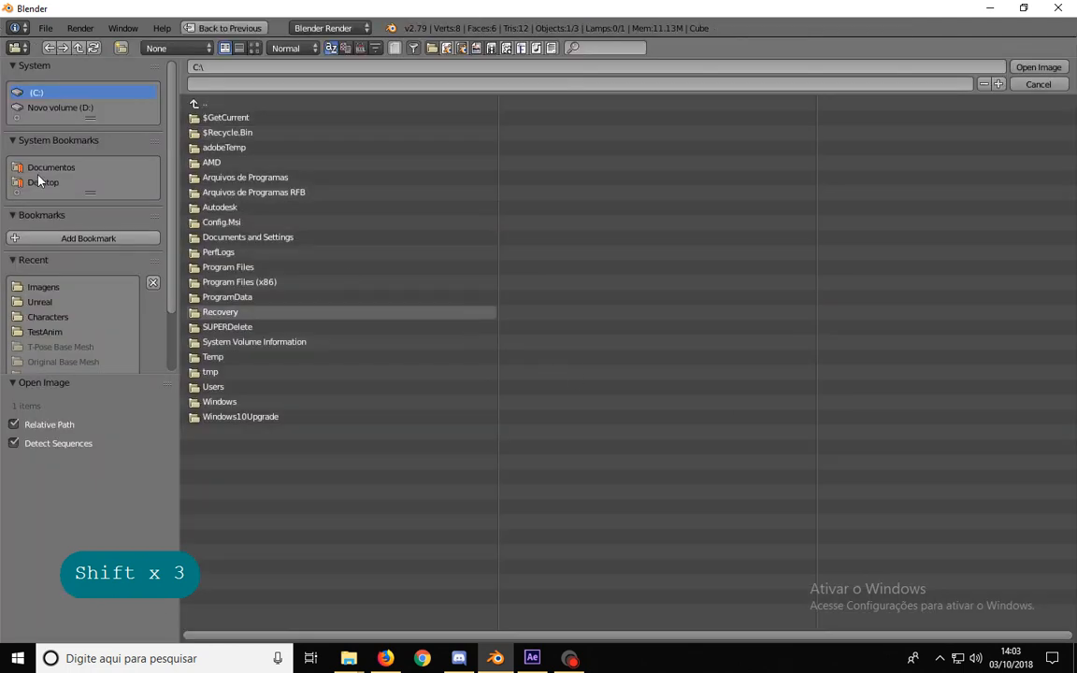
click(52, 107)
click(43, 287)
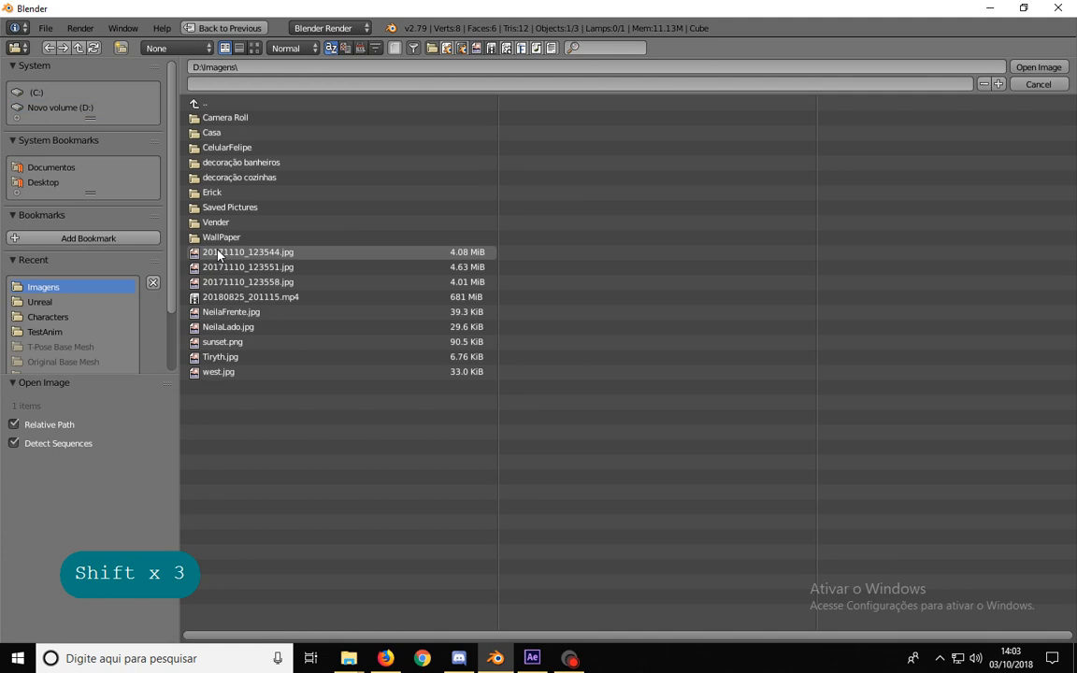
click(225, 326)
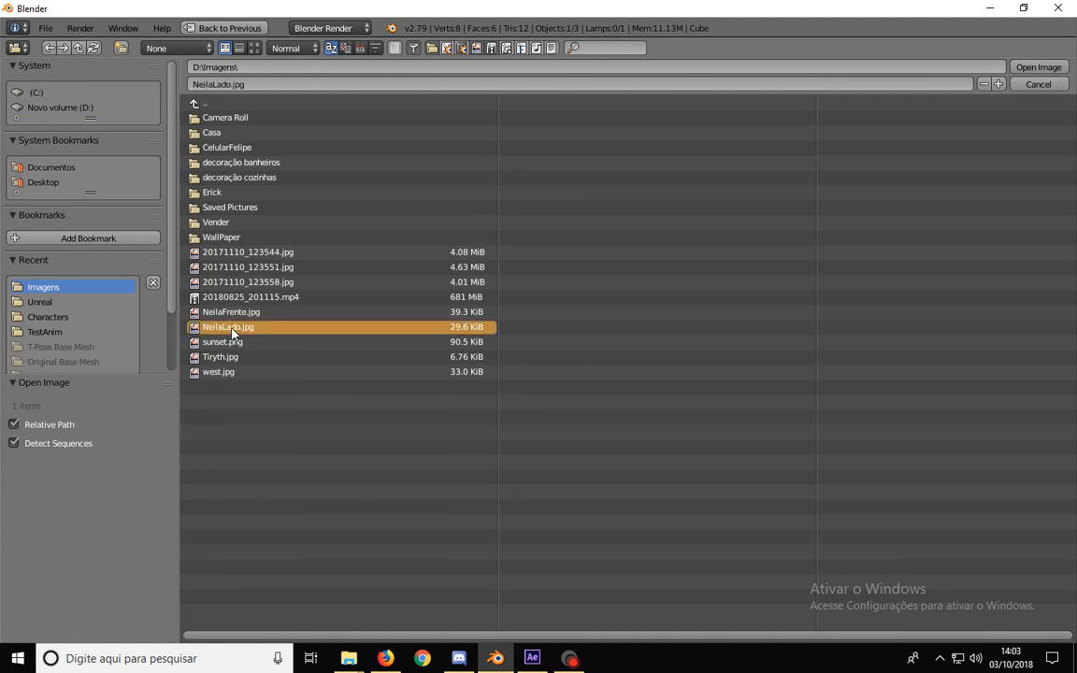
click(1038, 66)
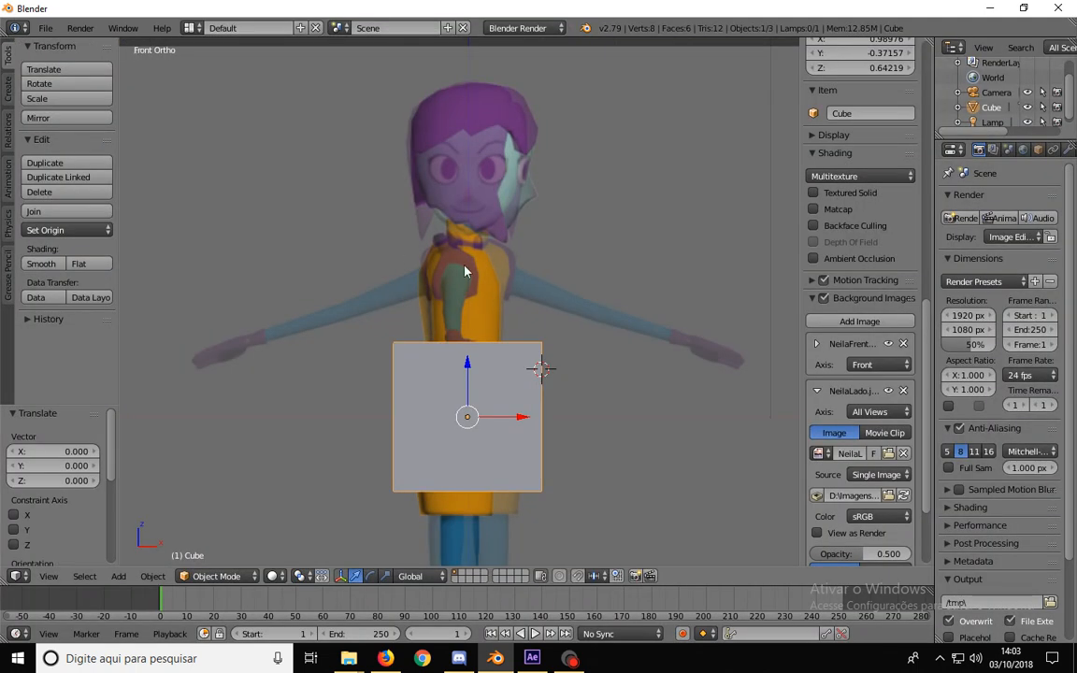
click(886, 366)
click(628, 347)
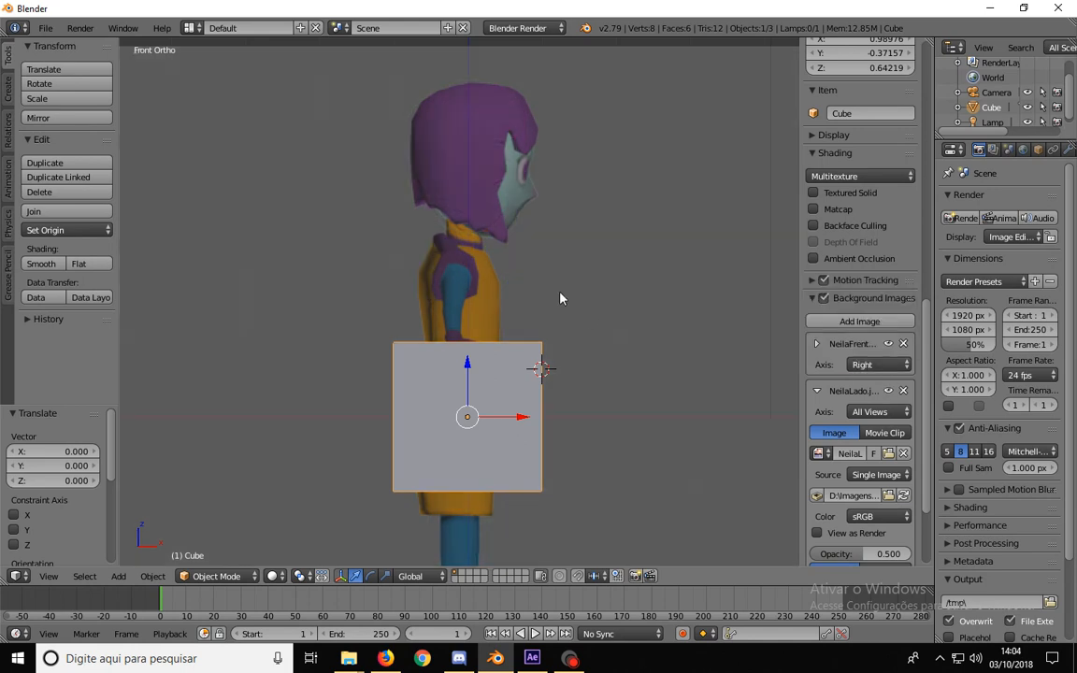
click(864, 365)
click(712, 346)
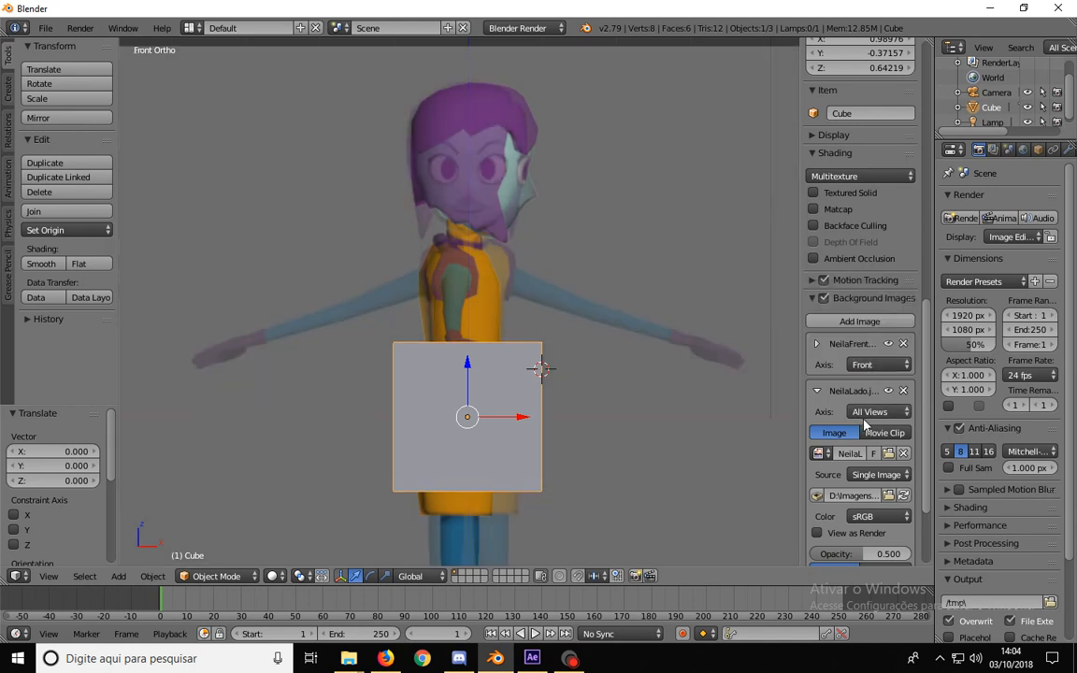
- Assign the NeilaLado.jpg background image to the Right axis and display the right orthographic view
click(880, 412)
click(623, 395)
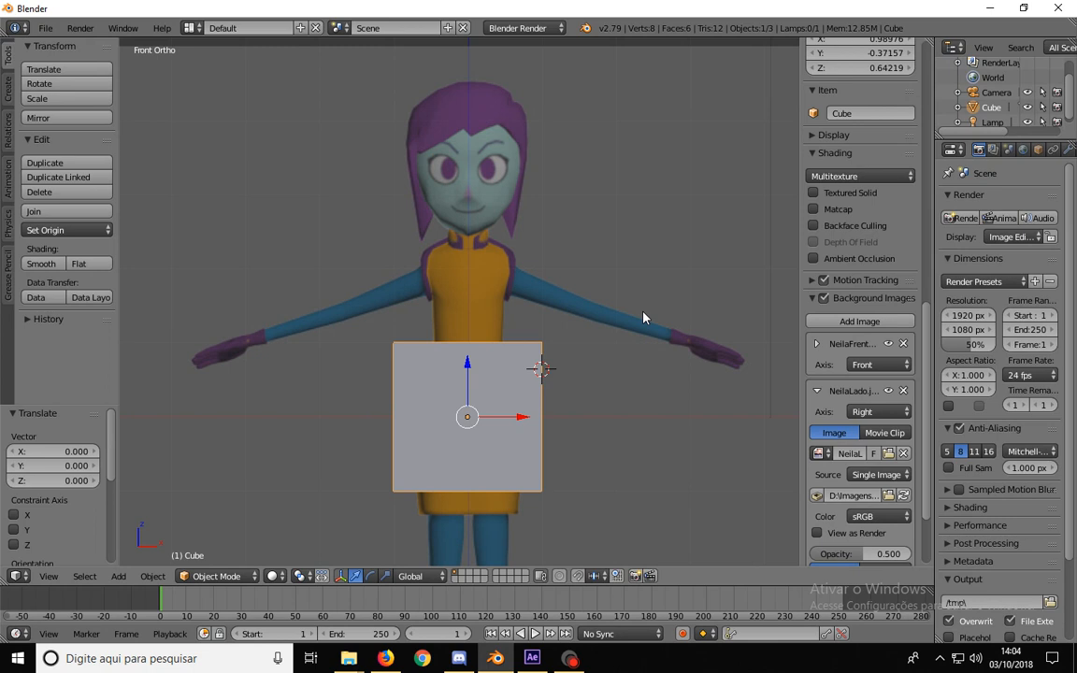
key(KP_3)
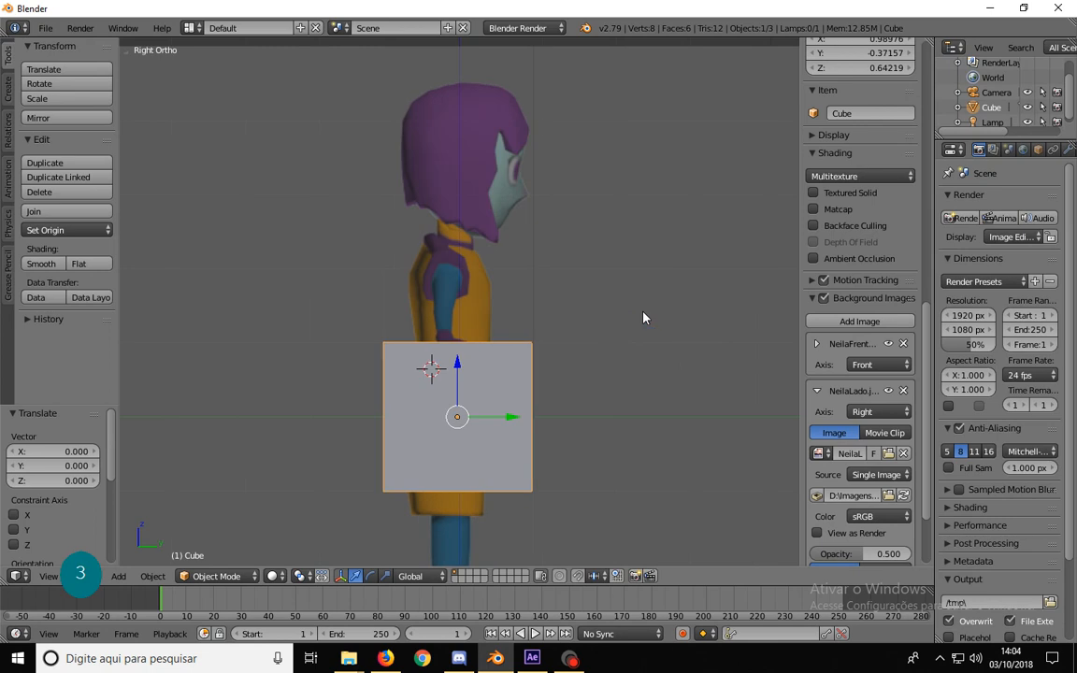
- Compare the front and side reference images by alternating between the front and right orthographic views
key(KP_1)
key(KP_3)
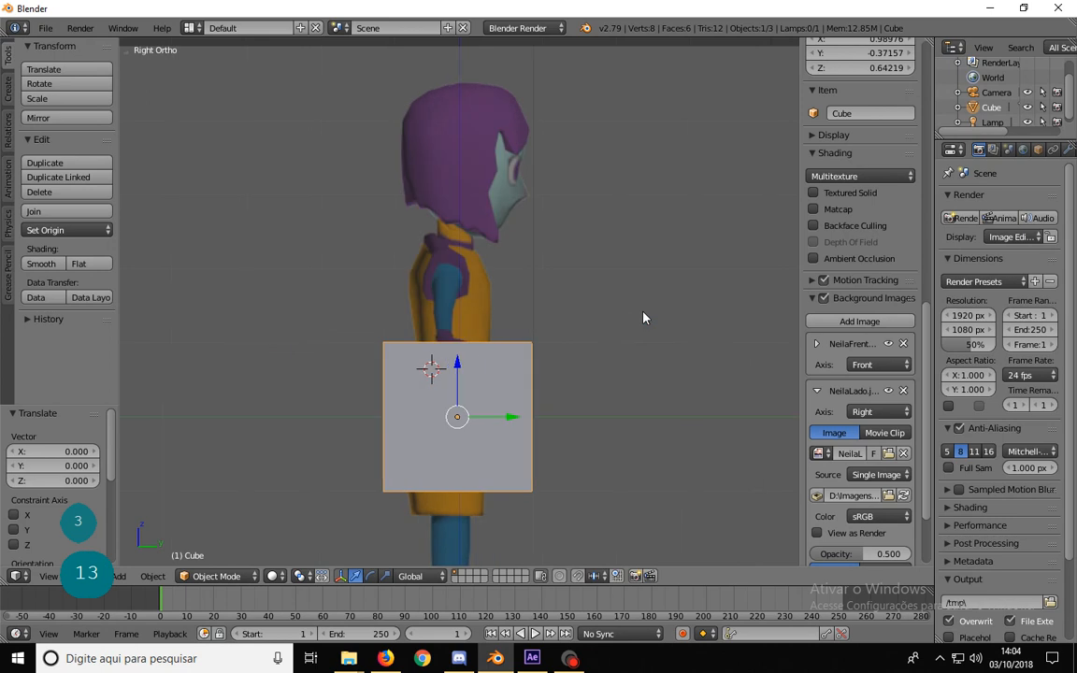
key(KP_1)
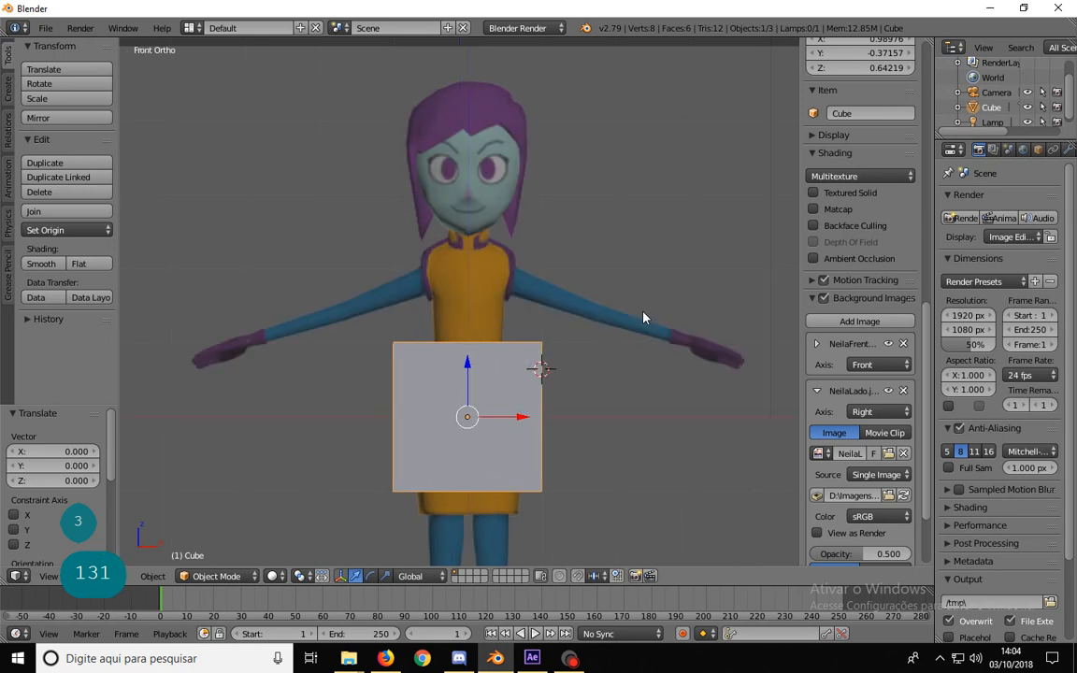
key(KP_3)
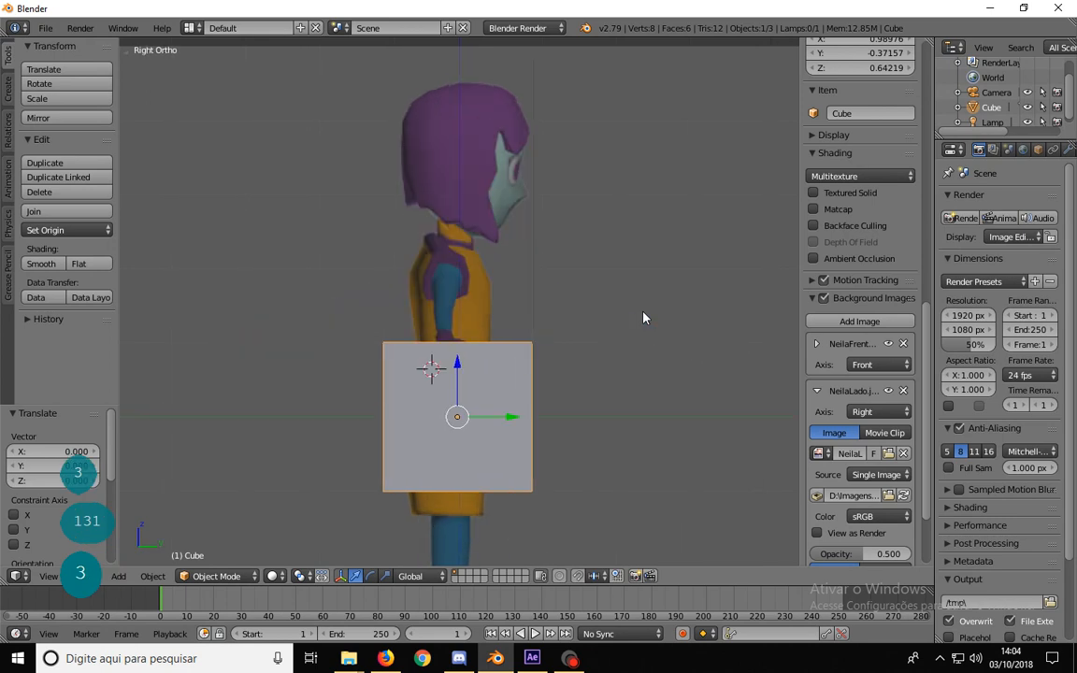
scroll(494, 231, down, 3)
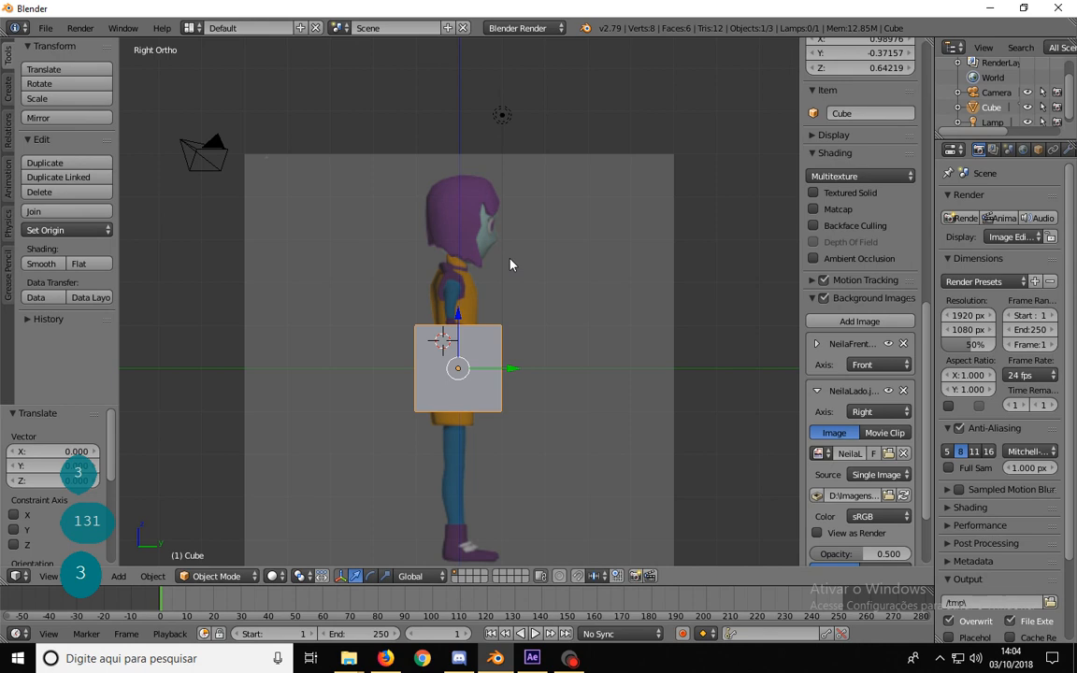
key(KP_1)
mouse_move(542, 270)
middle_down()
mouse_move(498, 285)
mouse_move(523, 280)
middle_up()
key(KP_1)
key(KP_3)
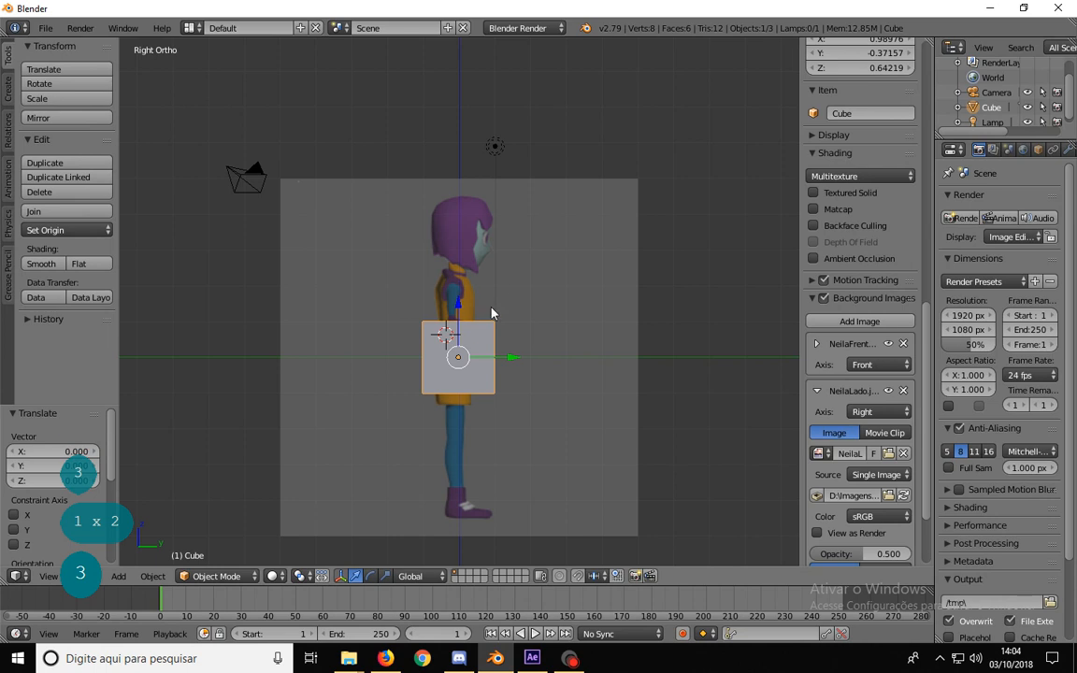
- Flip the side background image horizontally and return to the front orthographic view
scroll(846, 421, down, 3)
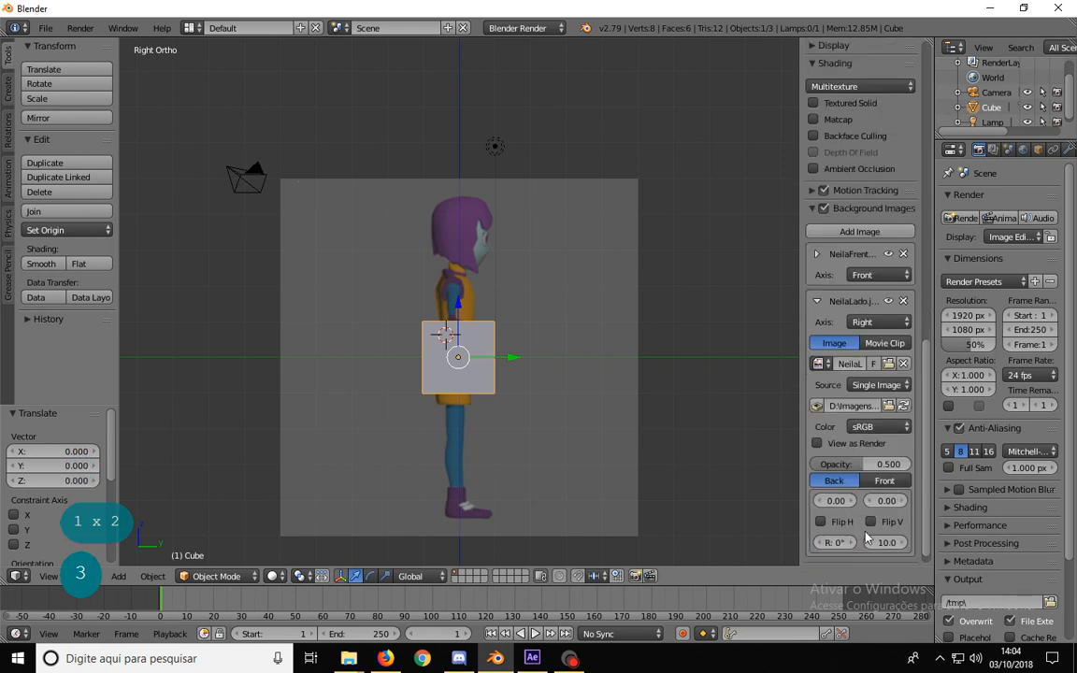
click(821, 522)
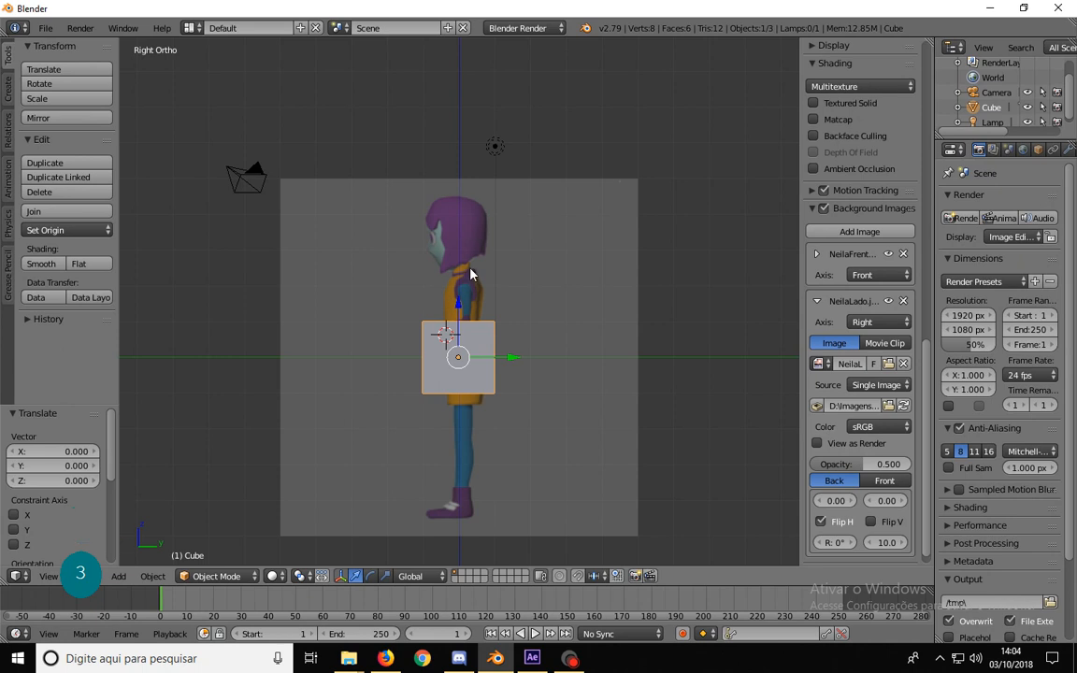
key(KP_1)
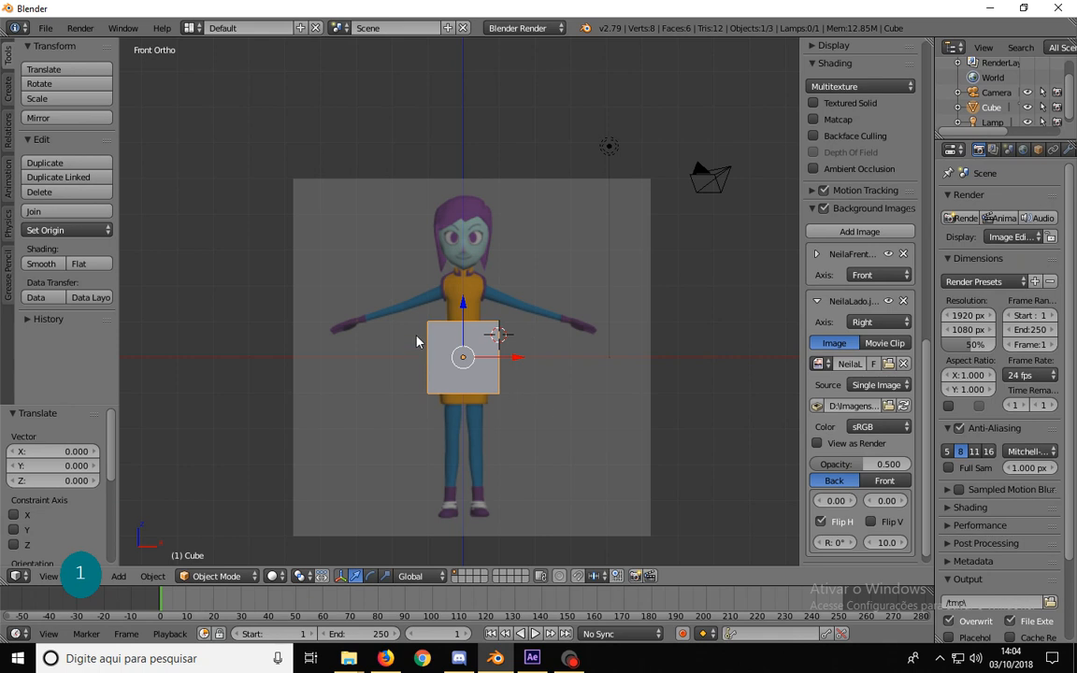
- Hide the 3D view's properties sidebar and frame the whole character in the front view
scroll(462, 307, up, 2)
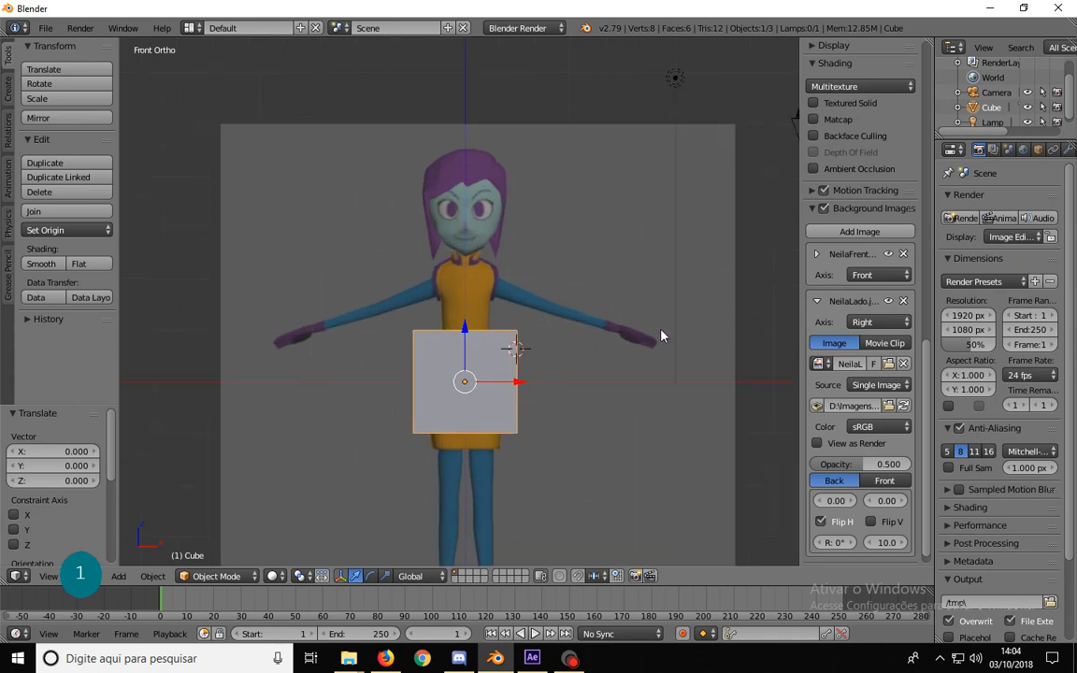
key(n)
scroll(654, 332, down, 2)
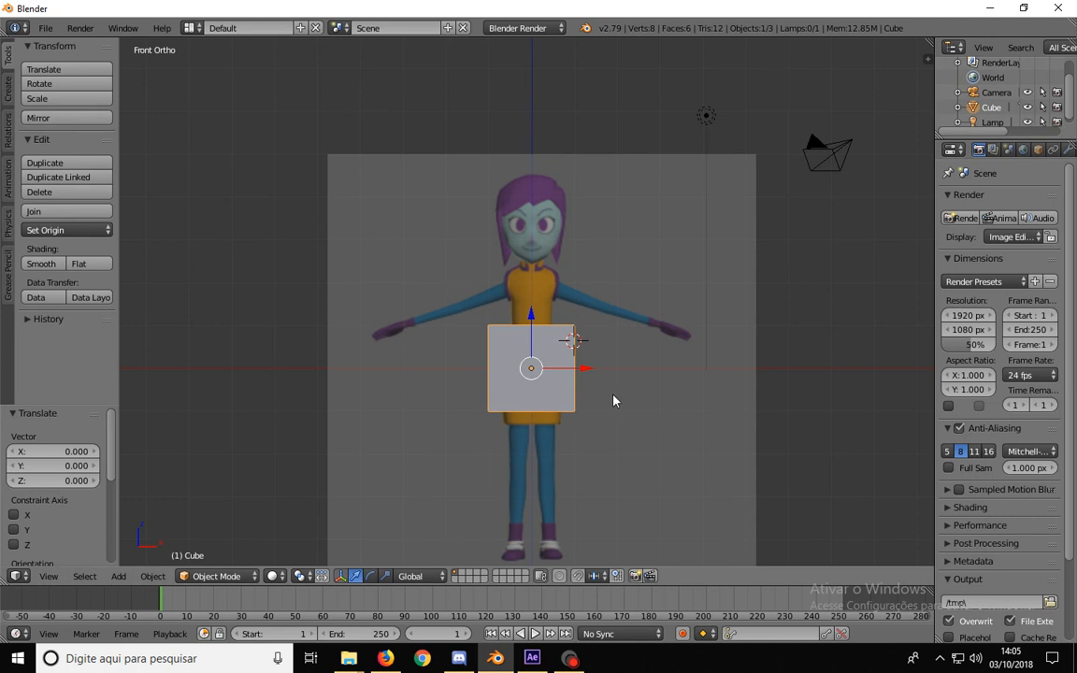
shift+middle_drag(539, 366, 521, 347)
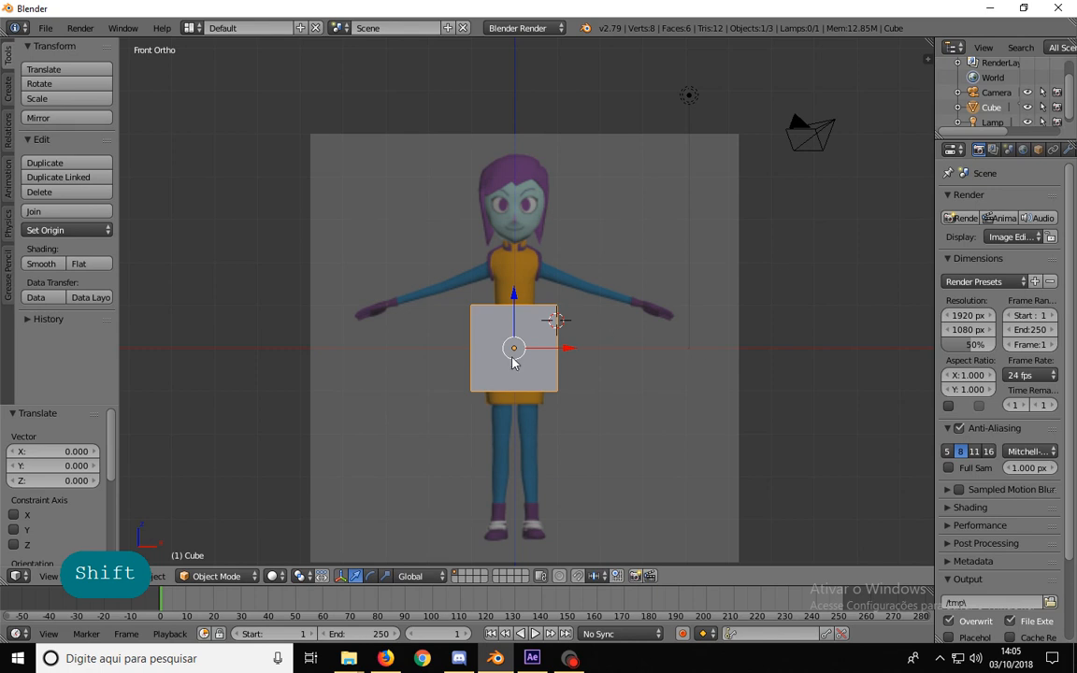
key(a)
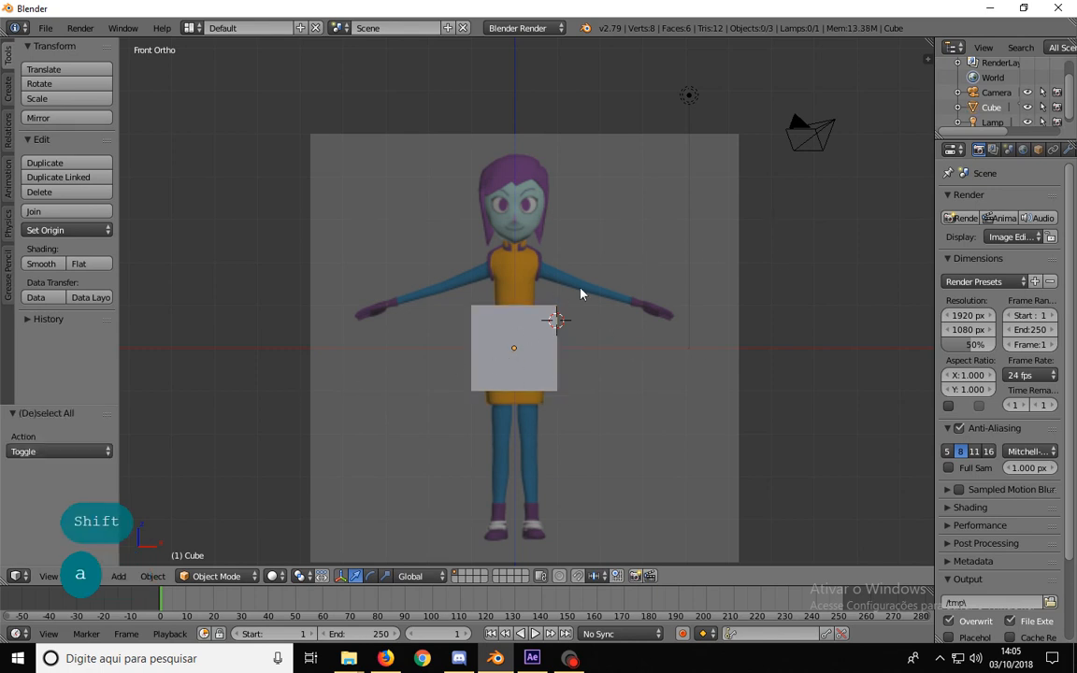
key(a)
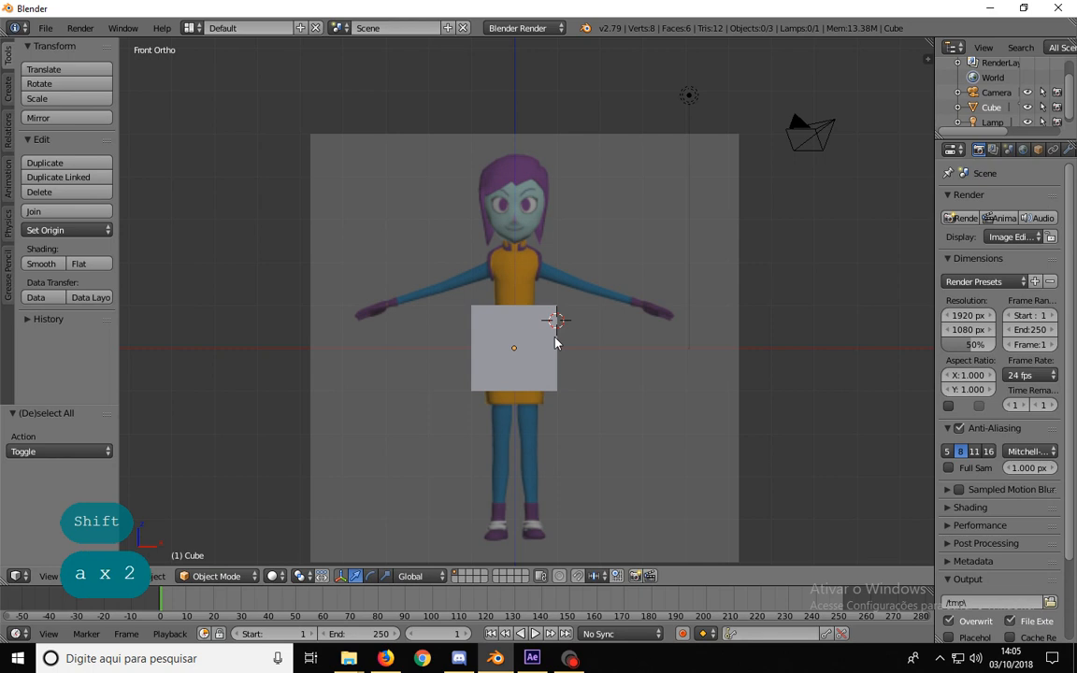
key(a)
key(a)
key(a)
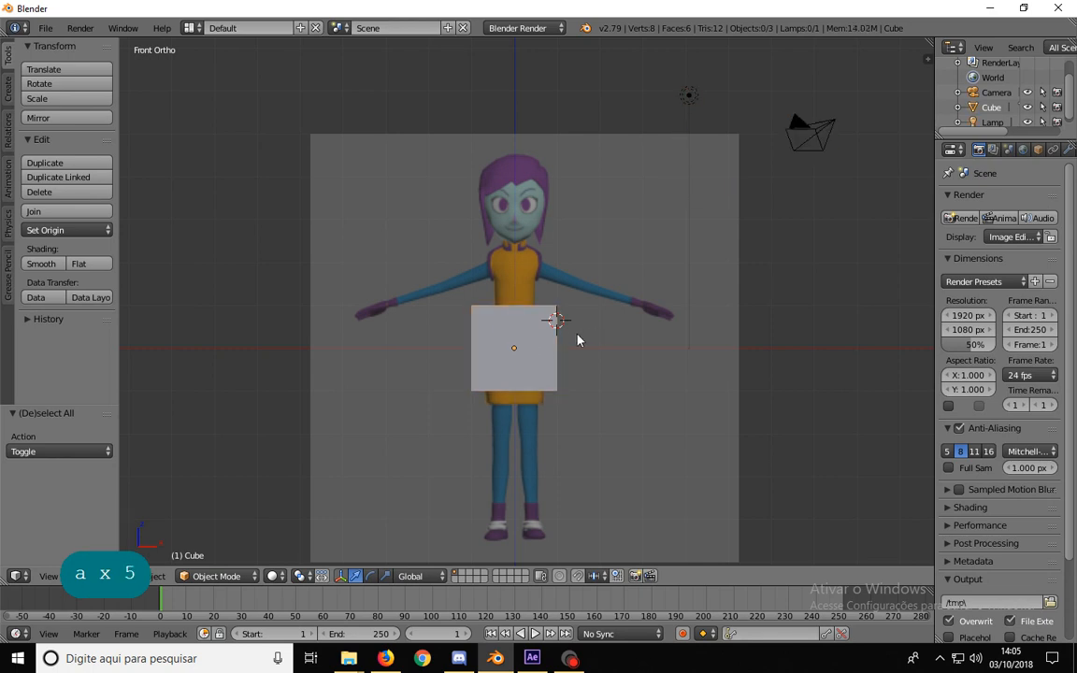
- Select the cube and switch it to Edit Mode
right_click(528, 347)
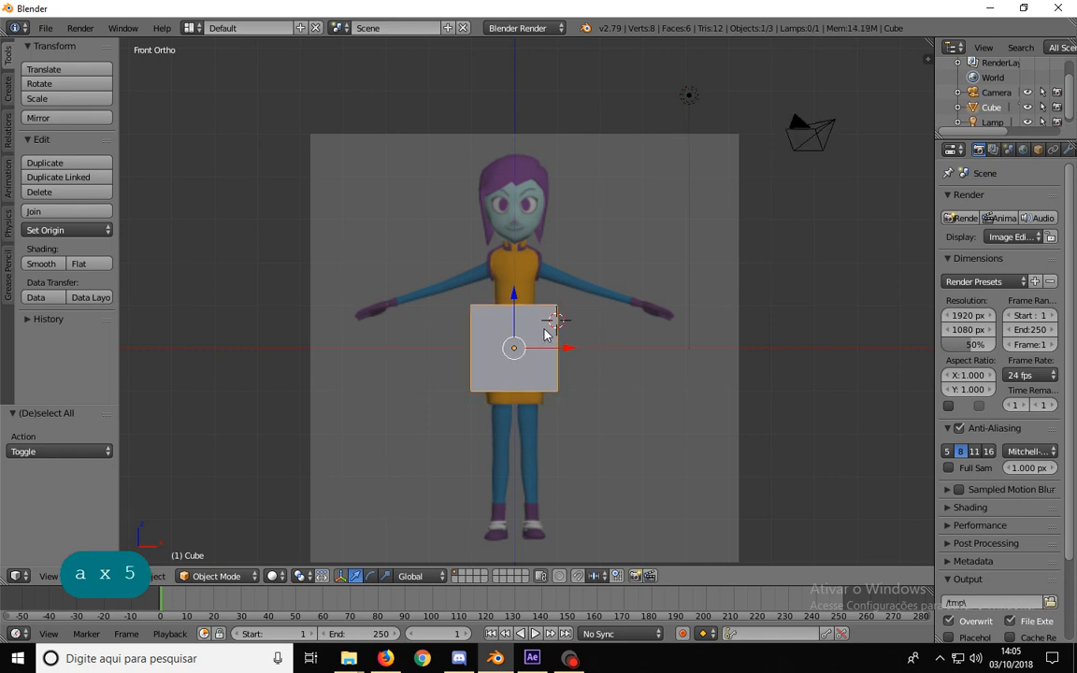
click(217, 576)
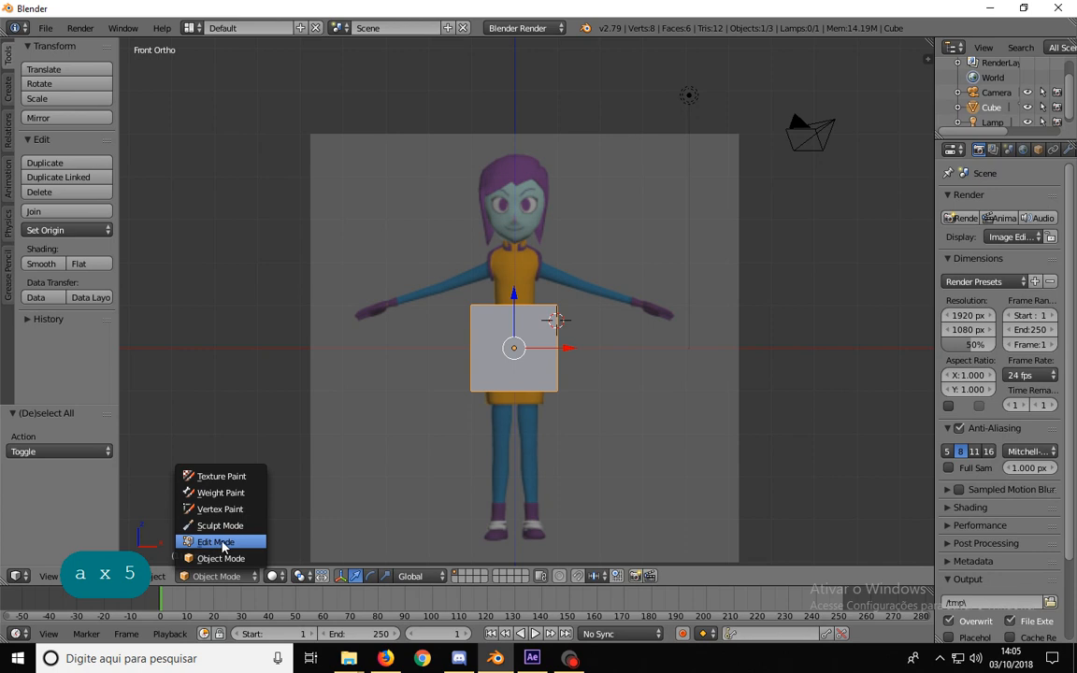
click(216, 542)
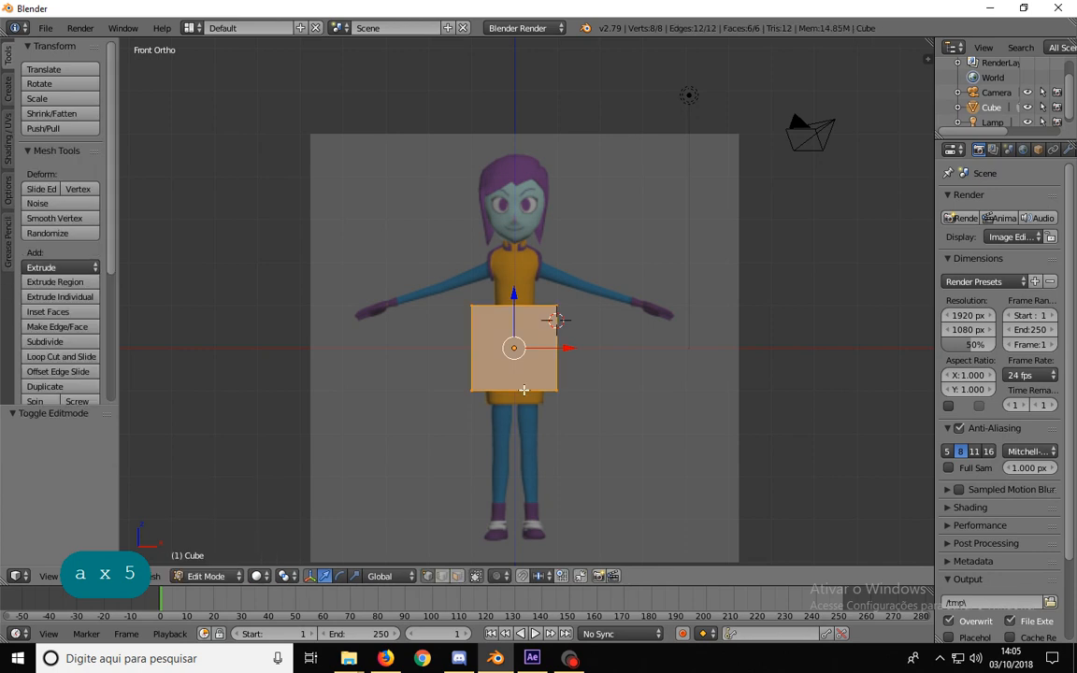
key(Tab)
key(Tab)
key(Tab)
key(Tab)
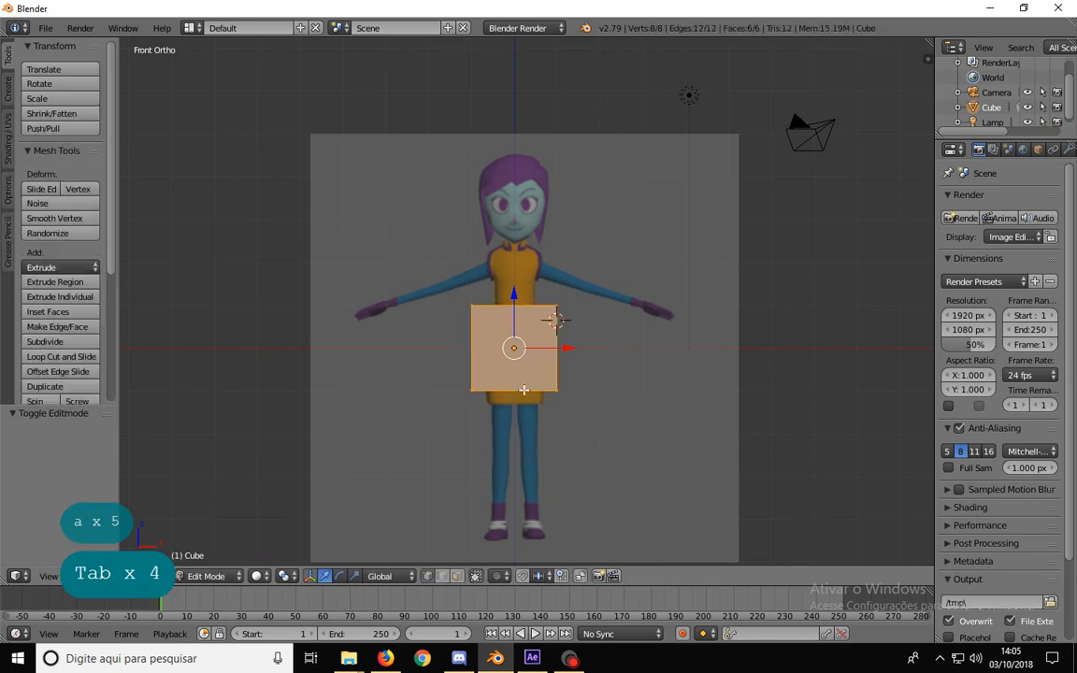
key(Tab)
key(Tab)
- Deselect the cube's geometry and add a single vertical loop cut through the middle of the cube
scroll(549, 333, up, 5)
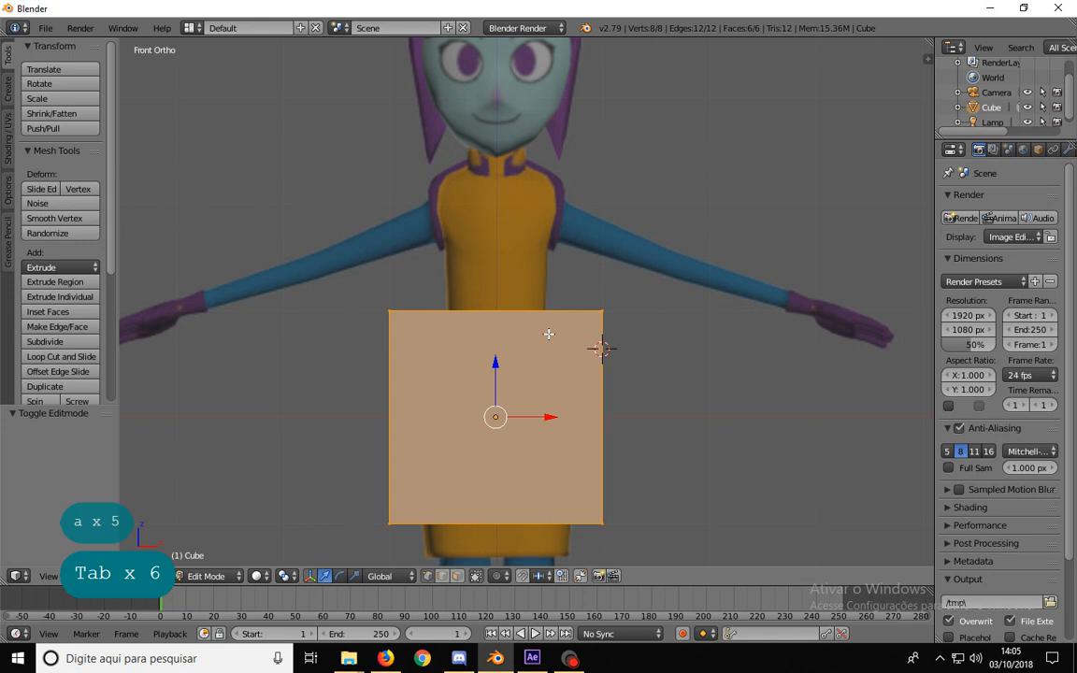
shift+middle_drag(535, 377, 547, 288)
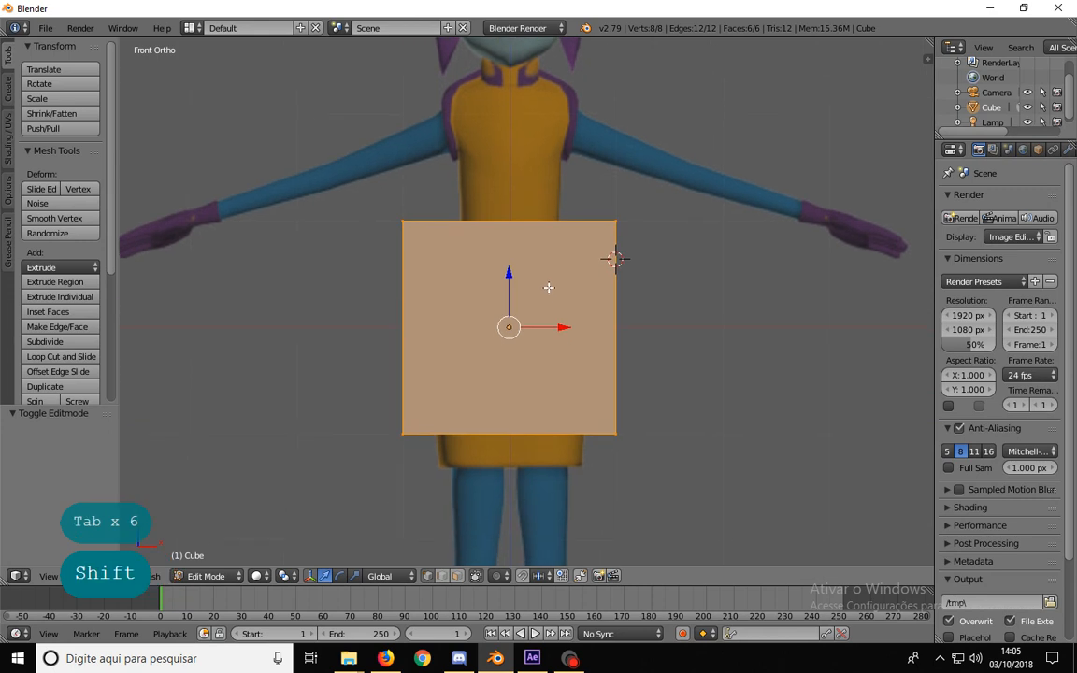
scroll(548, 287, down, 2)
key(a)
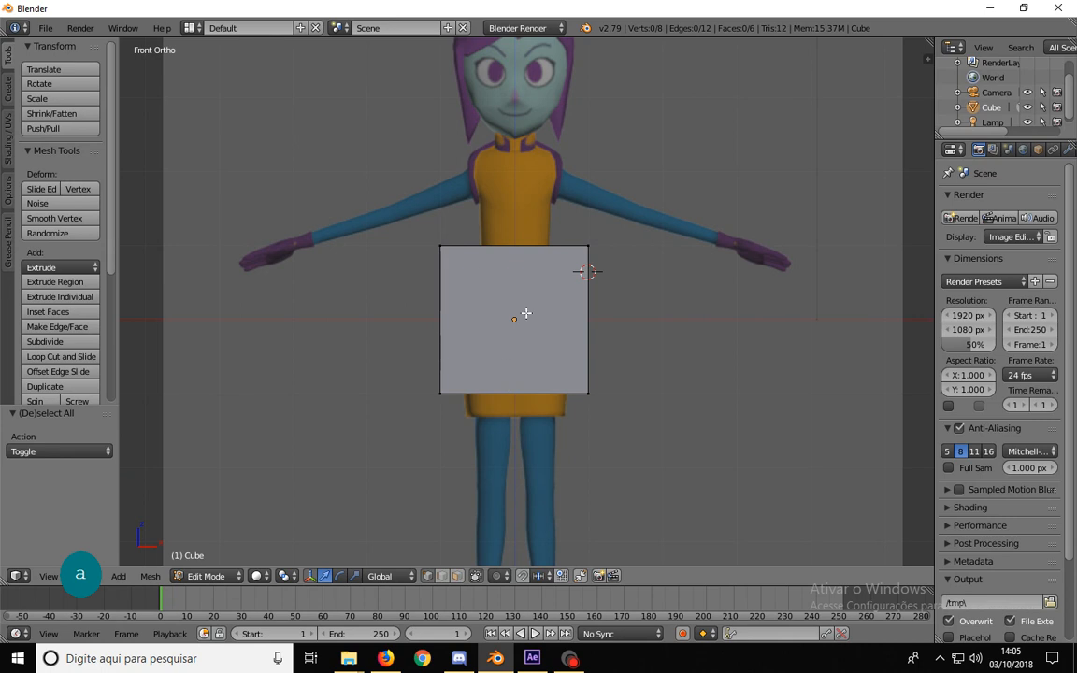
key(ctrl)
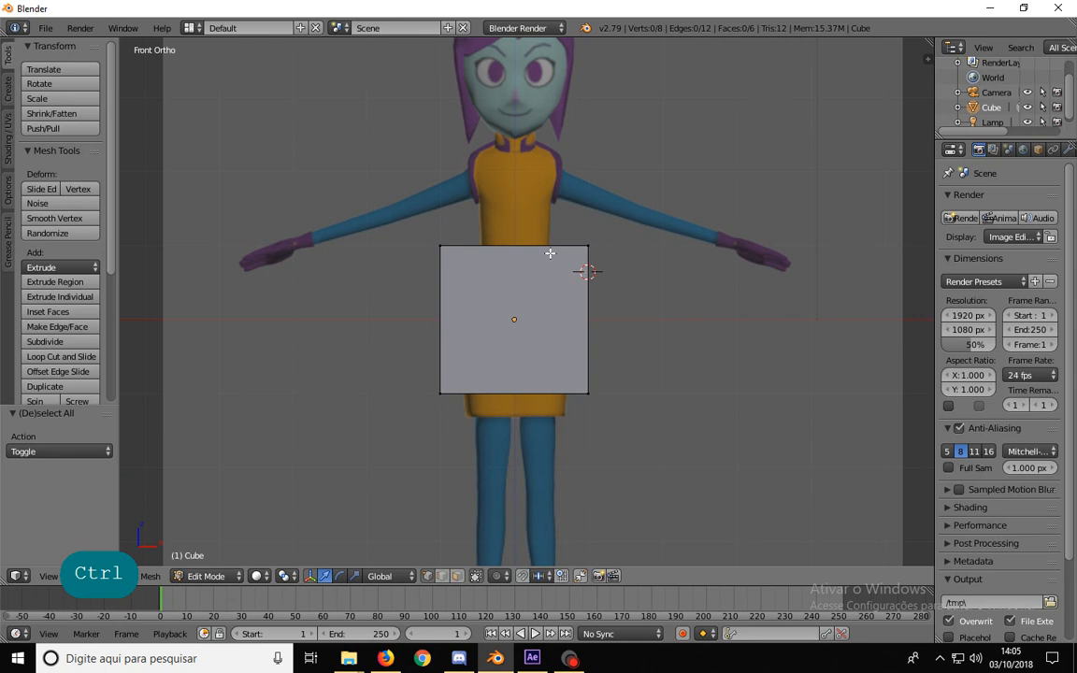
key(ctrl+r)
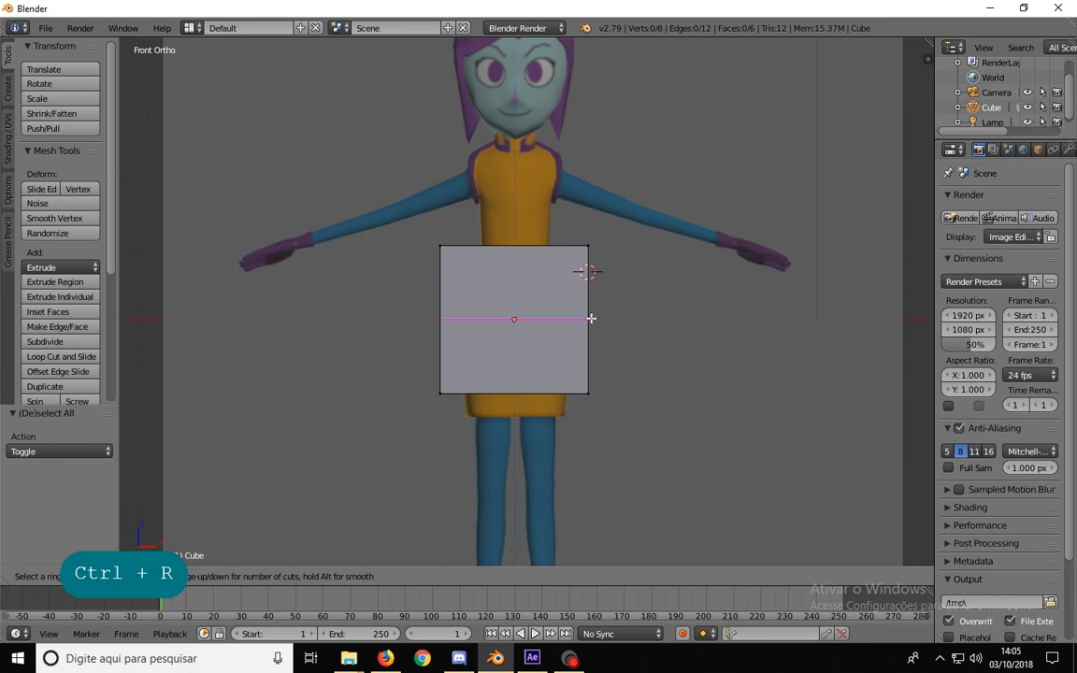
click(523, 248)
click(523, 249)
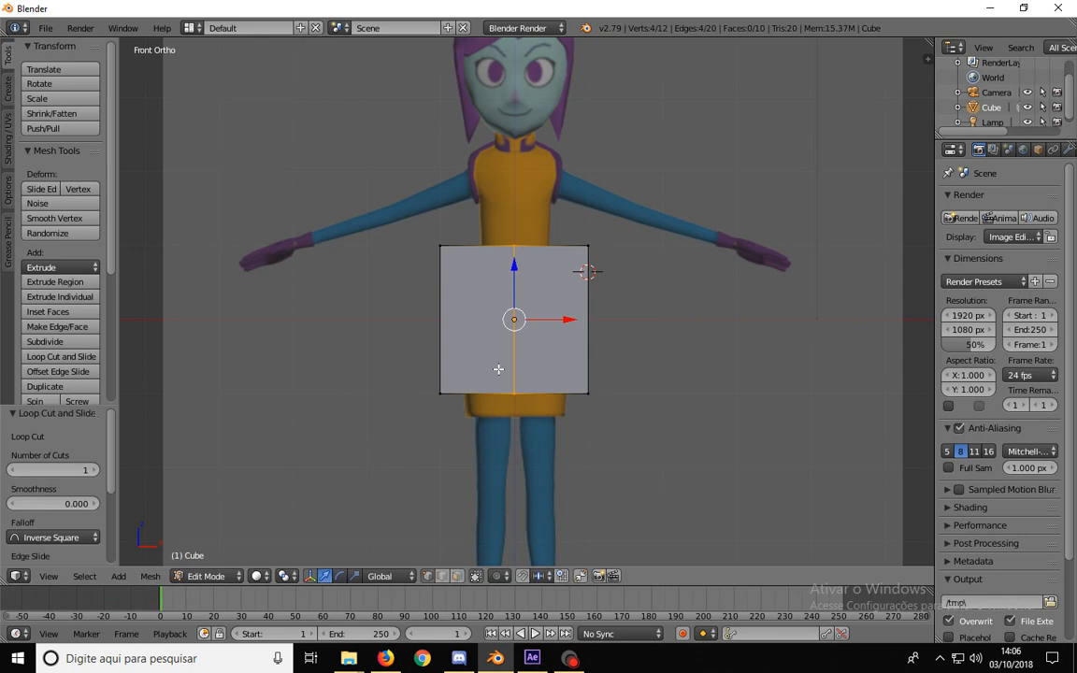
- Deselect the new edge loop and make the cube's hidden vertices selectable through its faces
scroll(465, 245, up, 3)
scroll(443, 272, down, 1)
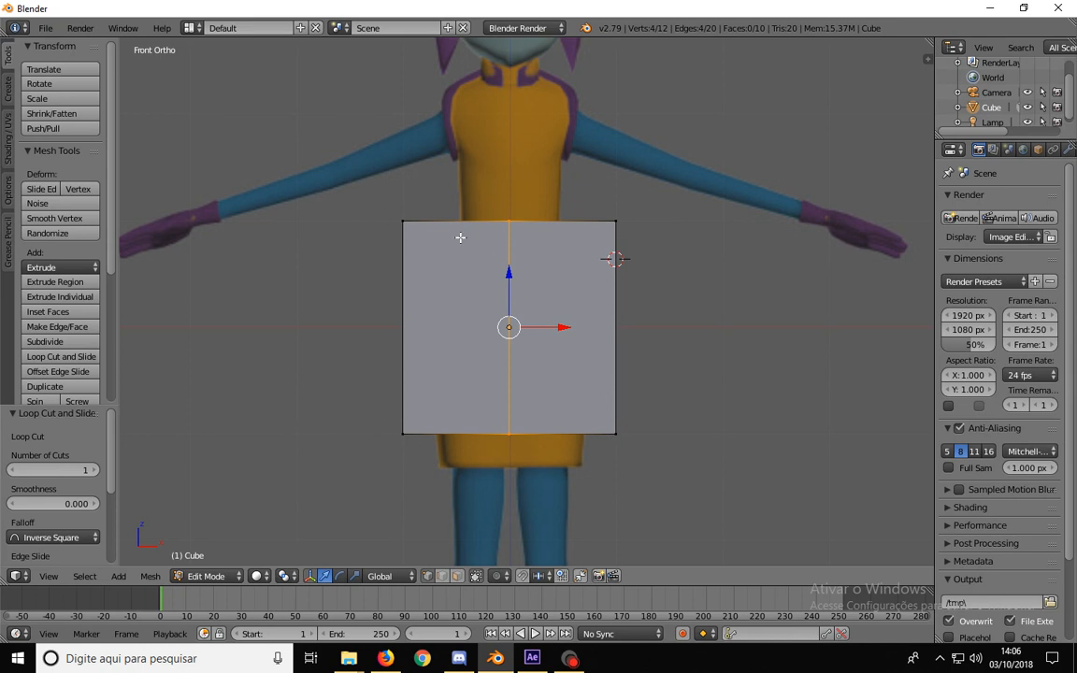
key(a)
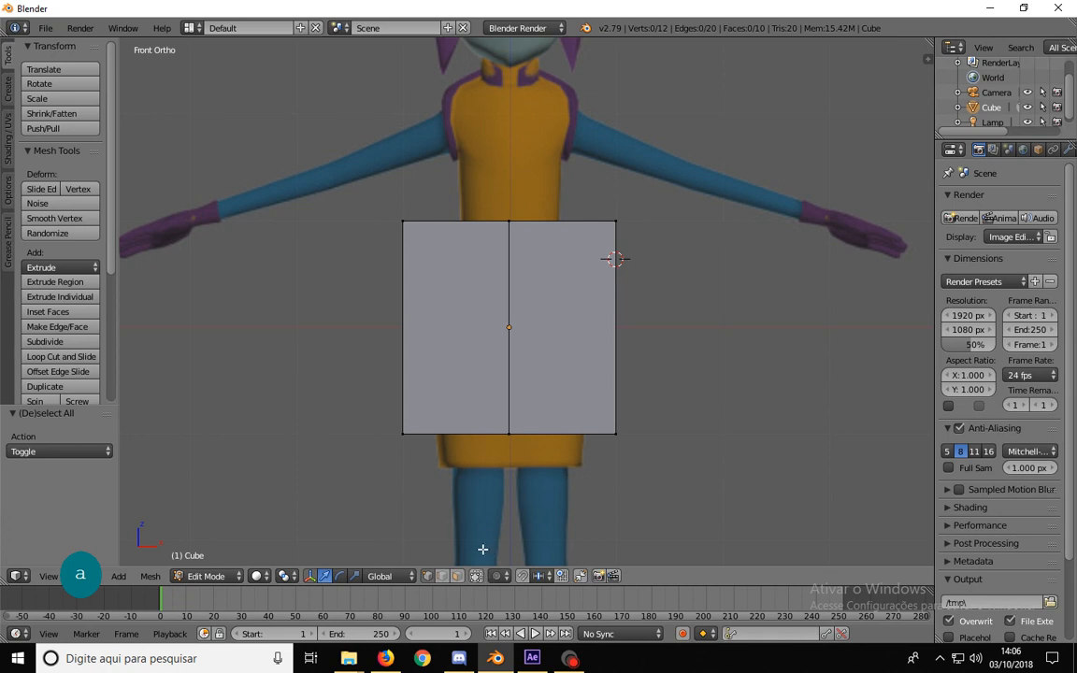
middle_drag(471, 464, 495, 465)
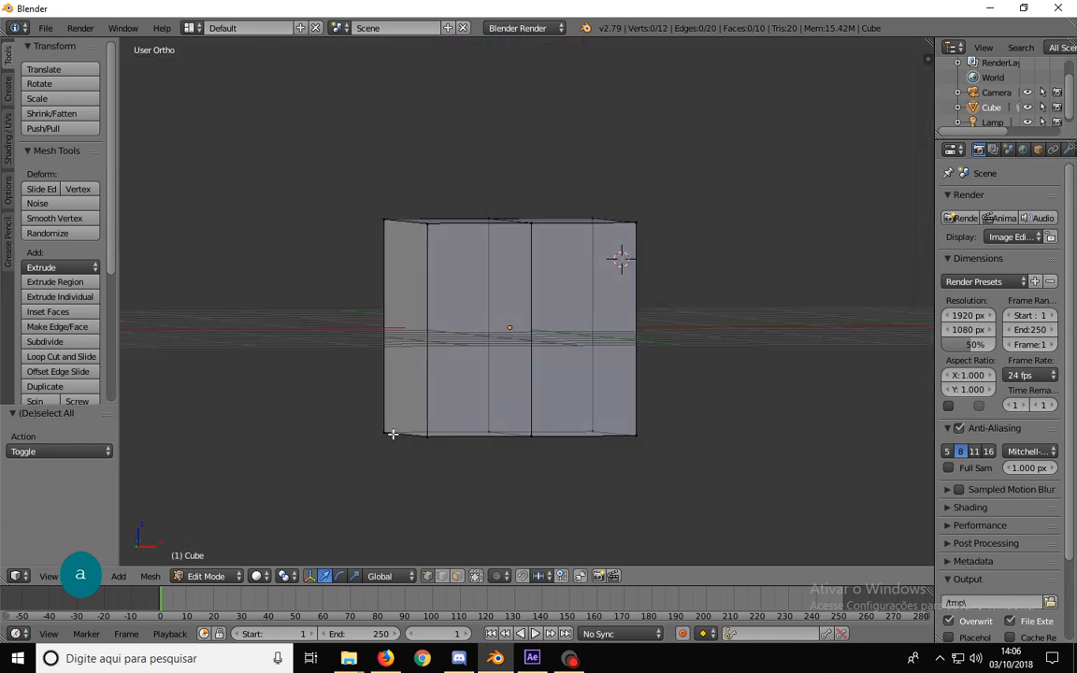
- Switch to the front view and compare wireframe and solid shading on the cube, finishing in solid shading
key(KP_1)
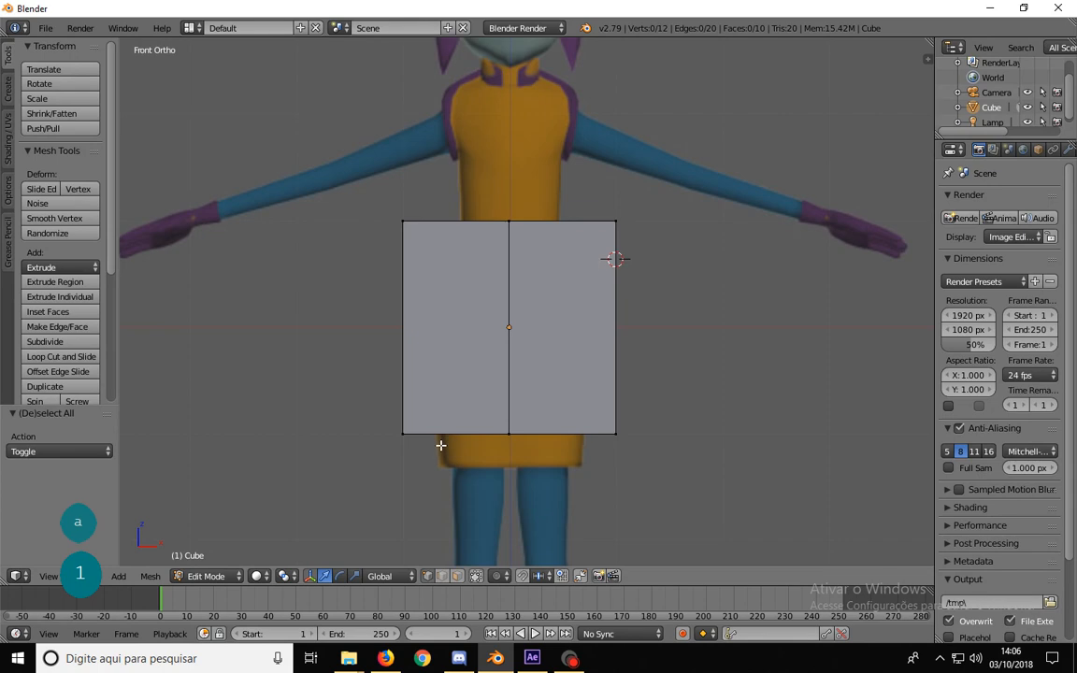
key(z)
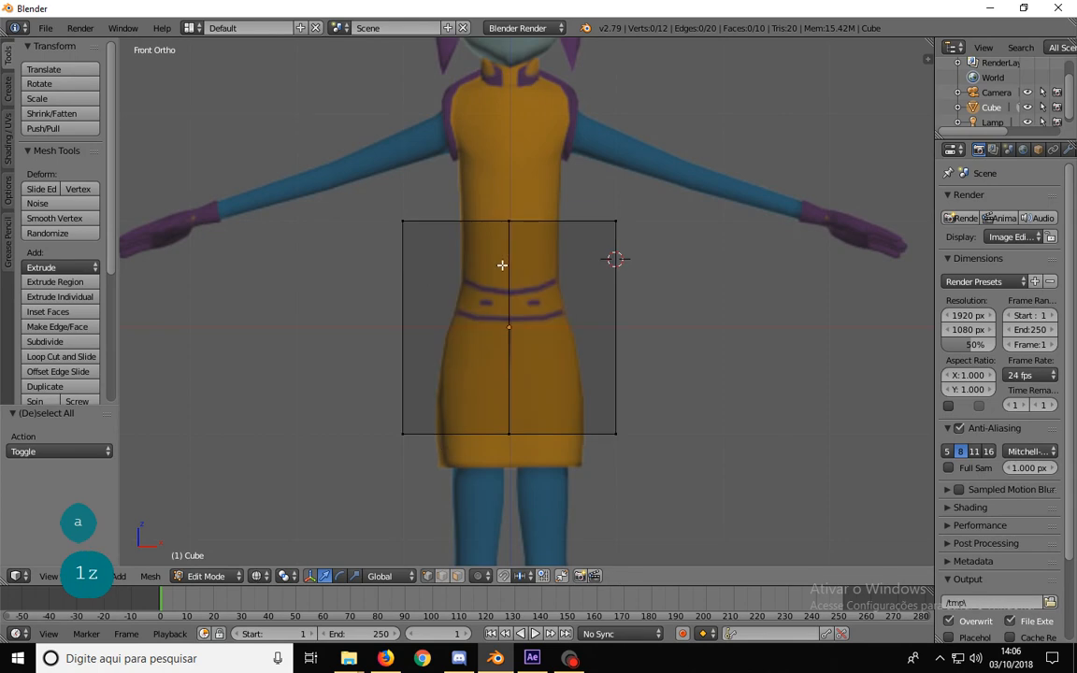
click(258, 576)
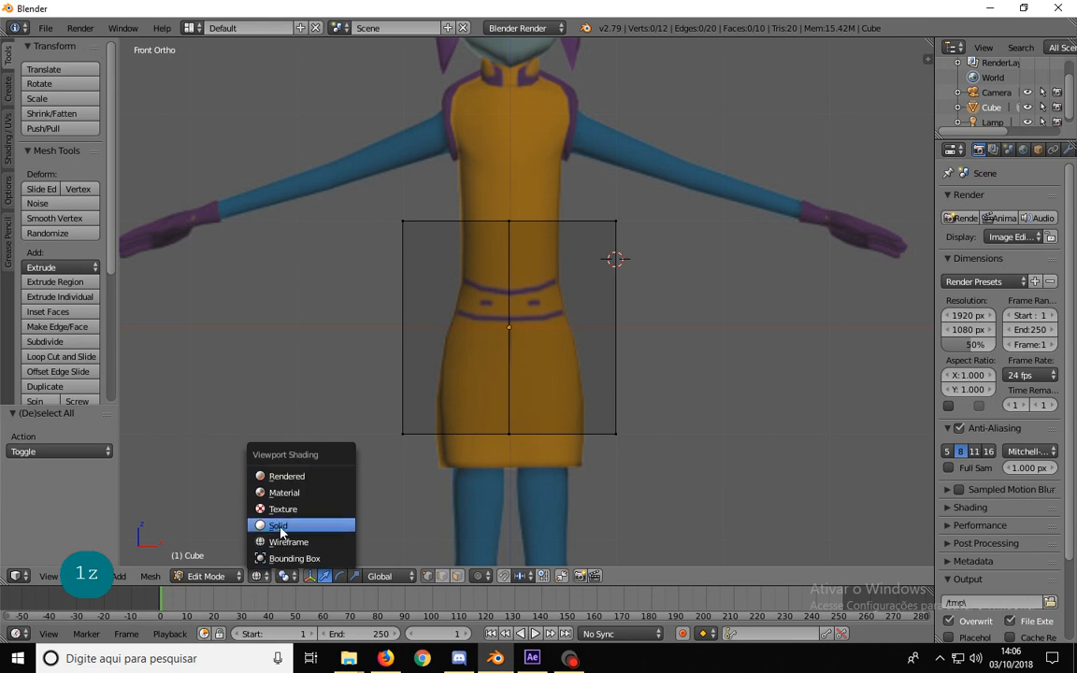
click(281, 526)
key(z)
key(z)
key(z)
key(z)
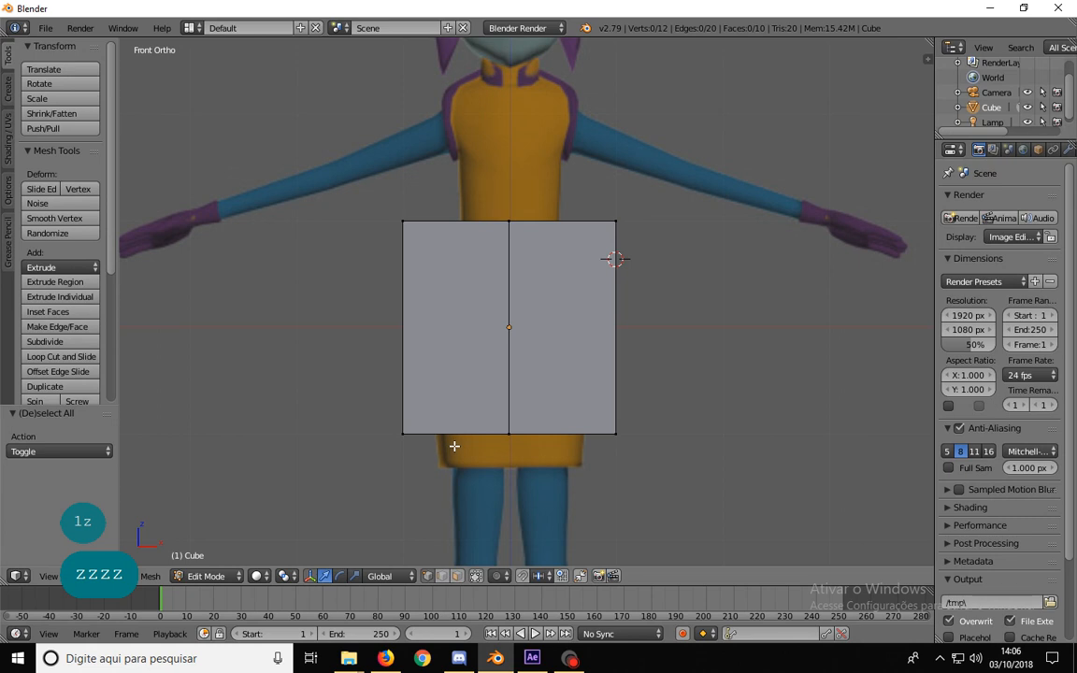
- Box-select the front and back vertices along the cube's left edge in the front view and inspect the selection in perspective
key(shift)
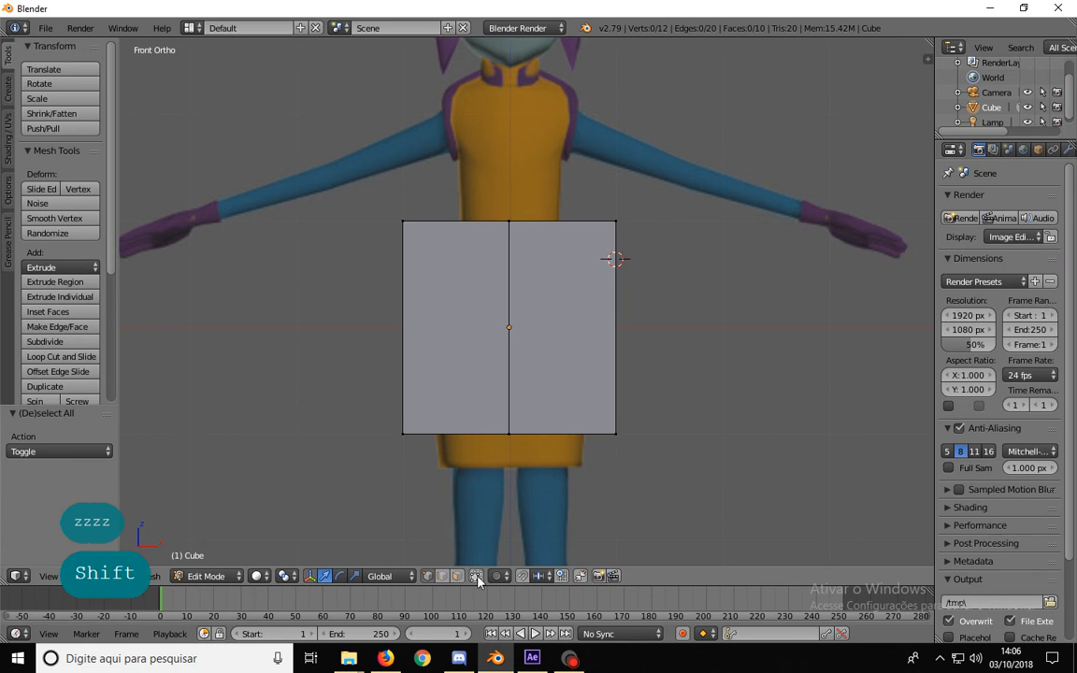
key(b)
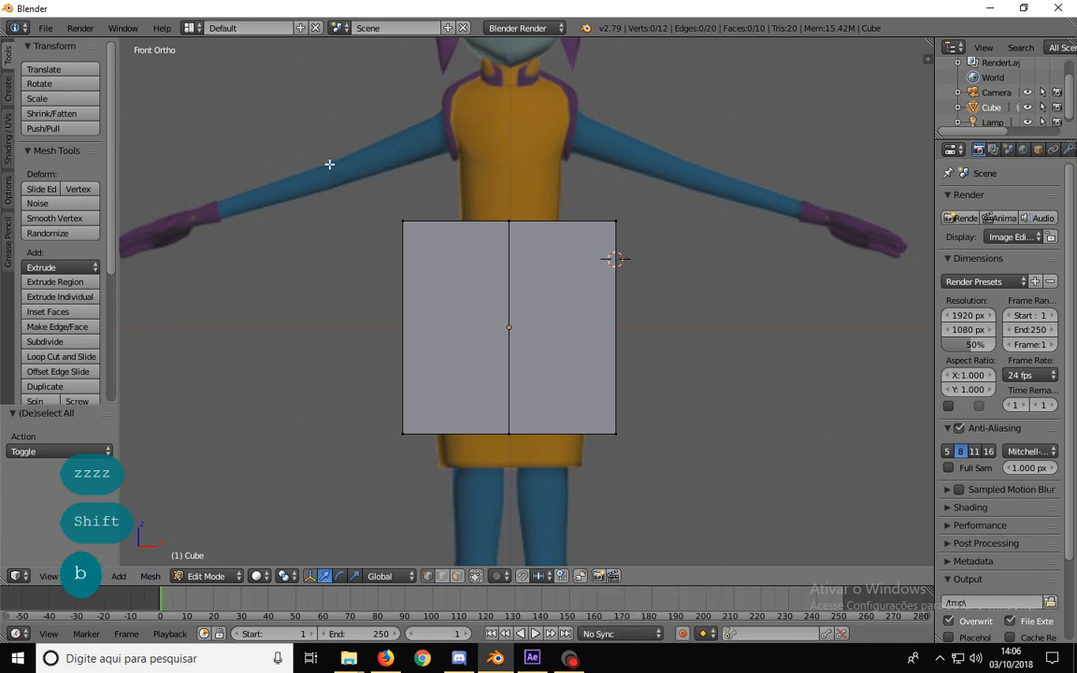
drag(329, 165, 445, 476)
middle_drag(445, 477, 357, 440)
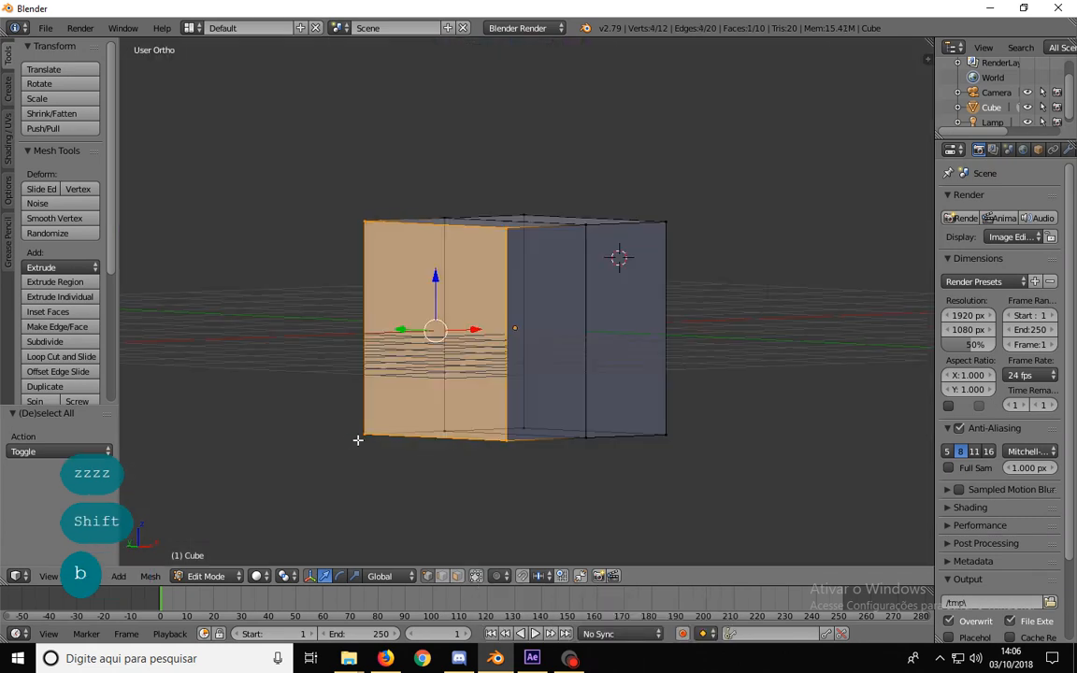
key(1)
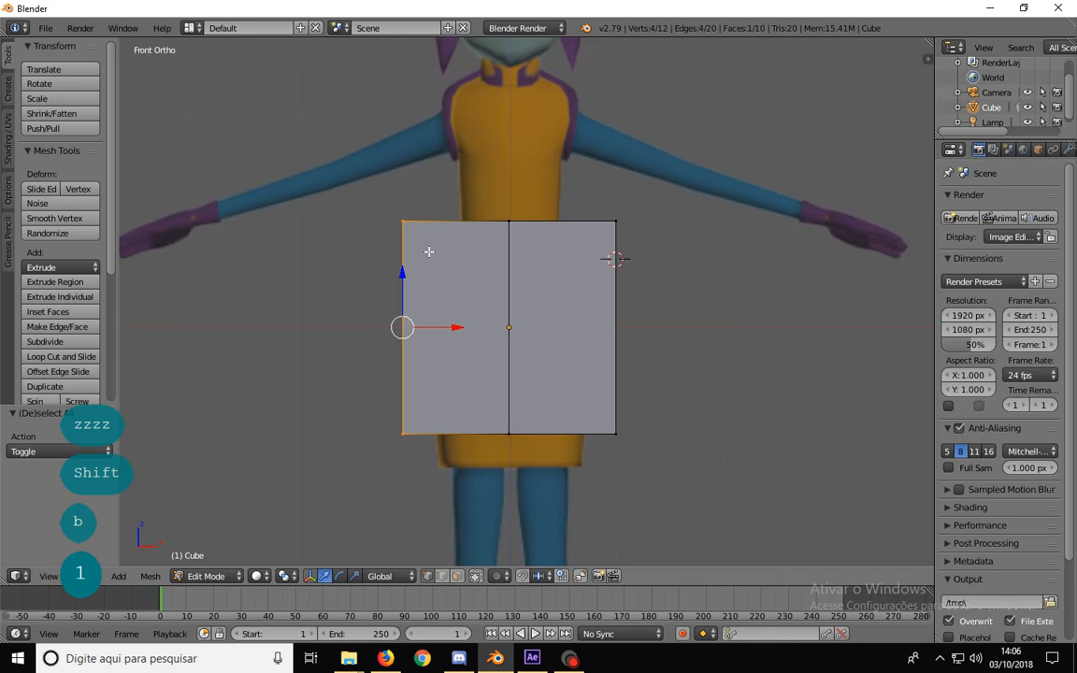
- Try moving only the cube's lower-left corner vertex inward in the front view, and undo the move
right_click(406, 435)
right_click(402, 433)
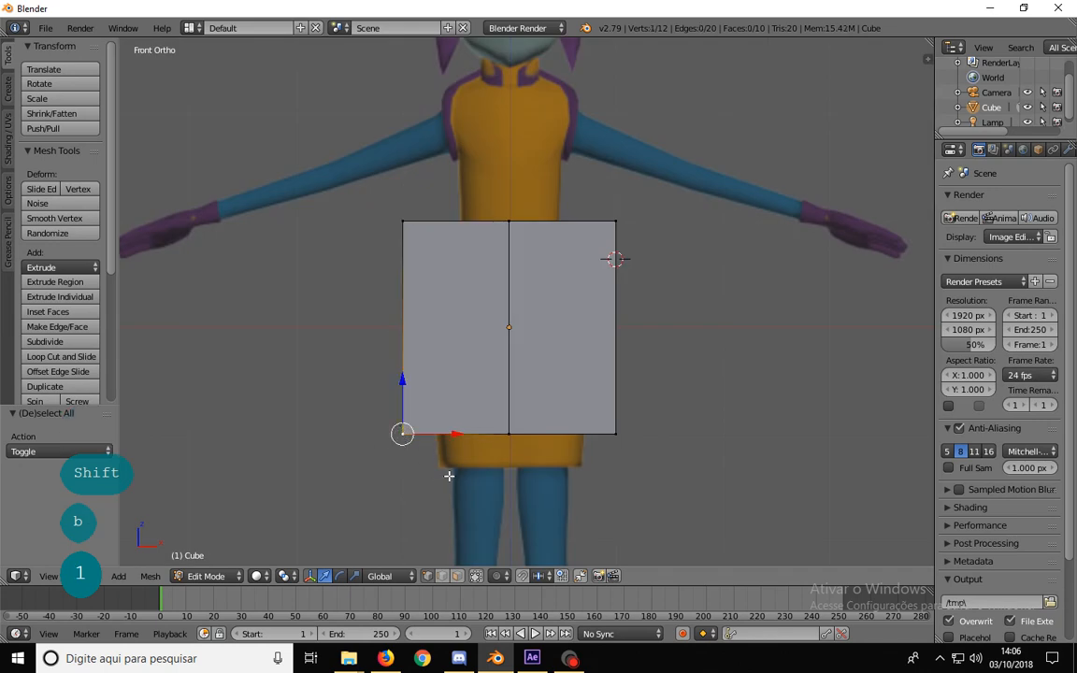
key(g)
click(456, 469)
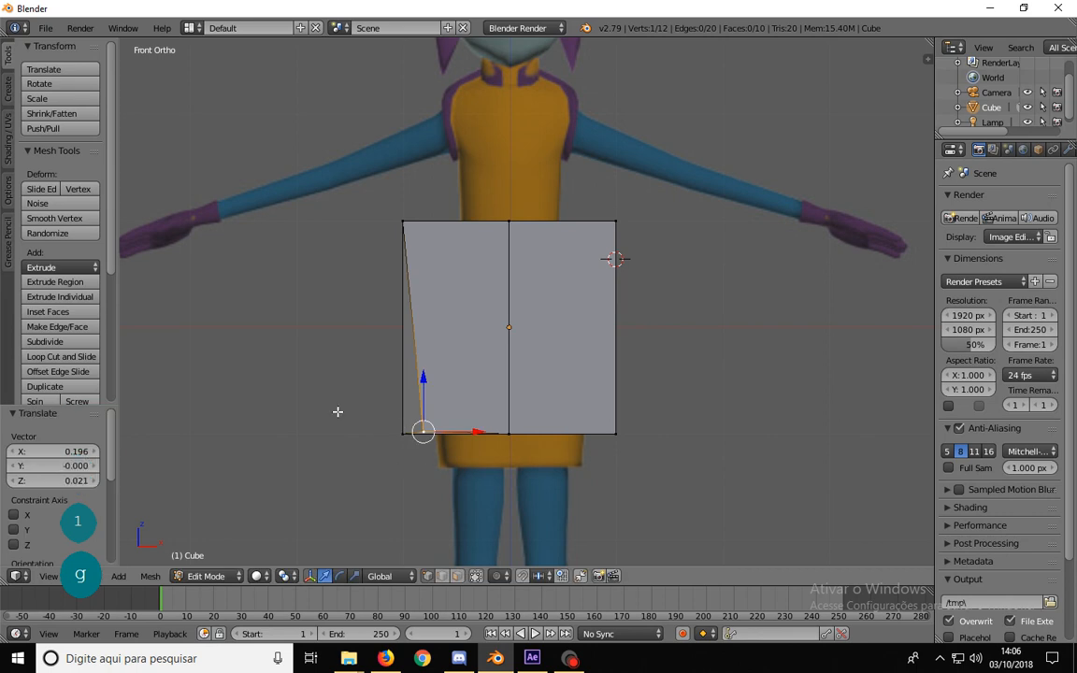
key(ctrl+z)
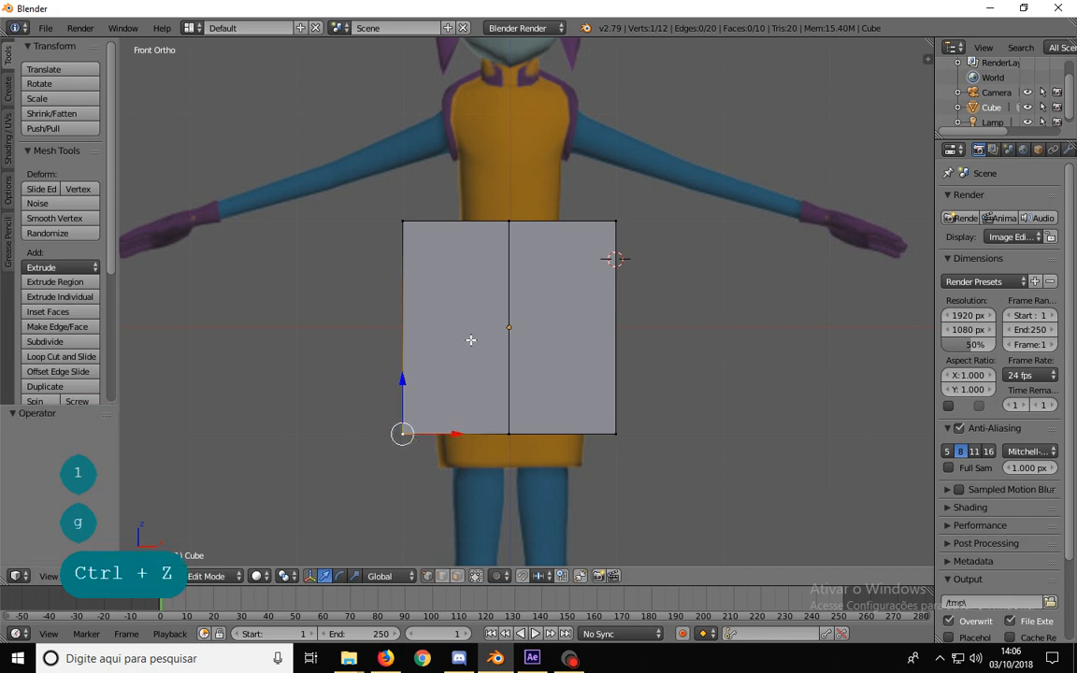
- Select single vertices one after another at the cube's upper-left corner and at both ends of its centre line
scroll(455, 404, up, 1)
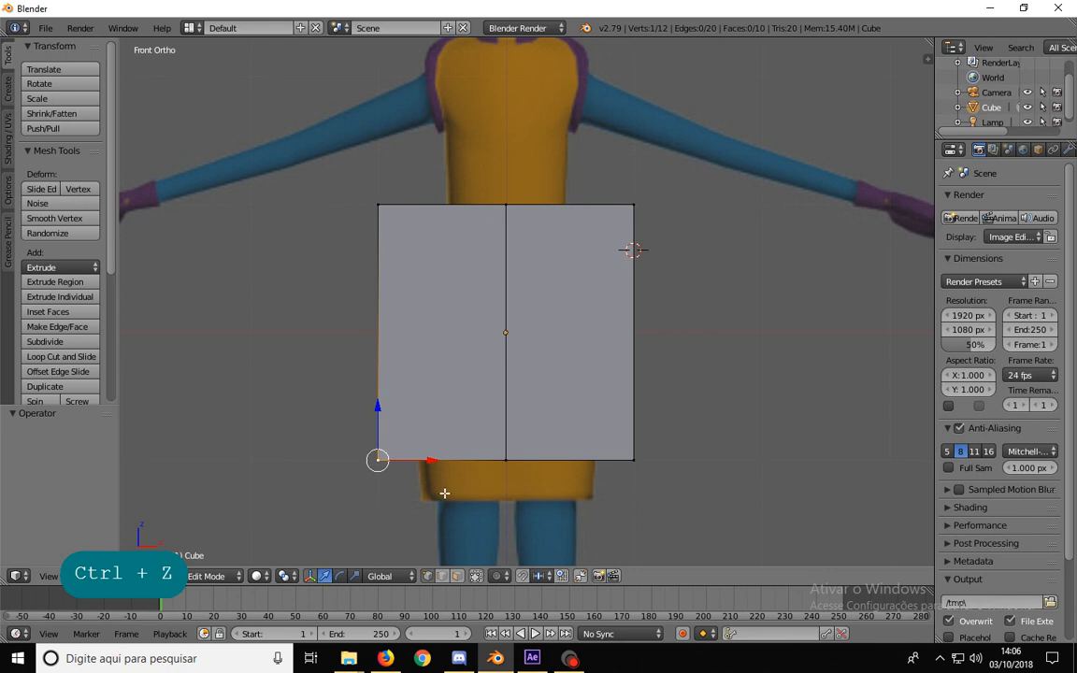
scroll(406, 406, down, 2)
right_click(423, 235)
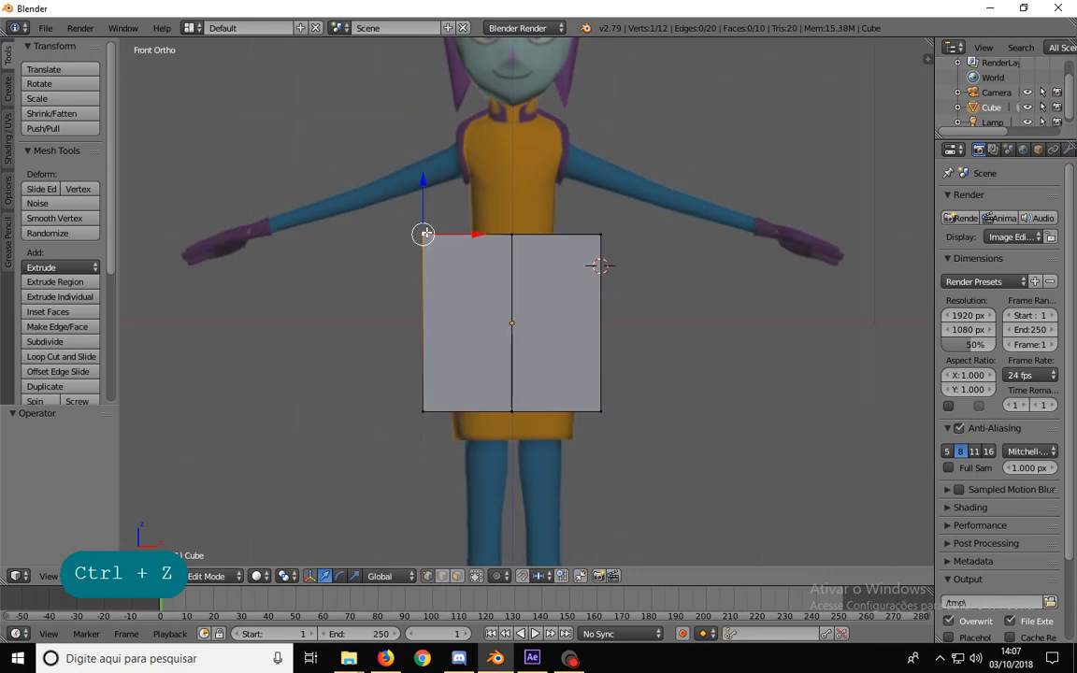
right_click(511, 235)
right_click(512, 409)
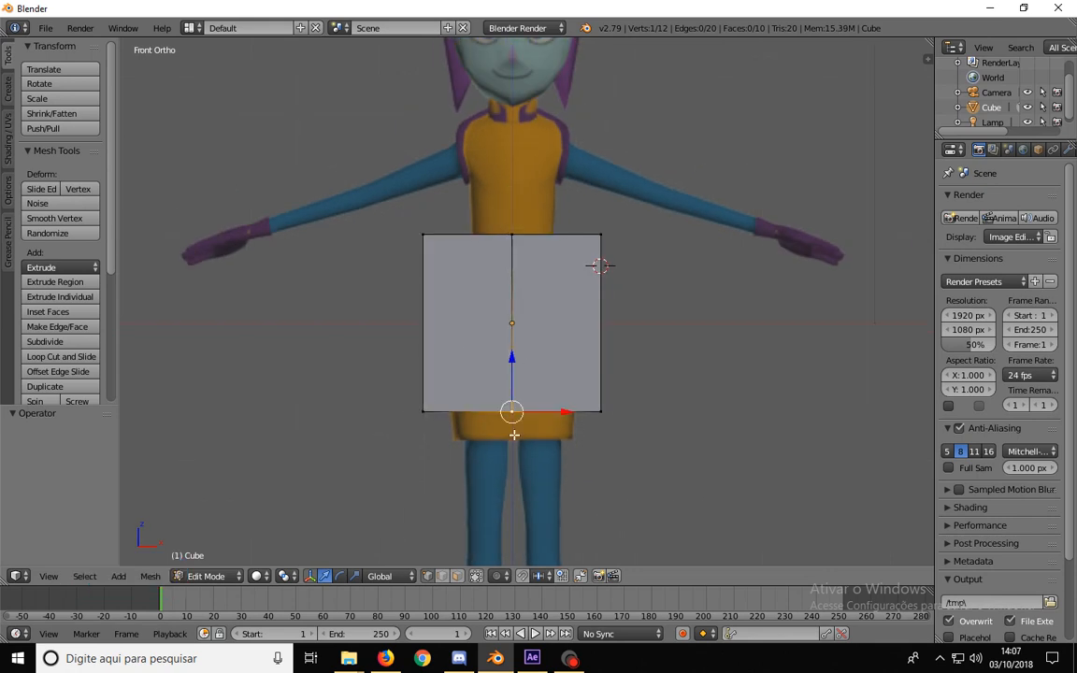
- Switch to face selection and select the left and right halves of the cube's front or back individually, inspecting the selection from another angle
click(457, 575)
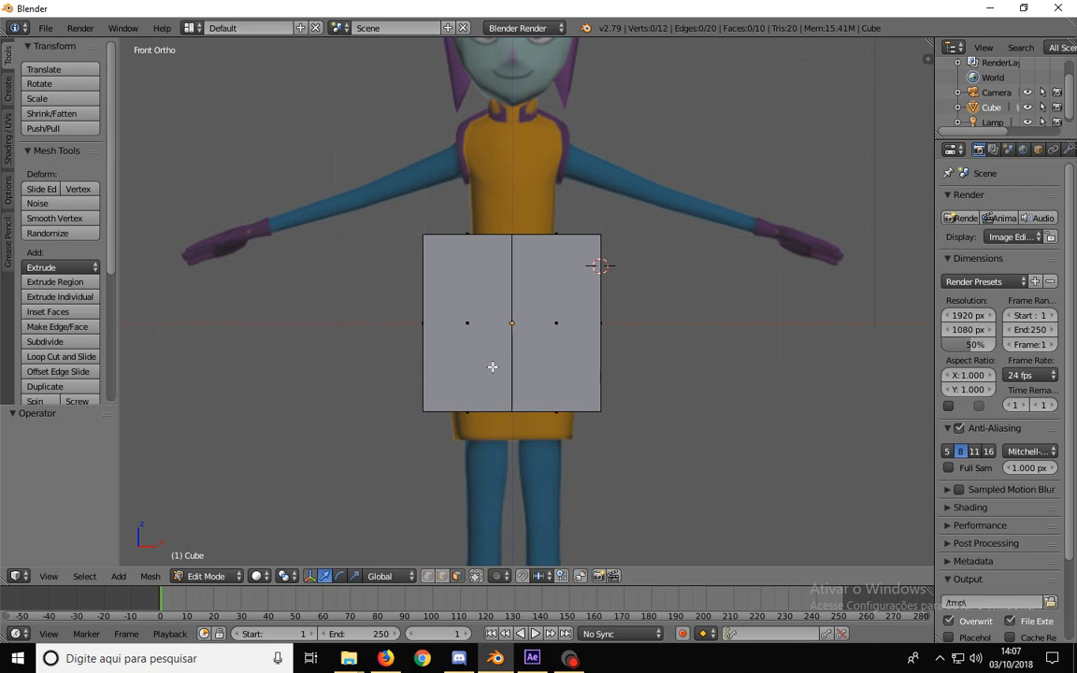
middle_drag(464, 334, 504, 351)
key(KP_1)
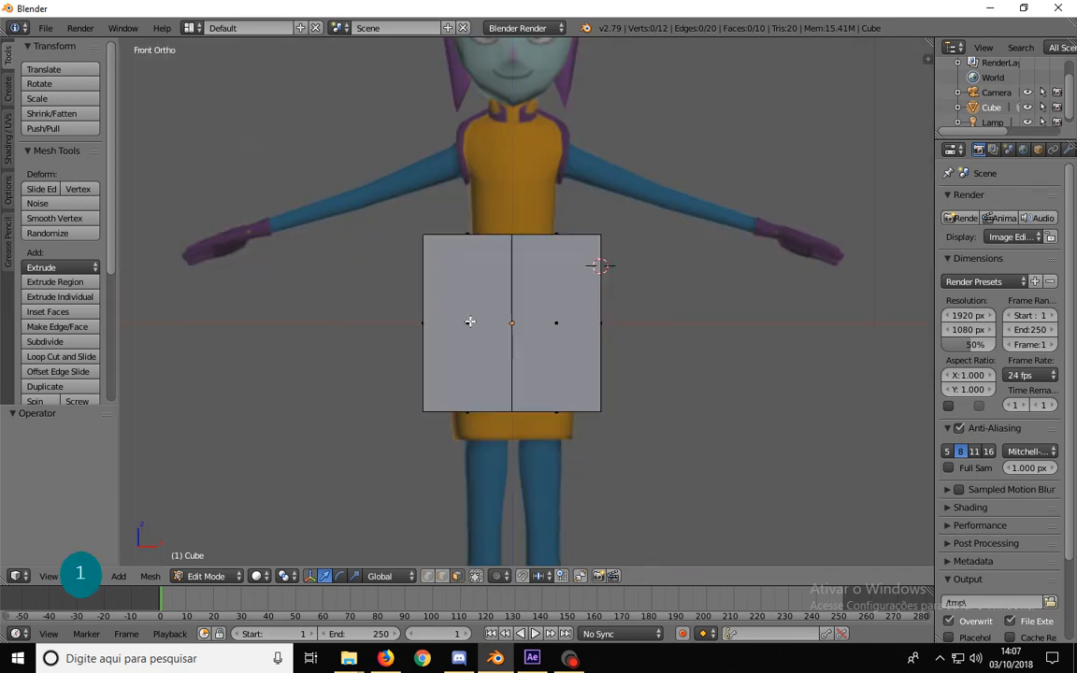
right_click(469, 322)
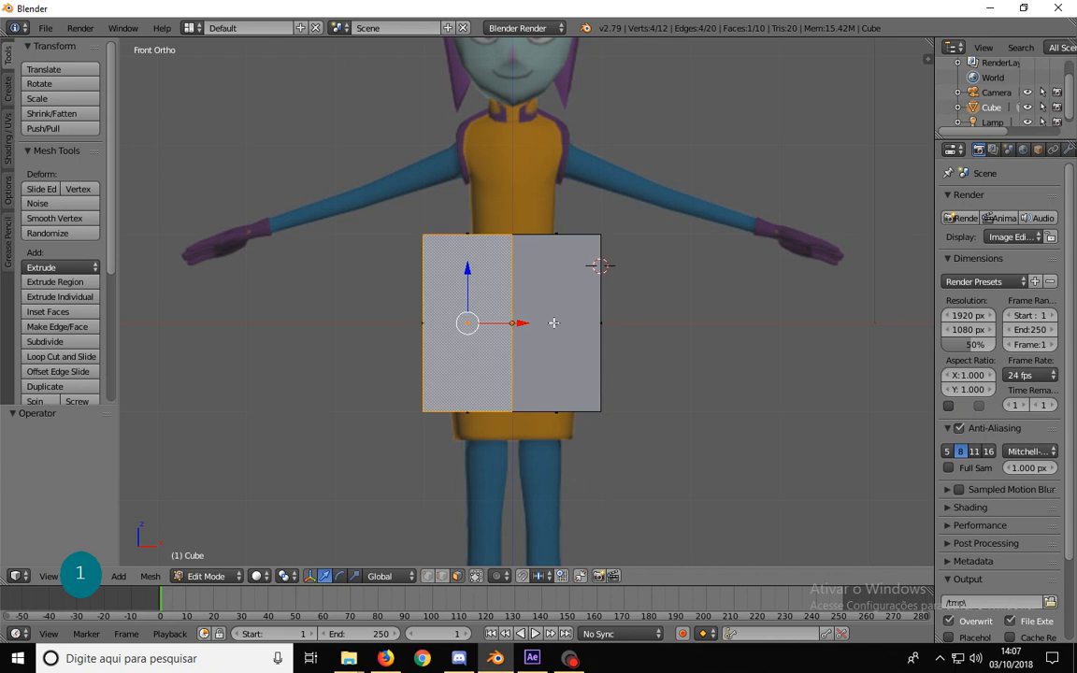
right_click(553, 362)
right_click(475, 320)
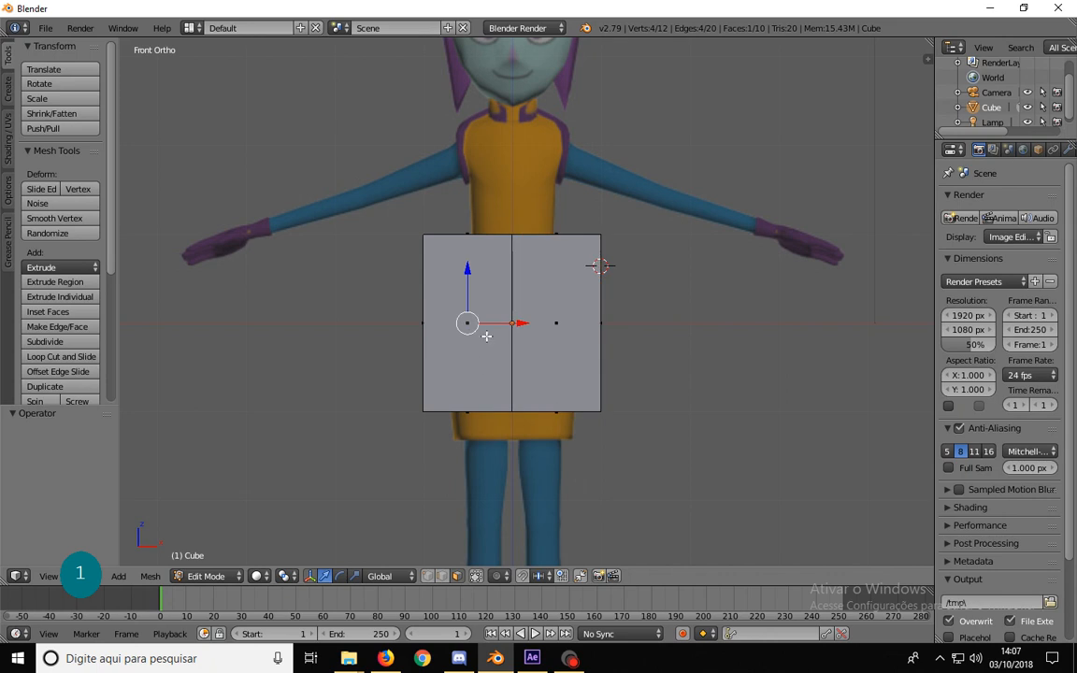
right_click(544, 337)
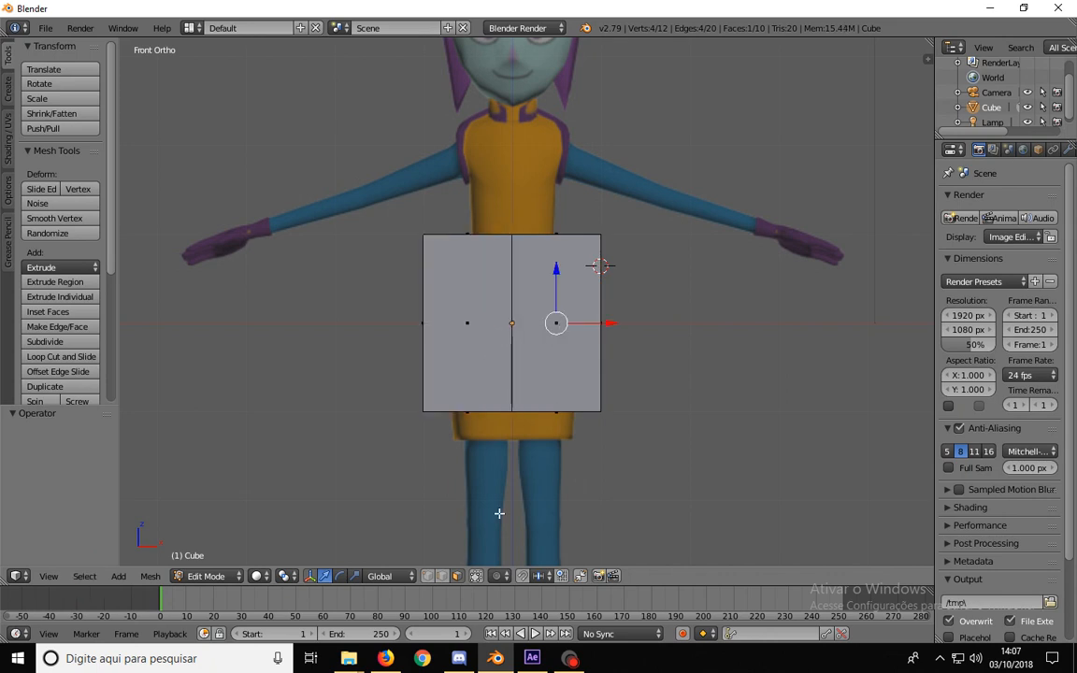
middle_drag(525, 284, 336, 316)
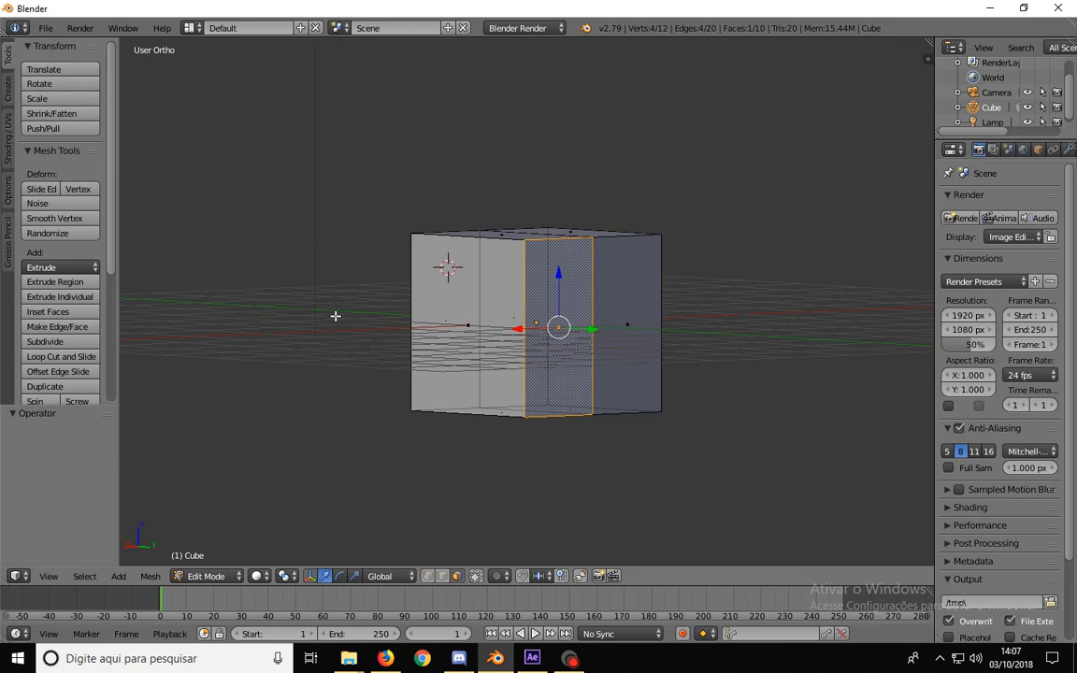
key(KP_1)
key(KP_1)
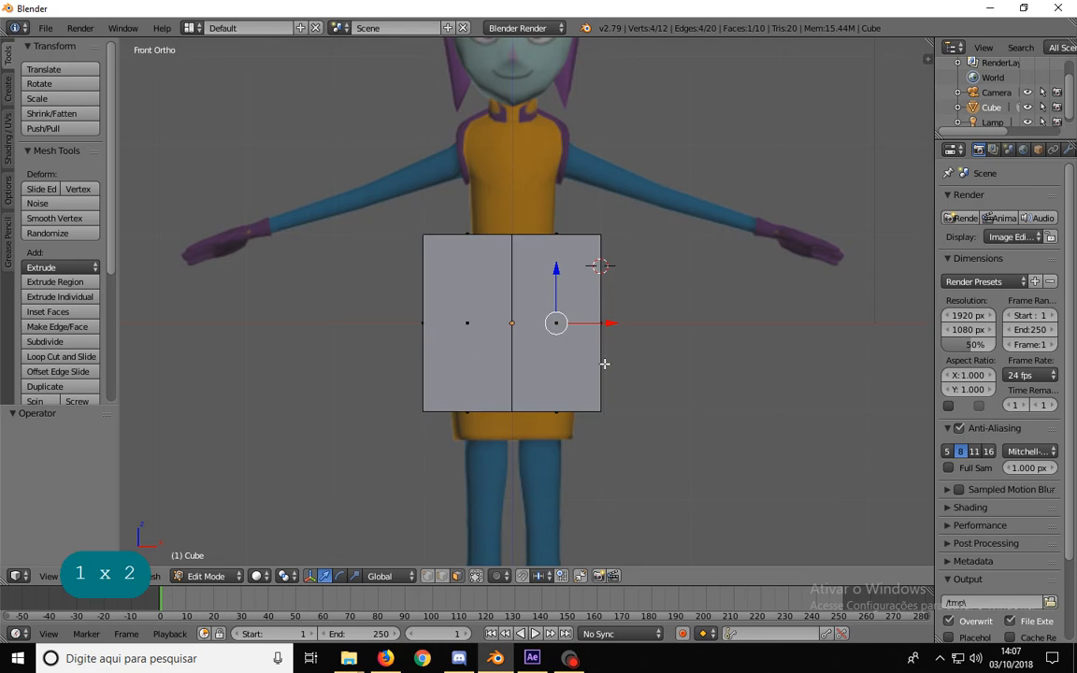
- Clear the selection, box-select all faces of the cube's left half in the front view, and delete those faces
key(a)
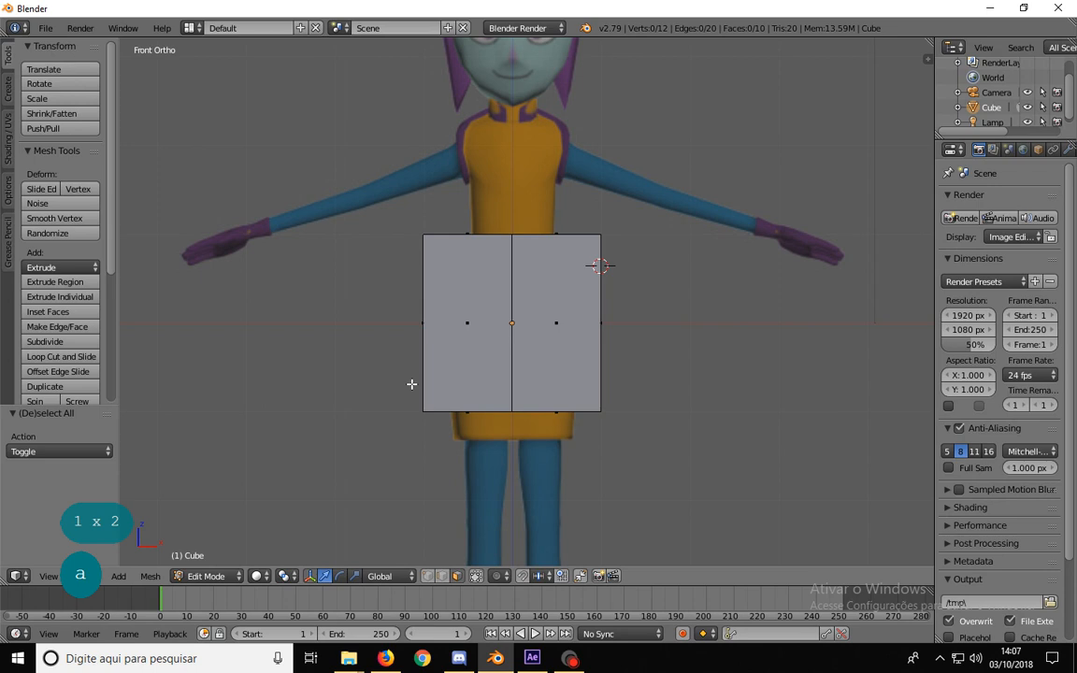
key(b)
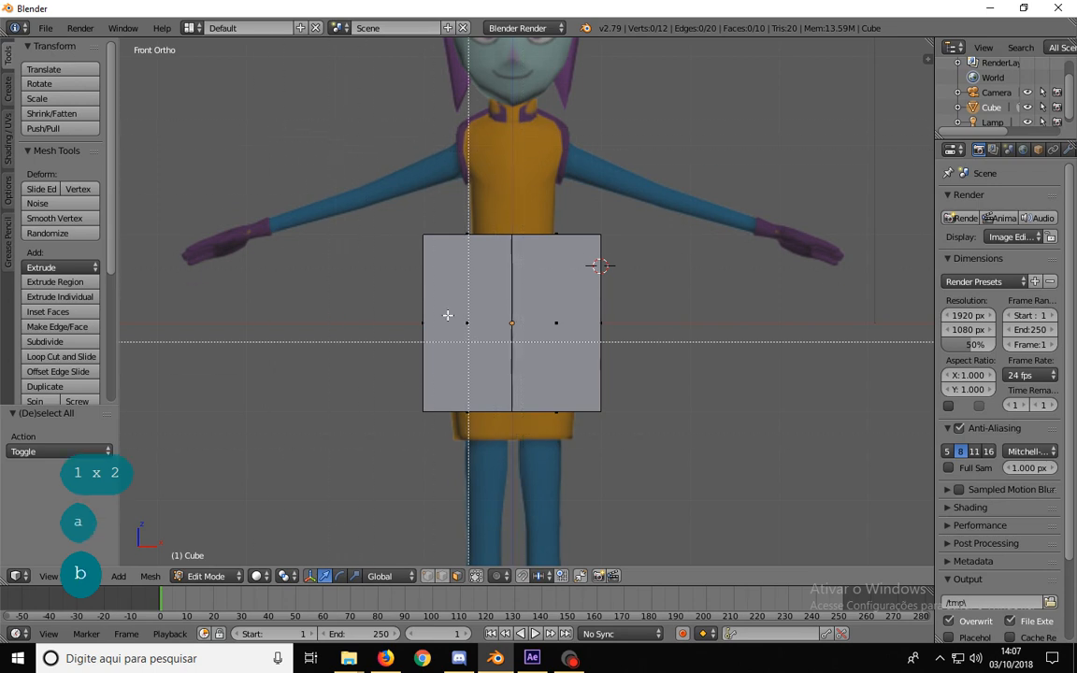
drag(352, 176, 477, 454)
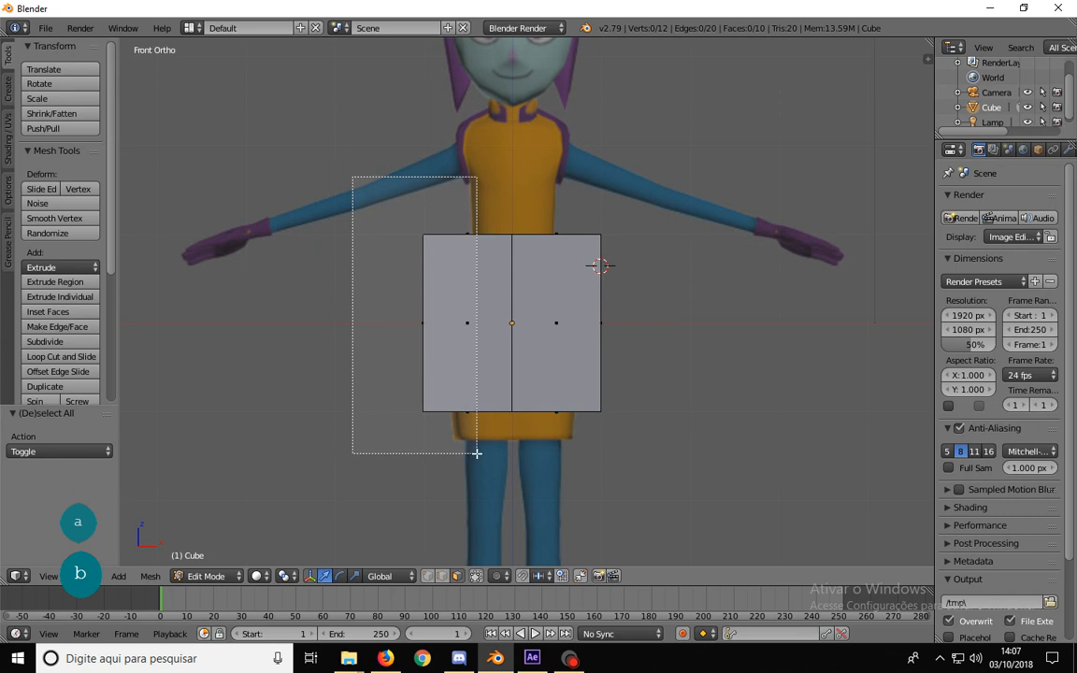
mouse_move(477, 453)
mouse_down()
mouse_move(659, 451)
mouse_move(490, 445)
mouse_up()
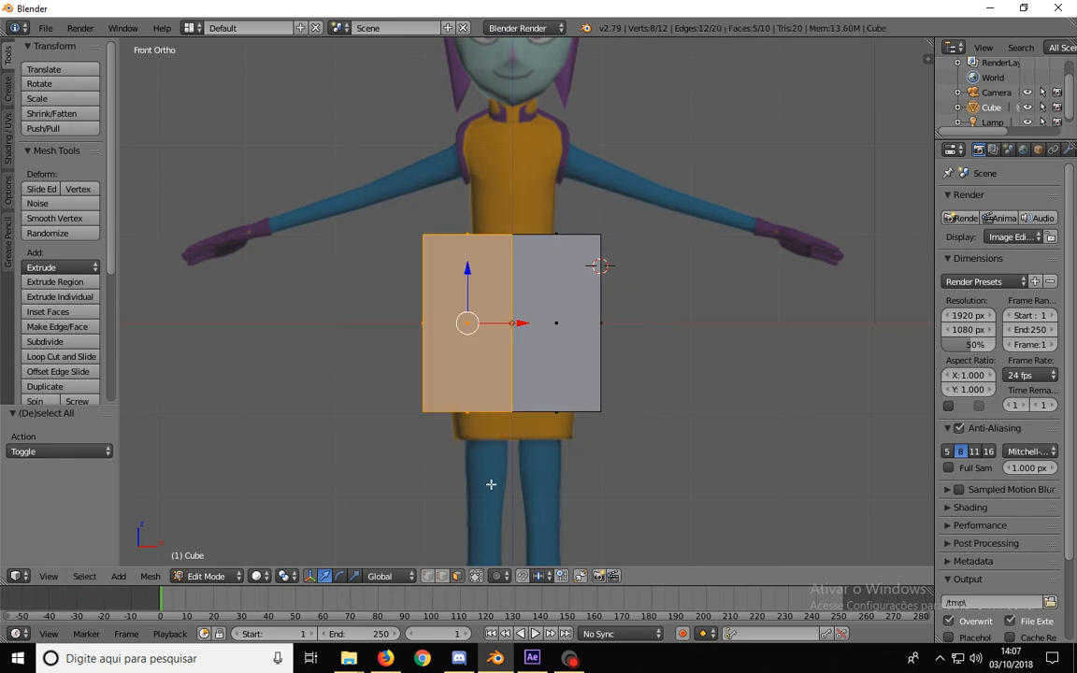
key(Delete)
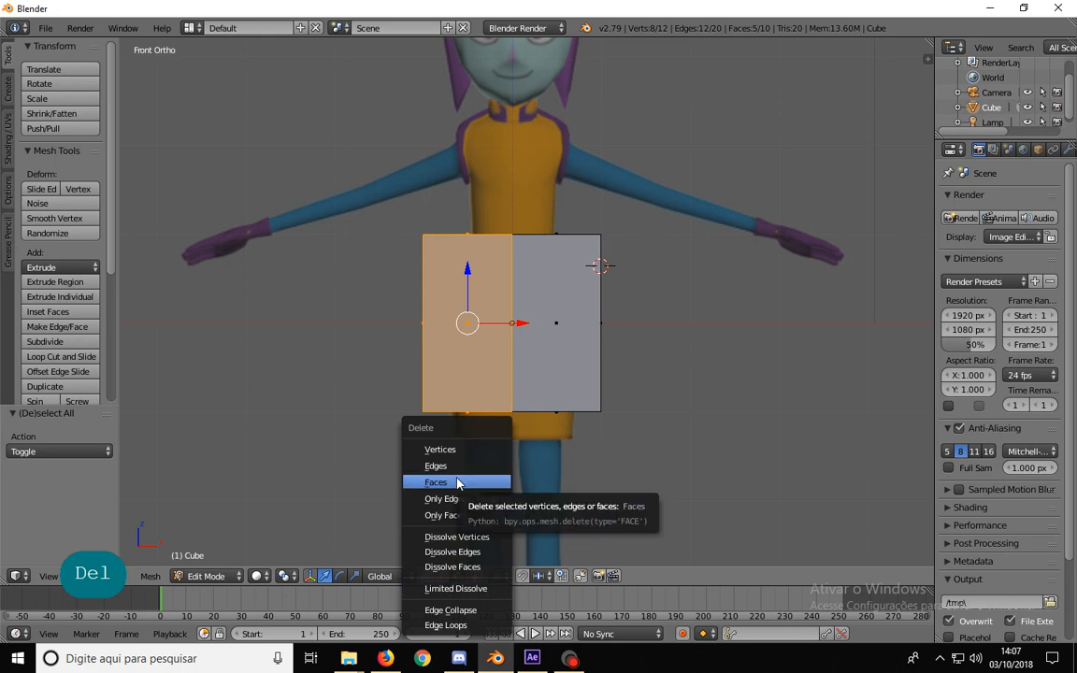
click(457, 483)
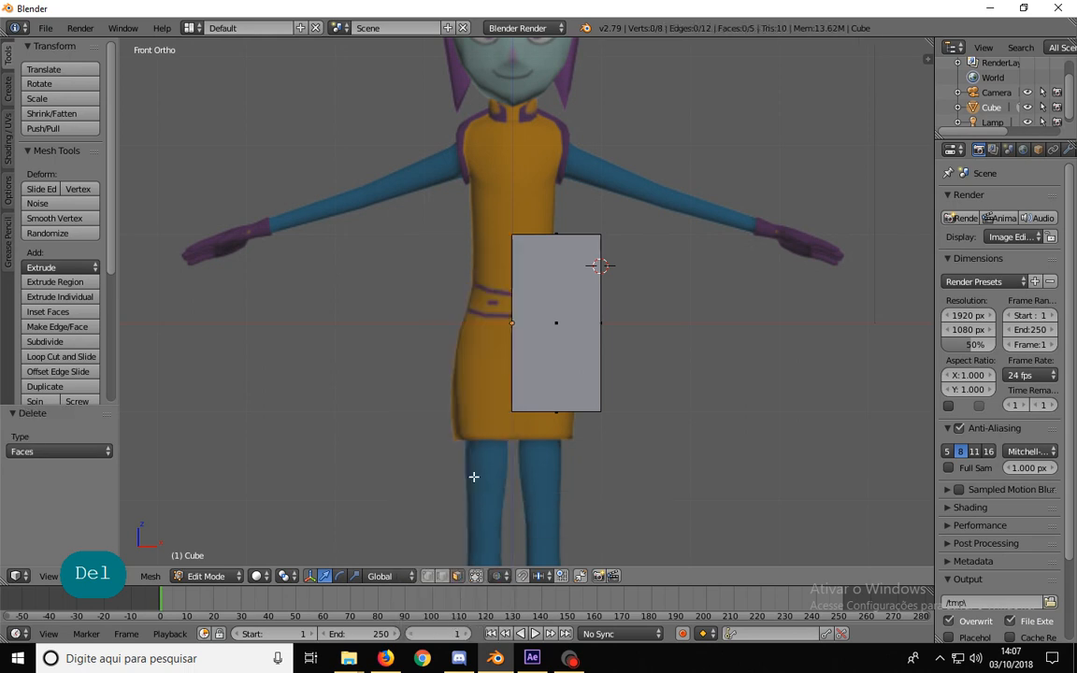
- Widen the Properties editor and add a Mirror modifier to the remaining half of the cube
shift+middle_drag(687, 281, 644, 286)
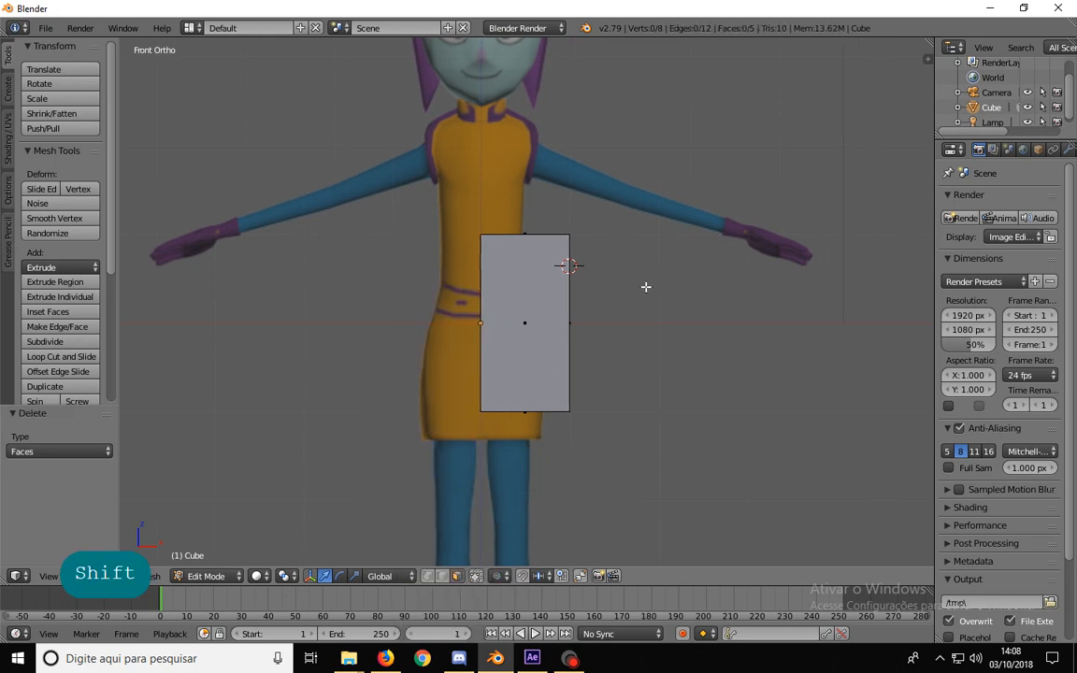
scroll(579, 287, up, 1)
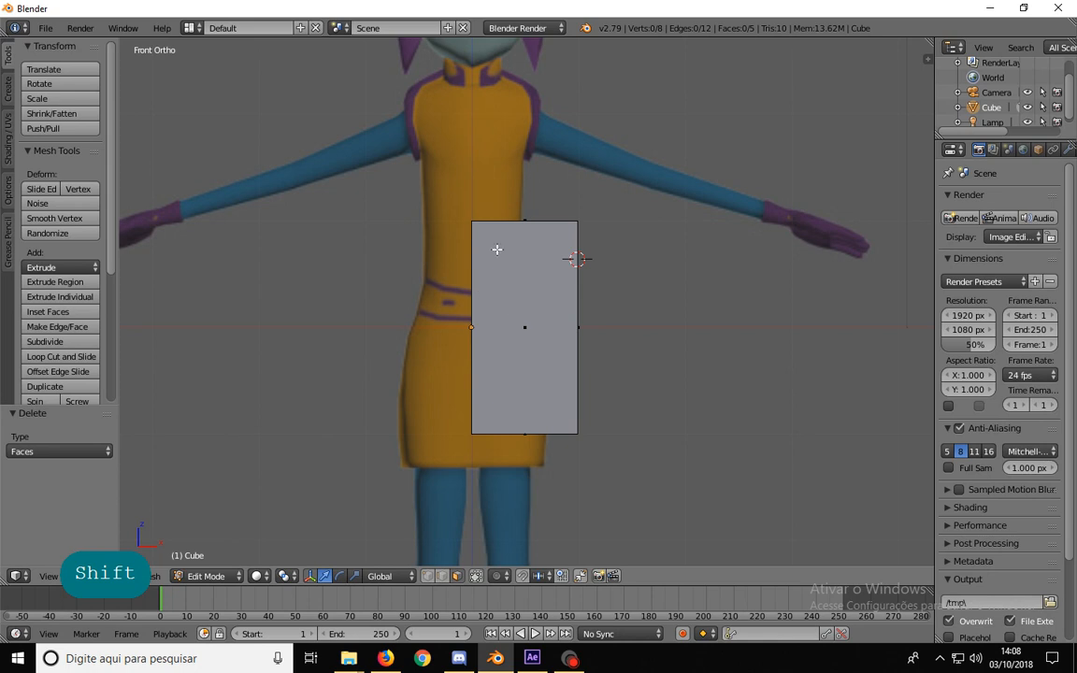
scroll(492, 203, down, 1)
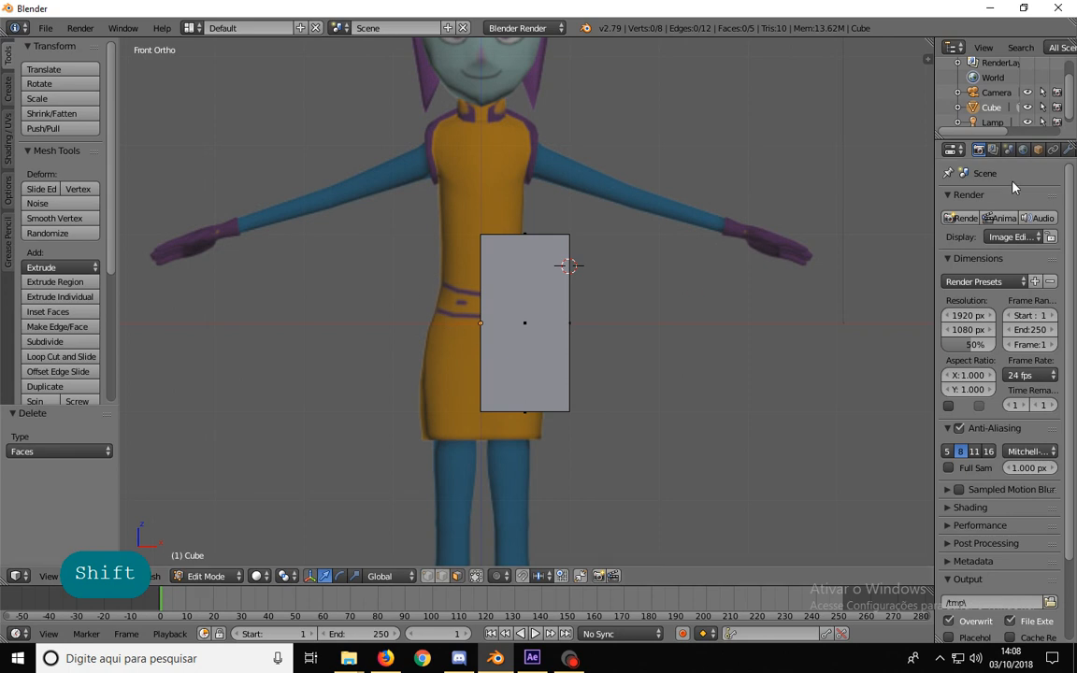
drag(934, 204, 892, 205)
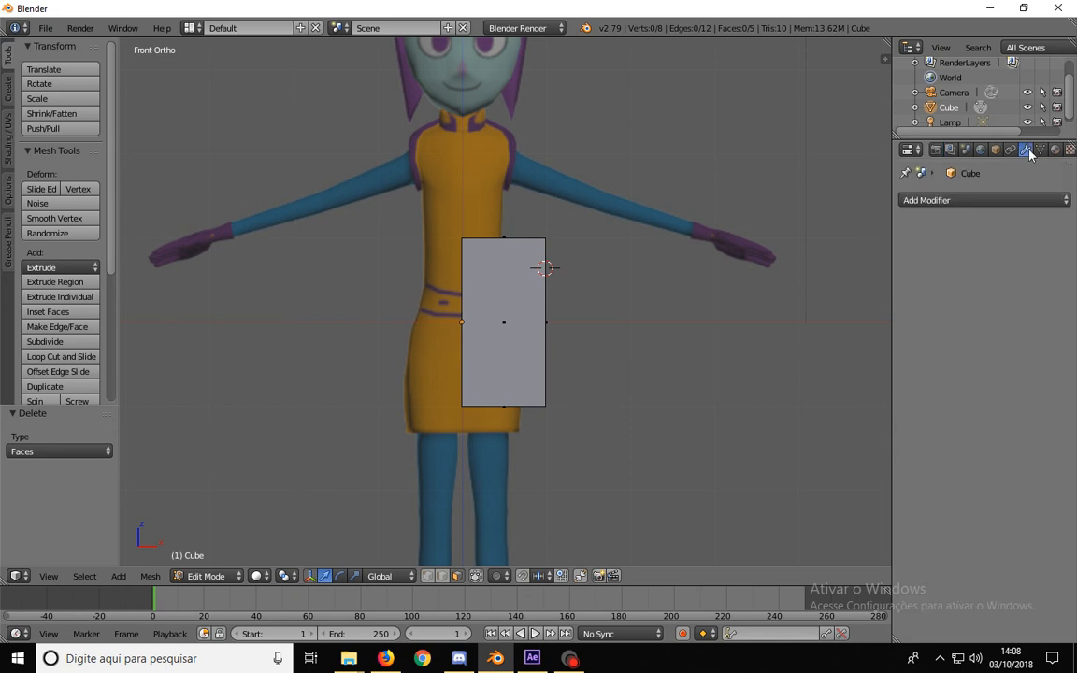
click(945, 202)
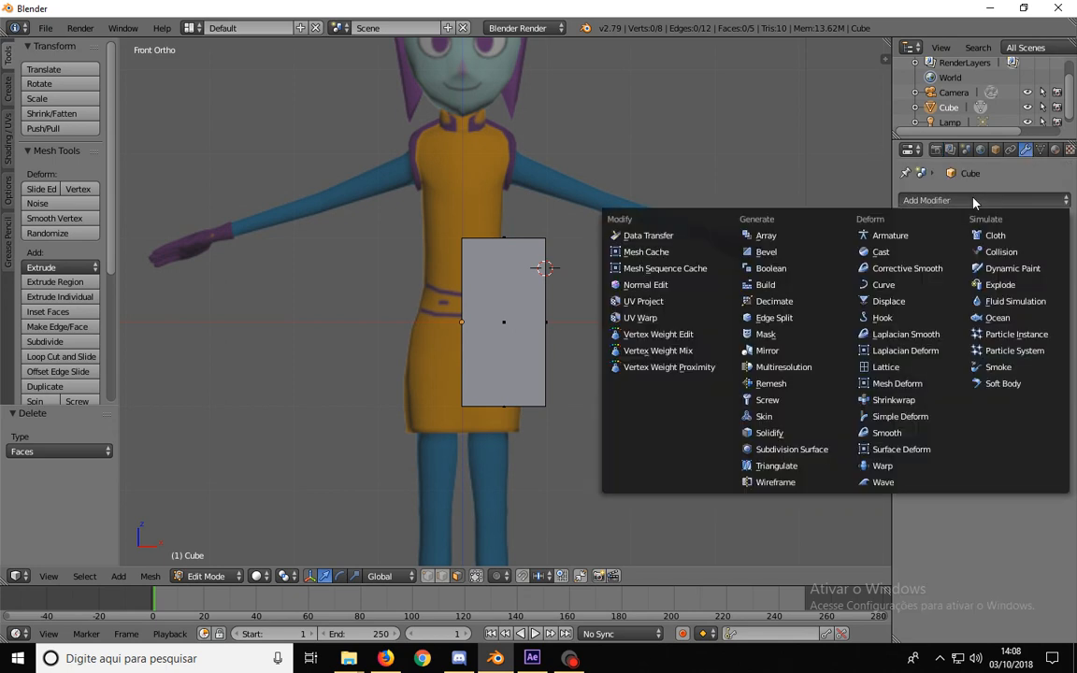
click(775, 350)
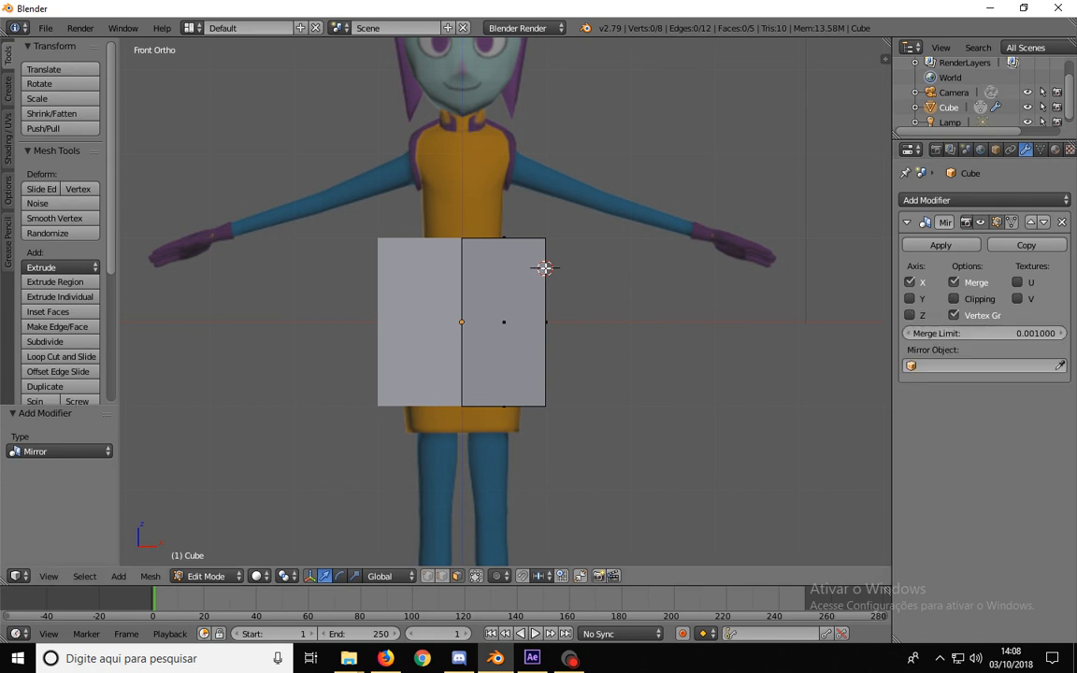
- Compare the mirrored cube with the character reference in the front and right side views
shift+middle_drag(505, 173, 495, 286)
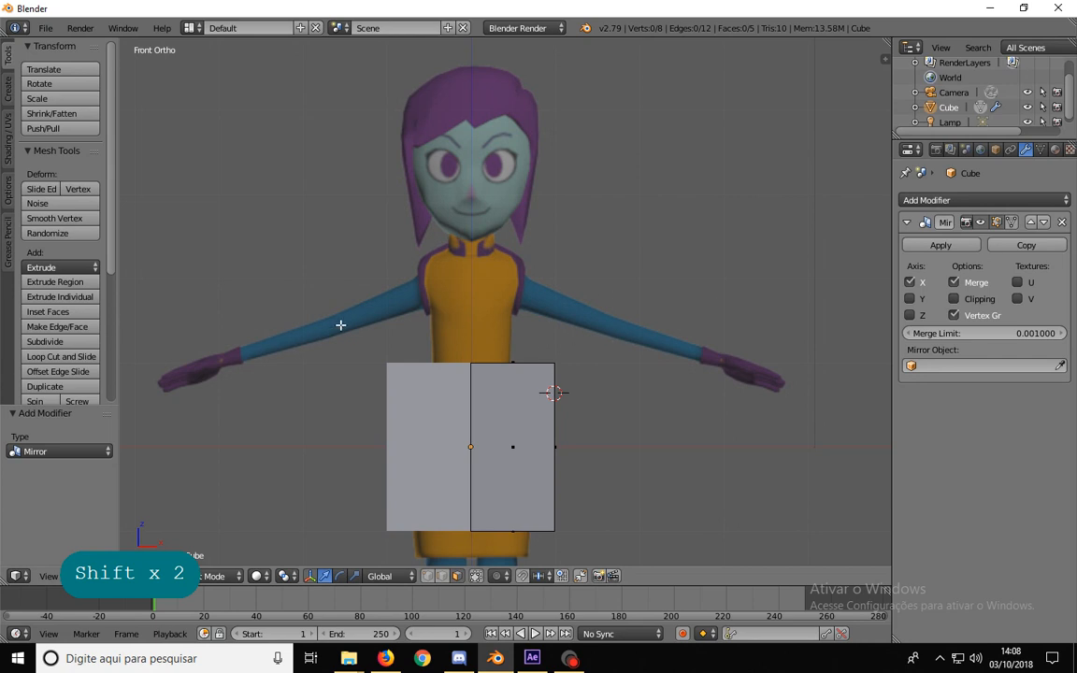
key(KP_3)
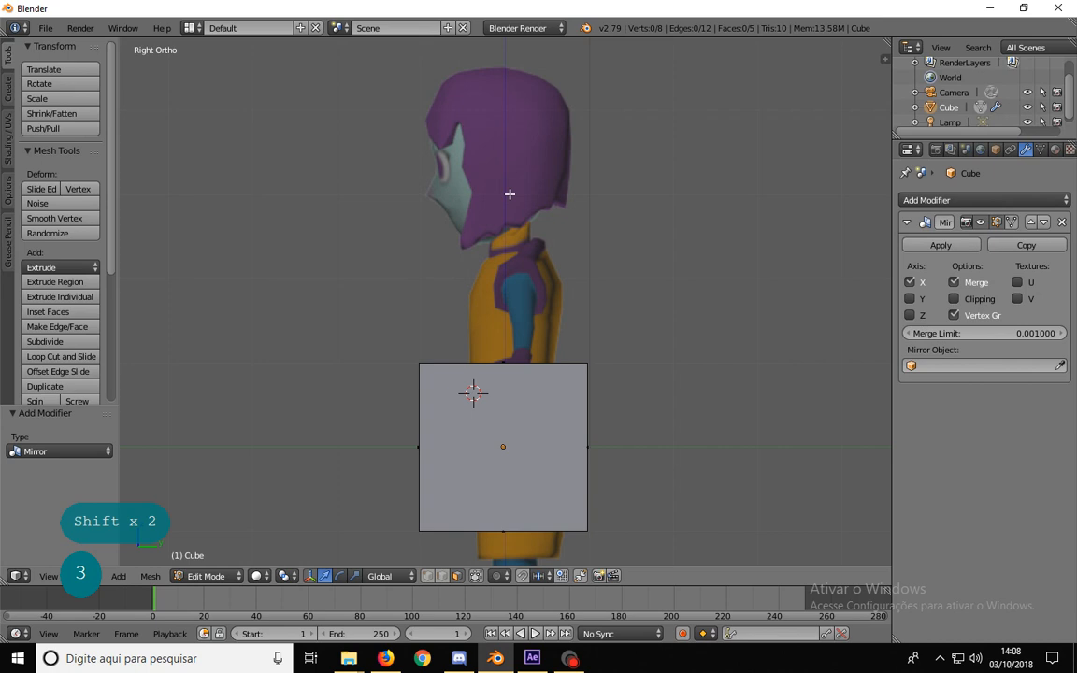
key(KP_1)
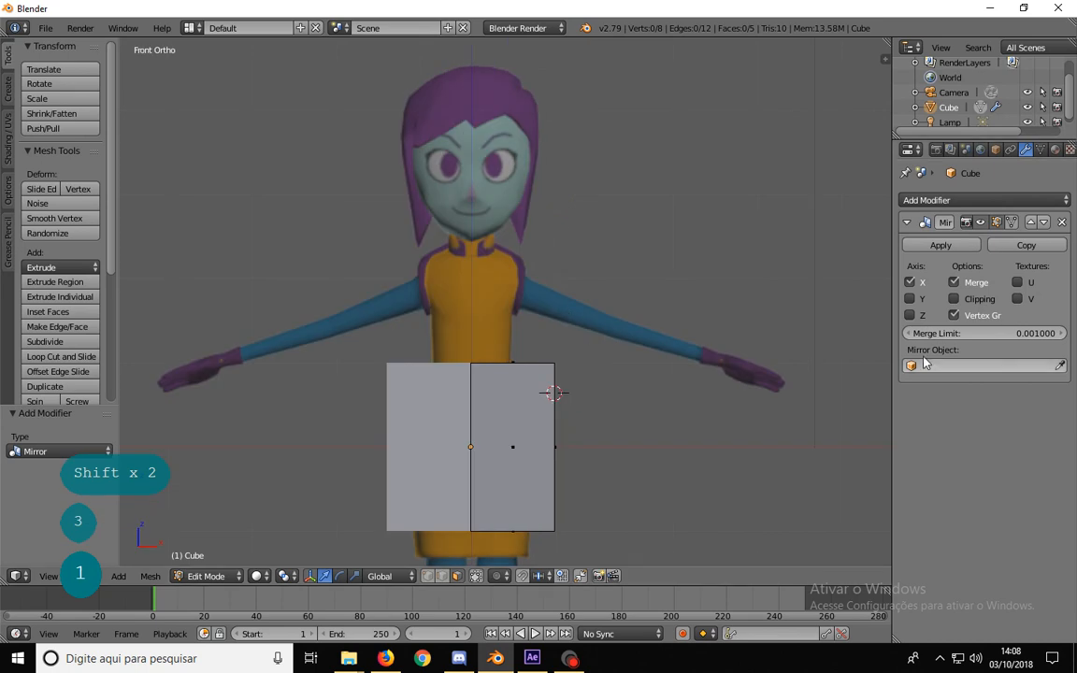
shift+middle_drag(548, 343, 603, 249)
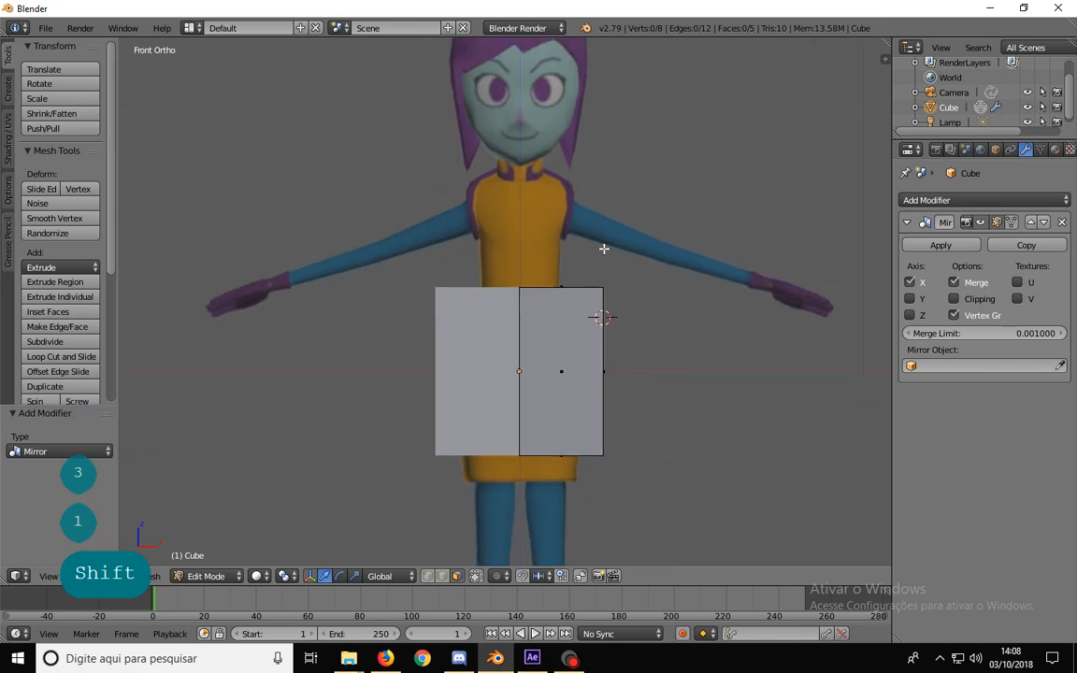
scroll(602, 248, down, 2)
shift+middle_drag(570, 250, 499, 228)
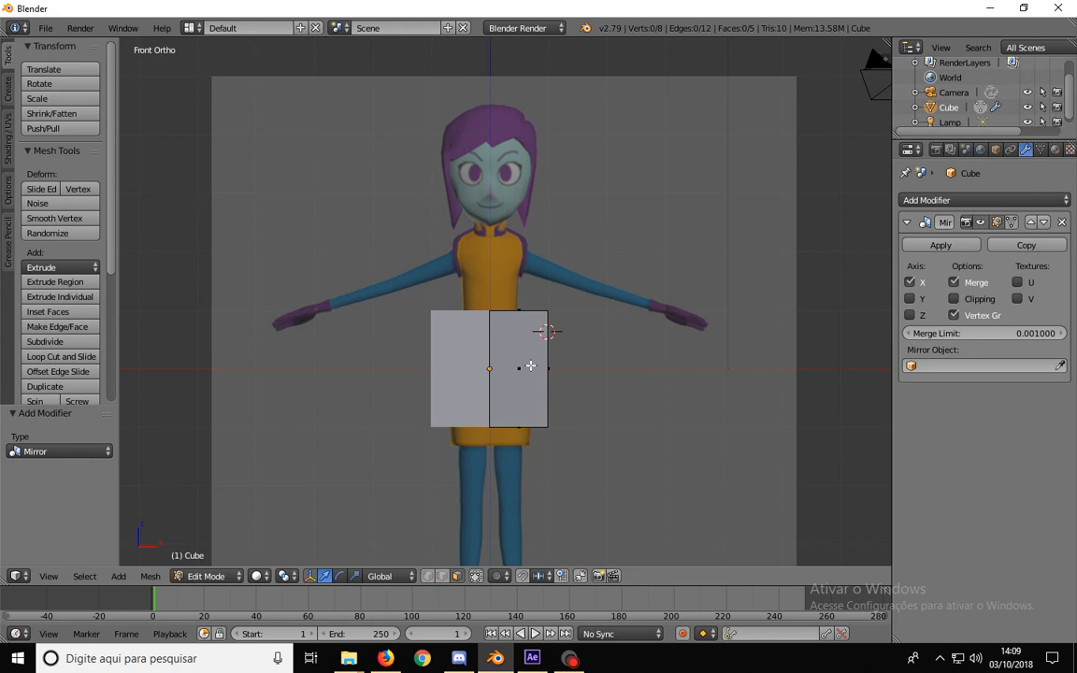
- Switch to vertex selection, select the half cube's lower outer vertices and move them about 0.302 inward and 0.037 up to the skirt's edge
shift+middle_drag(562, 399, 554, 307)
scroll(554, 308, up, 4)
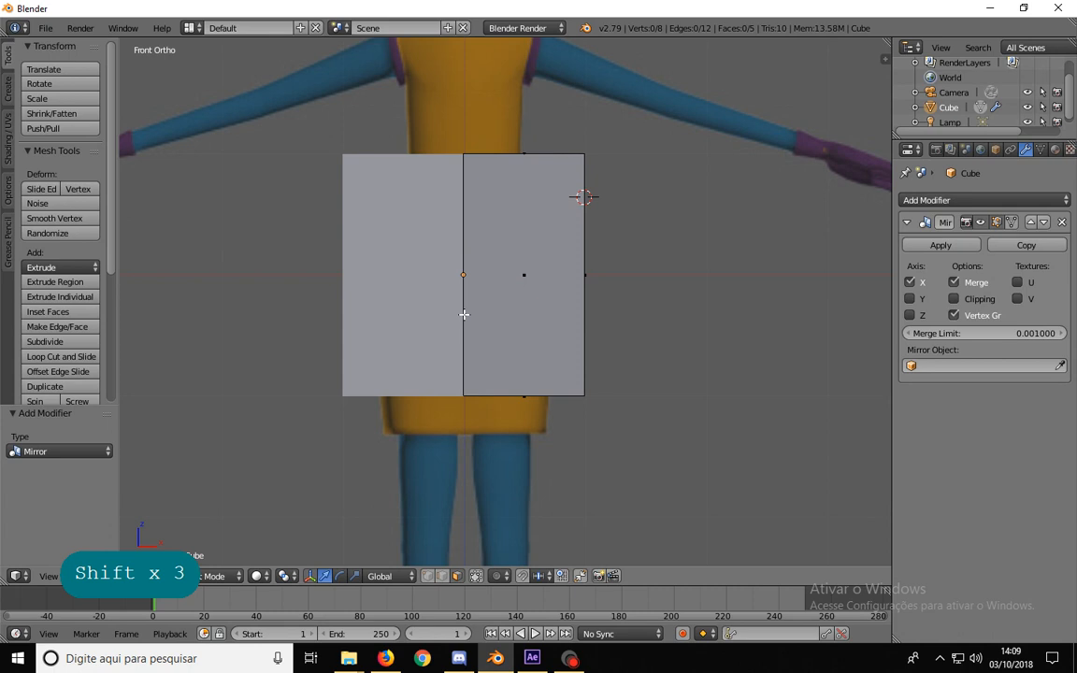
key(ctrl+Tab)
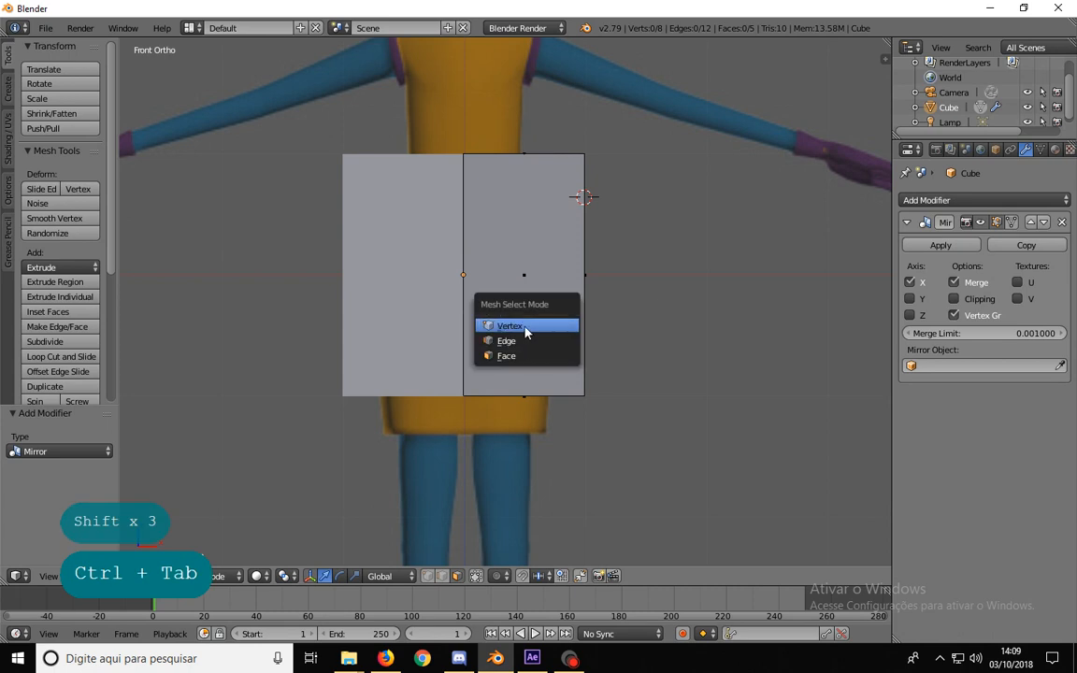
click(526, 328)
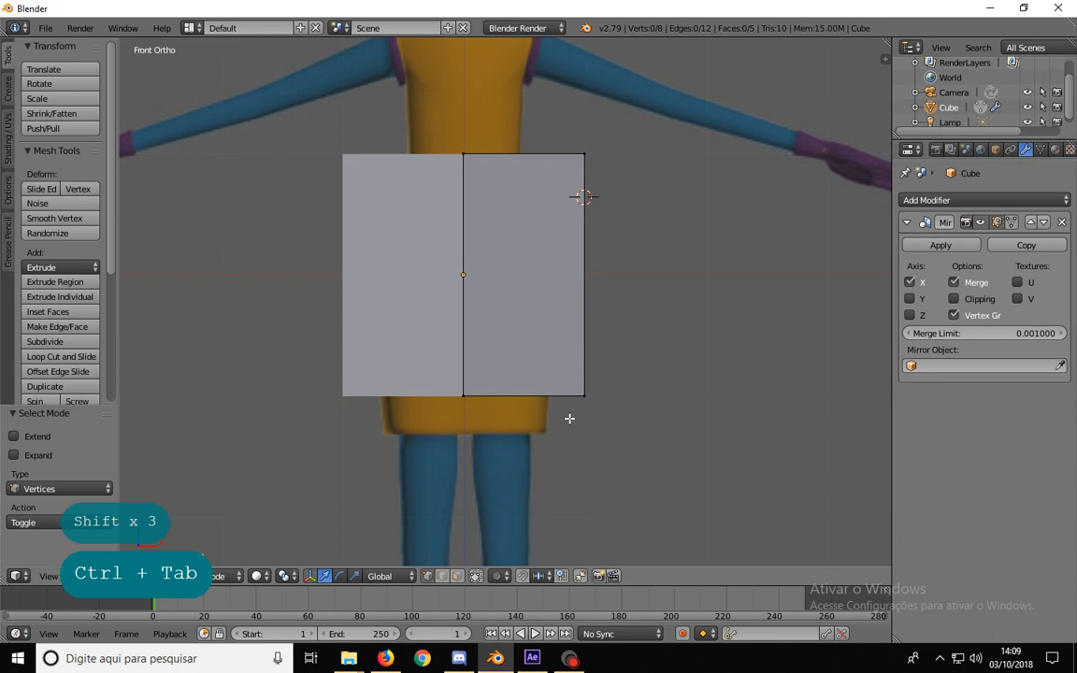
key(a)
key(a)
key(b)
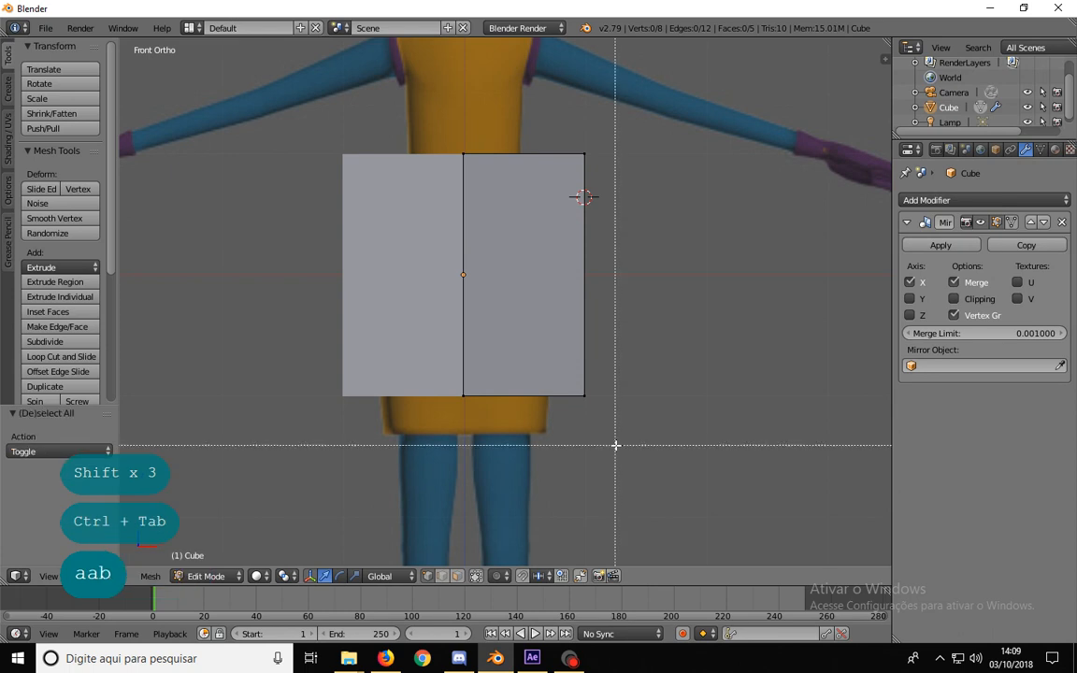
drag(615, 446, 555, 374)
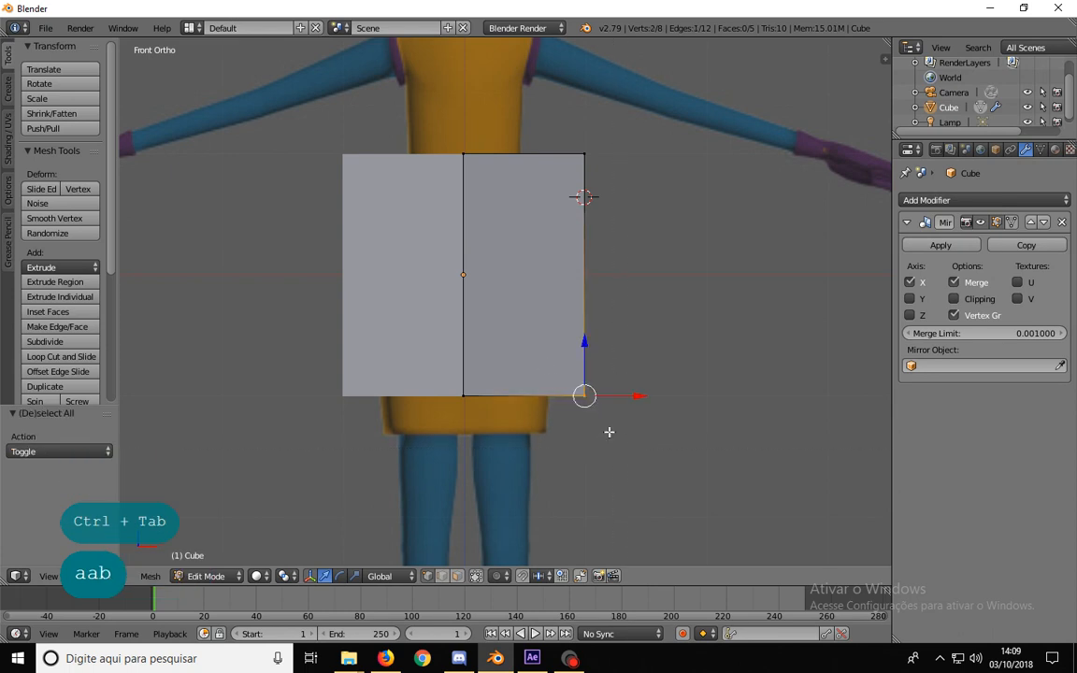
key(g)
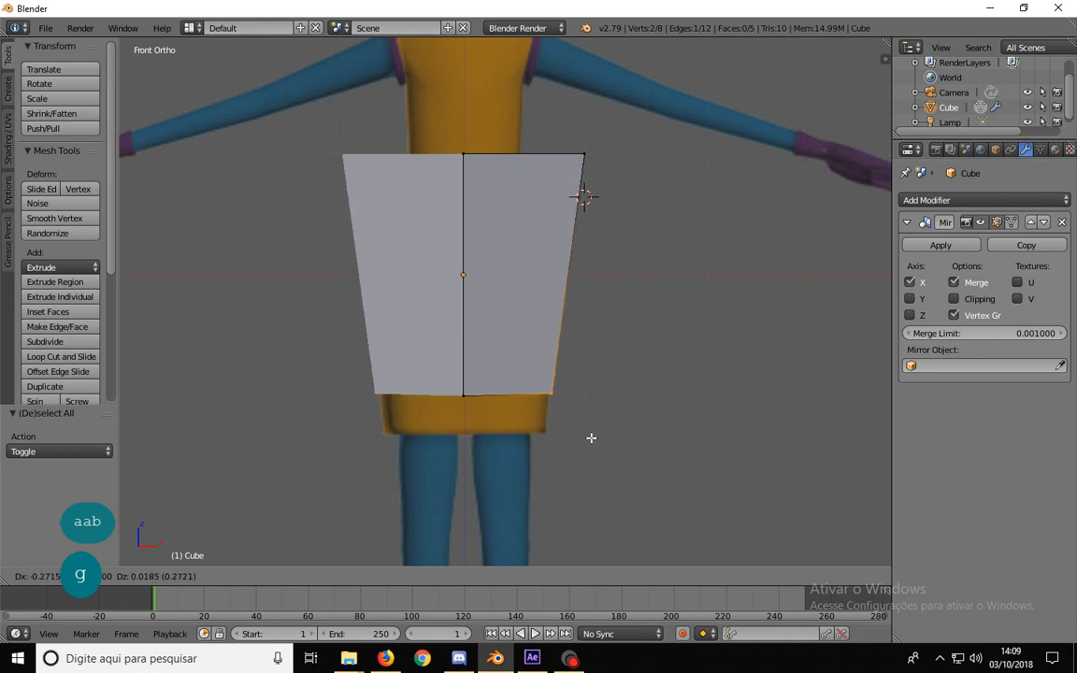
click(586, 436)
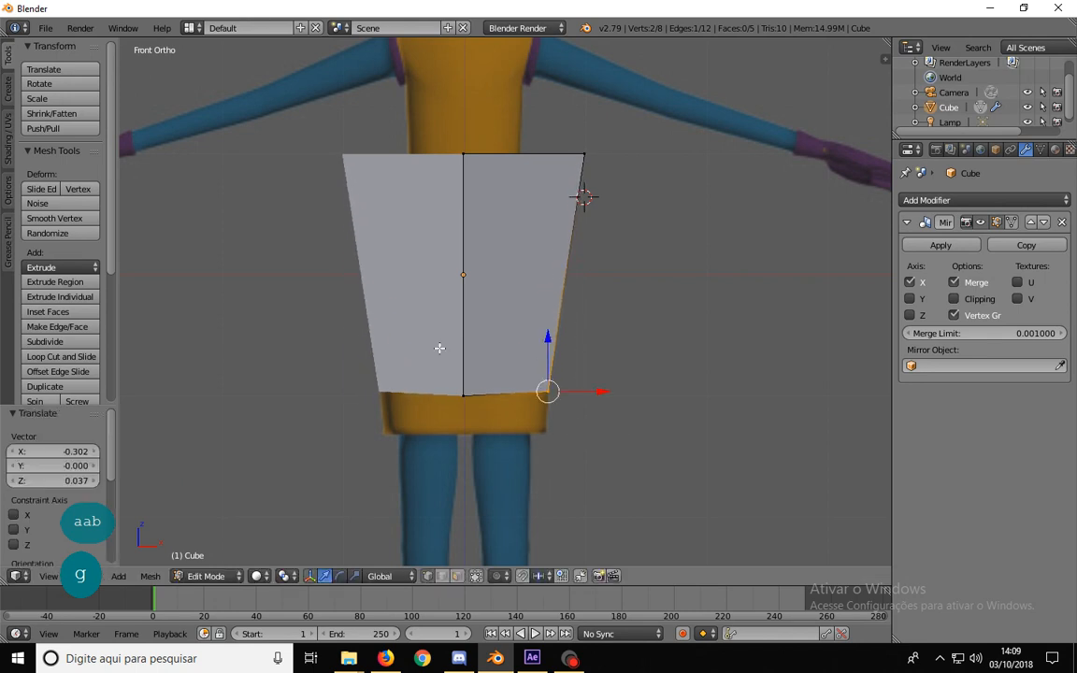
- Select the half cube's upper outer vertices and move them about 0.518 inward and 0.031 down to match the torso width
key(a)
key(b)
drag(591, 216, 561, 119)
key(g)
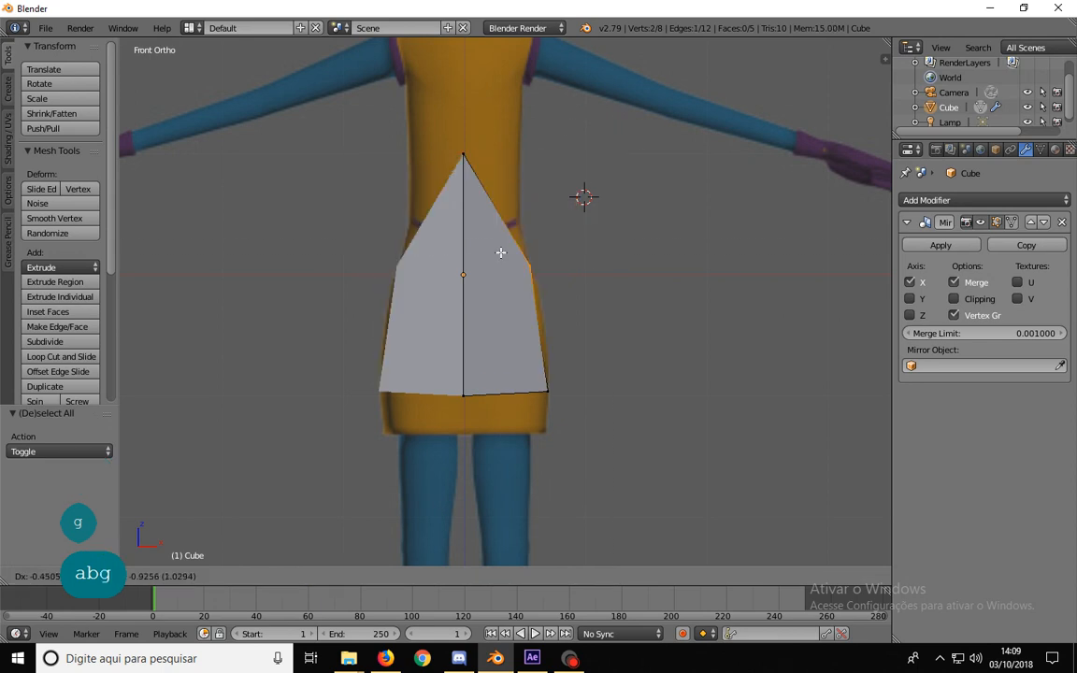
click(494, 131)
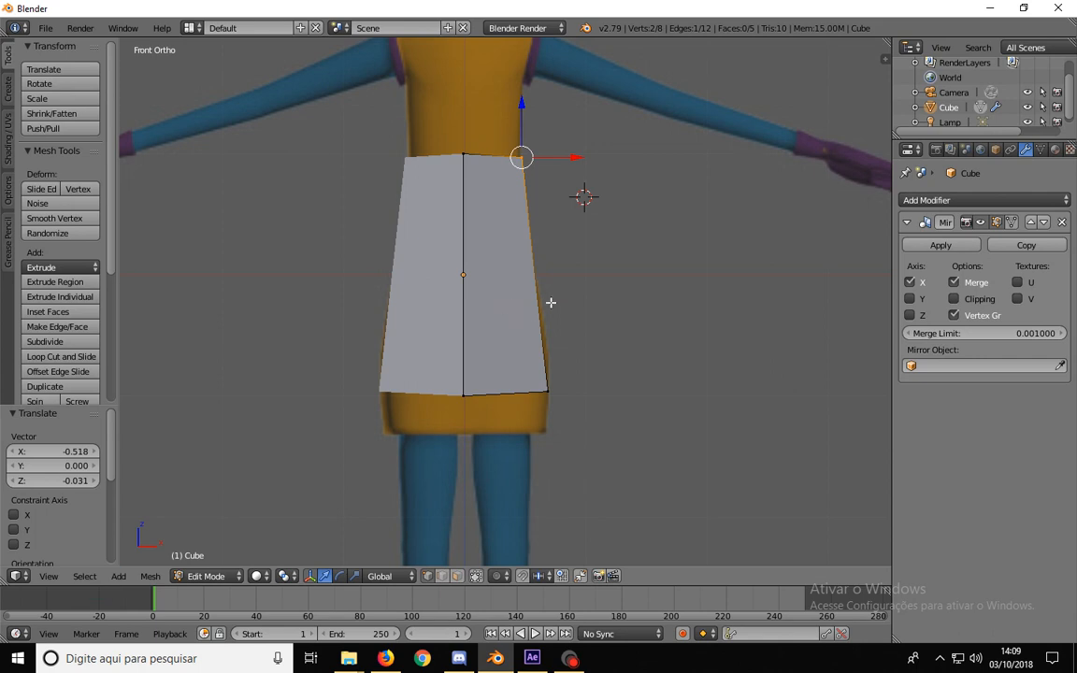
- Inspect the mesh from another angle, box-select all its lower vertices in the front view and try moving them up
middle_drag(551, 303, 485, 296)
key(KP_1)
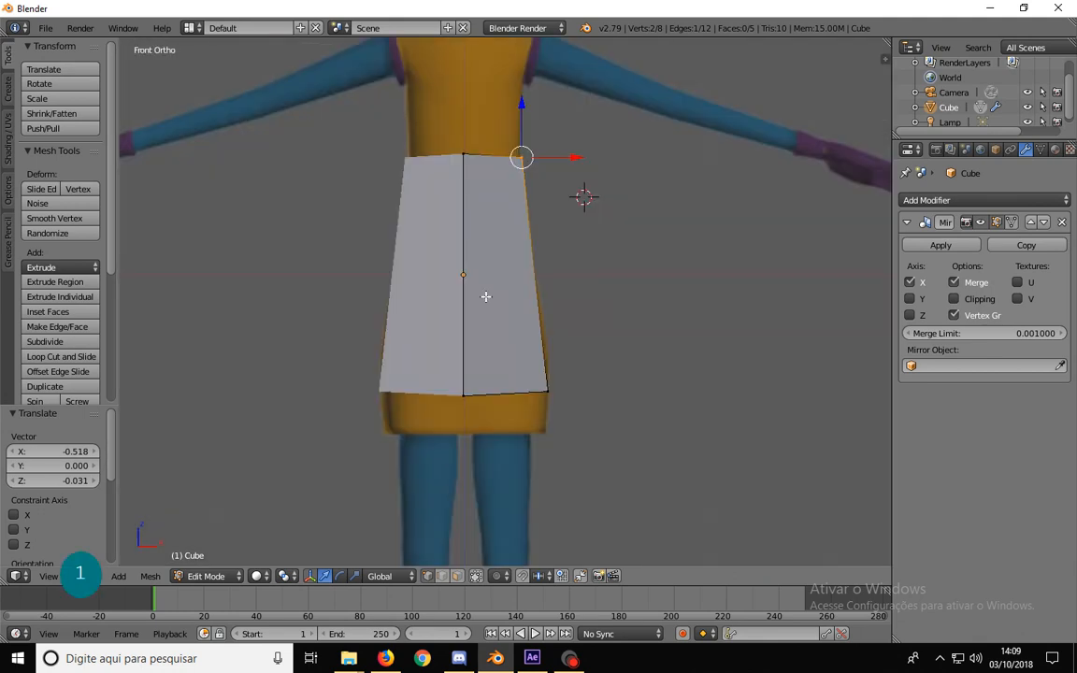
key(a)
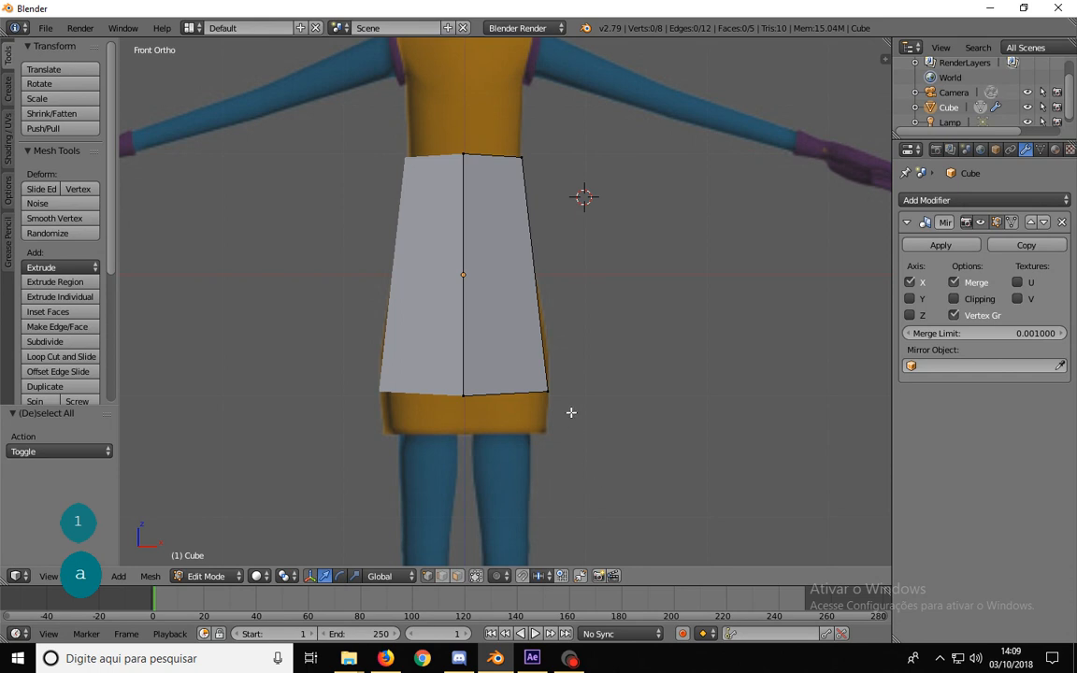
key(b)
drag(613, 437, 453, 376)
key(g)
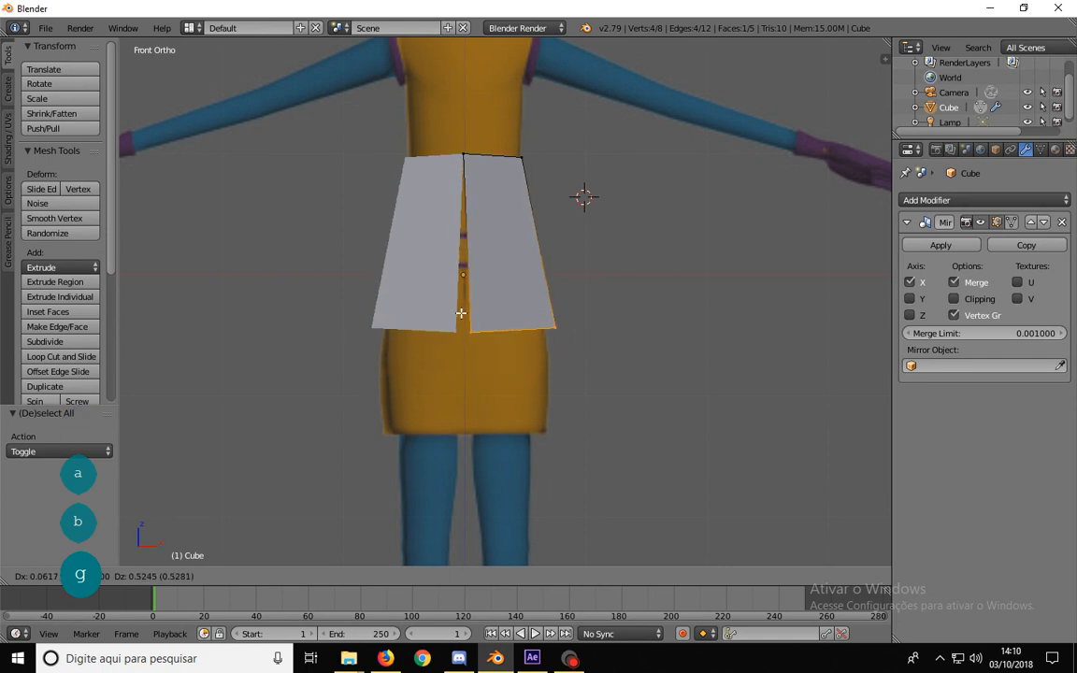
click(461, 313)
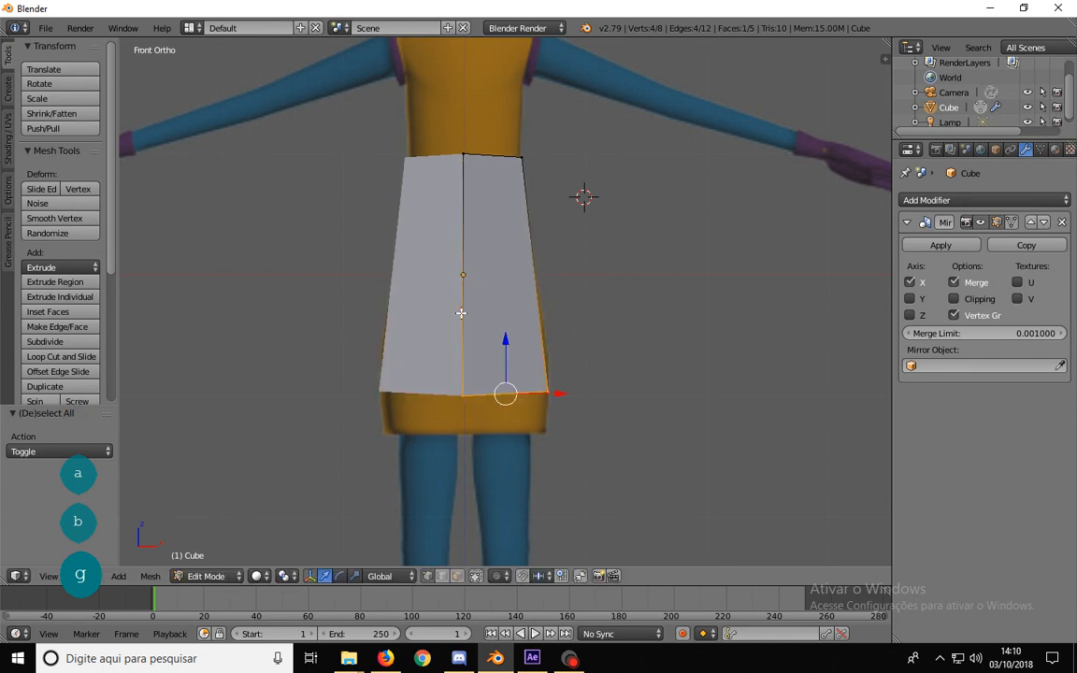
- Enable Clipping on the Mirror modifier and move the selected lower vertices down to the skirt's hem
click(967, 300)
key(g)
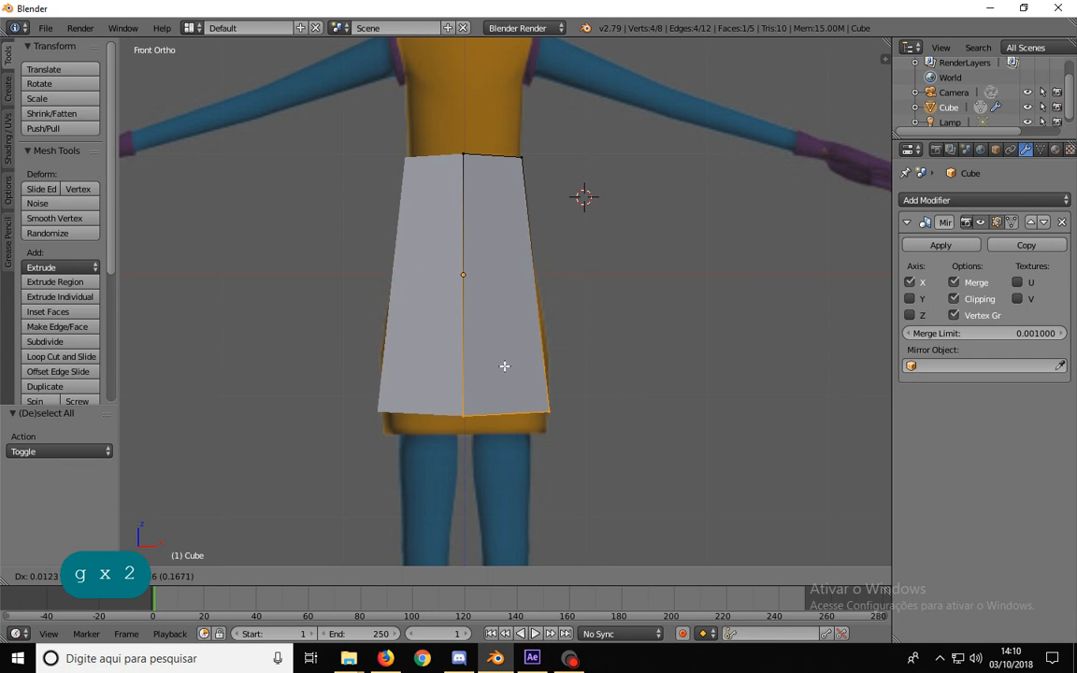
click(505, 379)
- Box-select all upper vertices, move them down to the character's waist and clear the selection
key(a)
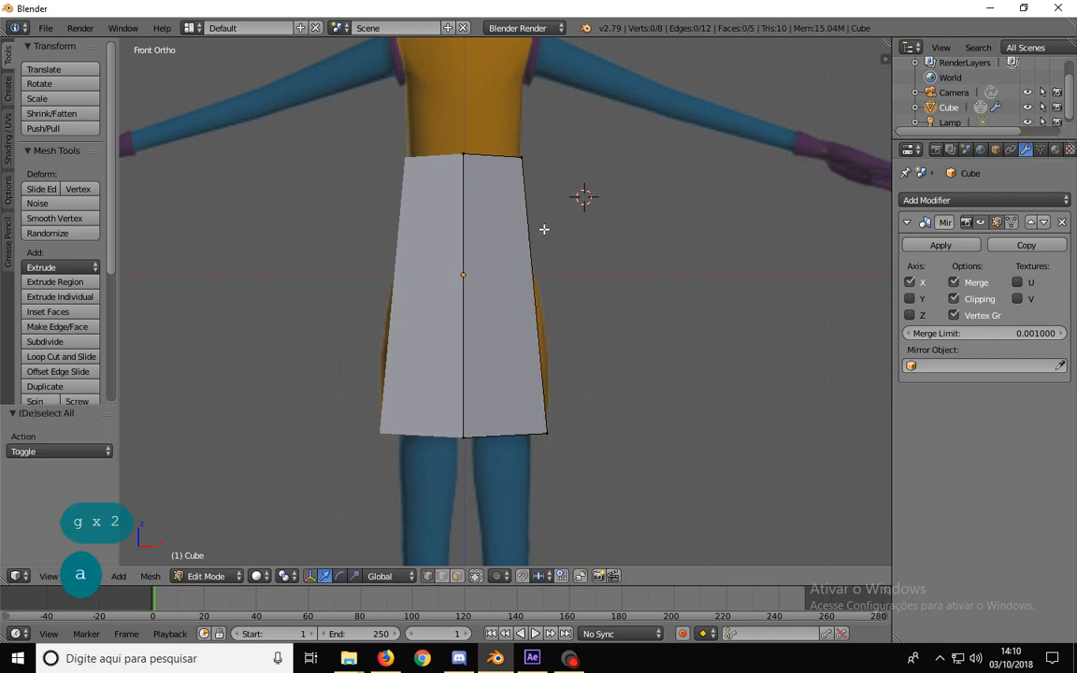
key(b)
drag(538, 190, 440, 128)
key(g)
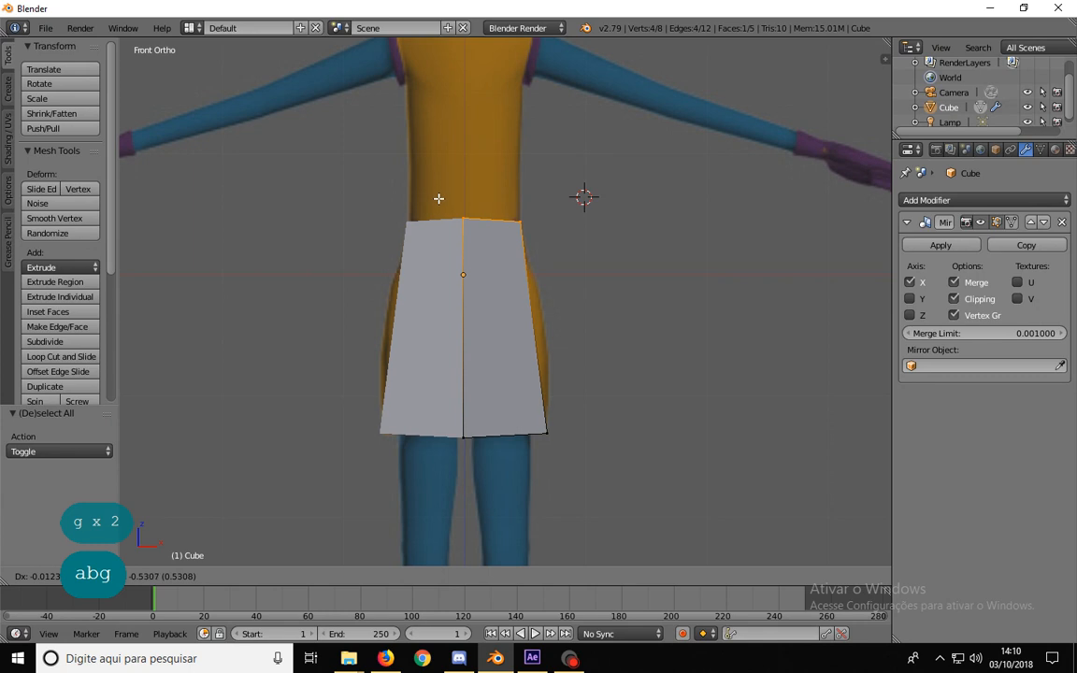
click(438, 193)
key(a)
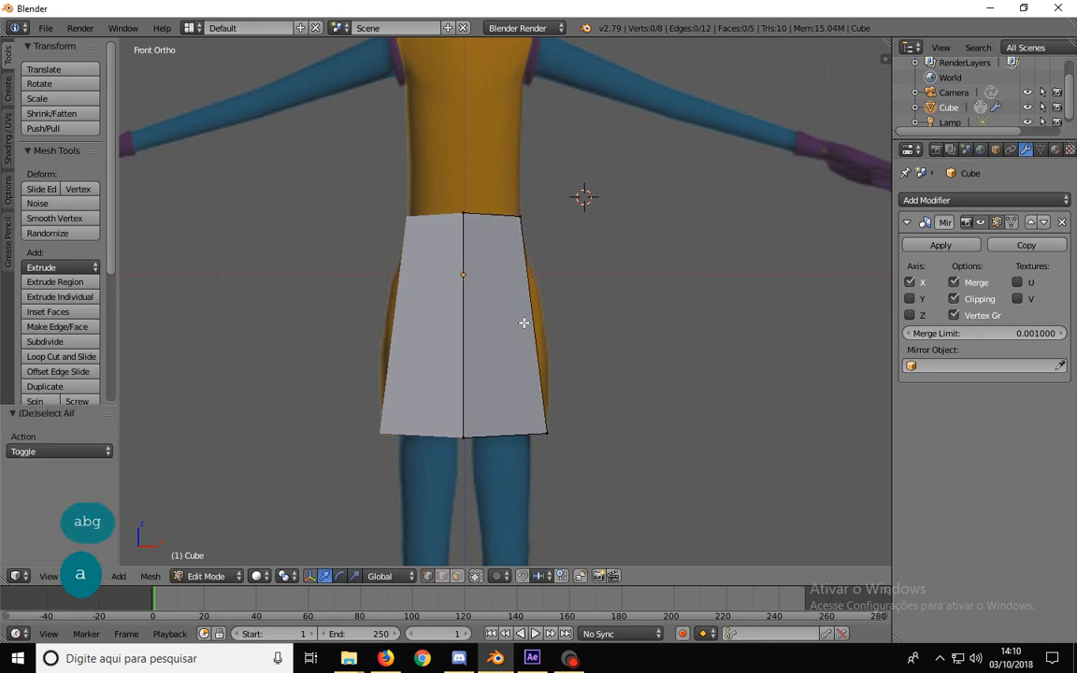
- Show the mesh as wireframe and add one horizontal loop cut across the skirt at hip level, slightly below its middle
key(z)
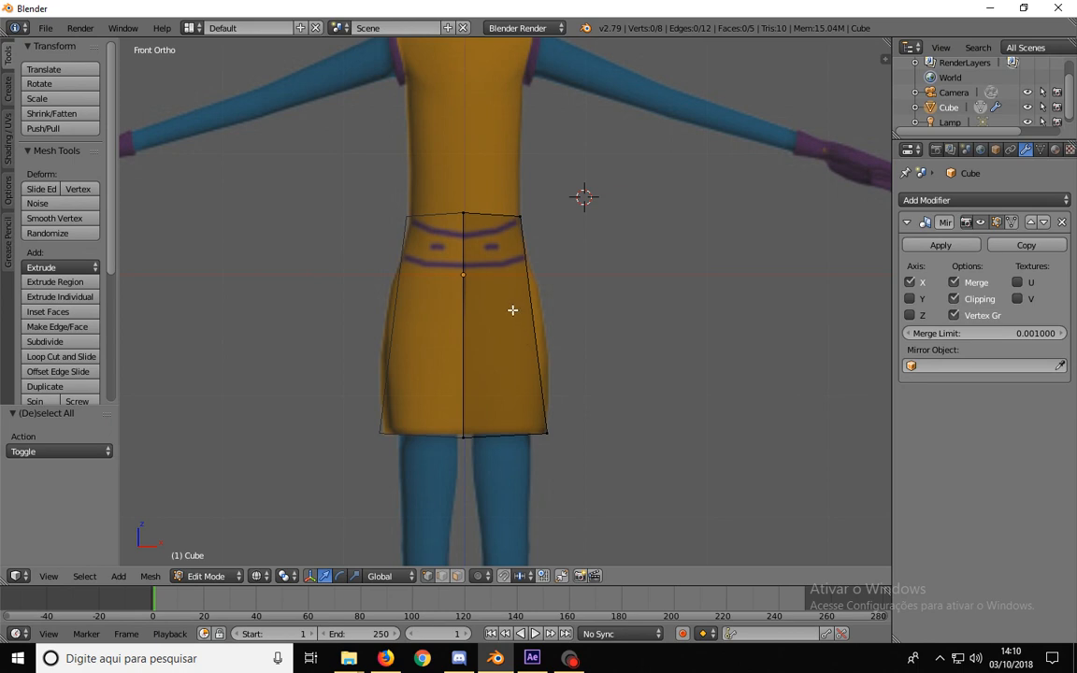
key(ctrl+r)
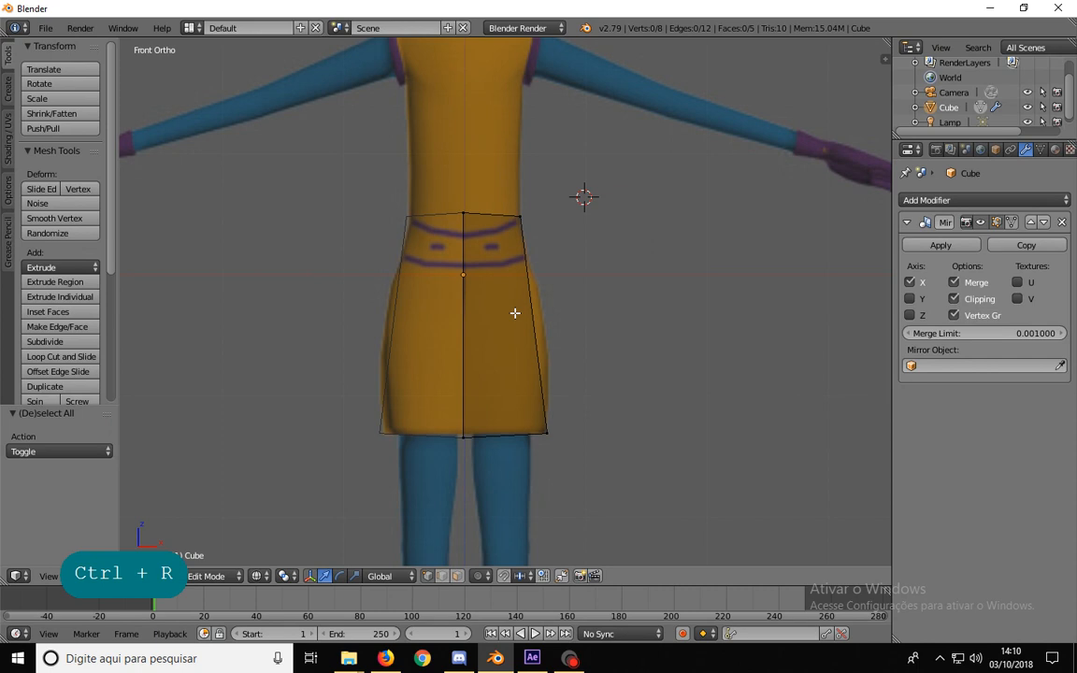
click(517, 295)
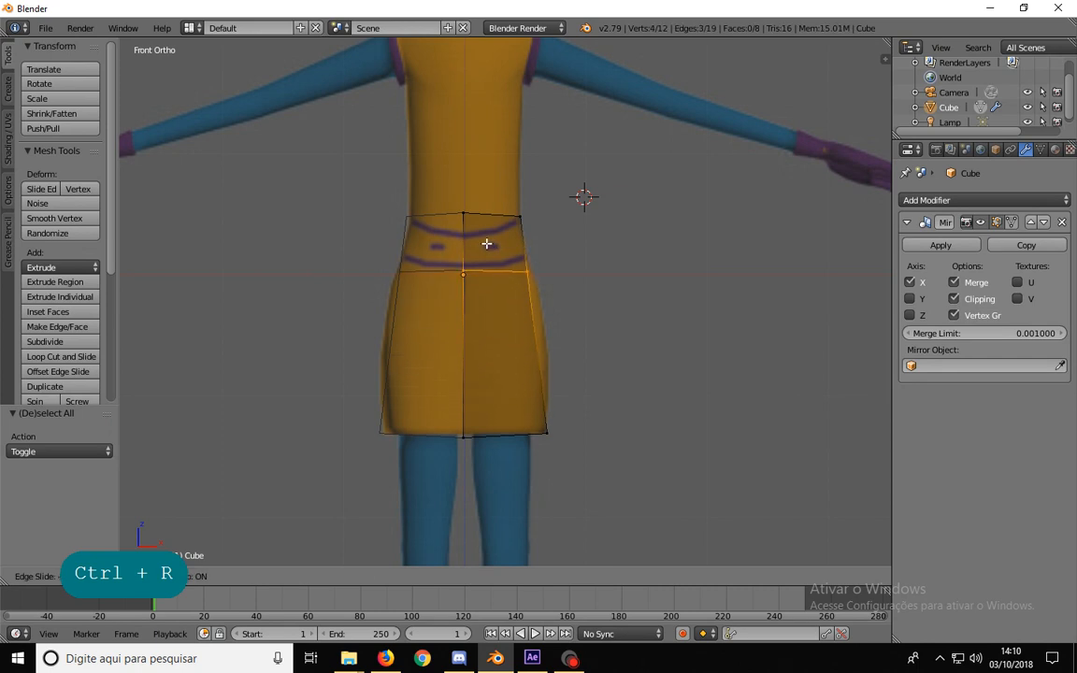
click(496, 310)
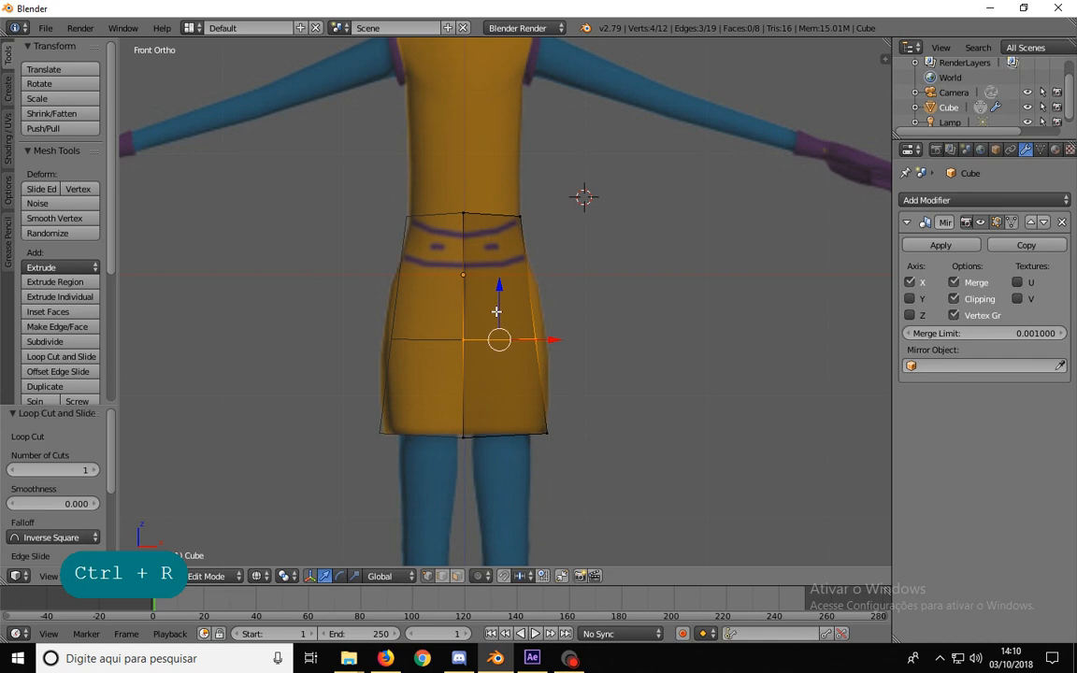
- Select the outer vertices of the new loop cut and move them about 0.068 outward and slightly up to follow the hip outline
key(a)
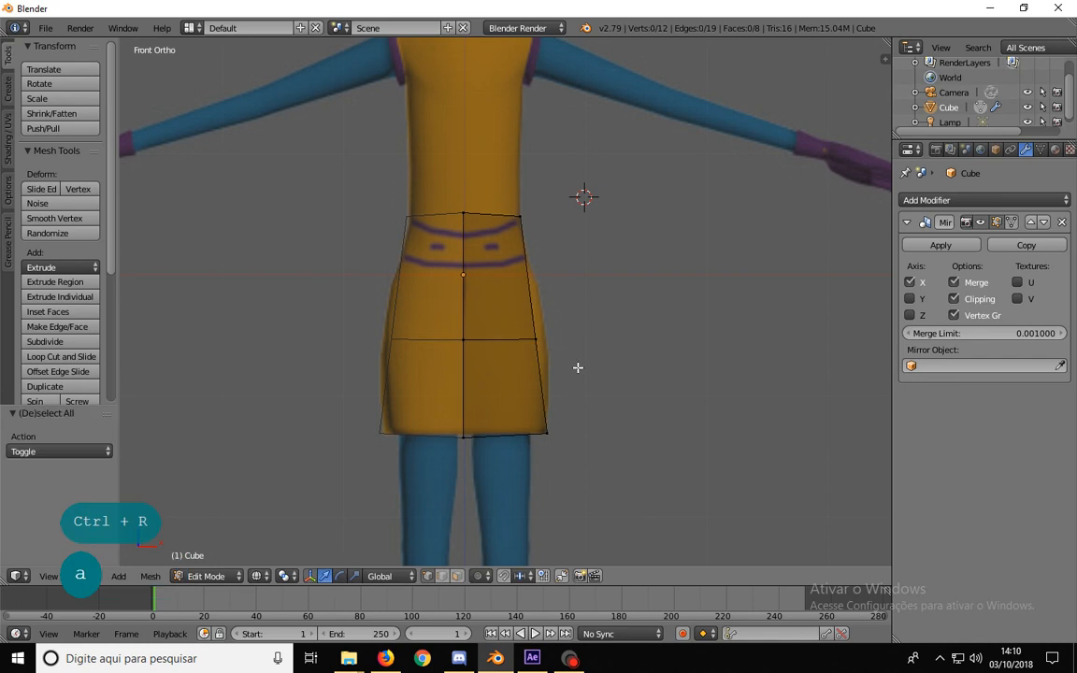
key(b)
drag(562, 367, 526, 322)
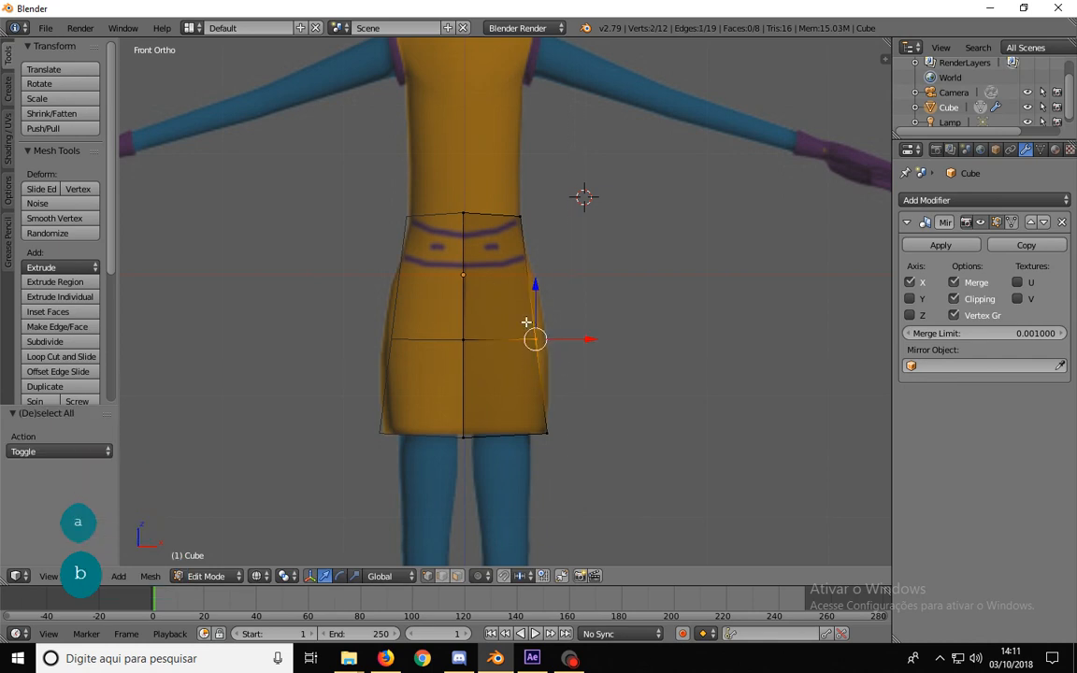
key(g)
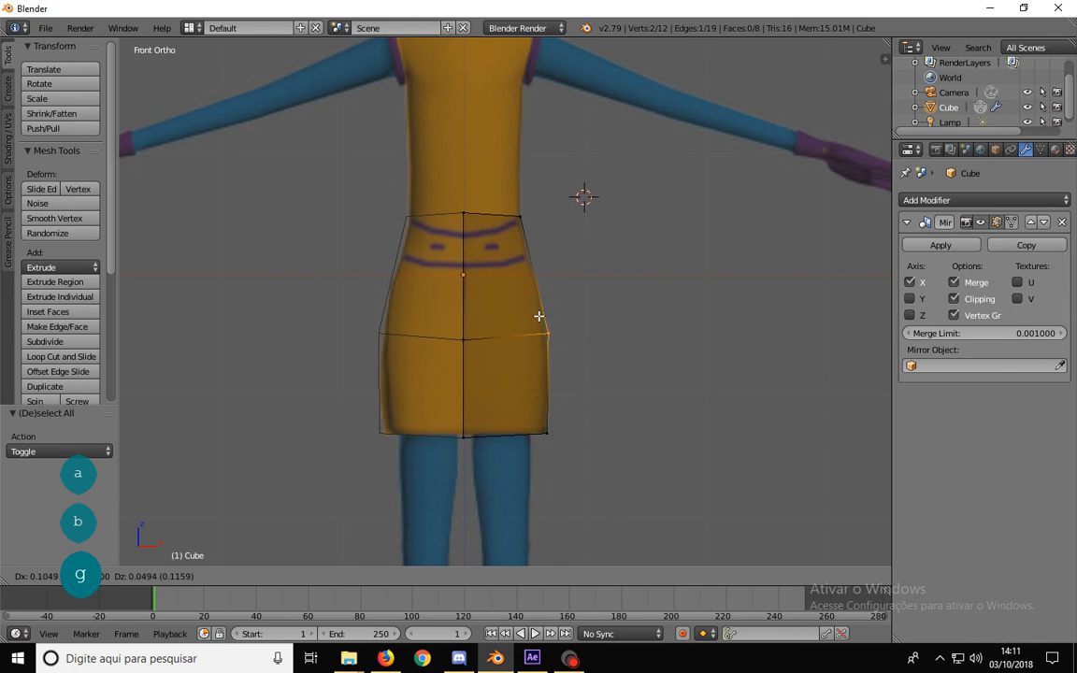
click(538, 324)
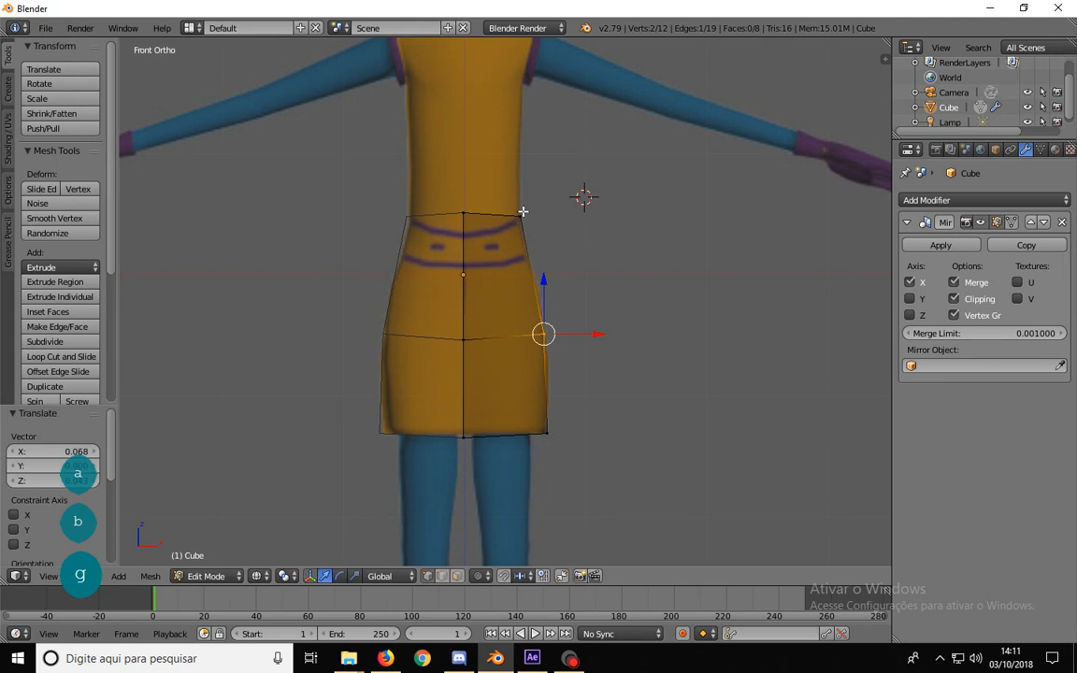
- Box-select all top vertices of the mesh and move them slightly down to the belt's upper line
key(a)
key(b)
drag(533, 236, 442, 198)
key(g)
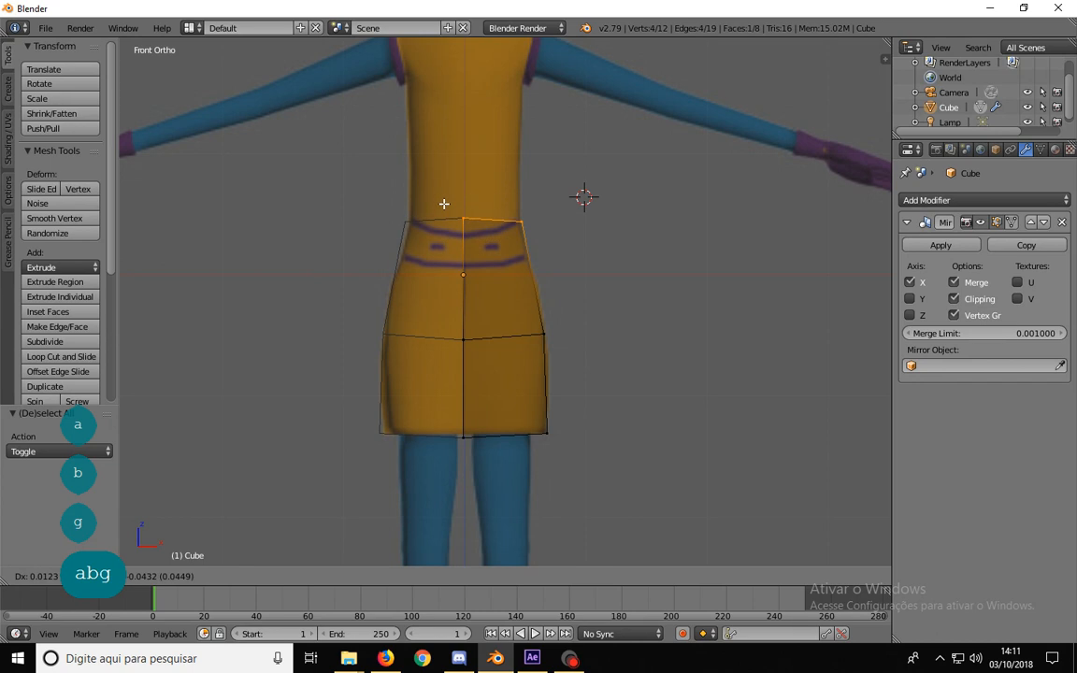
click(440, 206)
- Select only the top centre-line vertices and move them about 0.037 down to level the waist edge
key(a)
key(b)
drag(442, 240, 471, 215)
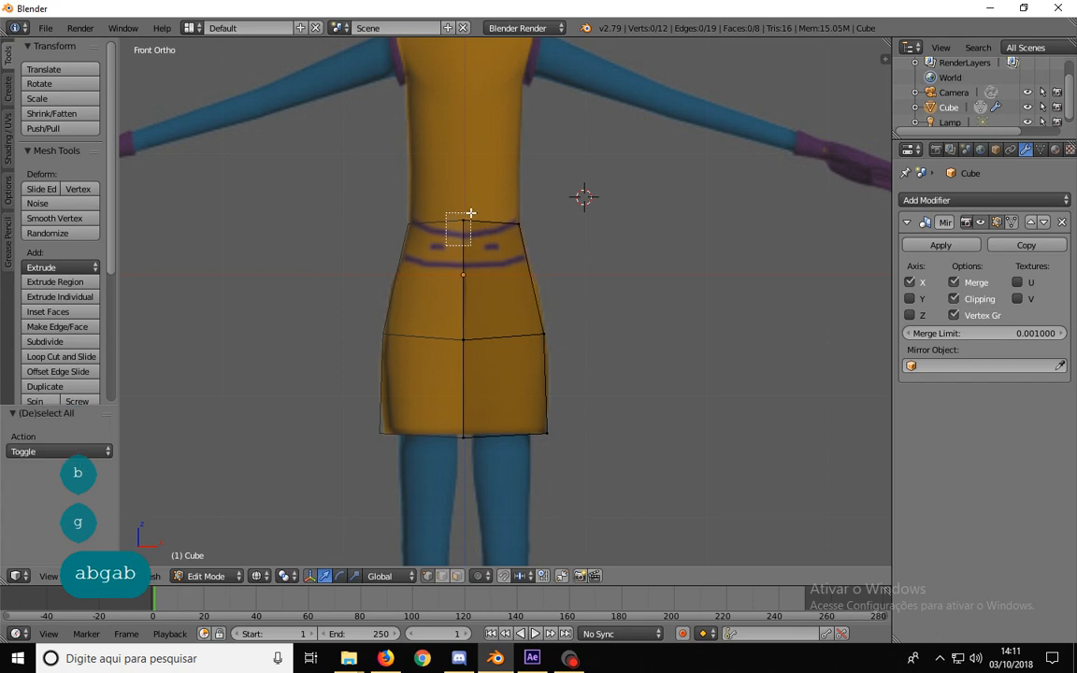
key(g)
click(471, 218)
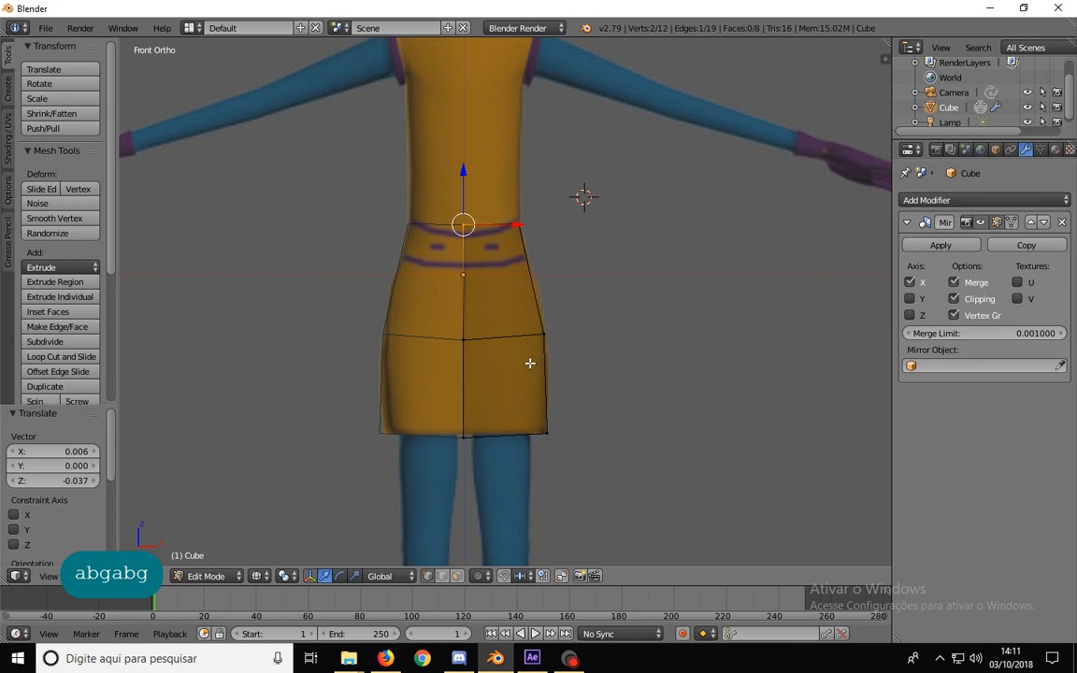
- In the right side view, select all front vertices of the skirt and move them 0.716 along Y to the front outline
key(shift)
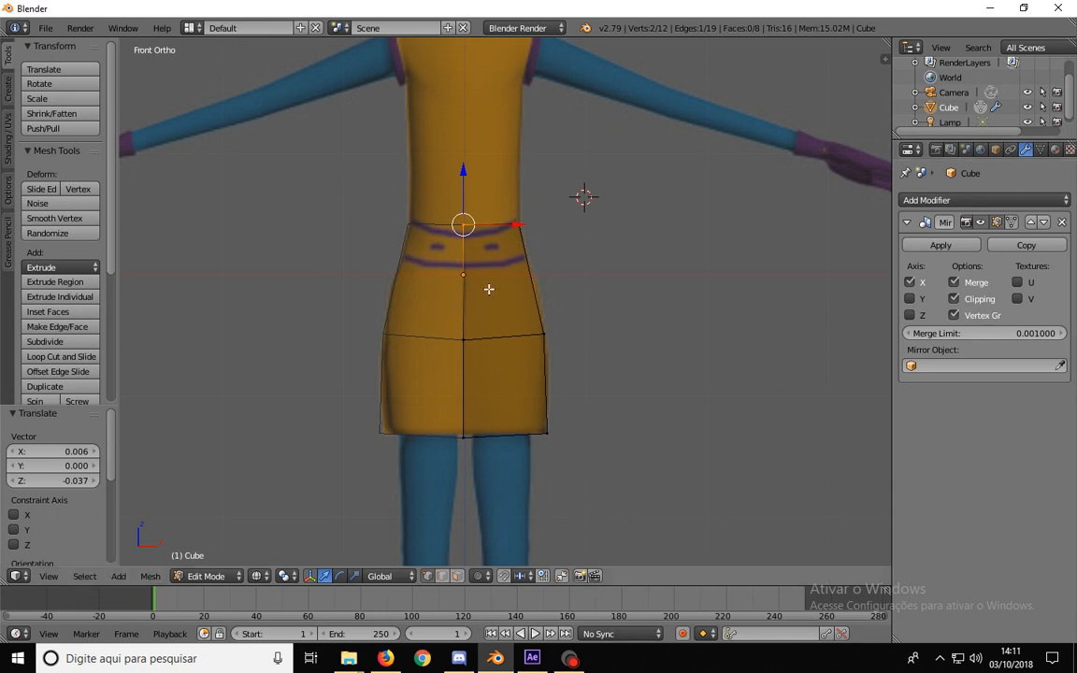
key(3)
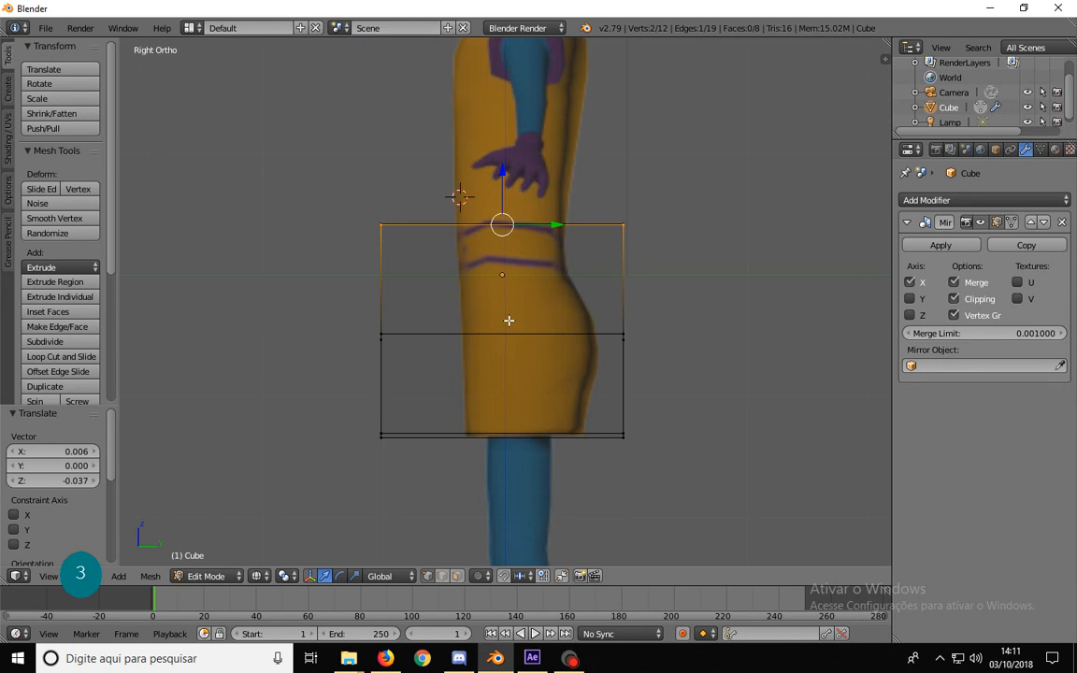
key(a)
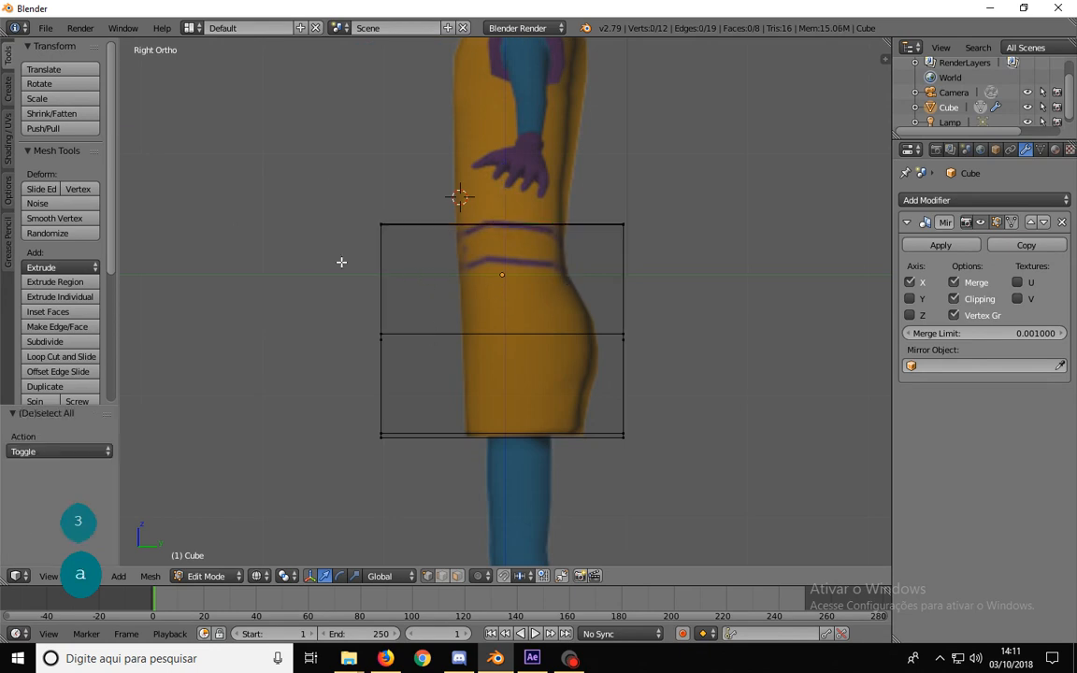
drag(328, 186, 419, 447)
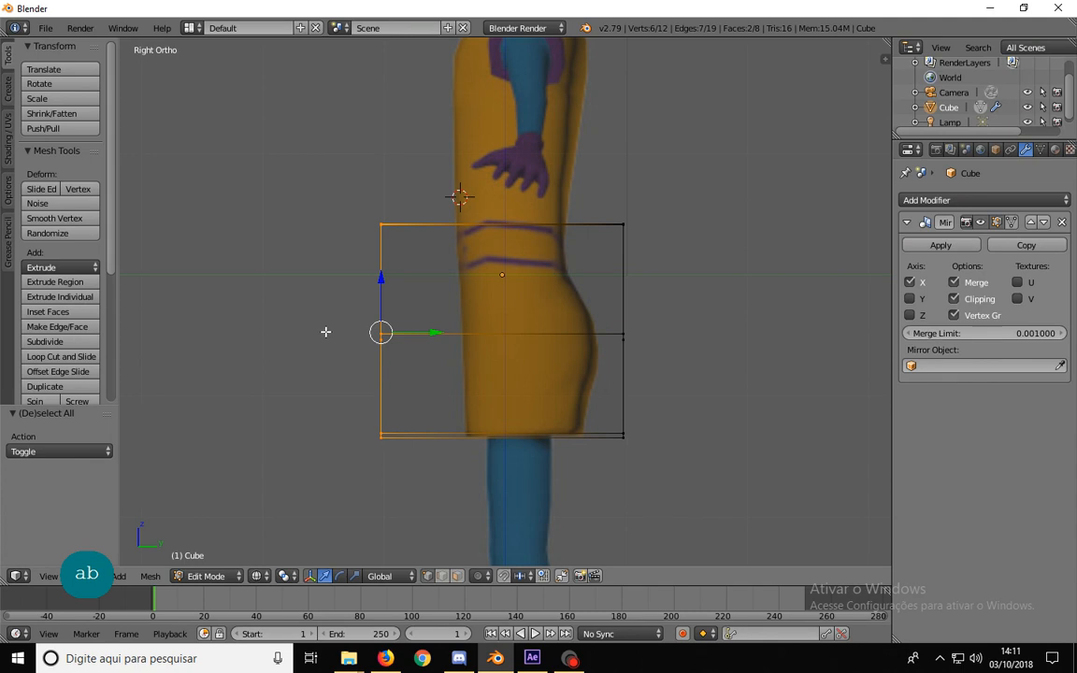
key(g)
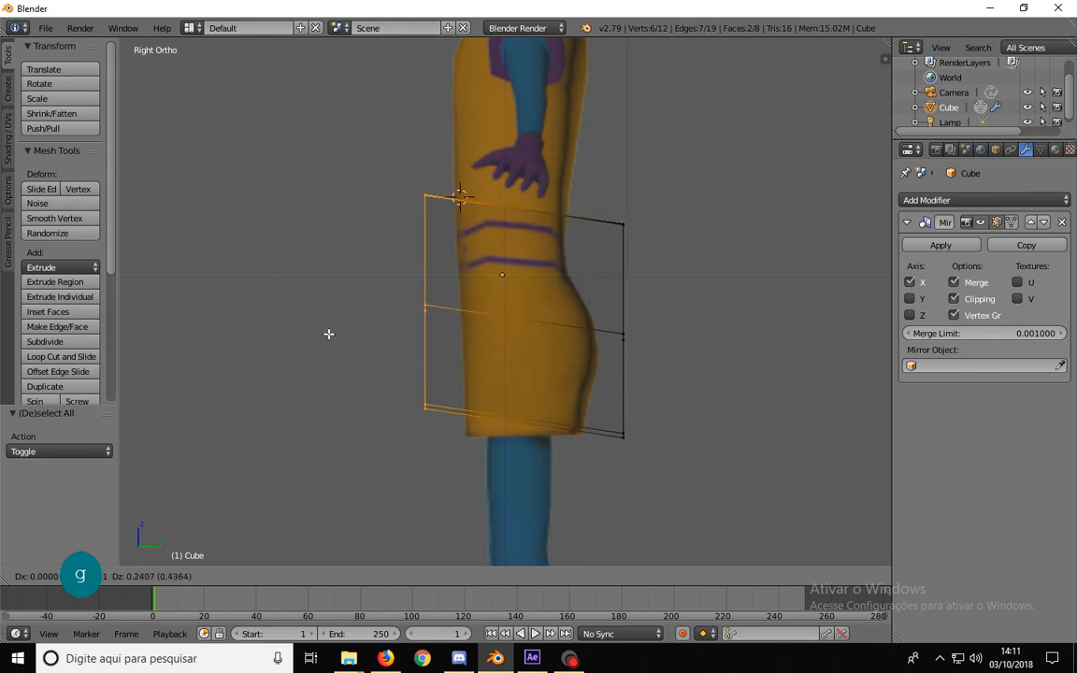
key(y)
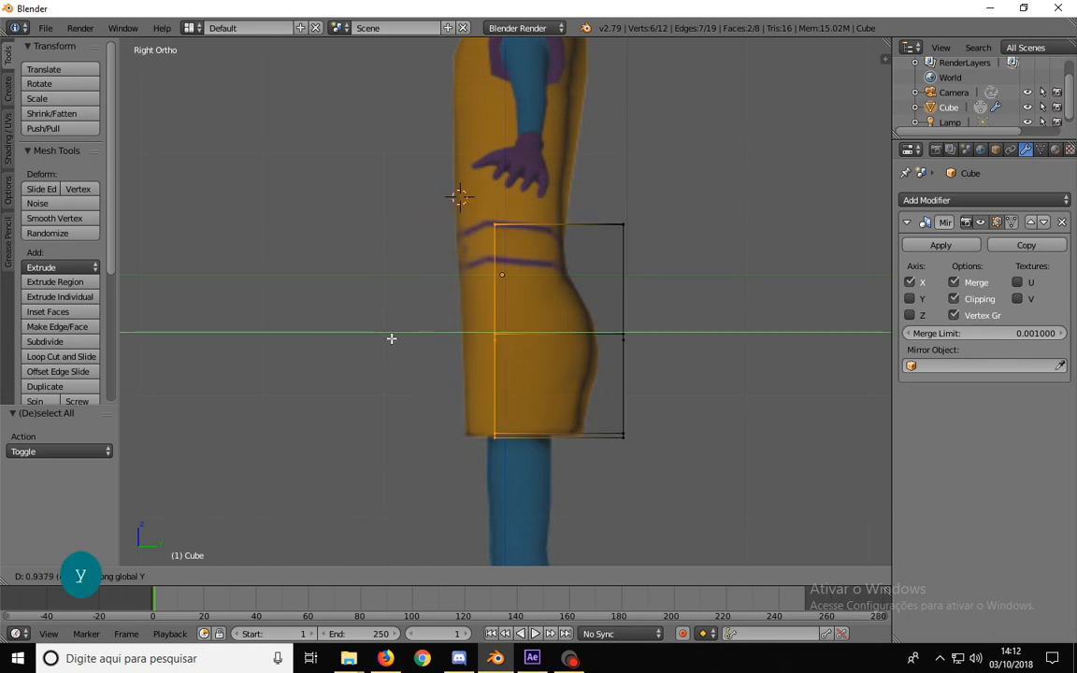
click(372, 337)
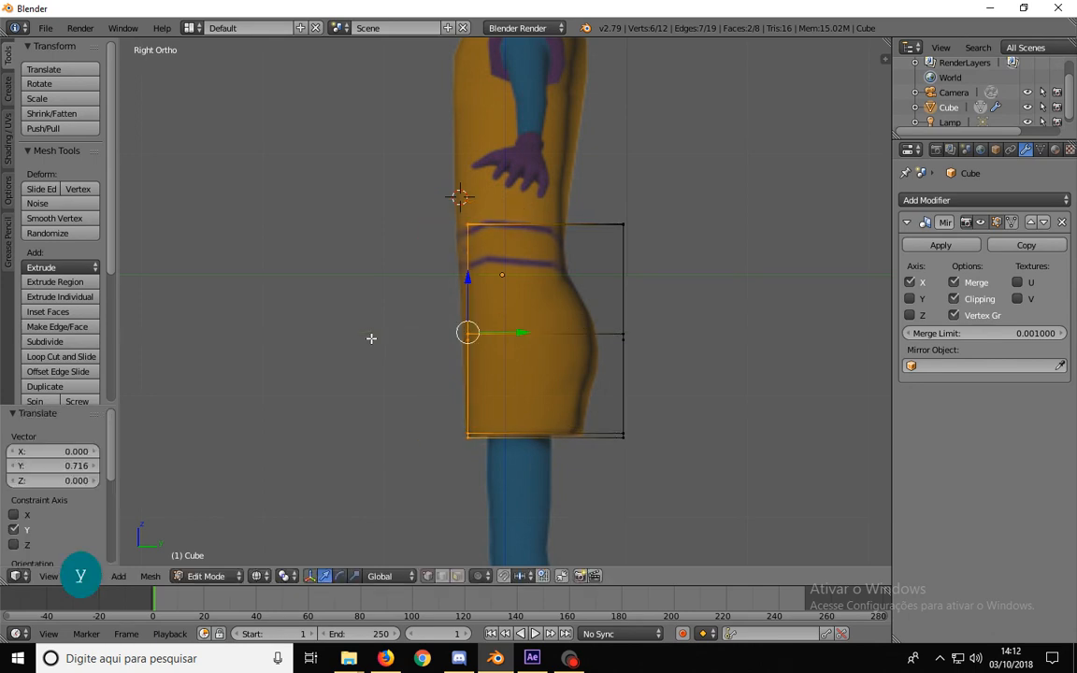
- Select the bottom rear vertices of the skirt and move them along Y to the hem's back outline
key(a)
key(b)
drag(678, 481, 602, 421)
key(g)
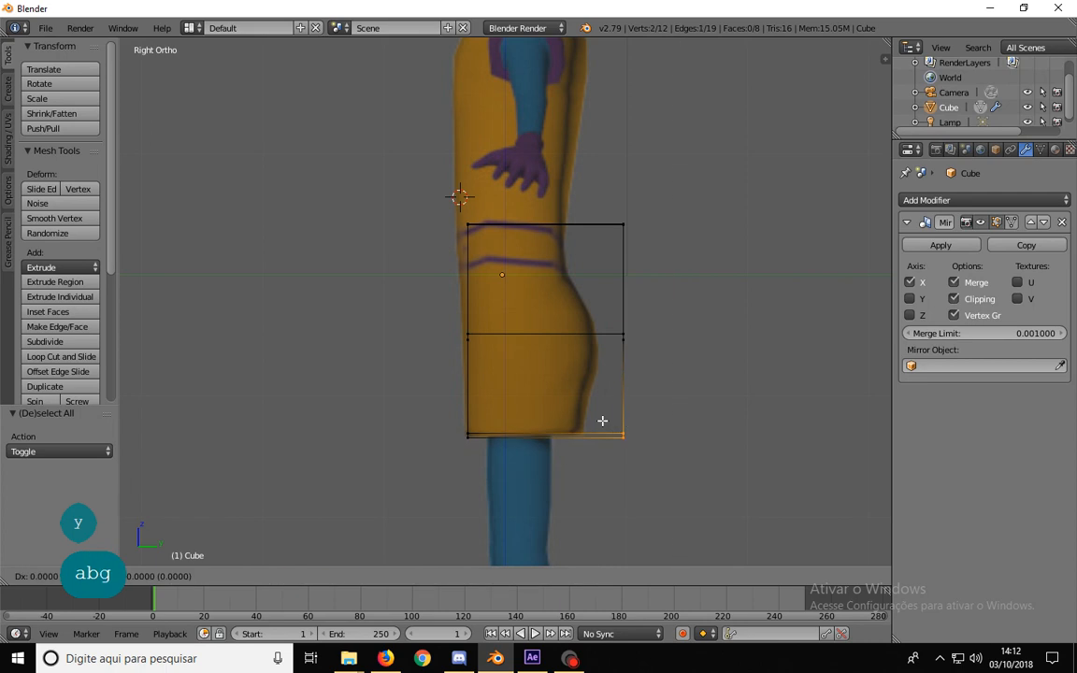
key(y)
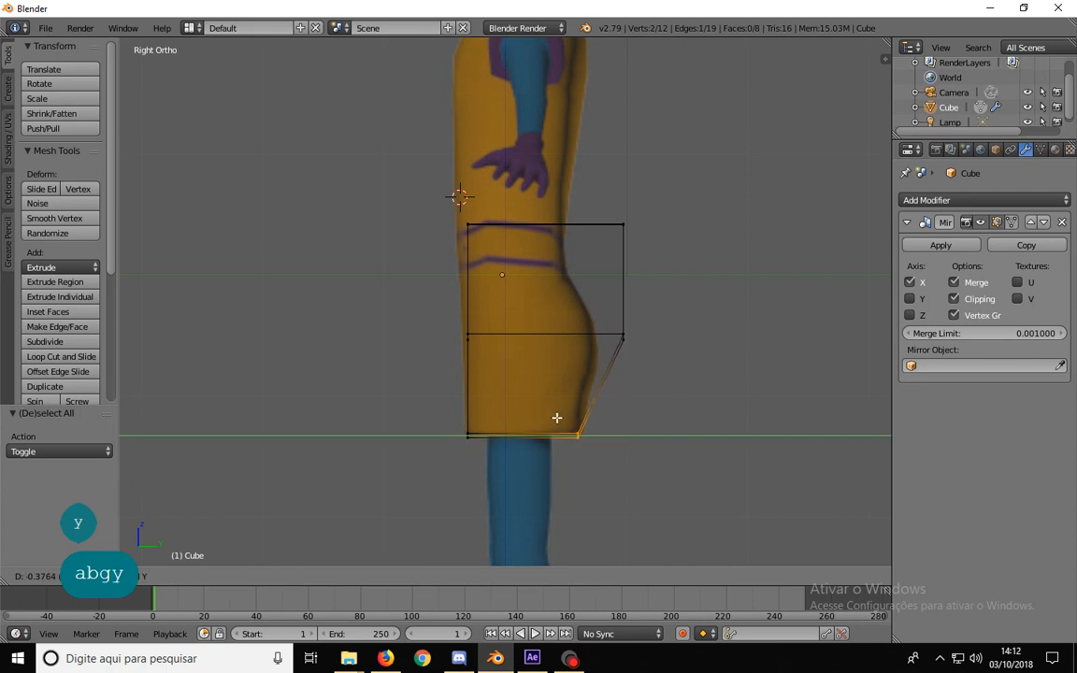
click(565, 416)
- Select the hip-level rear vertices and move them inward along Y to the buttocks outline
key(a)
key(b)
drag(642, 366, 602, 323)
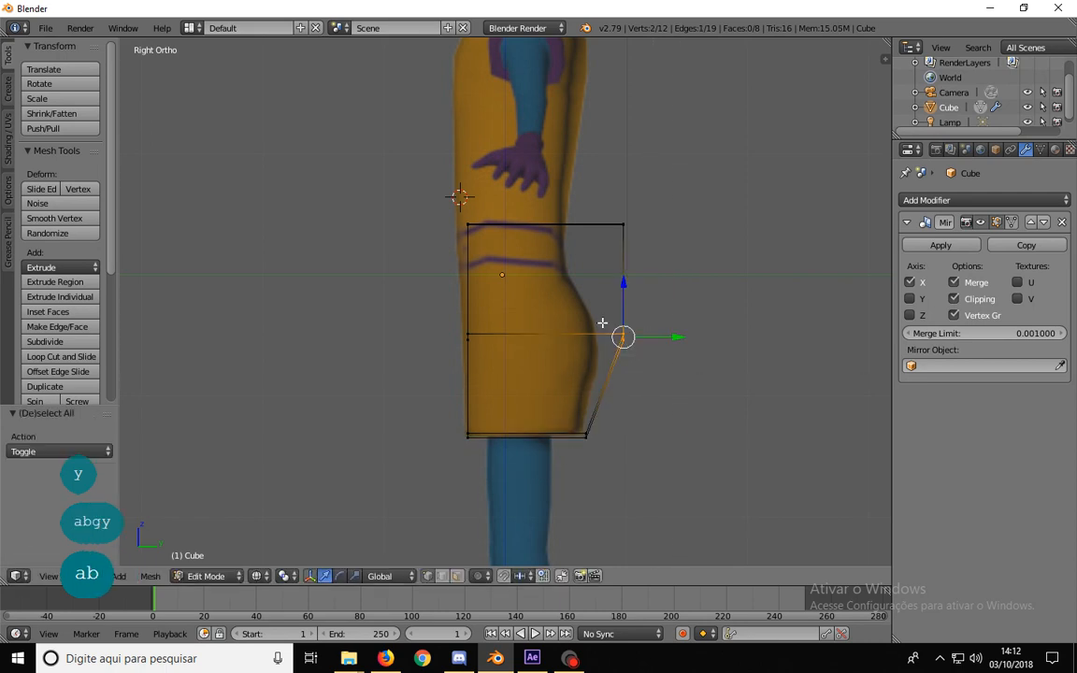
key(g)
key(y)
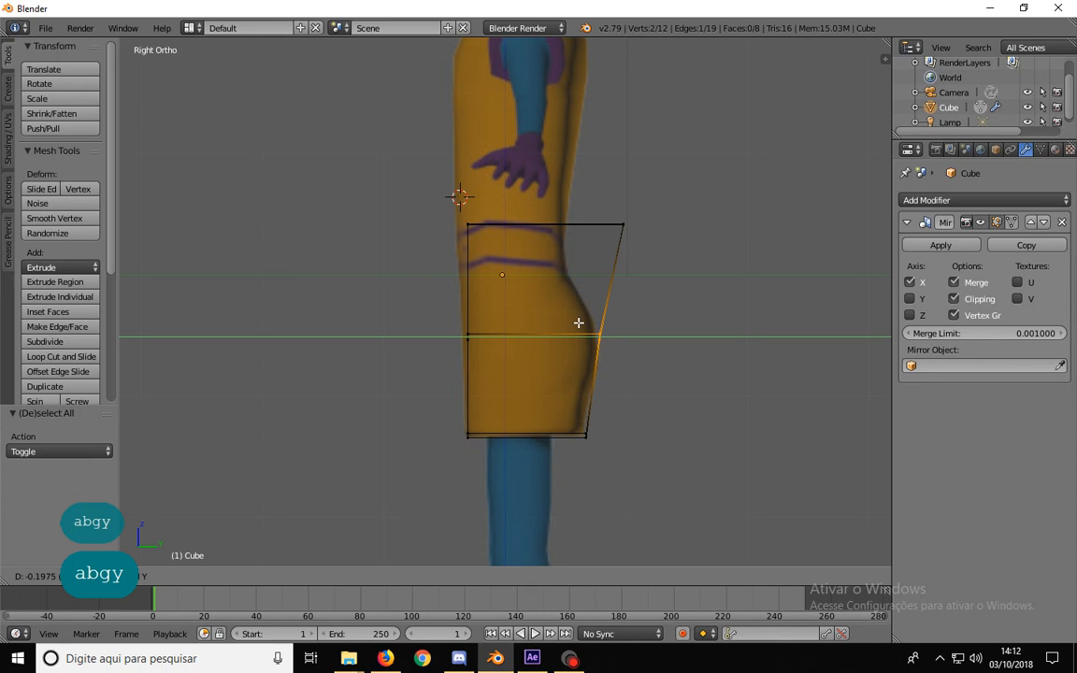
click(575, 323)
- Select the top rear vertices and move them inward along Y to the back of the waist
key(a)
key(b)
drag(654, 265, 592, 190)
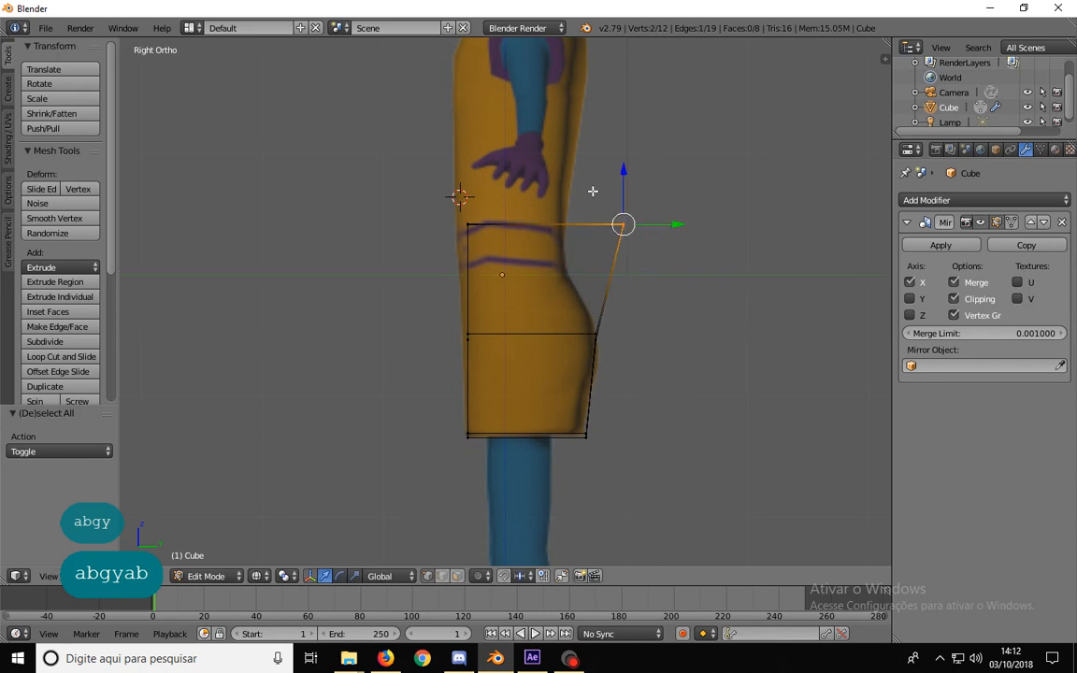
key(g)
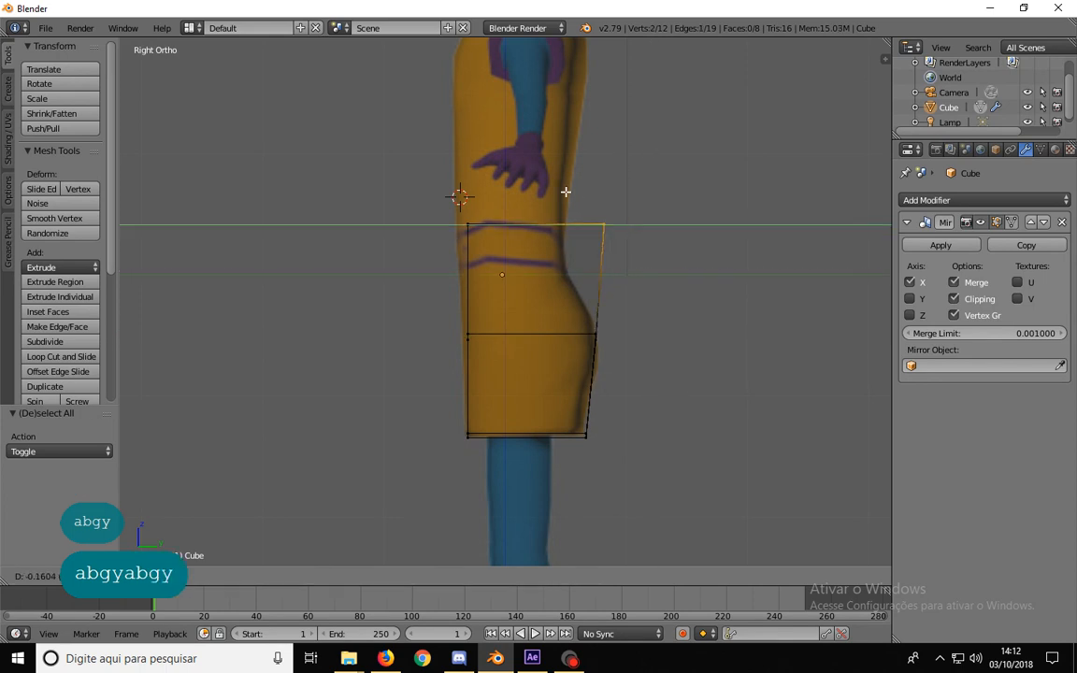
click(531, 201)
- Select the top front vertices and move them forward and slightly down to the front of the waist
key(a)
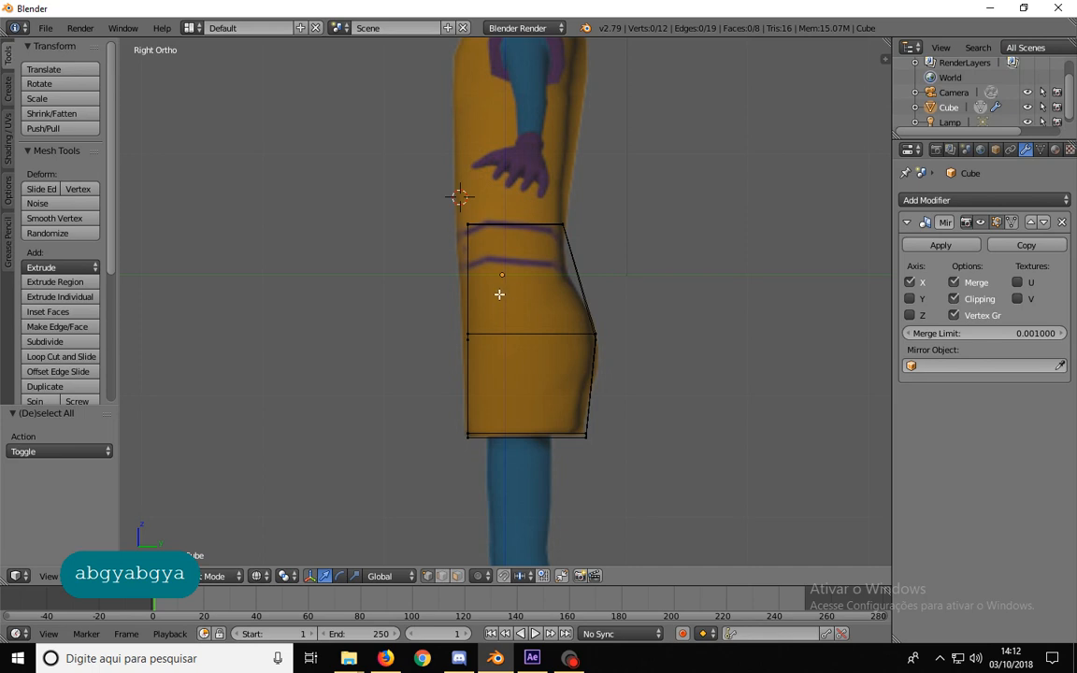
key(b)
drag(449, 250, 490, 212)
key(g)
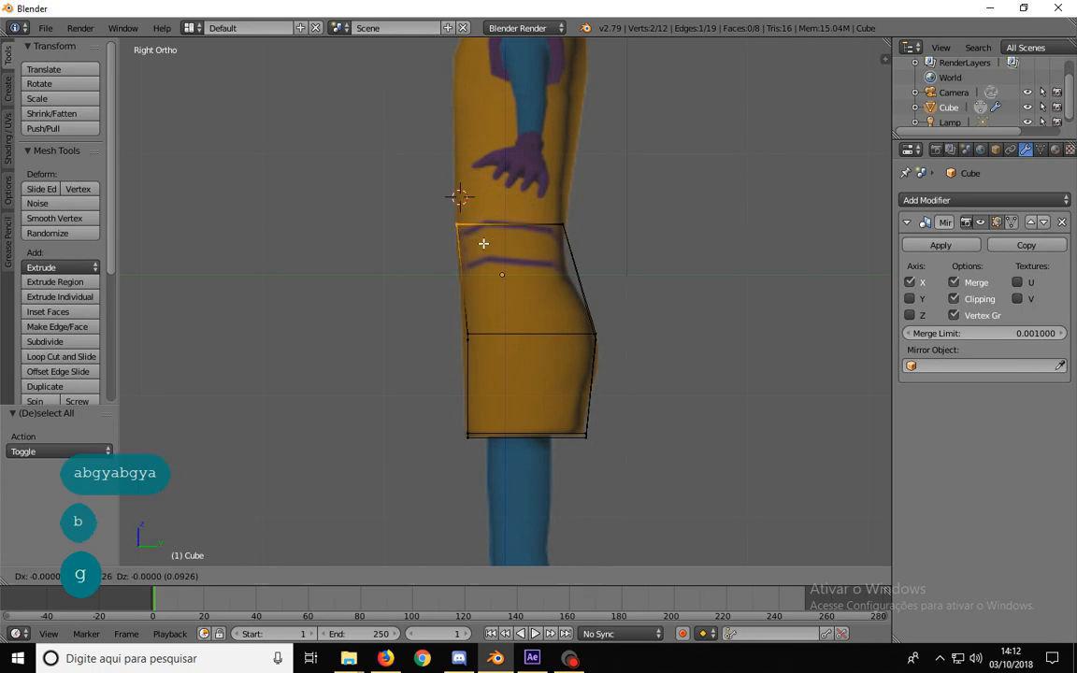
click(483, 247)
- Select the hip-level front vertices and move them slightly forward to follow the front outline
key(a)
key(b)
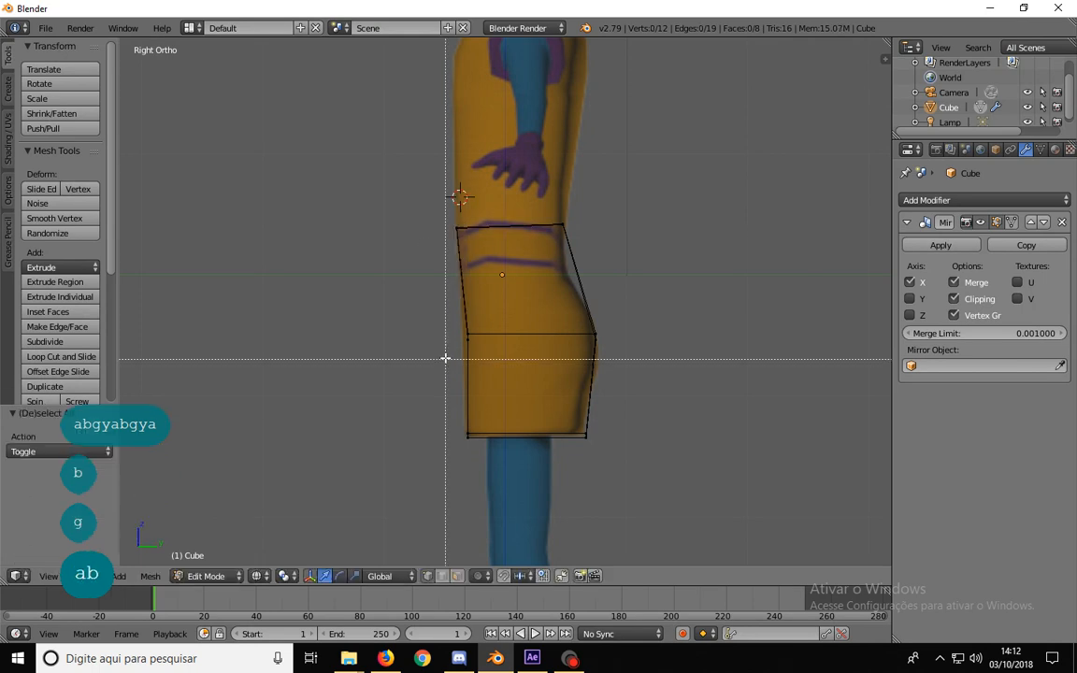
drag(447, 358, 491, 311)
key(g)
click(484, 309)
key(a)
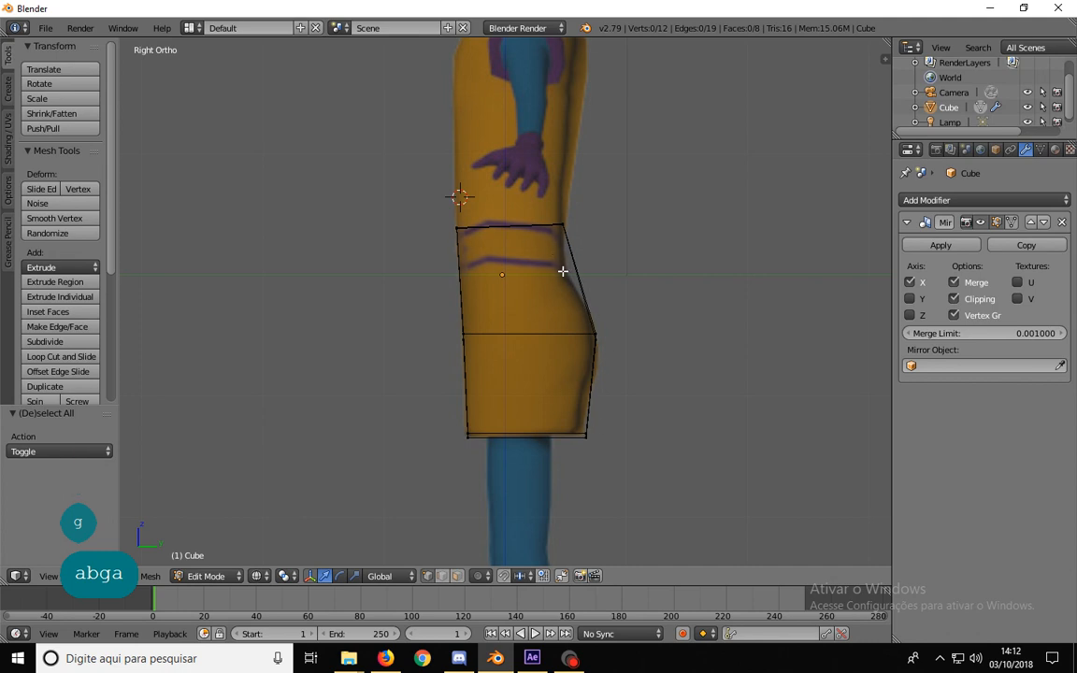
- Add one horizontal loop cut between the waist and hip edges, just below the belt's lower line
key(ctrl+r)
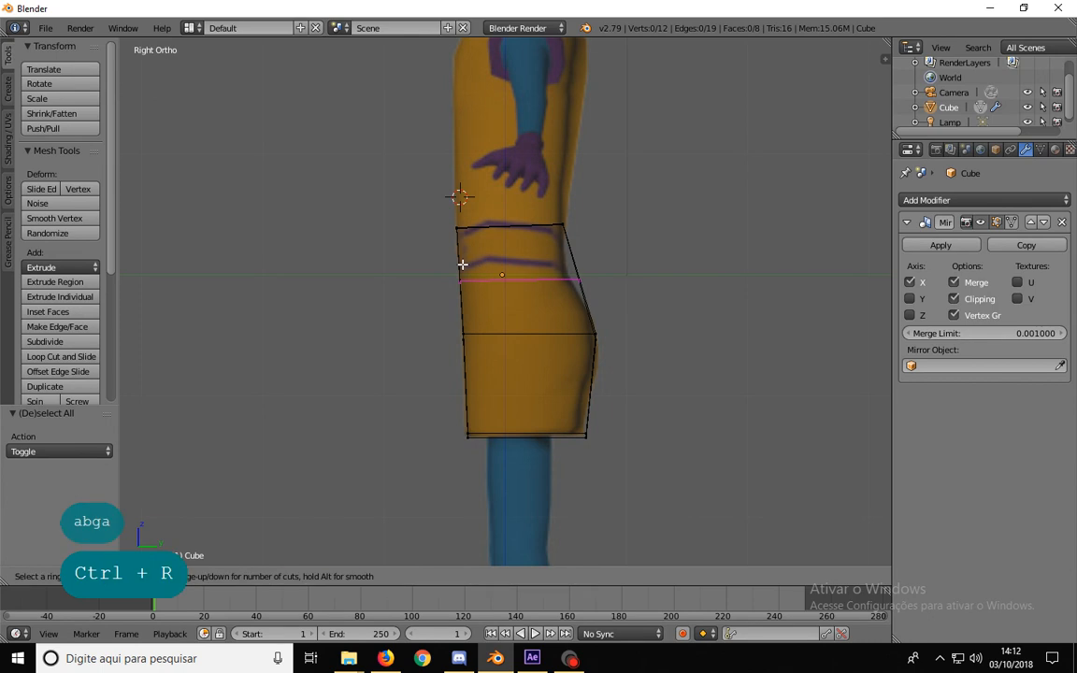
click(461, 265)
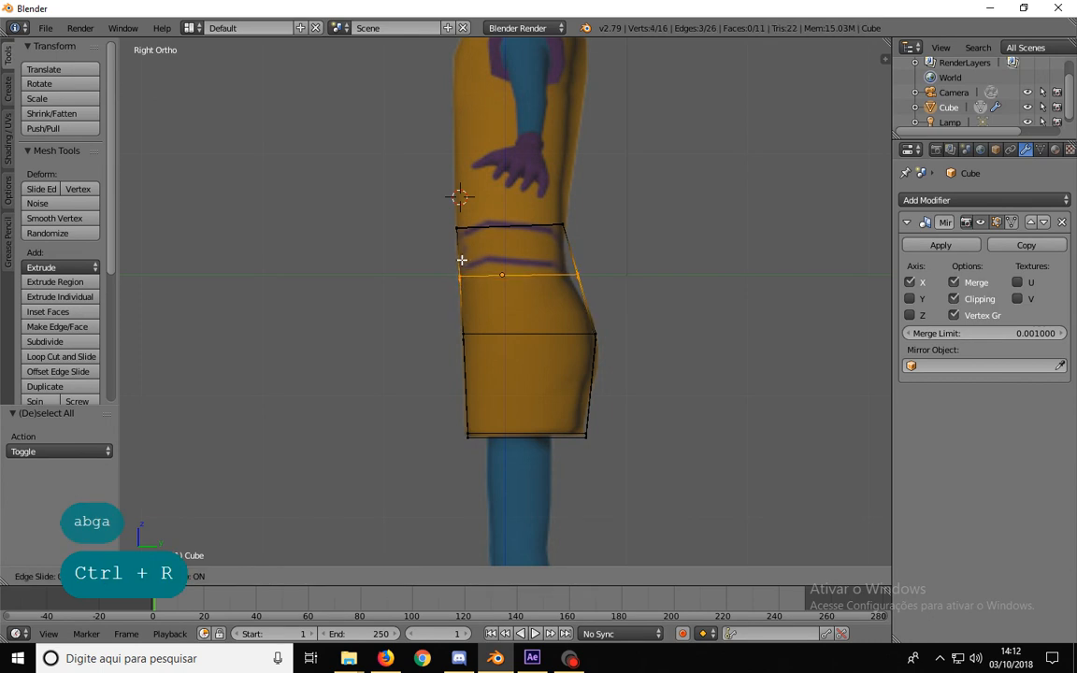
click(462, 258)
- Select the rear vertices of the new loop and move them inward and slightly up to the lower-back curve
key(a)
key(b)
drag(605, 298, 550, 212)
key(g)
click(555, 250)
- Select the top rear vertices and nudge them slightly outward to match the back of the waist
key(a)
key(b)
key(g)
click(550, 210)
- Select the top front vertices and move them slightly up to level the waist edge
key(a)
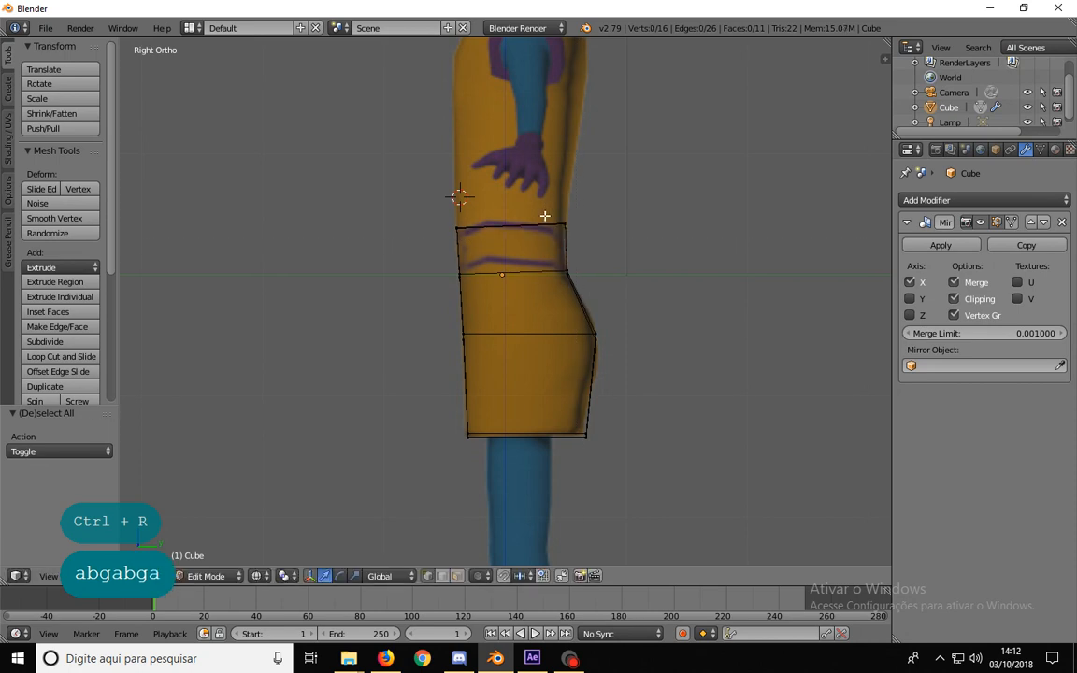
key(b)
drag(451, 240, 461, 211)
key(g)
click(457, 219)
key(a)
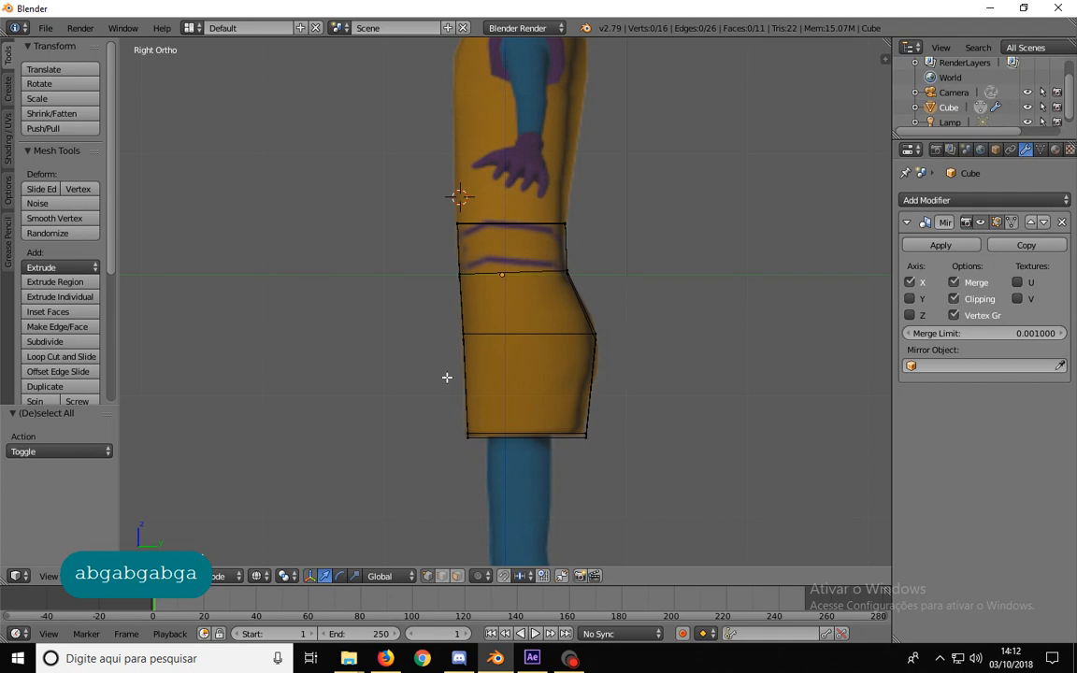
- Examine the skirt's shape in solid shading, compare it with the front reference and look at its underside
key(z)
middle_drag(528, 363, 492, 356)
key(z)
key(KP_1)
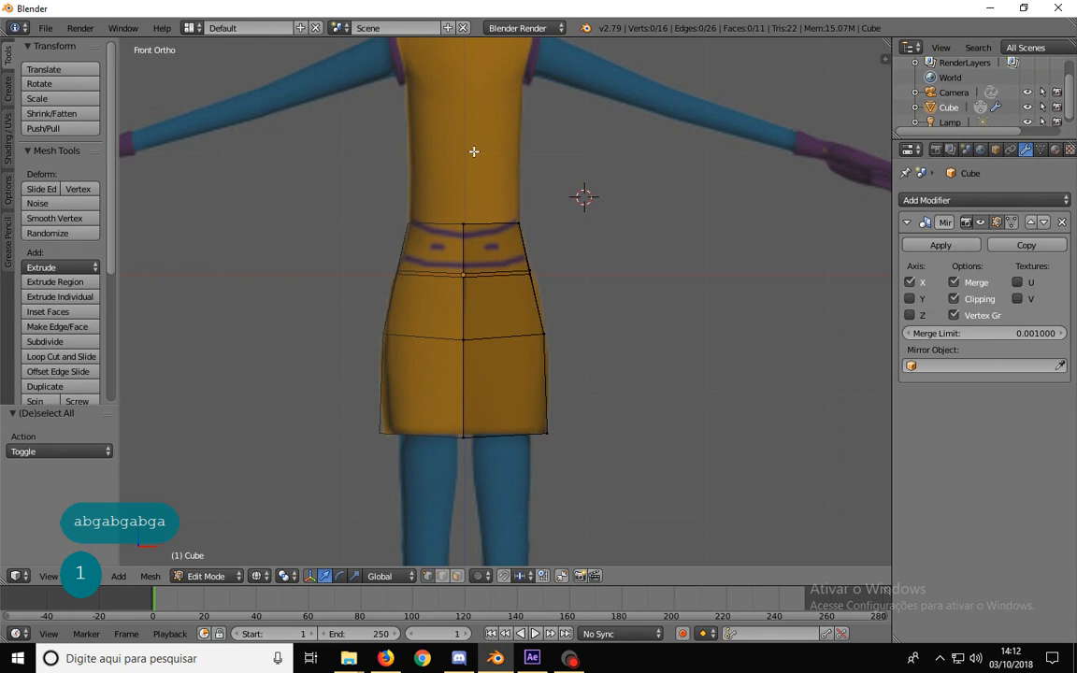
shift+middle_drag(481, 53, 485, 184)
shift+middle_drag(552, 391, 538, 278)
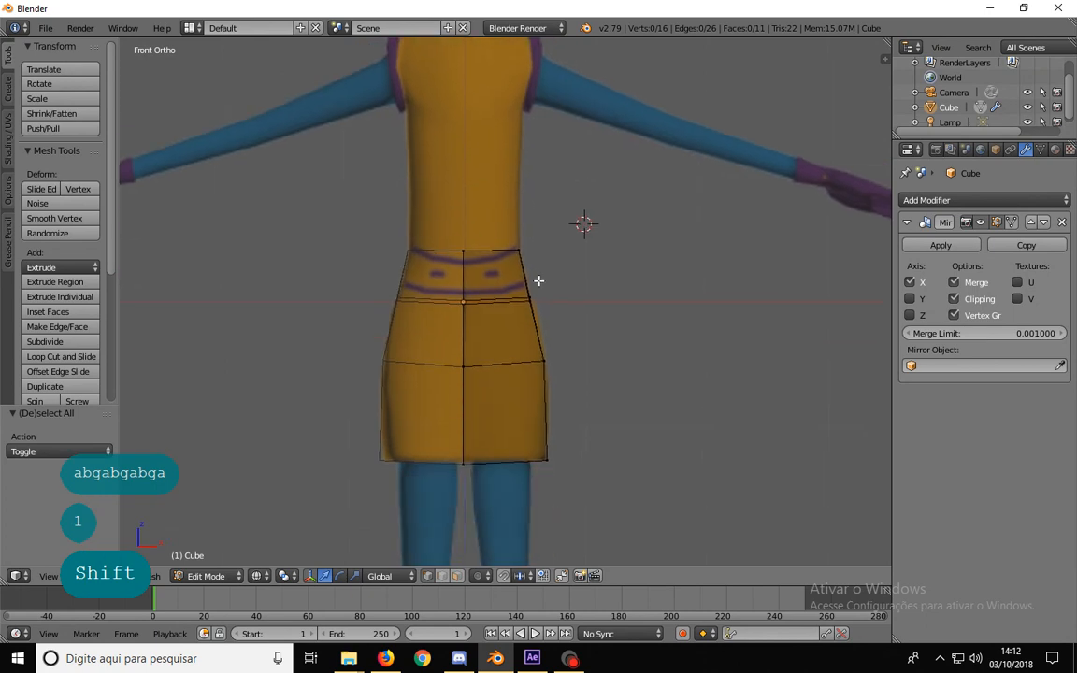
scroll(492, 156, down, 3)
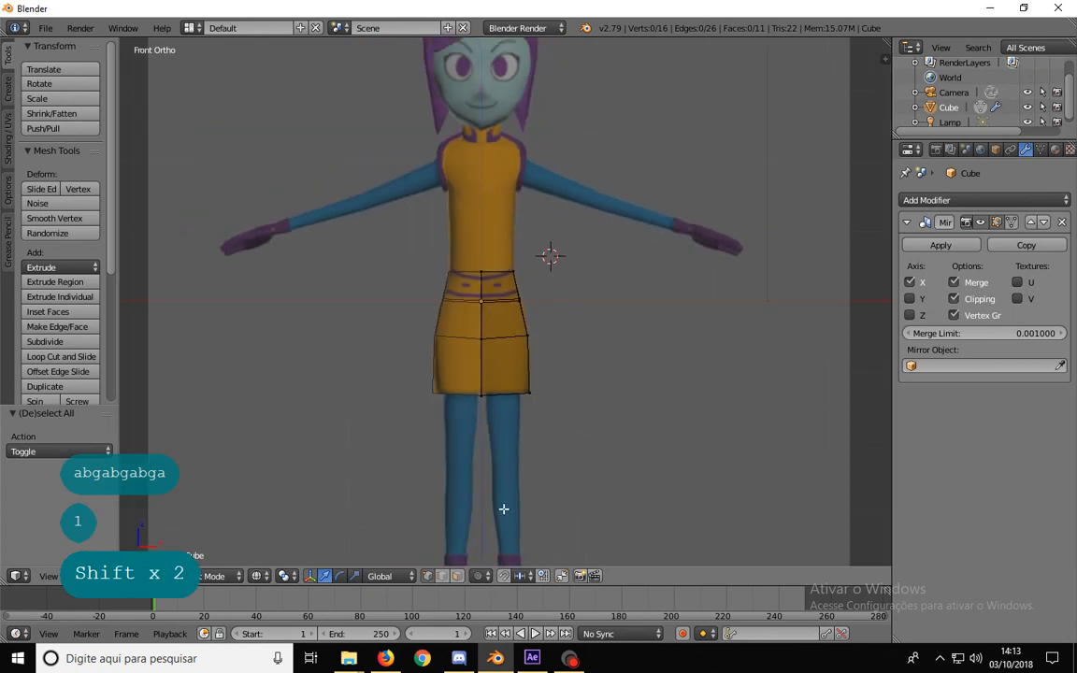
mouse_move(509, 452)
shift+middle_down()
mouse_move(511, 301)
mouse_move(497, 284)
mouse_move(500, 433)
shift+middle_up()
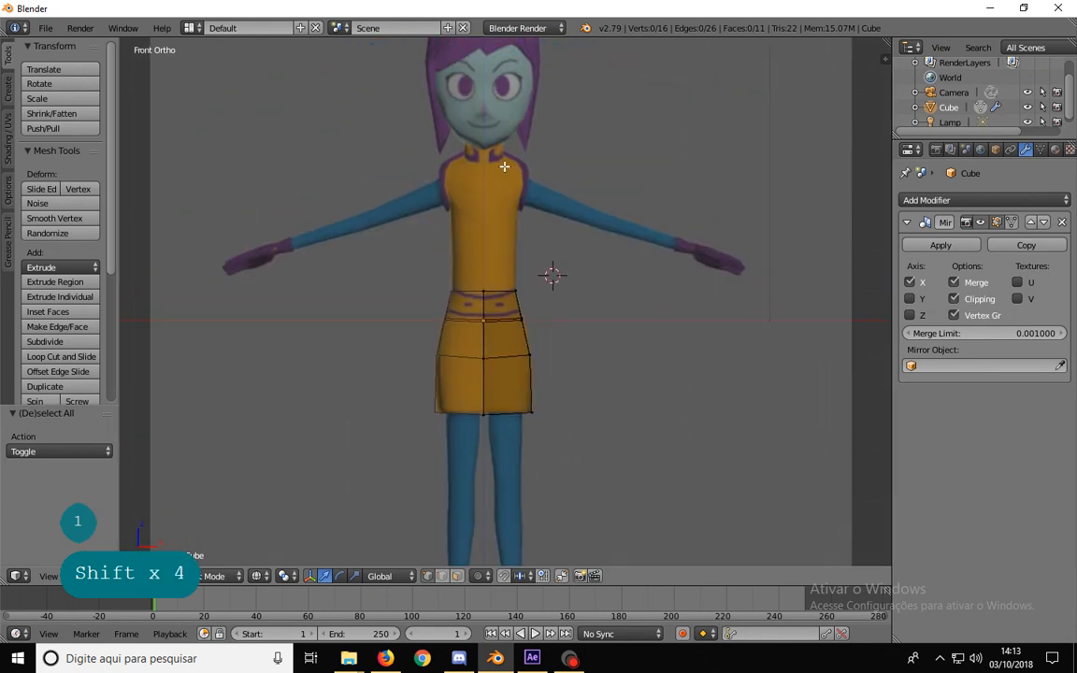
shift+middle_drag(504, 347, 490, 257)
scroll(502, 300, up, 5)
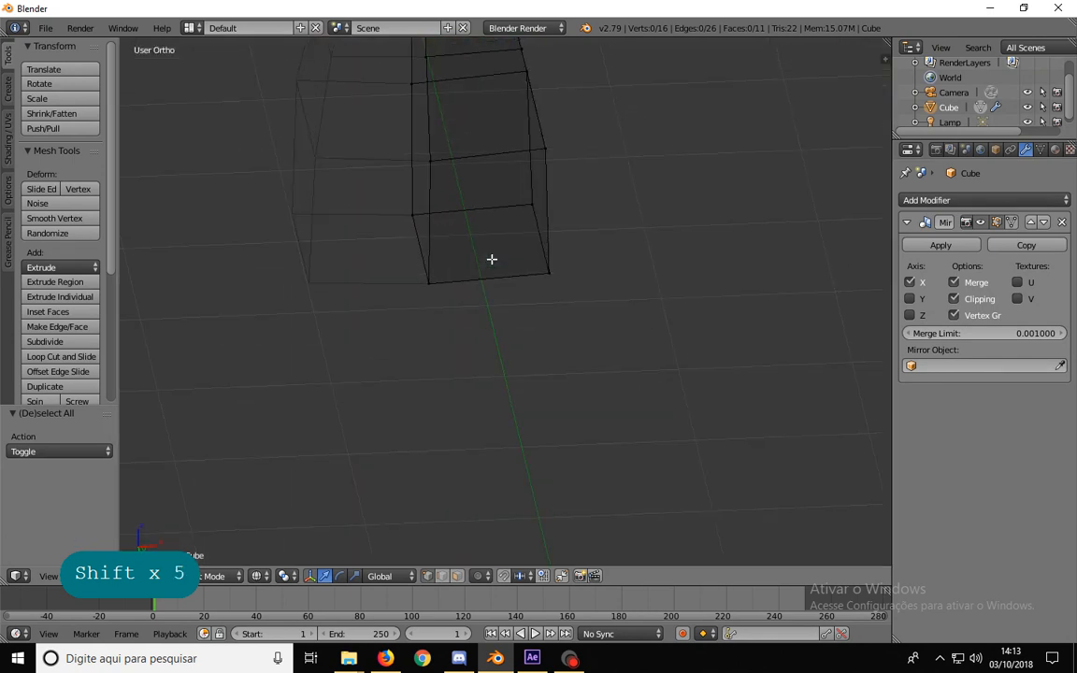
- Switch to face selection, select the skirt's bottom face and show the mesh in solid shading over the front reference's legs
key(ctrl+Tab)
click(488, 290)
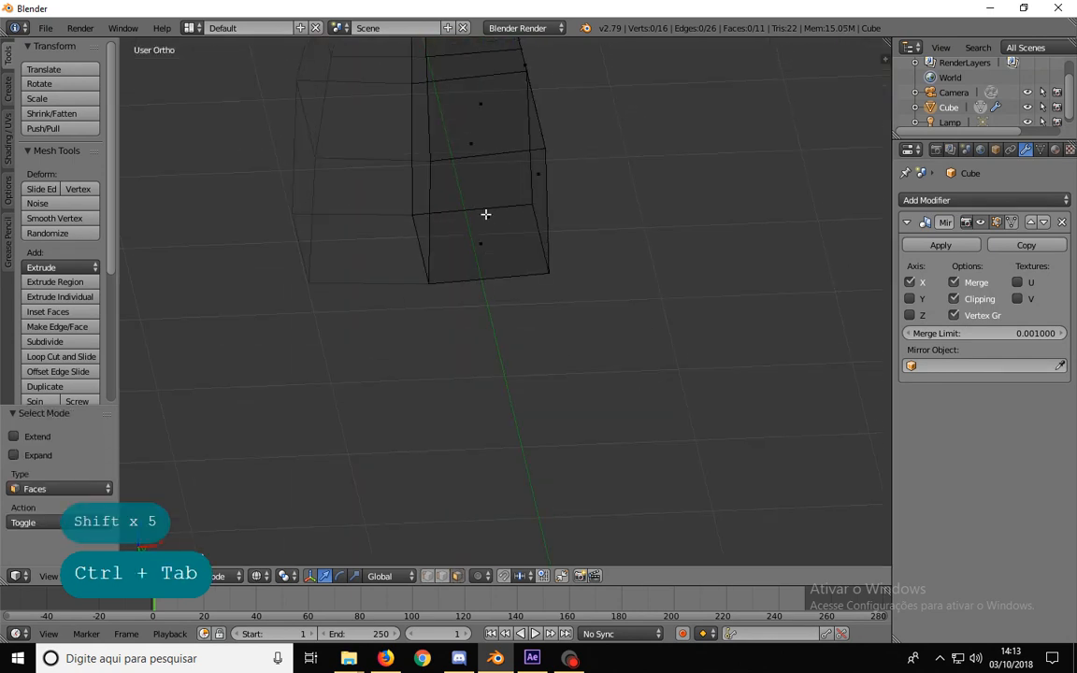
key(KP_1)
shift+middle_drag(472, 178, 474, 222)
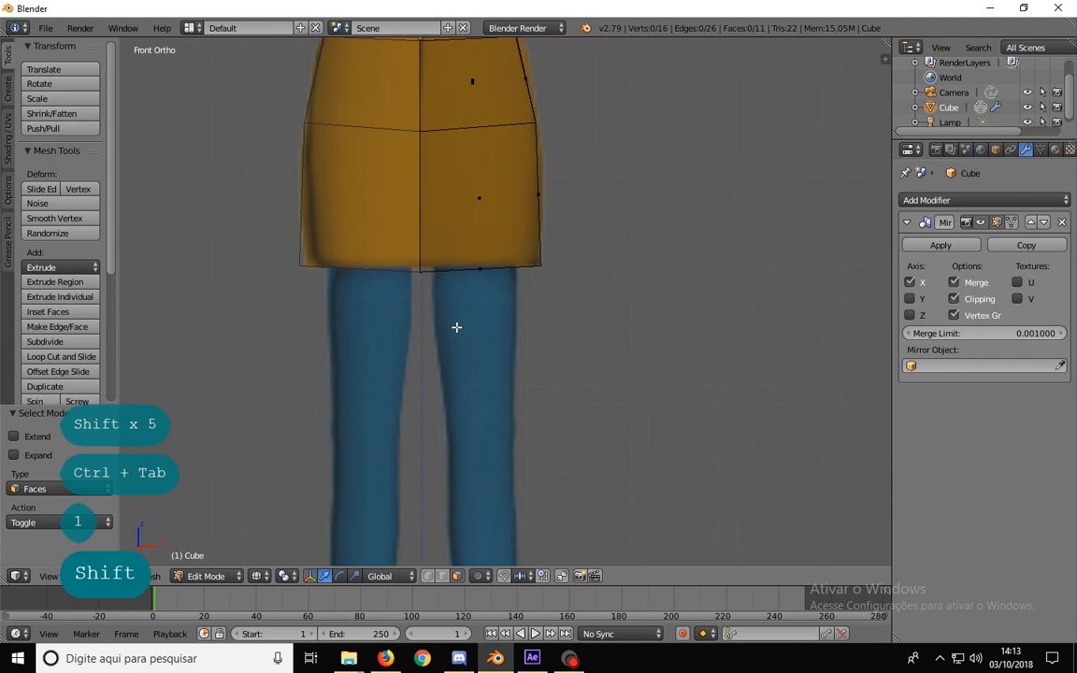
shift+middle_drag(456, 266, 475, 318)
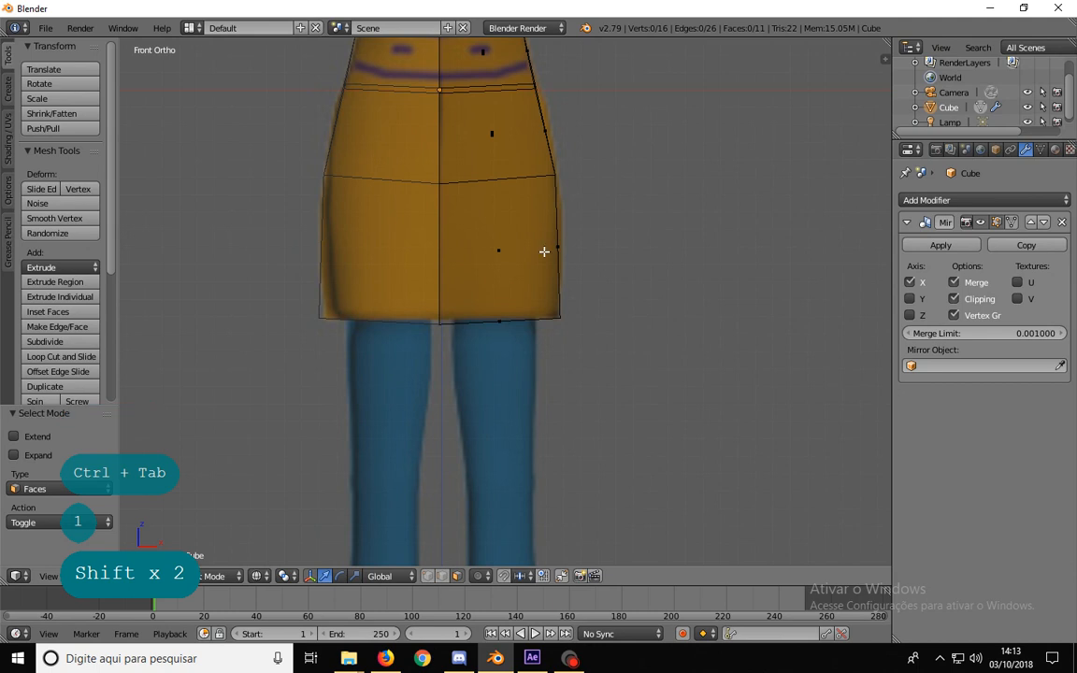
middle_drag(518, 208, 560, 291)
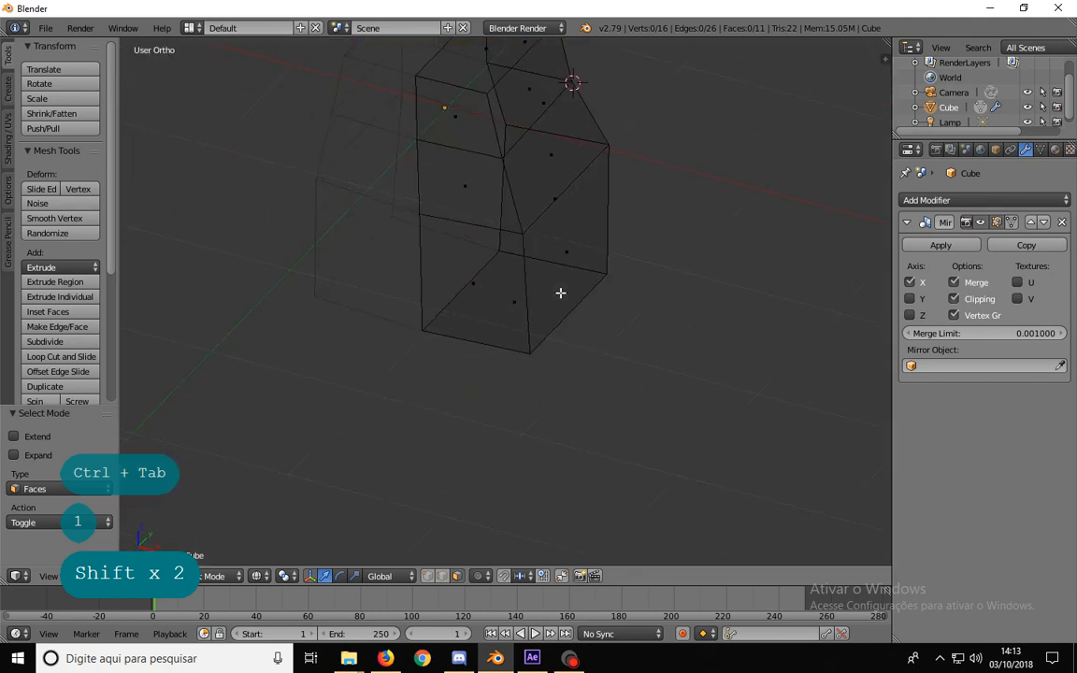
key(KP_1)
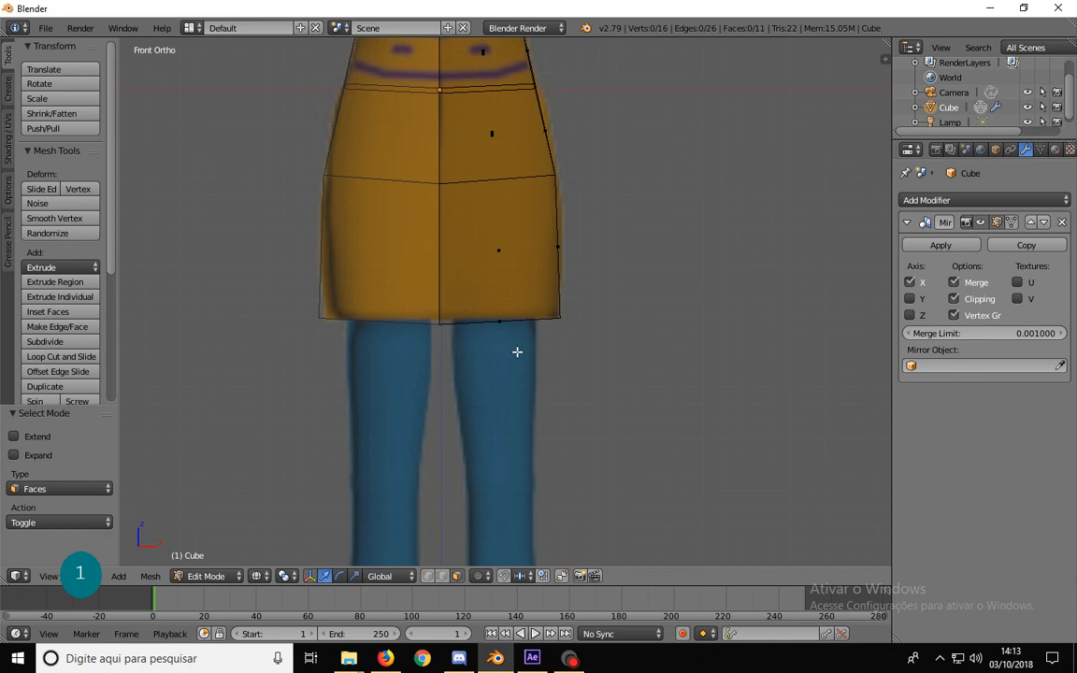
middle_drag(586, 409, 529, 354)
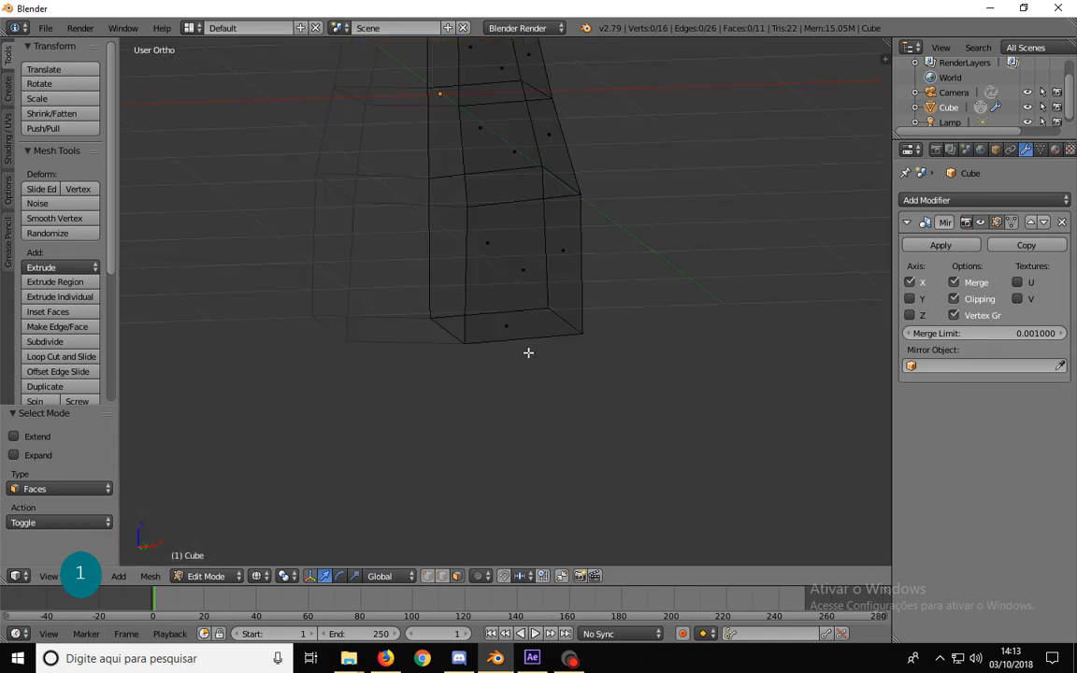
right_click(510, 335)
key(z)
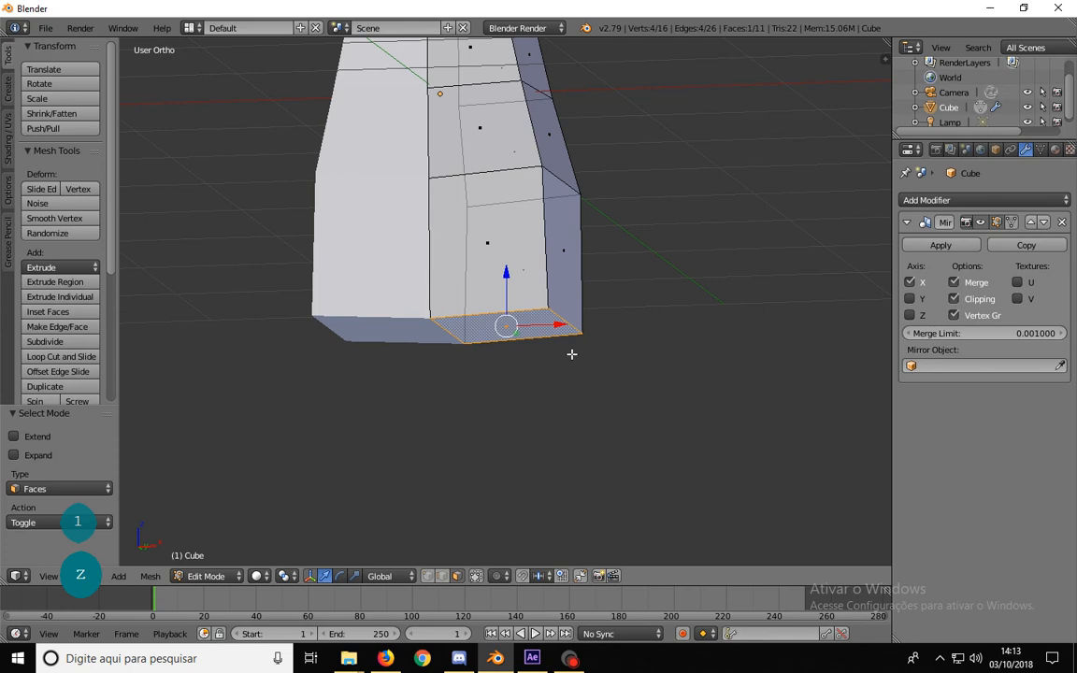
key(KP_1)
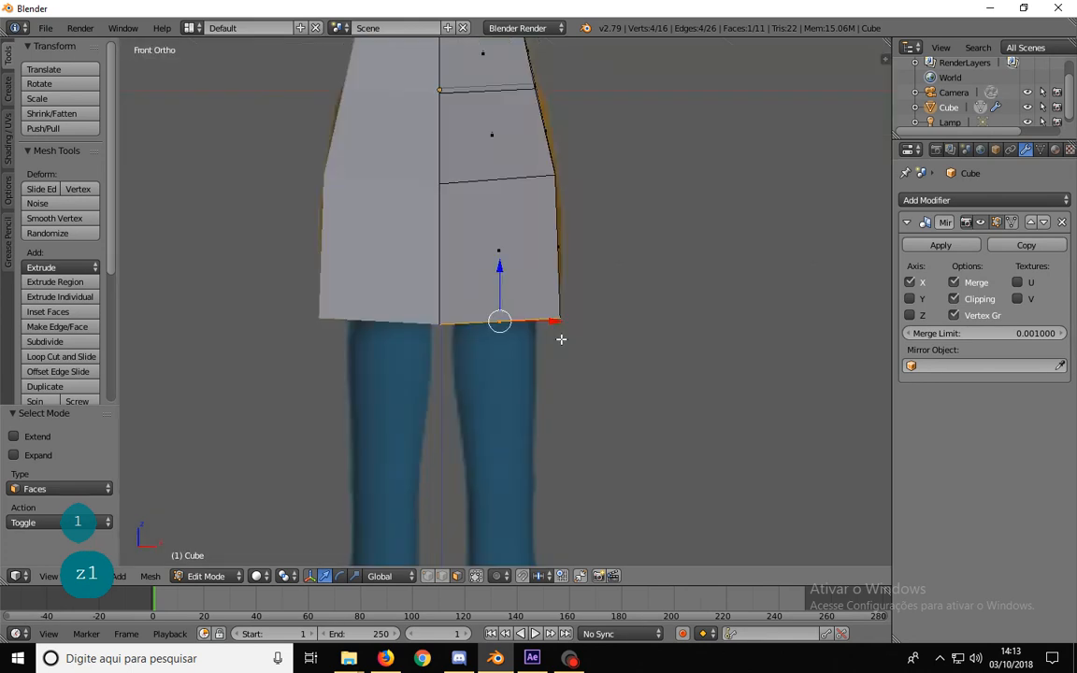
shift+middle_drag(501, 440, 497, 352)
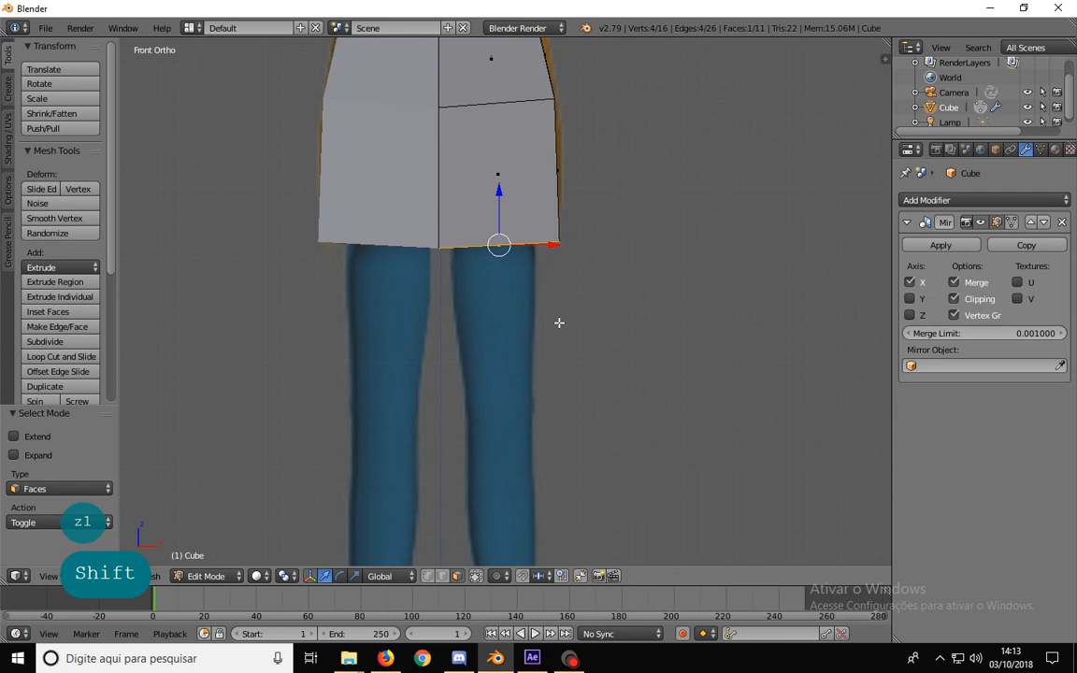
- Try to inset the skirt's bottom face by extruding it in place and scaling it to 0.46 with mirror clipping on
middle_drag(526, 386, 522, 341)
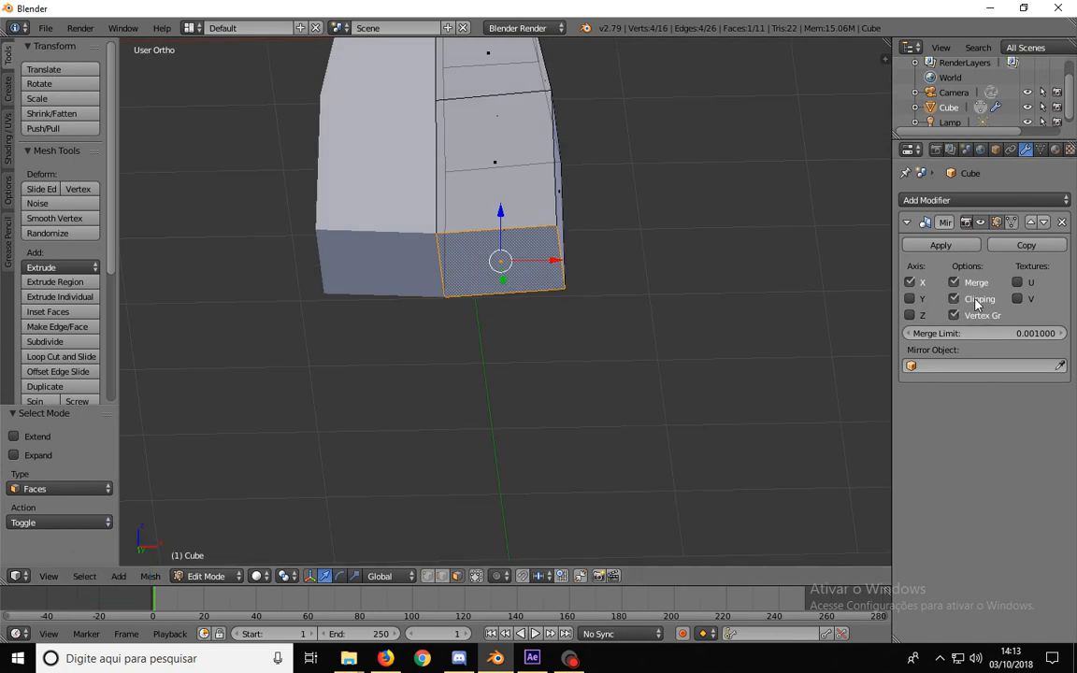
middle_drag(657, 260, 561, 231)
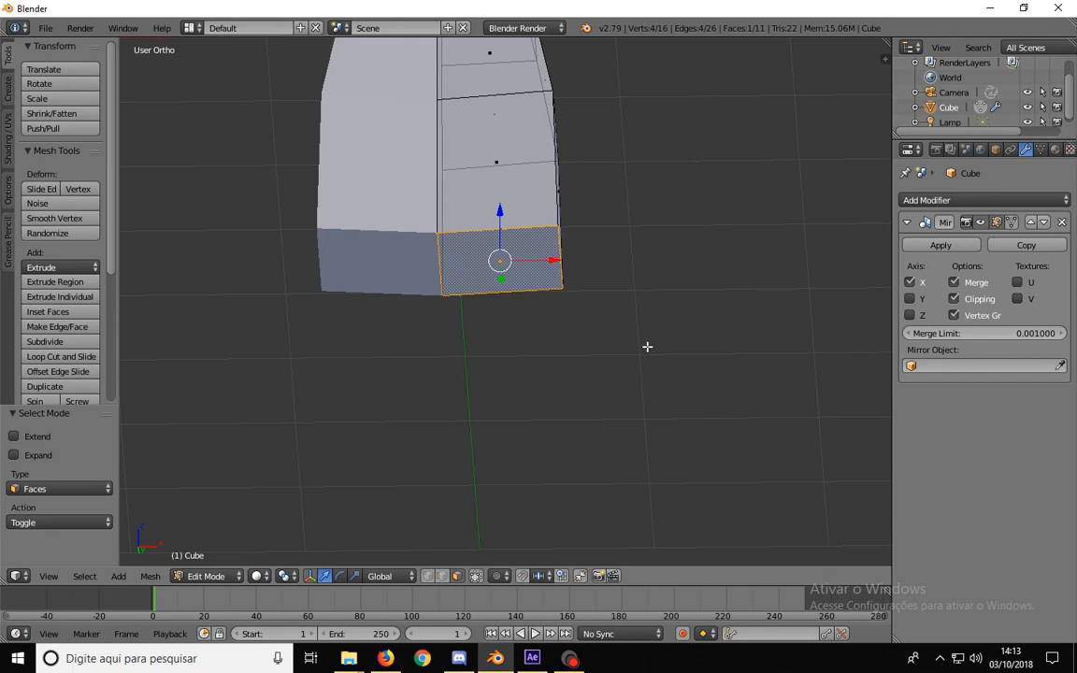
key(e)
key(s)
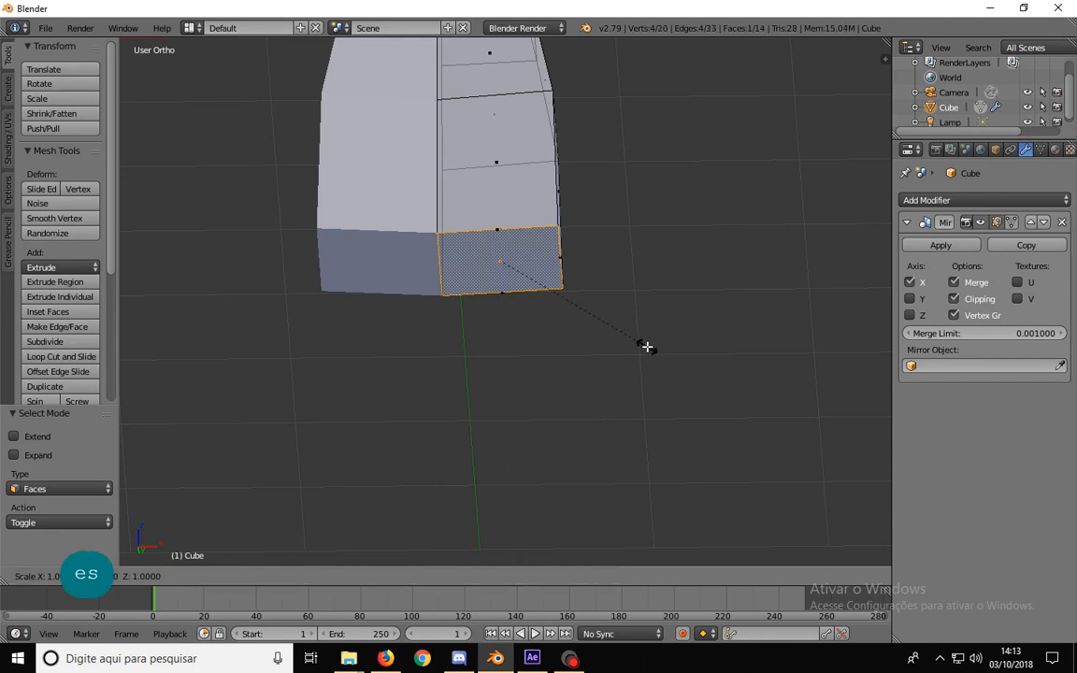
click(561, 306)
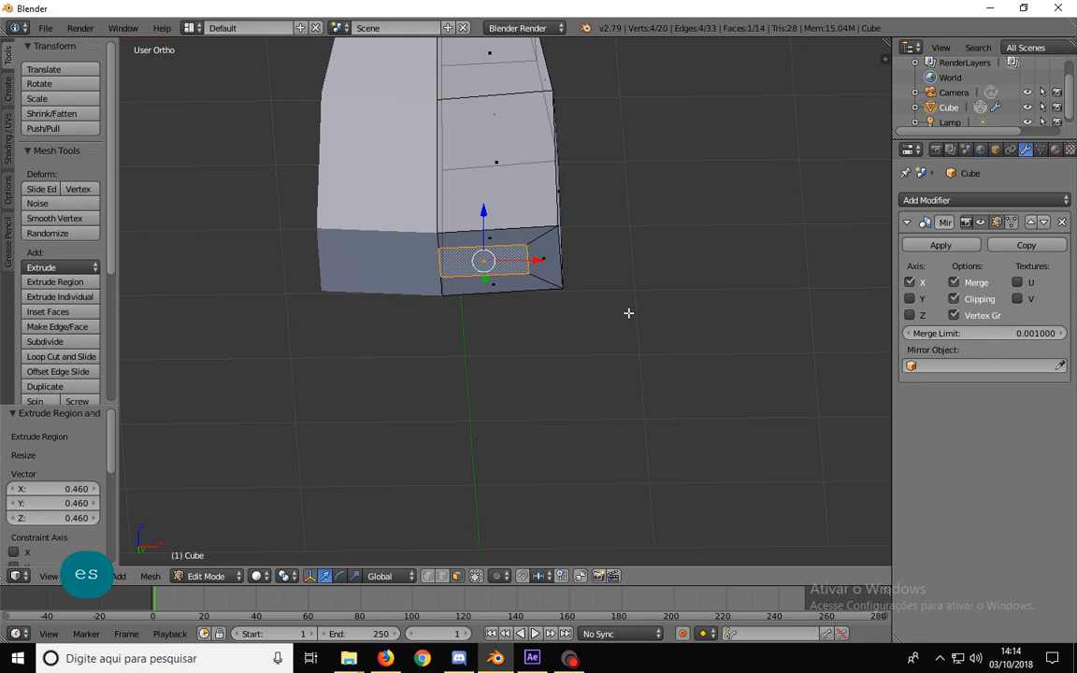
key(ctrl+z)
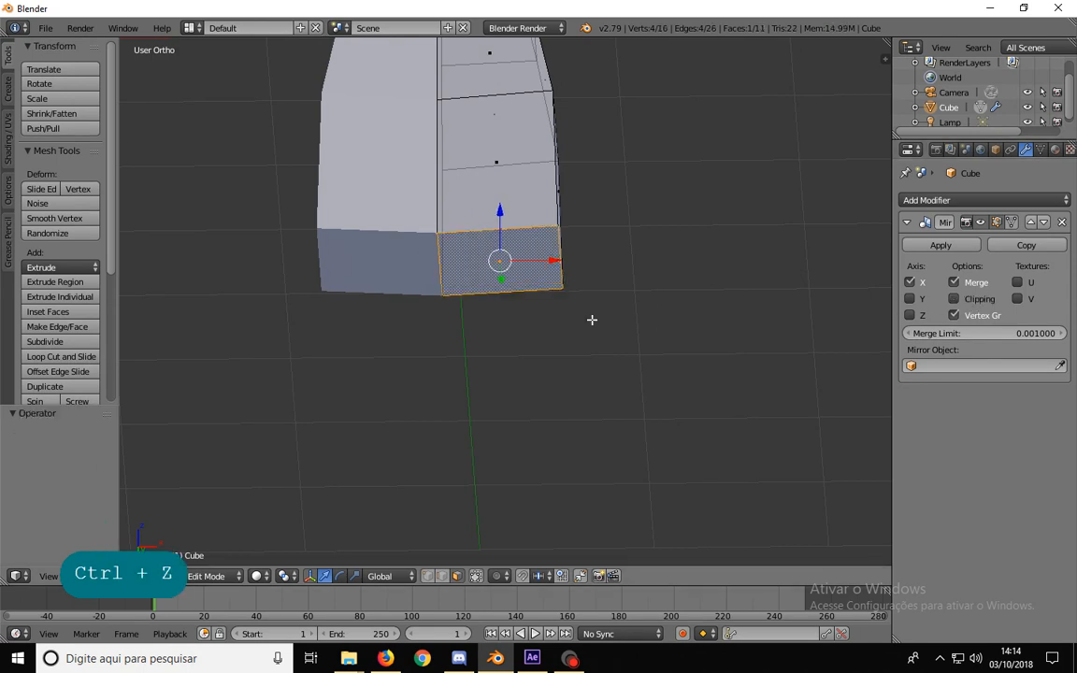
- With the mirror modifier's clipping turned off, extrude the skirt's bottom face in place and scale it to about 0.564
key(e)
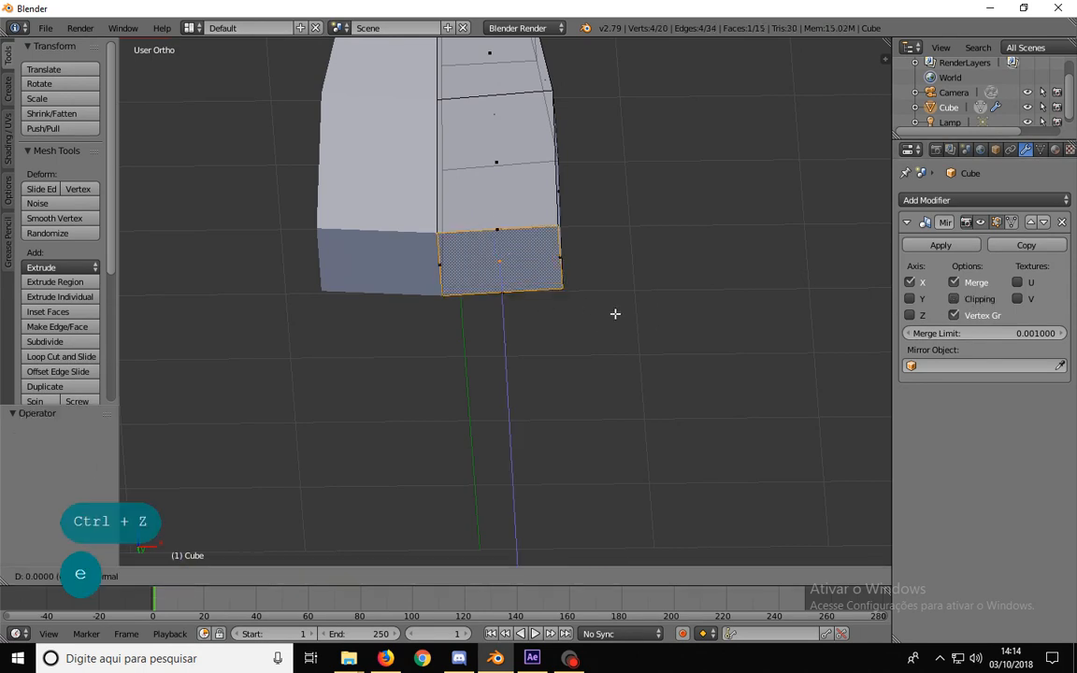
key(s)
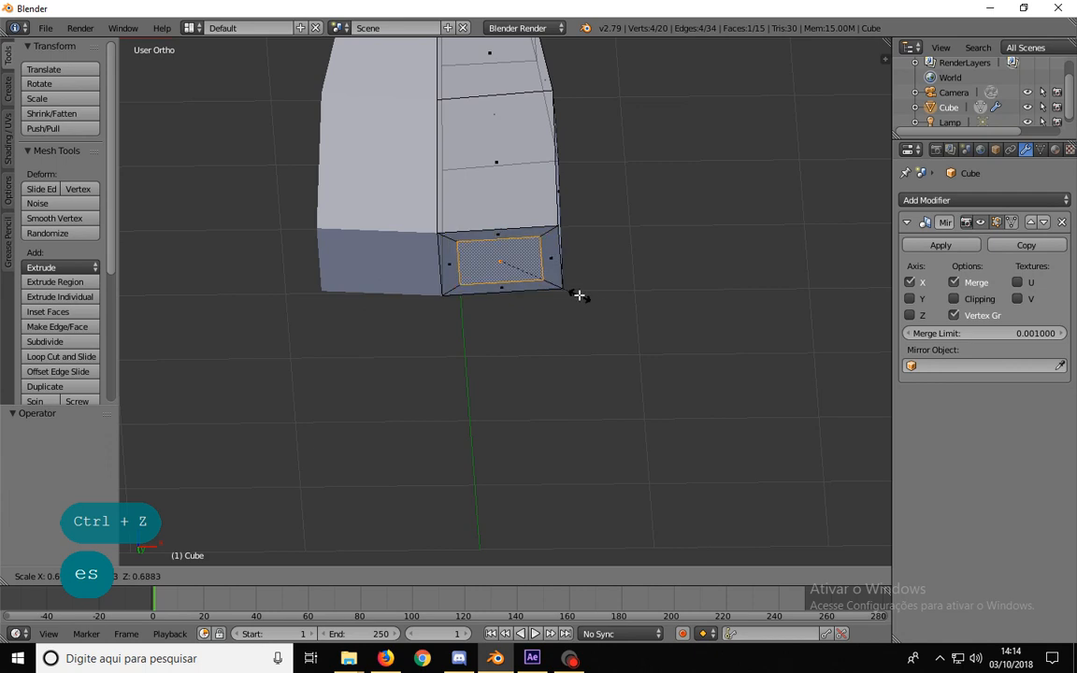
click(556, 283)
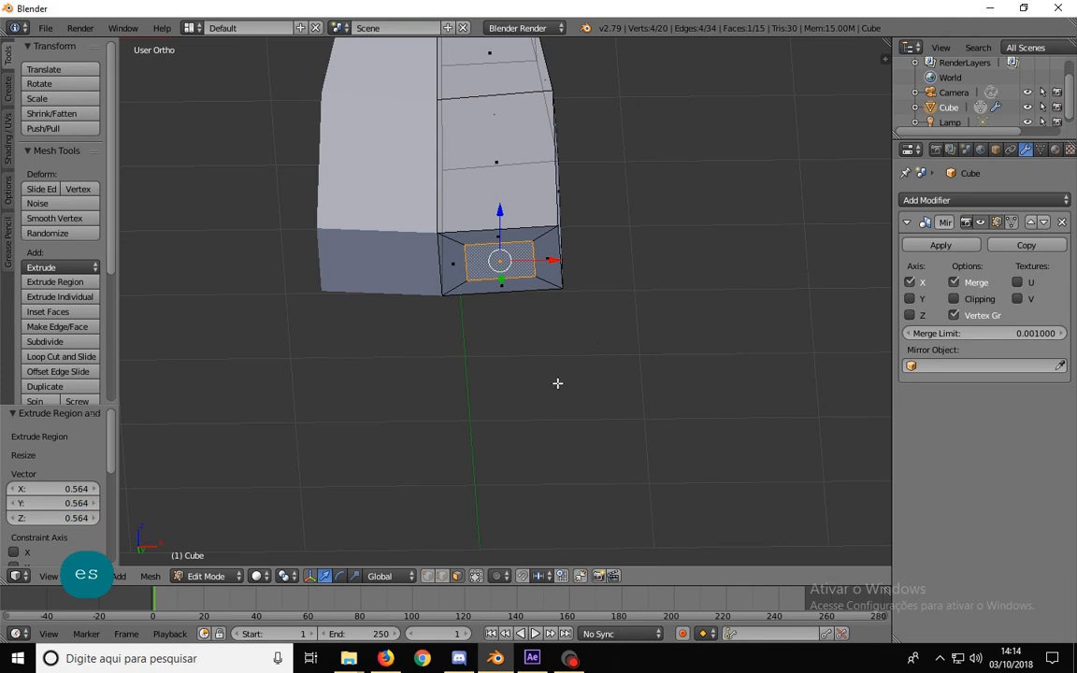
- Switch to vertex selection in the see-through front view and move the inset's inner vertices to the top inner edge of the leg
key(KP_1)
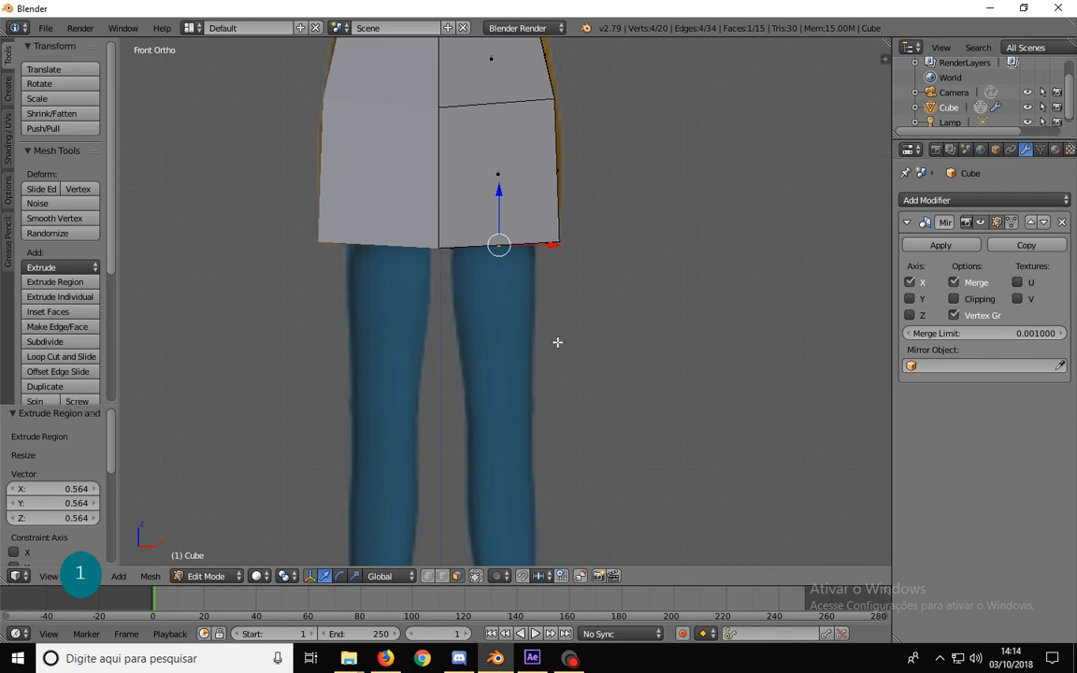
key(z)
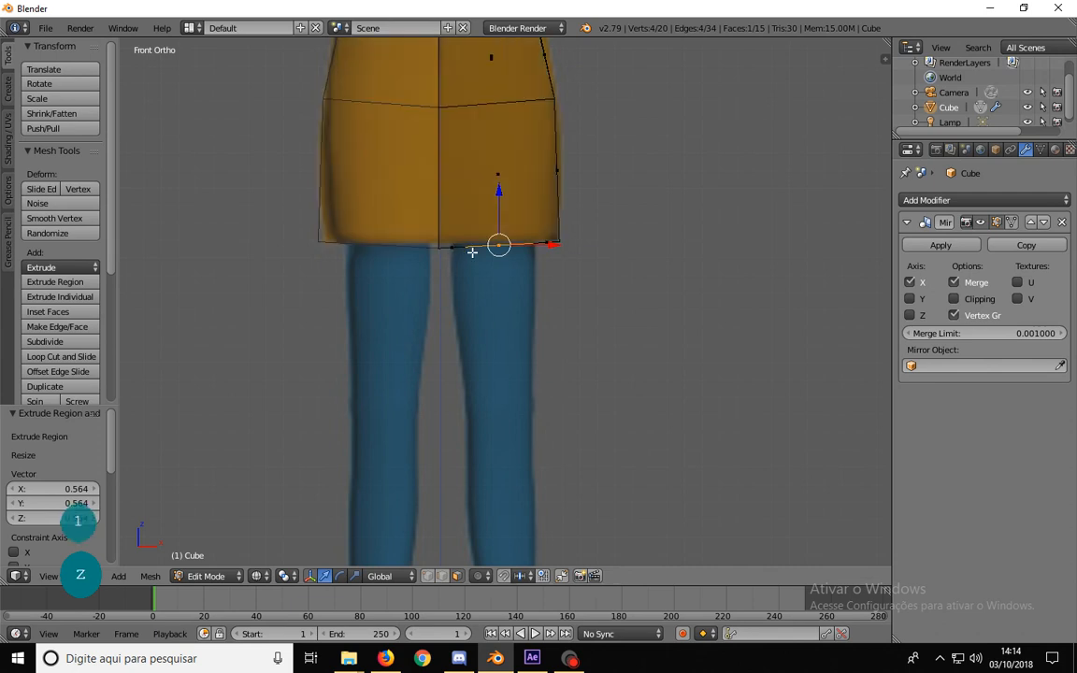
scroll(472, 248, up, 3)
shift+middle_drag(460, 210, 473, 296)
scroll(473, 297, up, 3)
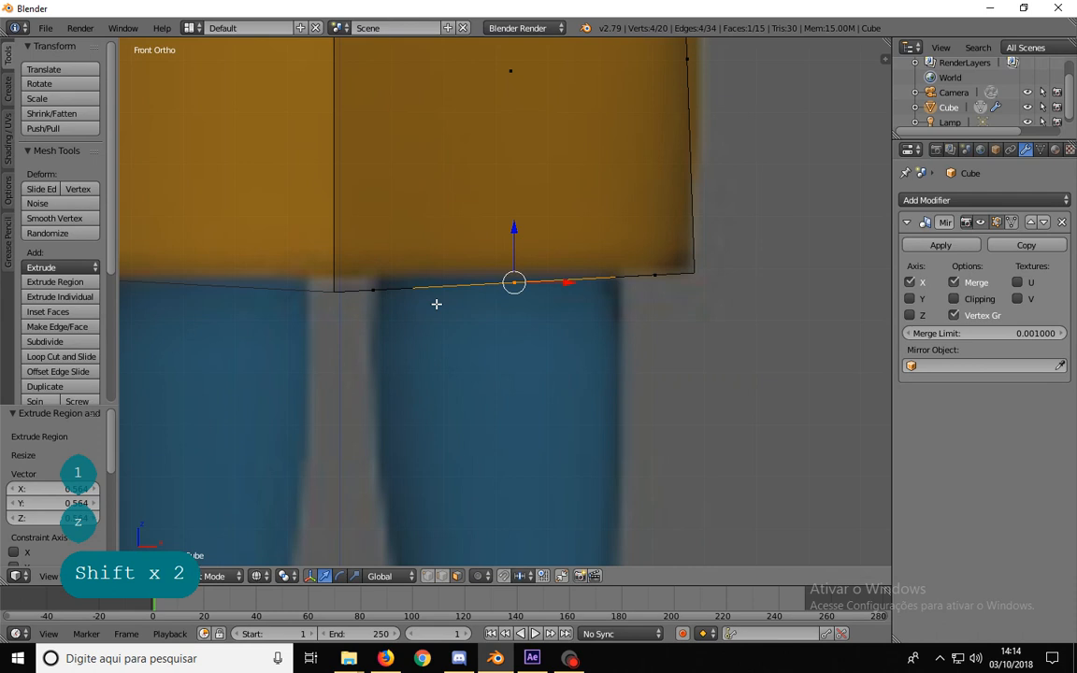
key(ctrl+Tab)
click(413, 276)
key(a)
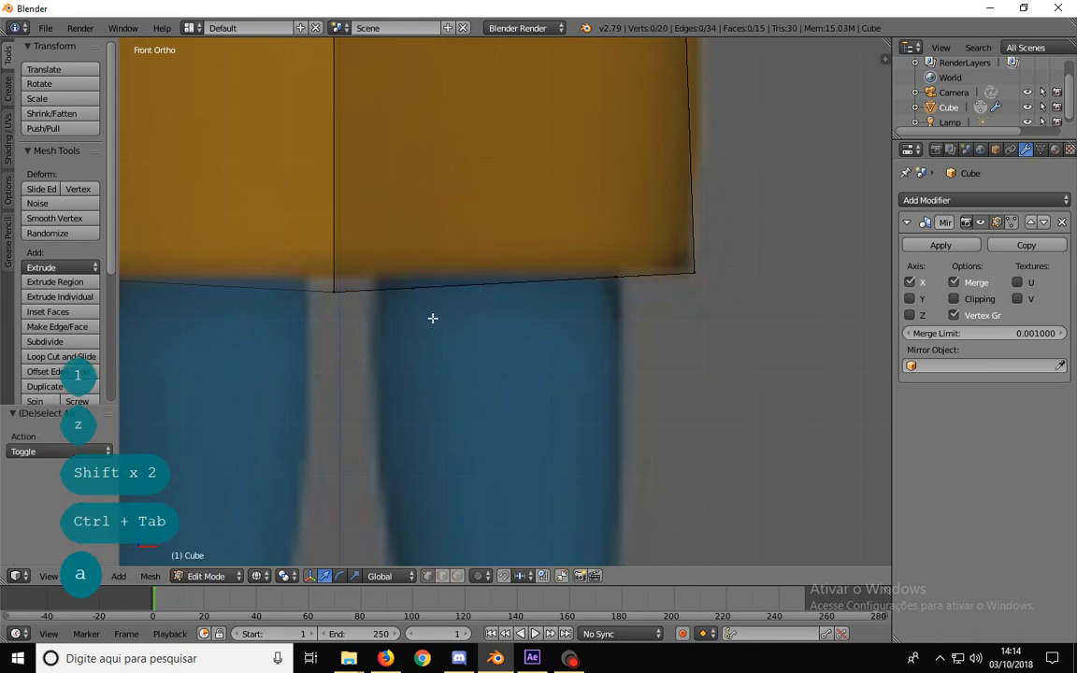
key(b)
drag(397, 318, 443, 284)
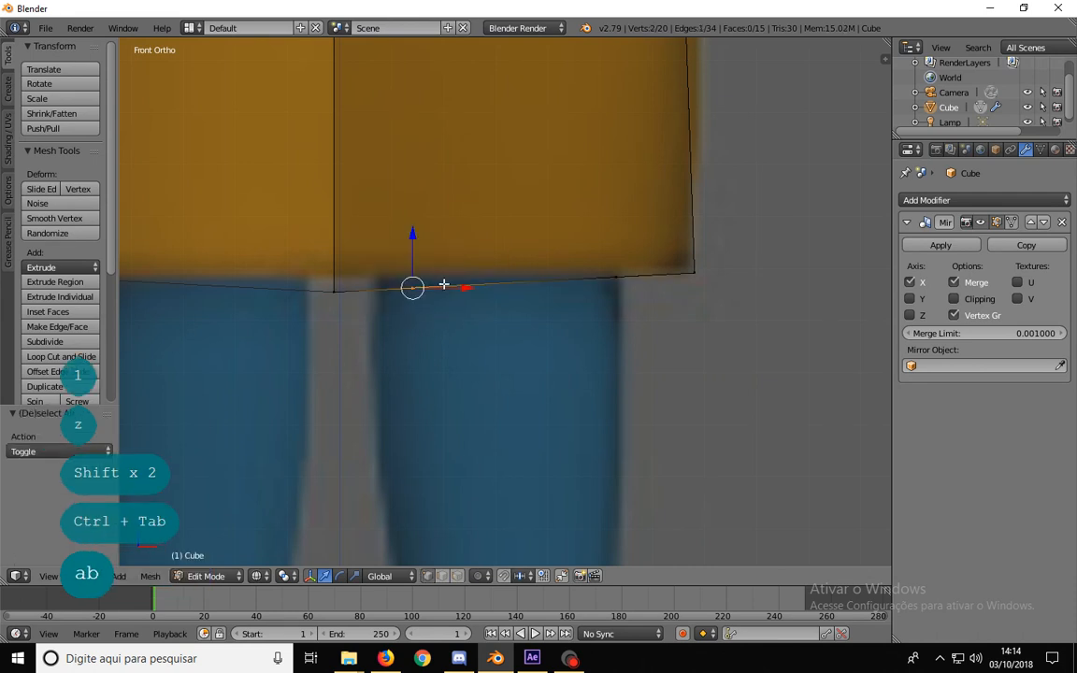
key(g)
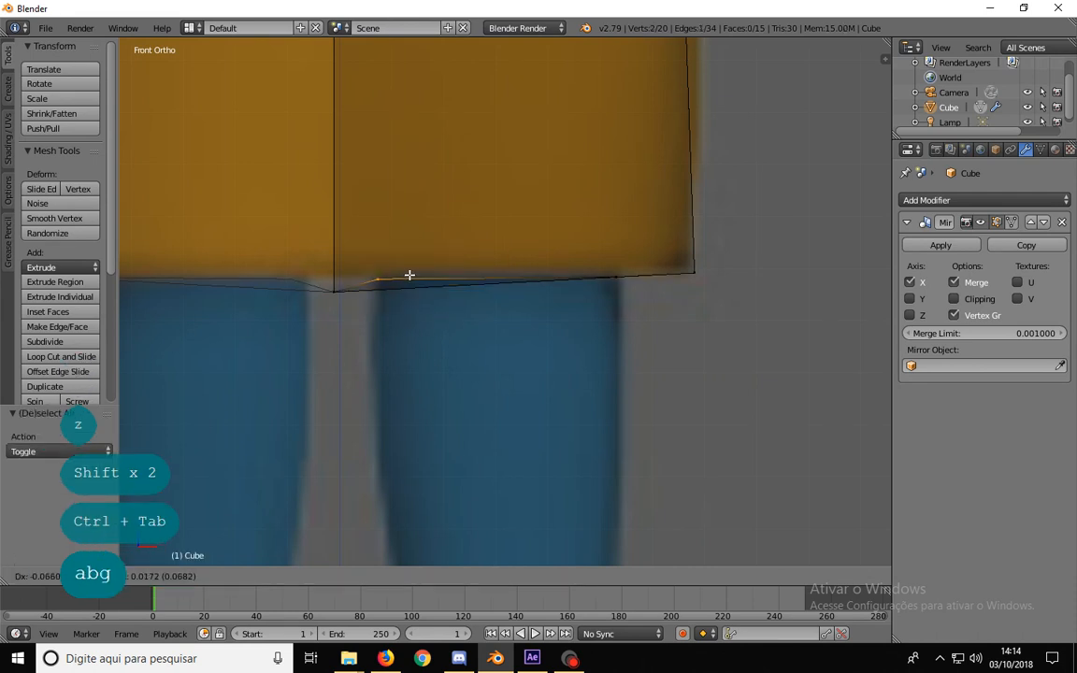
click(409, 275)
- Select the inset's outer vertices and nudge them slightly outward to the leg's outer edge in the front reference
key(a)
key(b)
drag(629, 324, 596, 263)
key(g)
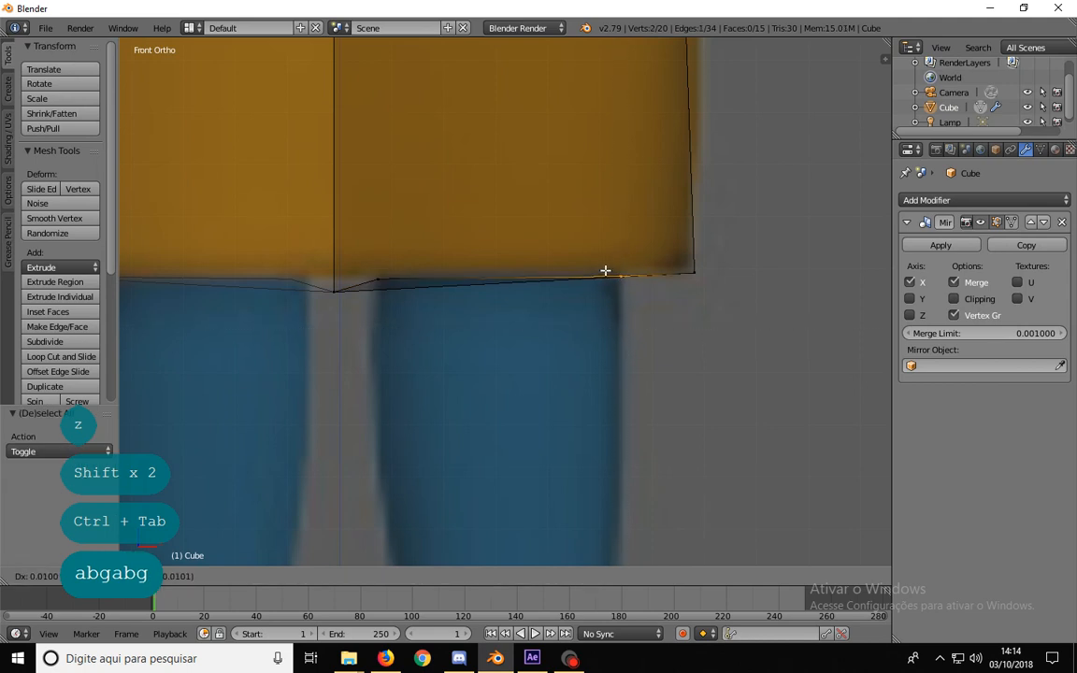
click(616, 276)
key(a)
- In the side view, move the inset's front vertices forward to the front edge of the reference leg
key(3)
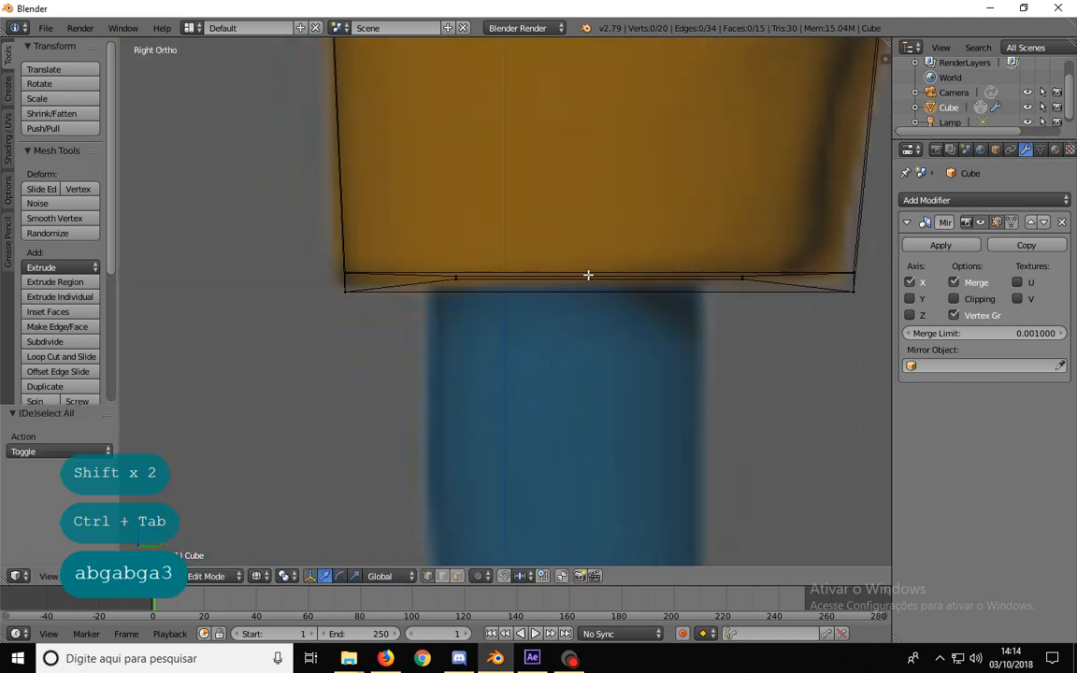
key(b)
drag(450, 353, 482, 237)
key(g)
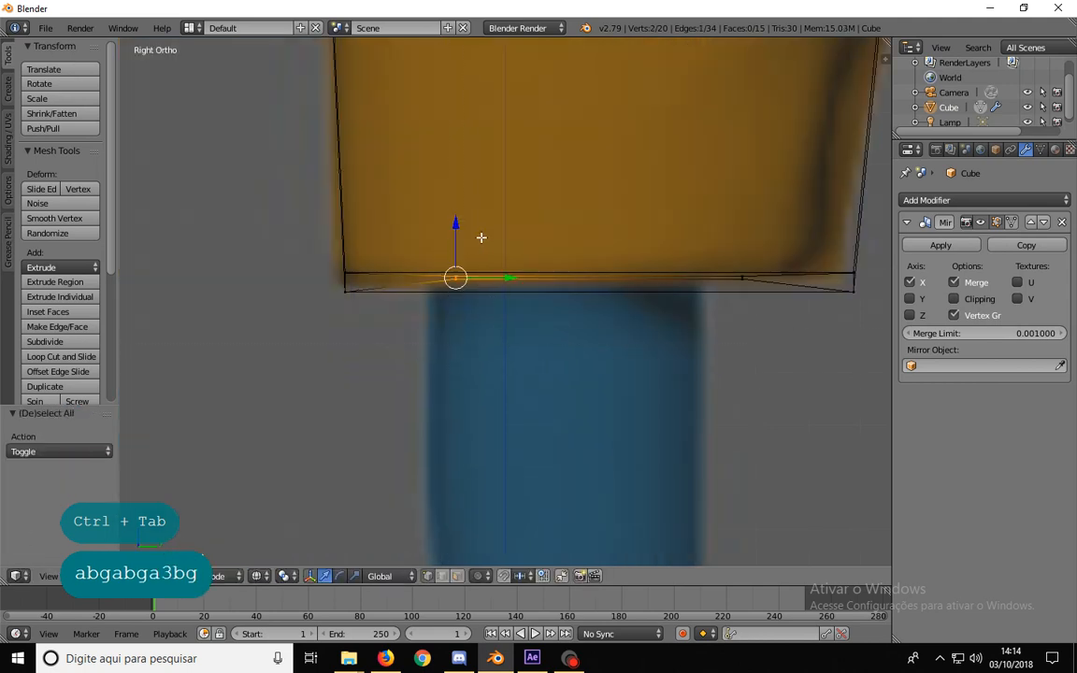
click(448, 240)
key(a)
- Select the inset's rear vertices and move them forward to the back edge of the reference leg
key(b)
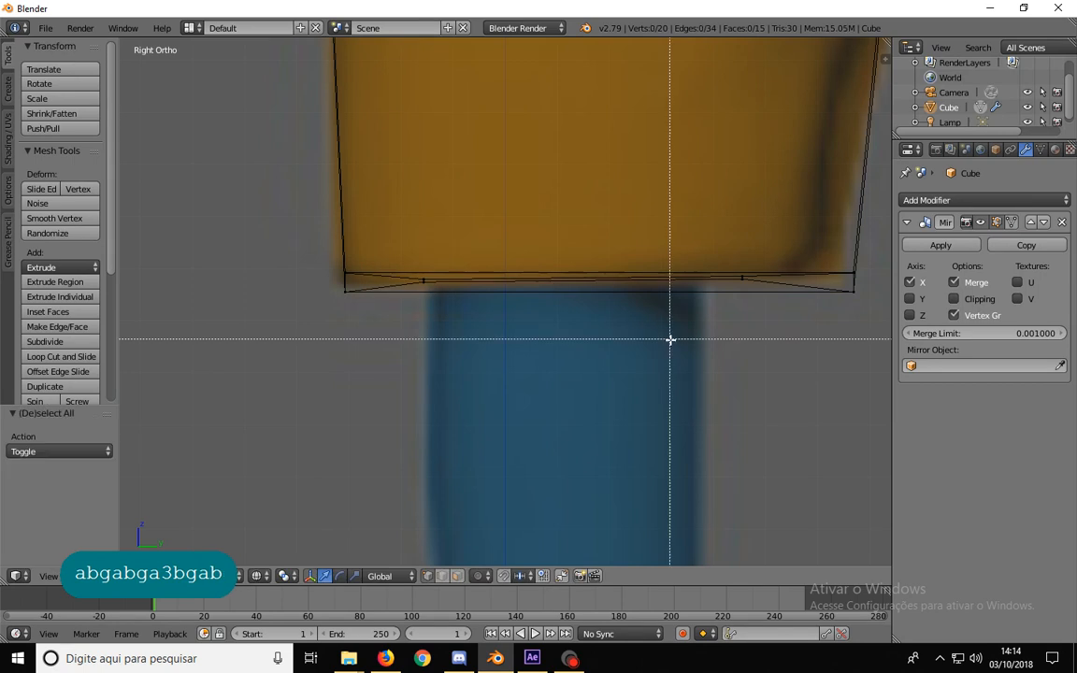
drag(672, 339, 786, 249)
key(g)
click(748, 250)
key(a)
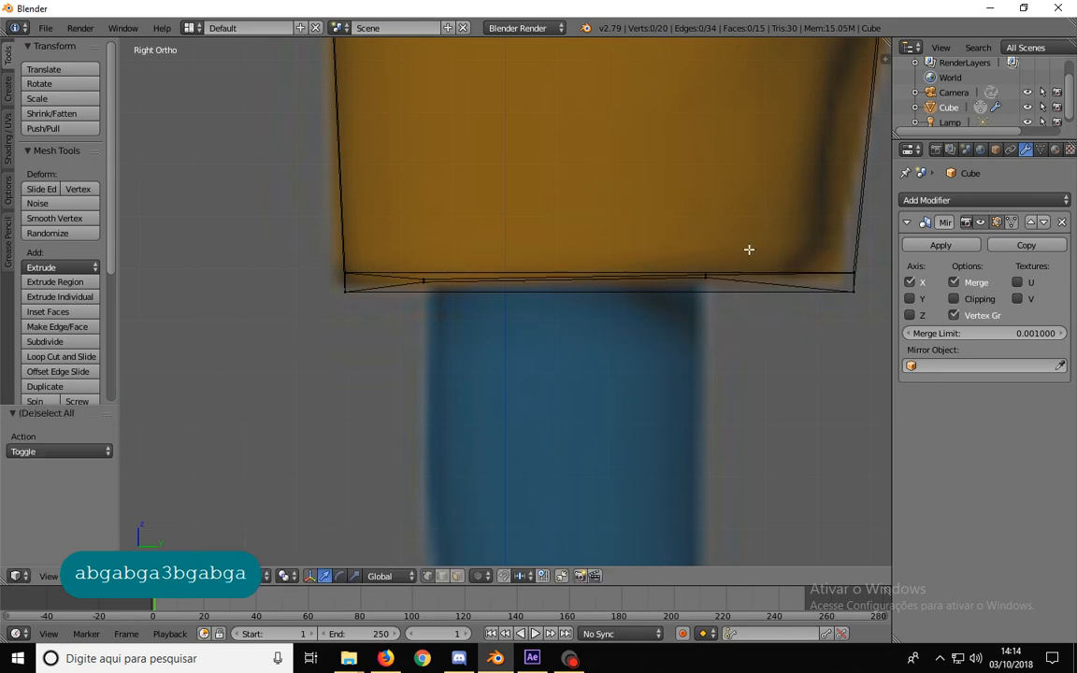
- Select the adjusted inset face on the skirt's underside and extrude it down to about knee height in the front view
key(KP_1)
key(ctrl+Tab)
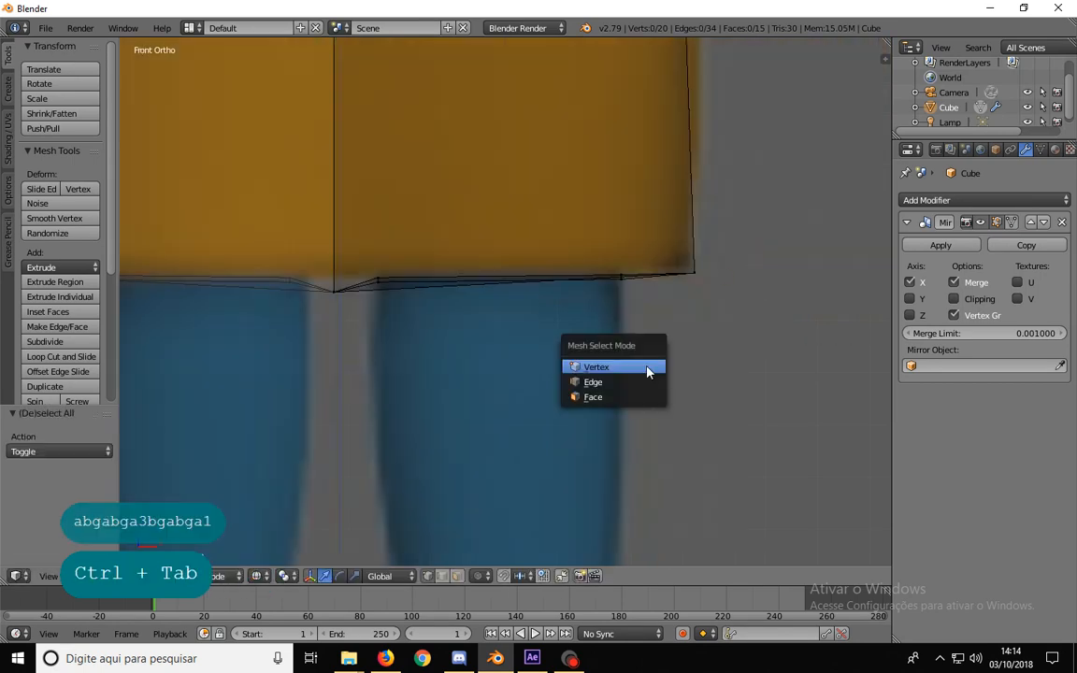
click(623, 396)
middle_drag(603, 405, 552, 334)
right_click(552, 334)
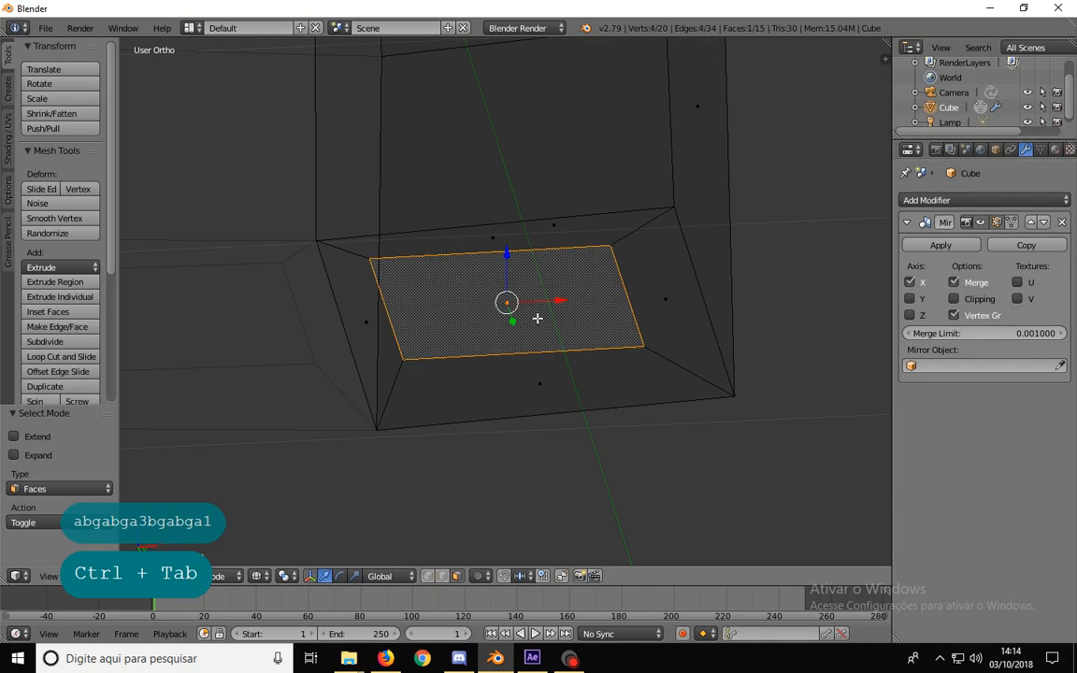
key(KP_1)
shift+middle_drag(514, 404, 499, 286)
scroll(497, 274, down, 3)
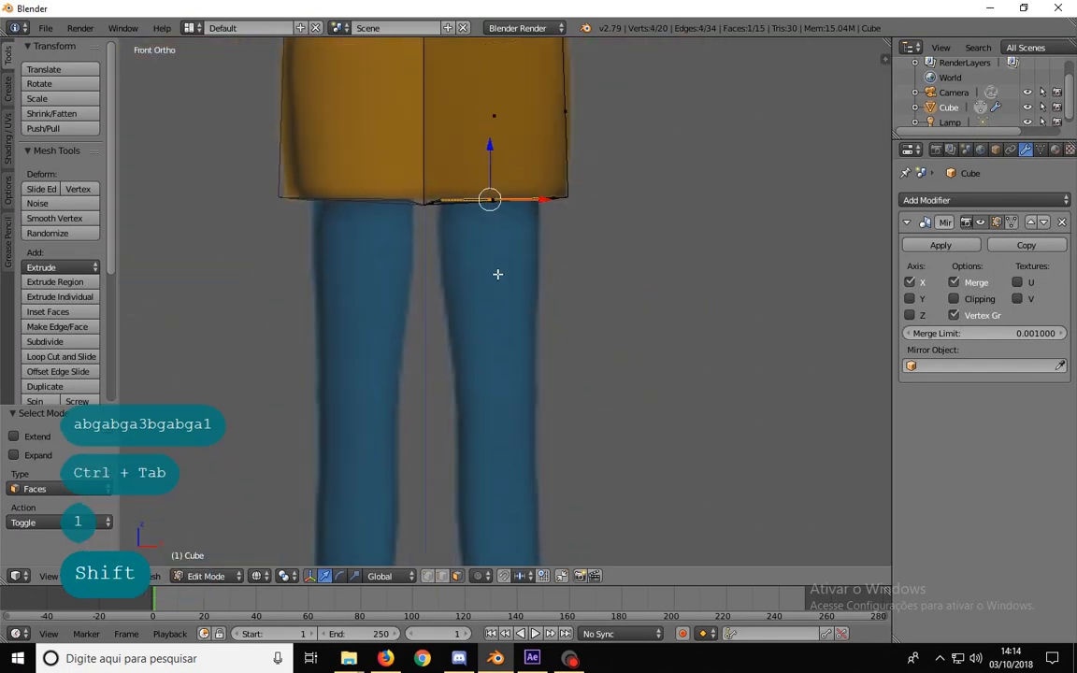
shift+middle_drag(535, 362, 546, 296)
key(e)
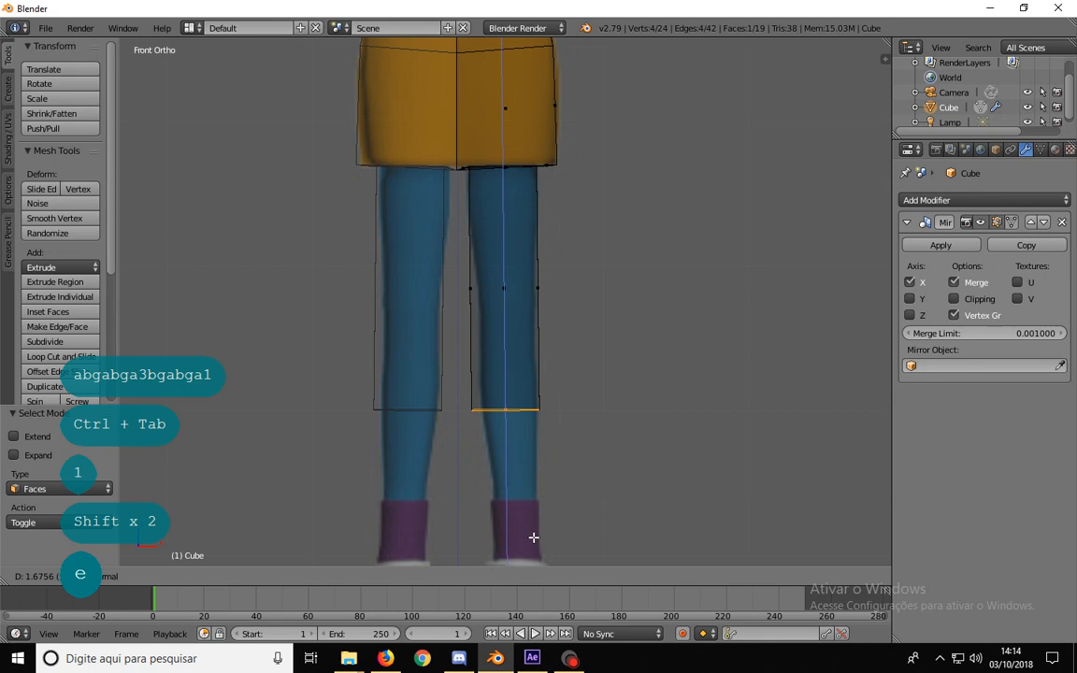
click(537, 459)
- Move the leg's end face down about 0.843 and outward about 0.067 to the top of the sock
shift+middle_drag(538, 449, 556, 354)
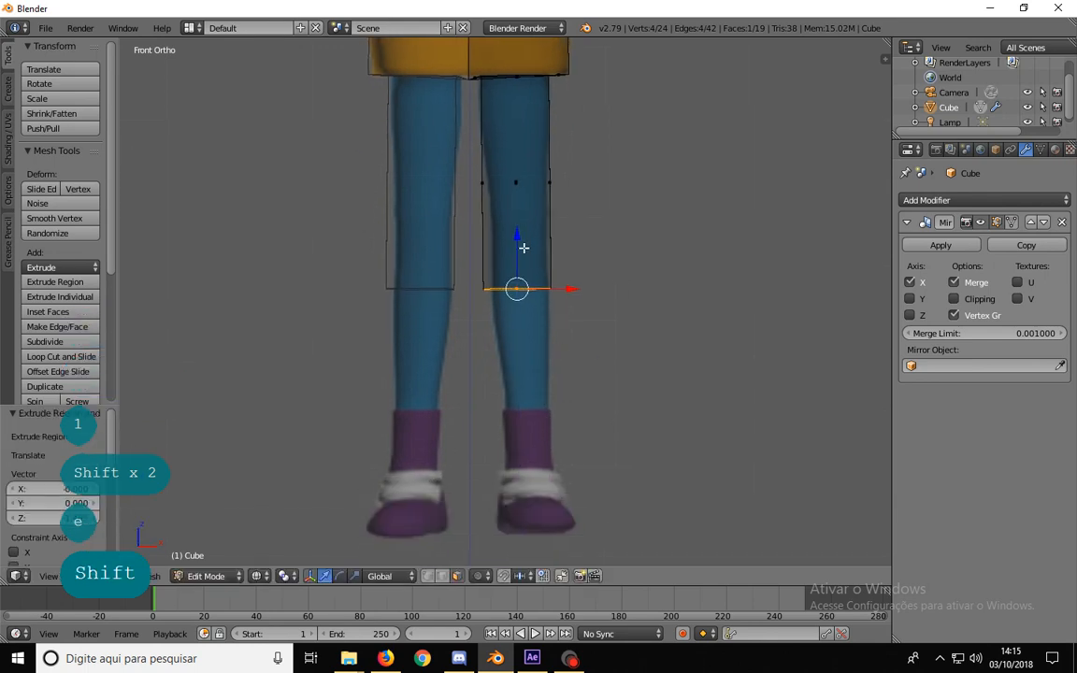
key(g)
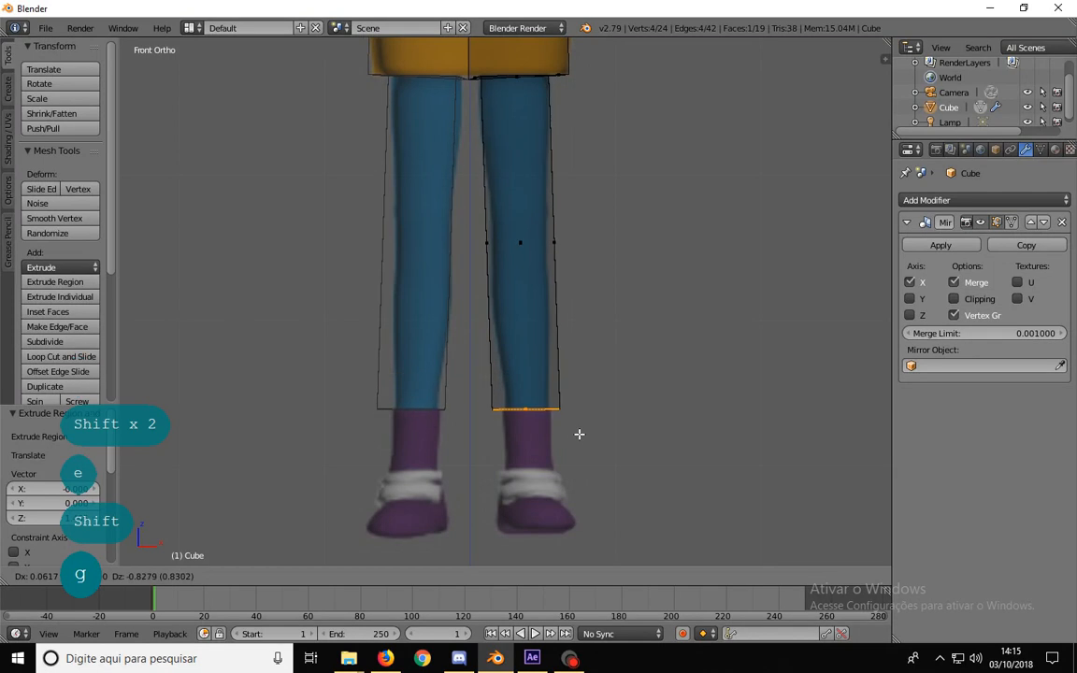
click(578, 437)
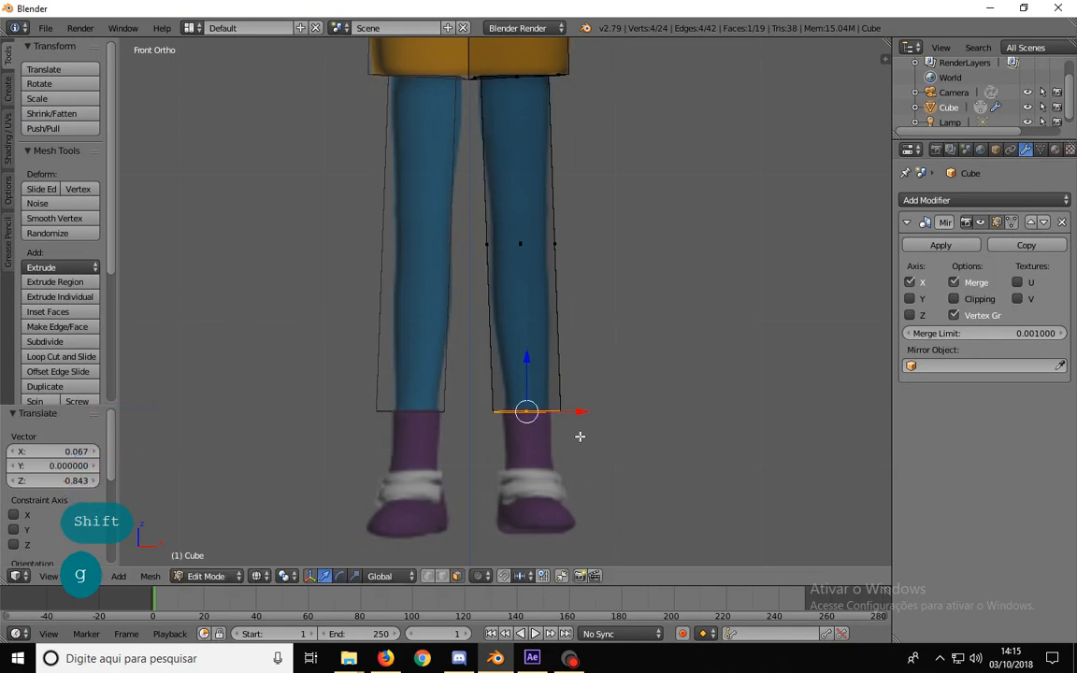
- Switch to vertex selection and move the outer vertices of the leg's lower end inward to the ankle's outer edge
key(ctrl+Tab)
click(555, 418)
key(a)
drag(577, 437, 553, 407)
key(g)
click(529, 395)
key(a)
- Move the inner vertices of the leg's lower end outward about 0.087 to the ankle's inner edge
key(b)
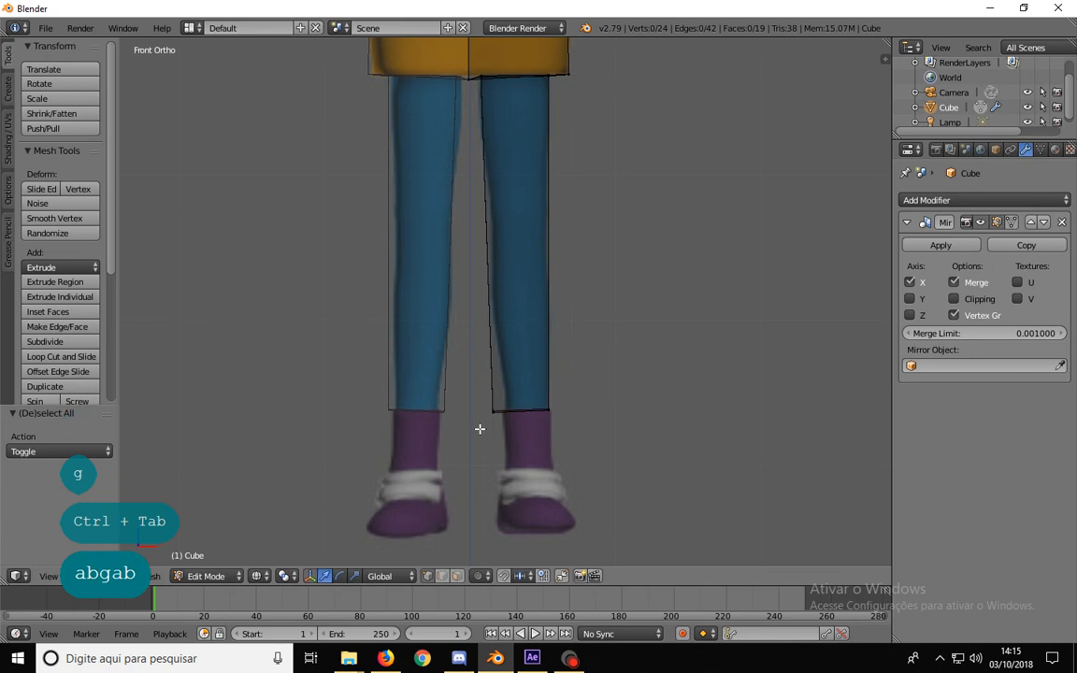
drag(480, 428, 505, 402)
key(g)
click(520, 401)
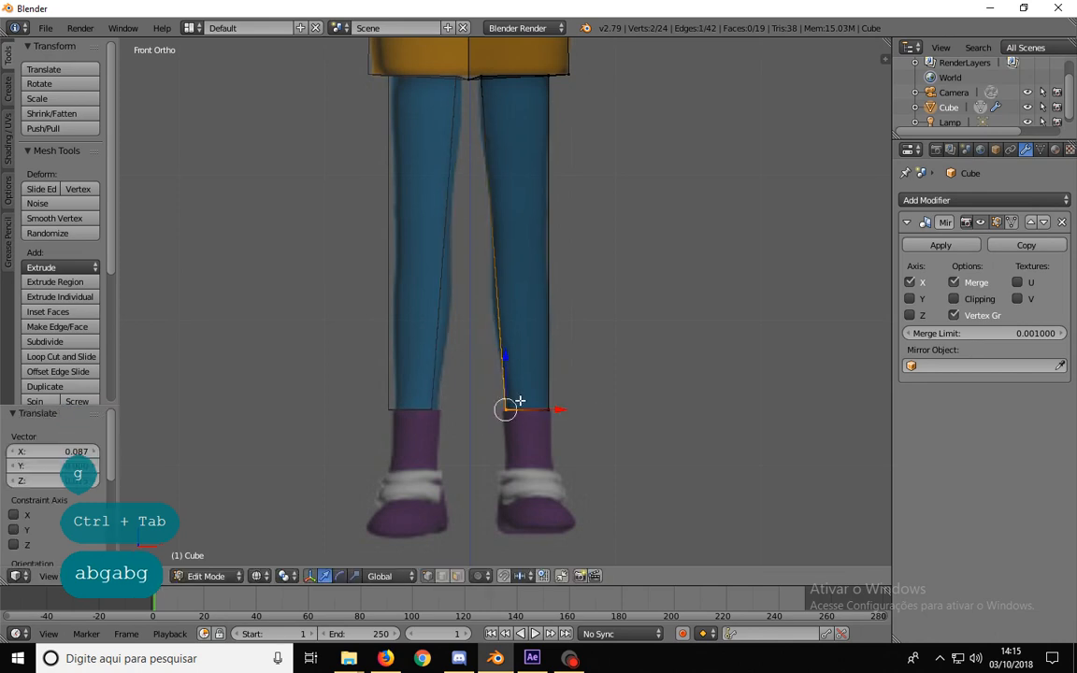
key(a)
- In the side view, move the rear ankle vertices forward about 0.144 to match the back of the reference ankle
key(KP_3)
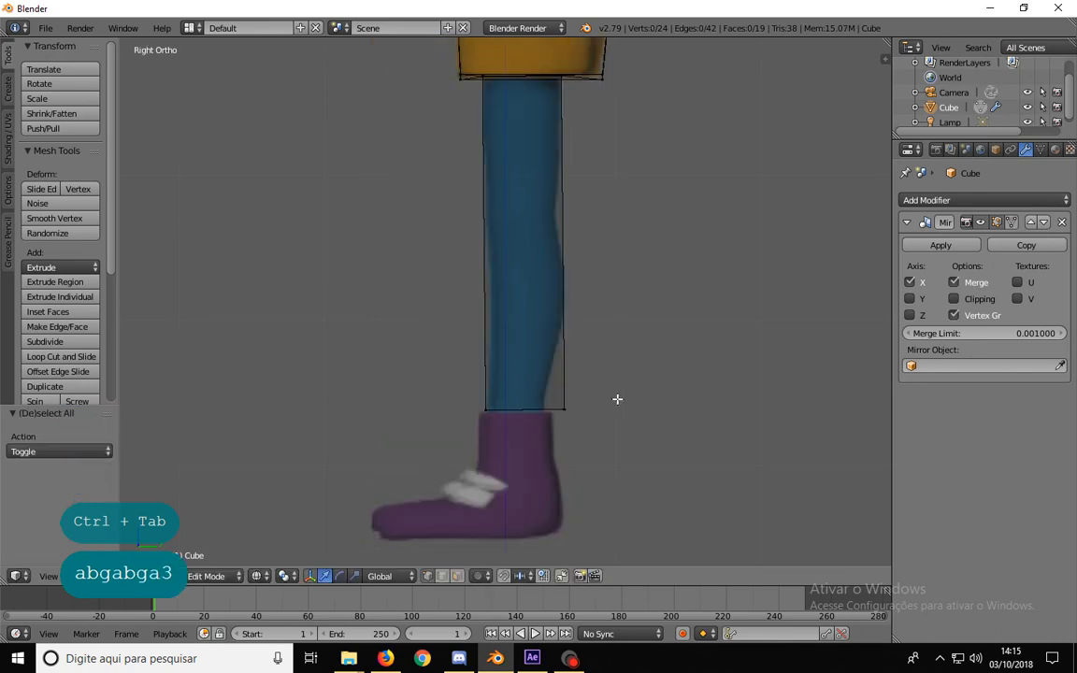
key(b)
drag(647, 463, 552, 393)
key(g)
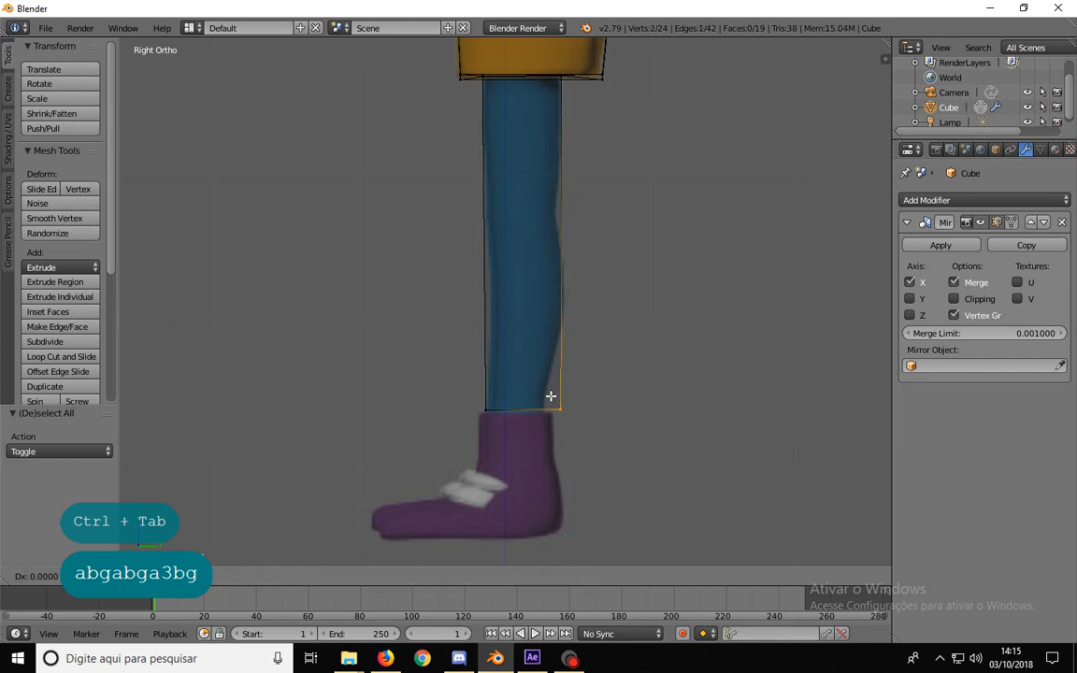
click(542, 407)
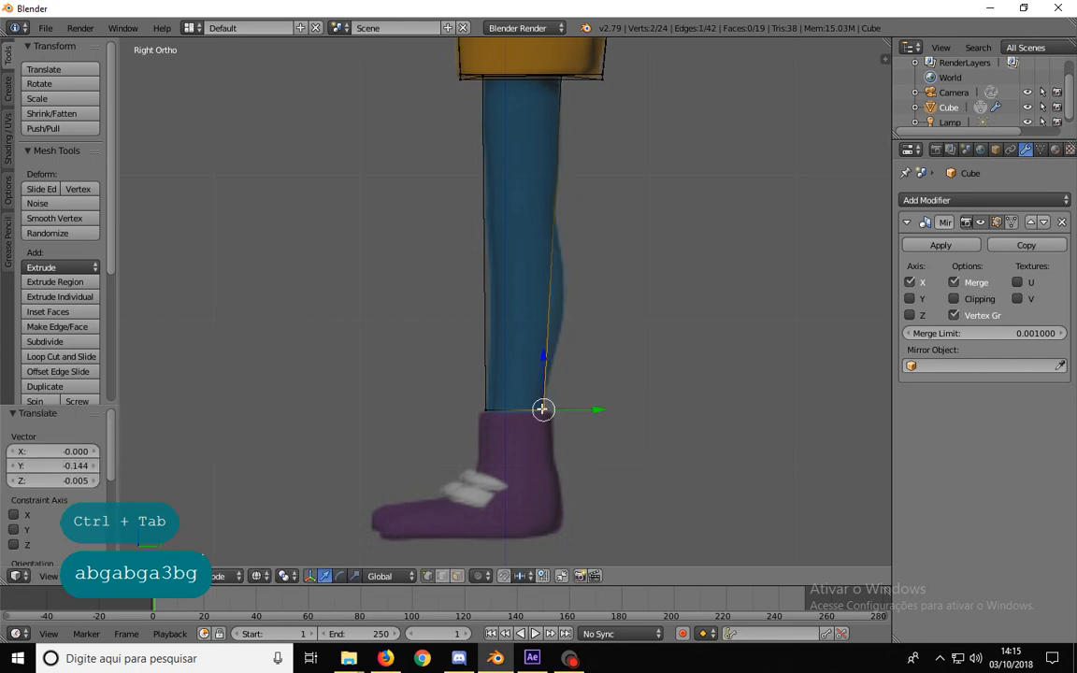
key(a)
- Nudge the front ankle vertices slightly backward to match the side reference and return to the front view of the legs
key(b)
drag(481, 445, 485, 408)
key(g)
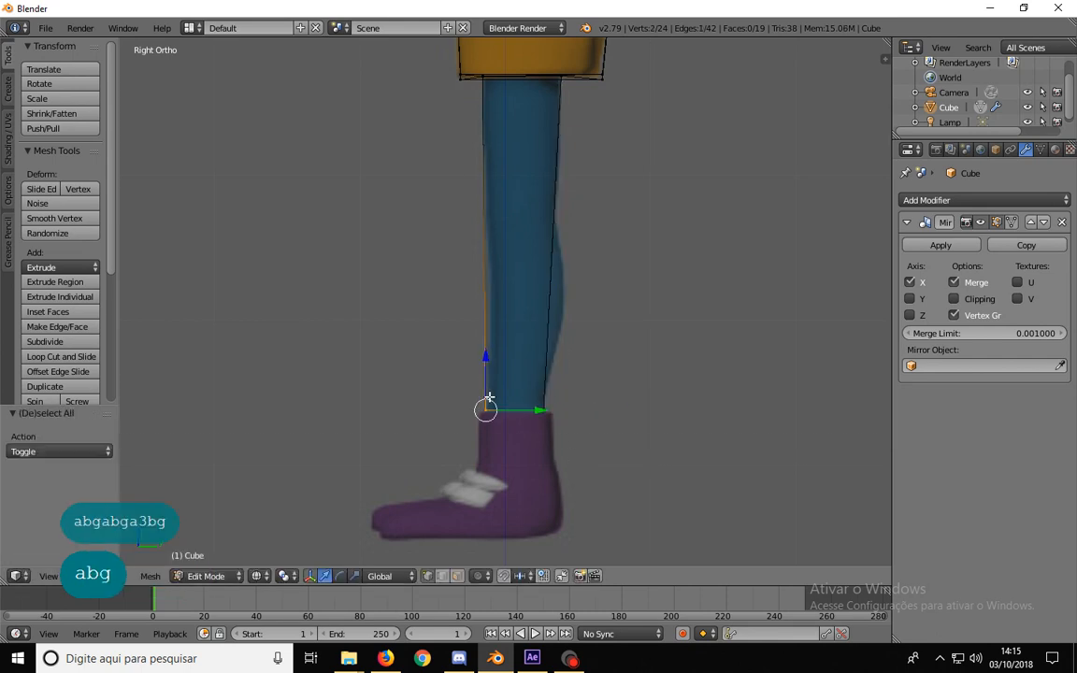
click(491, 409)
key(a)
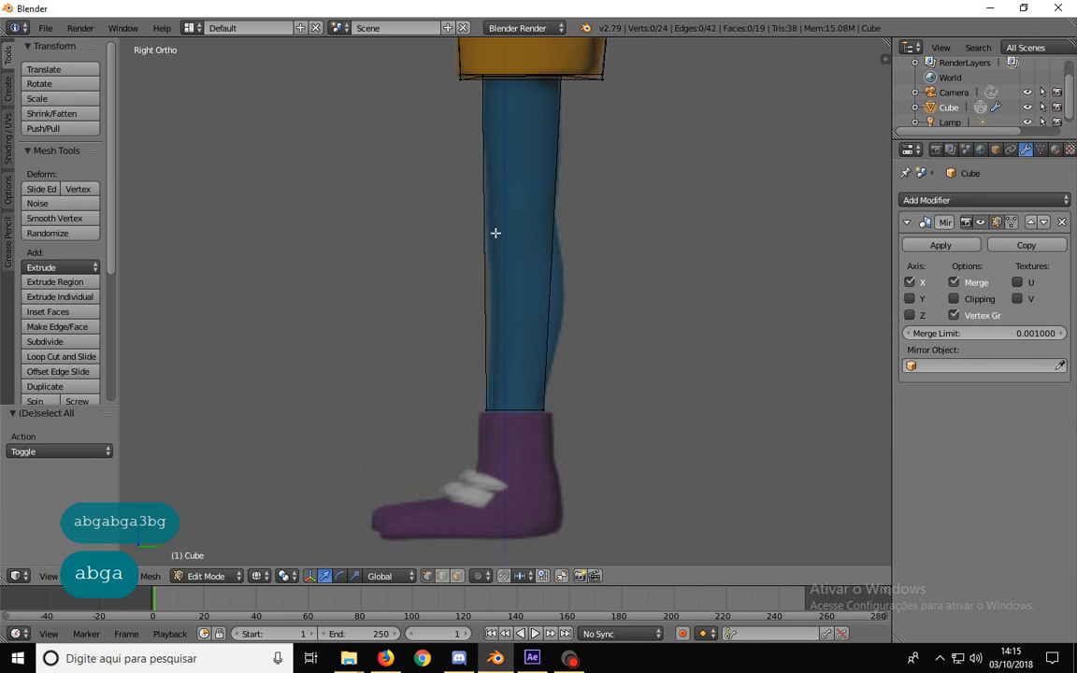
key(1)
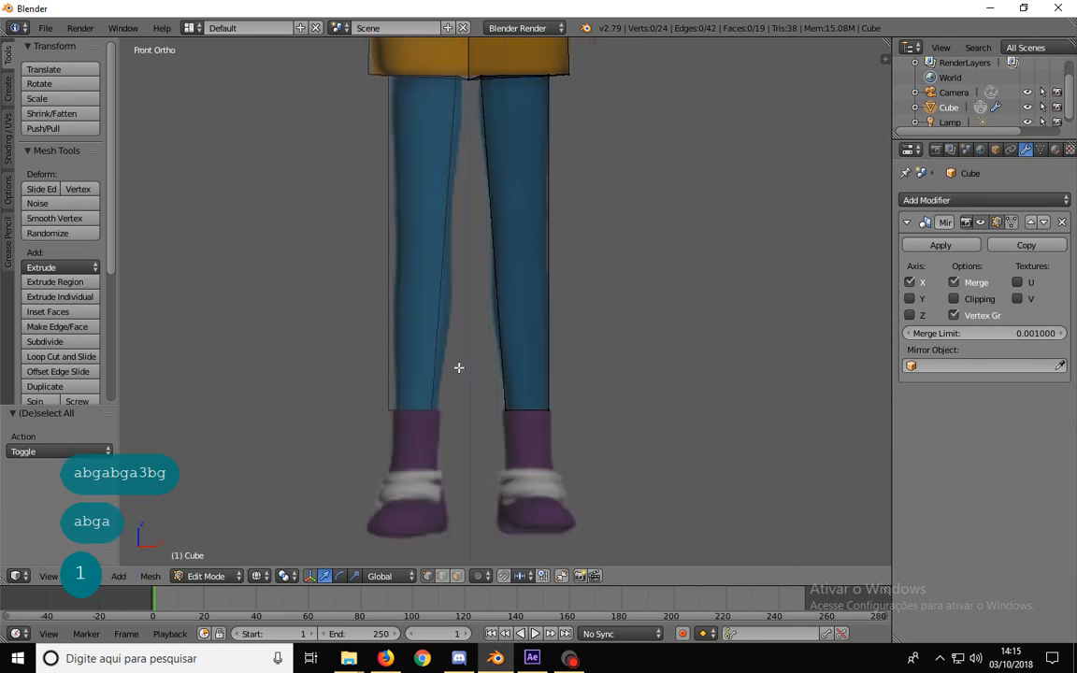
shift+middle_drag(507, 292, 480, 338)
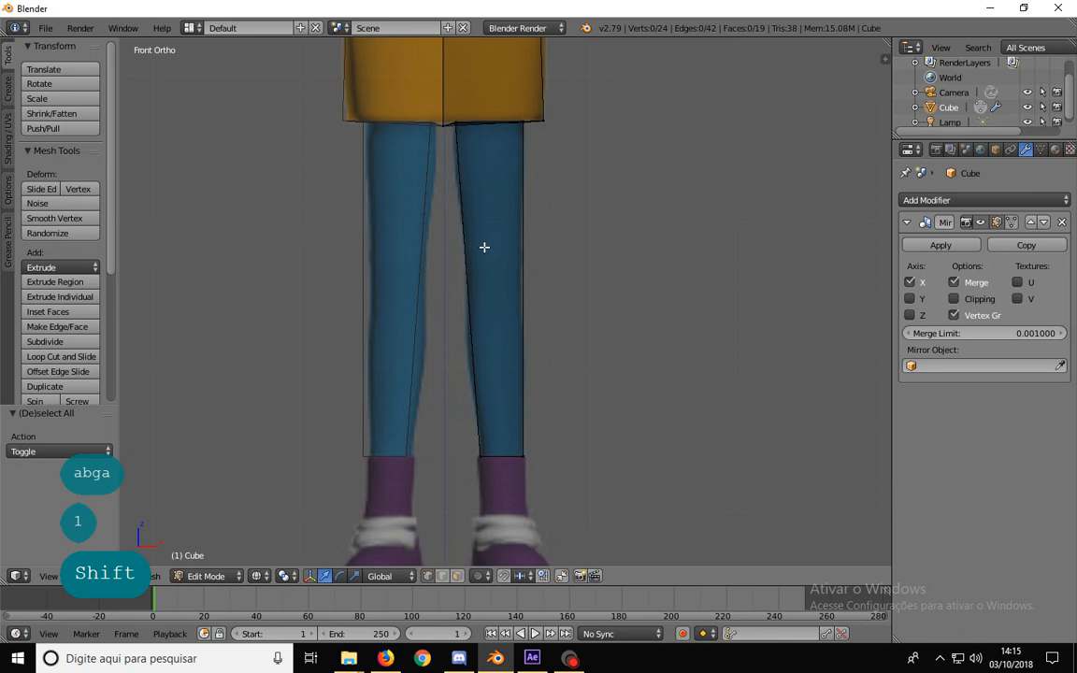
- Examine the shape of both legs in wireframe and against the front reference
mouse_move(485, 248)
shift+middle_down()
mouse_move(484, 266)
mouse_move(396, 269)
mouse_move(593, 267)
mouse_move(421, 266)
mouse_move(502, 271)
shift+middle_up()
scroll(484, 273, up, 1)
key(z)
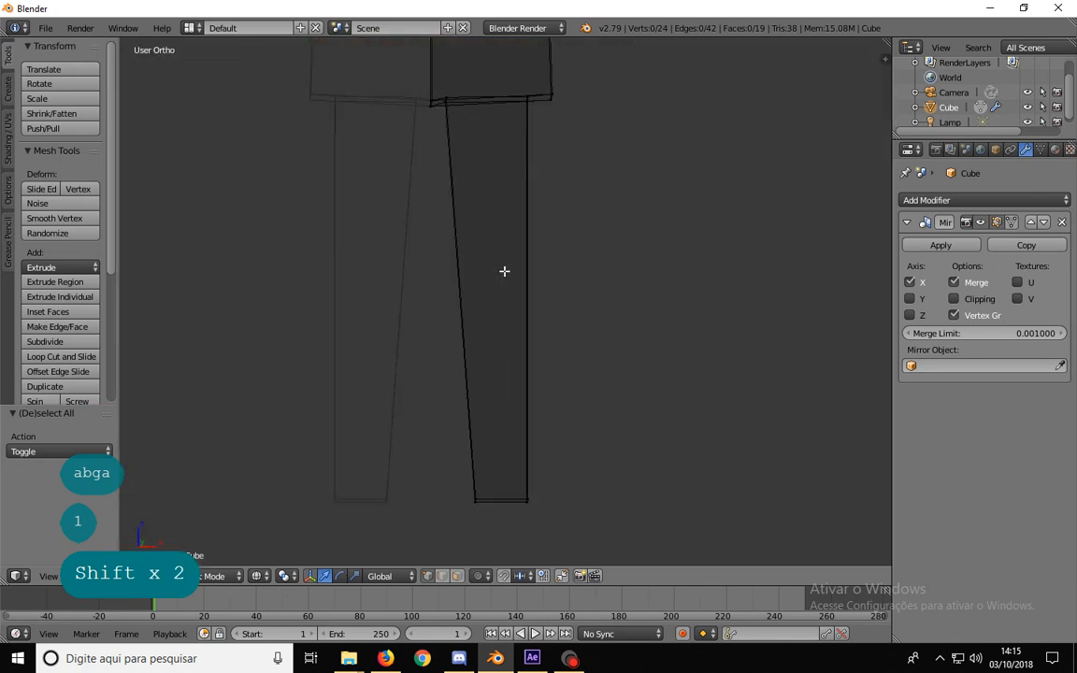
key(z)
key(KP_1)
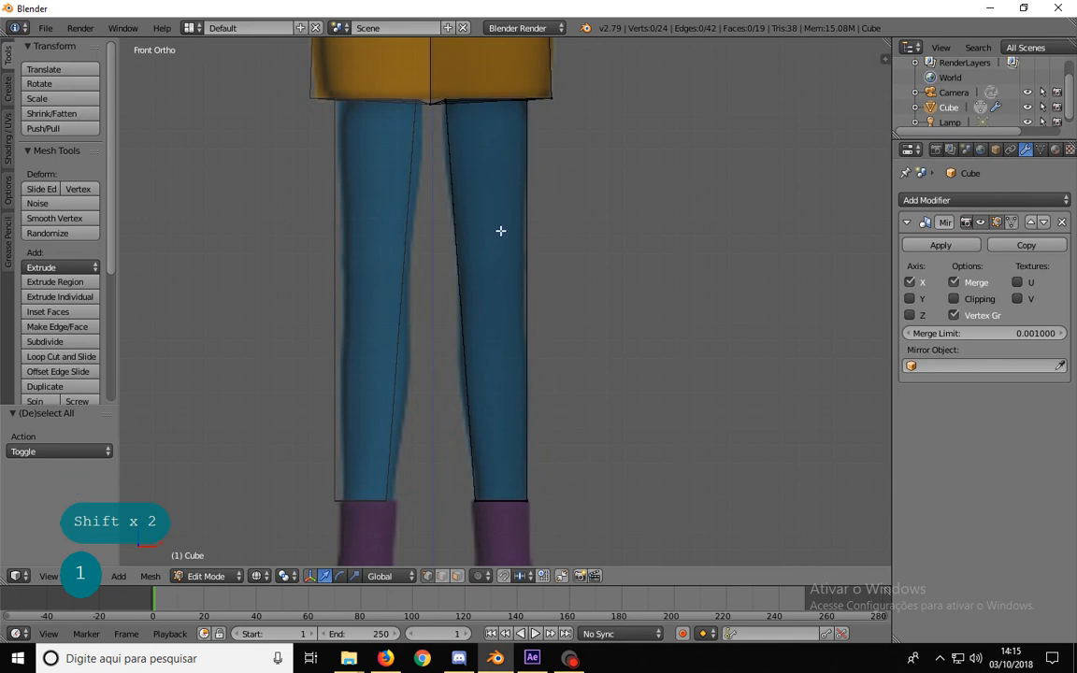
scroll(500, 230, down, 5)
shift+scroll(476, 253, up, 3)
shift+scroll(500, 293, down, 2)
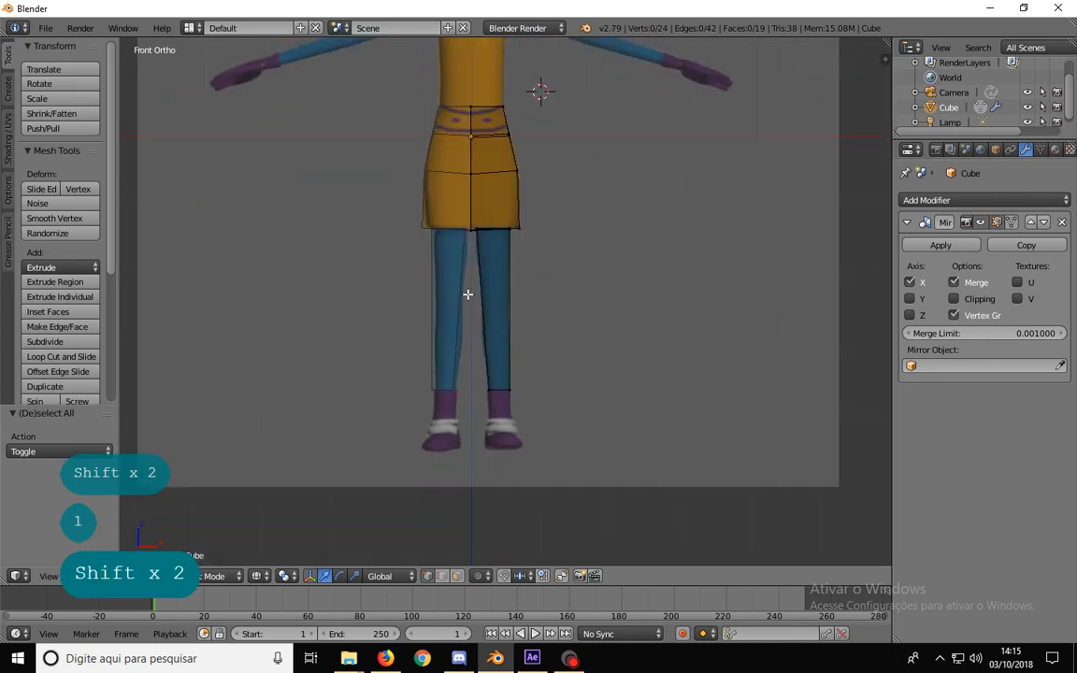
scroll(498, 368, up, 5)
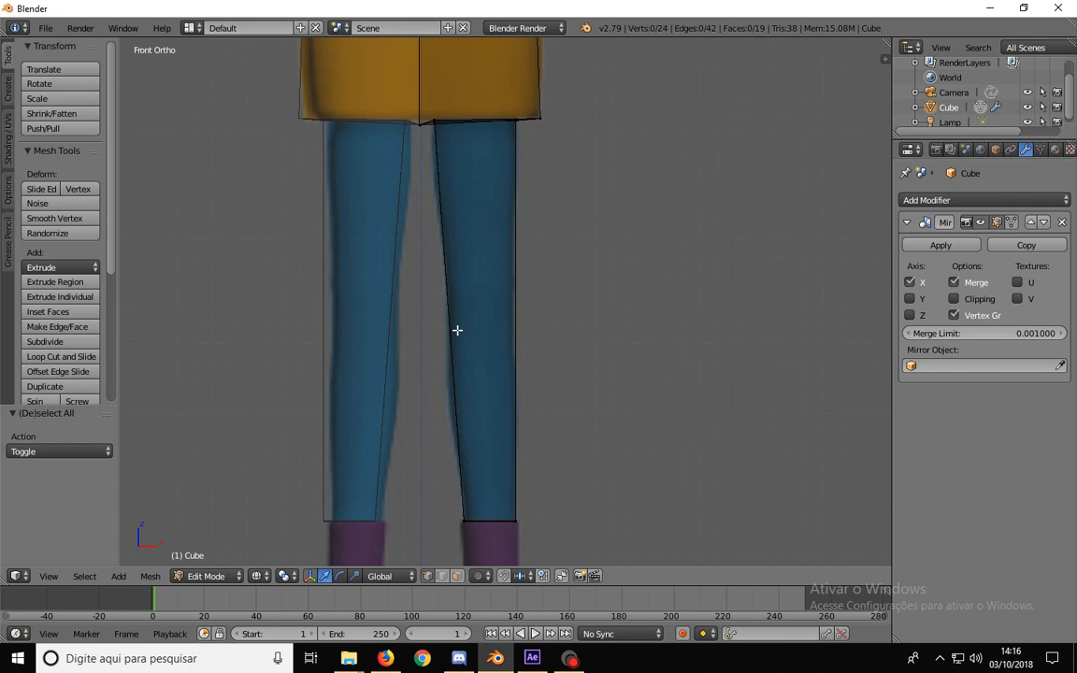
- Add three closely spaced edge loops around the leg at the knee
key(ctrl+r)
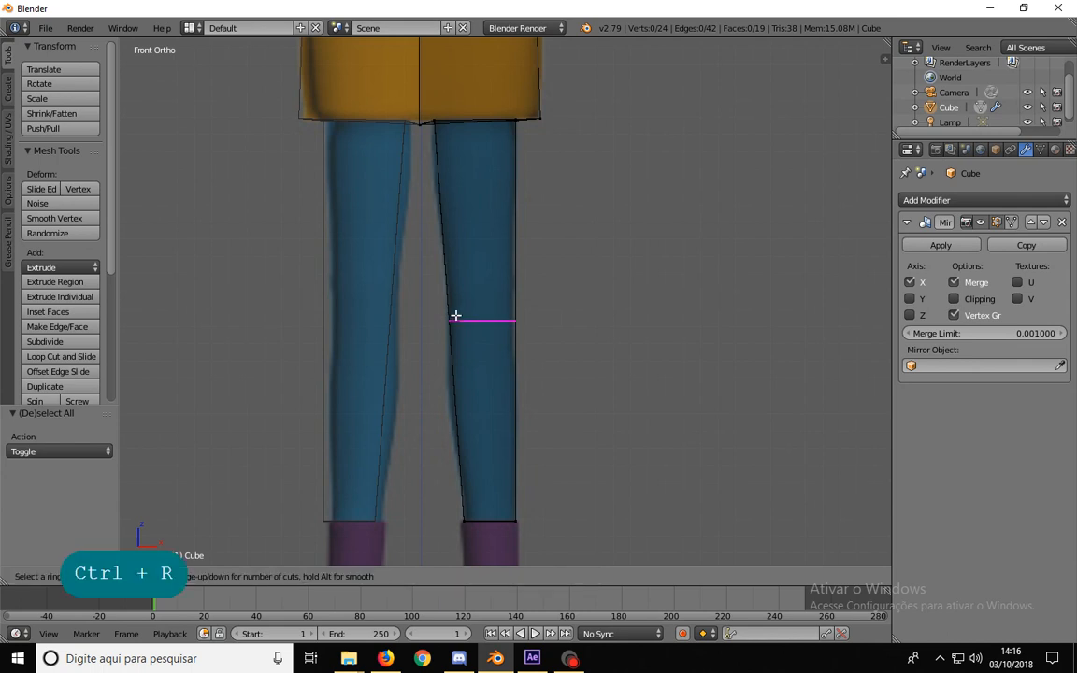
click(454, 313)
click(451, 293)
key(ctrl+r)
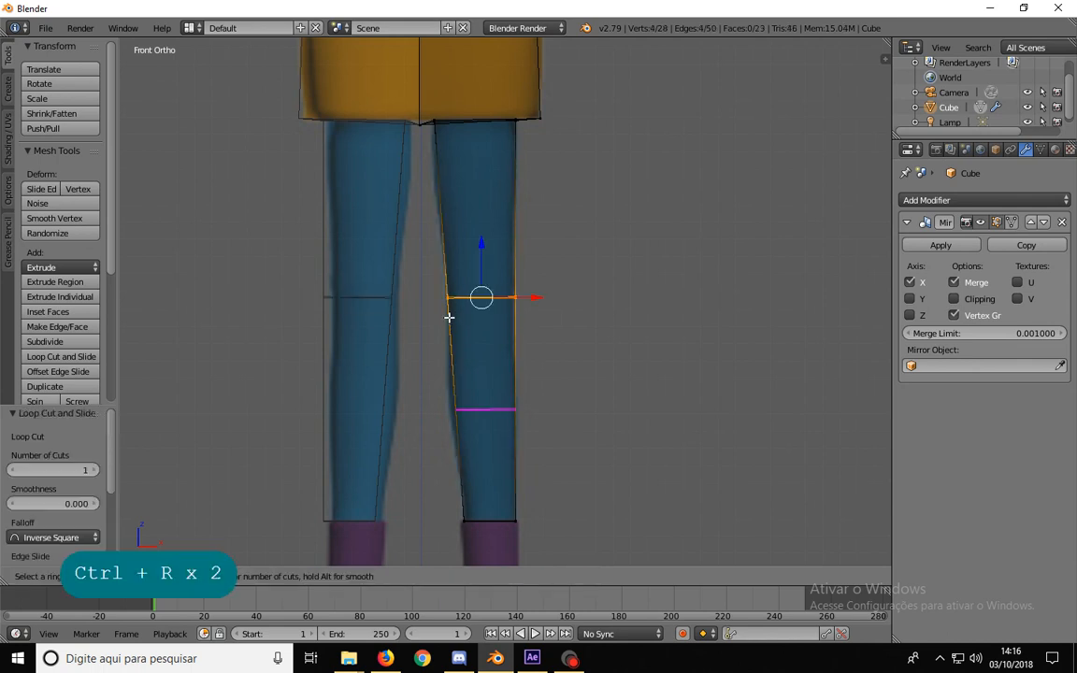
click(449, 312)
click(445, 222)
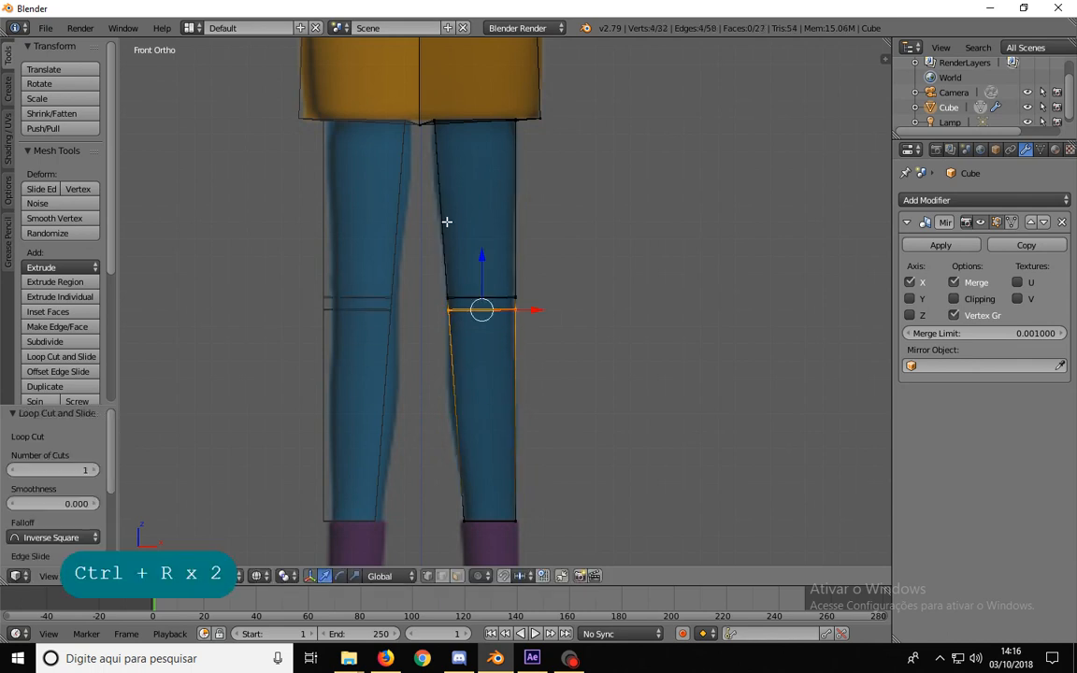
key(ctrl+r)
click(450, 326)
right_click(451, 325)
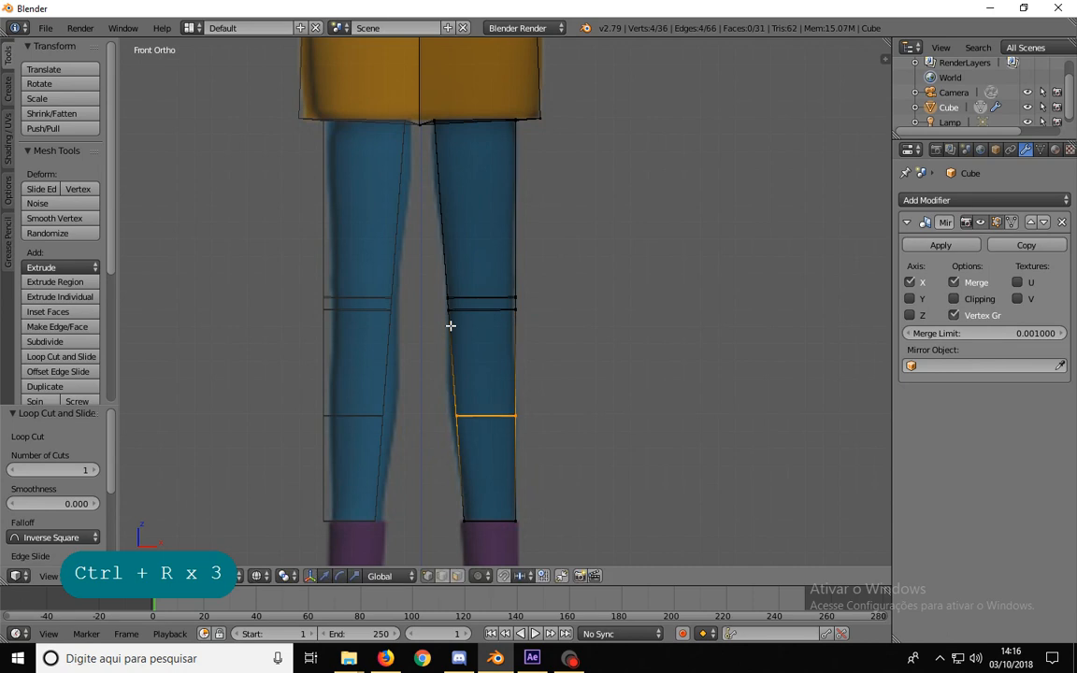
click(443, 235)
- In the side view, select the three knee loops and move them up about 0.14 to the reference's knee height
key(KP_3)
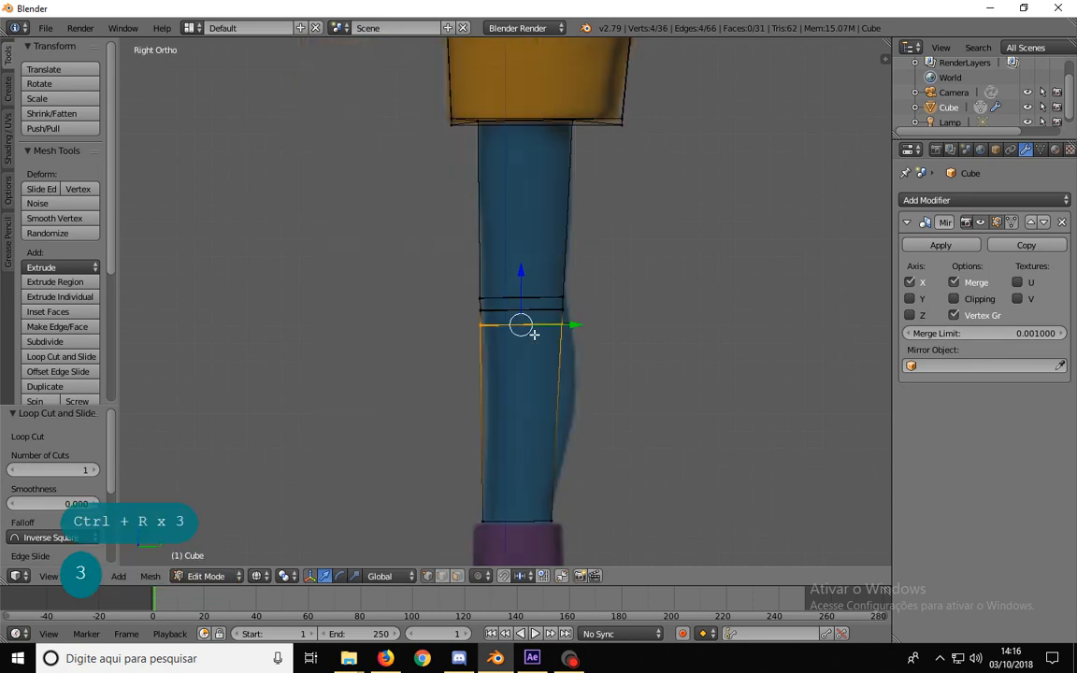
shift+middle_drag(545, 327, 499, 325)
scroll(501, 324, up, 2)
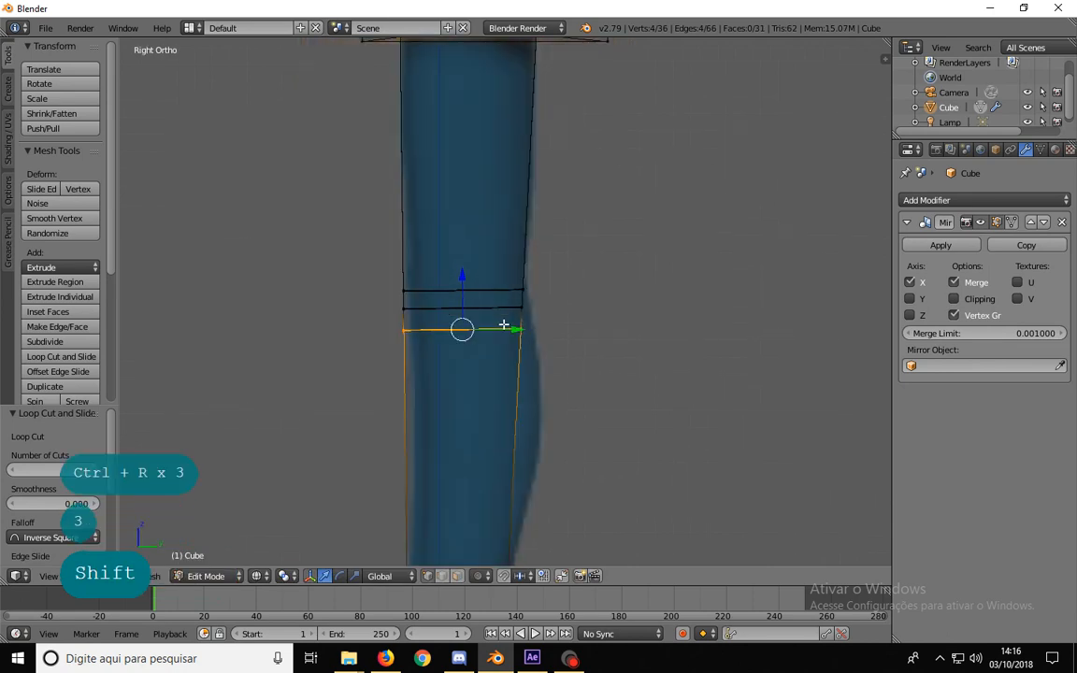
key(a)
key(b)
drag(588, 380, 386, 267)
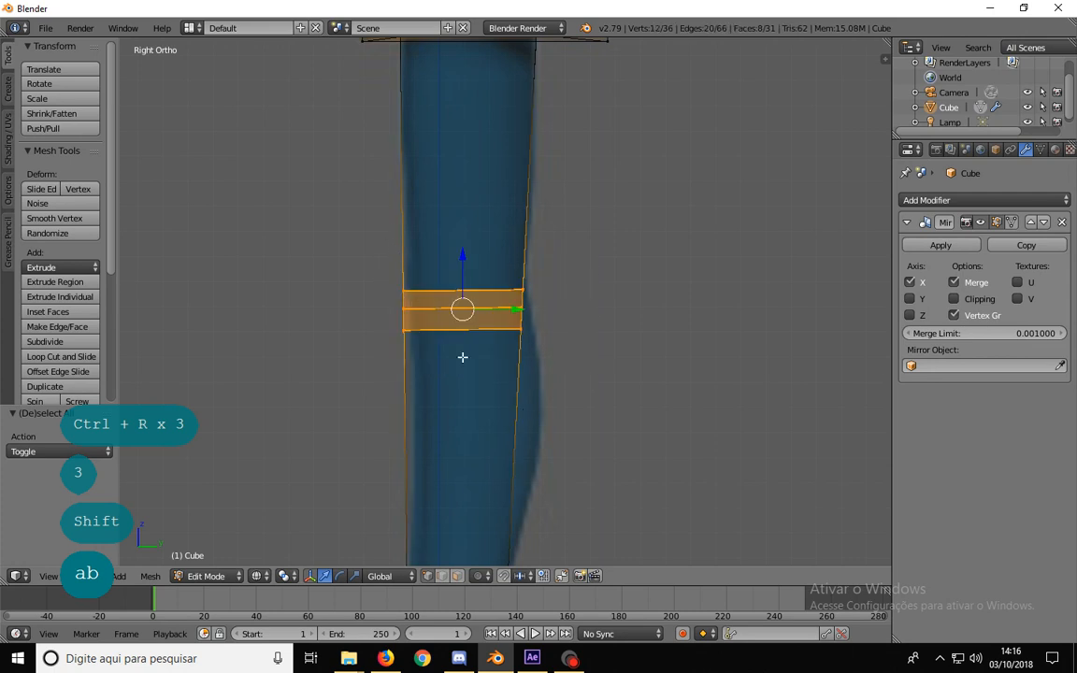
key(g)
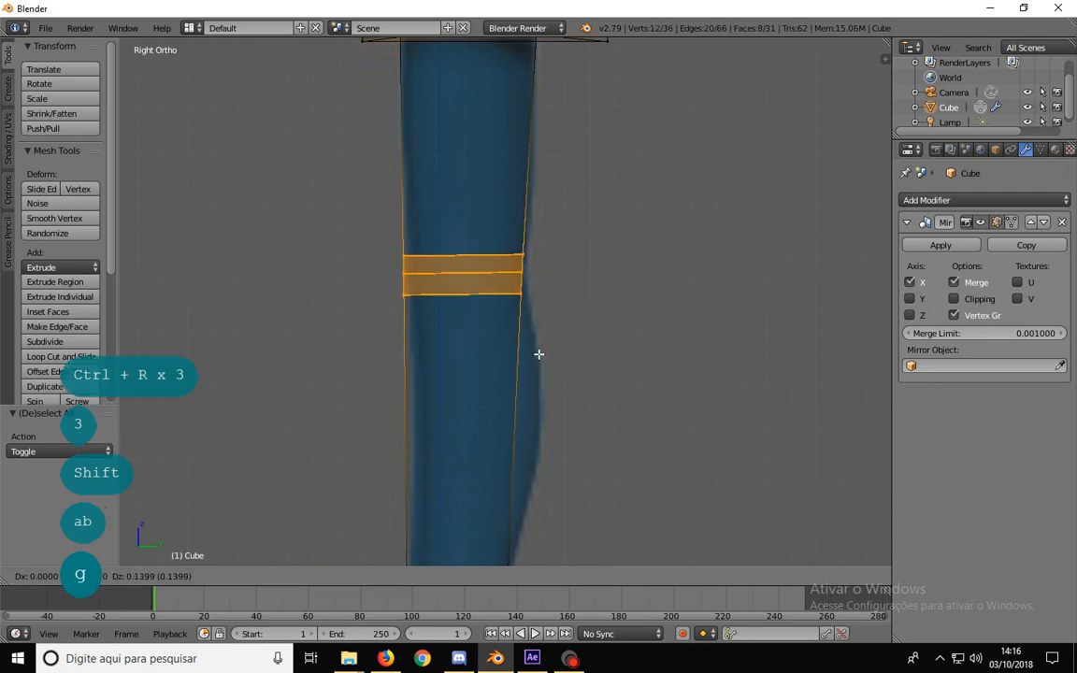
click(541, 353)
- Move the rear vertices of the lower and upper knee loops slightly backward to form the hollow behind the knee
key(a)
key(b)
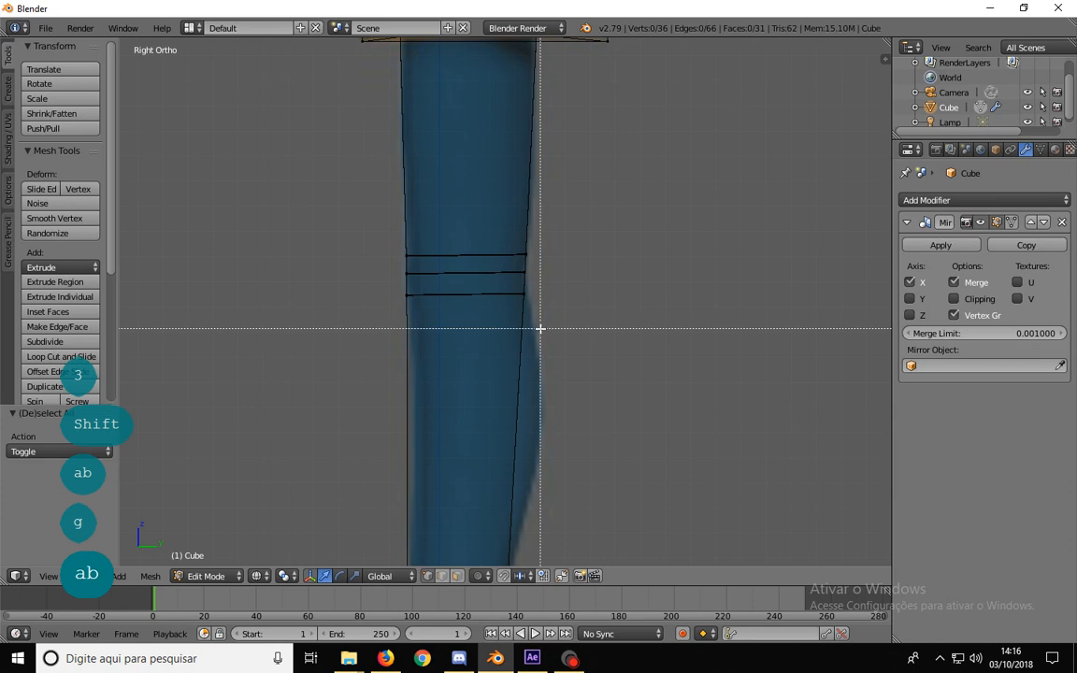
drag(539, 327, 504, 287)
key(g)
click(512, 288)
key(a)
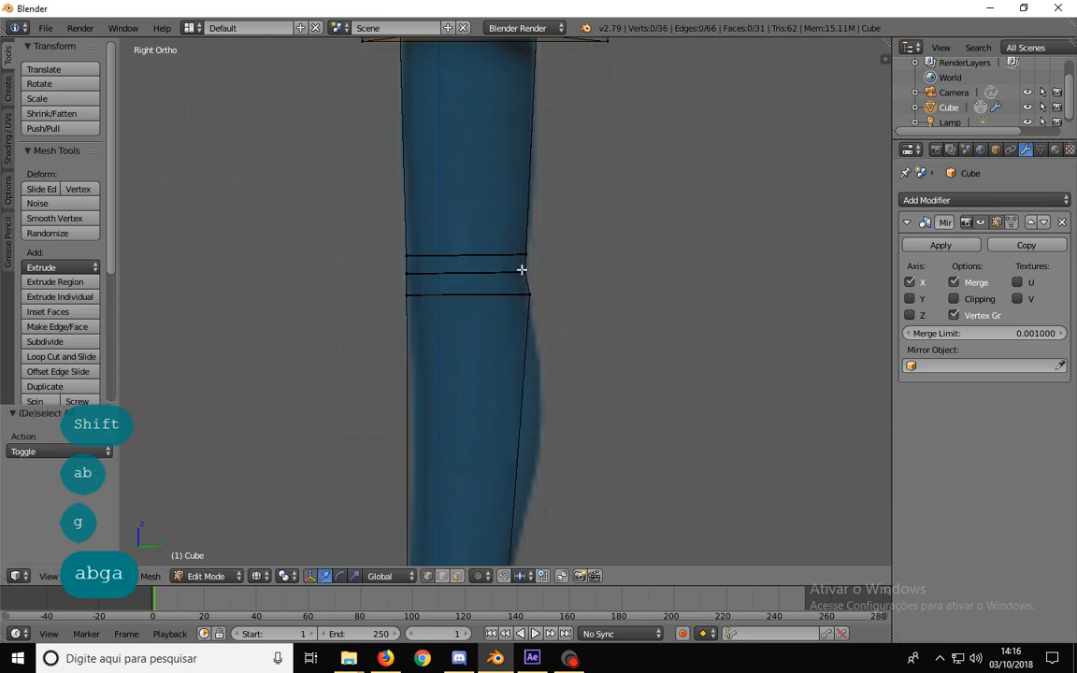
key(b)
drag(534, 238, 513, 277)
key(g)
click(521, 263)
- Move the front vertices of the middle knee loop forward about 0.021 to shape the kneecap
key(a)
key(b)
key(b)
drag(396, 265, 422, 286)
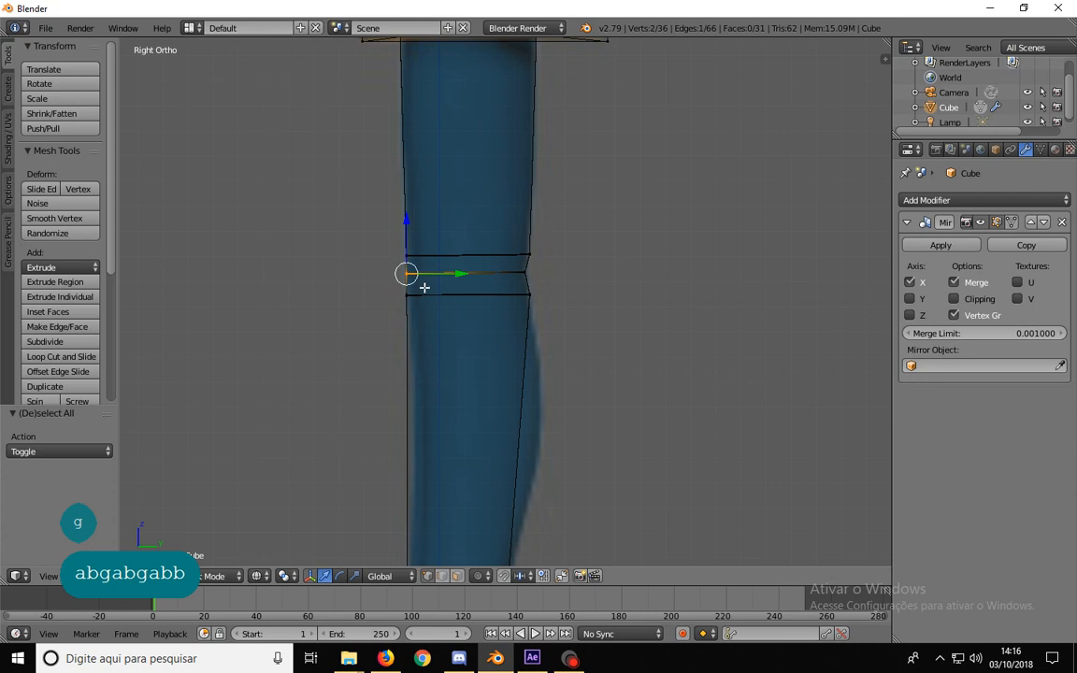
key(g)
click(419, 284)
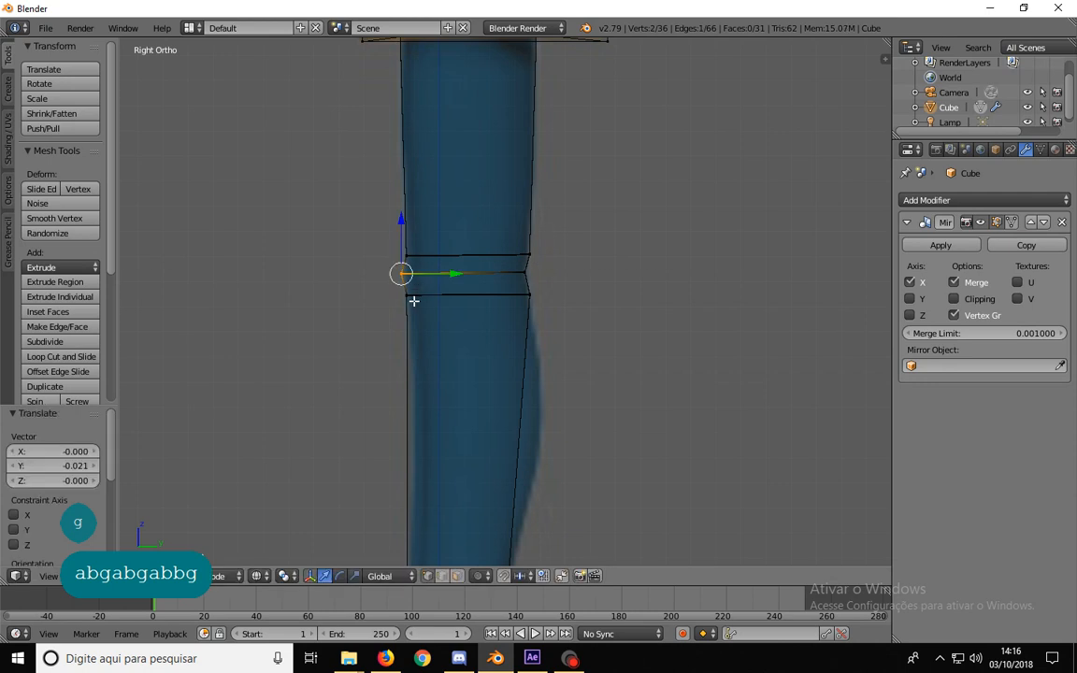
- Add an edge loop to the lower leg and slide it up to the widest part of the calf
shift+middle_drag(447, 394, 407, 312)
key(a)
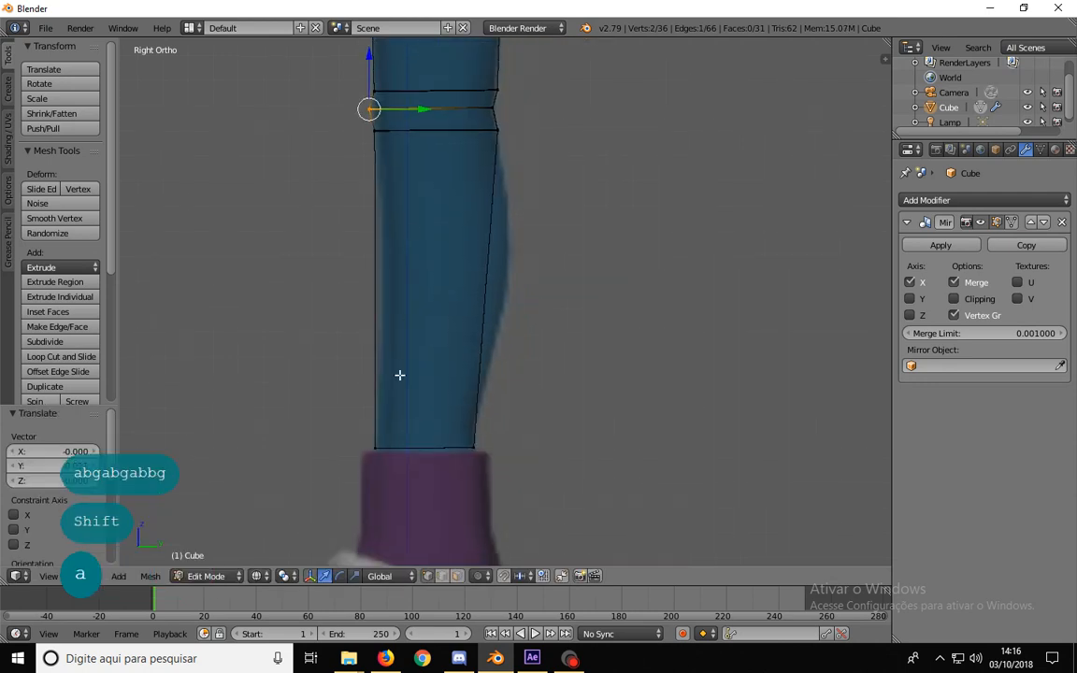
key(ctrl+r)
click(437, 293)
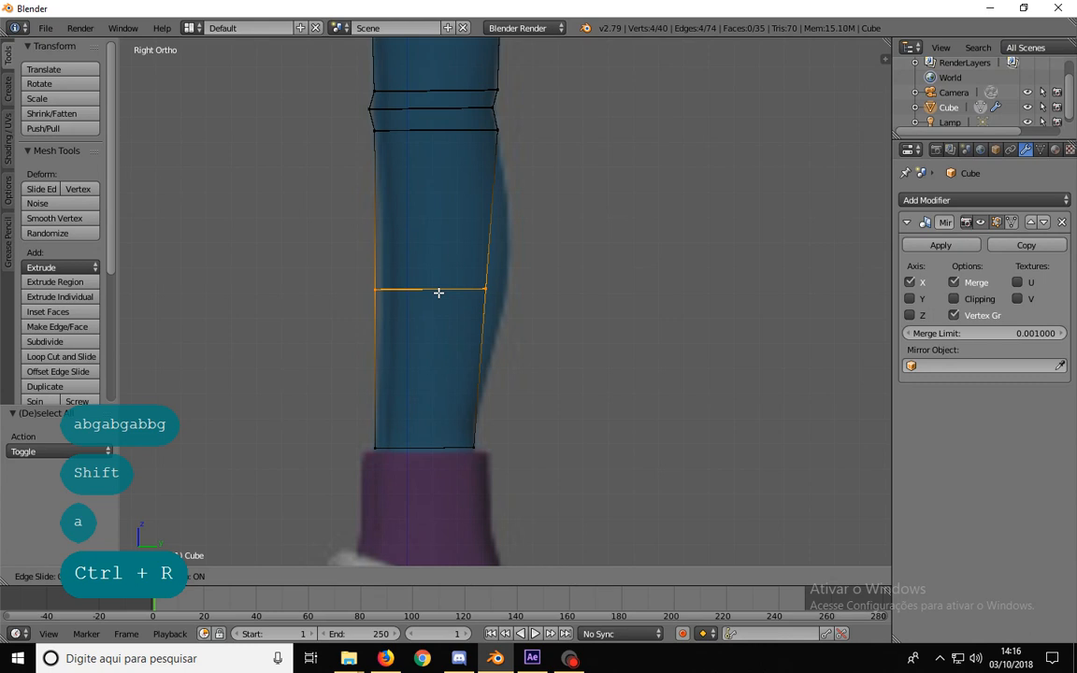
click(443, 253)
- Move the rear vertices of the calf loop backward to the bulge of the side reference's calf
key(a)
key(b)
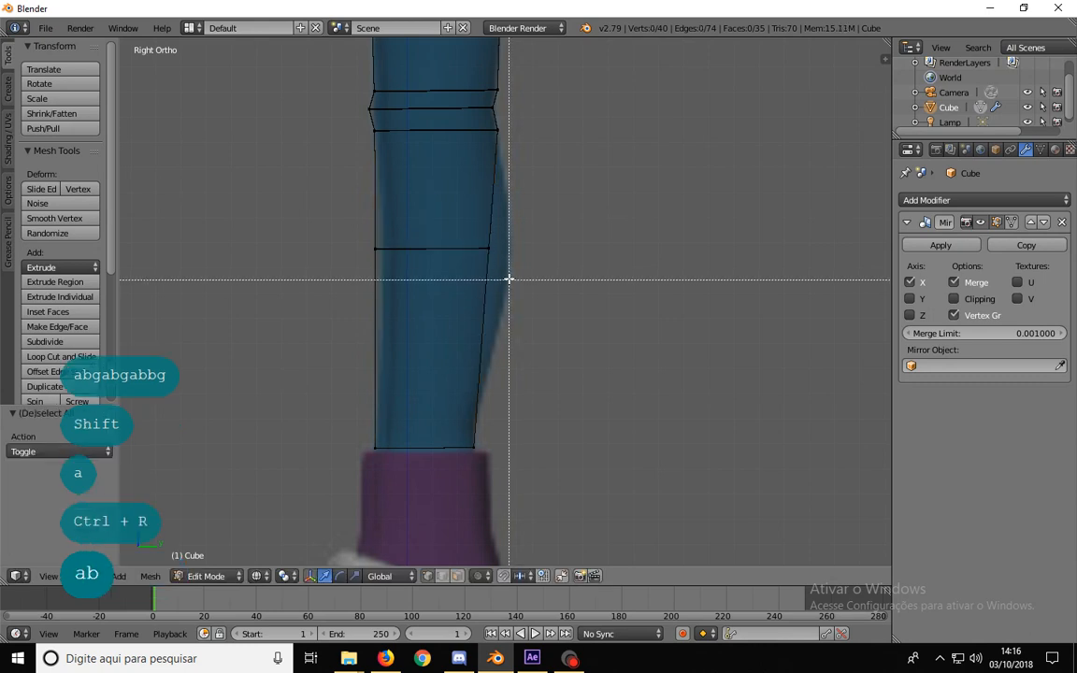
drag(507, 277, 475, 237)
key(g)
click(488, 236)
- Move the front vertices of the calf loop and the ankle slightly backward to match the shin in the side reference
key(a)
key(b)
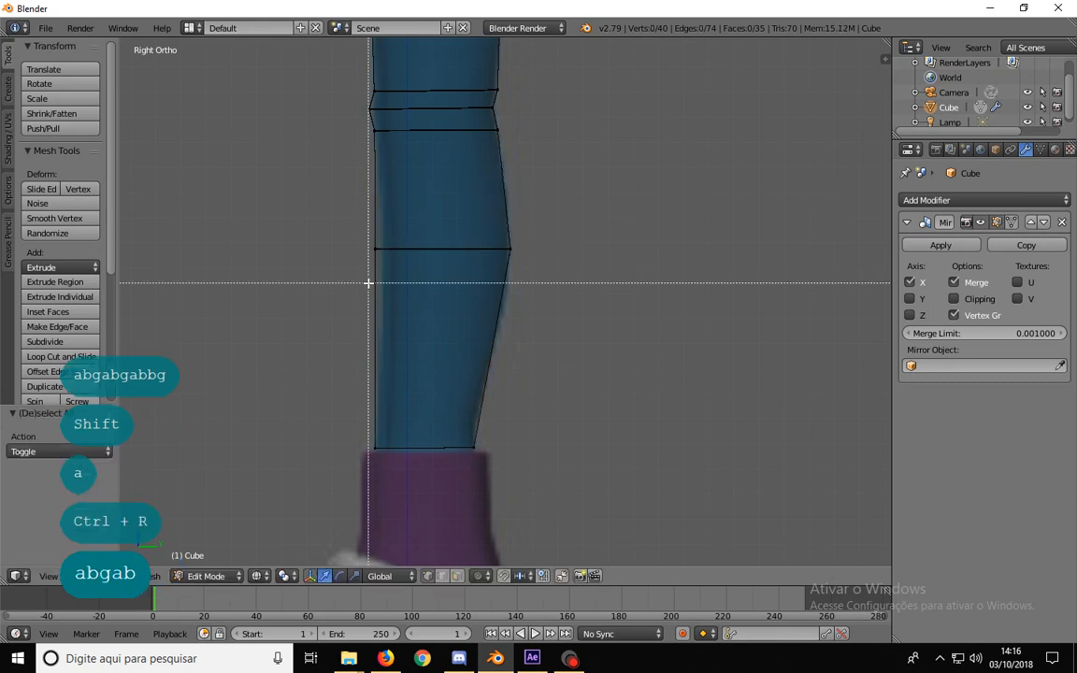
drag(354, 467, 401, 235)
key(g)
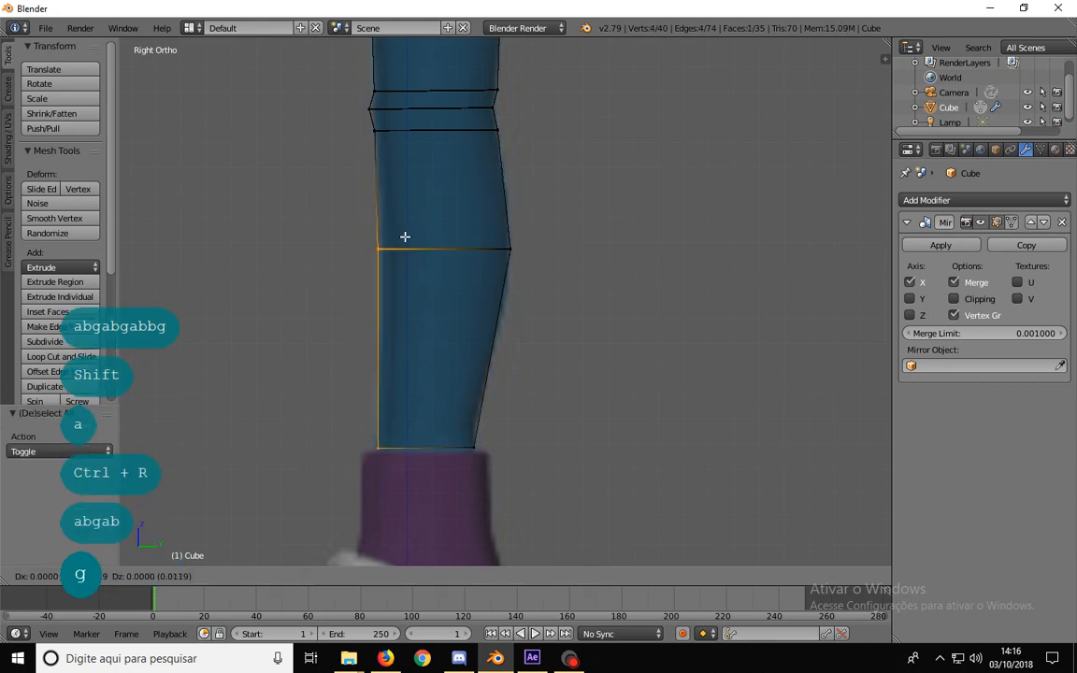
click(403, 235)
- In the front view, move the inner vertices of the calf loop toward the centre line to the reference's inner calf
key(1)
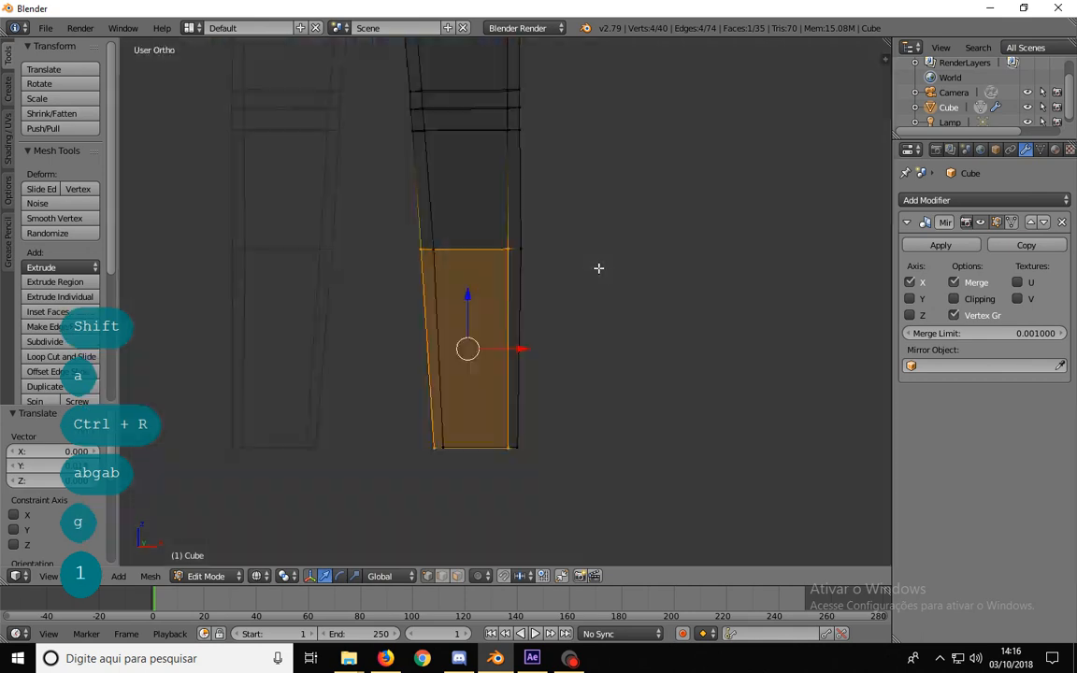
key(a)
key(b)
drag(427, 283, 446, 241)
key(g)
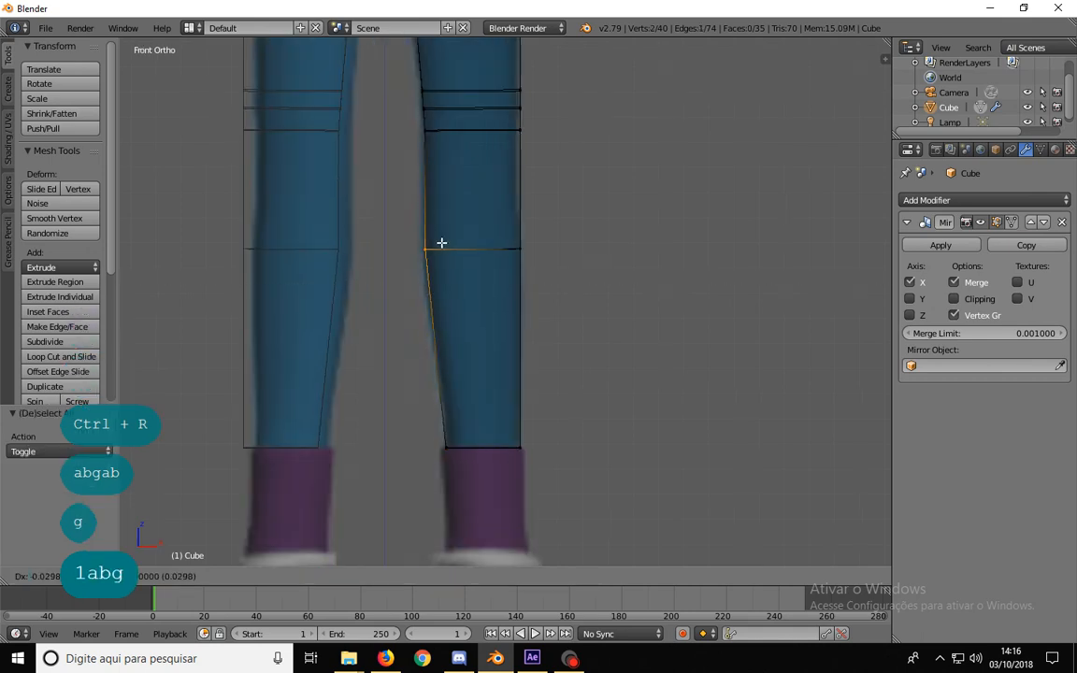
click(449, 248)
- Move the outer vertices of the calf loop slightly outward to the reference's outer calf edge
key(a)
key(b)
drag(540, 273, 506, 234)
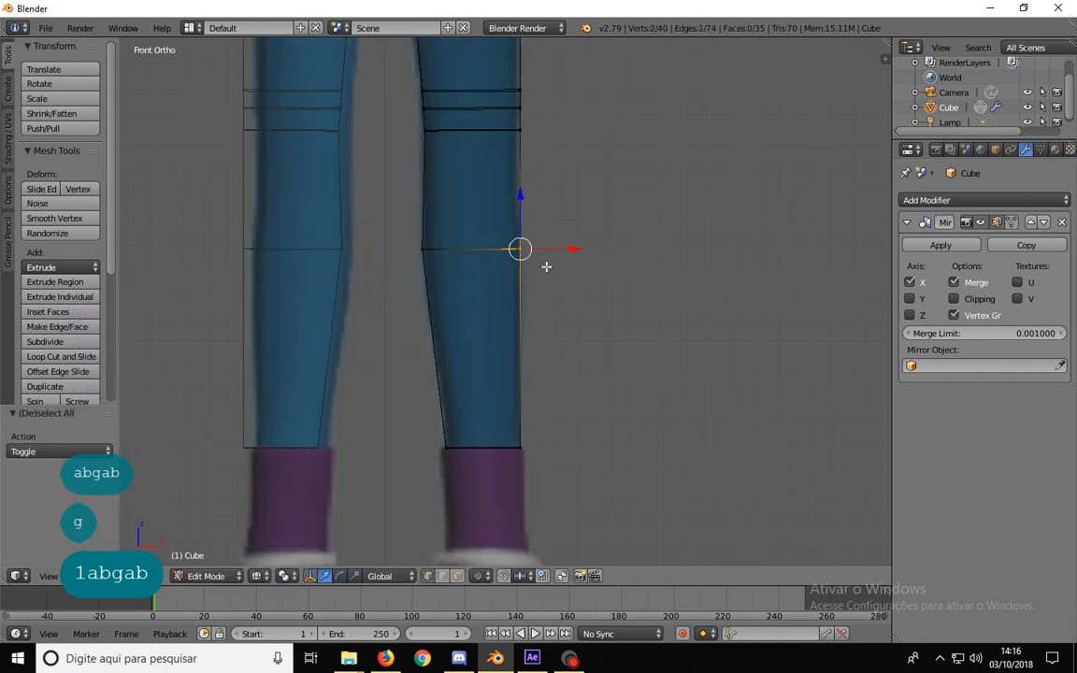
key(g)
click(550, 268)
key(a)
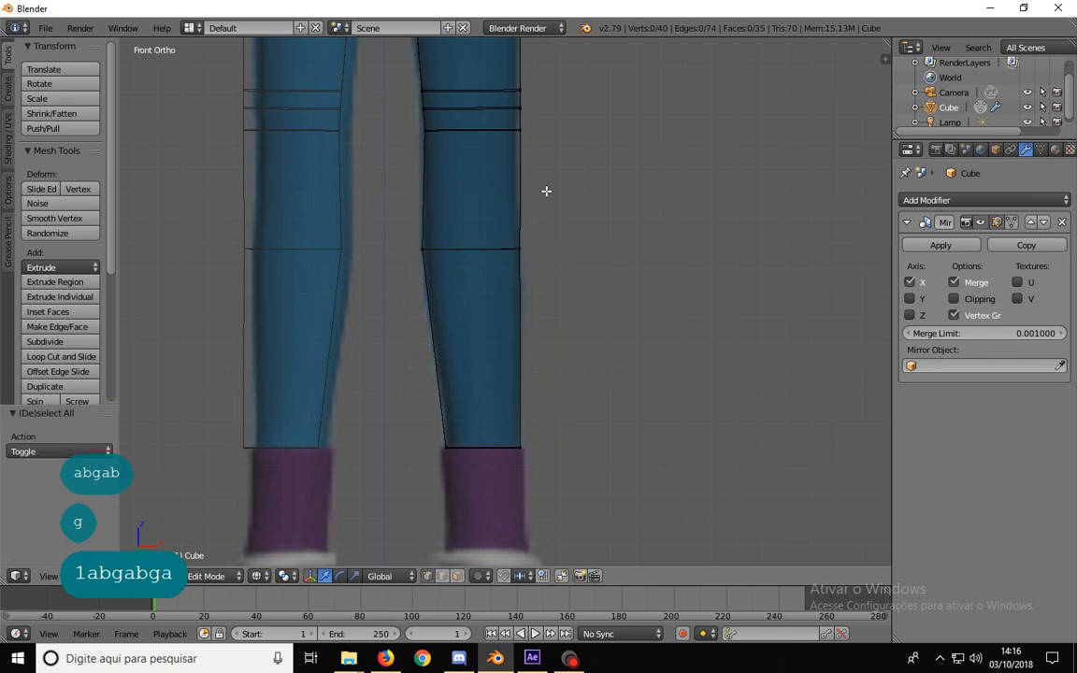
- Adjust the outer vertices of the three knee loops, leaving the middle loop protruding slightly beyond the other two
shift+scroll(548, 300, up, 3)
key(b)
key(g)
mouse_move(523, 259)
mouse_down()
mouse_move(514, 224)
mouse_move(527, 237)
mouse_up()
click(512, 249)
key(a)
key(b)
key(g)
click(512, 221)
key(a)
key(b)
key(g)
click(516, 232)
key(a)
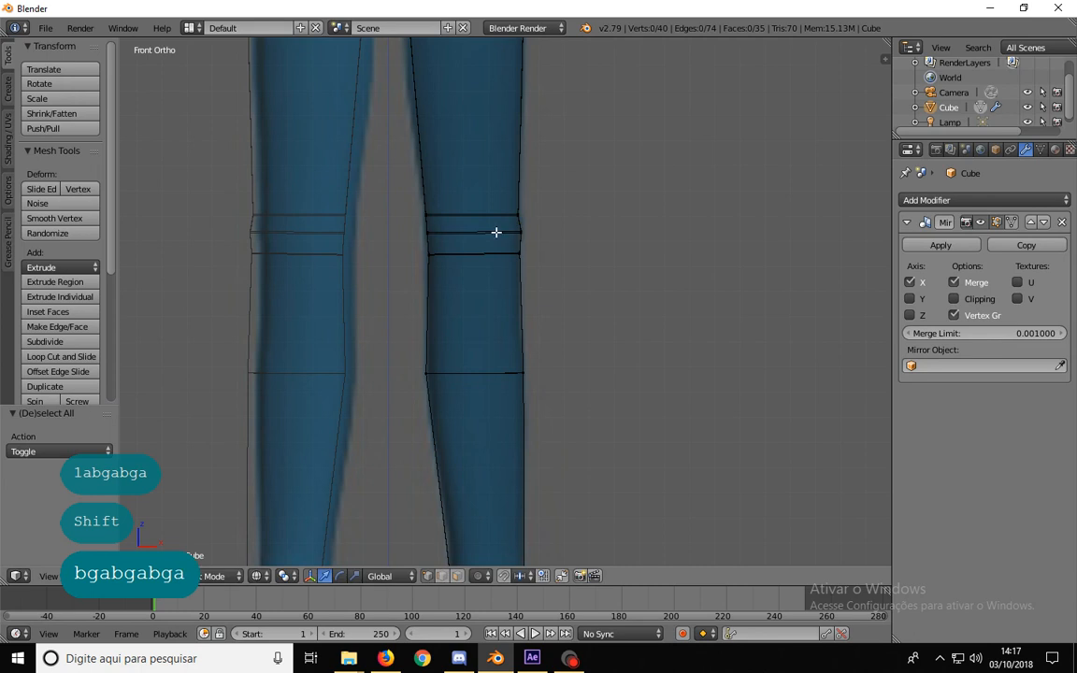
- Move the inner vertices of the middle and lower knee loops slightly toward the centre line to match the front reference
key(b)
drag(417, 224, 428, 244)
key(g)
click(424, 233)
key(a)
key(b)
key(g)
click(433, 245)
key(a)
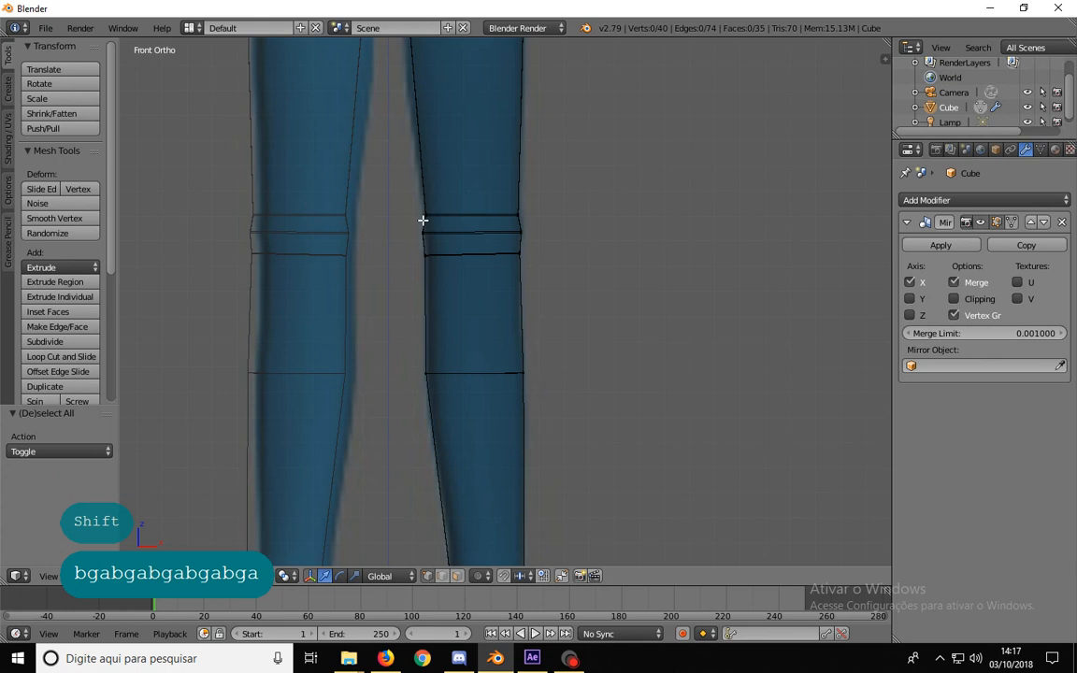
- Examine the shaped legs in wireframe from the front and from several angles, including the underside
key(z)
mouse_move(527, 253)
middle_down()
mouse_move(350, 262)
mouse_move(591, 248)
mouse_move(373, 255)
mouse_move(538, 255)
middle_up()
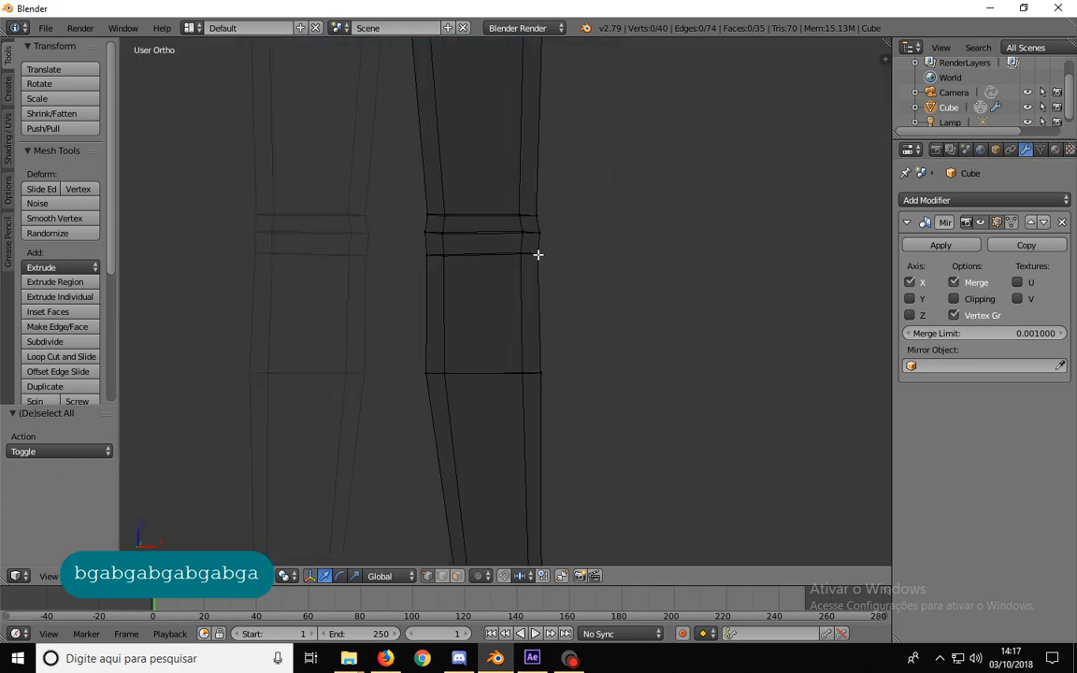
key(1)
key(z)
shift+middle_drag(507, 372, 502, 306)
scroll(495, 294, down, 5)
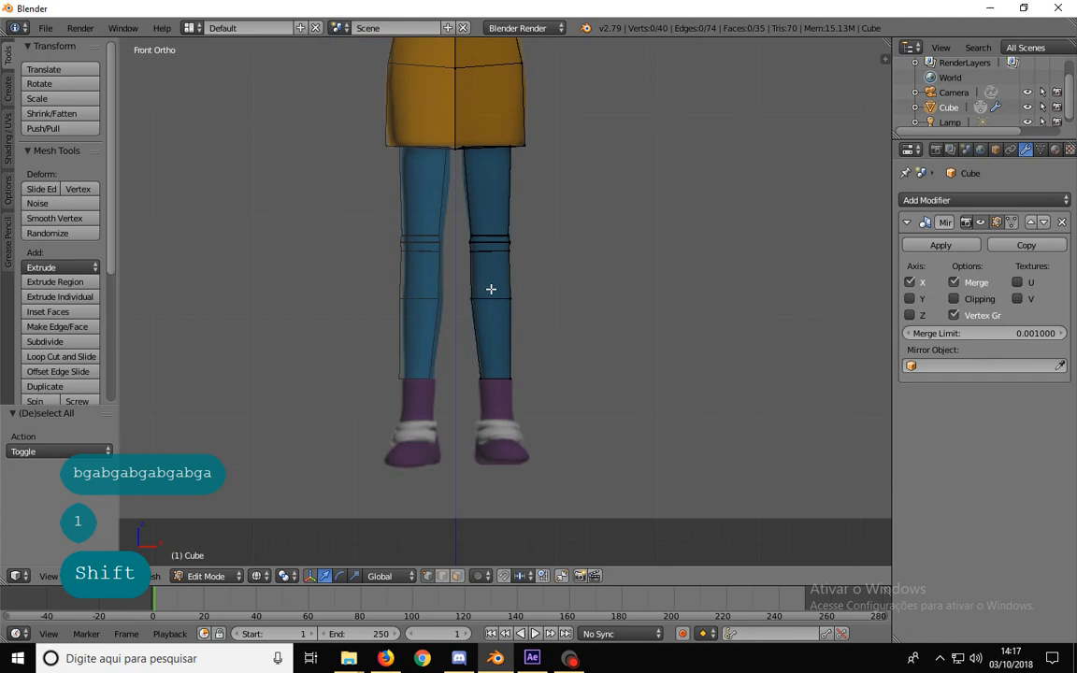
middle_drag(516, 232, 382, 295)
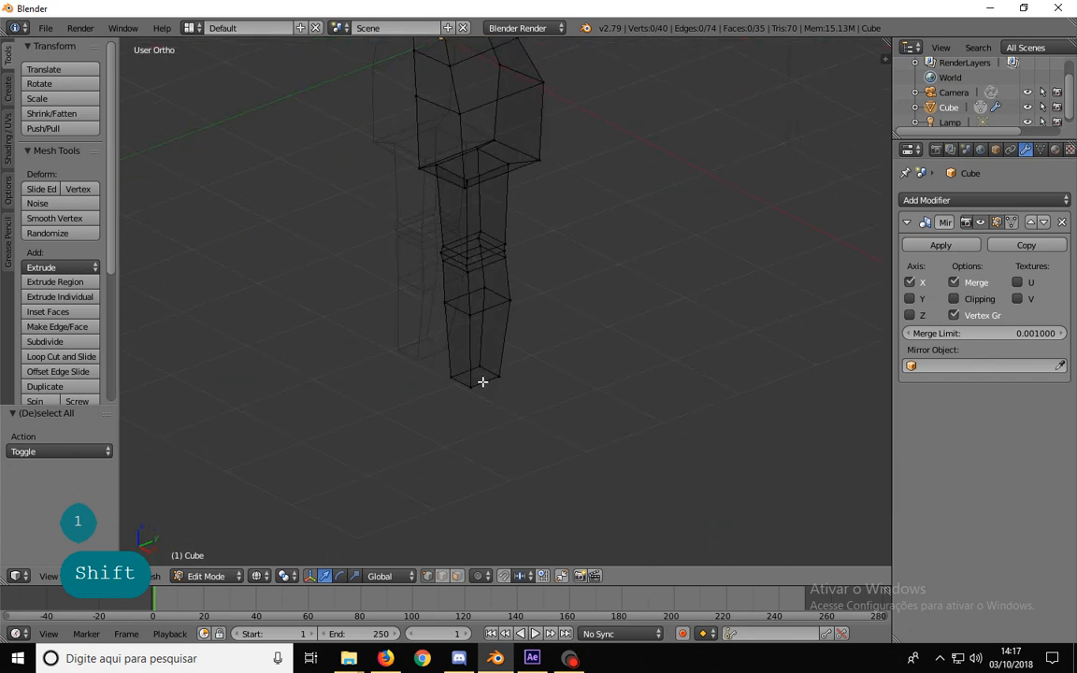
middle_drag(484, 379, 534, 300)
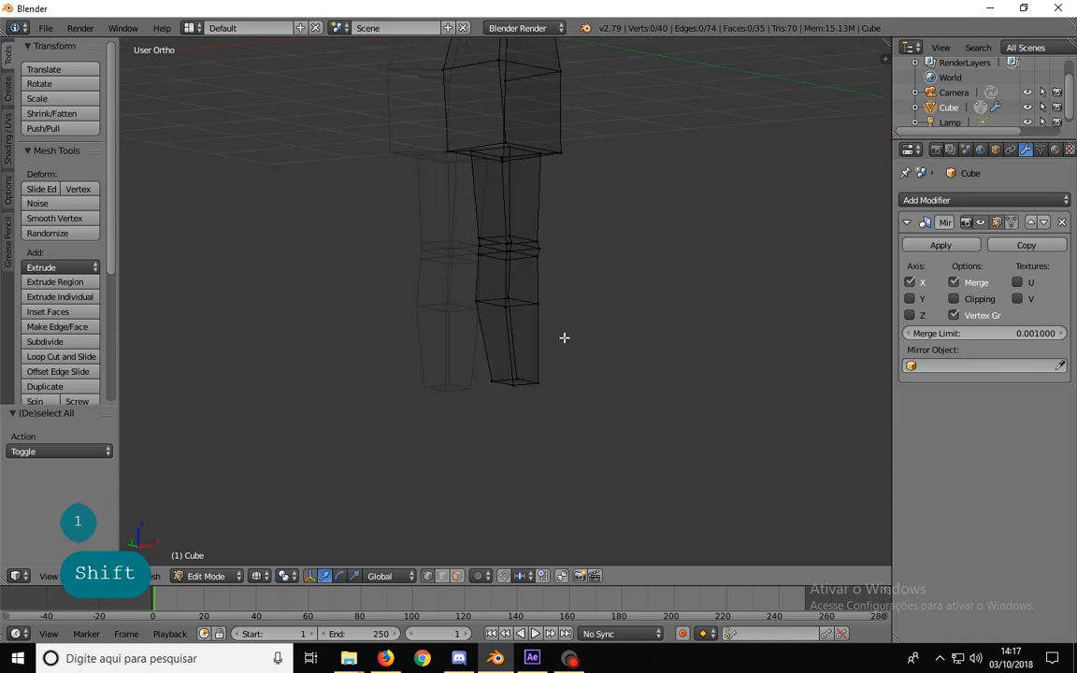
- Extrude the bottom face of the lower leg straight down to the sole of the foot in the front reference
key(KP_1)
shift+middle_drag(500, 413, 507, 307)
scroll(504, 296, up, 3)
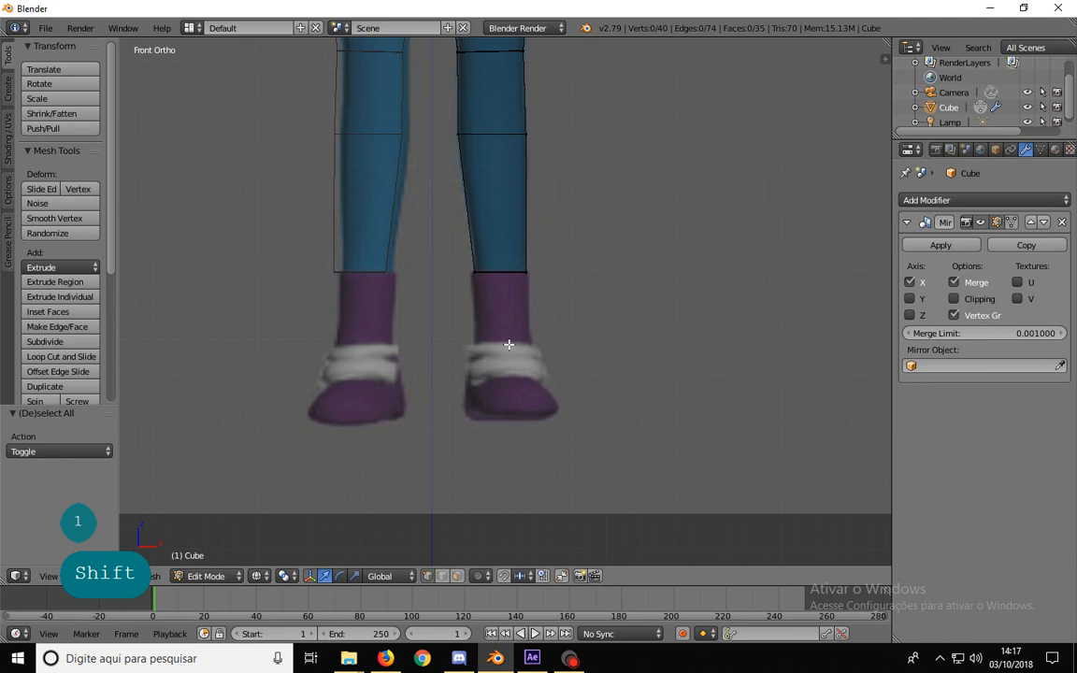
key(ctrl+Tab)
click(488, 374)
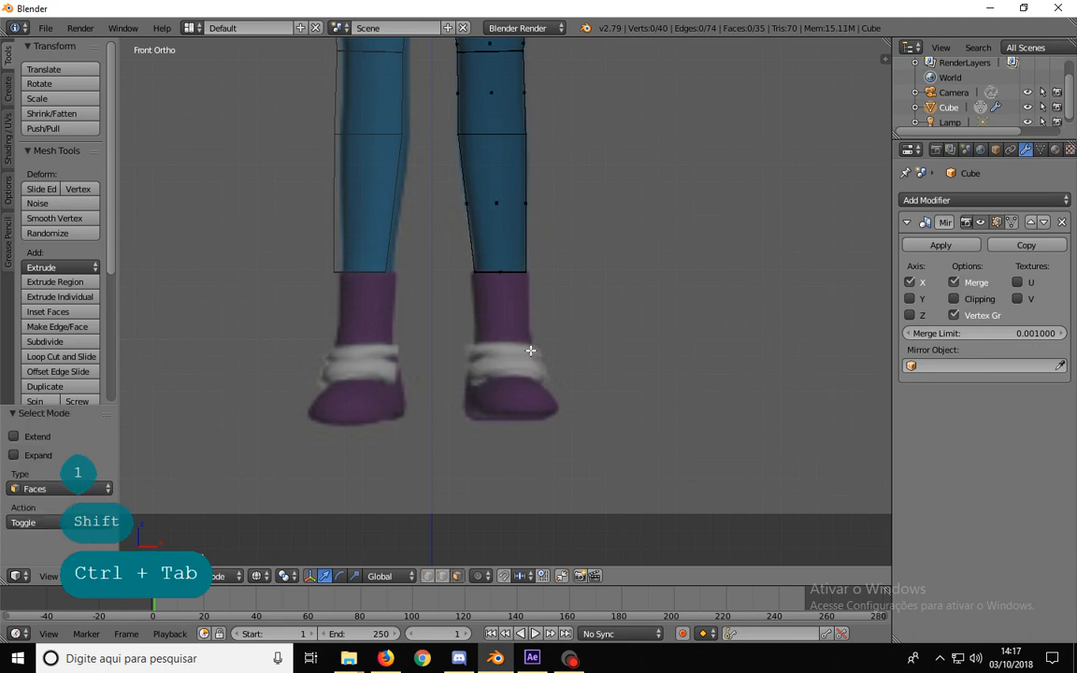
middle_drag(530, 351, 508, 306)
right_click(491, 249)
key(KP_1)
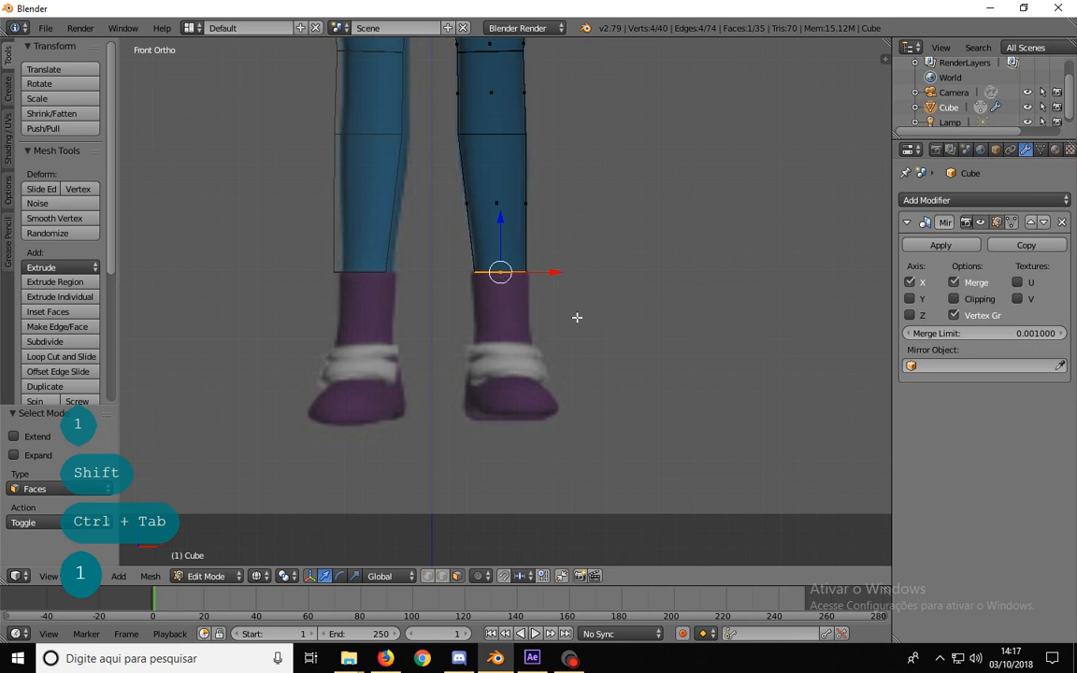
key(e)
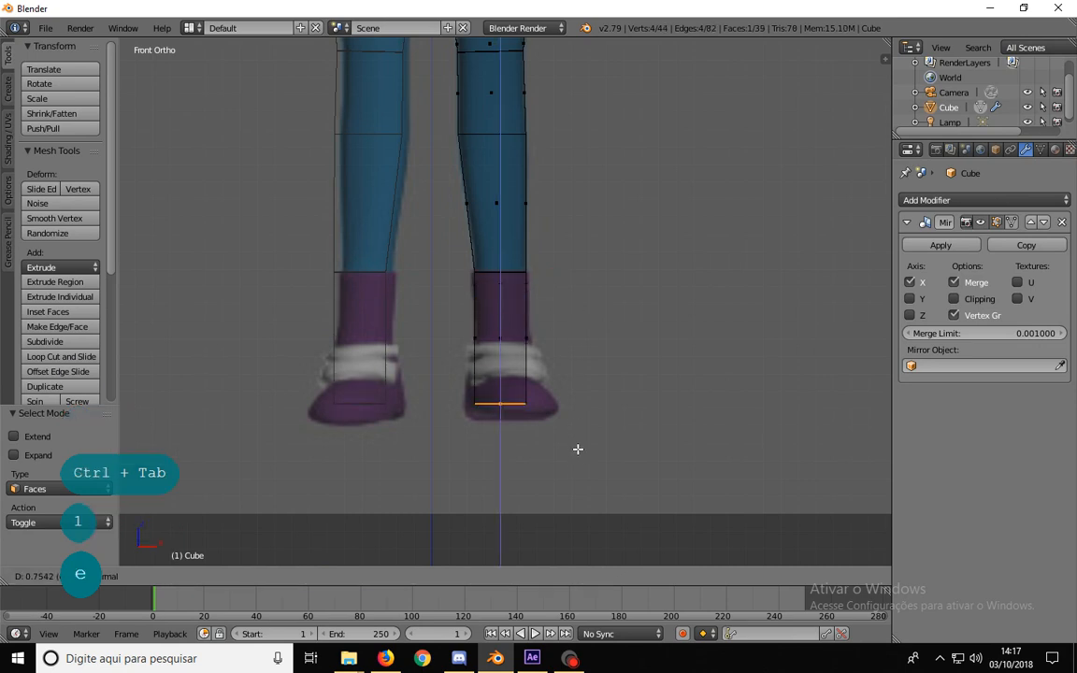
click(577, 451)
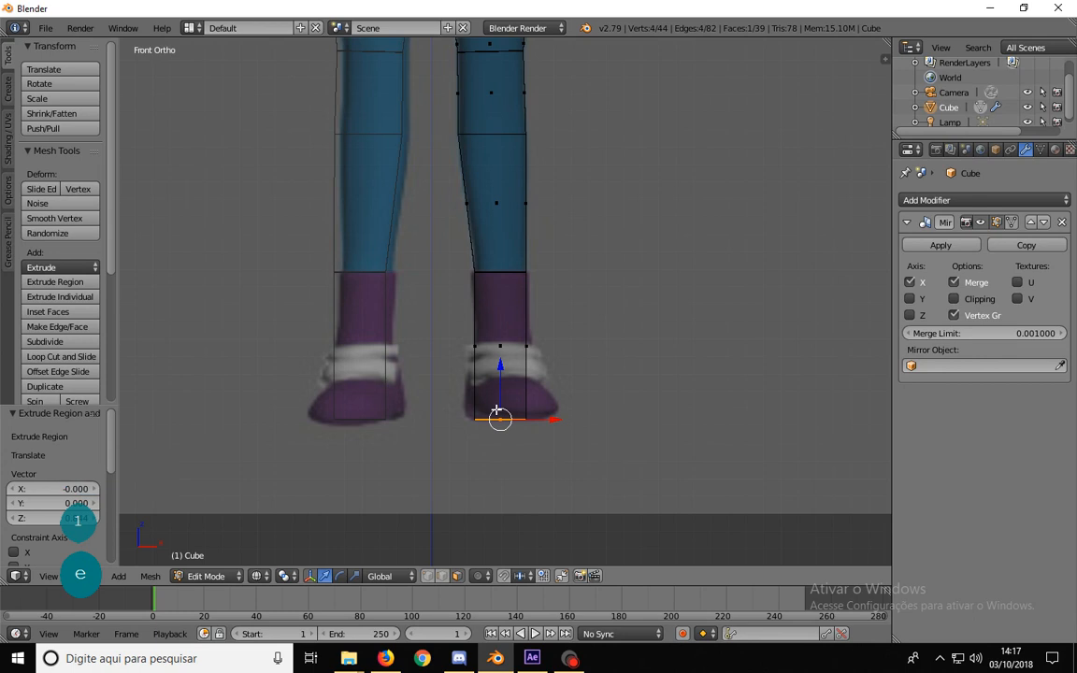
- Select the four side faces of the new foot section in wireframe and extrude them outward, scaled by about 1.1
key(KP_3)
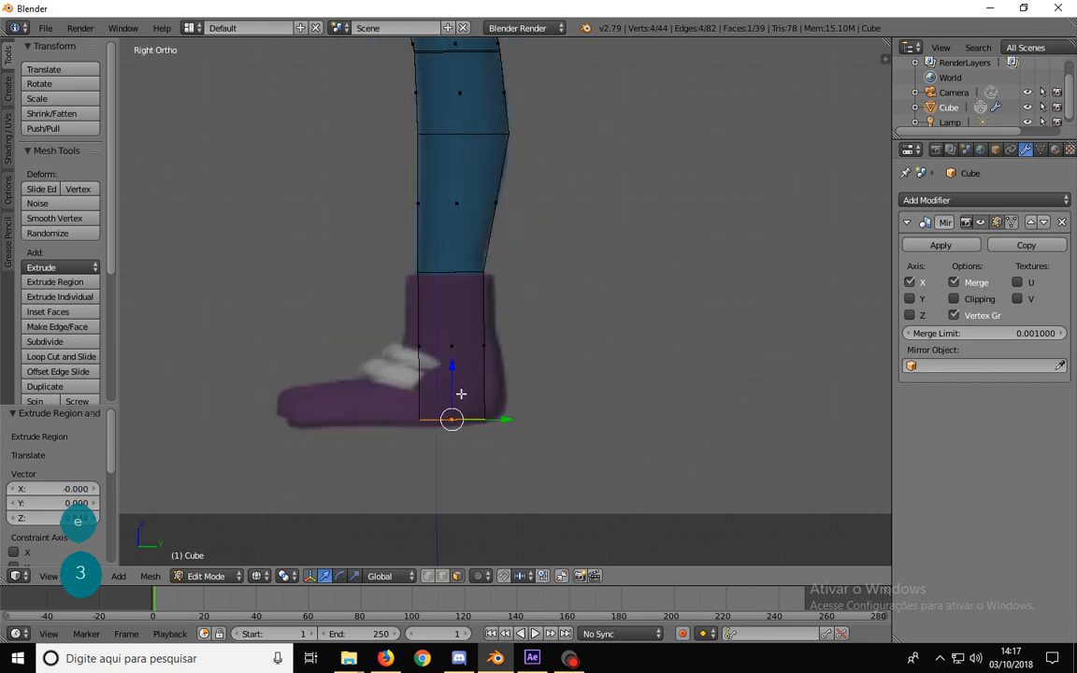
key(a)
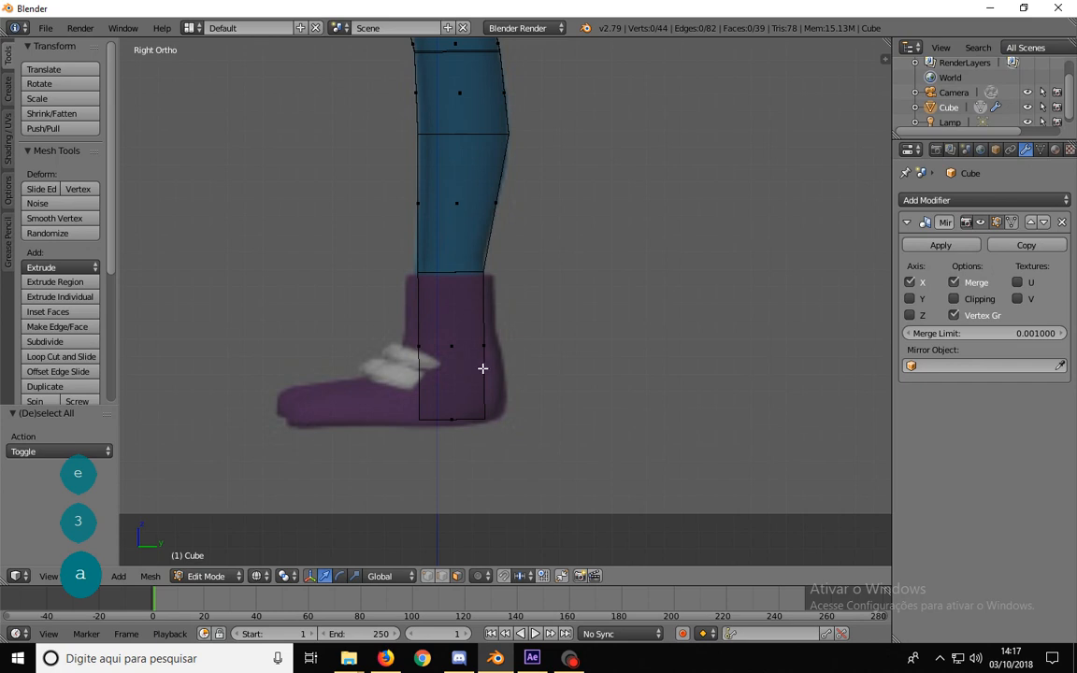
key(z)
mouse_move(399, 324)
middle_down()
mouse_move(646, 336)
mouse_move(351, 341)
mouse_move(591, 342)
mouse_move(373, 339)
mouse_move(572, 339)
mouse_move(549, 339)
middle_up()
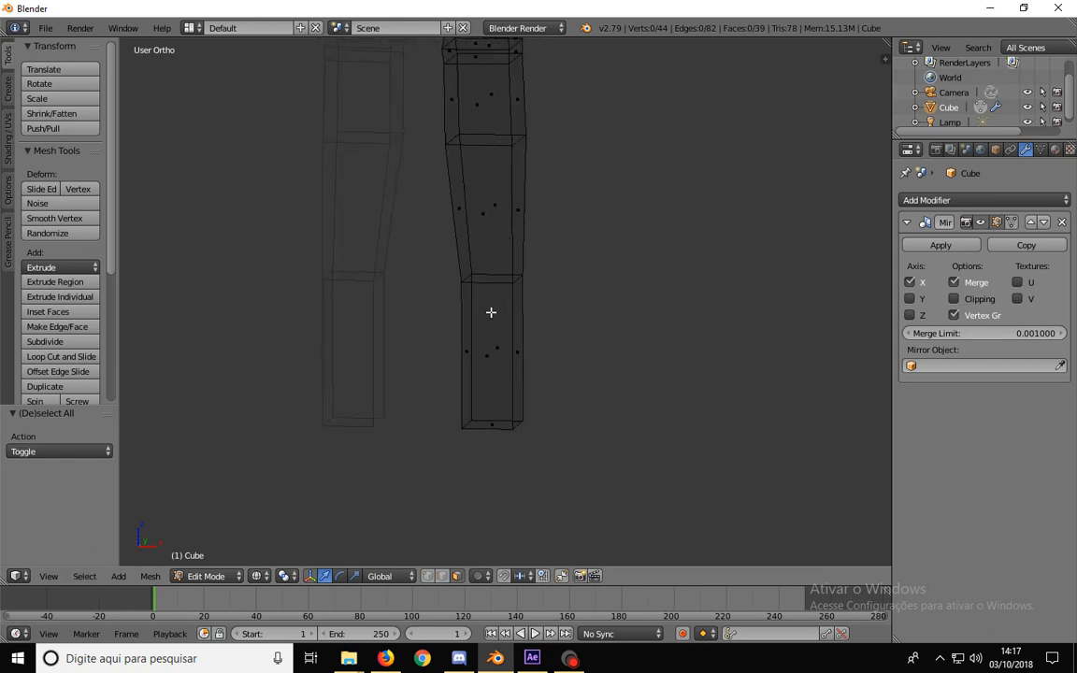
middle_drag(488, 339, 510, 329)
key(b)
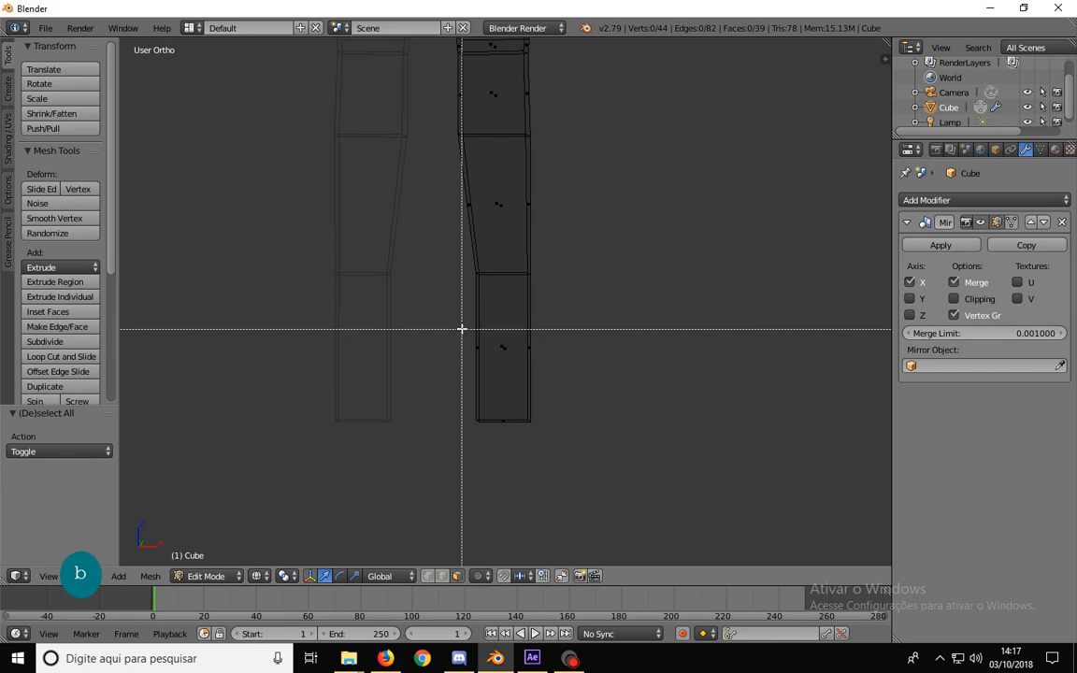
drag(451, 324, 505, 351)
middle_drag(542, 346, 488, 371)
middle_drag(535, 323, 492, 396)
key(KP_1)
scroll(528, 380, down, 2)
key(e)
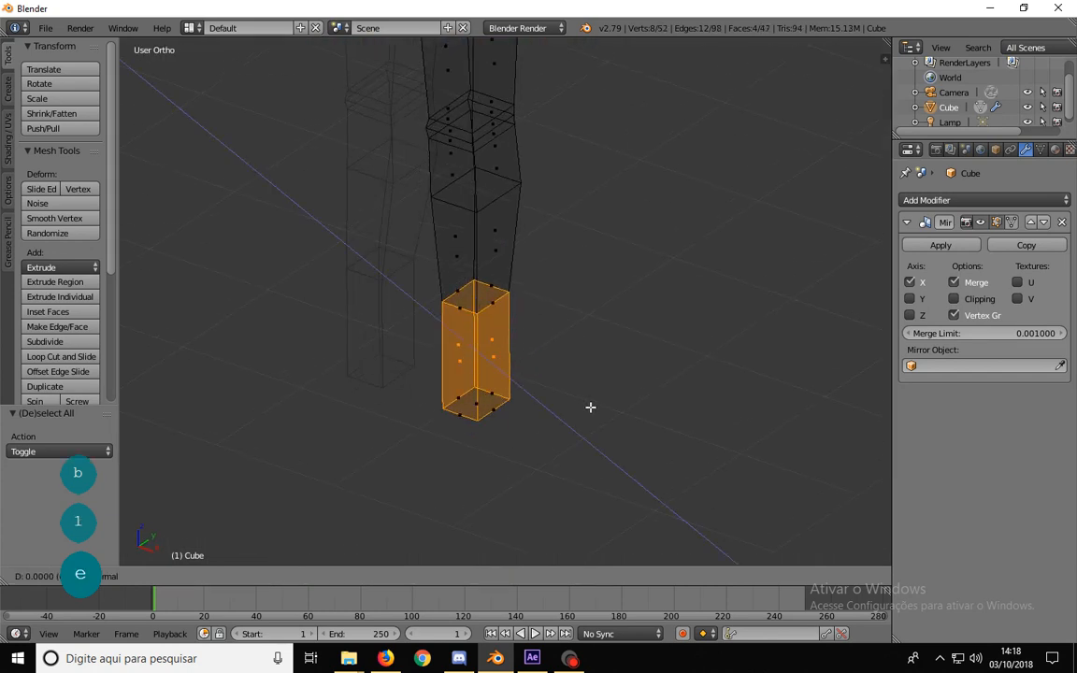
key(s)
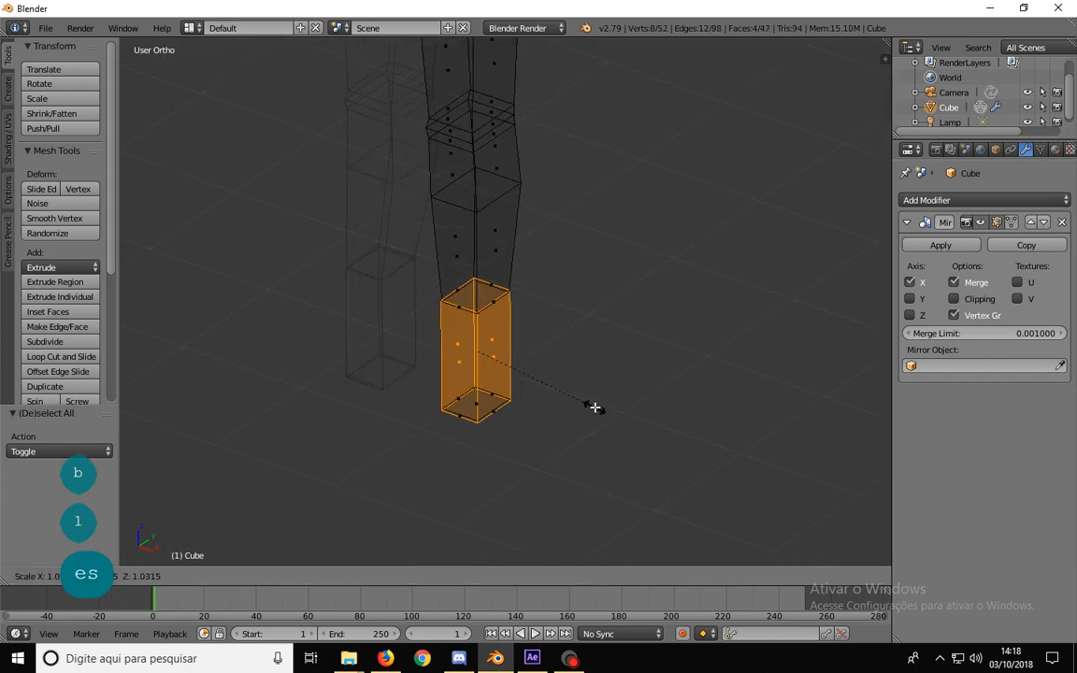
click(602, 411)
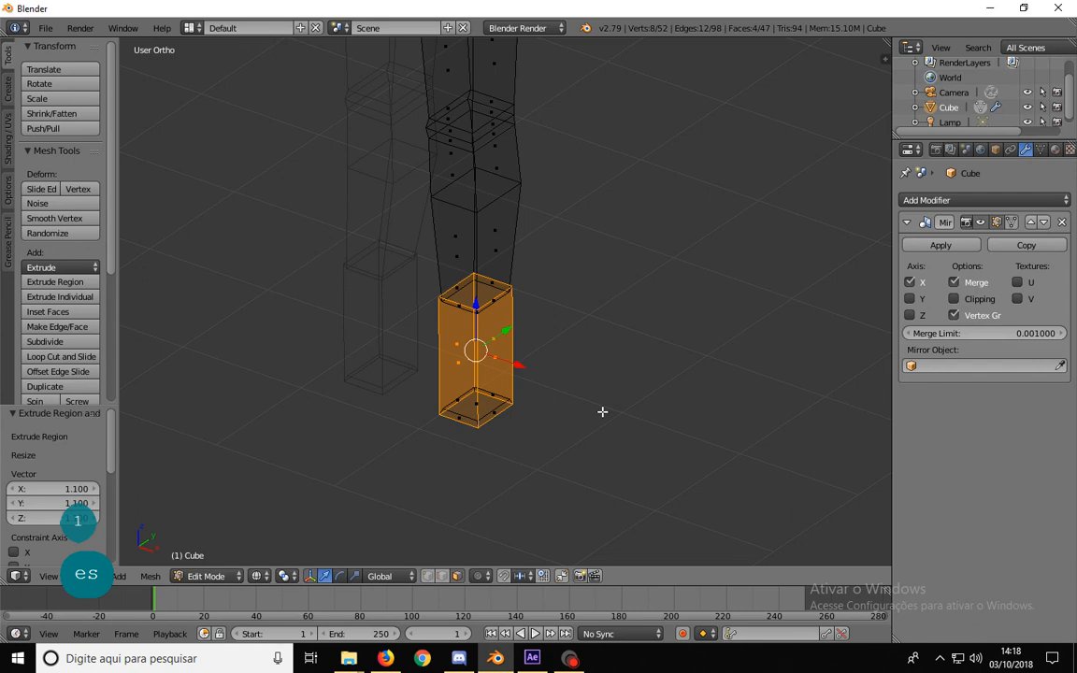
- Lower the inner and outer vertices of the boot's upper rim towards the top of the purple boot in the front reference
key(KP_1)
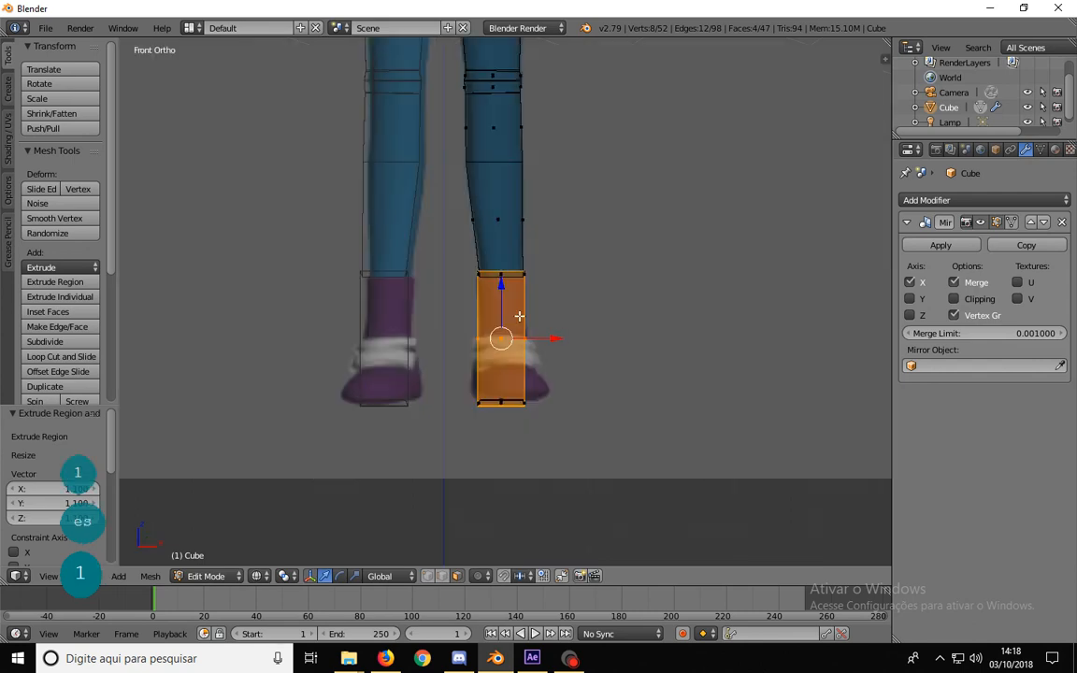
scroll(523, 314, up, 5)
key(ctrl+Tab)
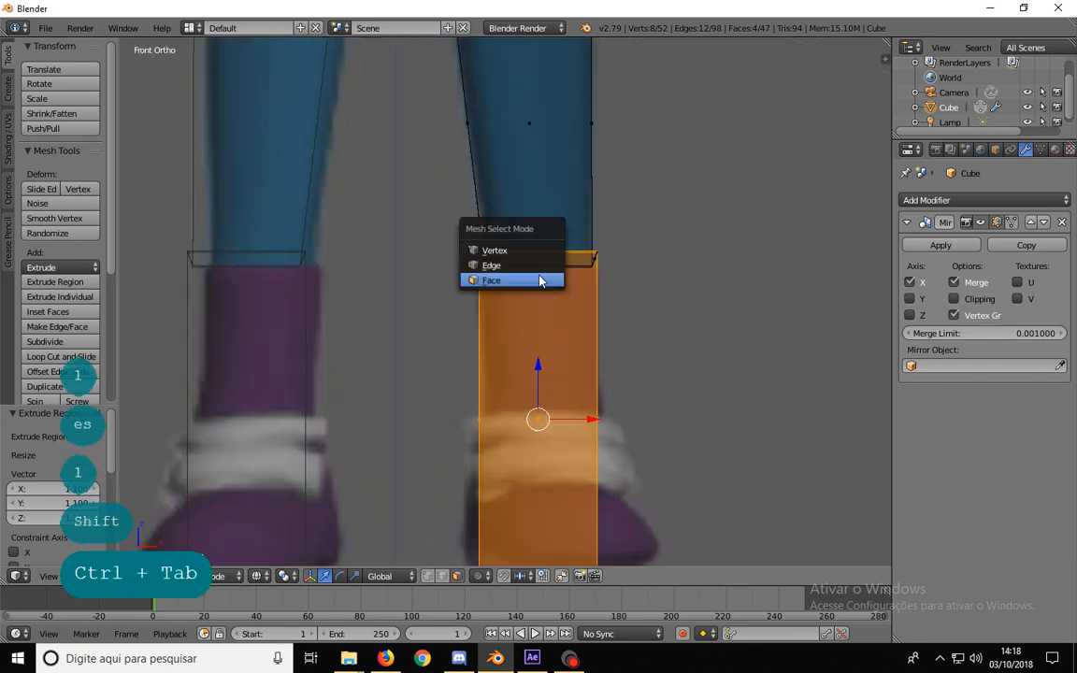
click(523, 253)
shift+middle_drag(521, 260, 516, 294)
scroll(517, 294, up, 2)
key(a)
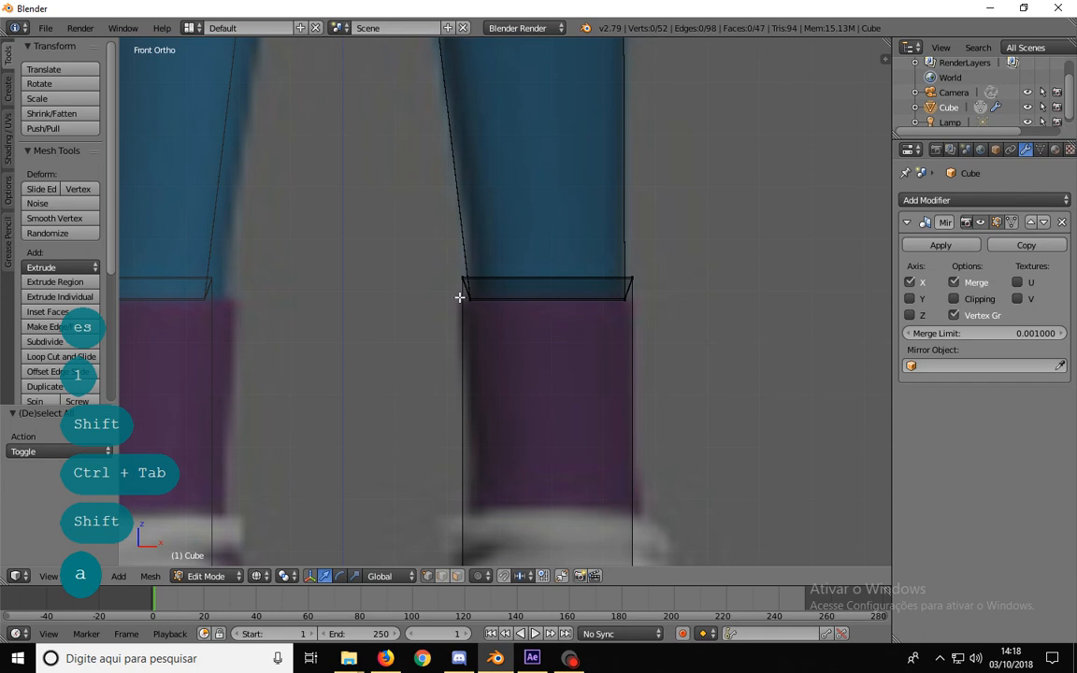
key(b)
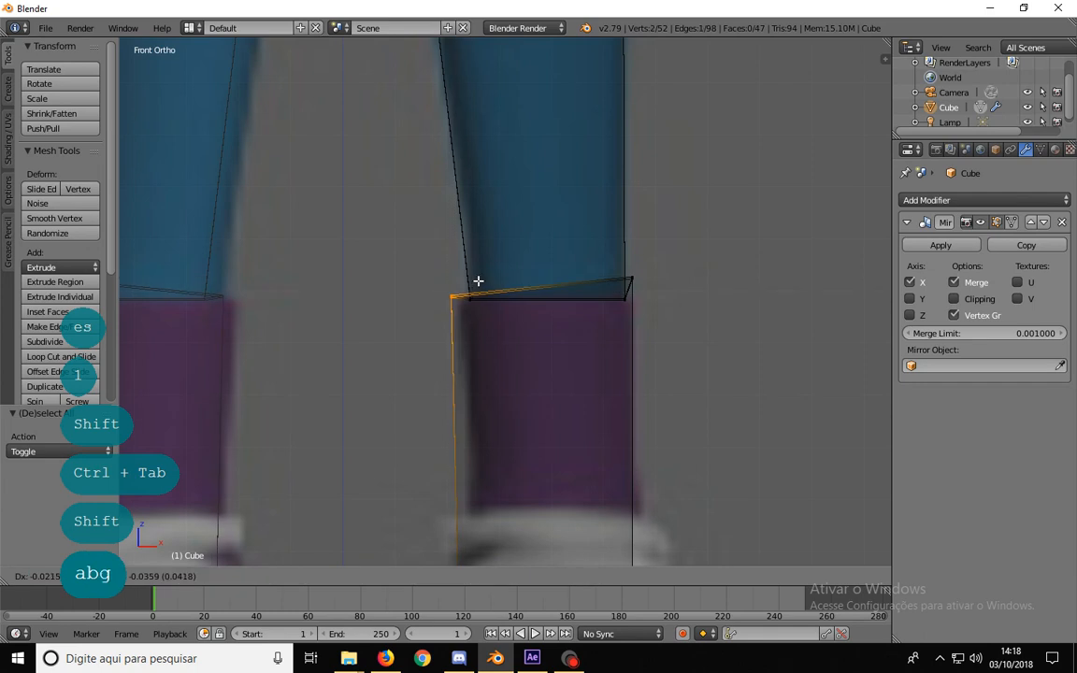
click(483, 276)
key(a)
key(b)
drag(654, 291, 612, 267)
key(g)
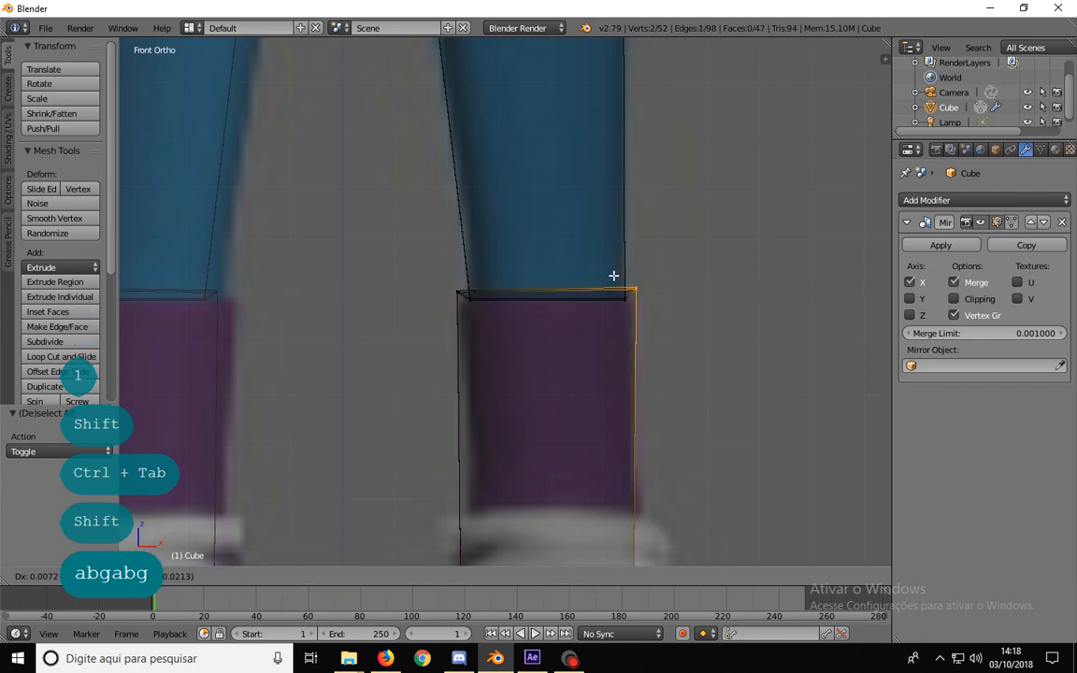
click(635, 291)
- Lower the ankle loop slightly so it sits inside the boot below its upper rim
key(a)
key(b)
drag(458, 330, 639, 297)
key(g)
click(628, 313)
- Fine-tune the outer and inner rim vertices of the boot downward to match the front reference's boot top
key(a)
key(b)
key(g)
click(630, 284)
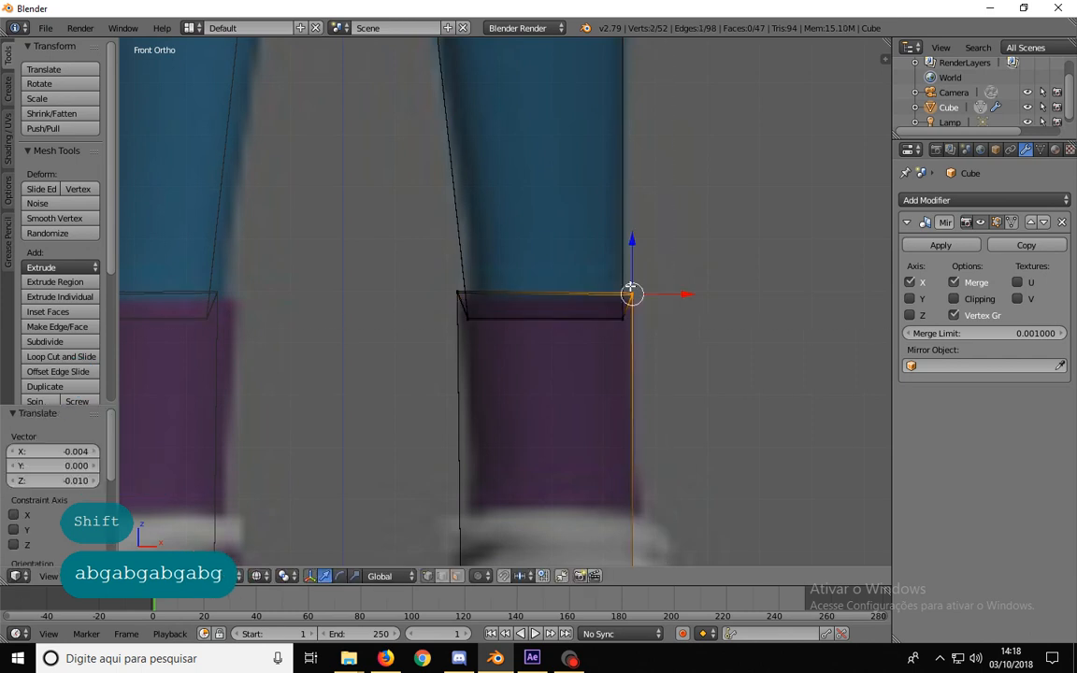
key(a)
key(b)
drag(422, 298, 477, 322)
key(g)
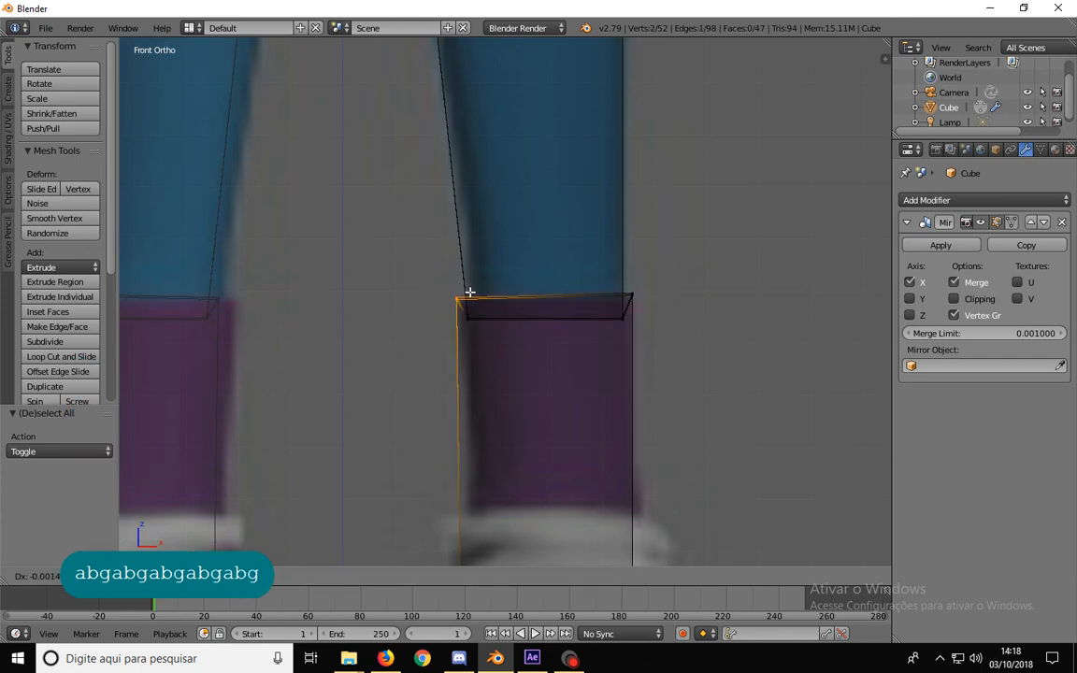
click(463, 301)
- Raise the outer corner vertex of the ankle loop about 0.006 and the inner corner vertices about 0.003
key(a)
key(b)
drag(643, 336, 615, 318)
key(g)
click(616, 317)
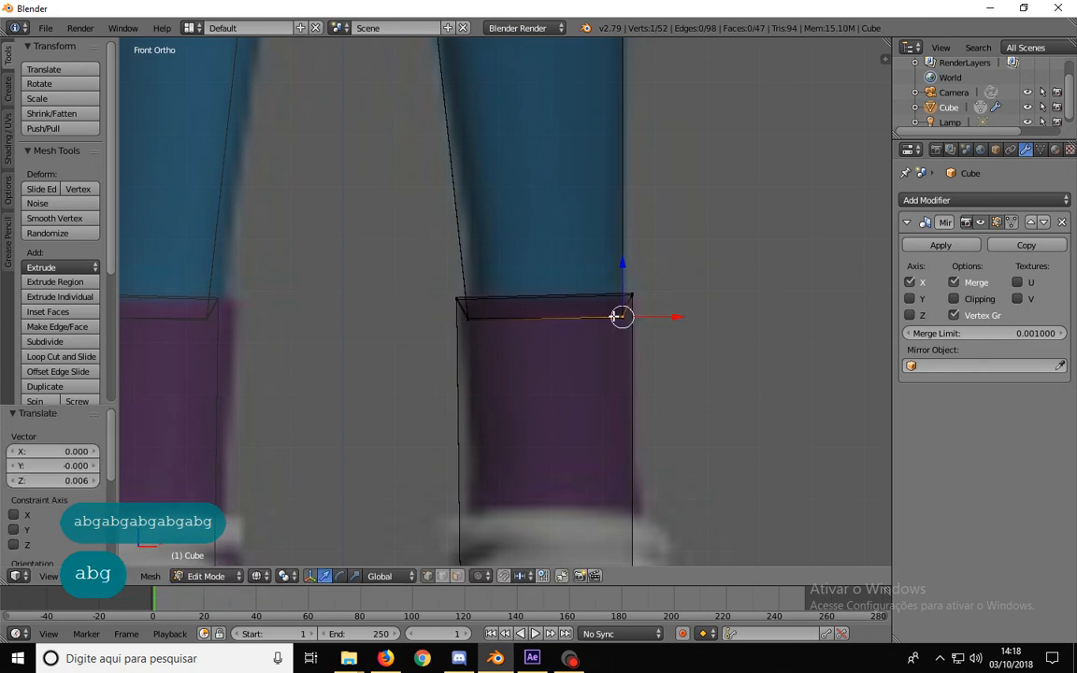
key(a)
key(b)
drag(487, 331, 460, 309)
key(g)
click(466, 312)
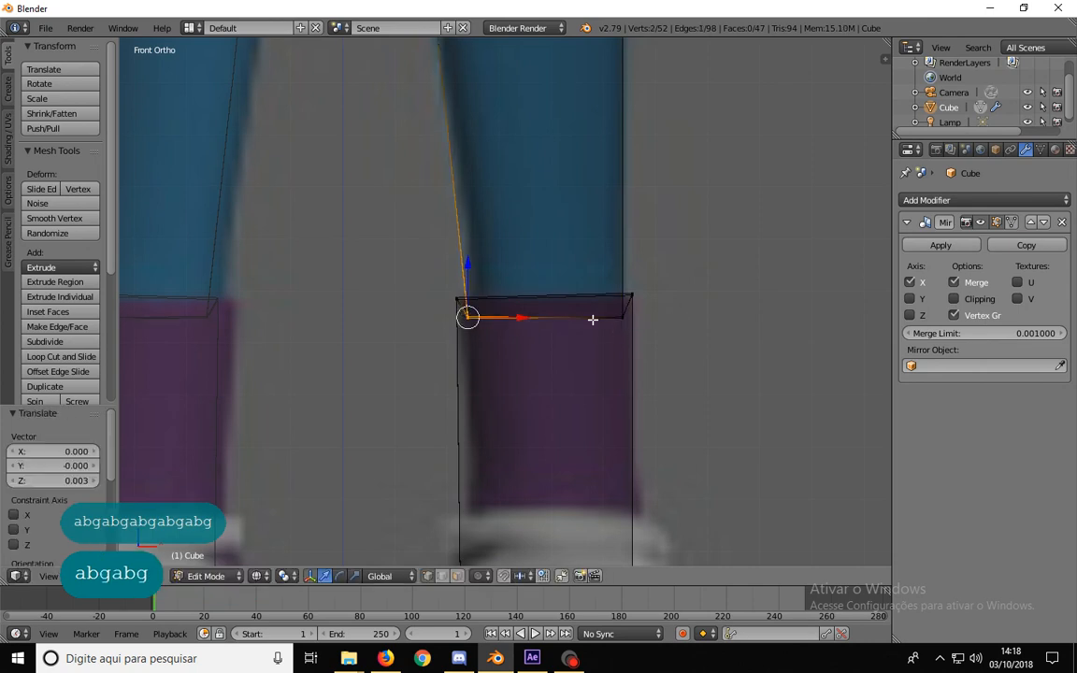
- Move the back vertices of the boot's upper rim out to the rear top corner of the boot in the side reference
key(KP_3)
key(a)
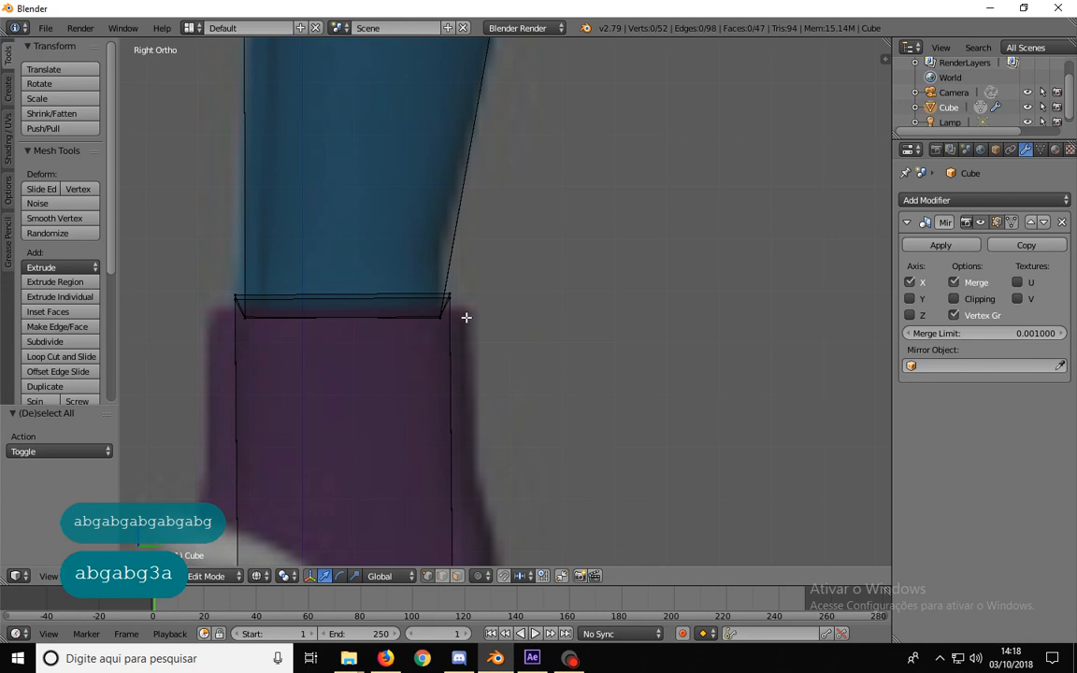
key(g)
key(b)
drag(471, 316, 455, 292)
key(g)
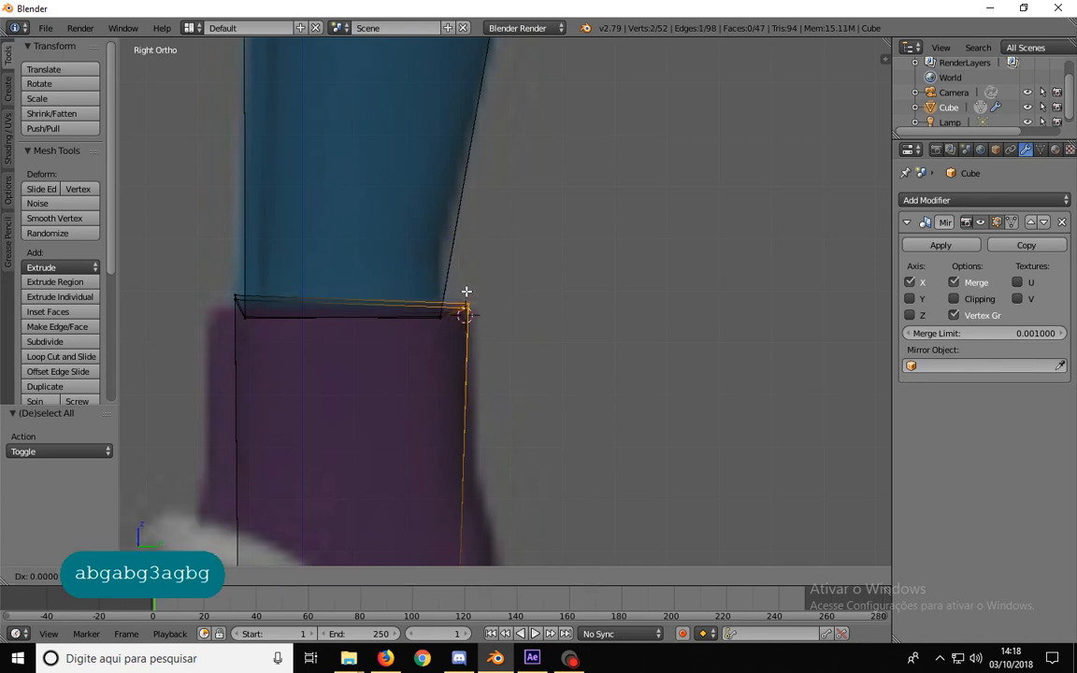
click(465, 304)
- Move the front vertices of the boot's upper rim forward to the front top corner of the boot in the side reference
key(a)
key(b)
drag(192, 307, 243, 279)
key(g)
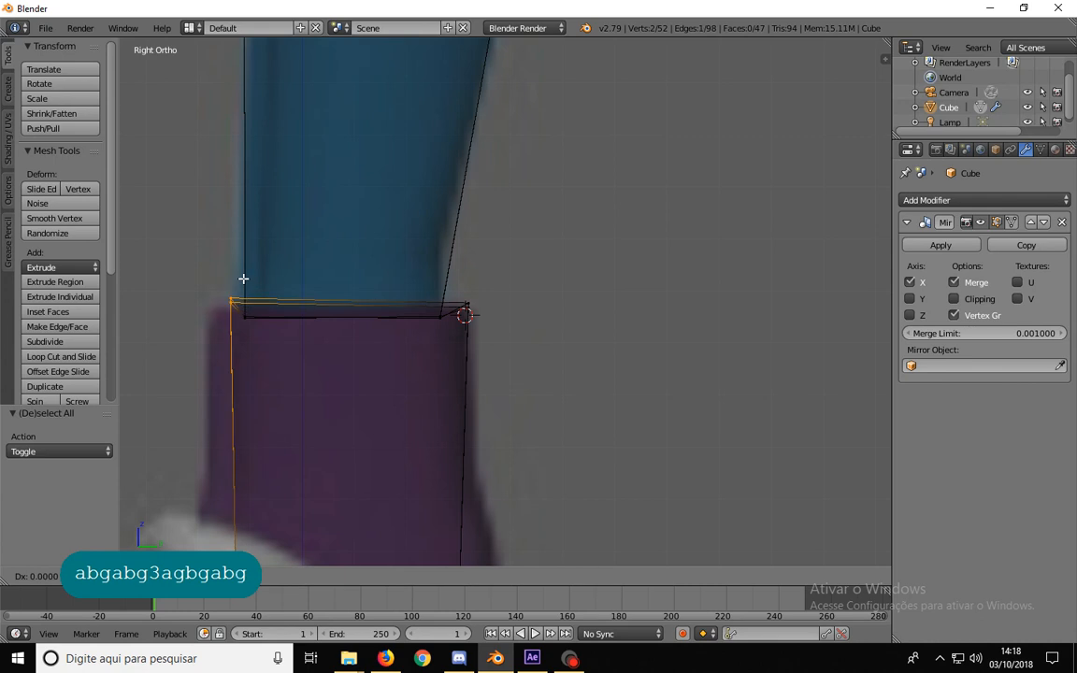
click(226, 289)
key(a)
- Select all vertices at the bottom of the boot and flatten them to one level by scaling to 0 on Z
shift+middle_drag(351, 379, 421, 180)
scroll(419, 222, down, 3)
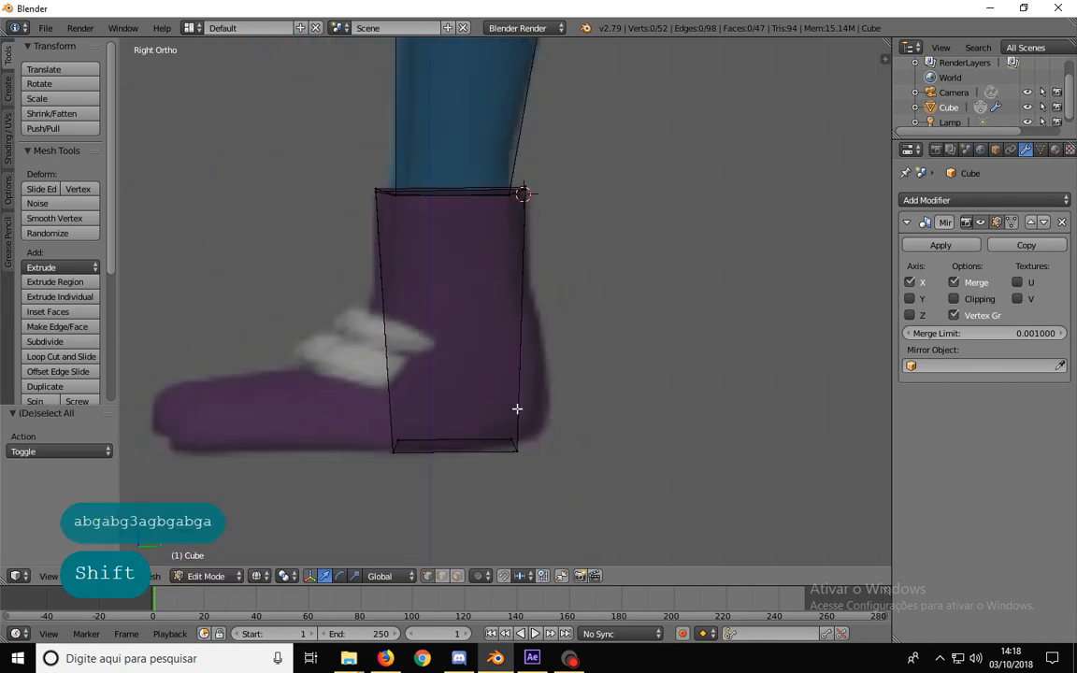
key(a)
key(a)
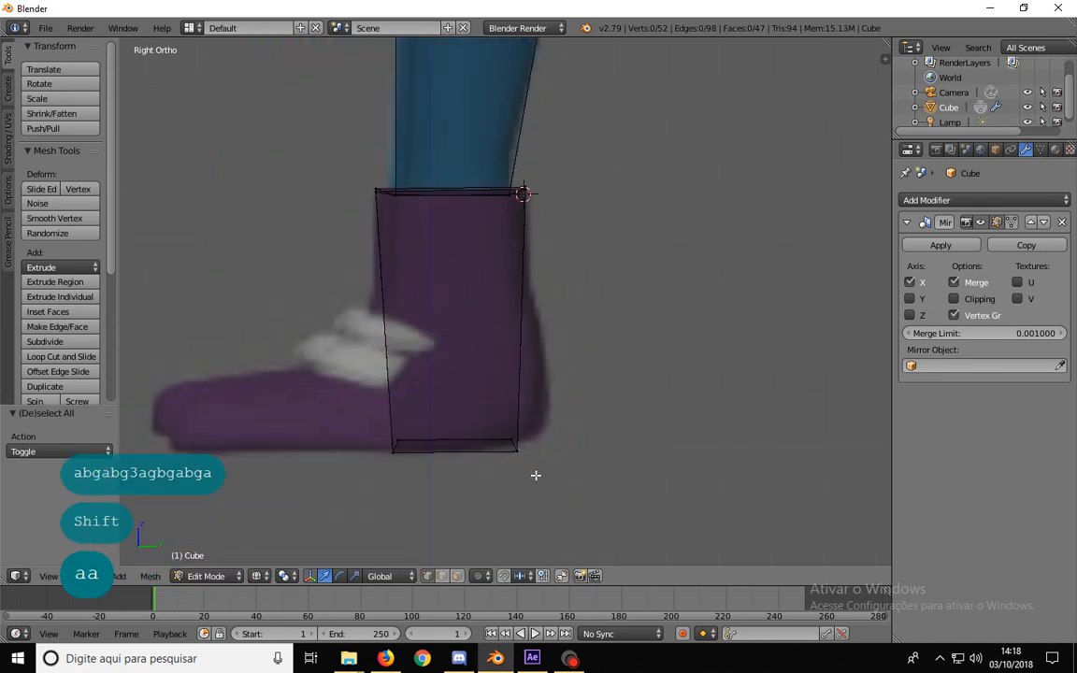
key(b)
drag(537, 477, 409, 507)
key(b)
drag(602, 522, 234, 359)
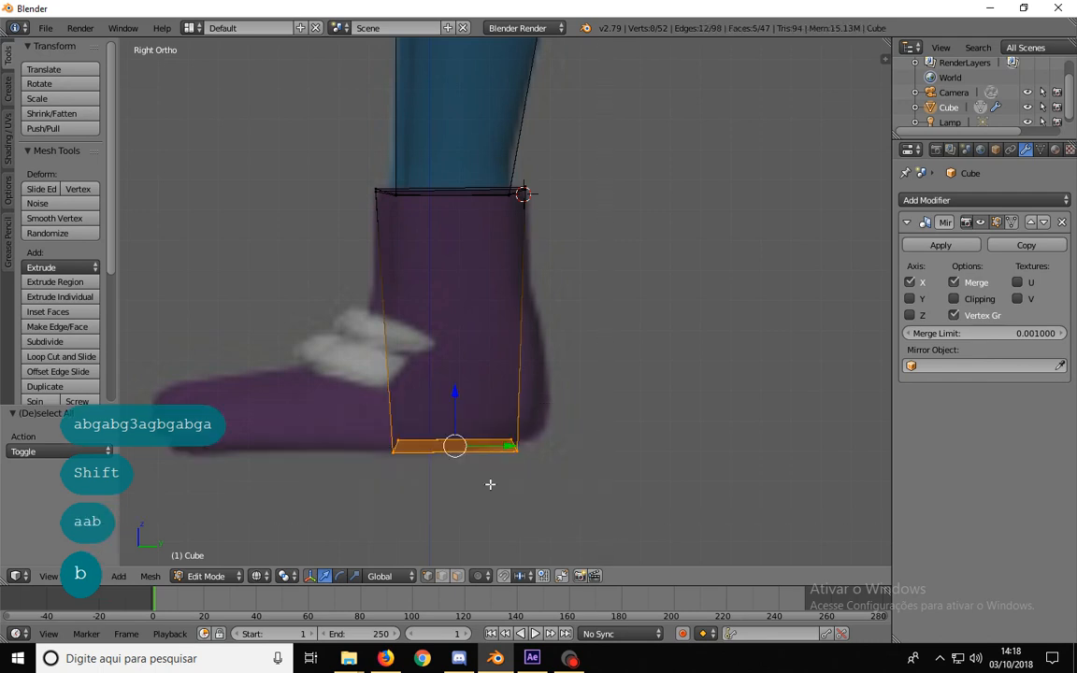
middle_drag(448, 461, 504, 505)
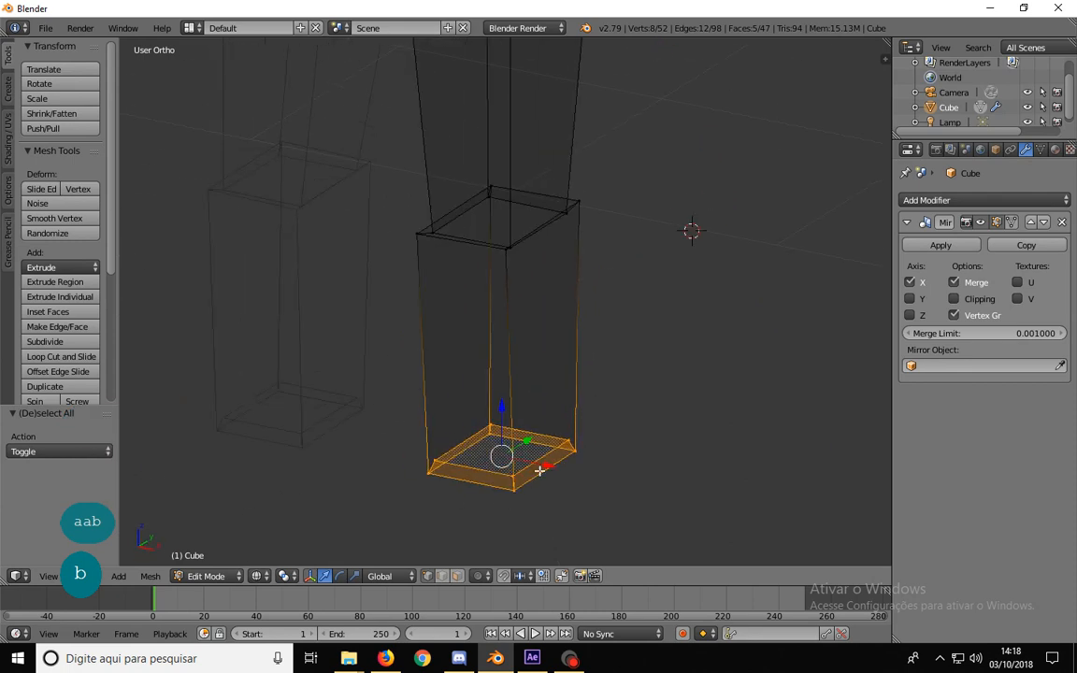
key(1)
shift+middle_drag(549, 474, 508, 452)
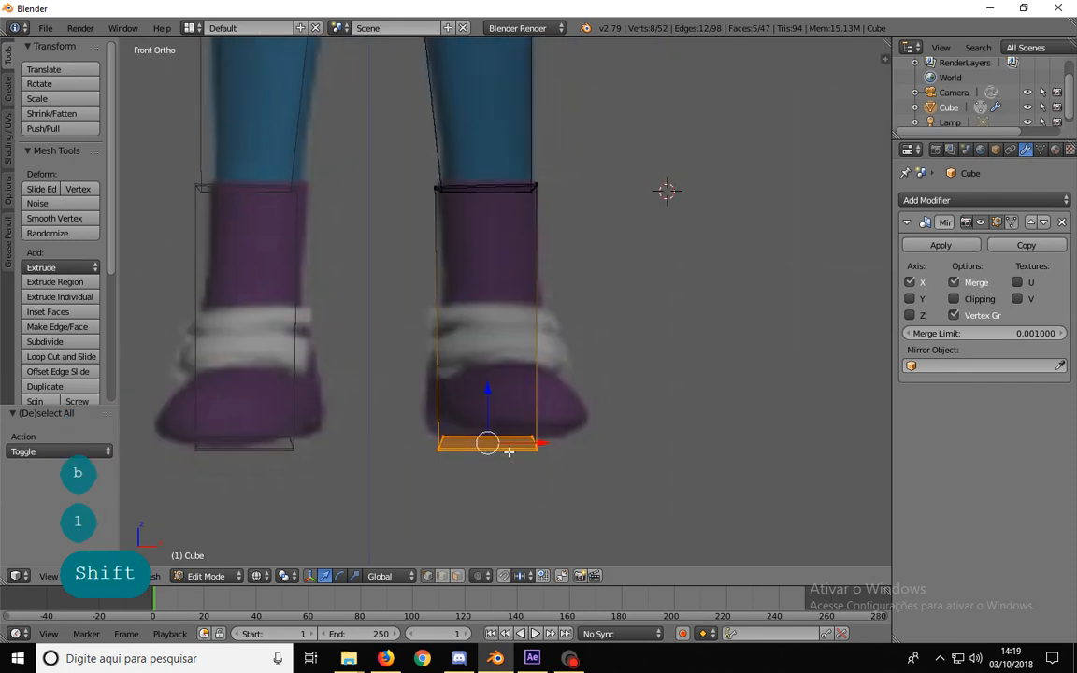
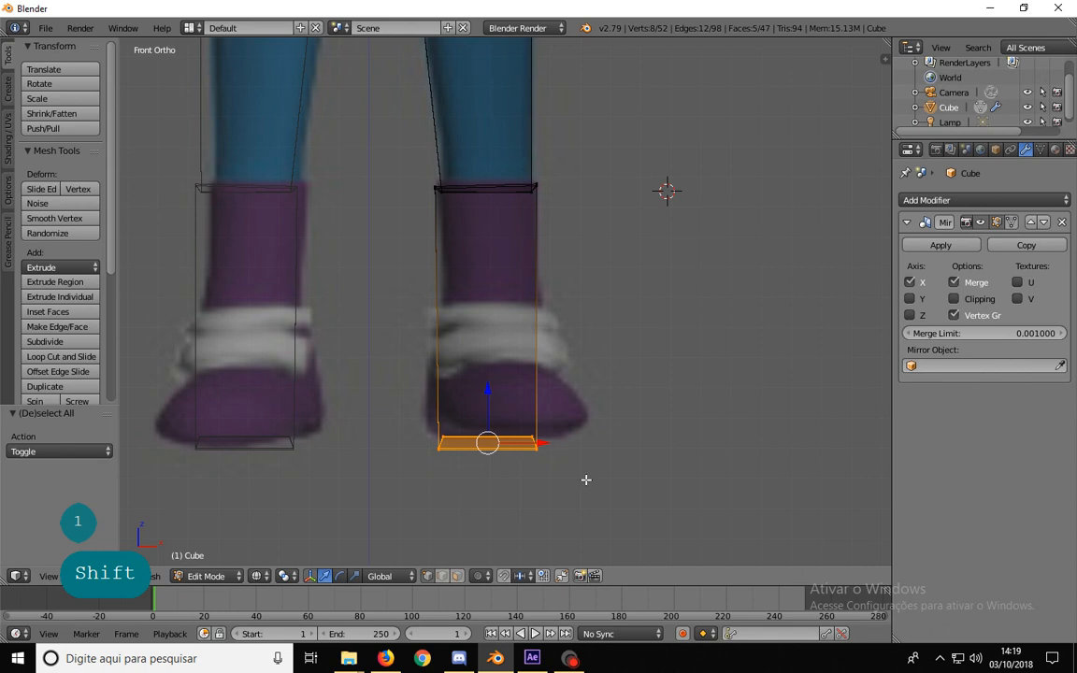
key(s)
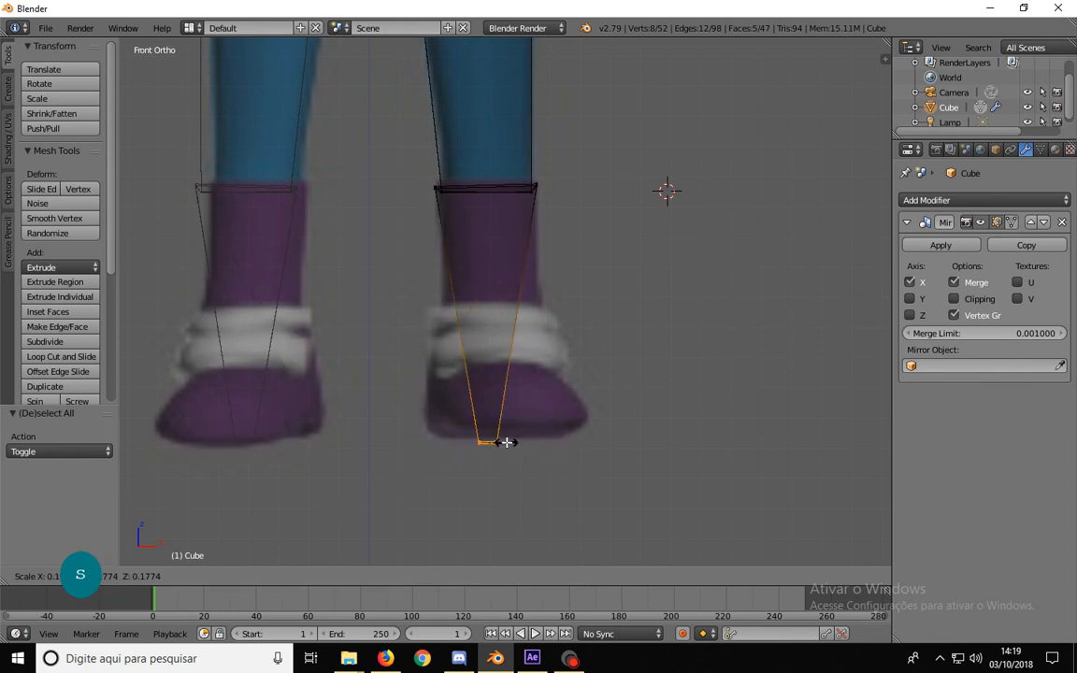
right_click(628, 420)
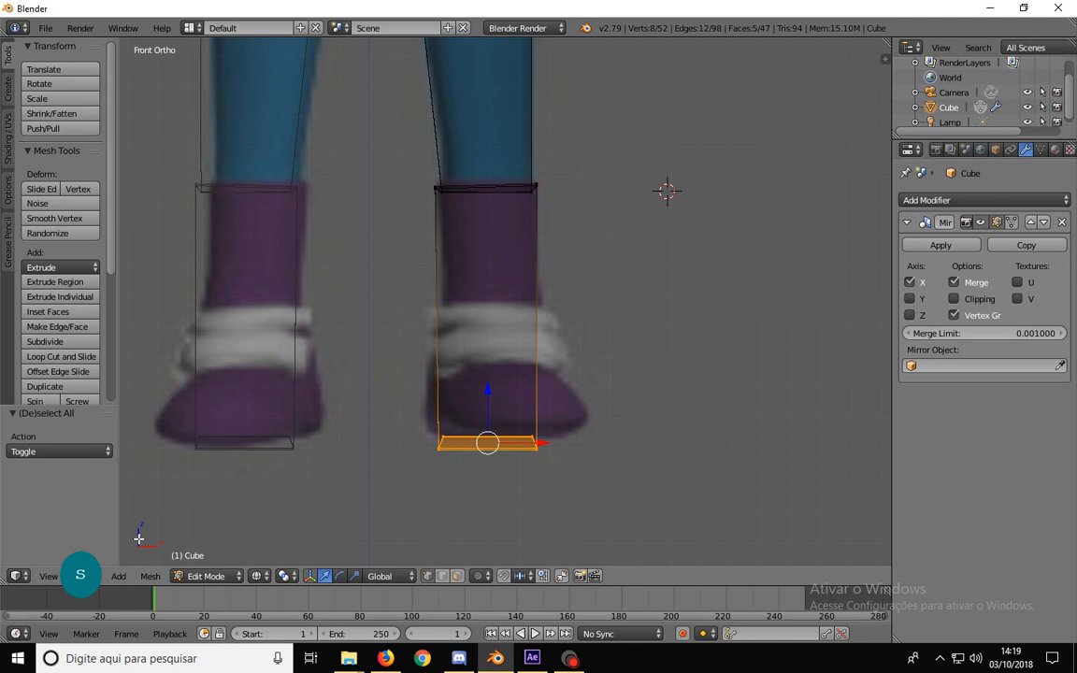
key(s)
key(x)
key(2)
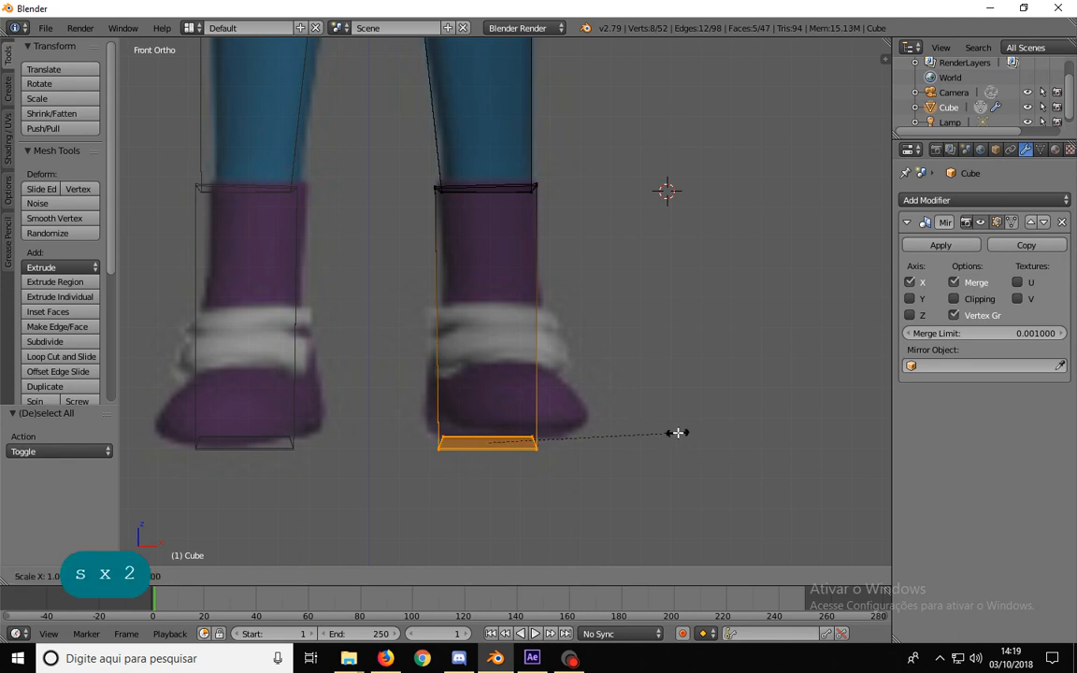
key(z)
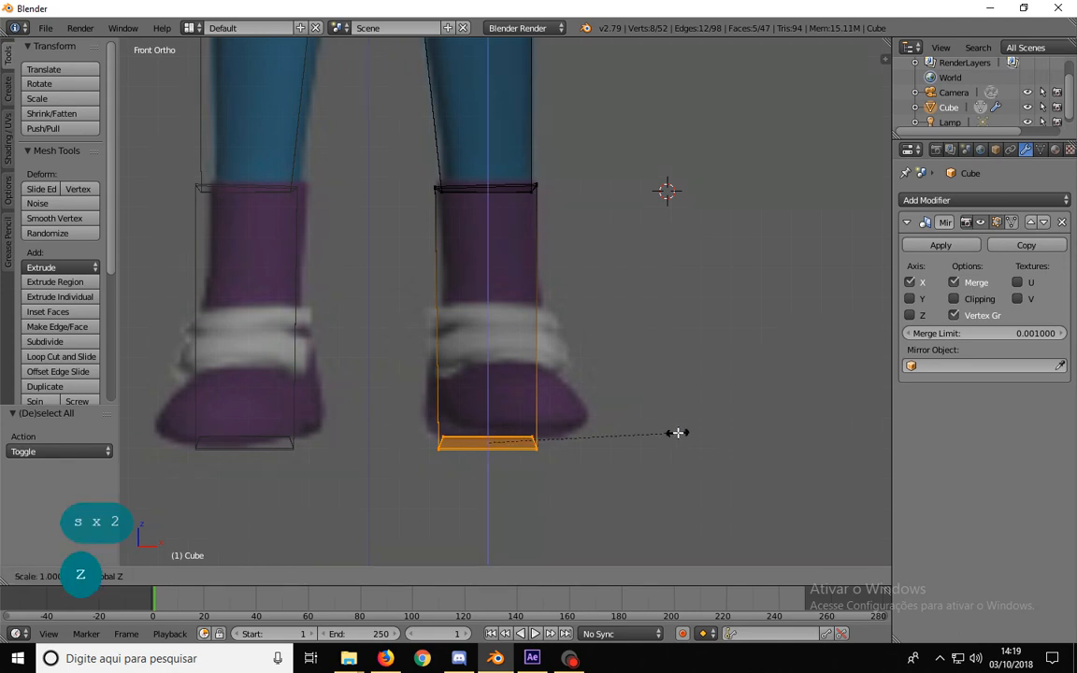
key(0)
key(Return)
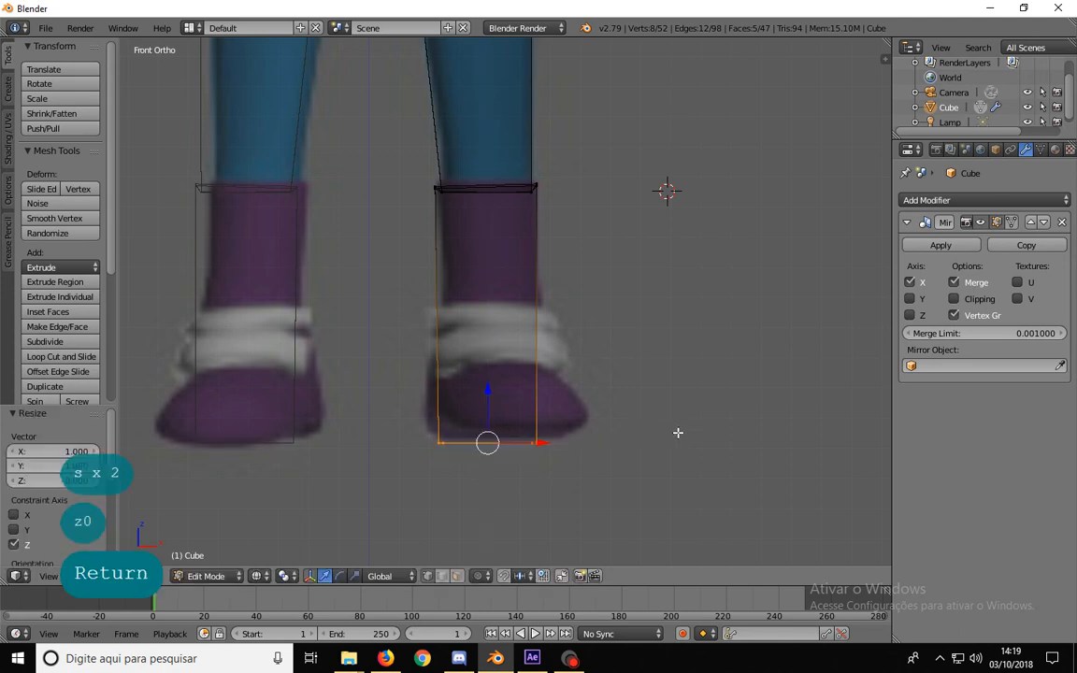
- Move the front bottom vertices of the boot forward to align vertically under its front top corner in the side reference
middle_drag(678, 432, 511, 475)
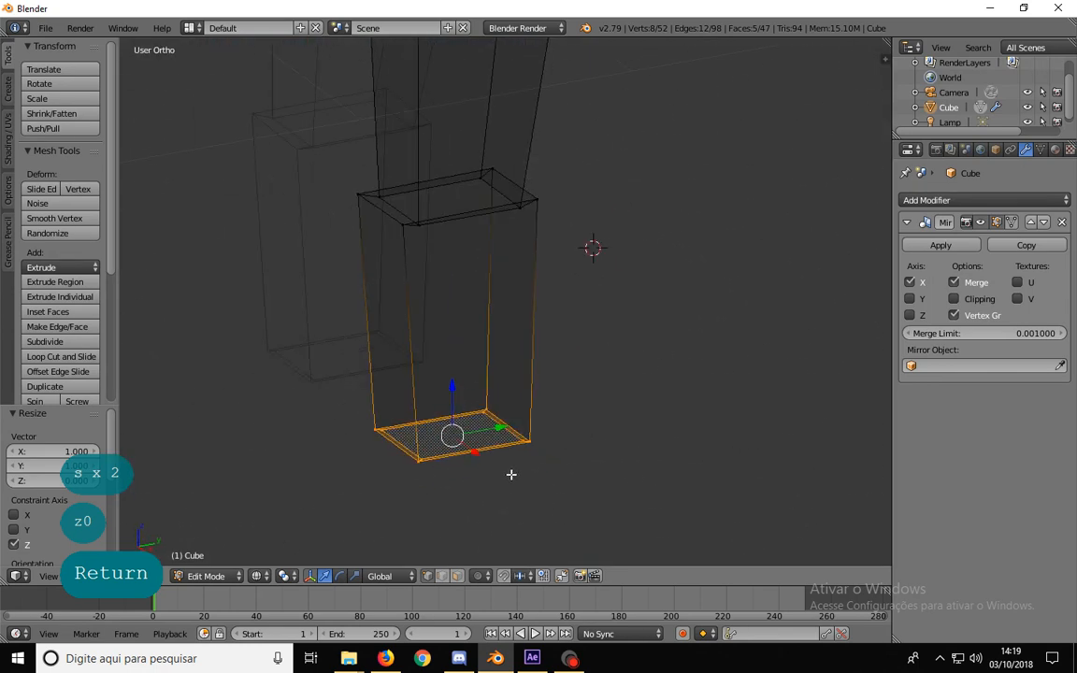
key(KP_3)
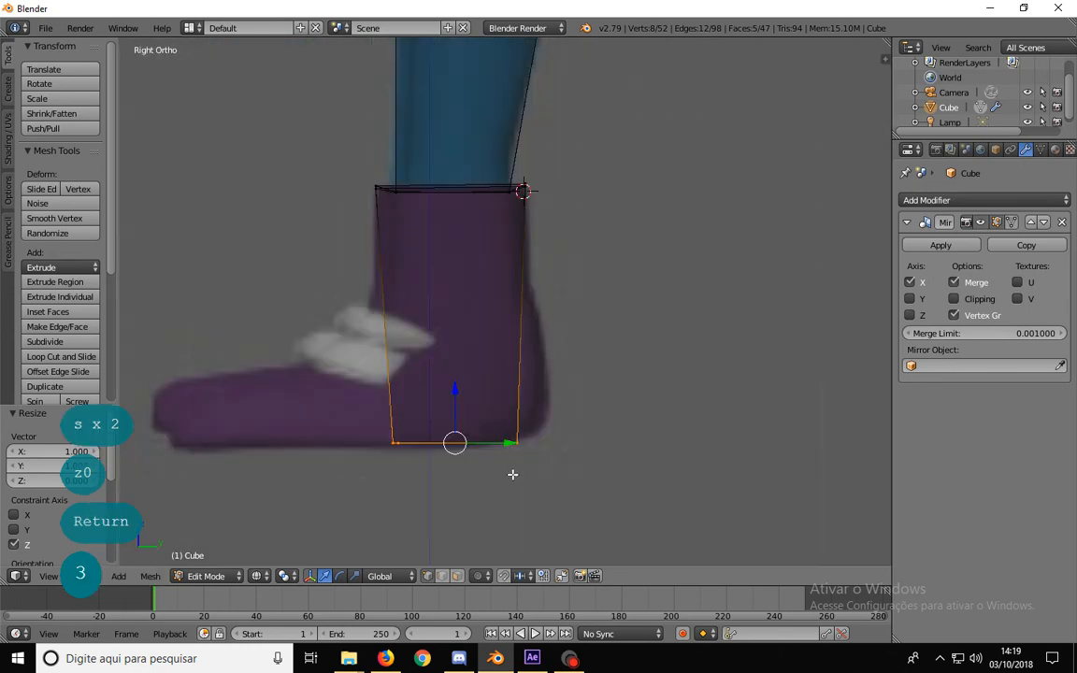
key(a)
key(b)
drag(334, 477, 430, 421)
key(g)
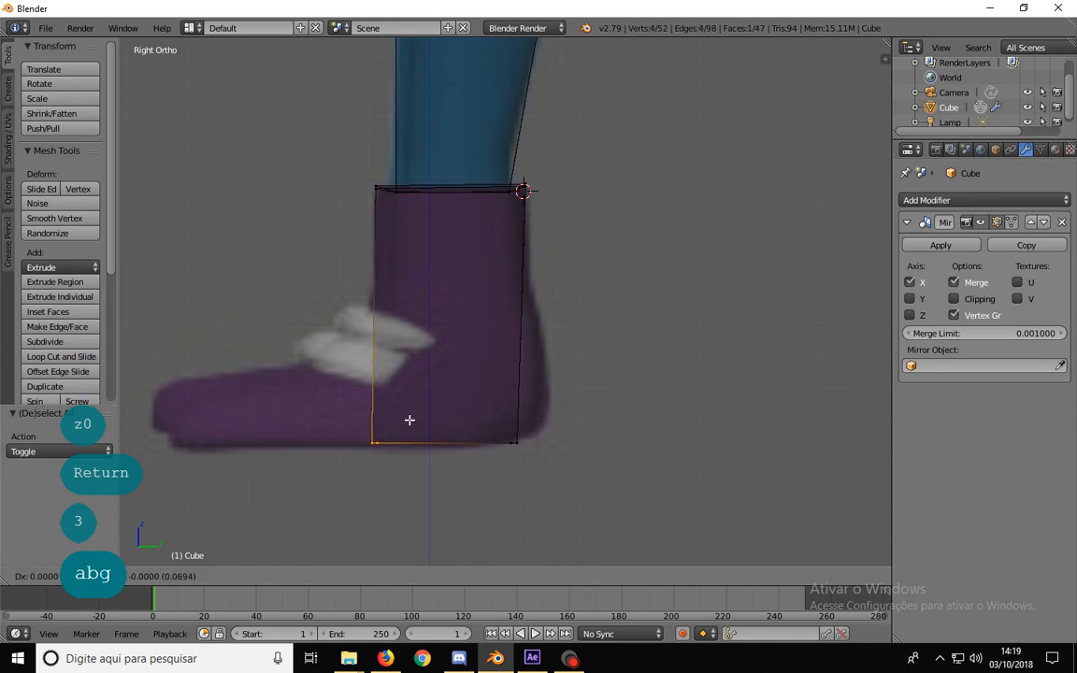
click(414, 422)
- Select the back bottom vertices of the boot and nudge them slightly back and up in the side view
key(a)
key(b)
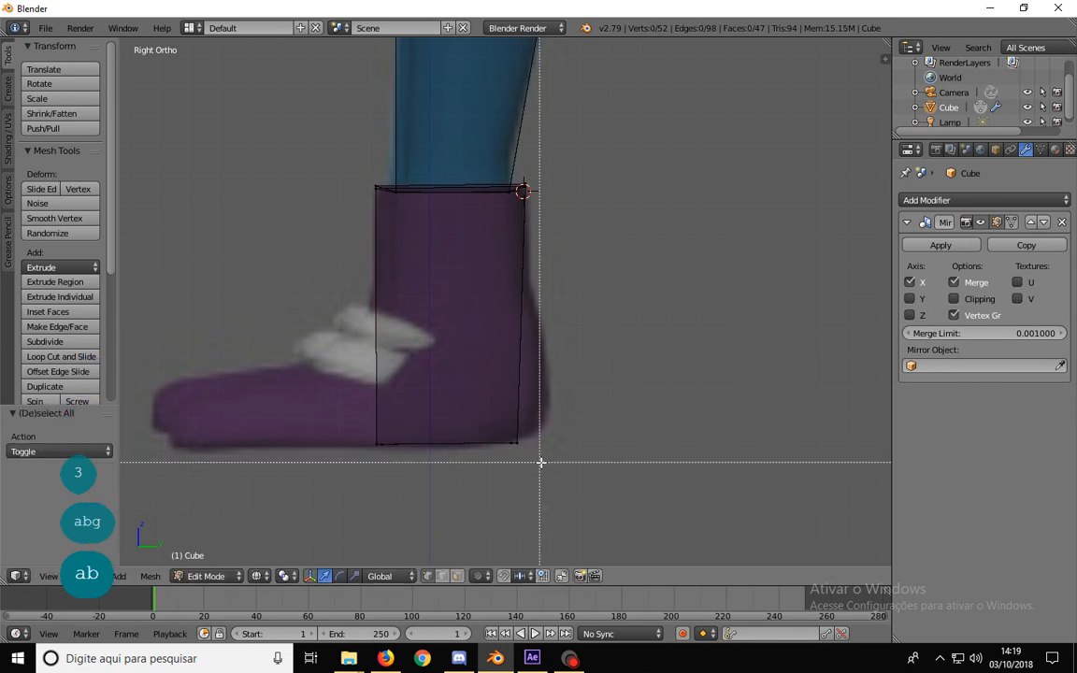
drag(541, 459, 498, 438)
key(g)
click(502, 434)
- Select the four narrow border faces around the central face on the boot's underside
key(a)
middle_drag(464, 505, 405, 361)
key(ctrl+Tab)
click(447, 459)
right_click(444, 416)
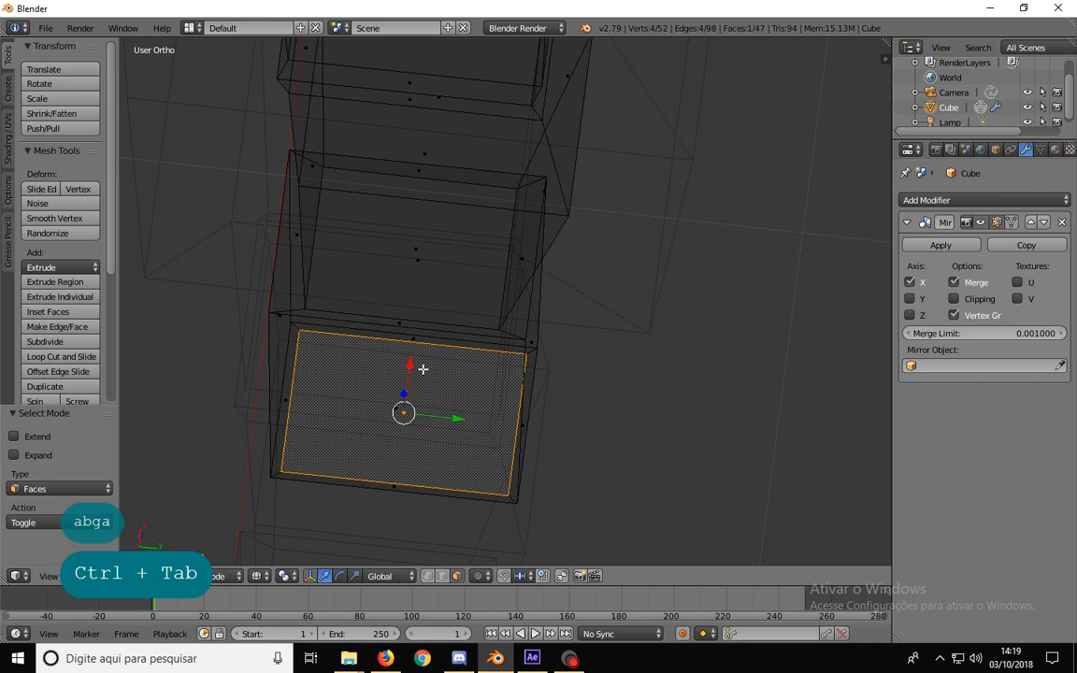
middle_drag(422, 369, 451, 389)
right_click(329, 361)
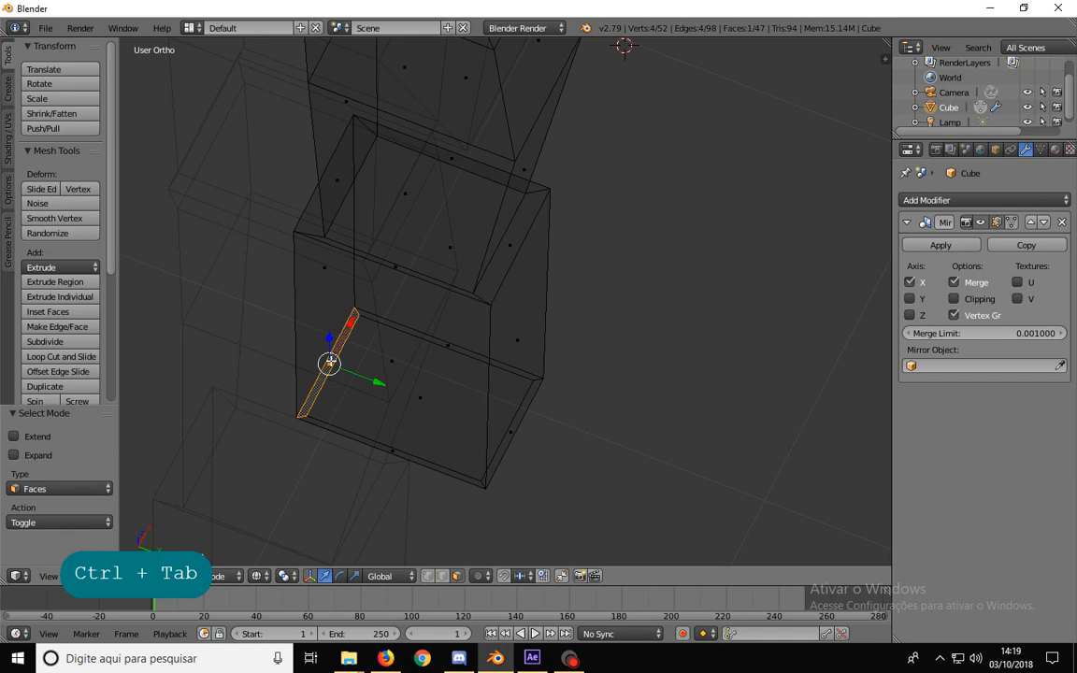
shift+right_click(444, 350)
shift+right_click(509, 437)
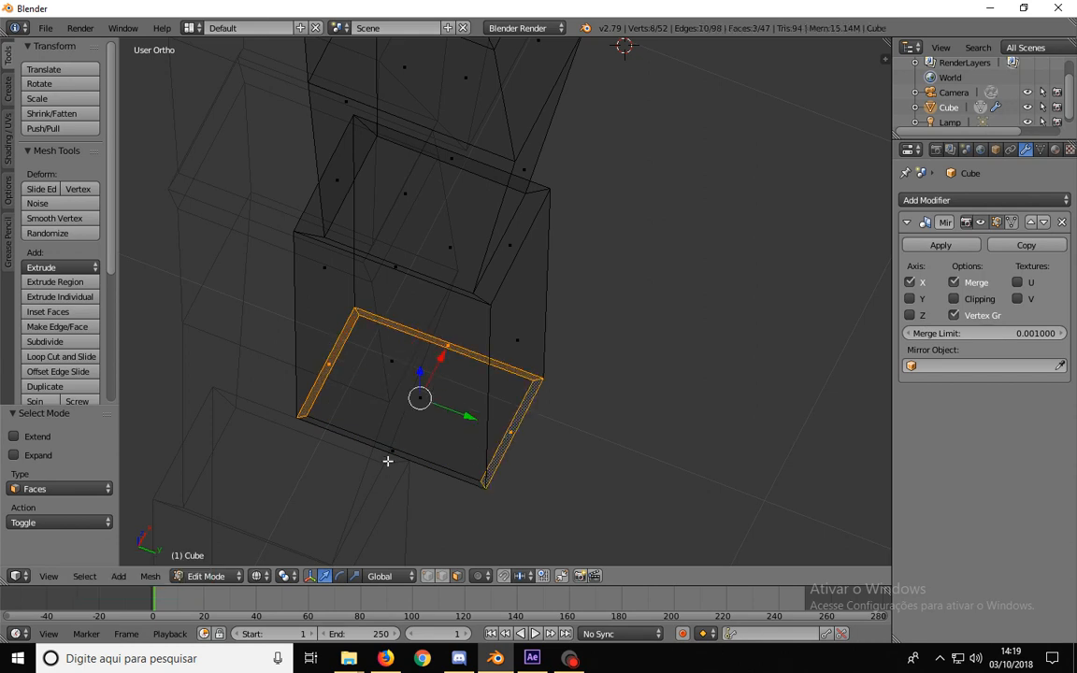
shift+right_click(377, 445)
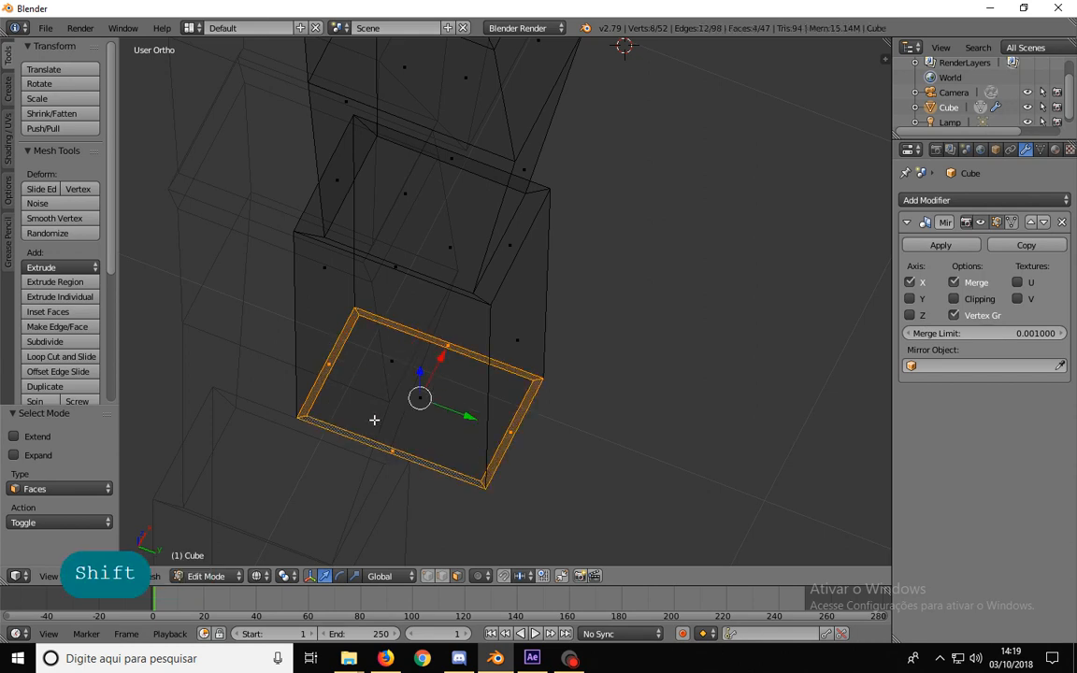
- Select the four inner edges on the boot's underside and dissolve them with Dissolve Edges
key(ctrl+Tab)
click(374, 404)
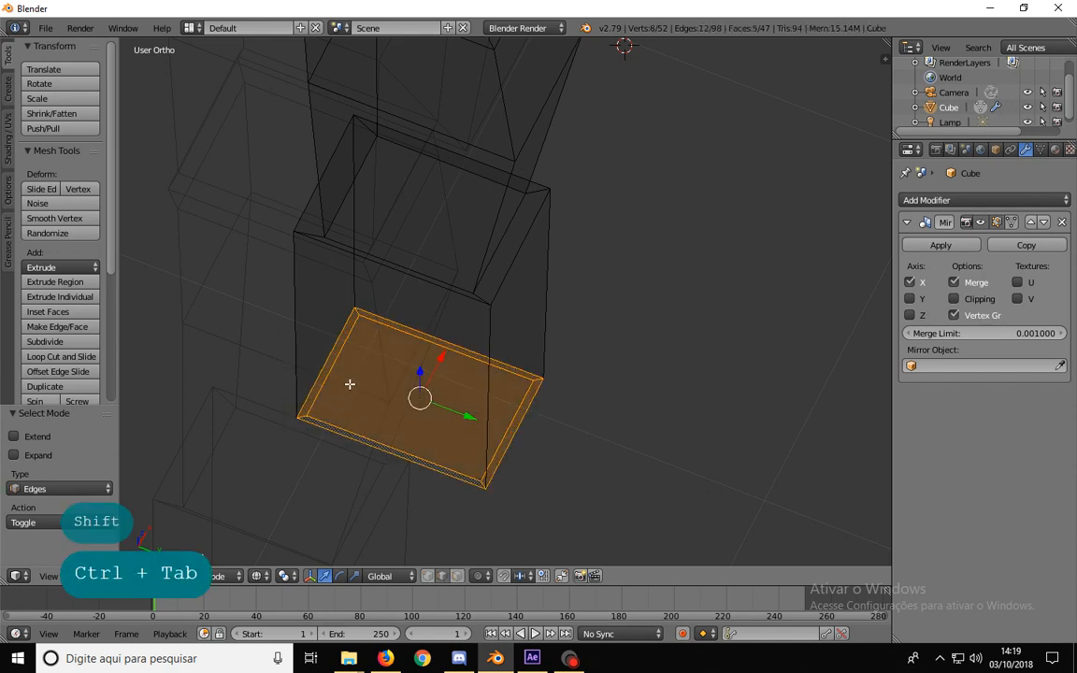
right_click(336, 370)
shift+right_click(406, 332)
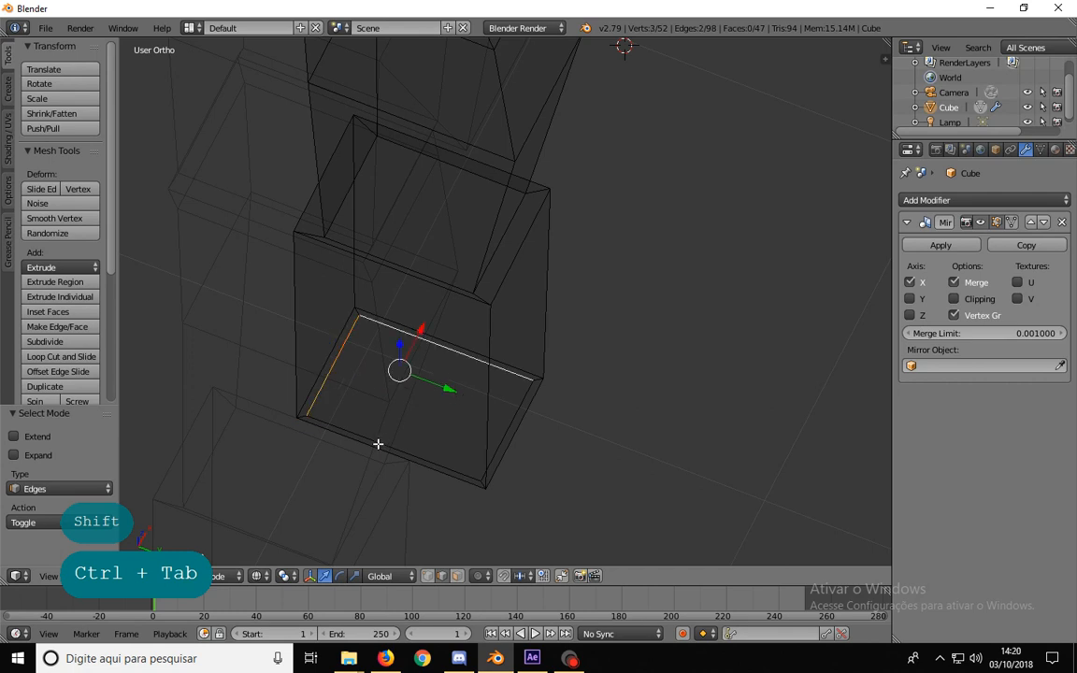
shift+right_click(378, 445)
shift+right_click(520, 429)
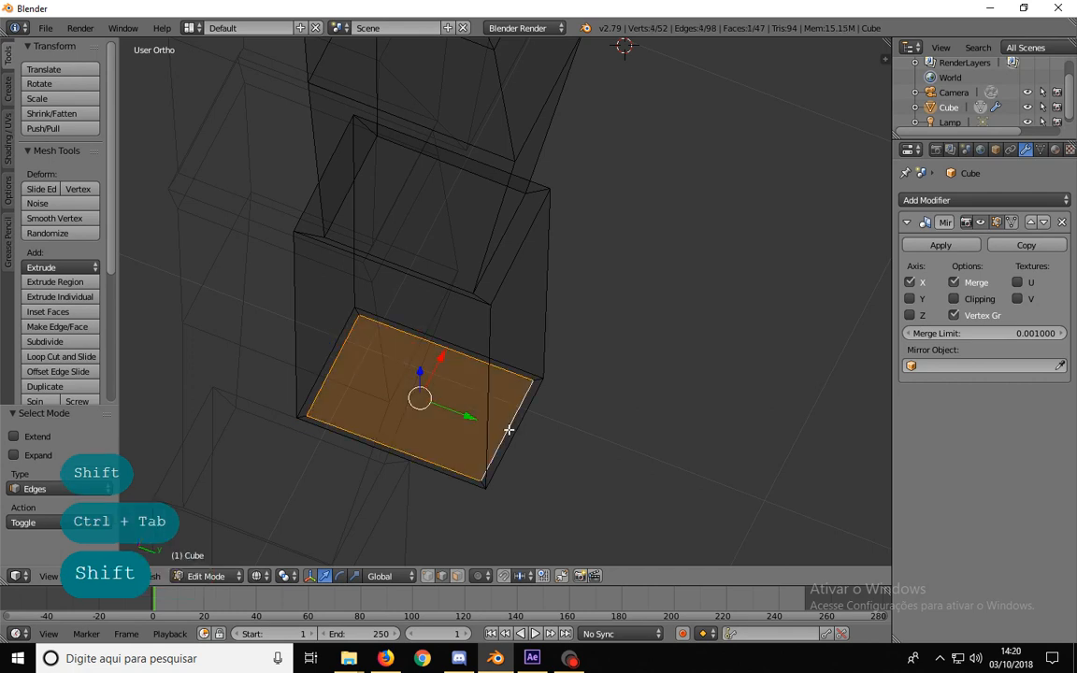
middle_drag(508, 421, 517, 413)
key(Delete)
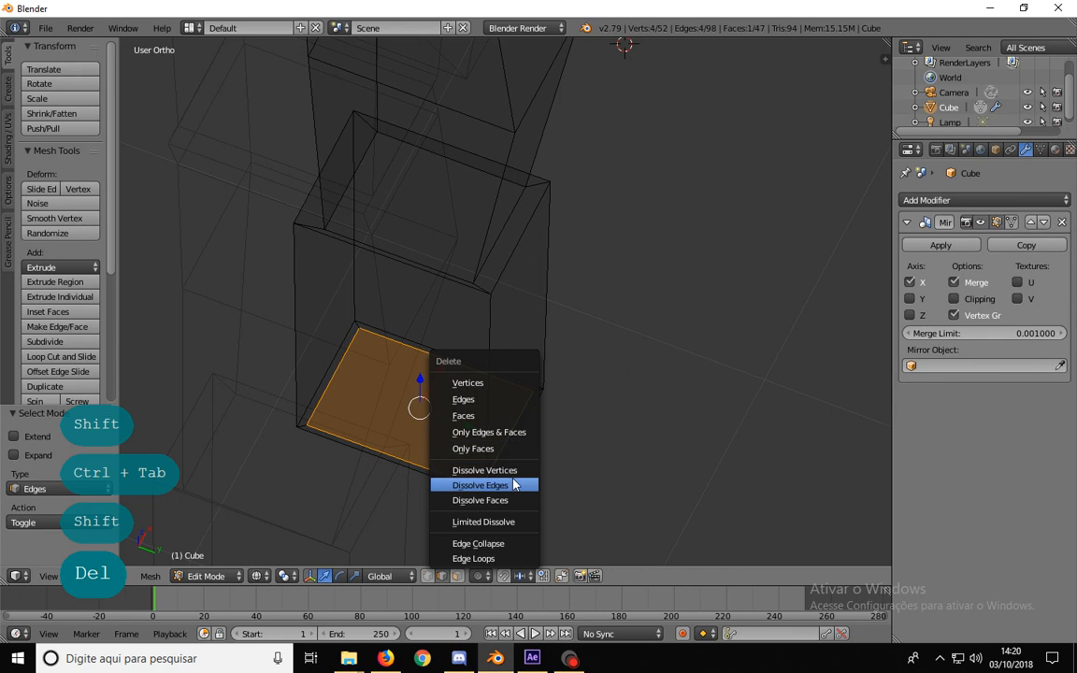
click(513, 484)
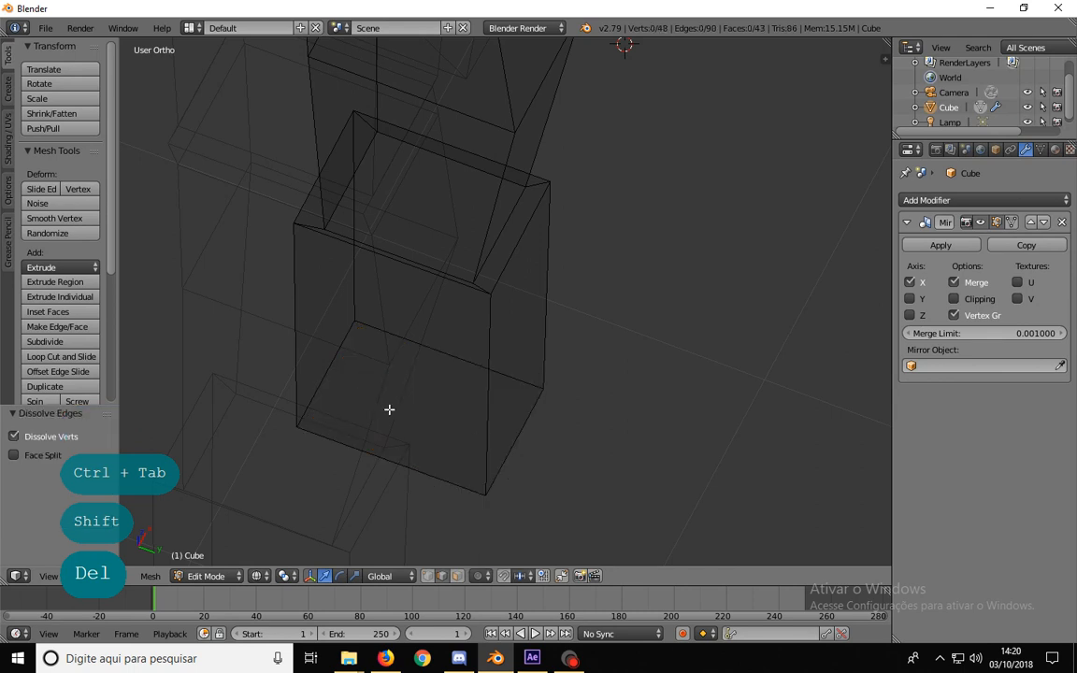
- Switch to solid shading, select the boot's bottom face and examine the underside
mouse_move(389, 409)
middle_down()
mouse_move(430, 422)
mouse_move(413, 507)
mouse_move(468, 446)
mouse_move(476, 388)
middle_up()
key(backslash)
key(z)
key(ctrl+Tab)
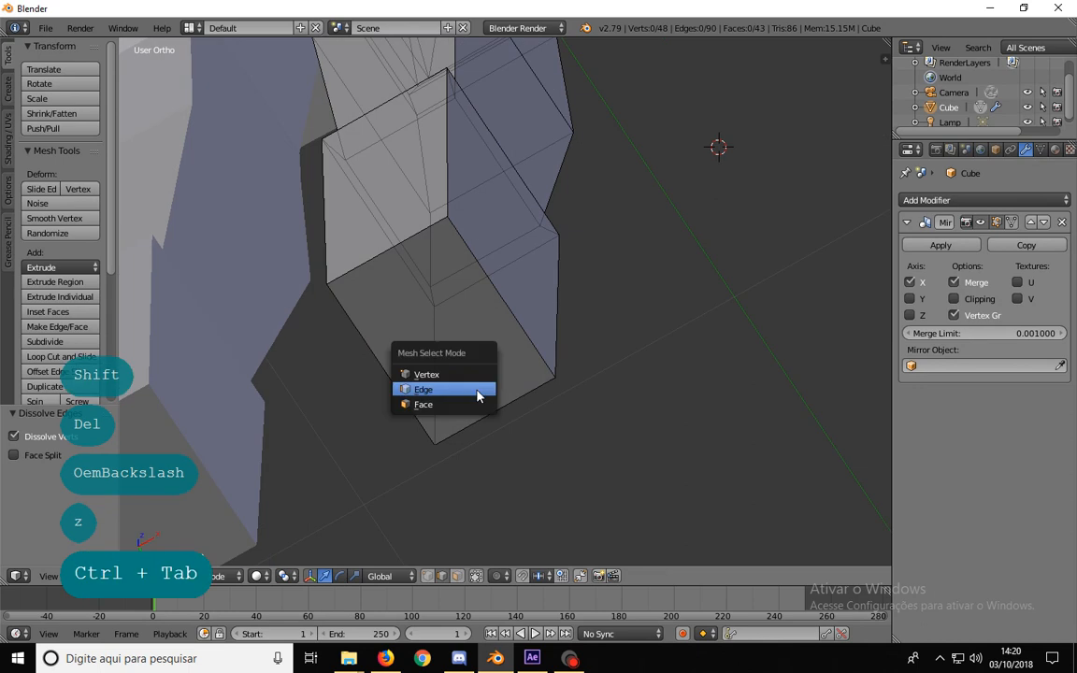
click(464, 408)
right_click(438, 334)
middle_drag(437, 334, 443, 276)
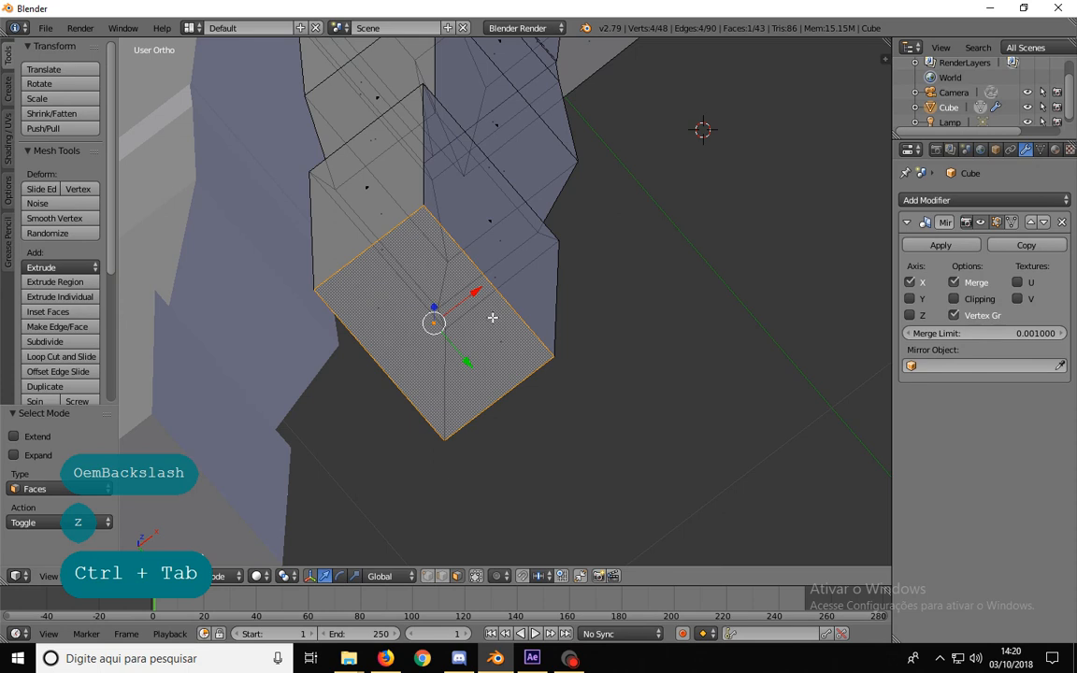
middle_drag(493, 317, 433, 414)
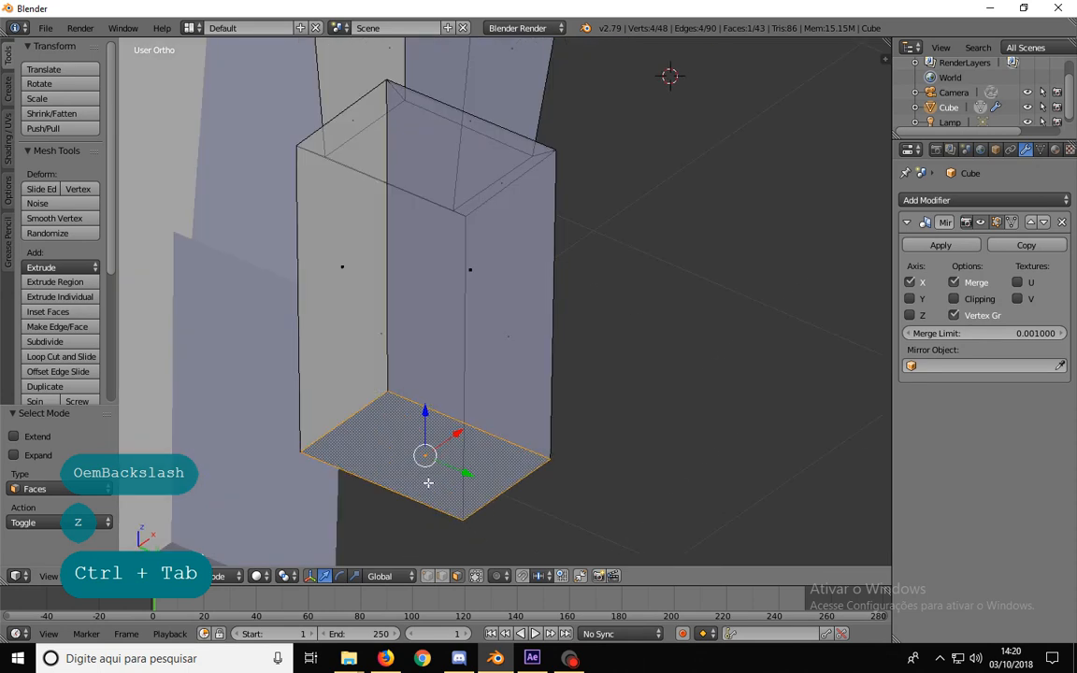
middle_drag(428, 482, 446, 432)
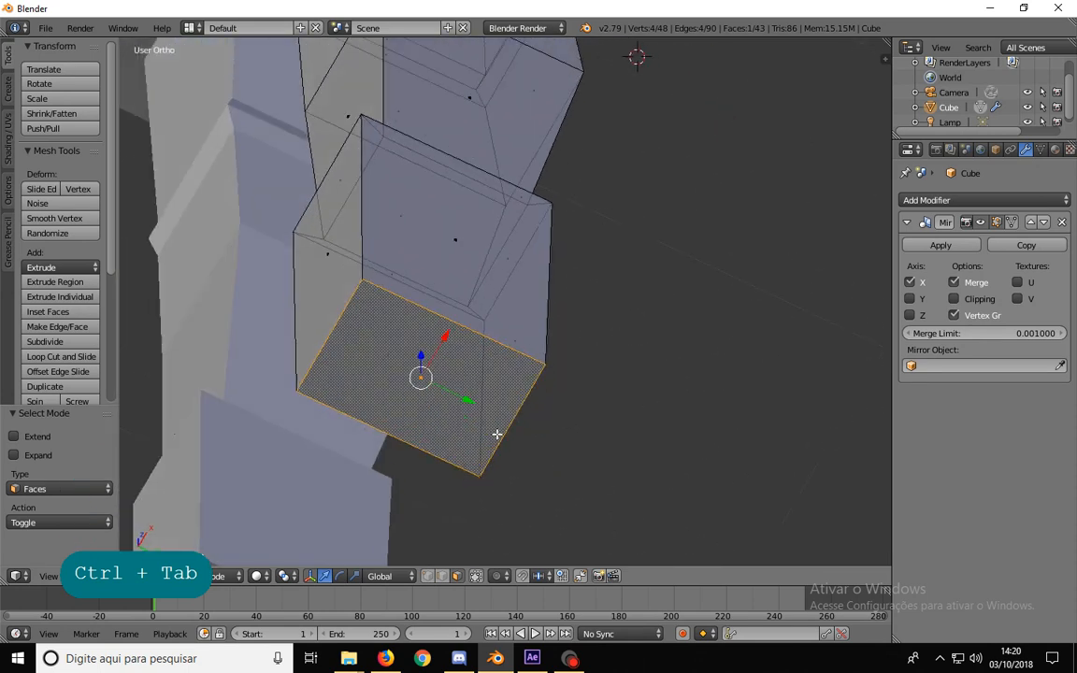
- Undo the dissolving of the inner edges on the boot's underside
key(ctrl+z)
key(ctrl+z)
key(ctrl+z)
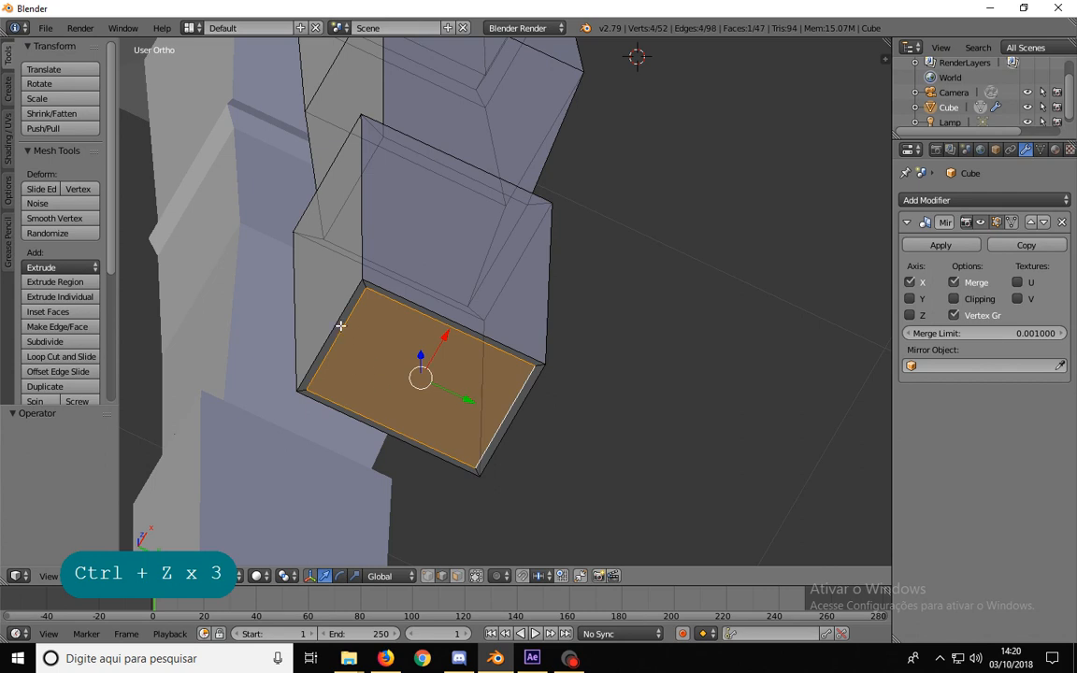
- Try a level 5 Subdivision Surface modifier, remove it again and switch to face selection
key(shift)
key(ctrl+5)
key(ctrl+Tab)
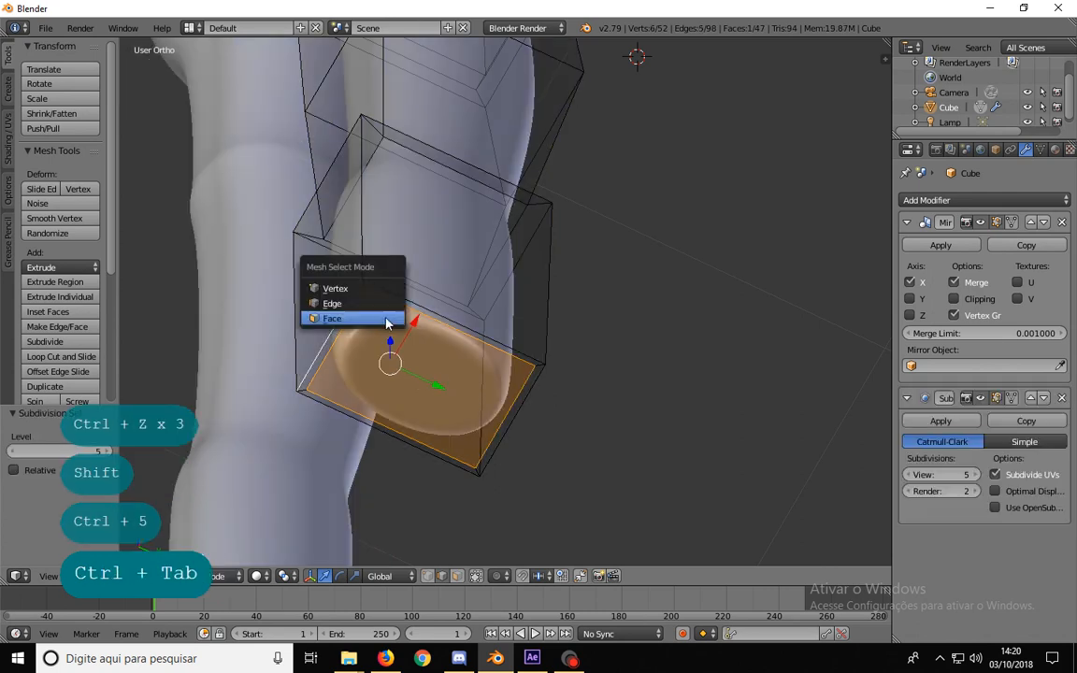
click(377, 318)
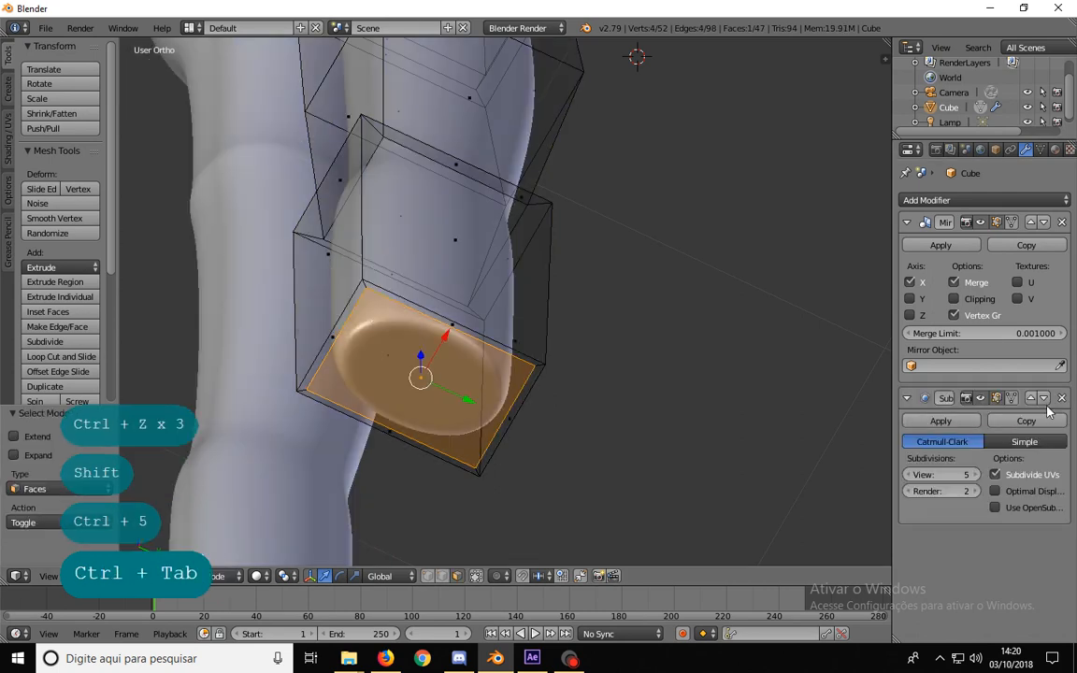
click(1061, 398)
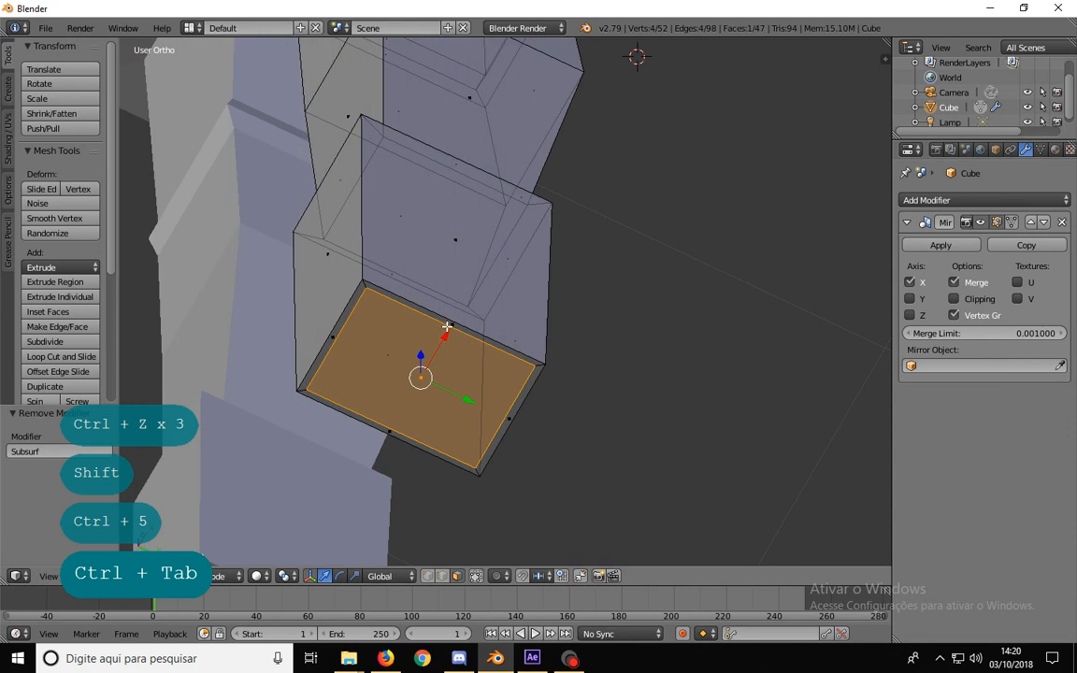
- Select the four border faces along with the central face on the boot's underside and delete all five faces
shift+click(332, 335)
shift+right_click(384, 431)
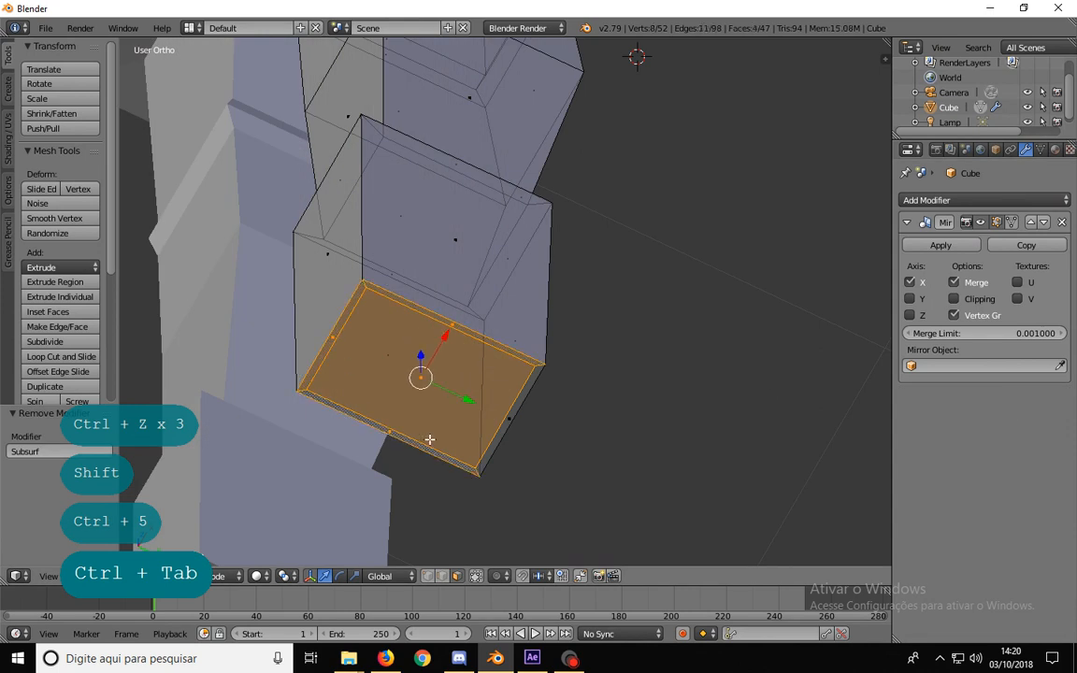
shift+right_click(508, 425)
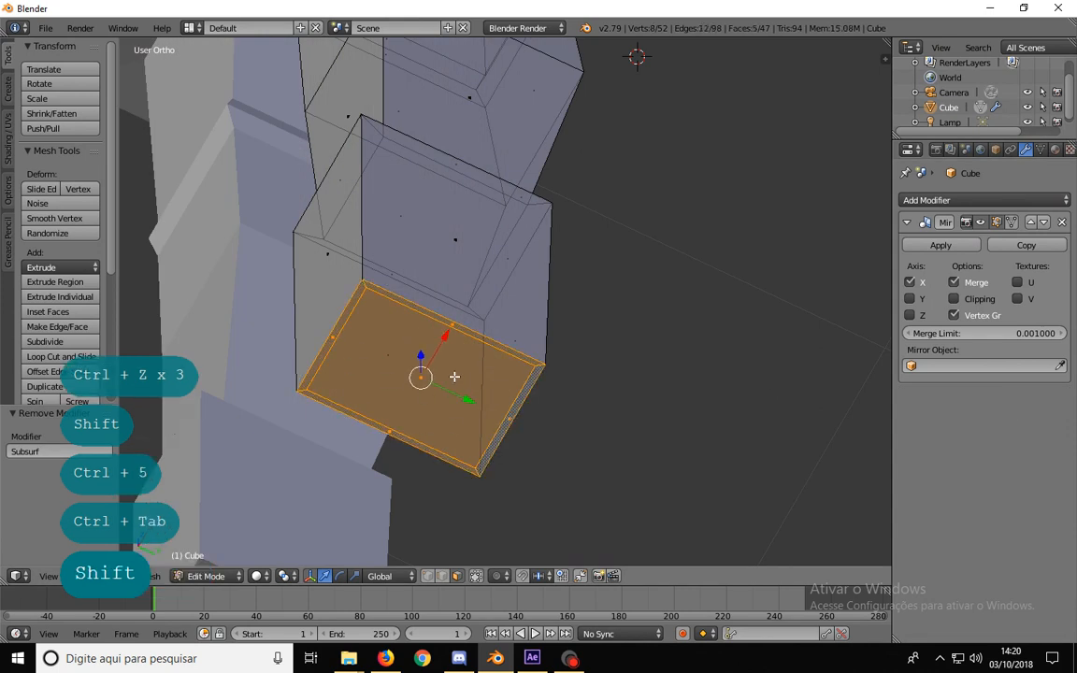
key(Delete)
click(425, 309)
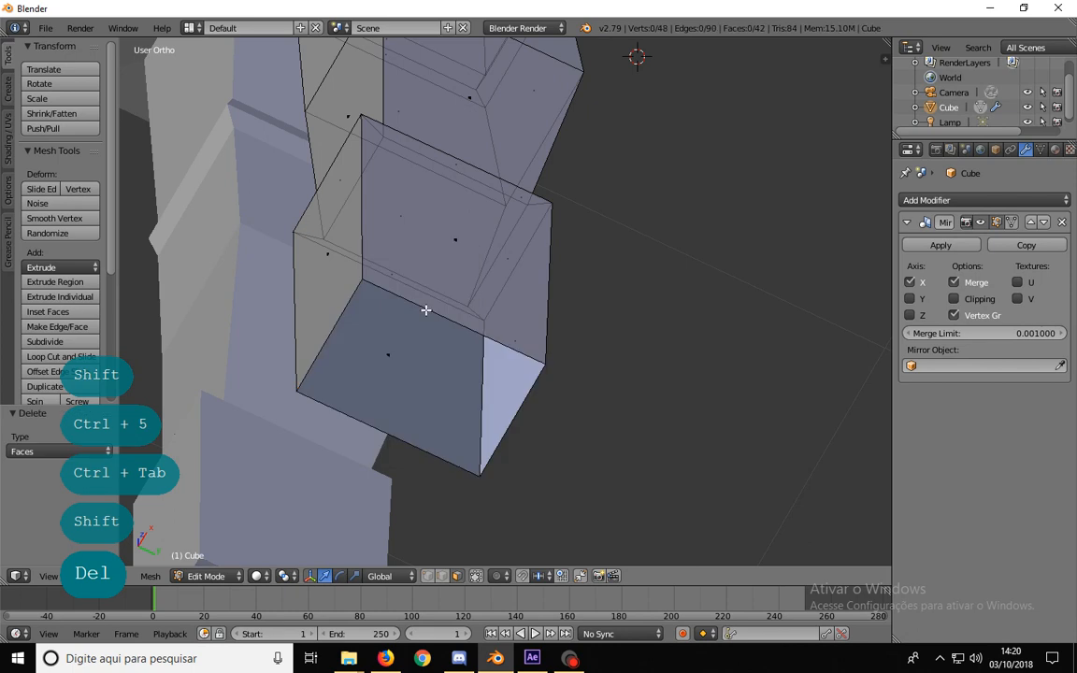
- Select the two opposite long edges of the boot's open bottom and fill the hole with one face
key(ctrl+Tab)
click(430, 314)
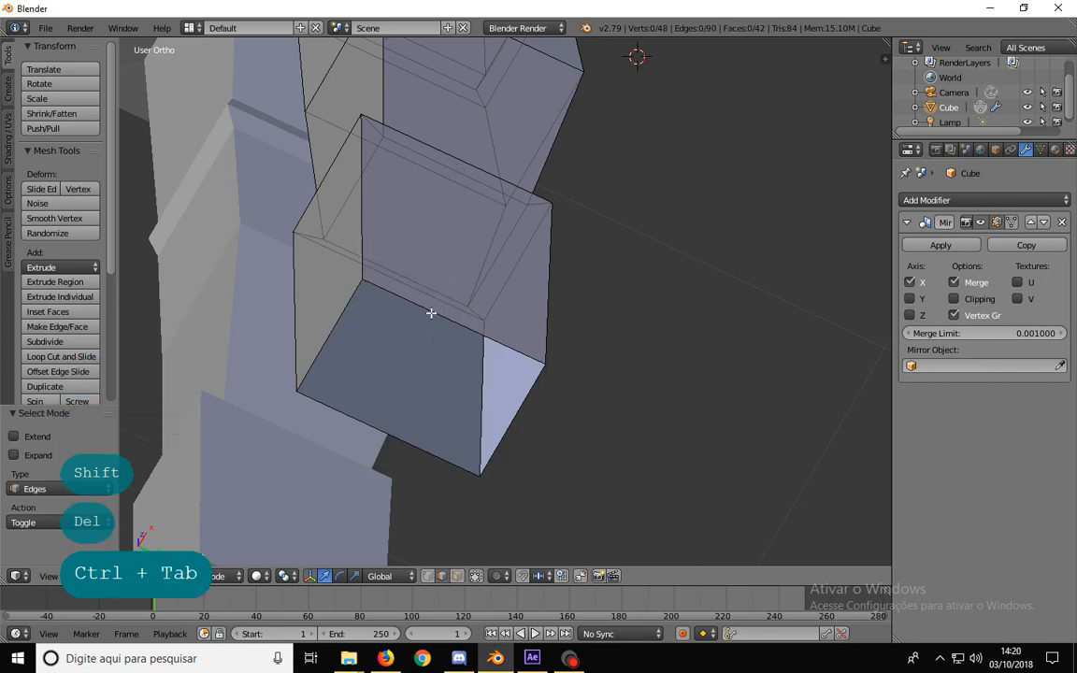
right_click(429, 345)
shift+right_click(380, 428)
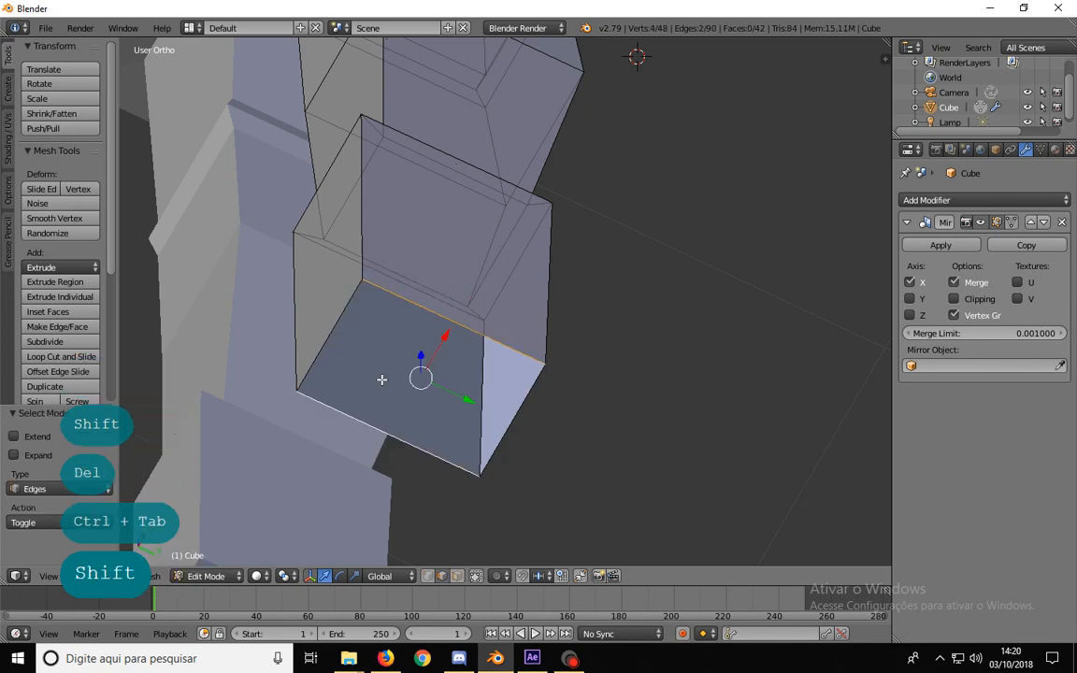
middle_drag(413, 309, 519, 355)
key(f)
- Add a horizontal loop cut around the boot, slid slightly below mid-height in the side view
mouse_move(635, 442)
middle_down()
mouse_move(444, 482)
mouse_move(420, 358)
mouse_move(470, 371)
mouse_move(519, 300)
mouse_move(382, 396)
mouse_move(579, 413)
mouse_move(517, 417)
mouse_move(524, 439)
mouse_move(555, 384)
mouse_move(529, 361)
middle_up()
key(a)
key(z)
key(z)
key(1)
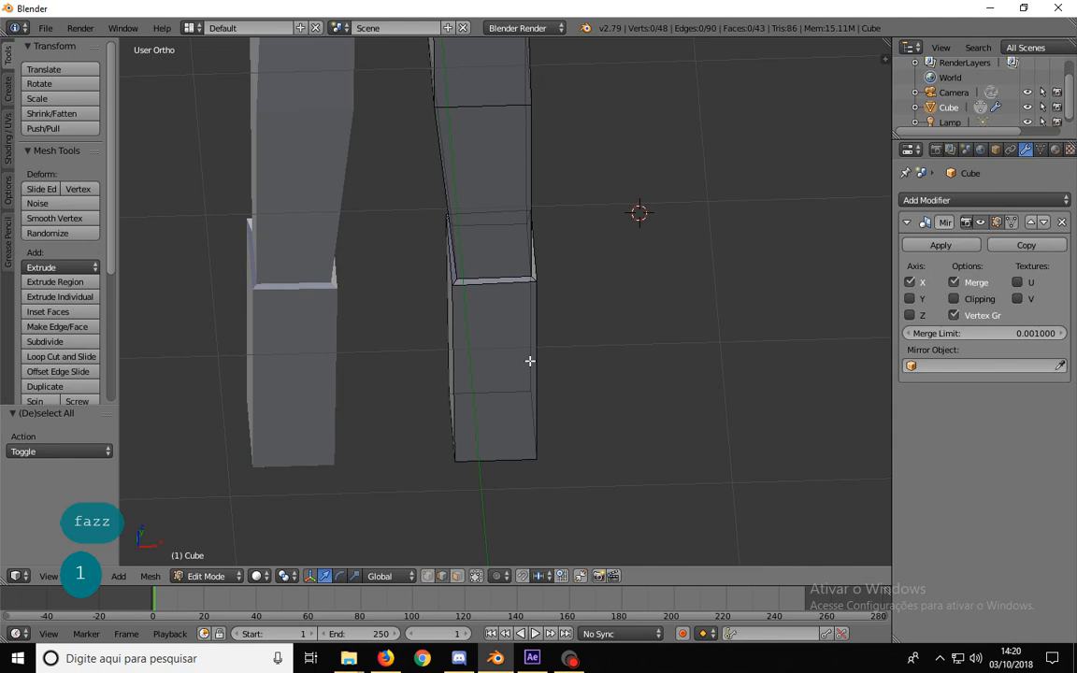
key(KP_3)
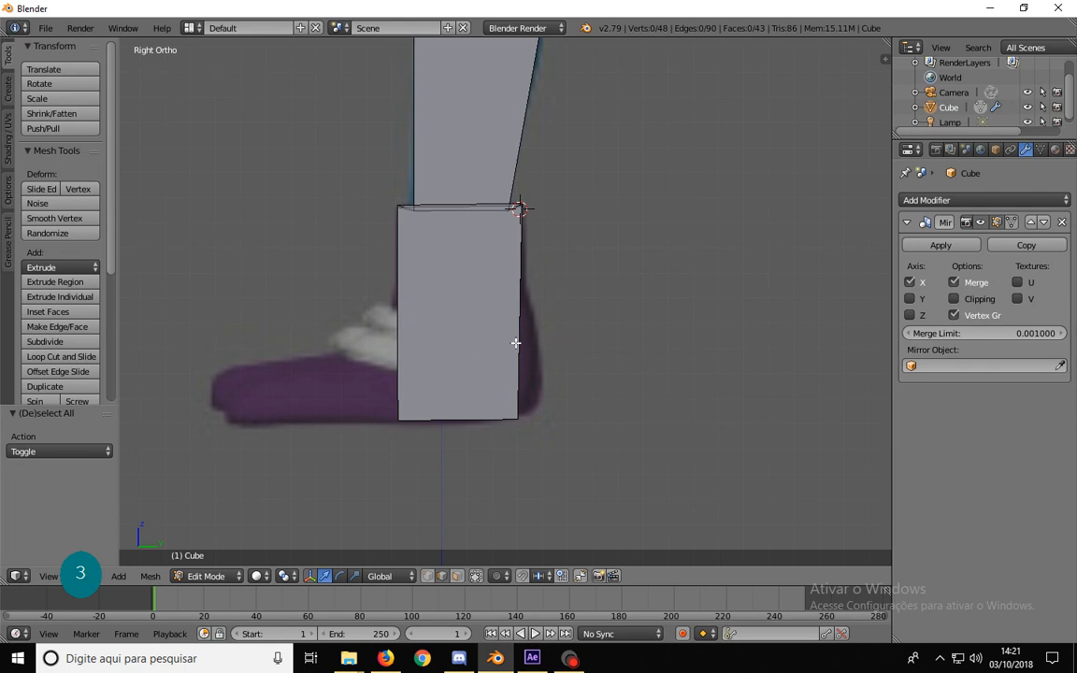
key(ctrl+r)
click(406, 338)
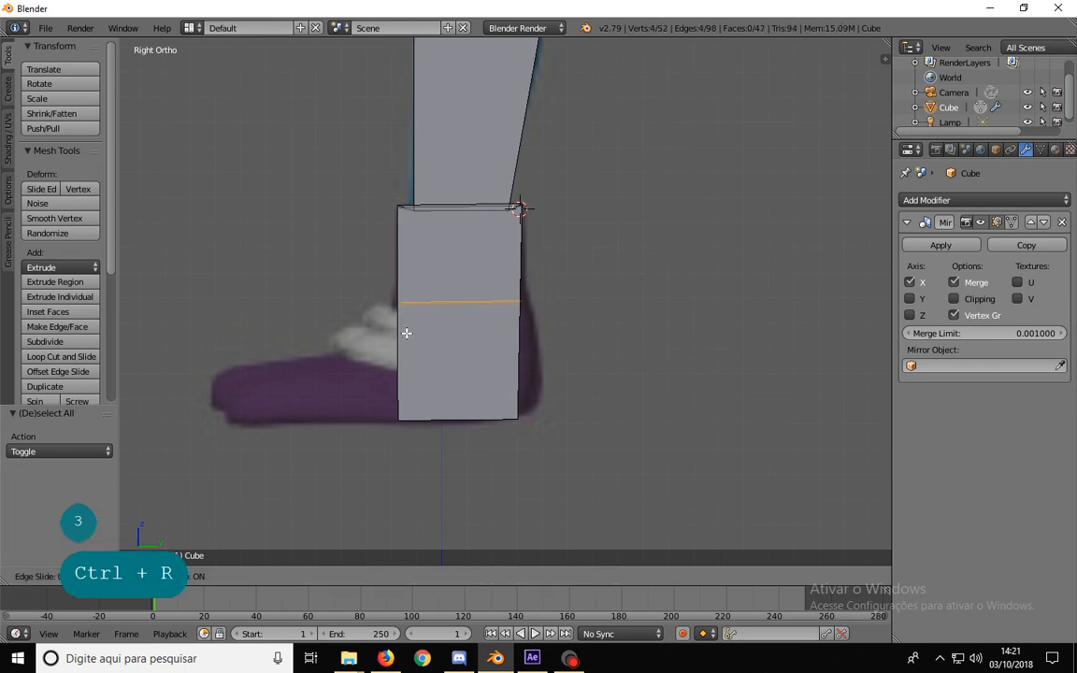
click(408, 346)
- Select the boot's front face below the new loop cut and show it against the side reference
middle_drag(409, 354, 461, 378)
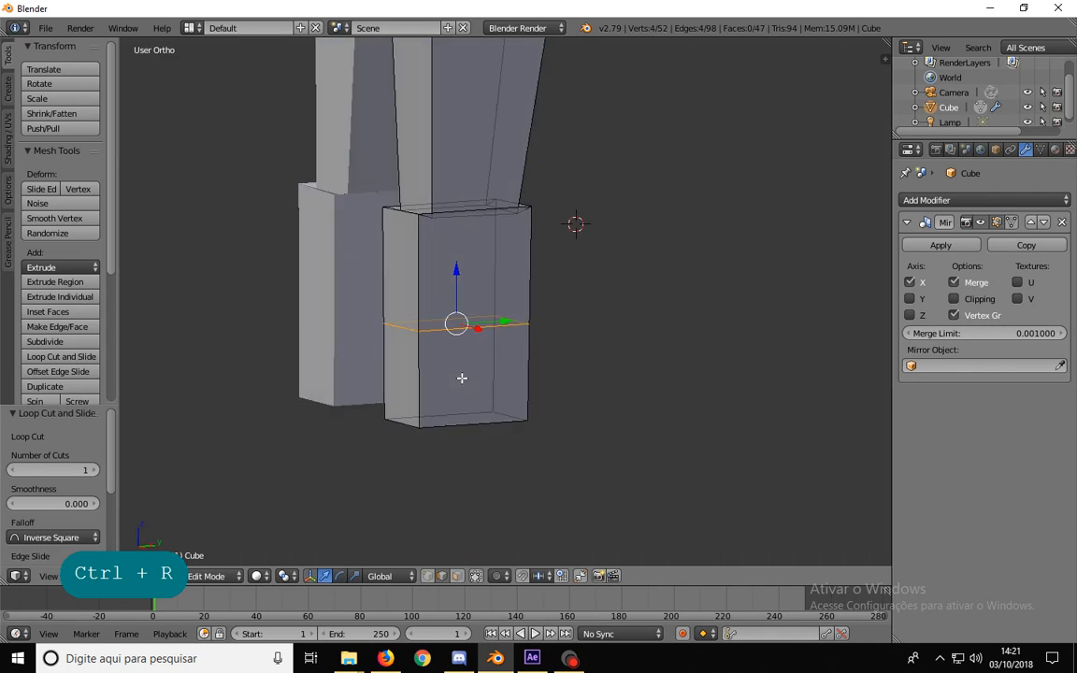
key(ctrl+Tab)
click(443, 390)
right_click(400, 369)
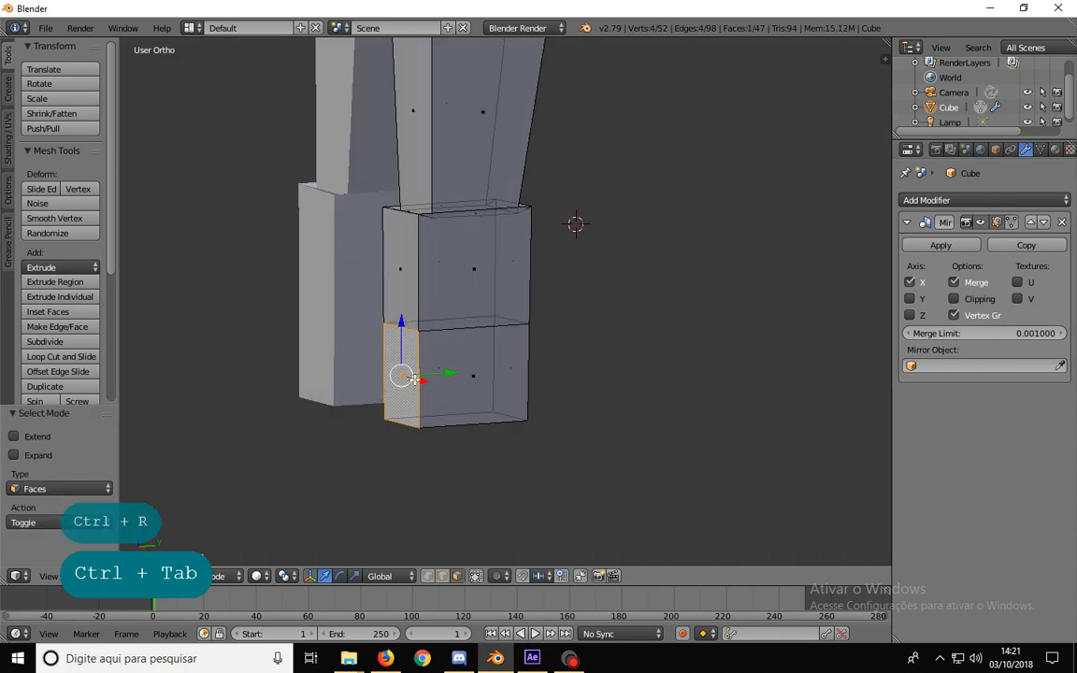
key(KP_3)
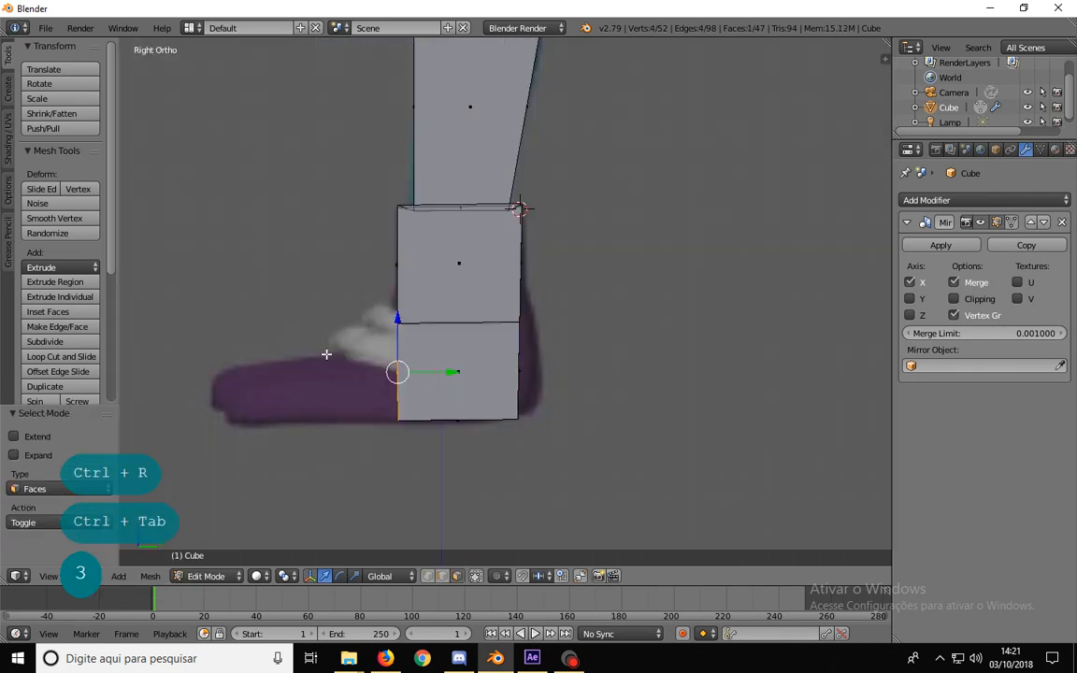
- Extrude the front face of the ankle block forward to the toe tip of the side reference, then clear the selection
key(e)
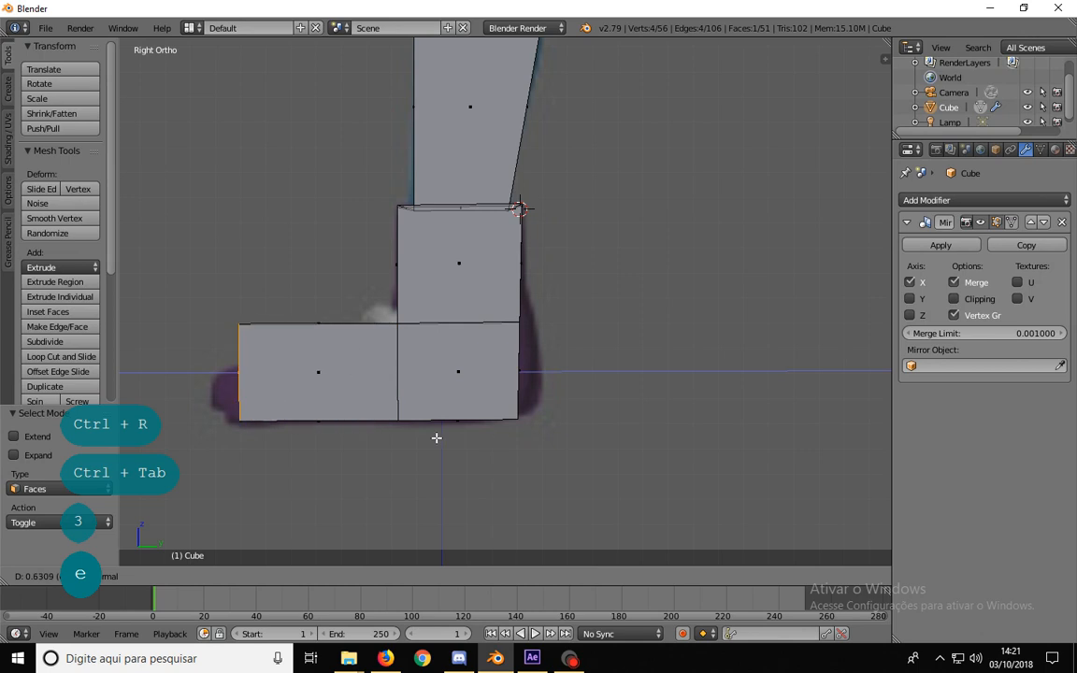
click(416, 438)
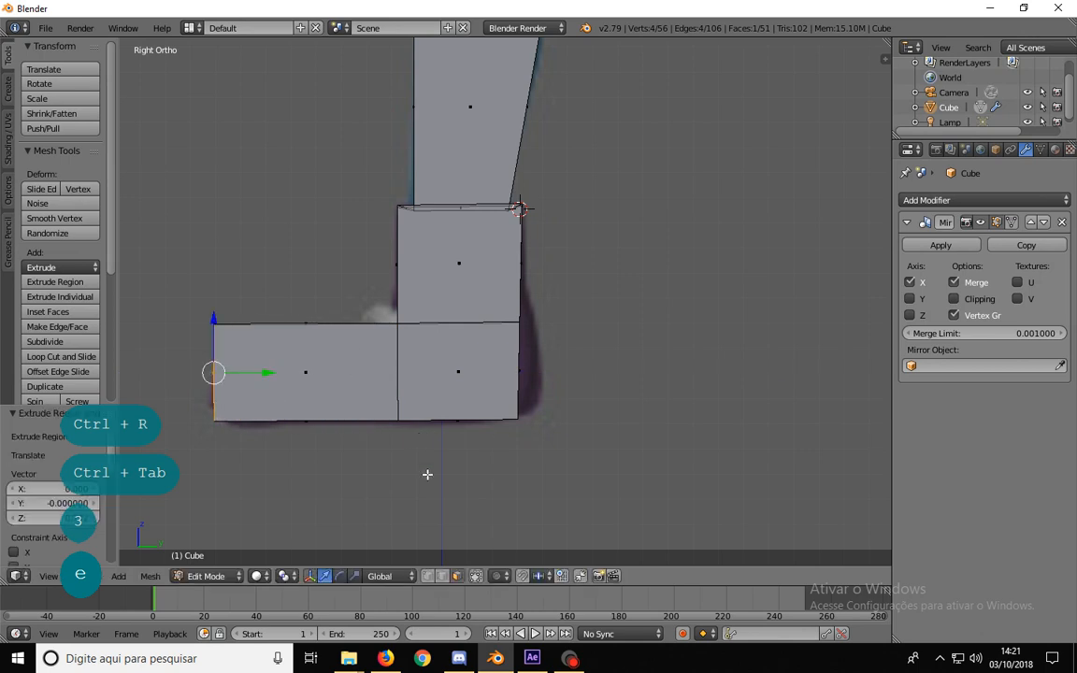
key(a)
shift+middle_drag(366, 428, 438, 372)
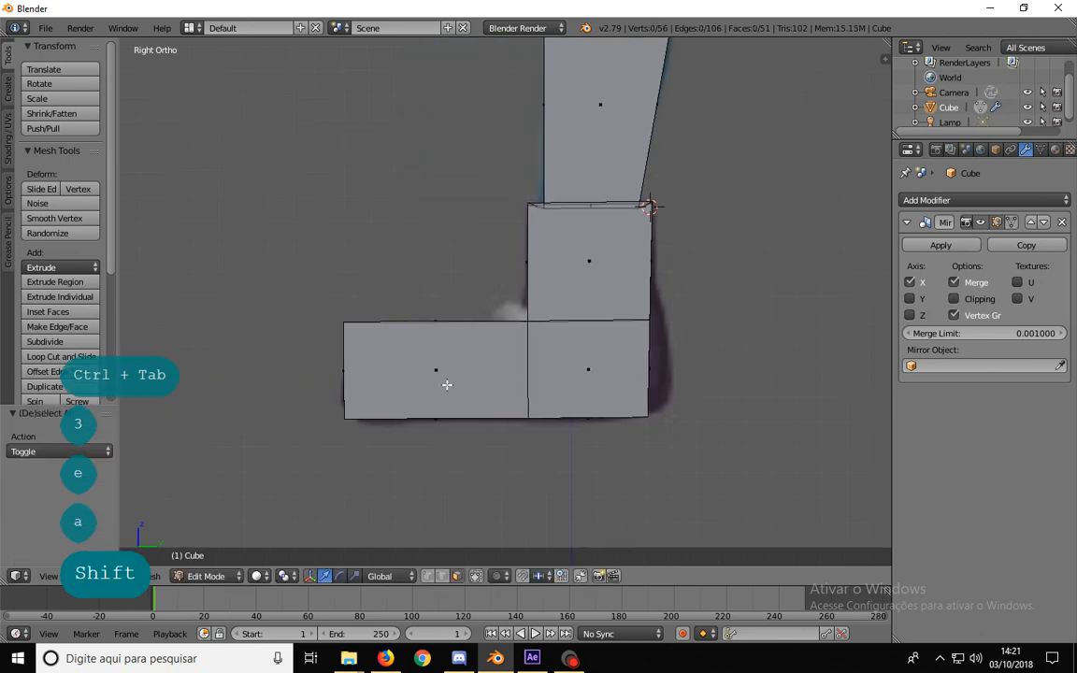
- In vertex mode and wireframe, move the foot's upper front vertices down about 0.19 to follow the shoe reference
key(ctrl+Tab)
click(429, 355)
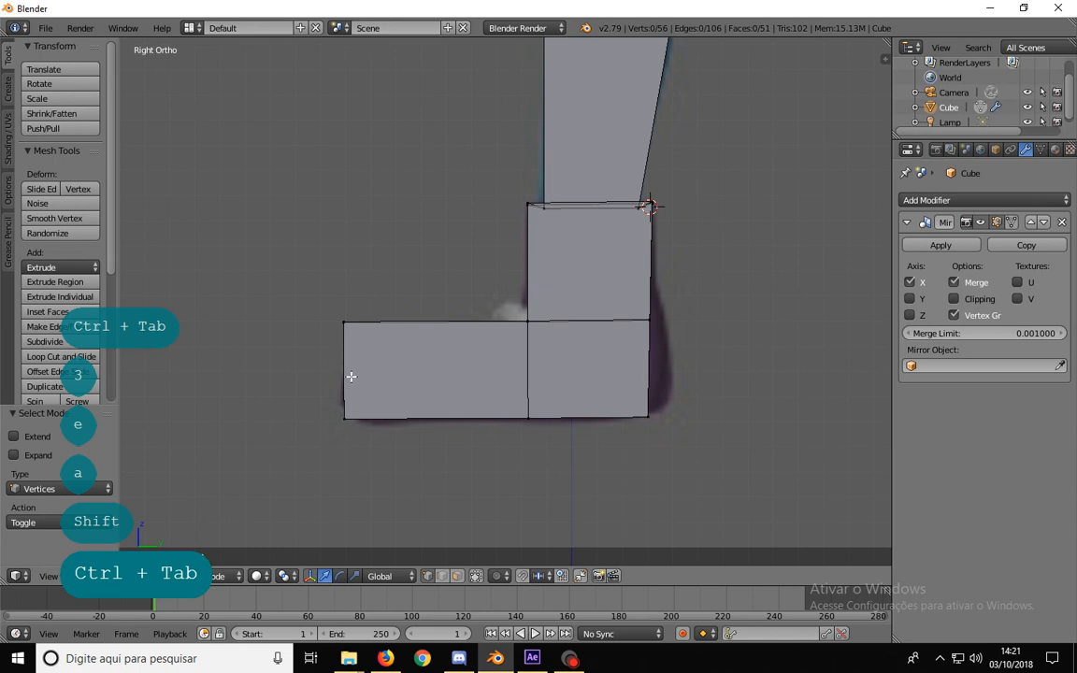
key(z)
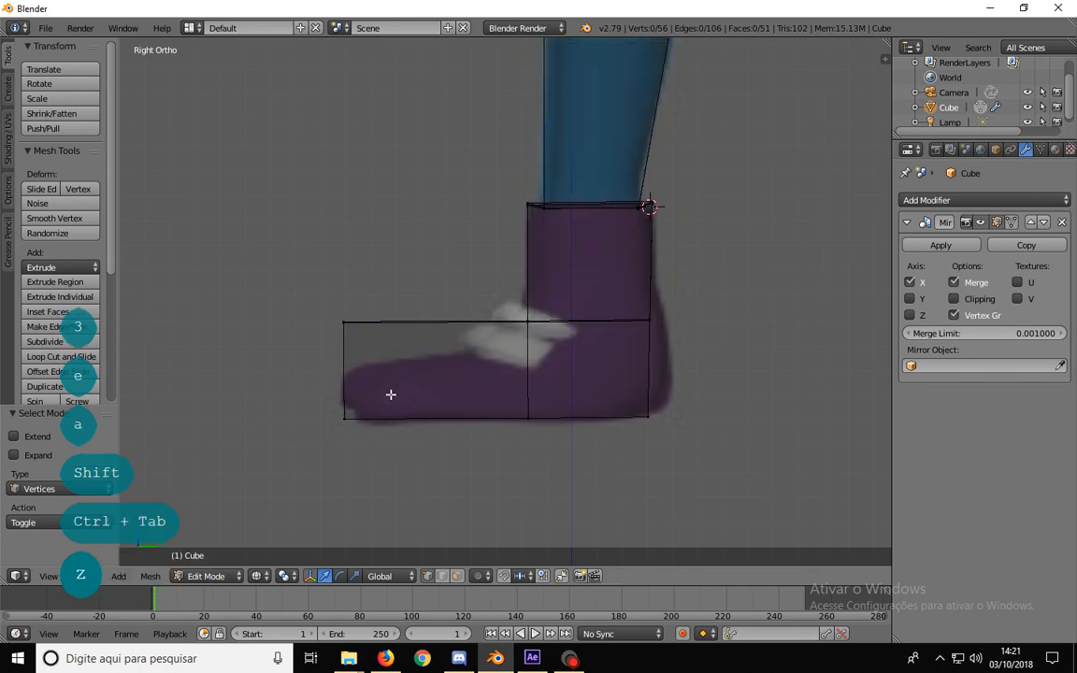
key(b)
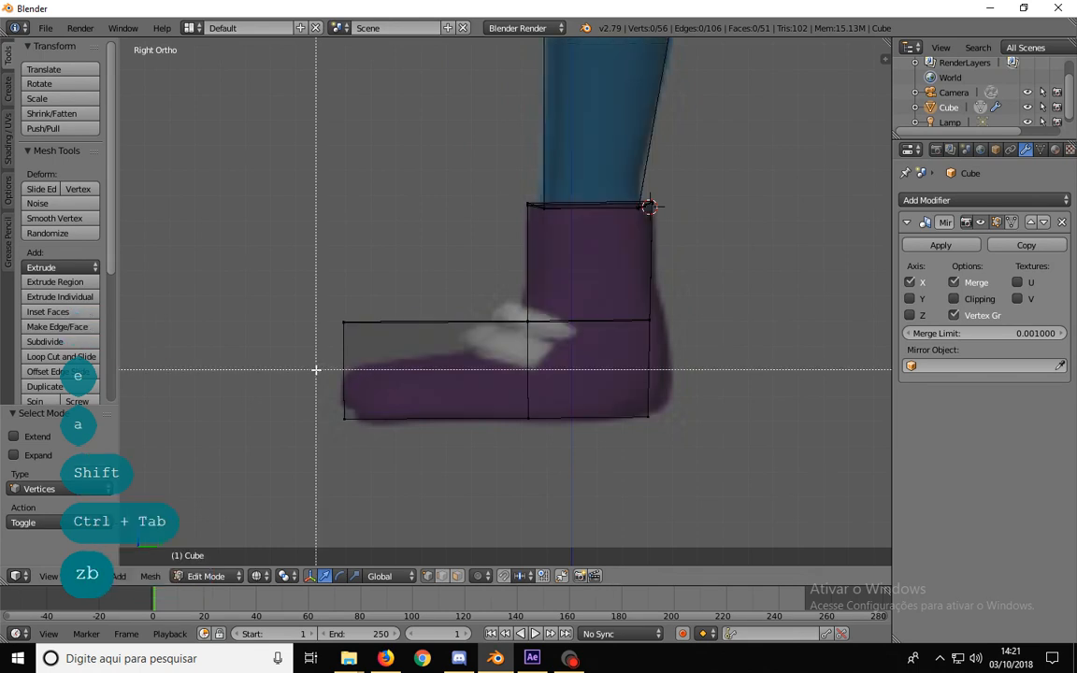
drag(313, 367, 367, 299)
key(g)
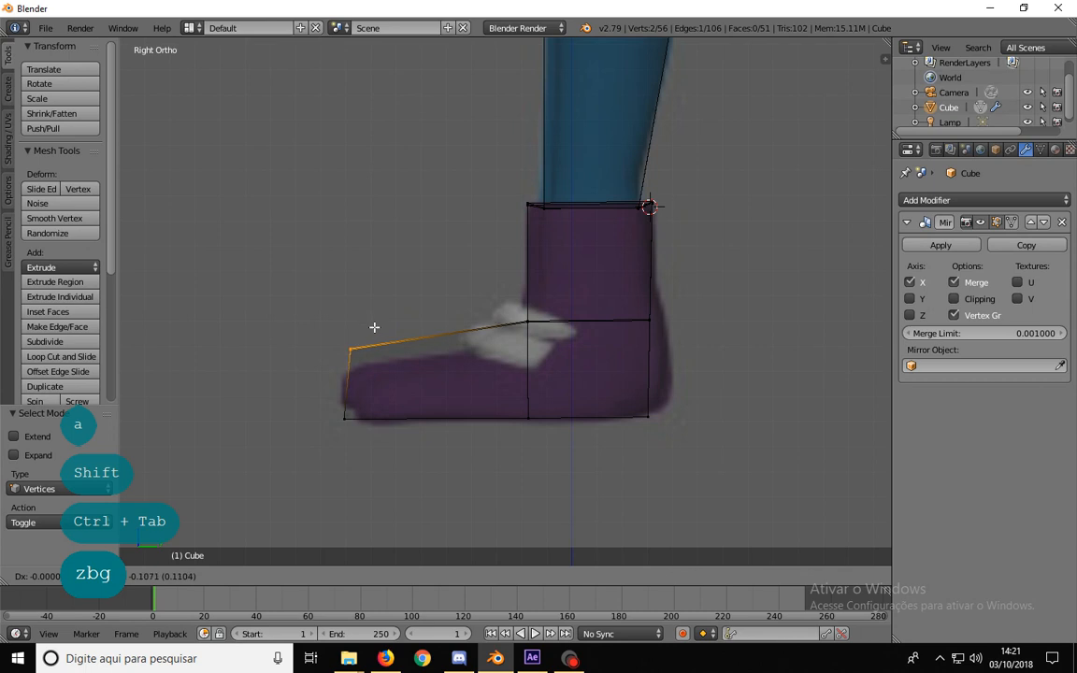
click(377, 355)
key(w)
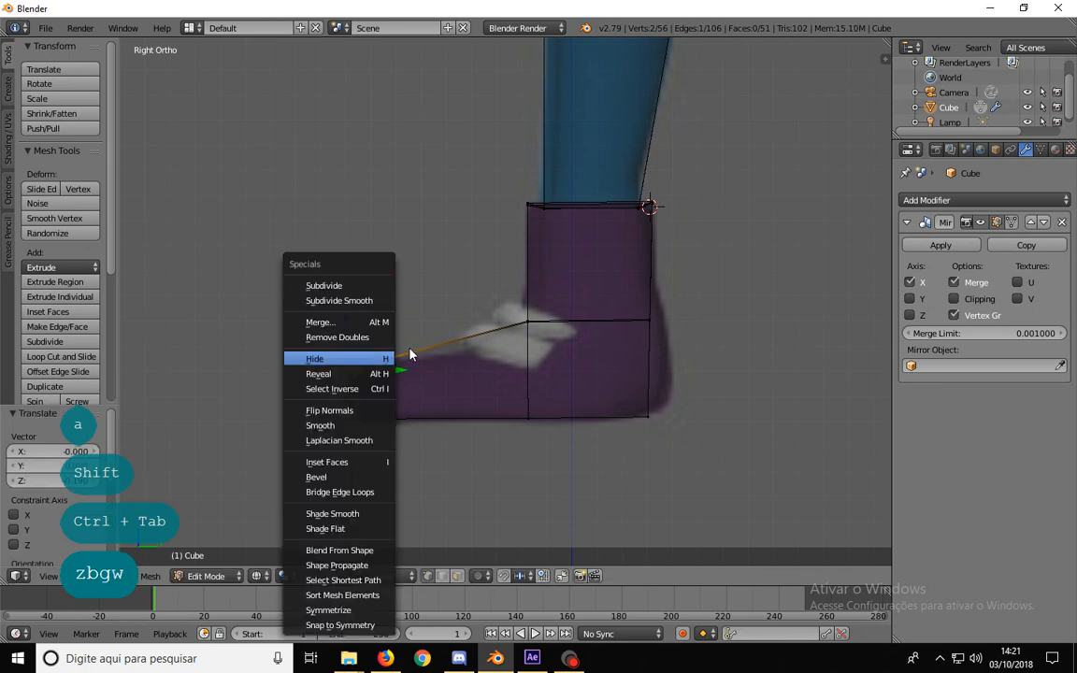
middle_drag(409, 355, 464, 294)
middle_drag(417, 341, 548, 433)
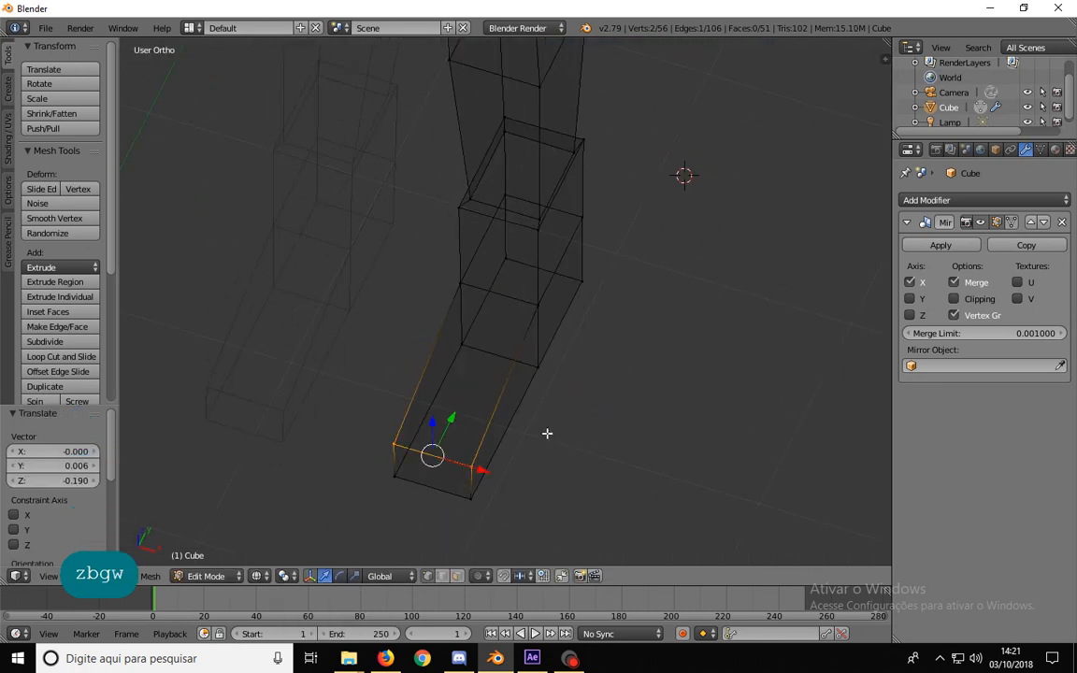
key(a)
- Compare the foot's wireframe with the shoe reference in front, side and angled views
key(KP_1)
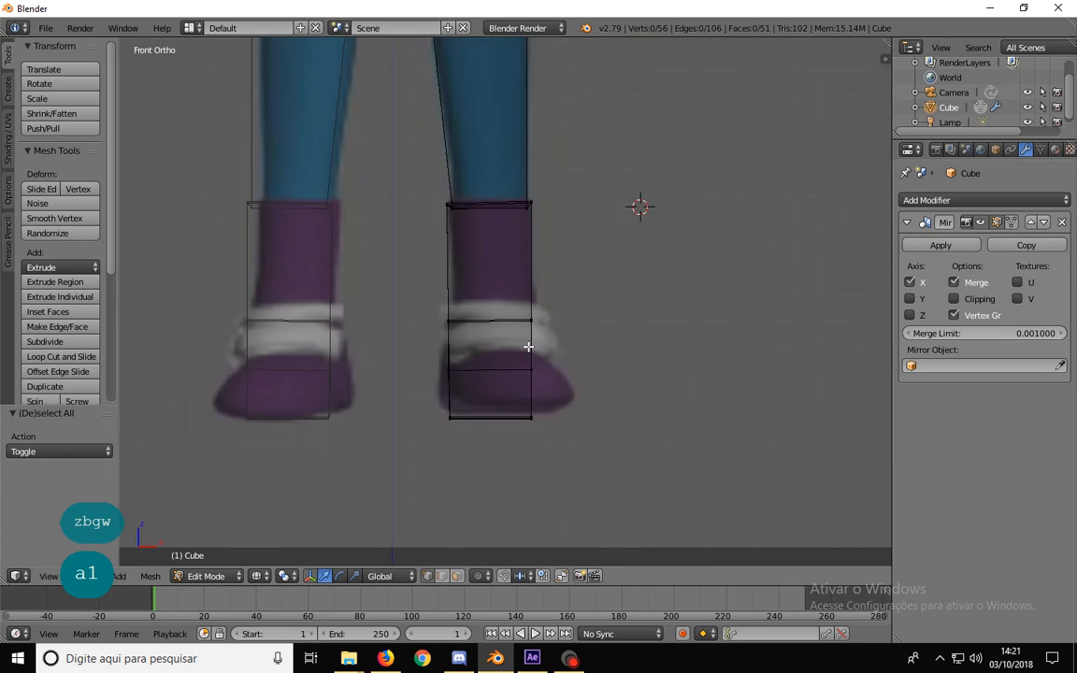
middle_drag(528, 347, 471, 400)
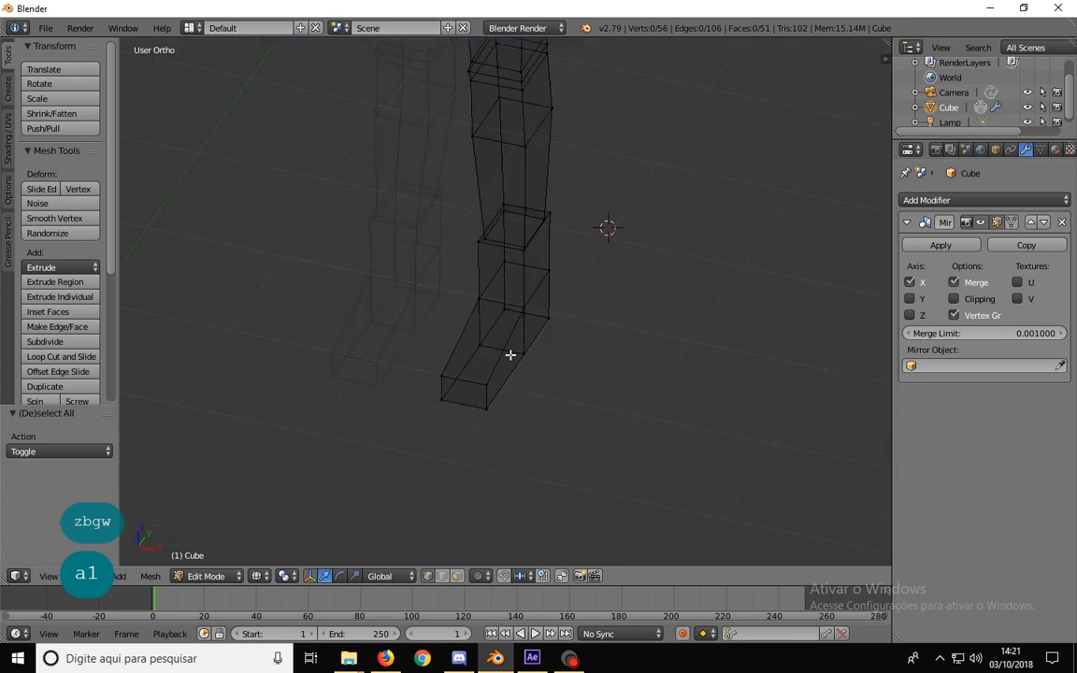
mouse_move(505, 355)
middle_down()
mouse_move(492, 355)
mouse_move(515, 358)
middle_up()
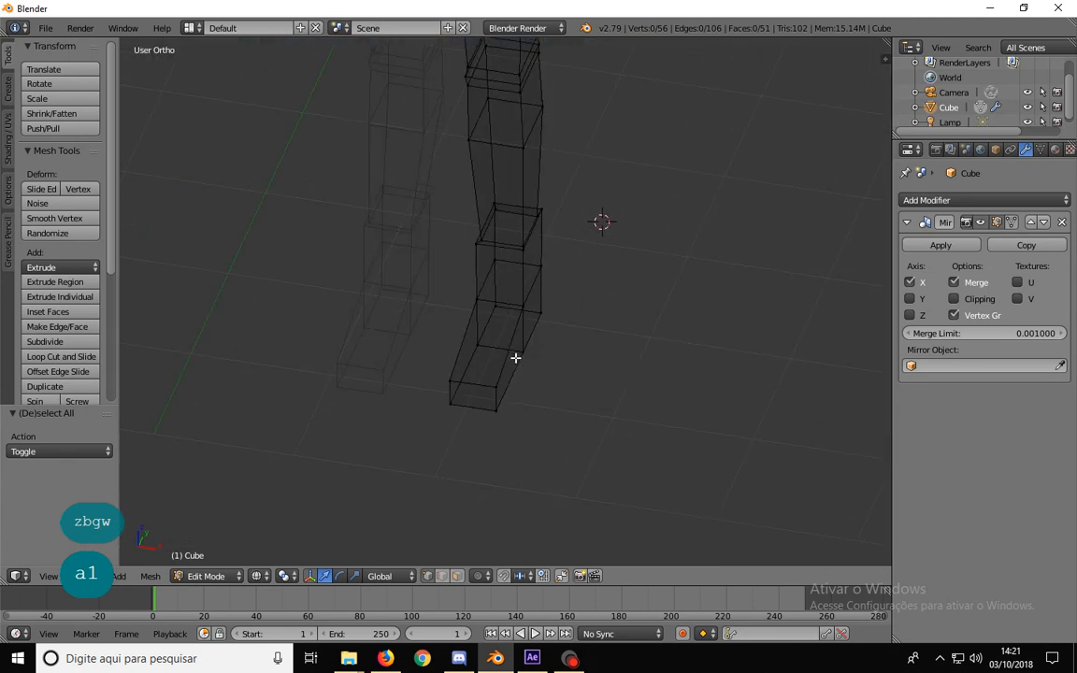
key(KP_1)
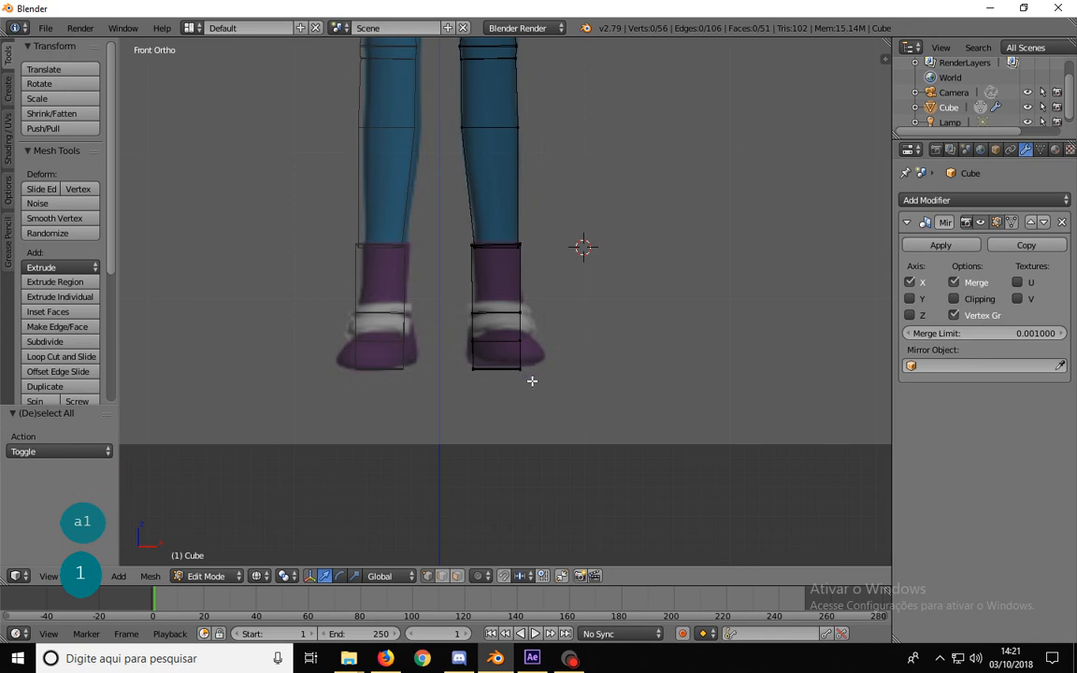
middle_drag(522, 380, 524, 456)
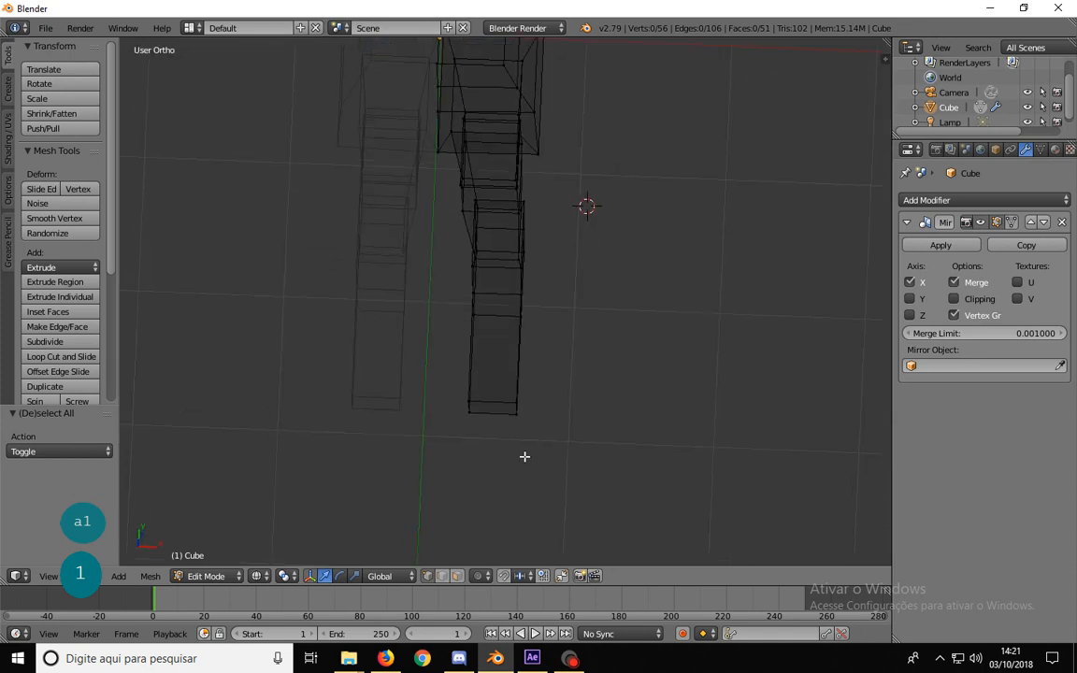
middle_drag(517, 362, 539, 300)
key(KP_3)
key(KP_1)
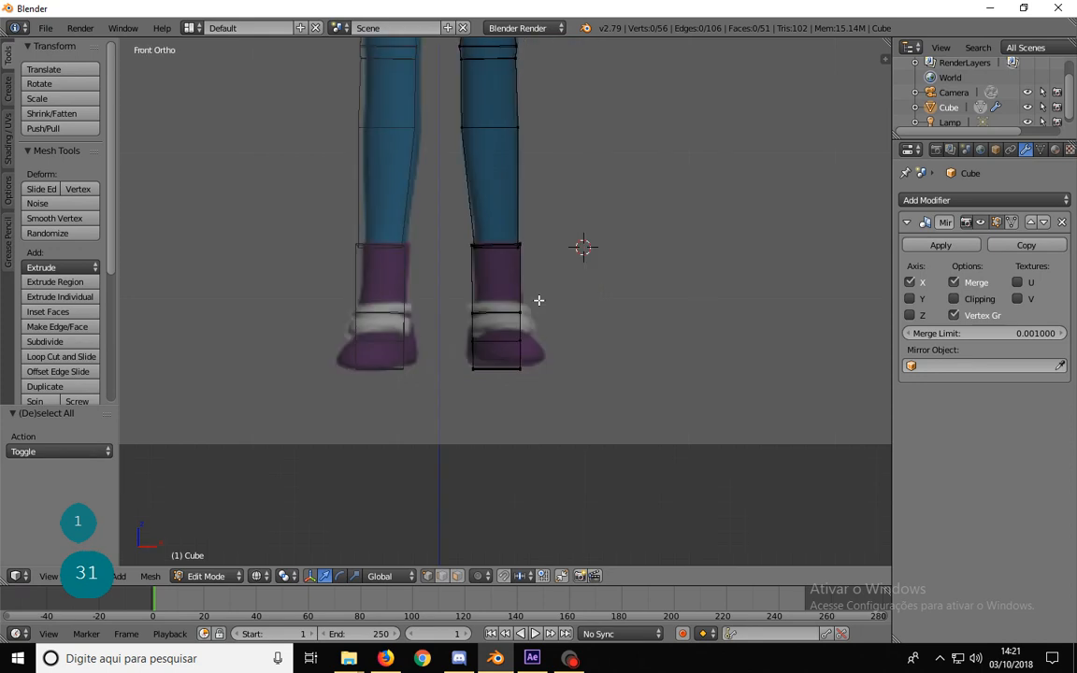
key(KP_3)
key(KP_1)
key(KP_3)
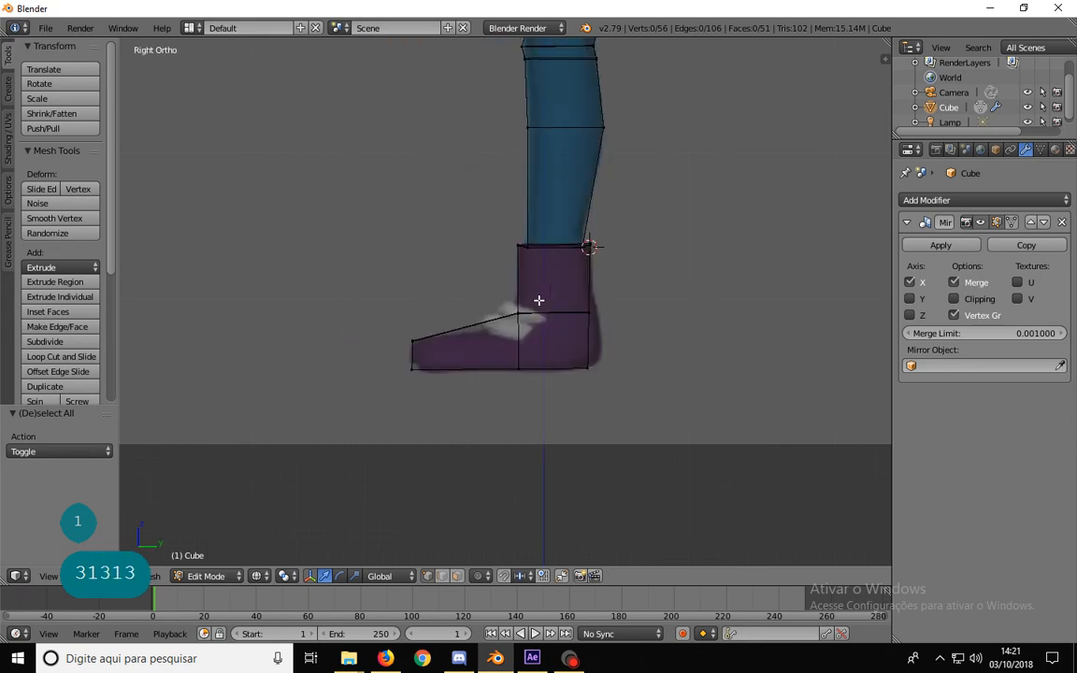
key(KP_1)
key(z)
middle_drag(509, 339, 504, 451)
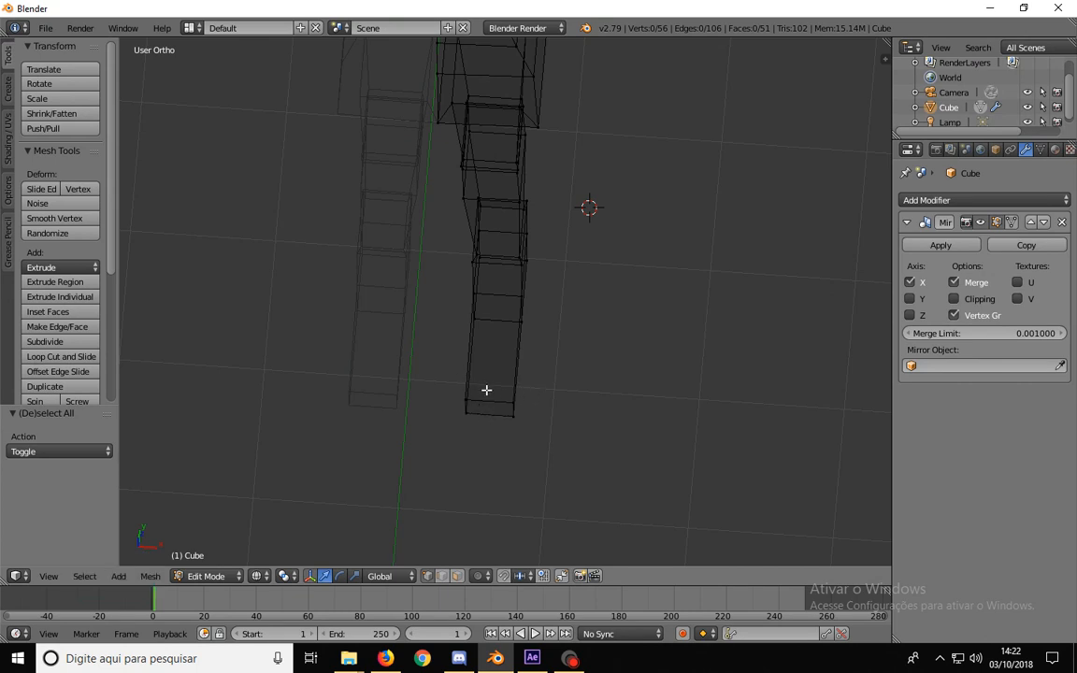
- Move the foot's outer front vertices outward about 0.095 in X and back about 0.122 in Y to widen the toe
middle_drag(486, 389, 529, 422)
key(a)
key(a)
key(b)
drag(548, 439, 506, 388)
key(g)
click(520, 369)
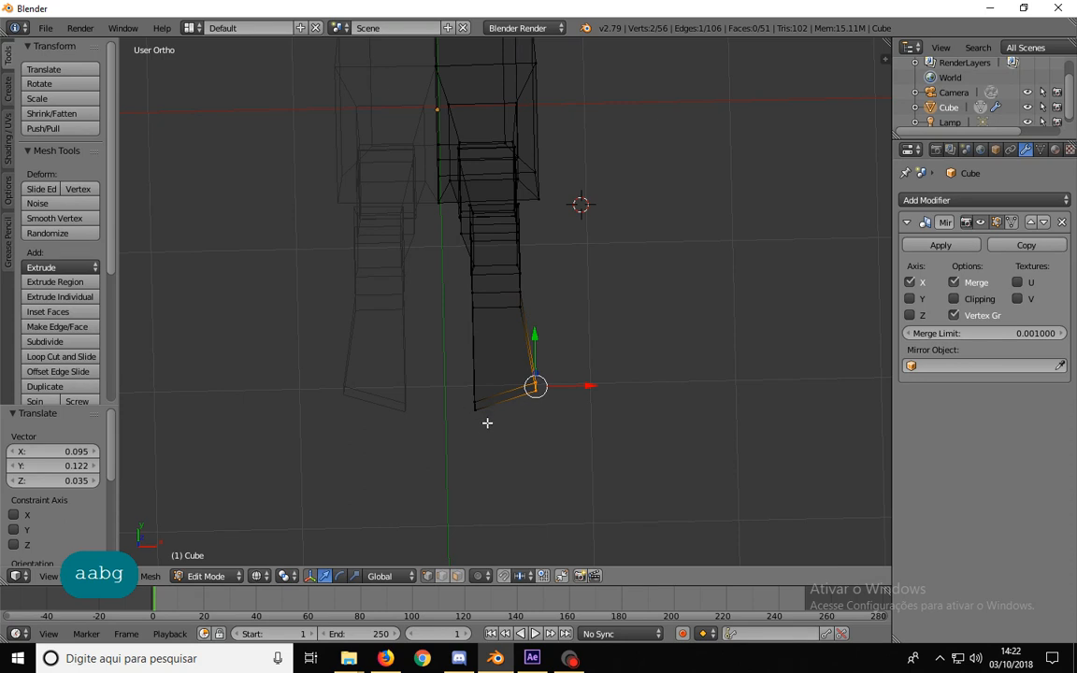
middle_drag(493, 419, 489, 255)
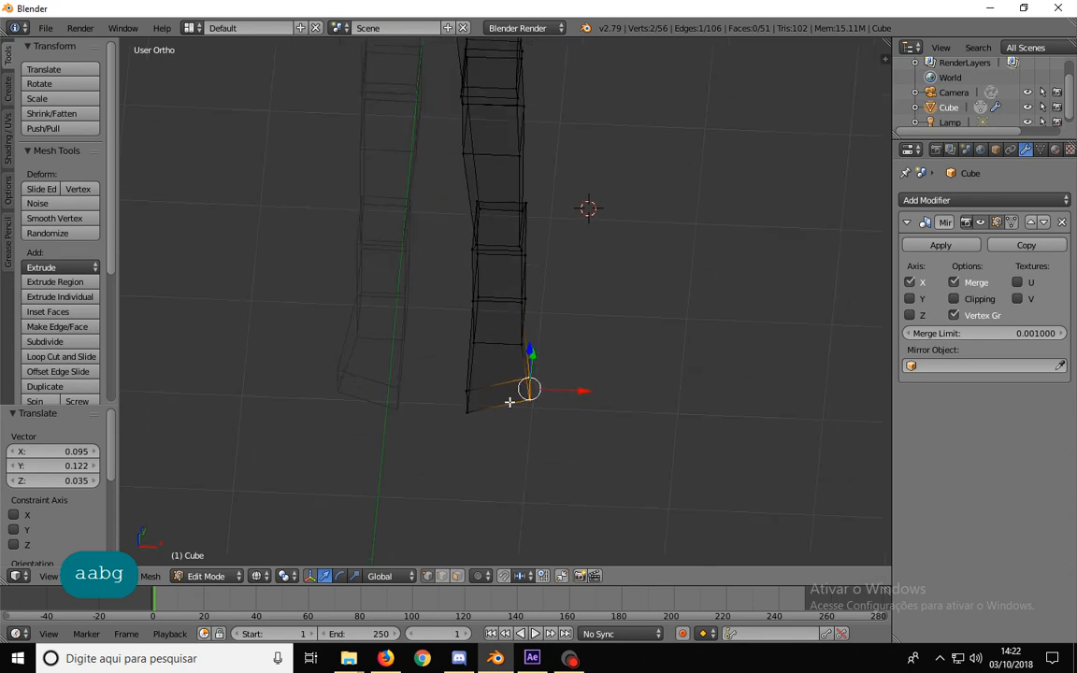
middle_drag(510, 401, 241, 316)
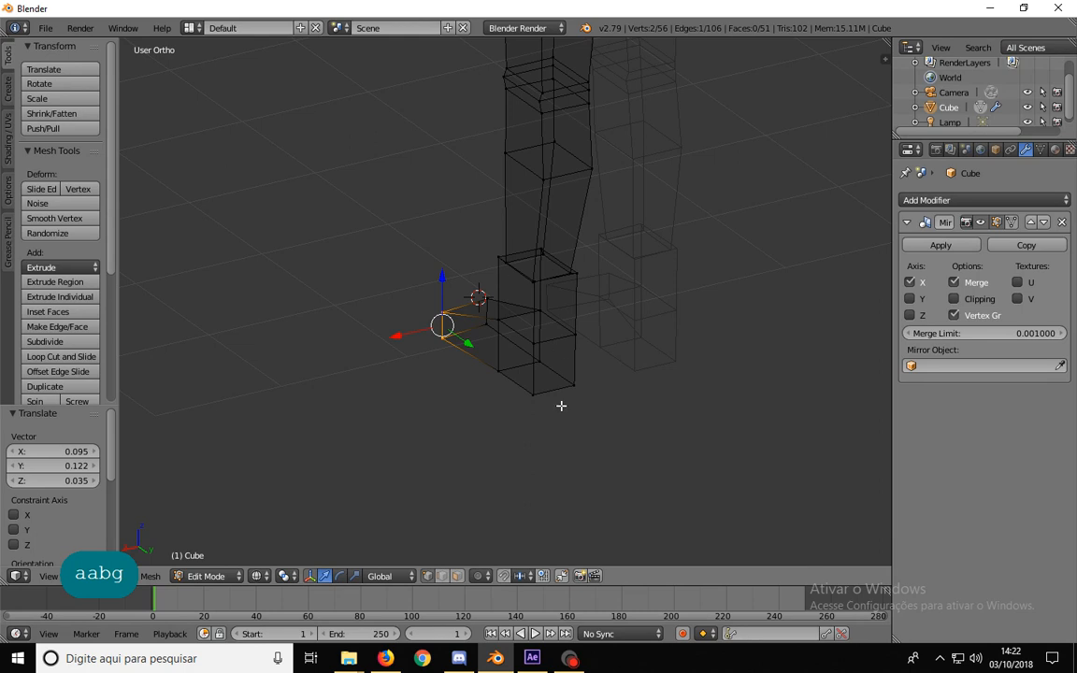
middle_drag(484, 255, 532, 295)
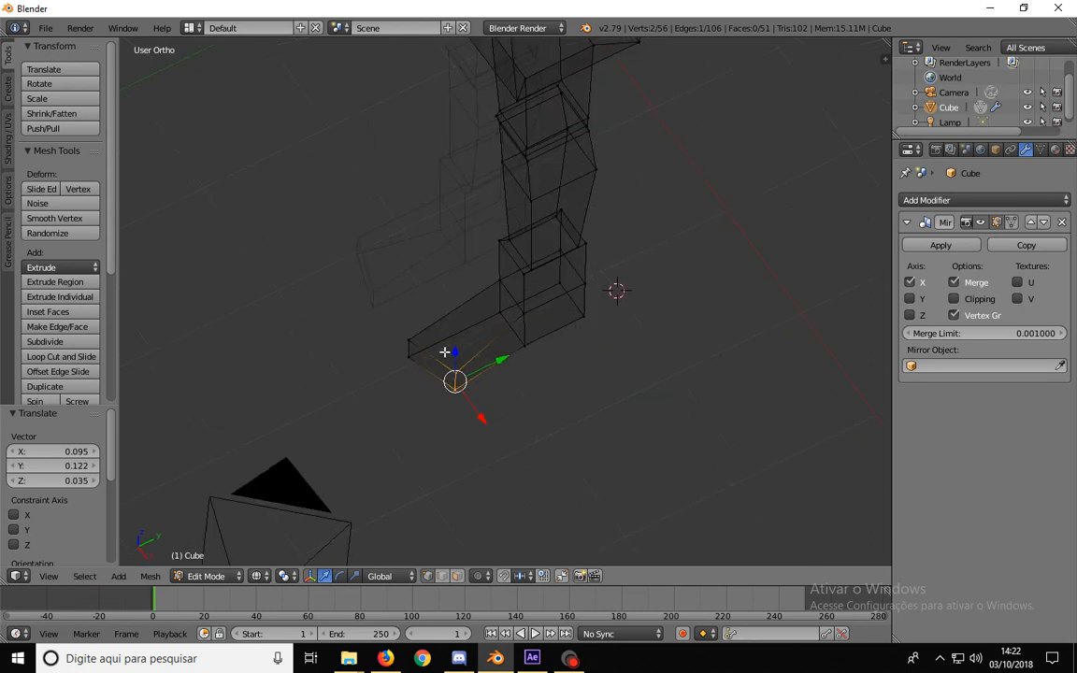
middle_drag(418, 297, 555, 295)
key(a)
- Return the mesh to solid shading and set the selection mode to edges
key(ctrl+Tab)
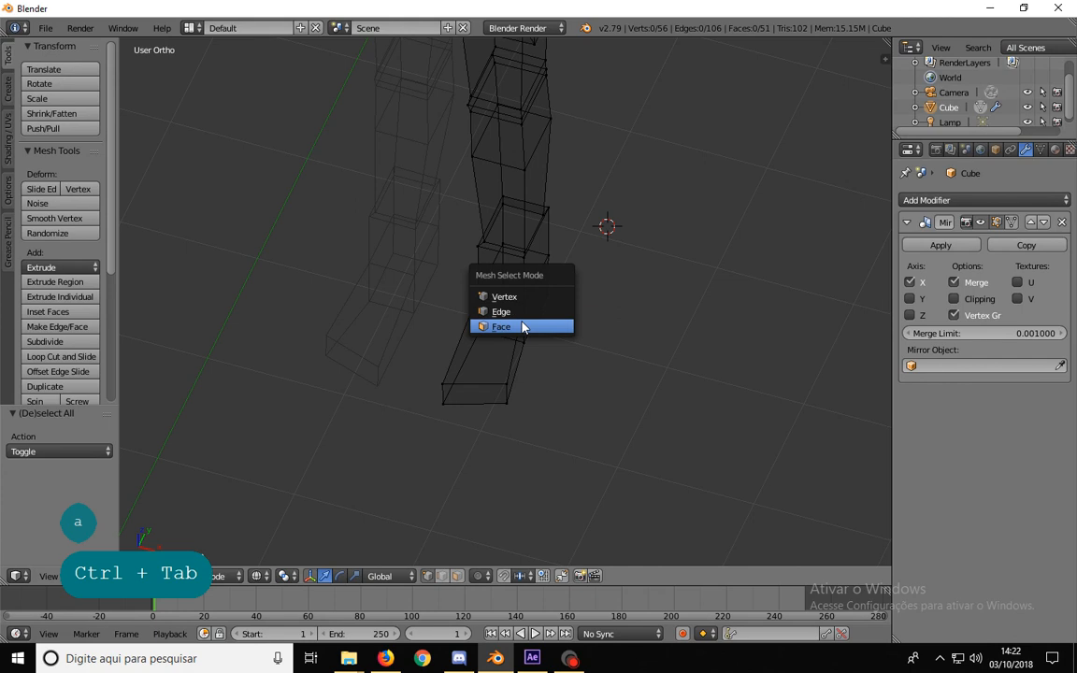
click(531, 326)
key(z)
middle_drag(539, 339, 521, 379)
key(ctrl+Tab)
click(523, 301)
scroll(523, 306, up, 2)
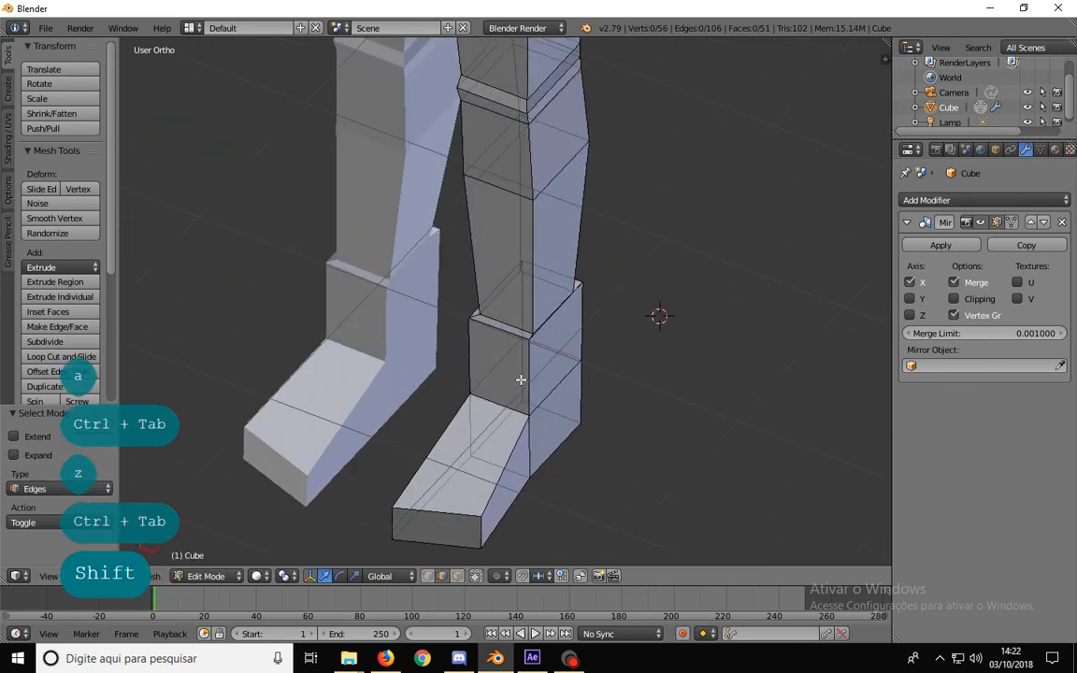
key(ctrl+r)
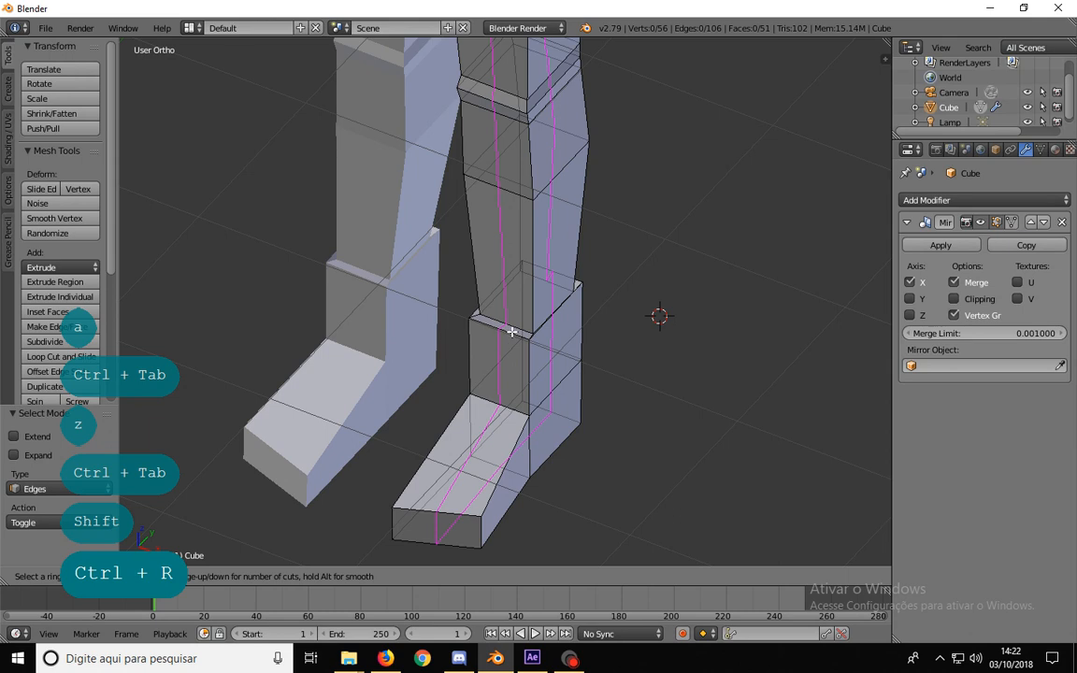
scroll(512, 331, down, 5)
scroll(514, 327, up, 2)
key(ctrl+r)
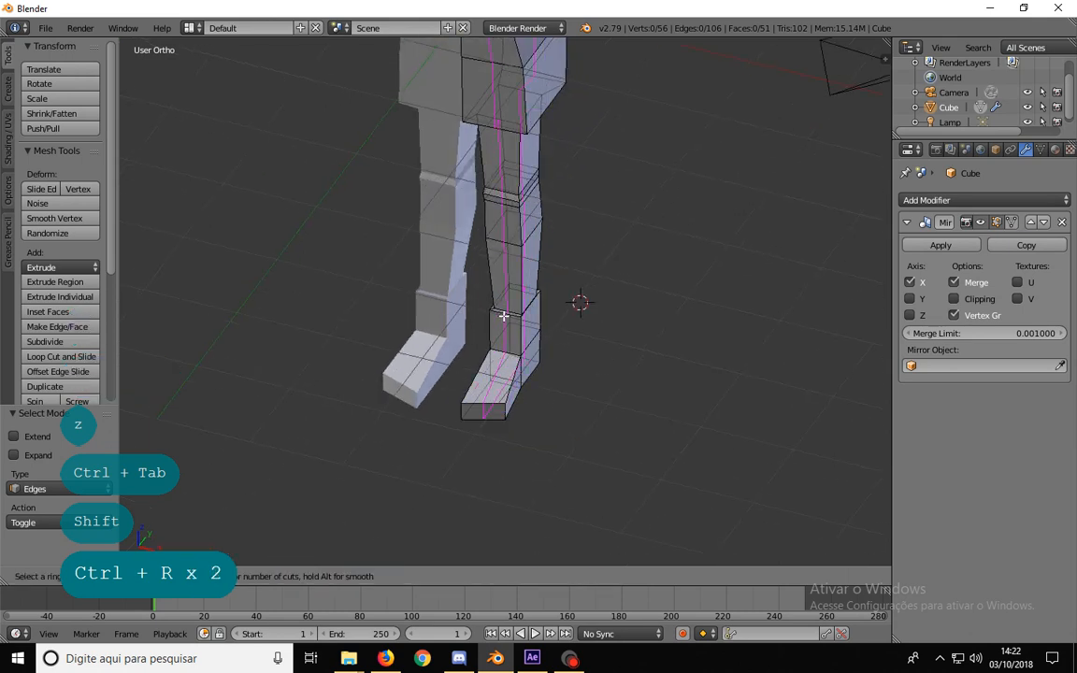
right_click(504, 311)
scroll(509, 171, down, 3)
shift+middle_drag(510, 129, 507, 155)
scroll(437, 344, up, 4)
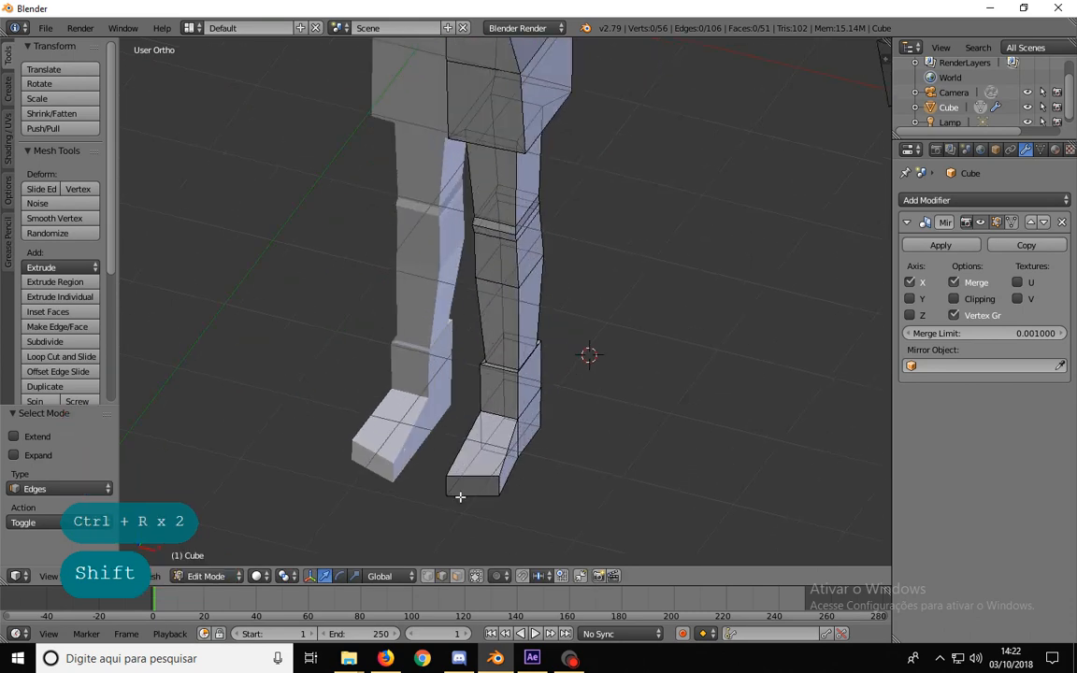
shift+middle_drag(485, 486, 490, 379)
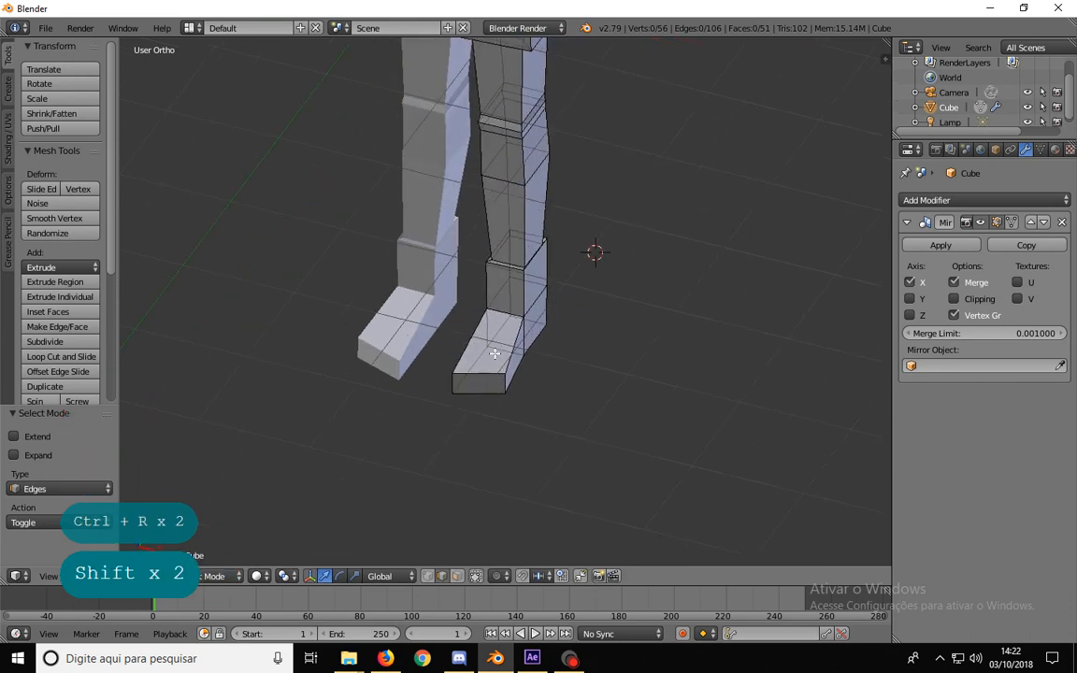
- Limit selection to the visible geometry of the leg mesh
click(476, 576)
scroll(519, 357, up, 3)
shift+middle_drag(493, 272, 497, 314)
scroll(496, 306, up, 1)
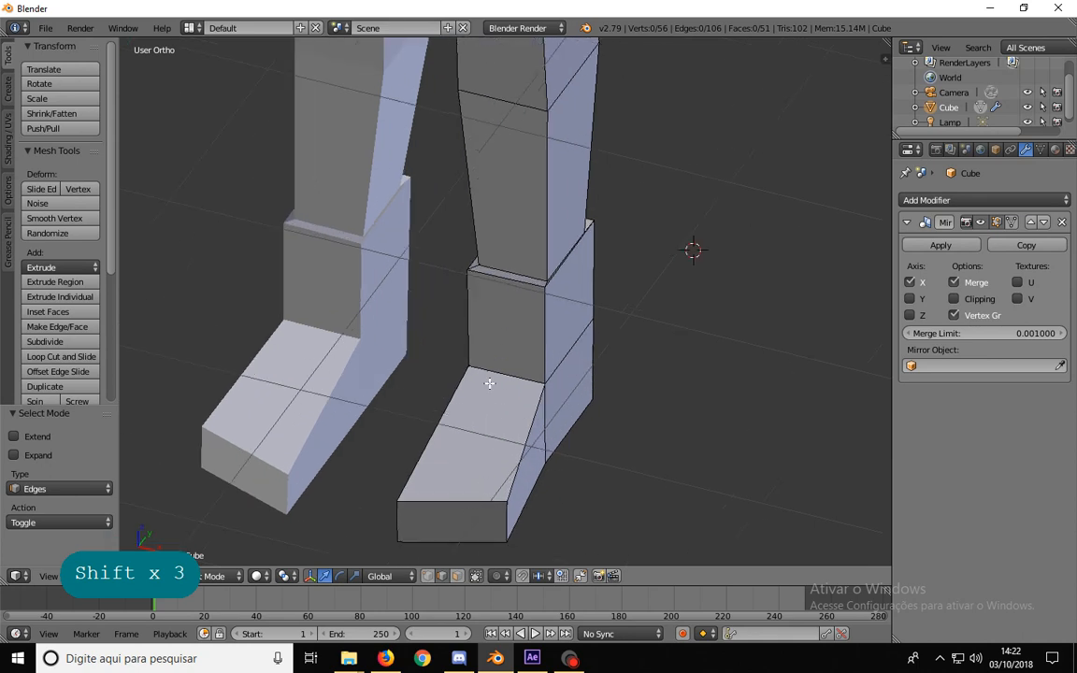
- Select the five crosswise edges on the boot's front: both cuff rim edges, the instep edge, and the toe's upper and lower edges
right_click(509, 271)
shift+right_click(513, 274)
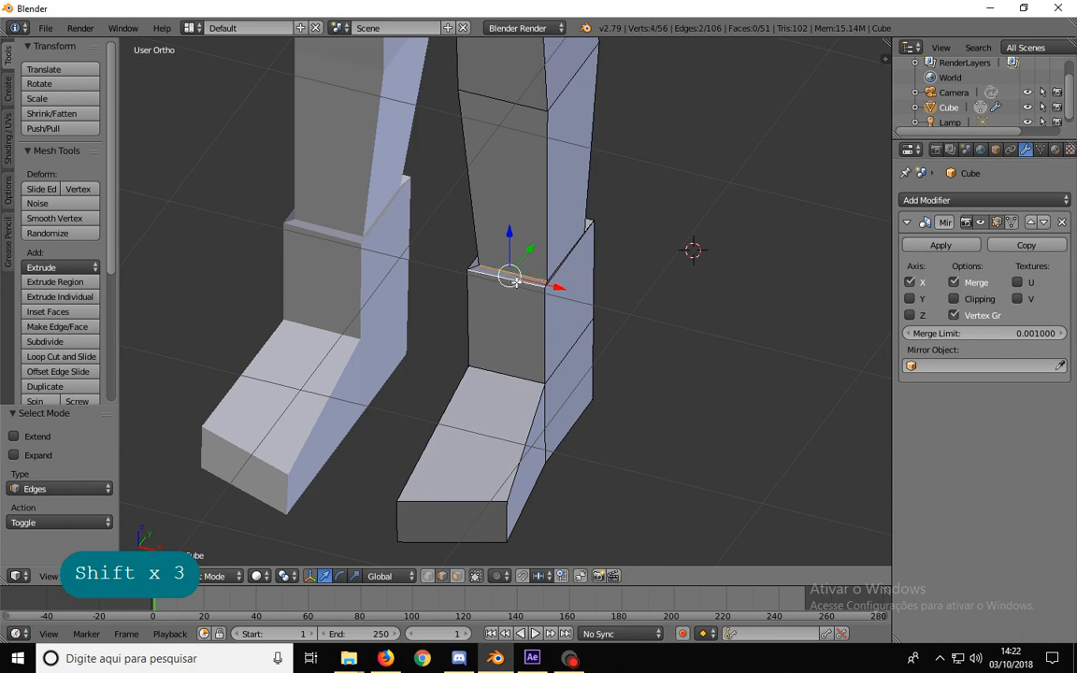
shift+right_click(509, 375)
shift+right_click(475, 498)
shift+right_click(471, 541)
- Add the boot's remaining crosswise edges to the selection: across the sole, at the heel's base, the back of the ankle and the rear cuff rim
middle_drag(471, 541, 522, 380)
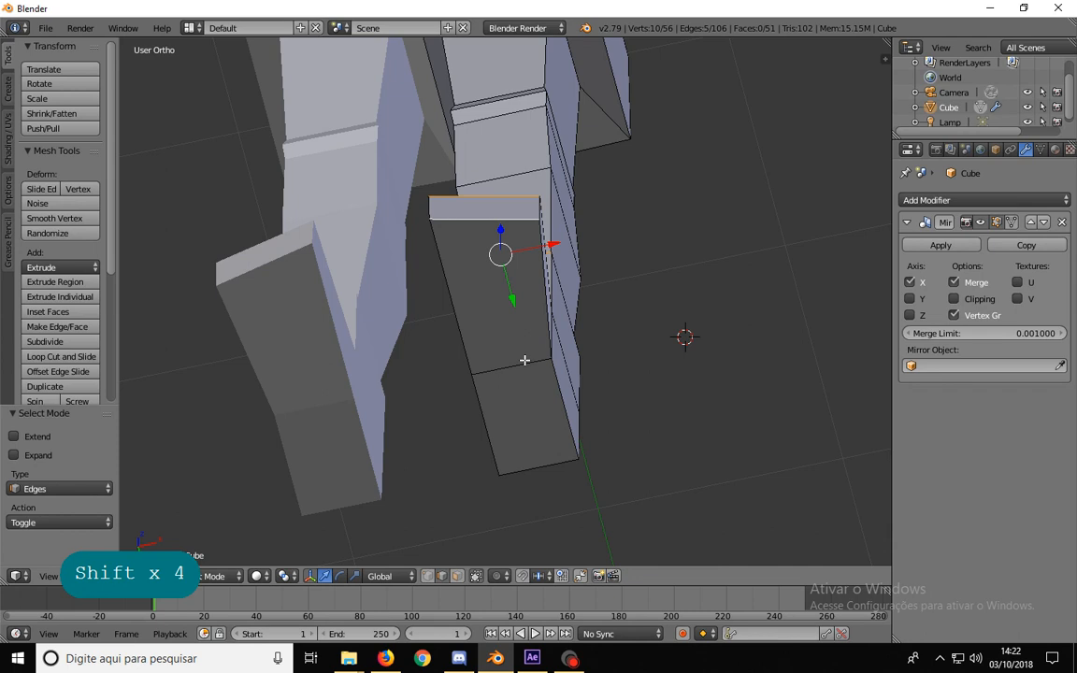
shift+right_click(525, 361)
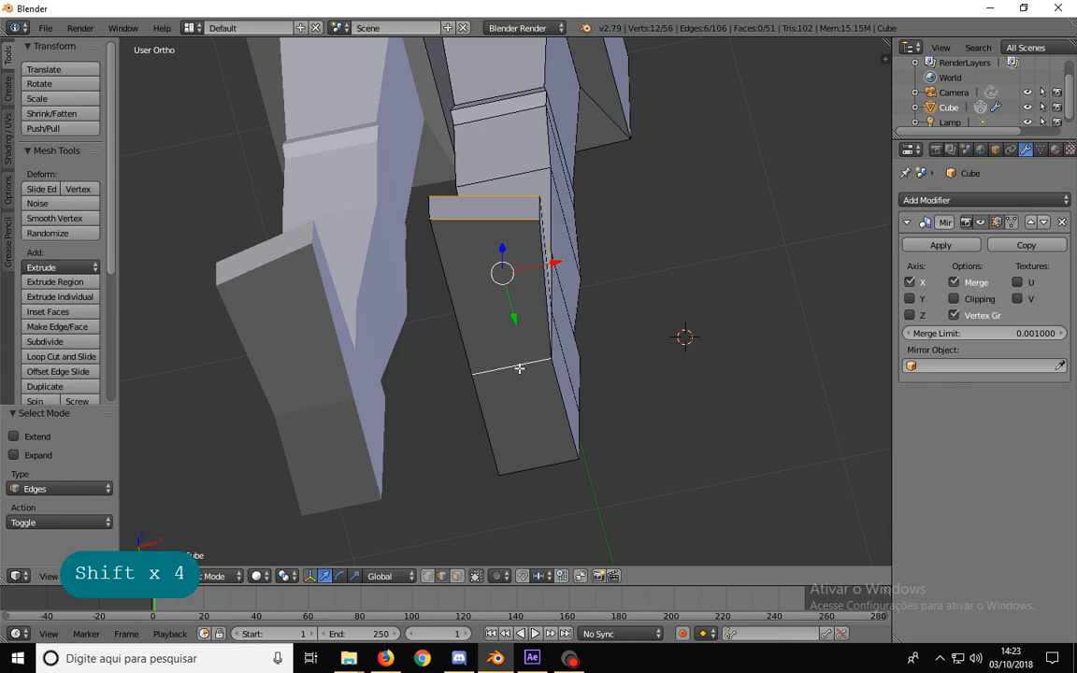
shift+right_click(556, 460)
middle_drag(553, 457, 390, 446)
shift+right_click(537, 376)
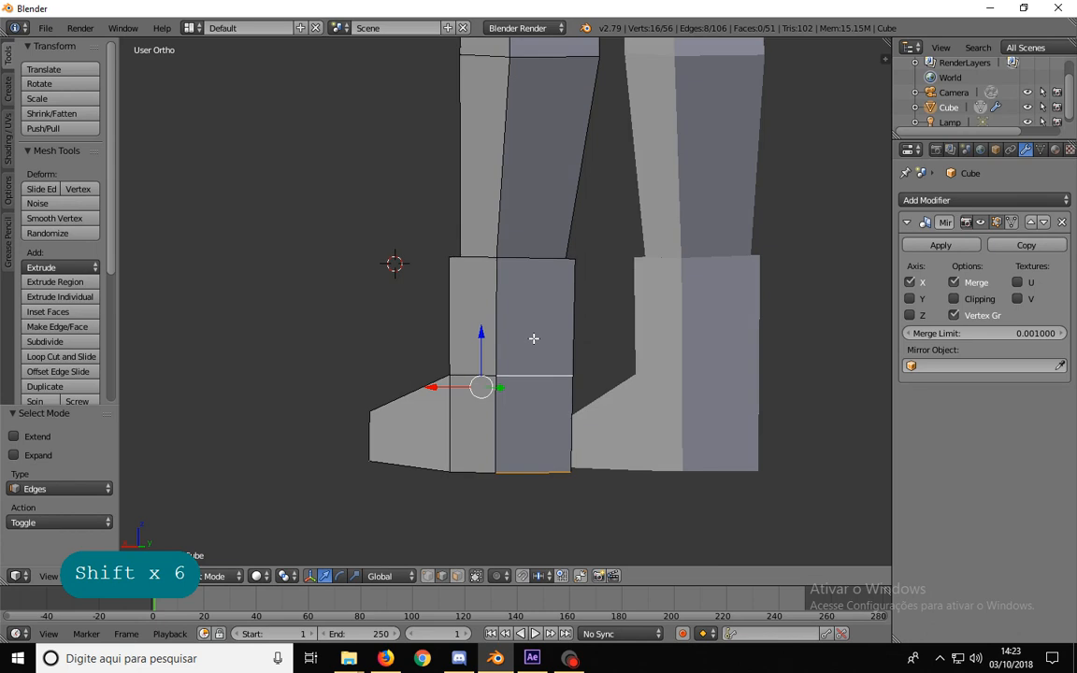
middle_drag(533, 337, 529, 373)
shift+right_click(533, 353)
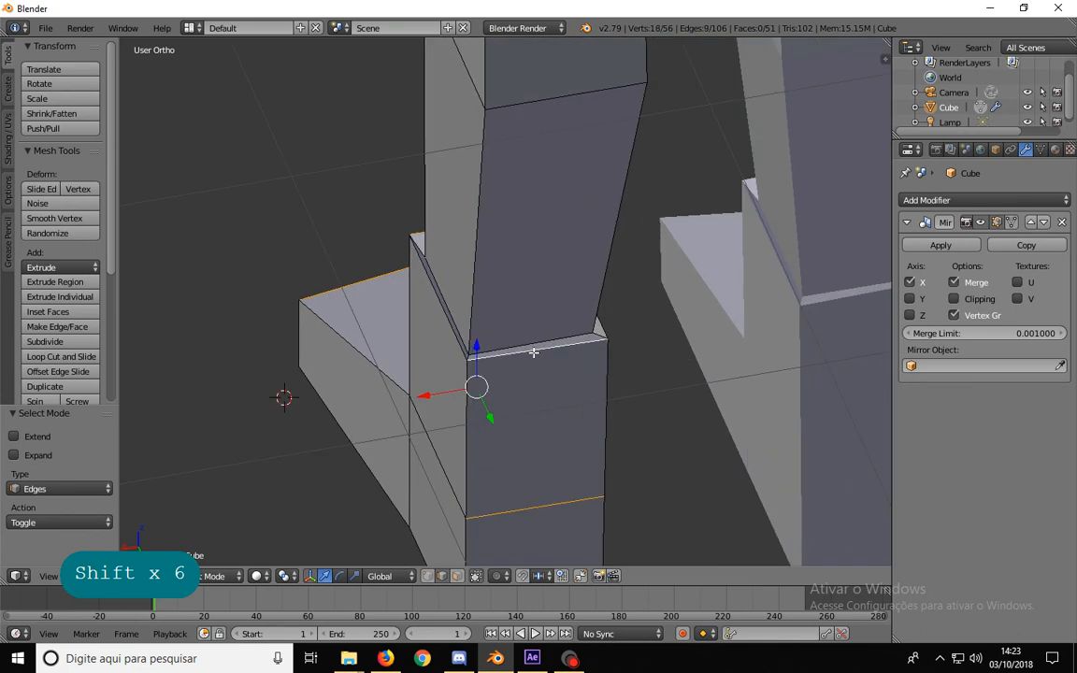
- Subdivide the selected crosswise boot edges with one cut and clear the selection
middle_drag(484, 337, 590, 272)
middle_drag(483, 278, 657, 346)
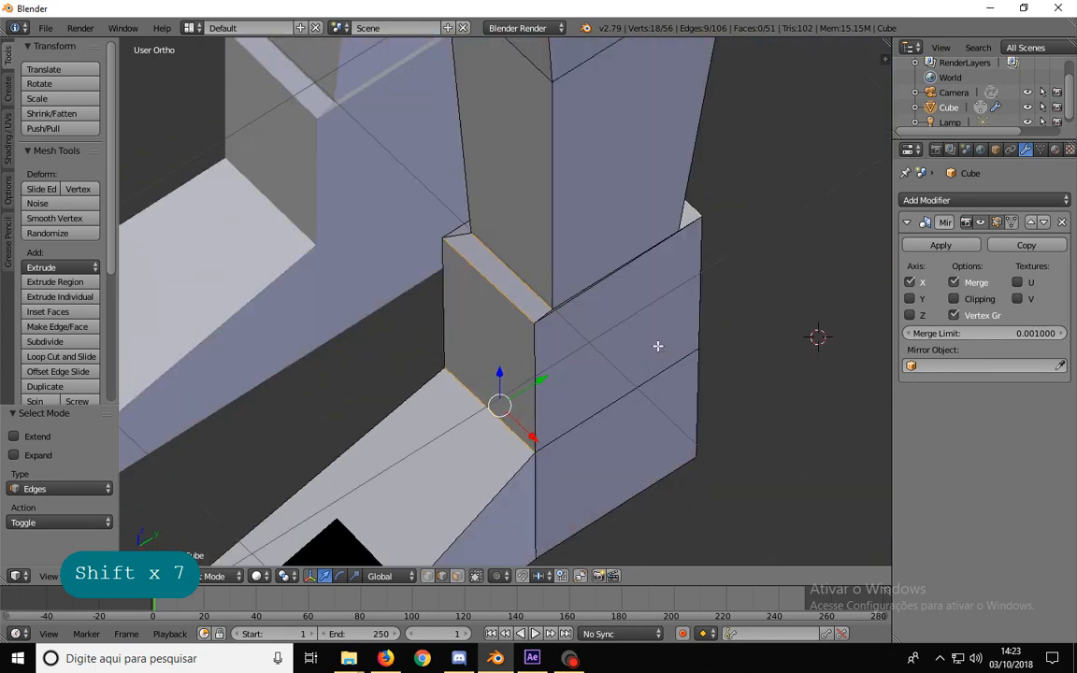
scroll(548, 381, down, 3)
shift+middle_drag(488, 408, 546, 377)
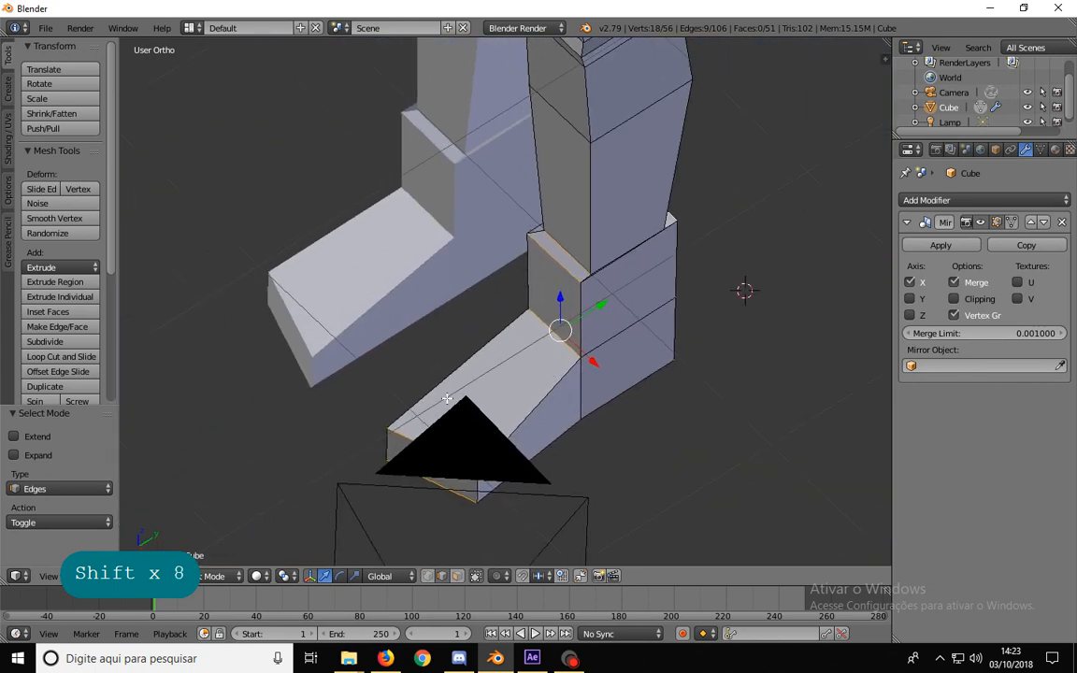
middle_drag(447, 398, 570, 370)
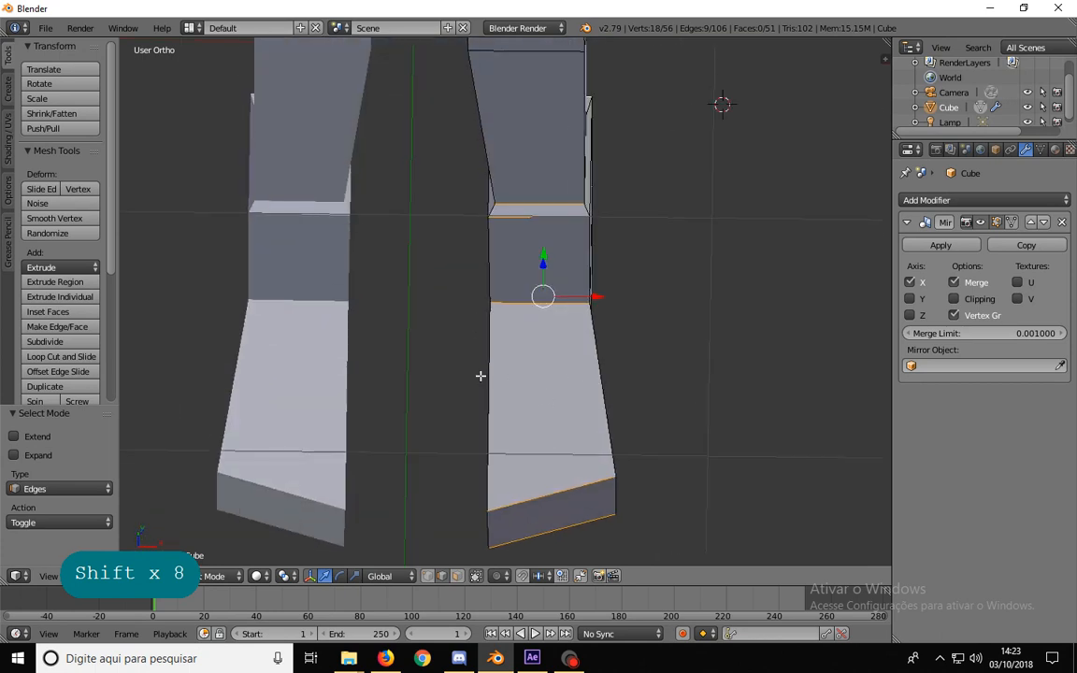
mouse_move(592, 240)
middle_down()
mouse_move(528, 260)
mouse_move(394, 250)
mouse_move(379, 302)
mouse_move(597, 257)
middle_up()
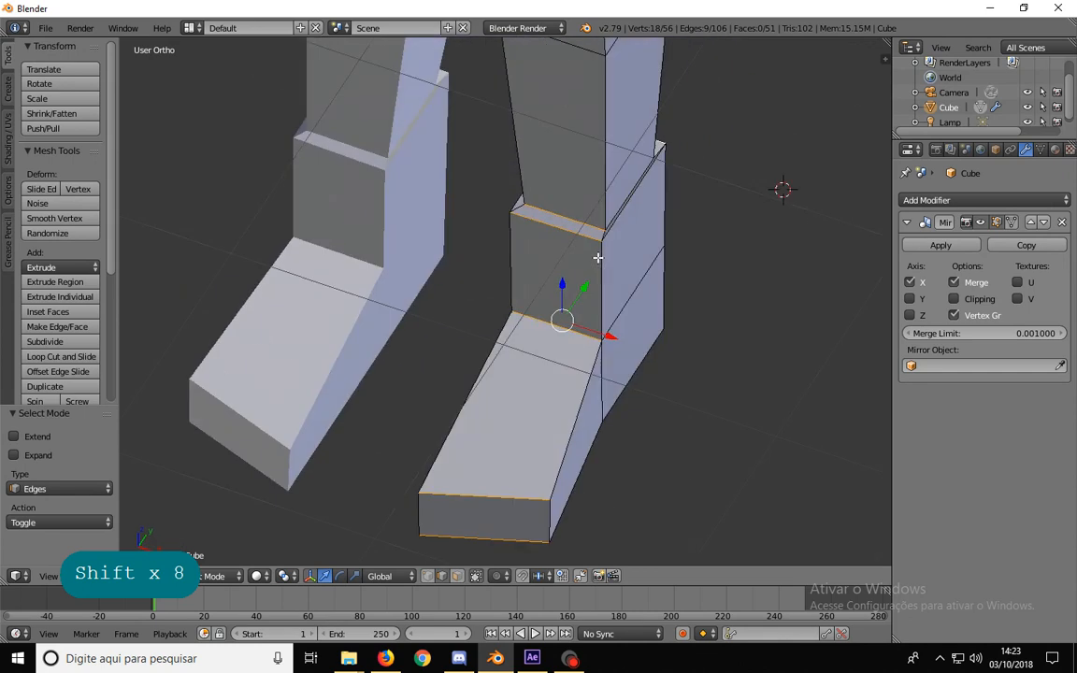
key(w)
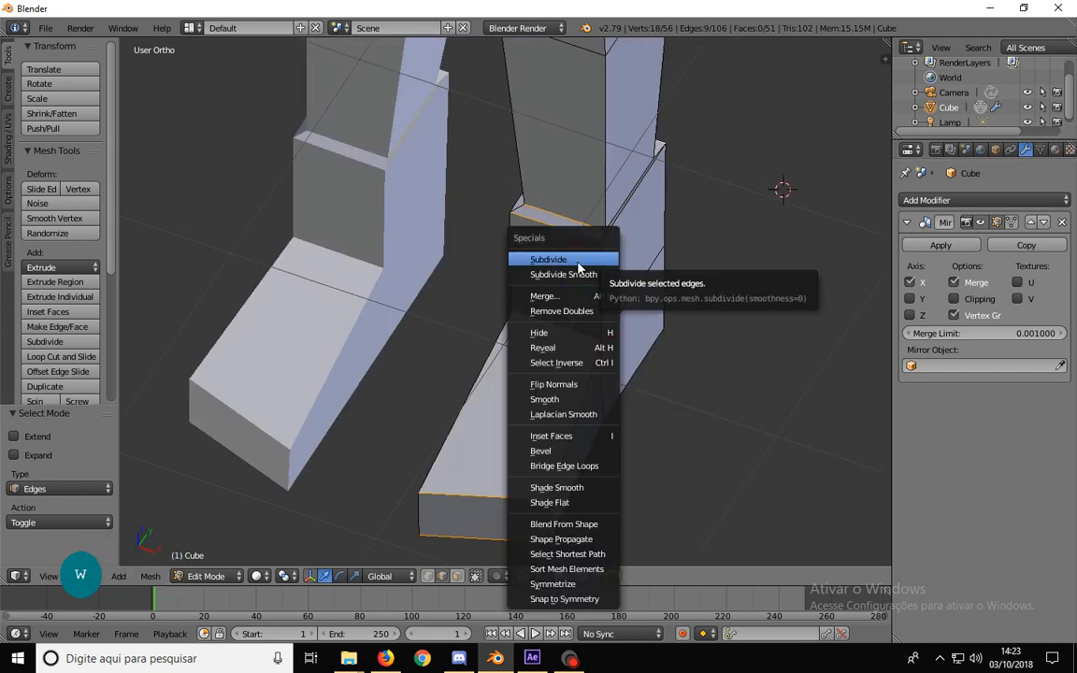
click(577, 259)
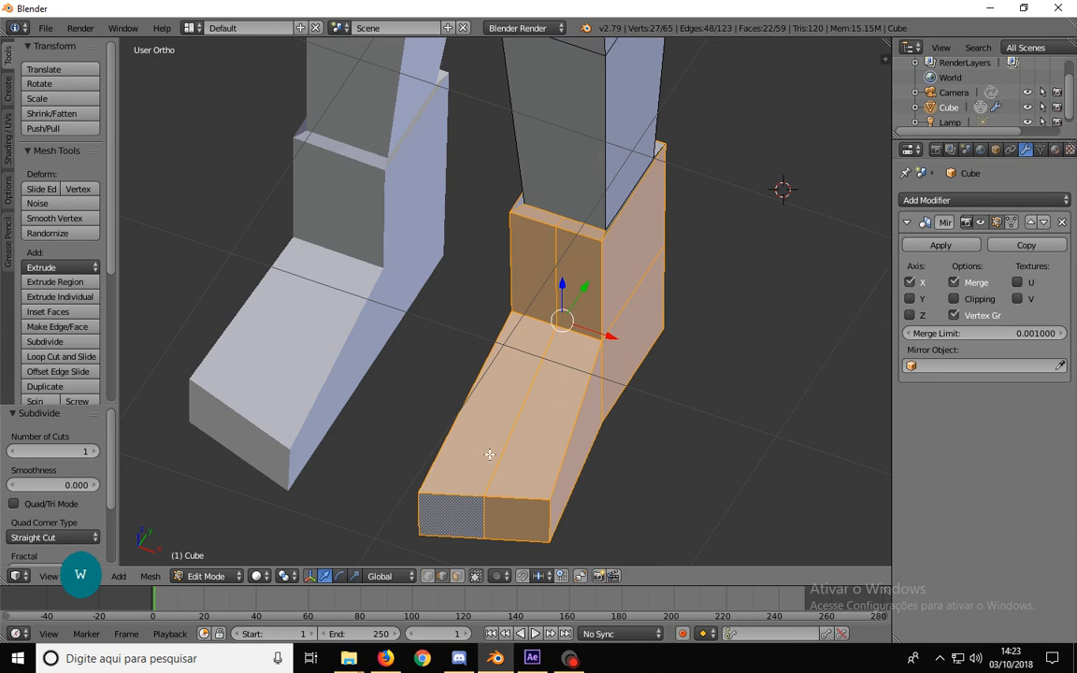
middle_drag(562, 373, 529, 432)
key(a)
- Set the selection mode to vertices and select the new midpoint vertex where the shin's front meets the boot cuff
scroll(500, 340, up, 6)
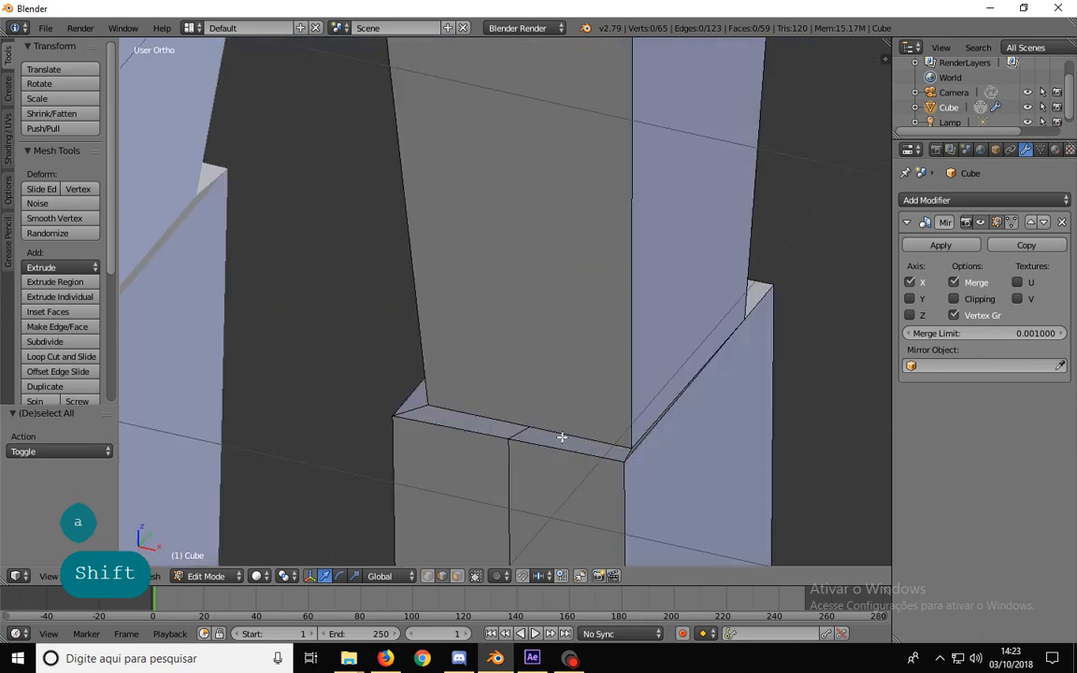
key(ctrl+Tab)
click(535, 427)
right_click(530, 427)
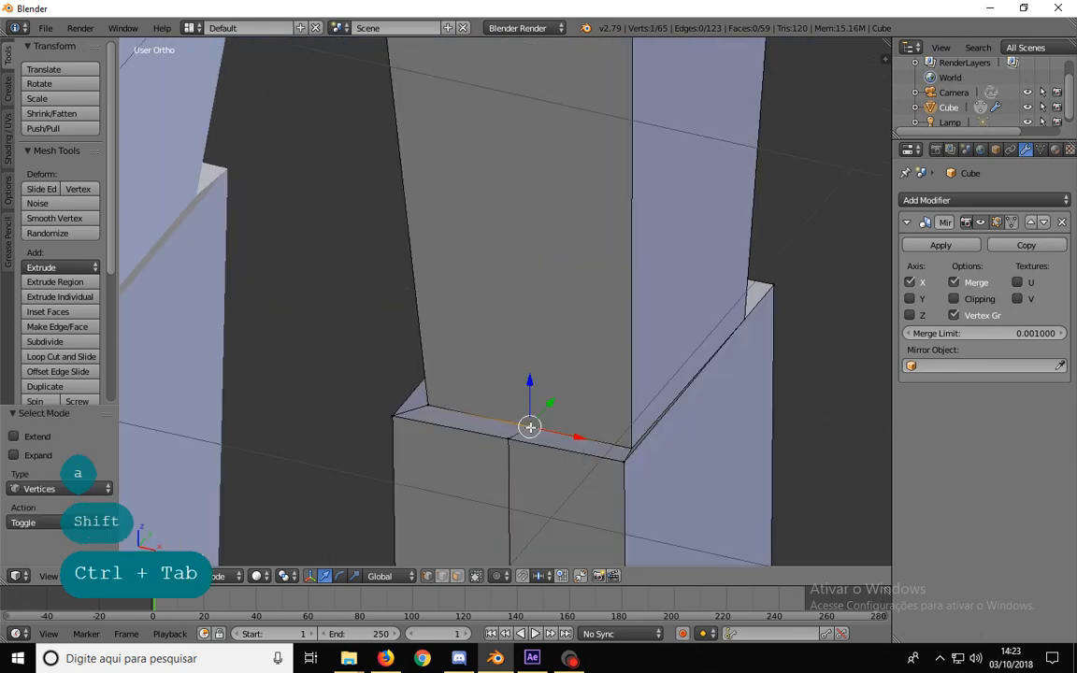
scroll(530, 427, down, 2)
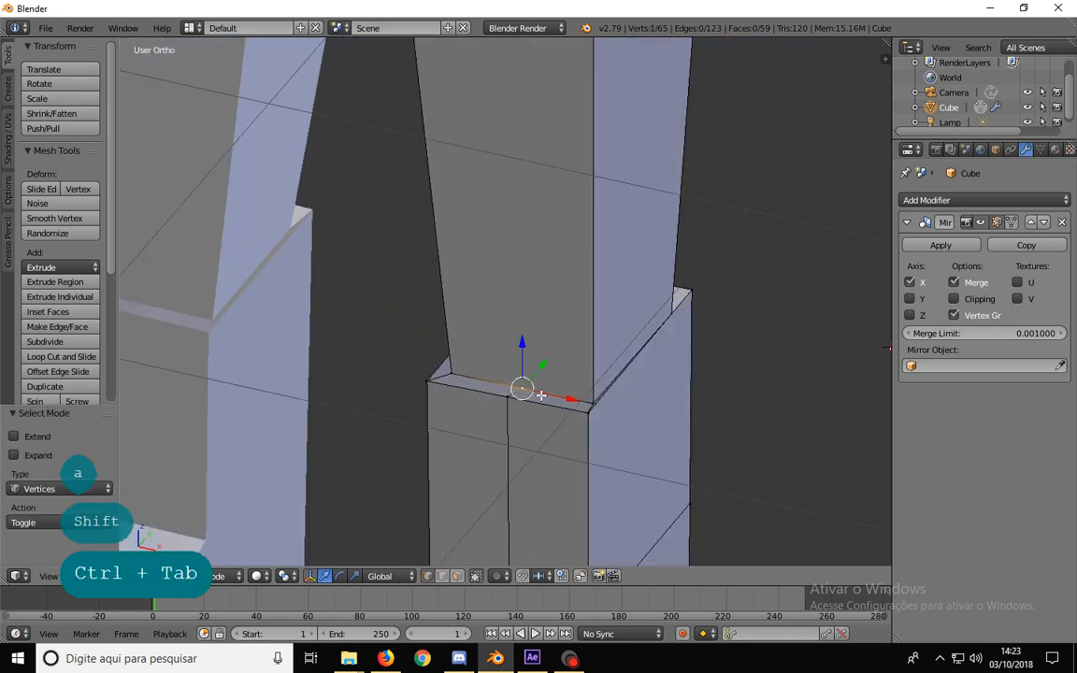
middle_drag(488, 356, 520, 356)
scroll(520, 356, down, 4)
shift+middle_drag(490, 274, 464, 352)
scroll(463, 352, up, 3)
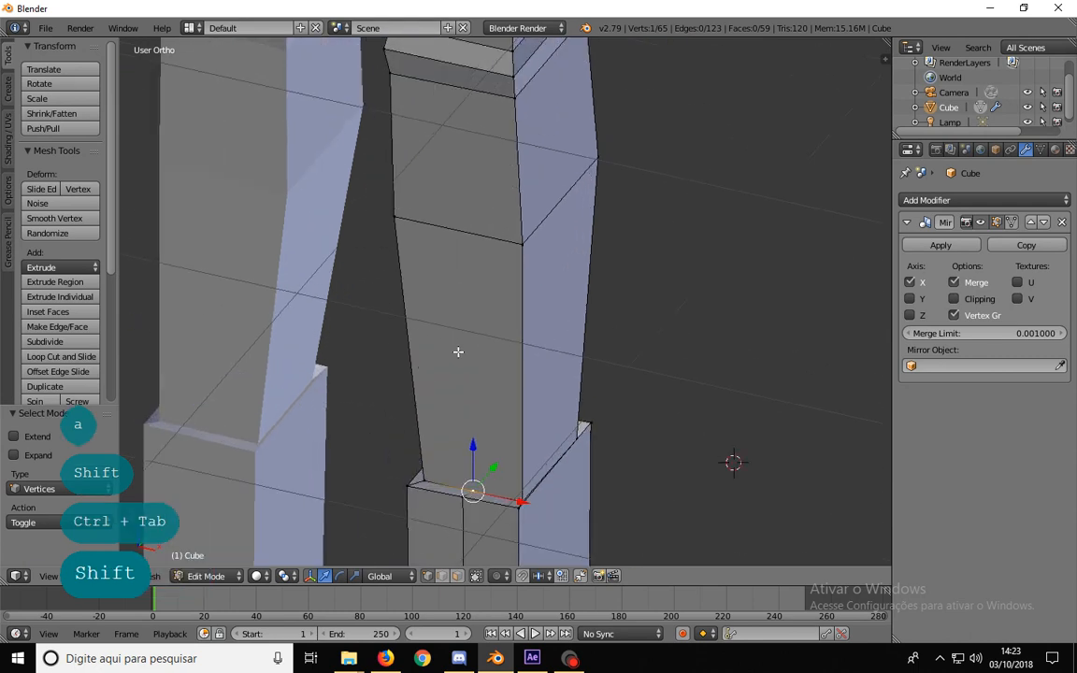
shift+middle_drag(443, 456, 464, 378)
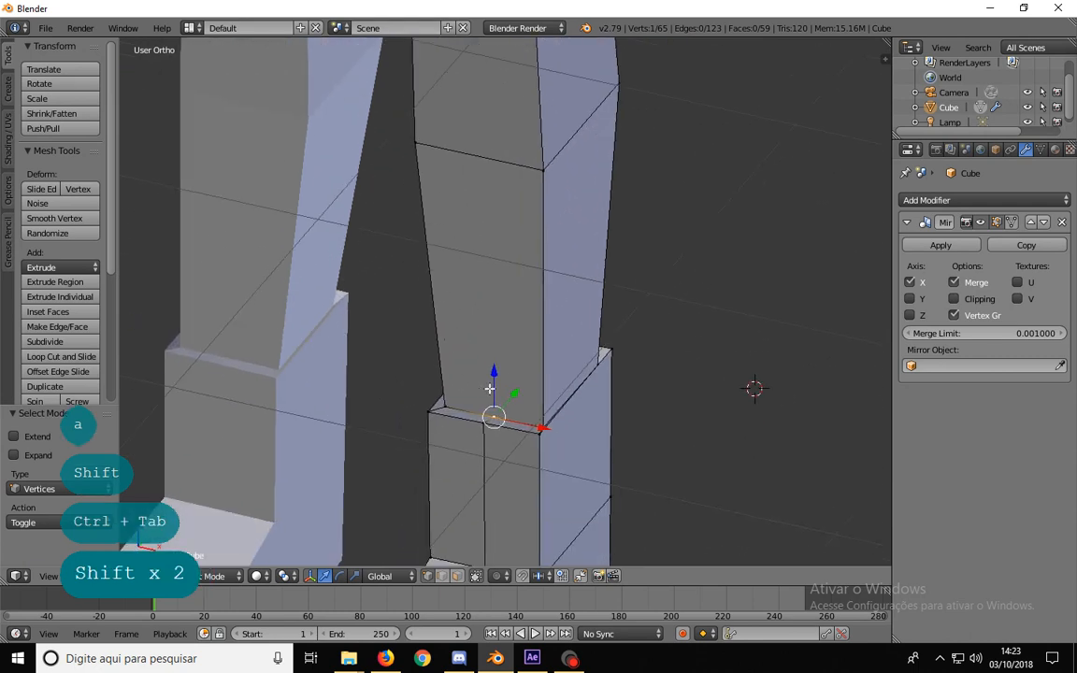
scroll(486, 422, up, 1)
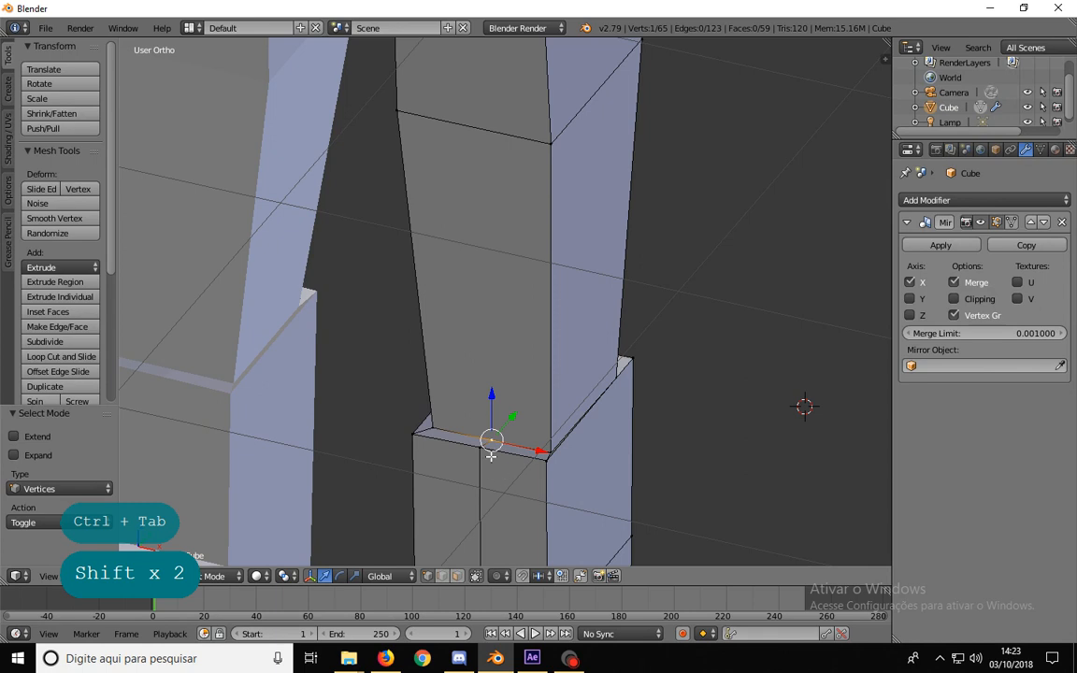
- Examine the vertices around the lower shin's front face by selecting its corners and the midpoint on its bottom edge in turn
right_click(432, 400)
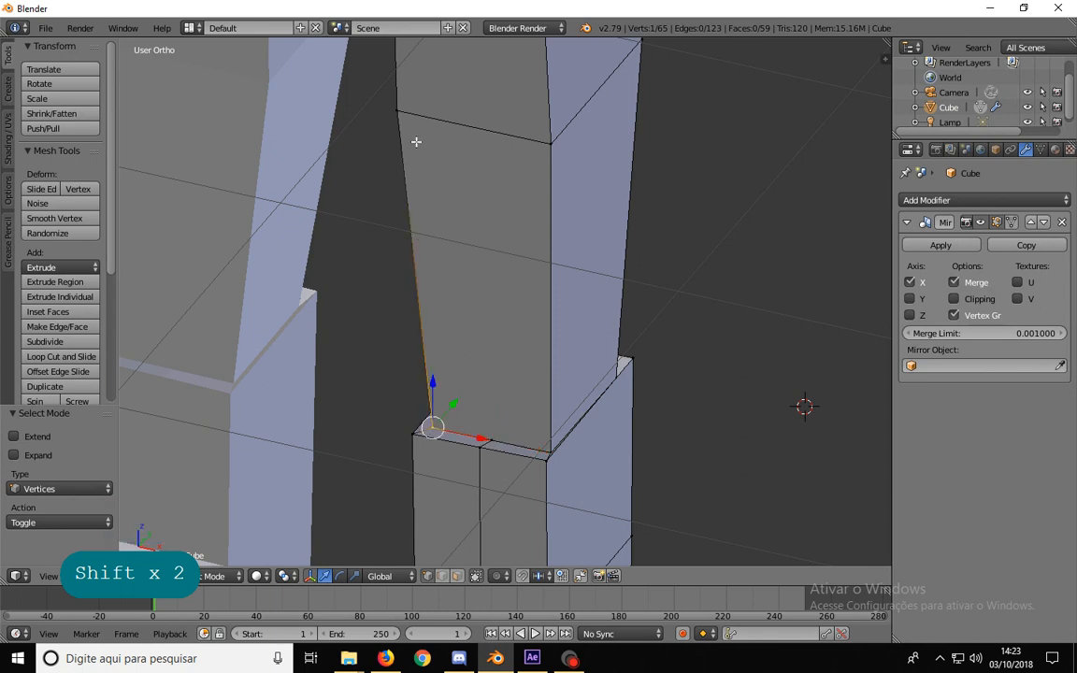
right_click(398, 112)
right_click(548, 144)
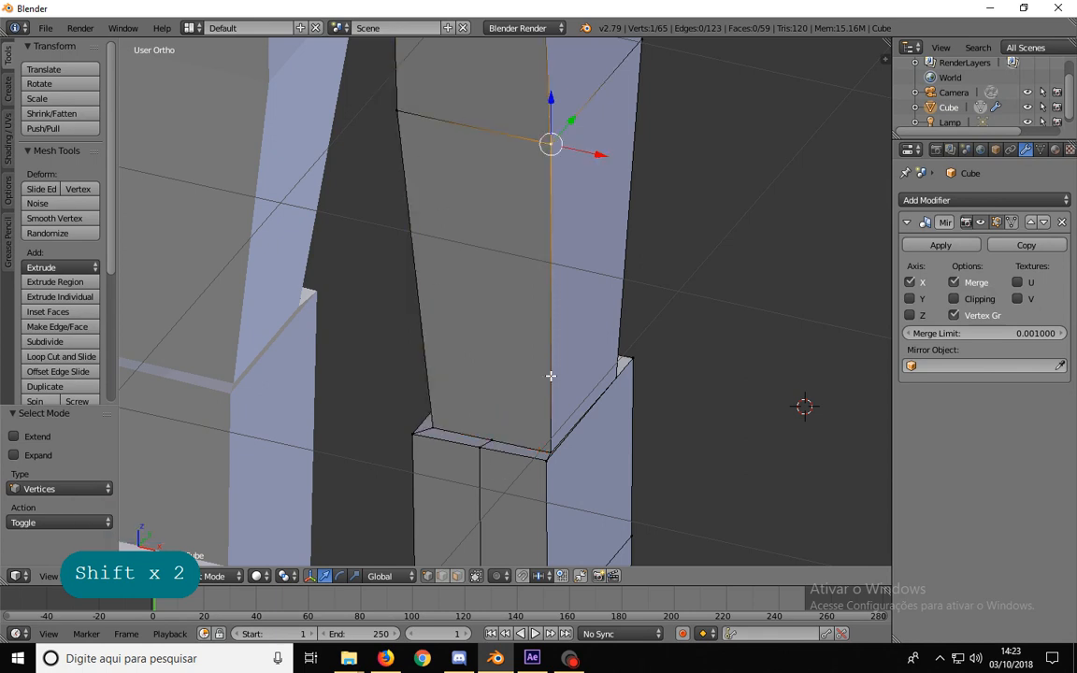
right_click(549, 454)
right_click(492, 438)
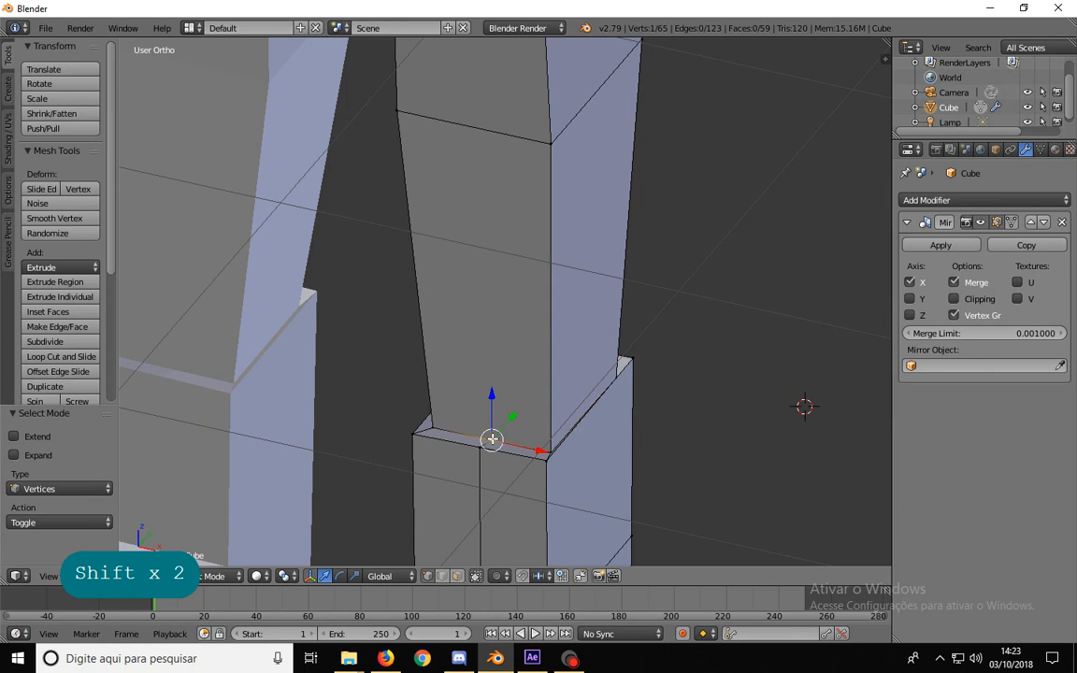
right_click(433, 427)
- Inspect the lower shin's front face in face selection mode, and its bottom midpoint in vertex selection mode
key(ctrl+Tab)
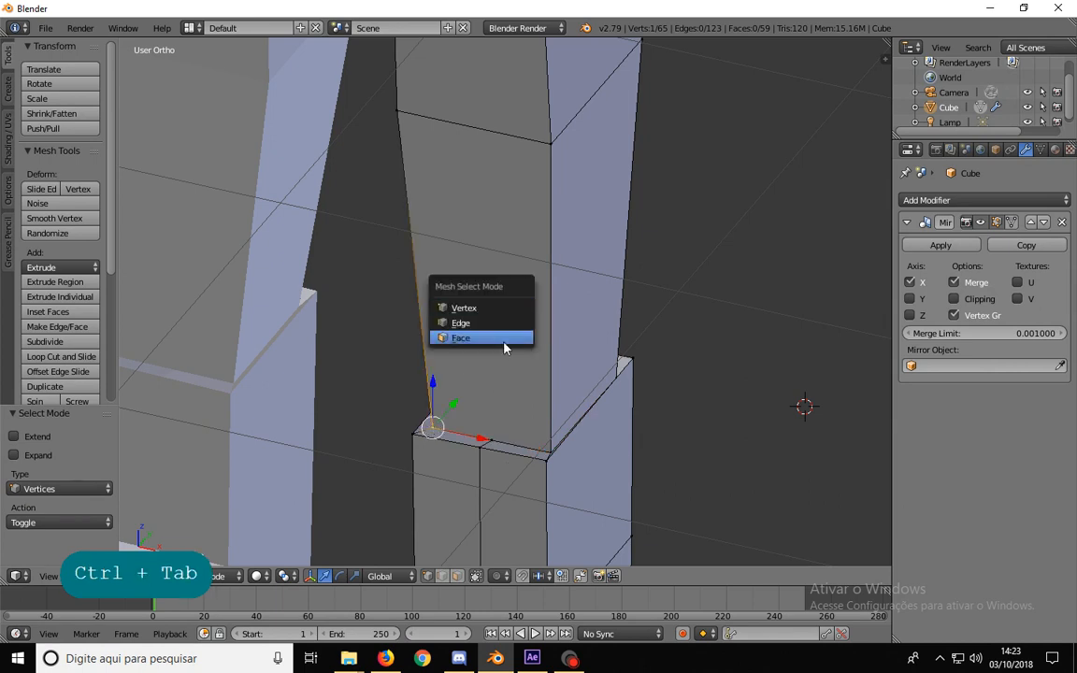
click(453, 314)
right_click(474, 303)
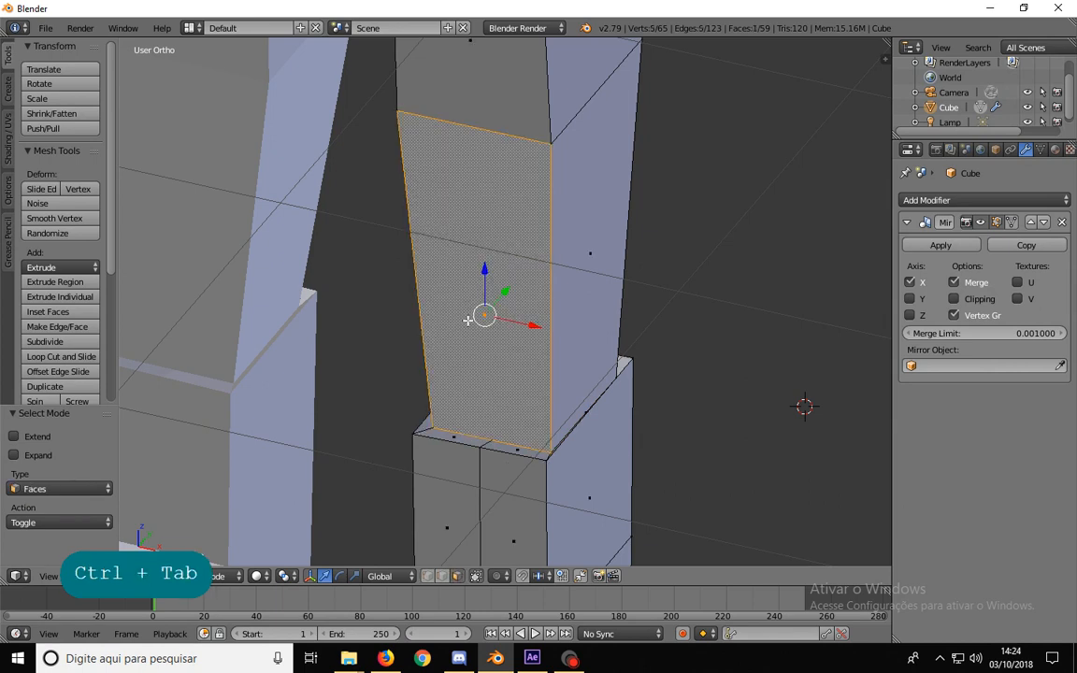
key(ctrl+Tab)
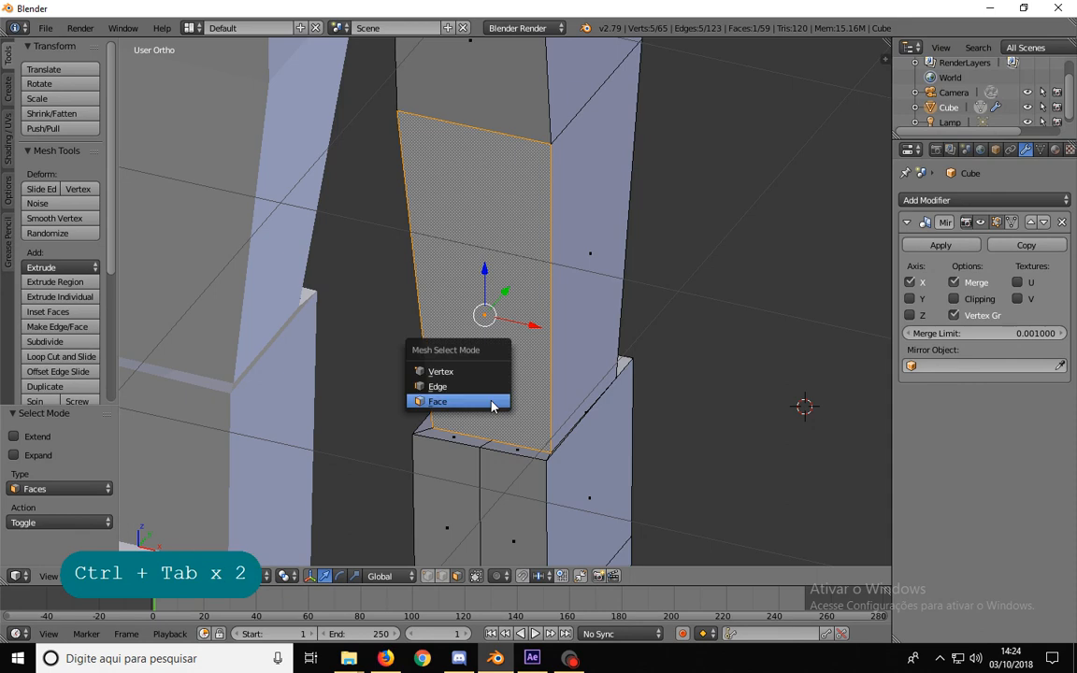
click(436, 339)
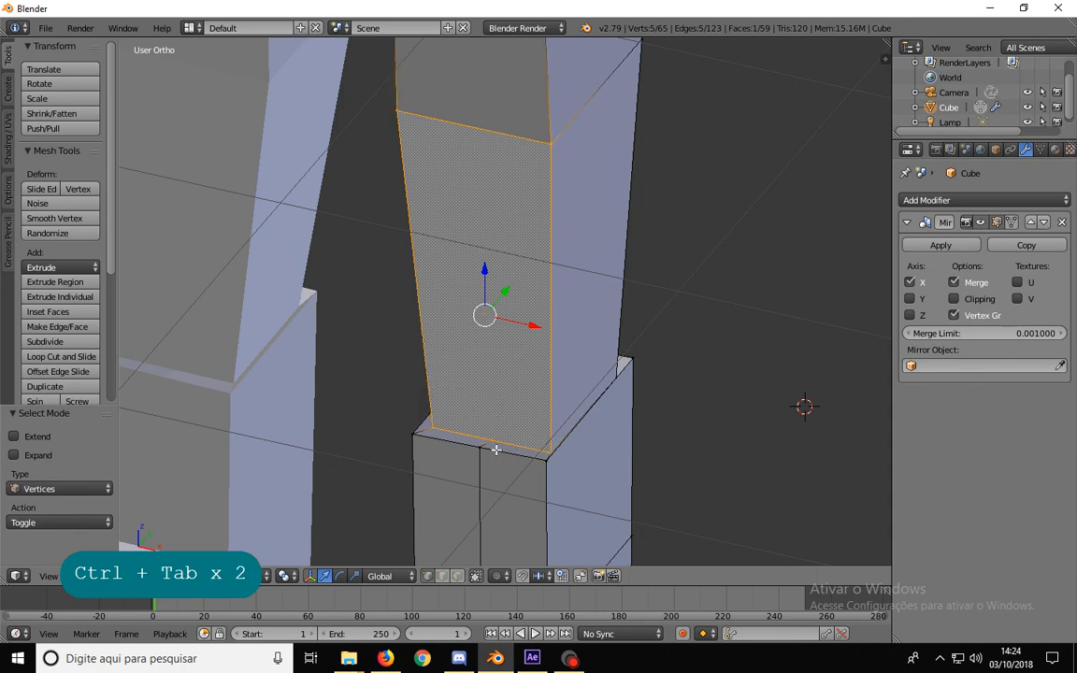
right_click(489, 440)
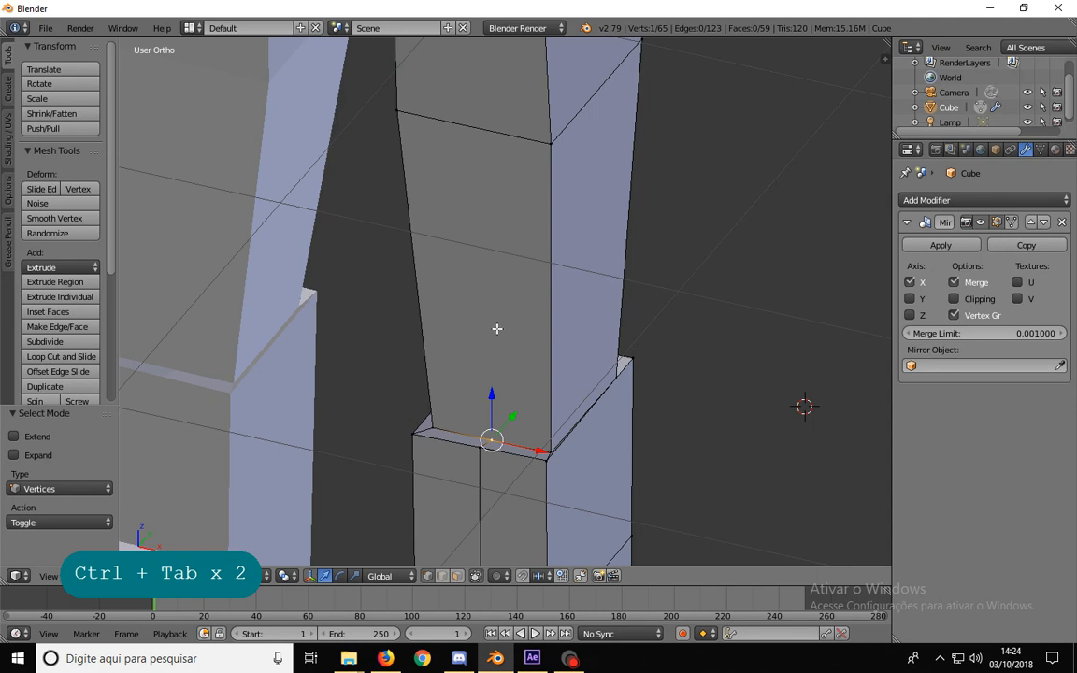
- Compare the outer half of the boot's front with the lower shin's front face by selecting each in face mode
middle_drag(497, 329, 526, 356)
shift+middle_drag(461, 502, 425, 312)
scroll(500, 318, up, 2)
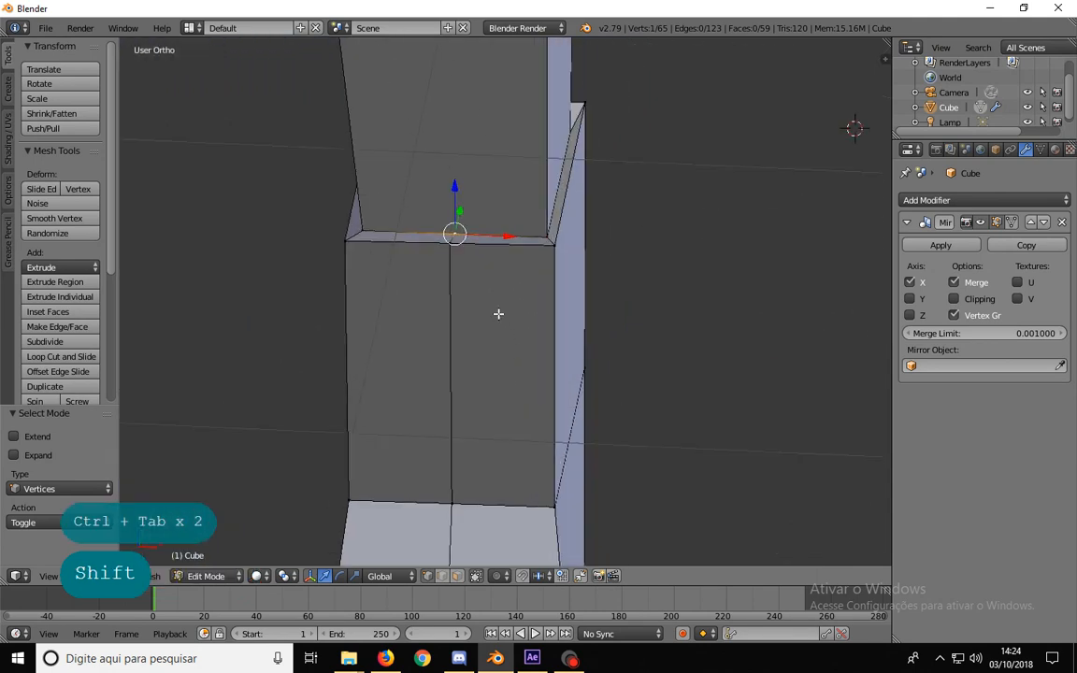
key(ctrl+Tab)
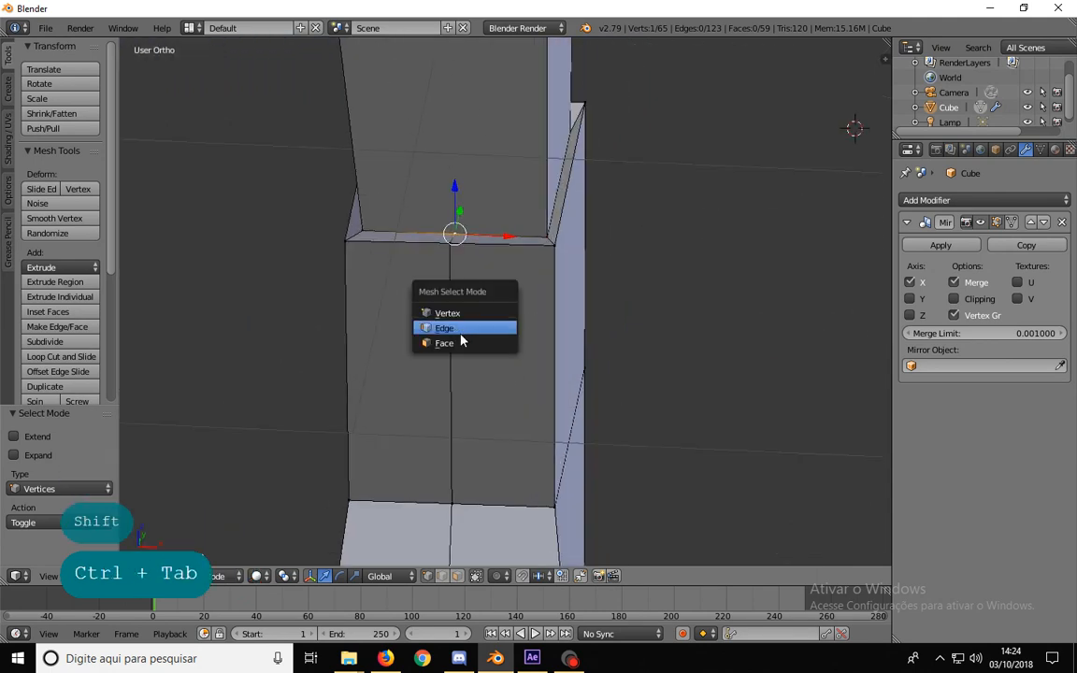
click(462, 344)
right_click(508, 458)
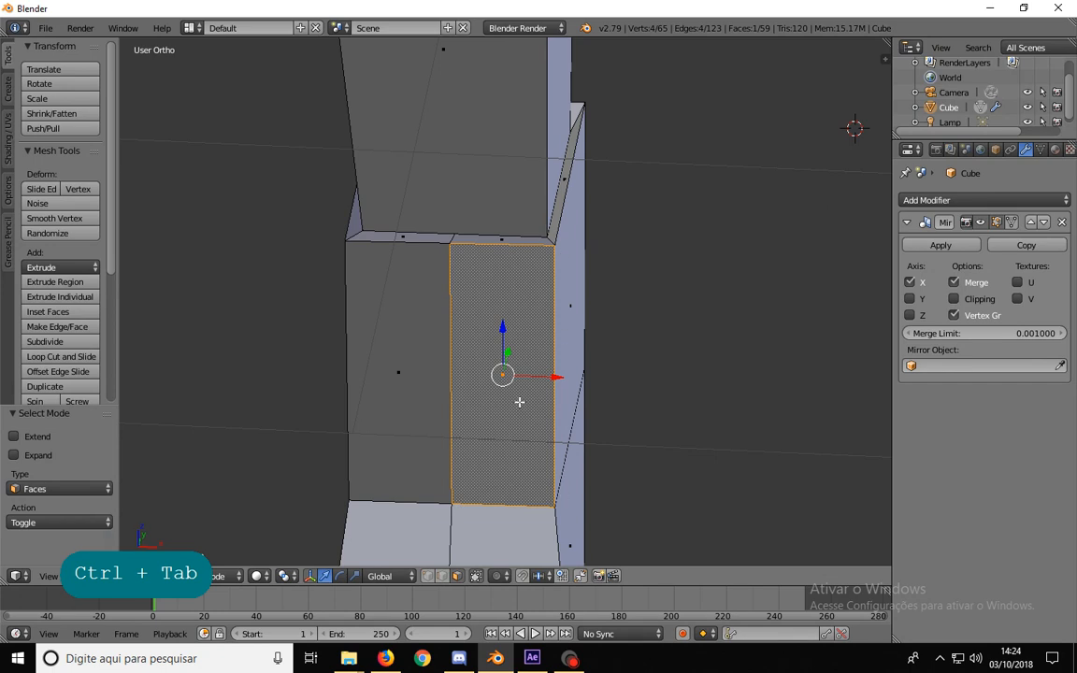
shift+middle_drag(447, 224, 440, 387)
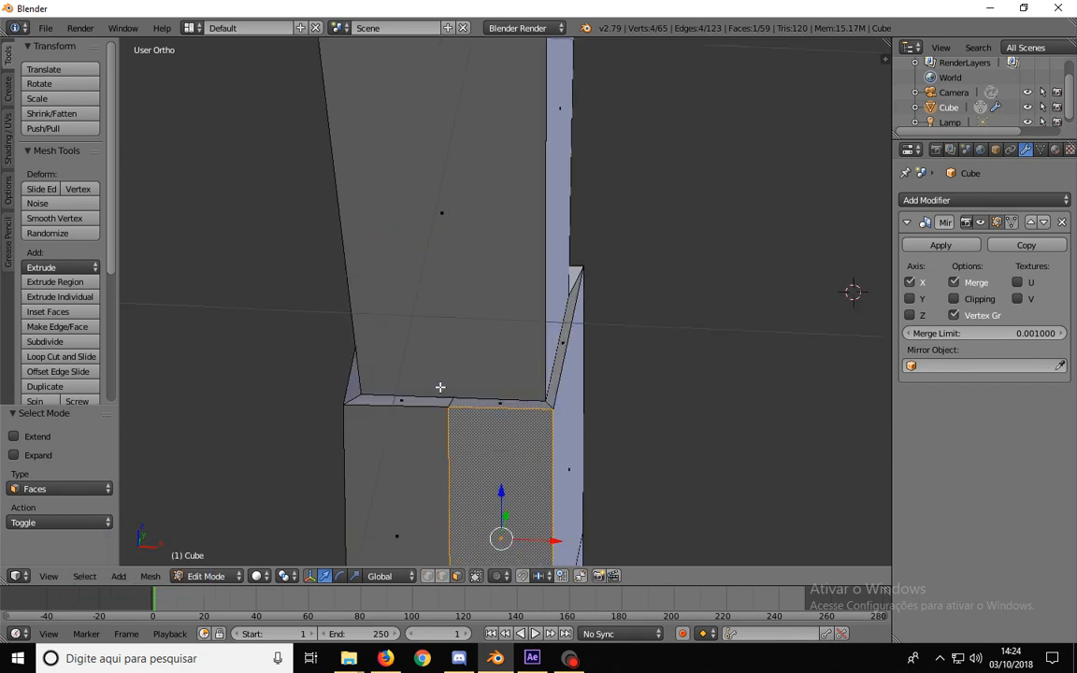
scroll(459, 273, down, 3)
shift+middle_drag(464, 259, 449, 316)
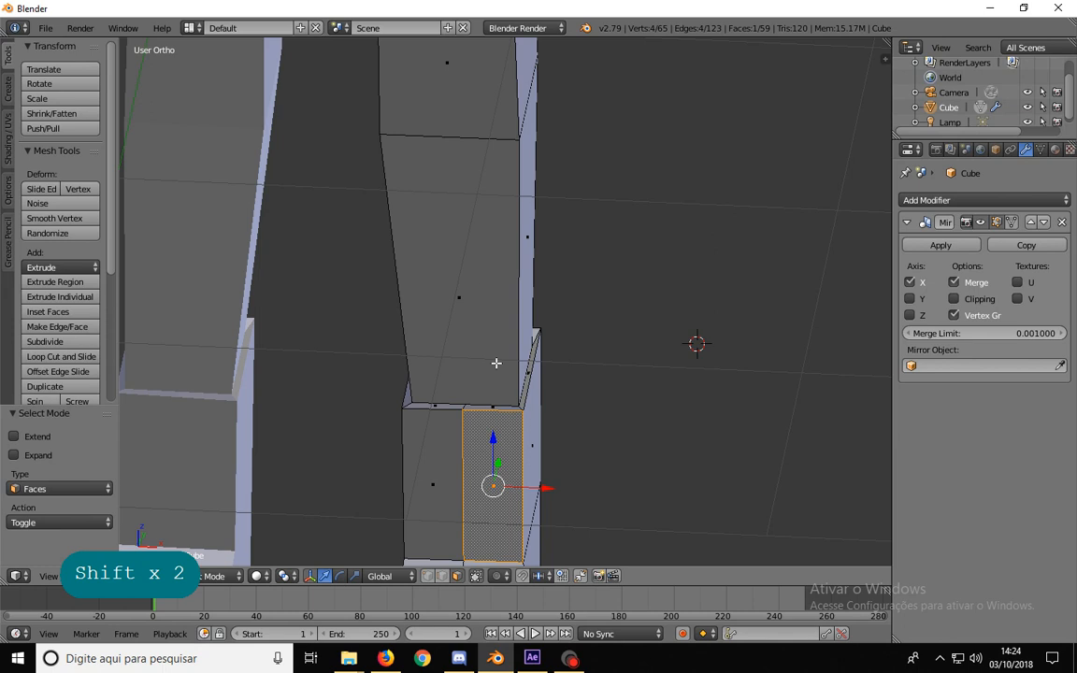
right_click(472, 314)
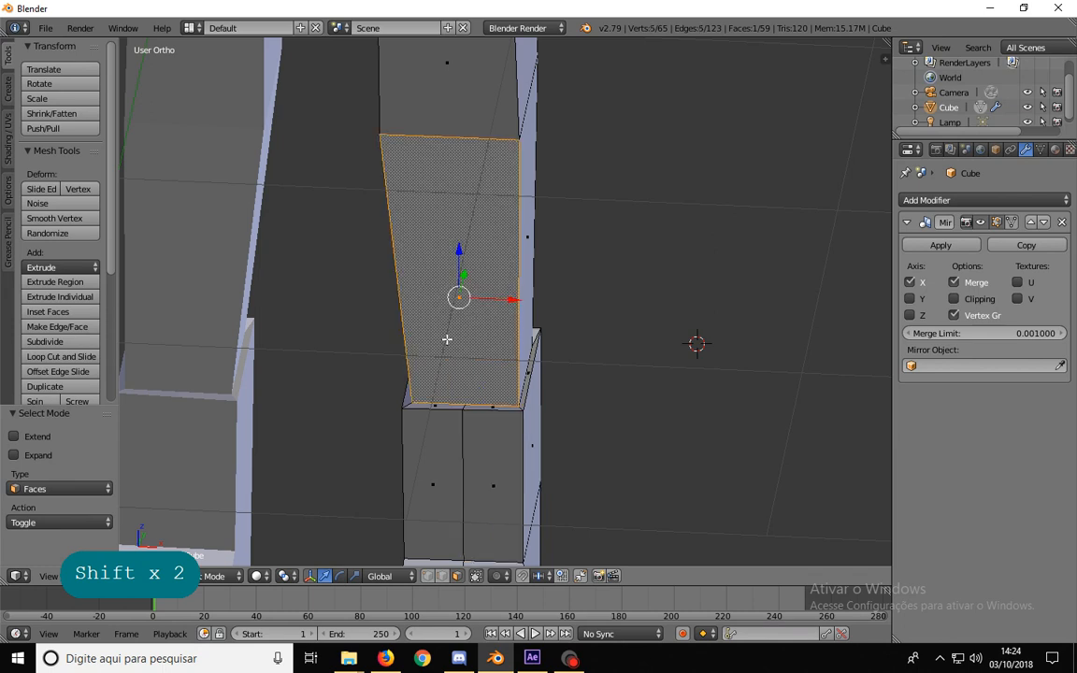
- Return to vertex selection and select the midpoint on the shin's bottom front edge together with the shin's outer front corner vertex
middle_drag(463, 355, 443, 420)
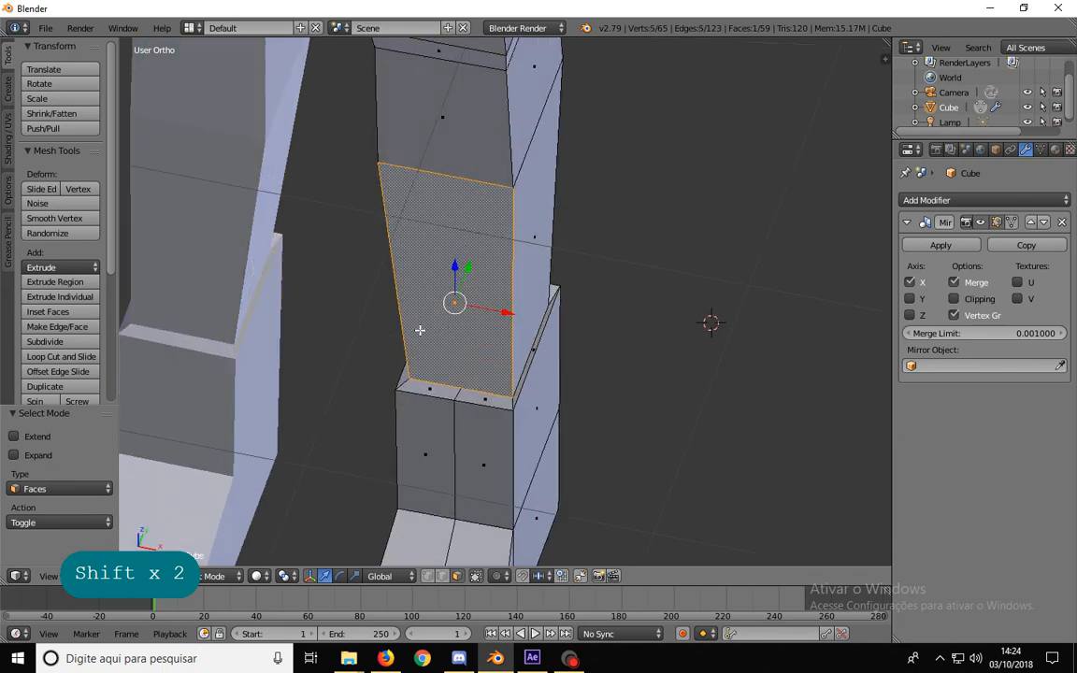
shift+middle_drag(413, 272, 417, 232)
scroll(426, 310, up, 3)
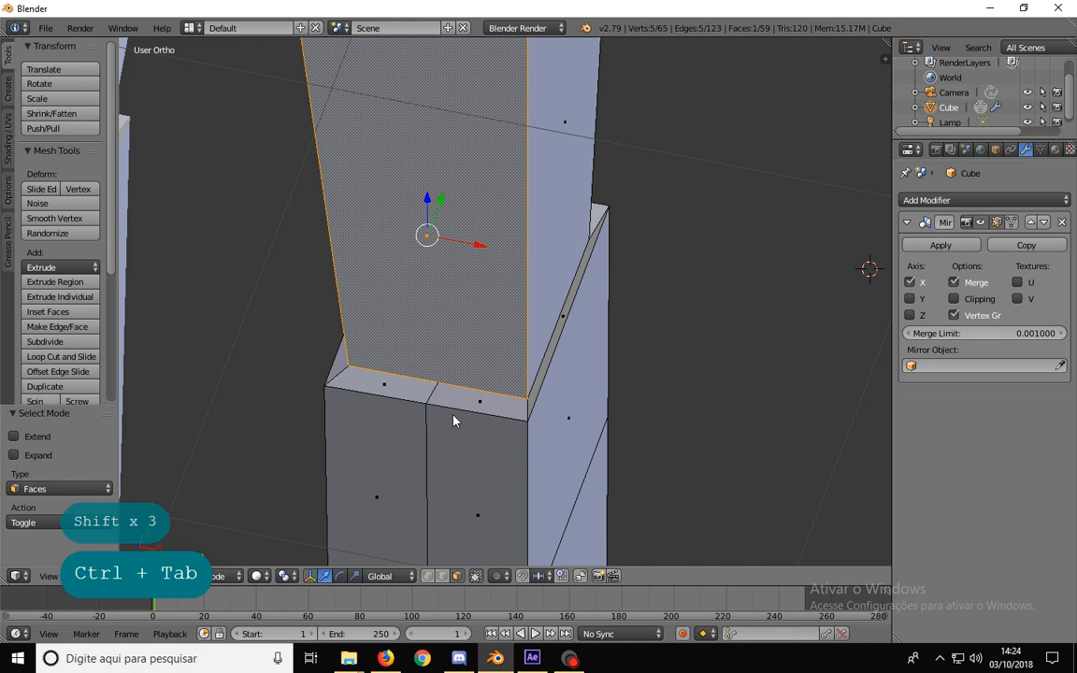
key(ctrl+Tab)
click(443, 386)
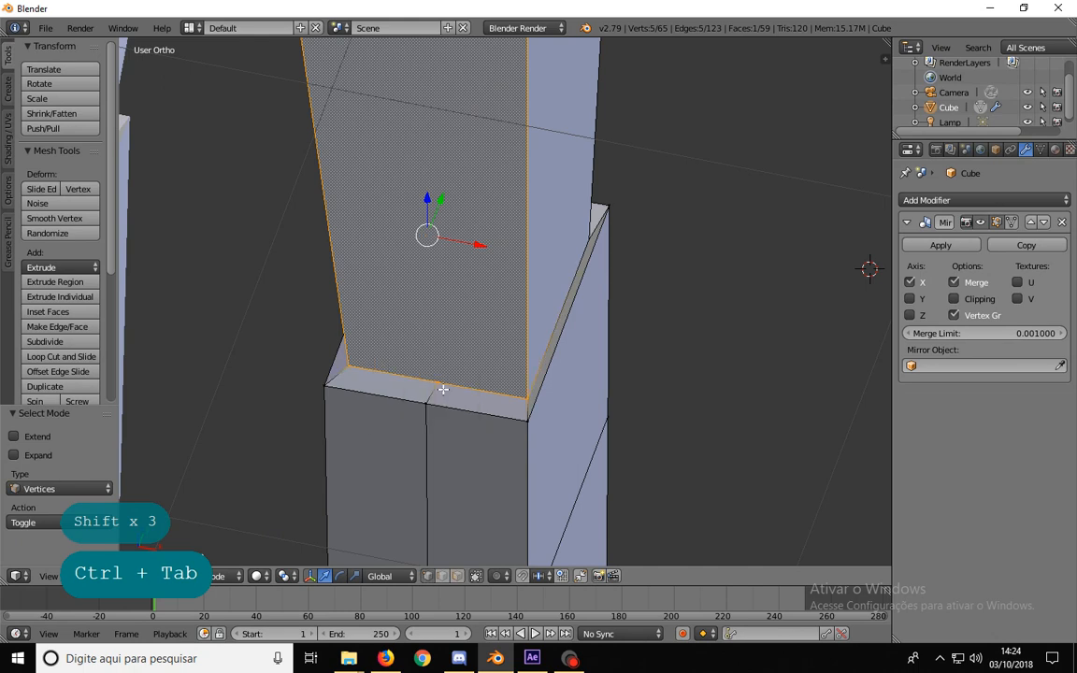
right_click(443, 389)
middle_drag(425, 371, 486, 433)
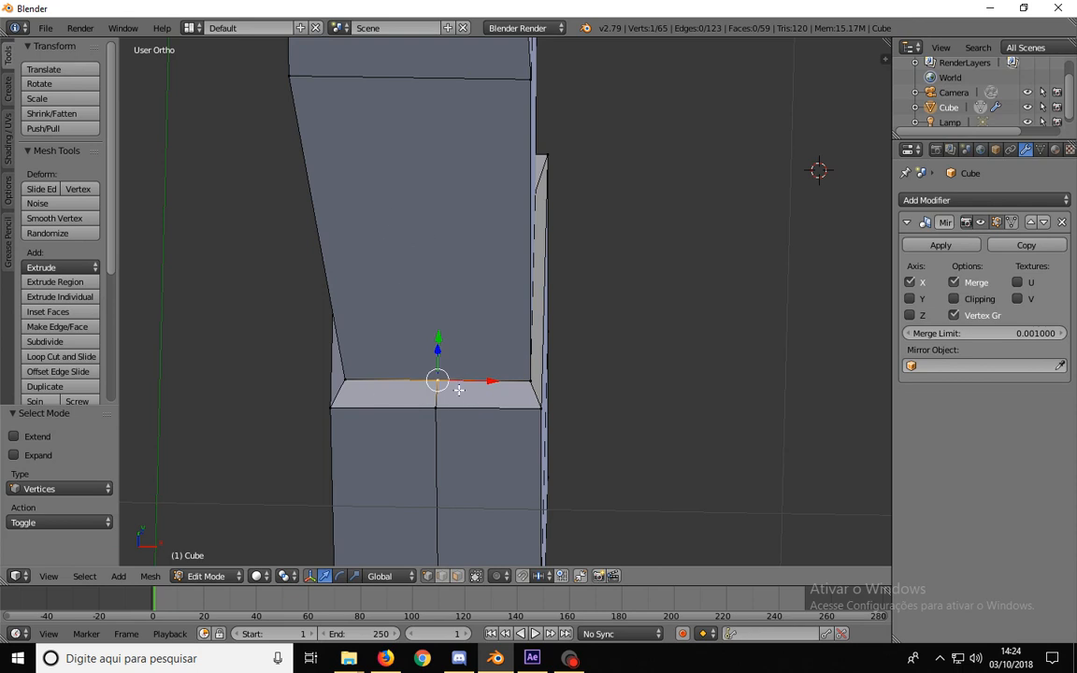
shift+right_click(531, 382)
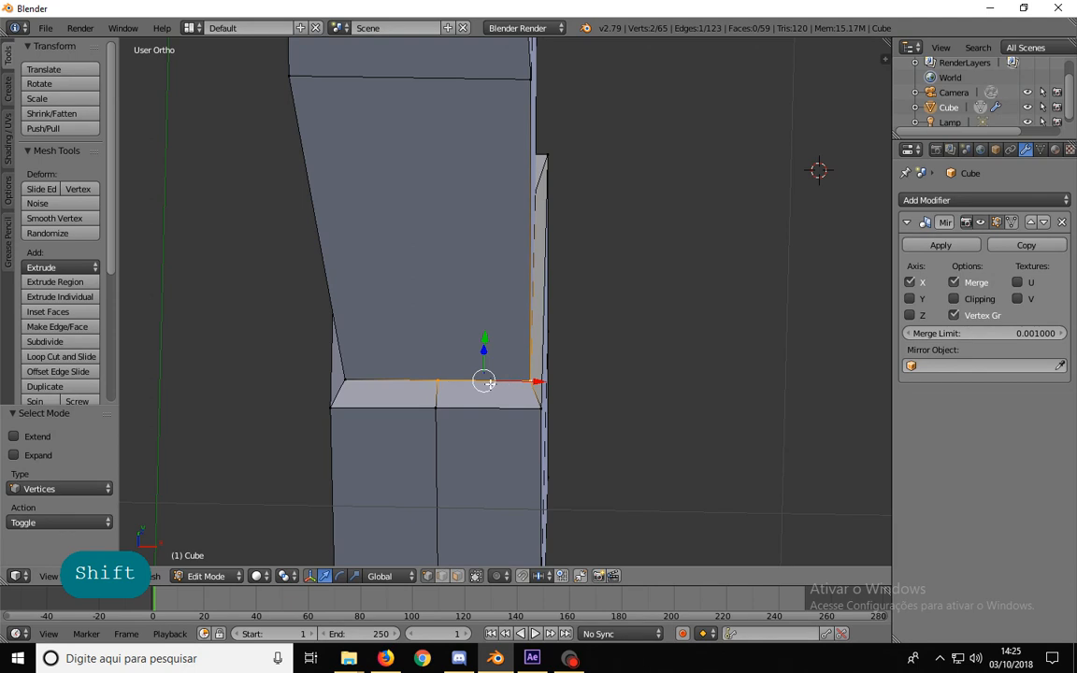
- Merge the extra midpoint on the shin's bottom front edge into the outer front corner vertex using Merge At Last
key(alt+m)
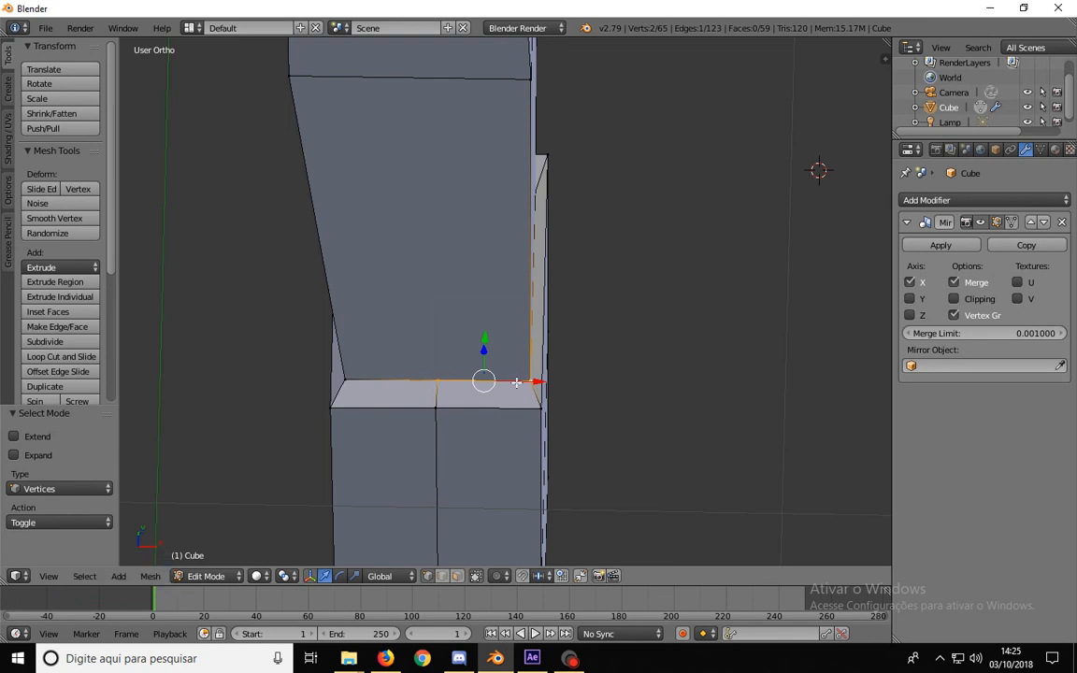
key(alt+m)
click(509, 348)
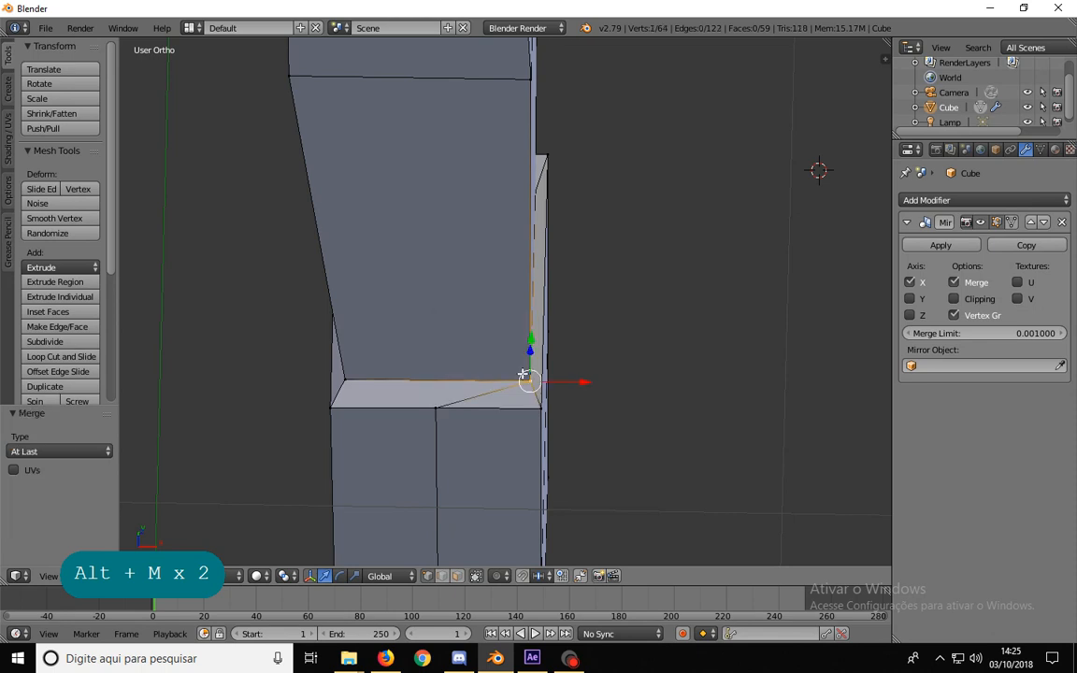
- Inspect the narrow rim face between the shin and the back of the boot in face selection mode
middle_drag(609, 322, 507, 327)
key(ctrl+Tab)
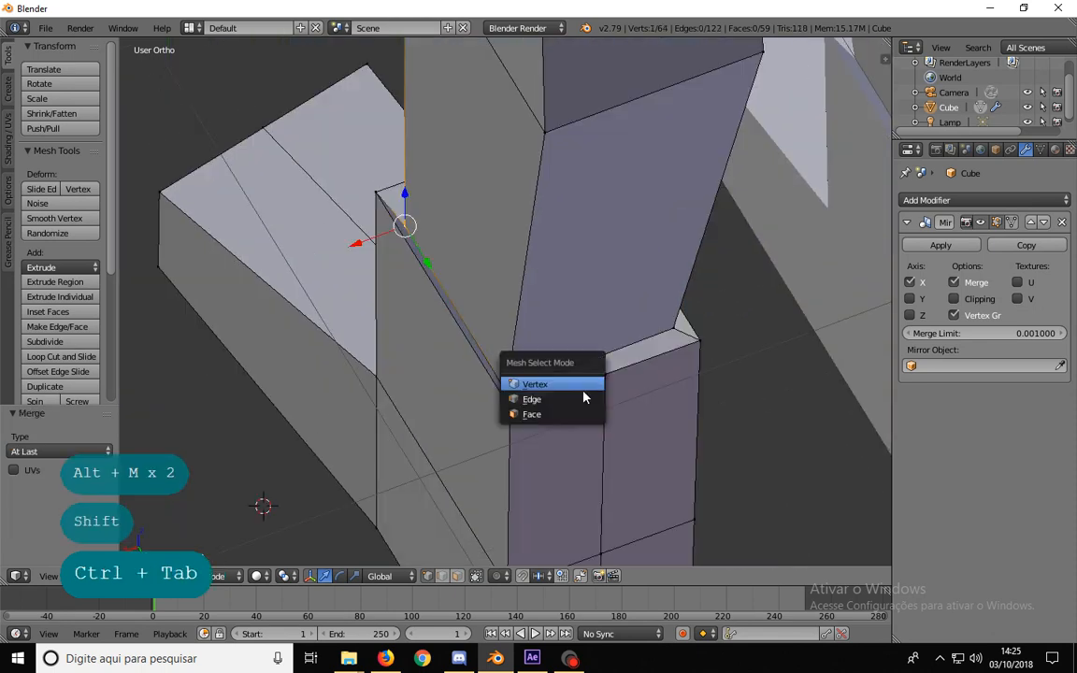
click(569, 414)
right_click(548, 396)
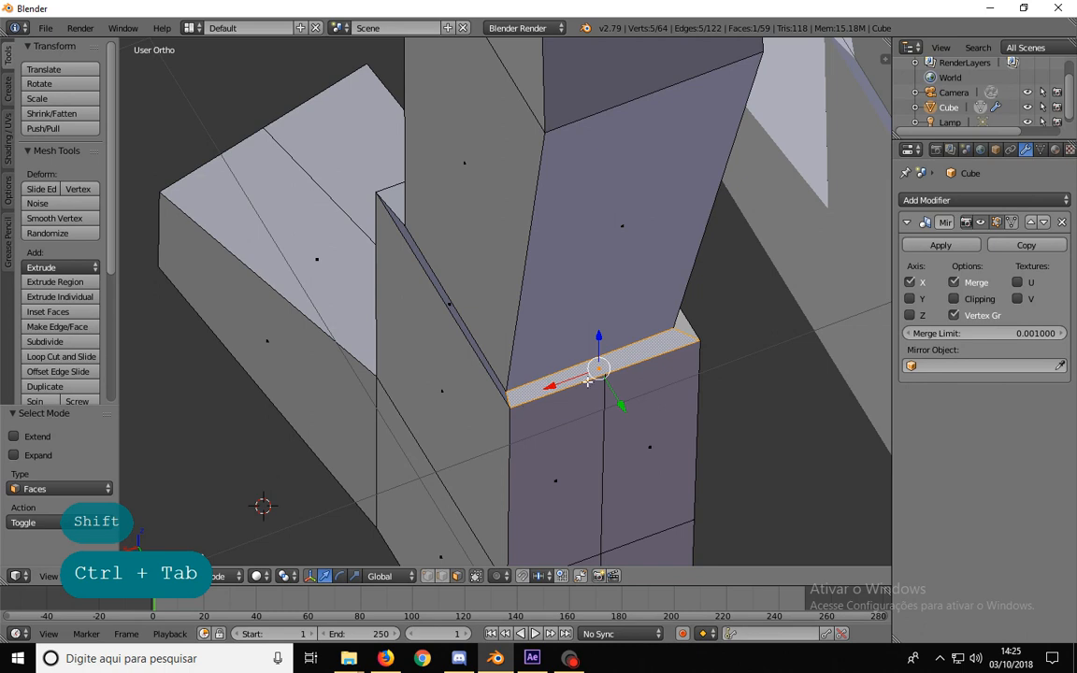
shift+middle_drag(589, 439, 529, 421)
scroll(529, 421, up, 1)
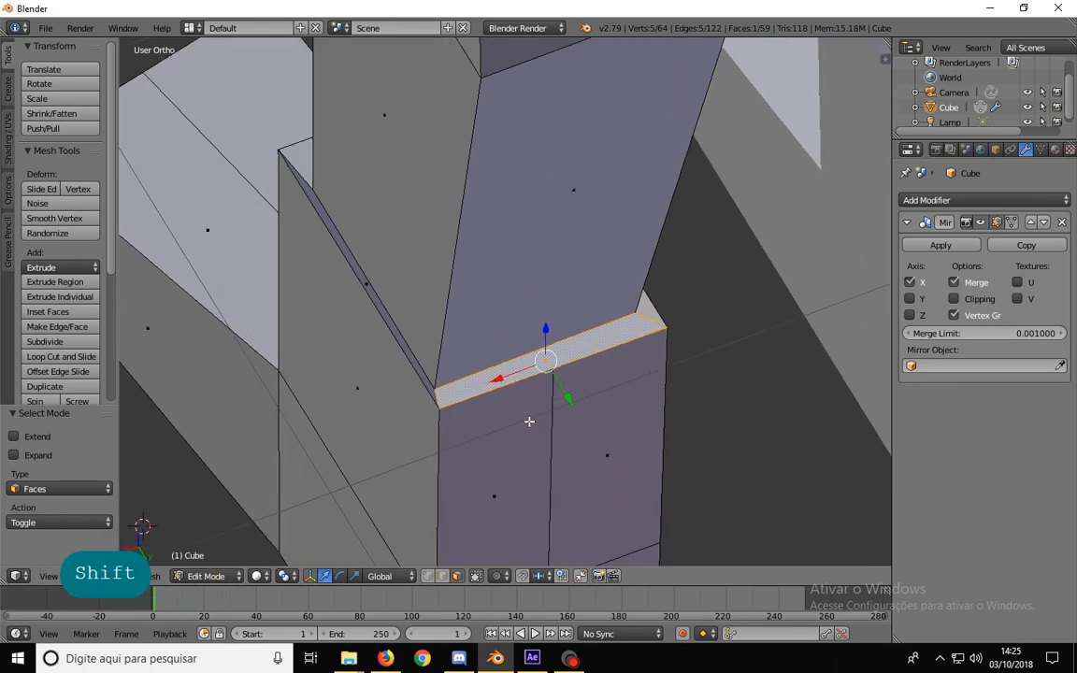
- Connect the midpoint of the boot's rear rim to the shin's outer rear corner with an edge and check the split rim in face mode
key(ctrl+Tab)
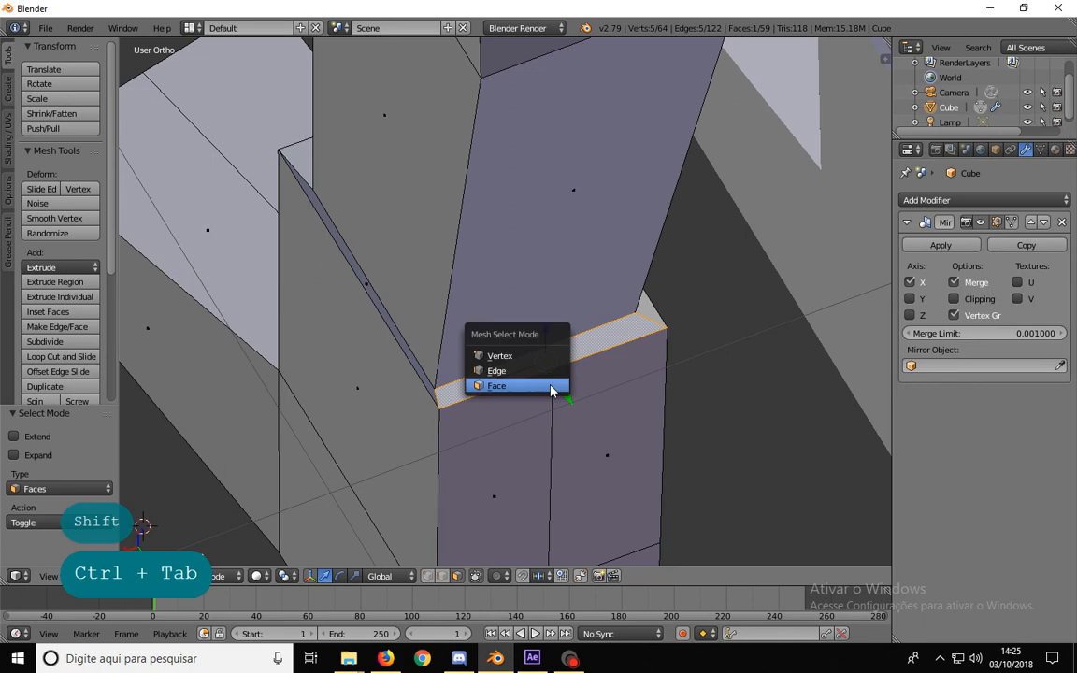
click(535, 357)
right_click(552, 369)
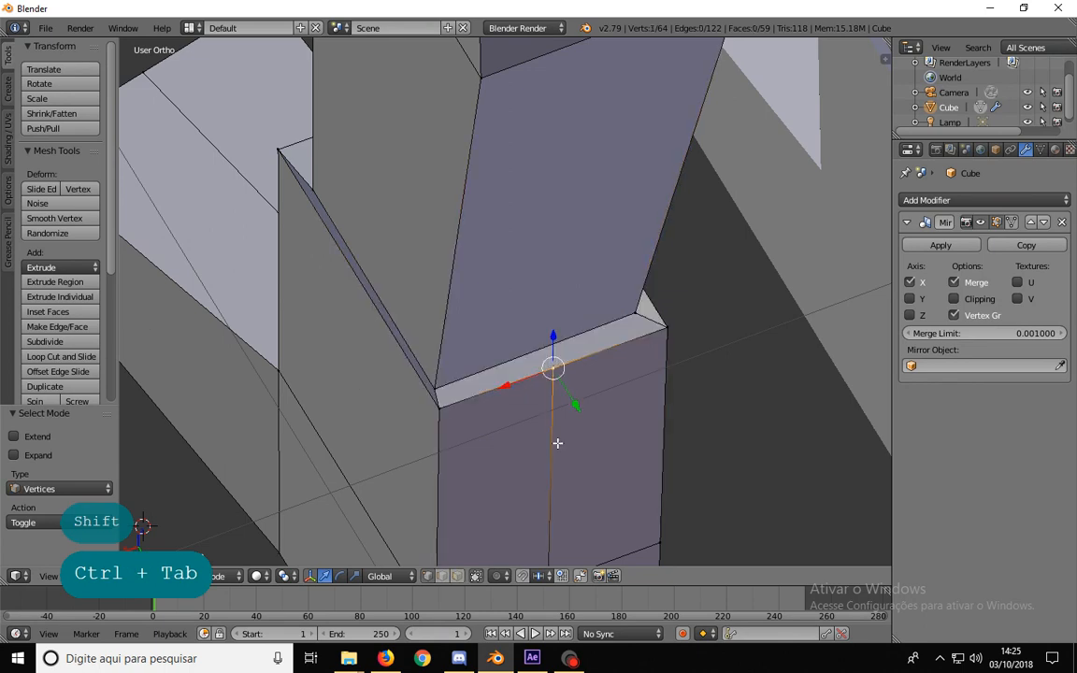
shift+right_click(433, 389)
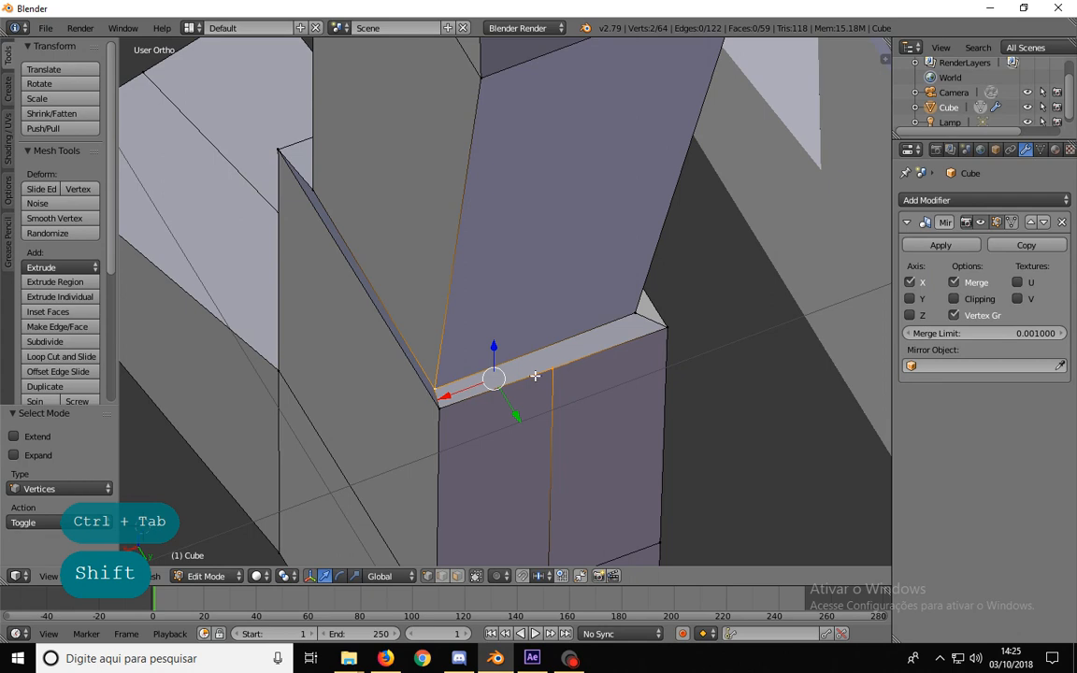
key(j)
mouse_move(549, 382)
middle_down()
mouse_move(461, 418)
mouse_move(502, 481)
mouse_move(605, 378)
mouse_move(565, 369)
mouse_move(577, 320)
middle_up()
key(a)
key(ctrl+Tab)
click(583, 406)
right_click(577, 321)
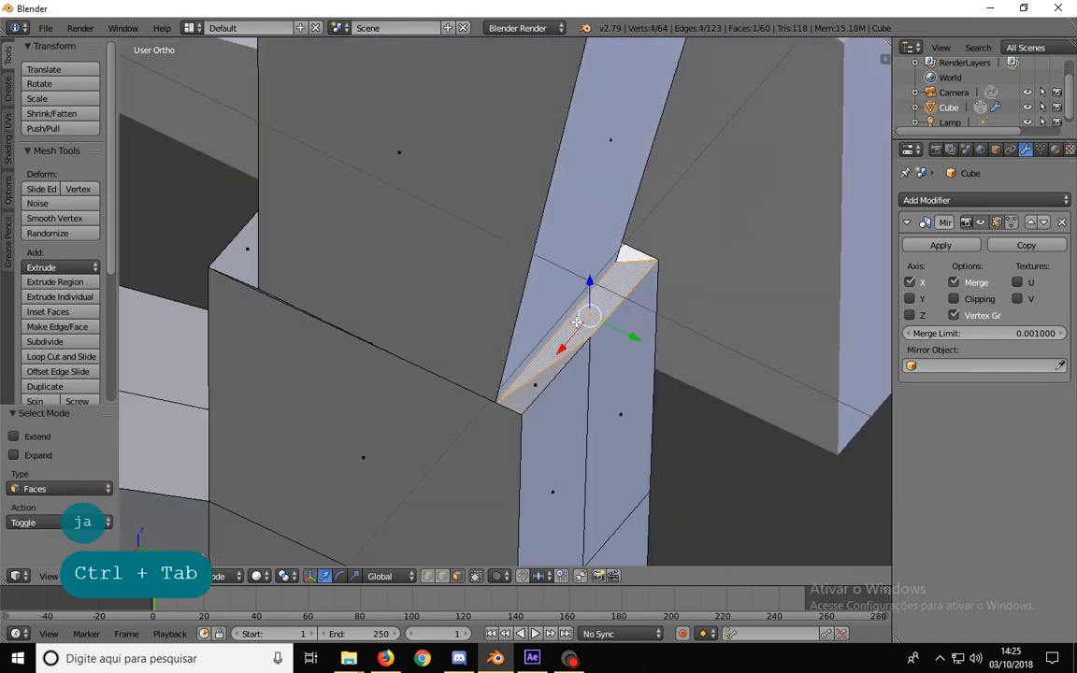
- Return to vertex selection mode at the front of the boot and clear the selection
middle_drag(474, 357, 560, 372)
key(KP_1)
shift+middle_drag(548, 417, 519, 281)
scroll(552, 216, down, 2)
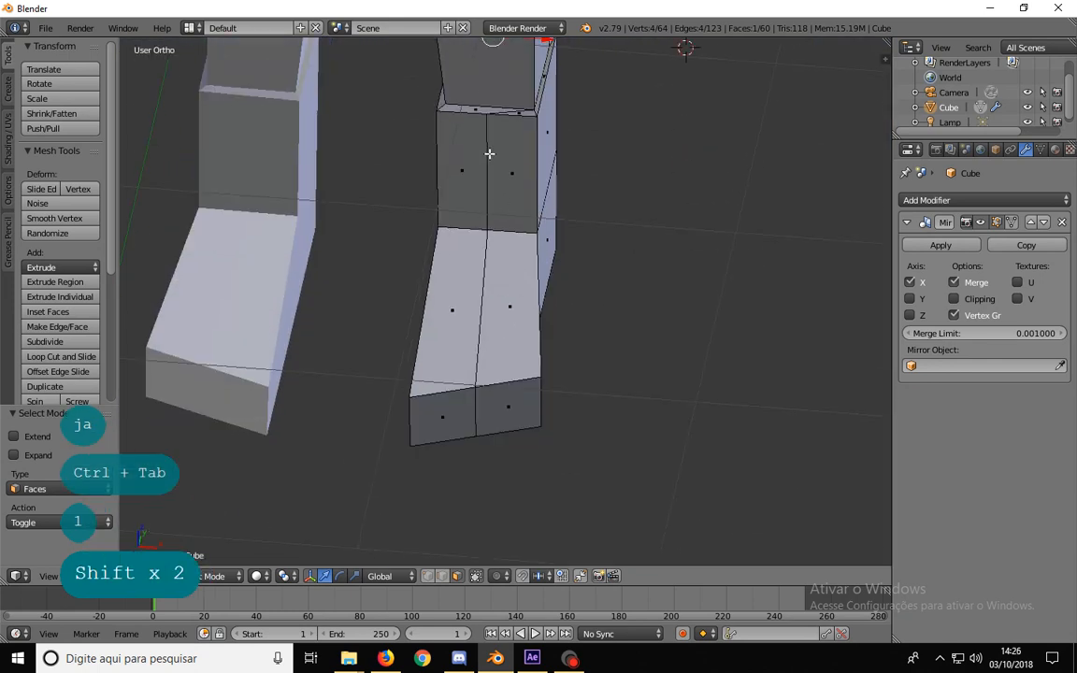
scroll(479, 346, down, 1)
middle_drag(480, 322, 509, 374)
key(ctrl+Tab)
click(471, 325)
key(a)
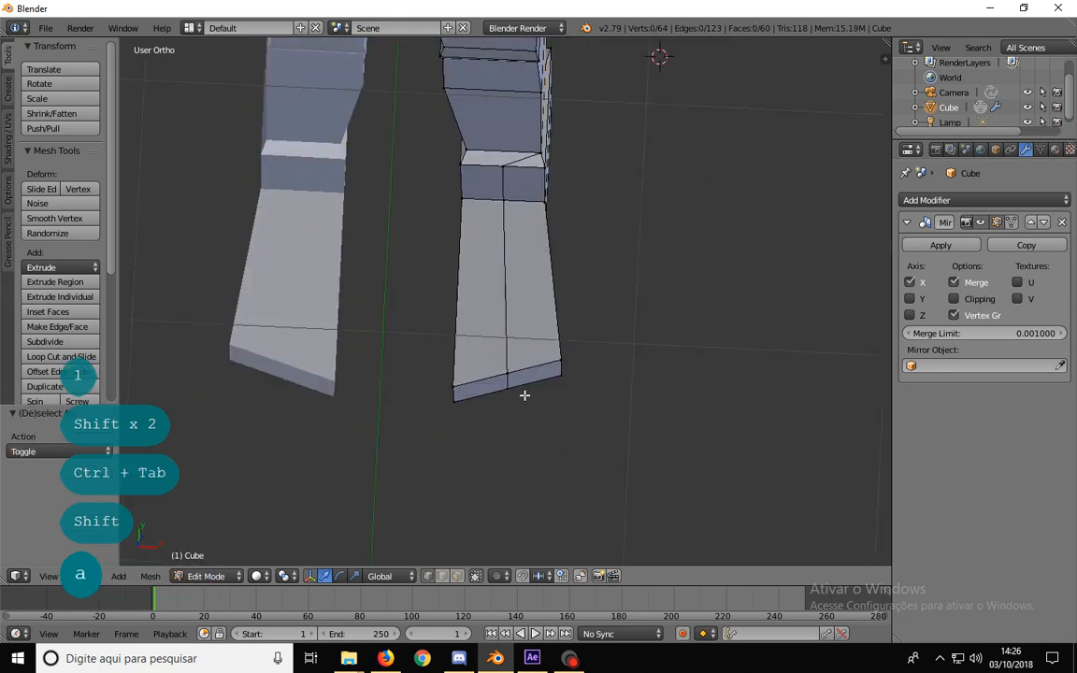
- Pull the two middle vertices of the toe's front forward to give the toe a point
key(a)
key(a)
key(b)
drag(532, 426, 506, 383)
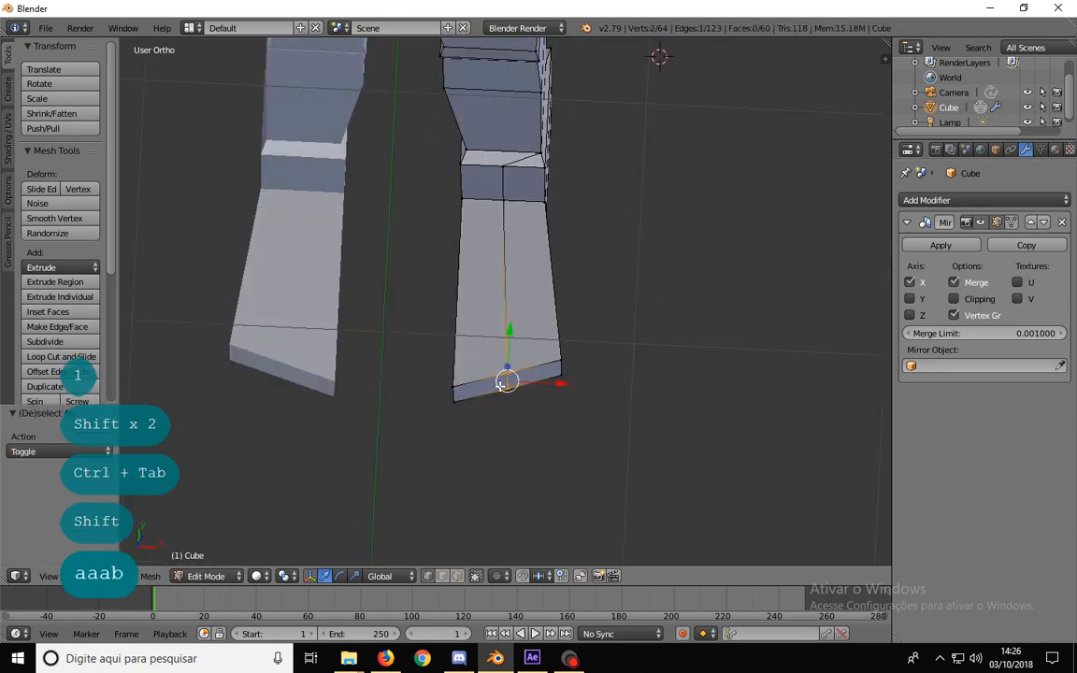
middle_drag(507, 377, 506, 384)
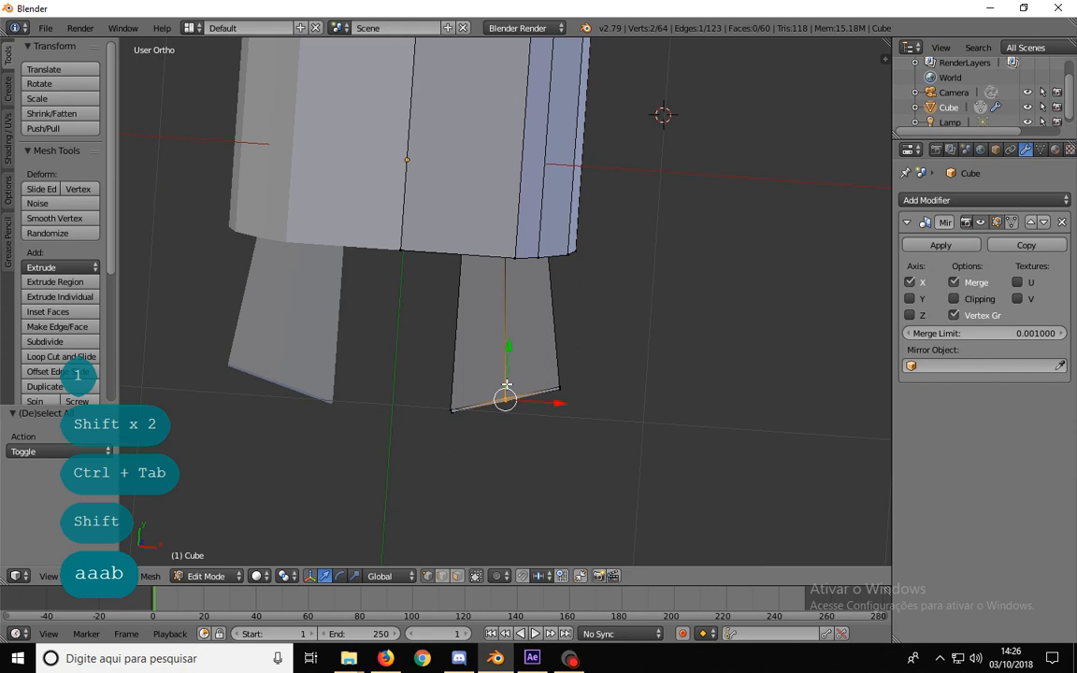
key(g)
click(500, 413)
key(a)
- Select the four vertices of the toe front's inner half and shift them slightly as a group
key(b)
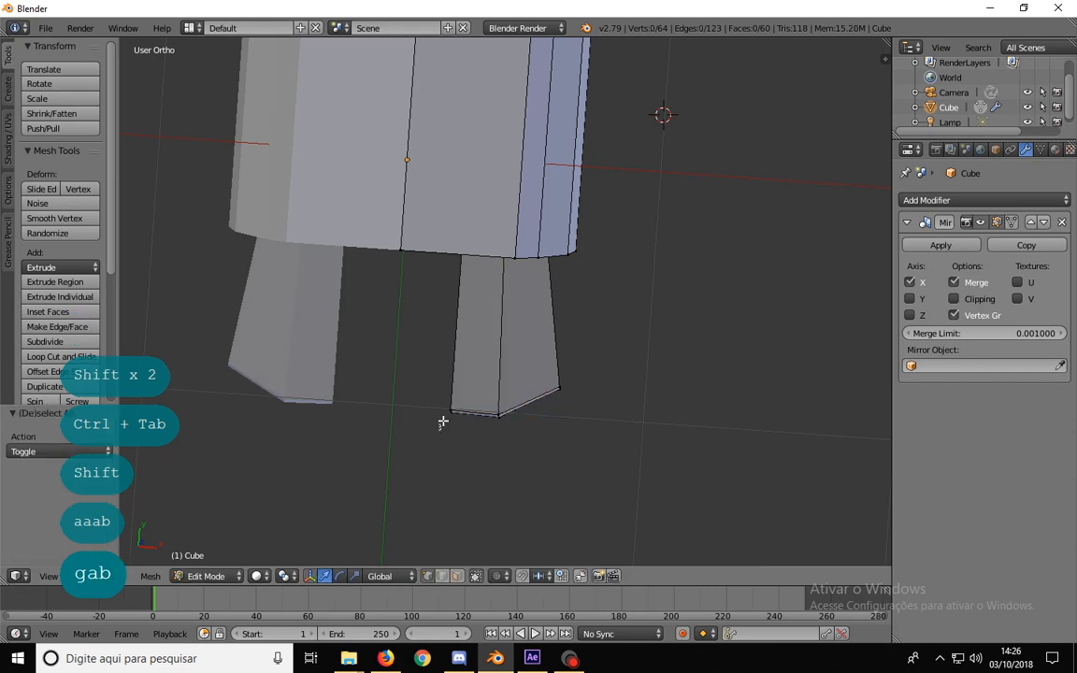
key(g)
key(a)
key(b)
drag(514, 441, 440, 391)
key(g)
click(443, 389)
- In front view, select all the boot's sole vertices, including hidden ones, and flatten them by scaling to 0 along Z
key(KP_1)
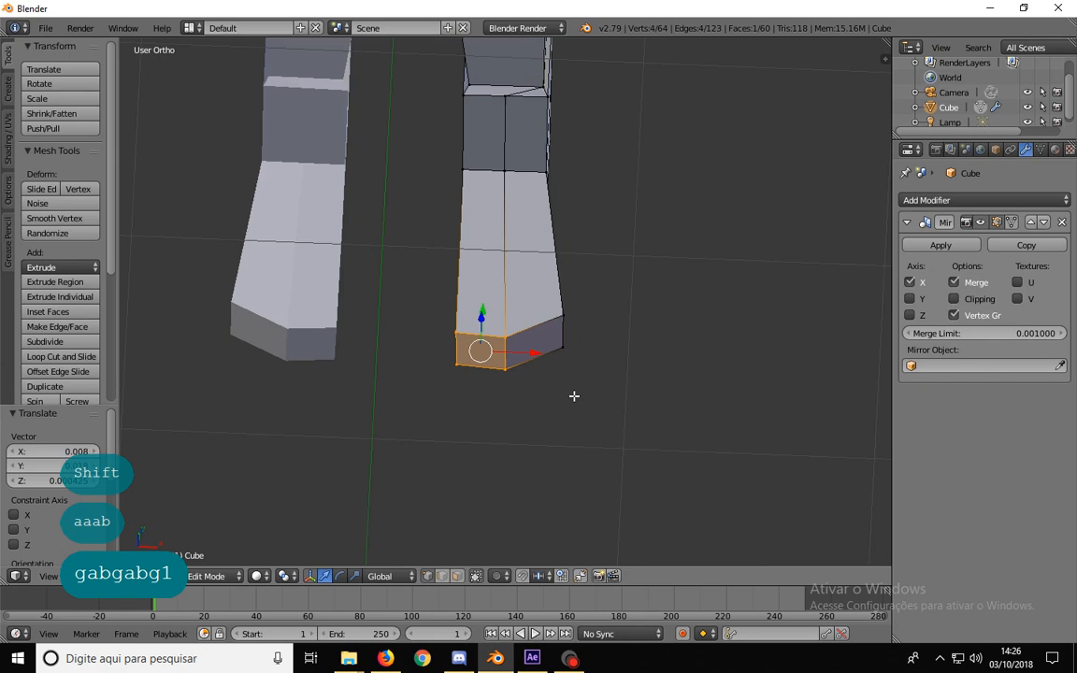
scroll(578, 309, up, 1)
key(a)
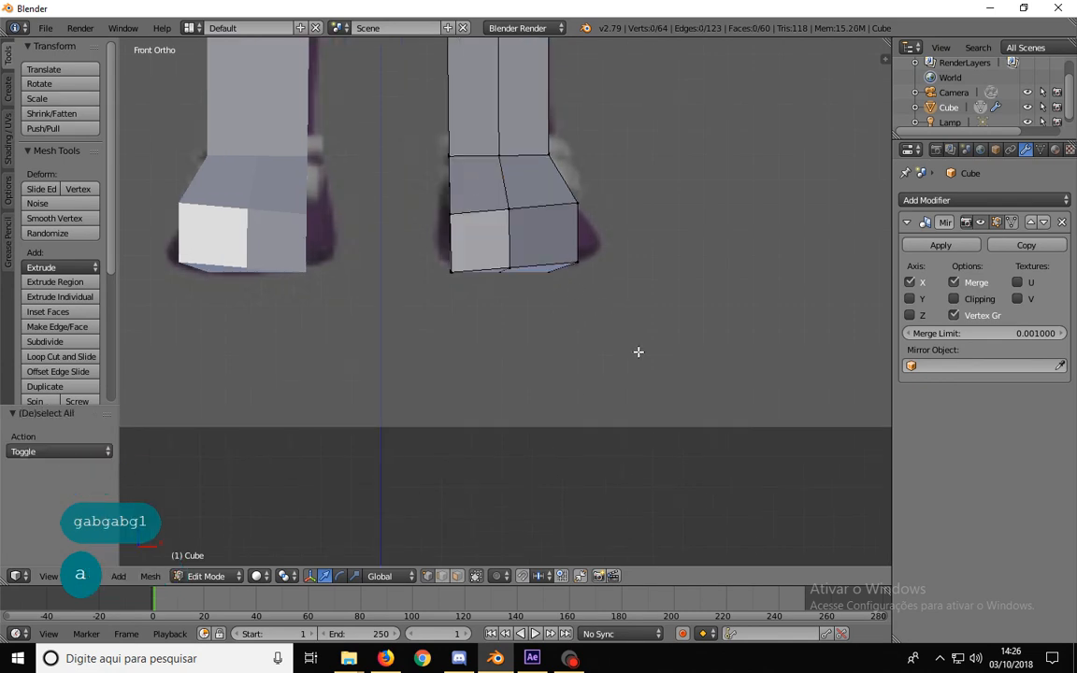
key(b)
drag(638, 351, 570, 319)
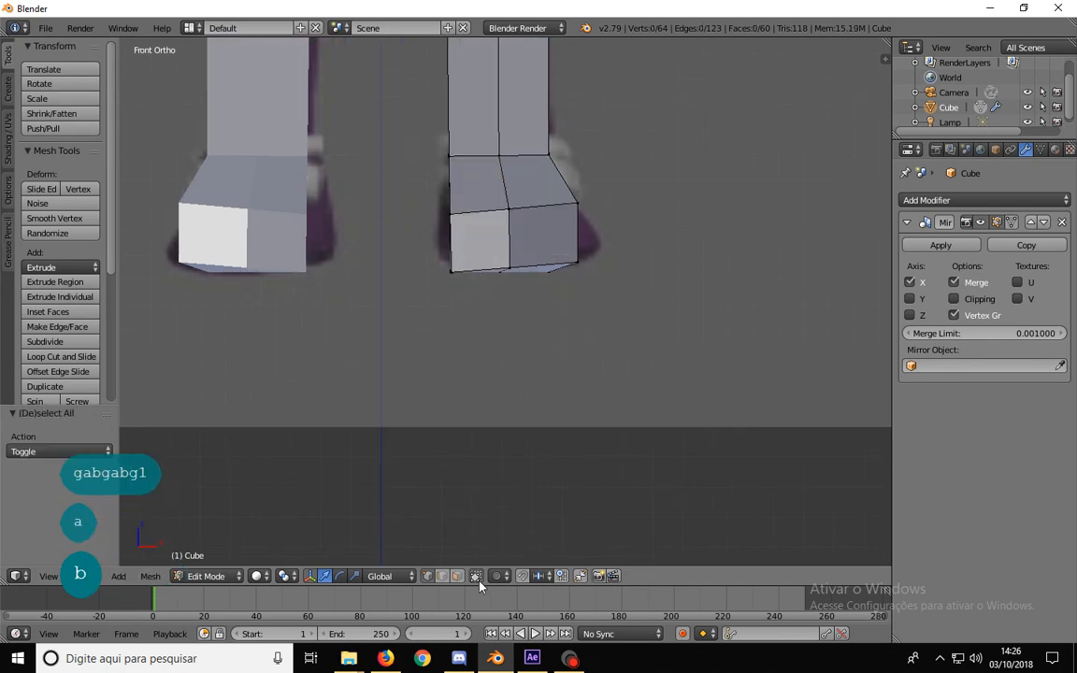
key(b)
drag(634, 391, 432, 240)
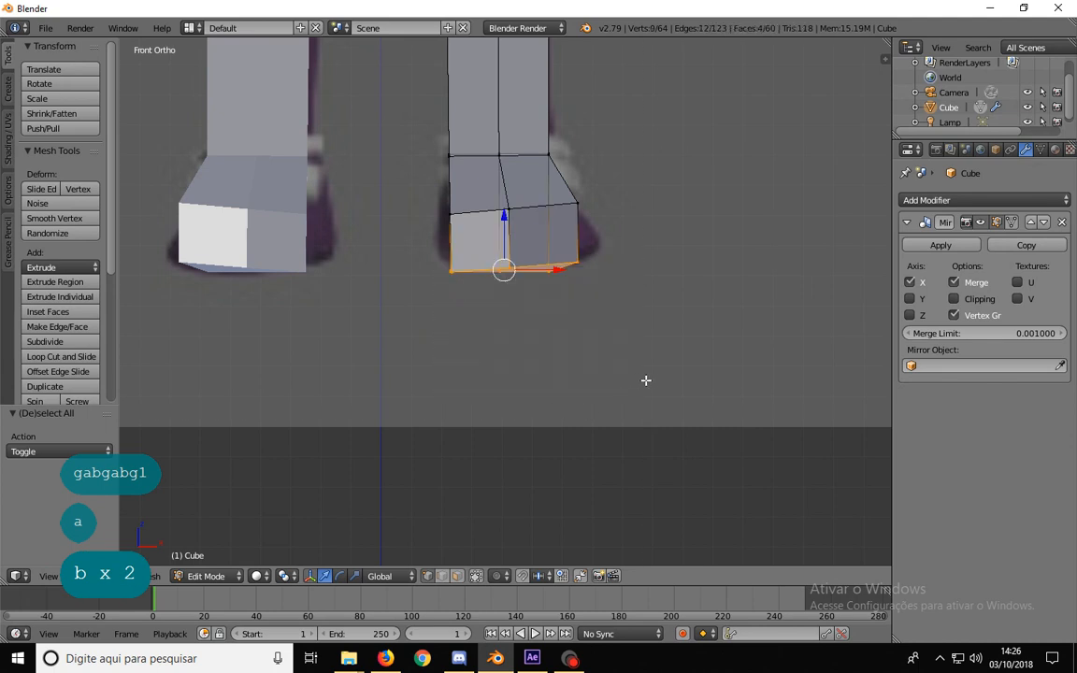
key(s)
key(z)
key(0)
key(Return)
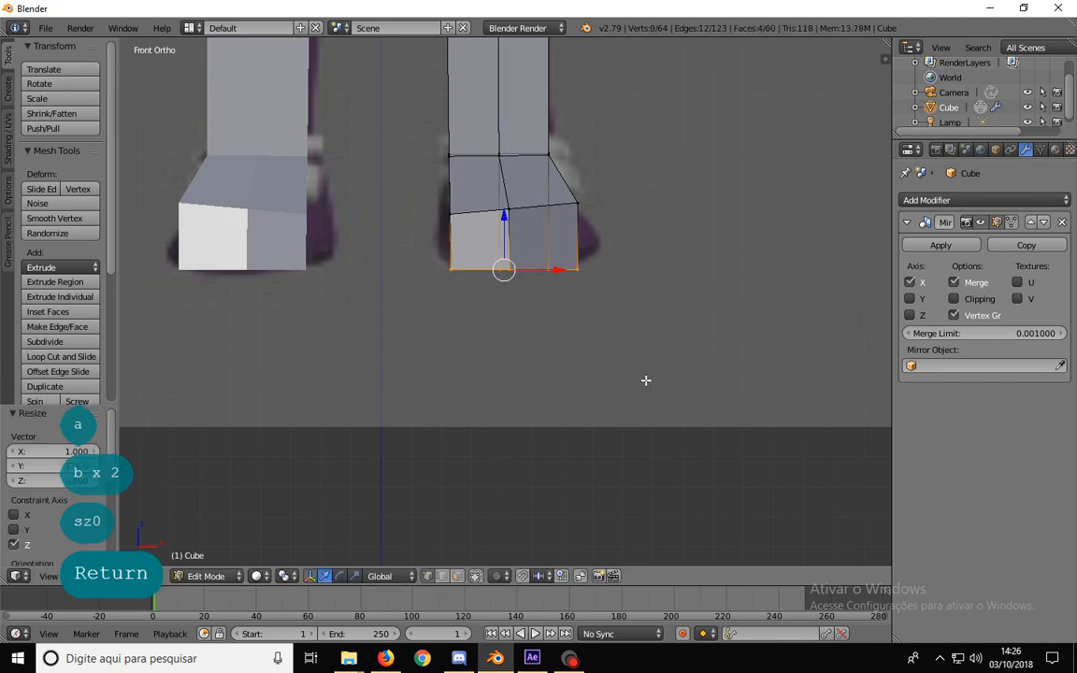
key(a)
- Move the toe's upper outer corner vertex outward and down towards the reference outline
key(b)
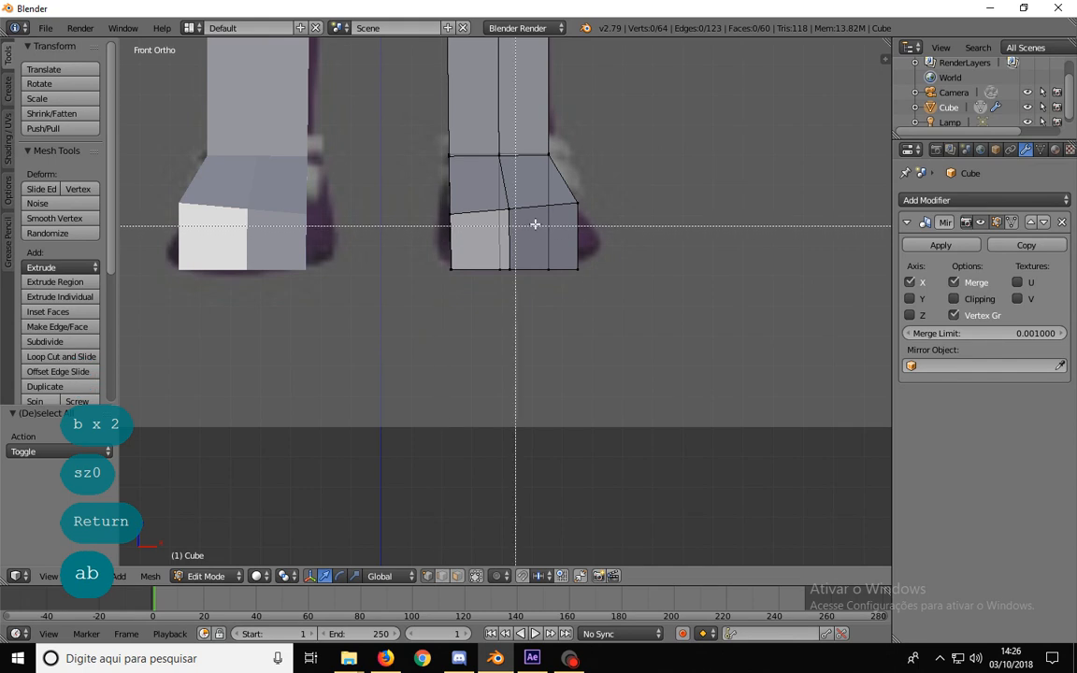
key(b)
drag(600, 230, 552, 194)
key(g)
click(560, 204)
key(a)
- Lower the toe's upper middle vertex to line up with the neighbouring upper toe corners
key(b)
drag(500, 230, 524, 204)
key(g)
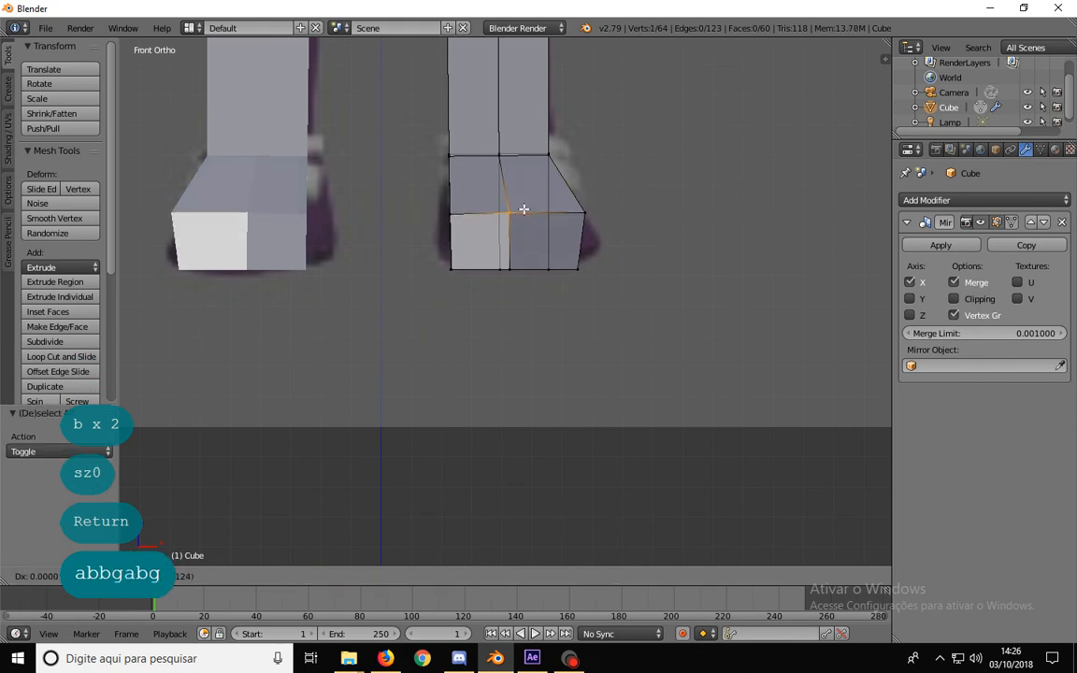
click(522, 215)
key(a)
- Move the toe's inner front edge and the sole's inner edge vertices towards the character's centre to match the reference
key(b)
drag(433, 233, 445, 226)
key(a)
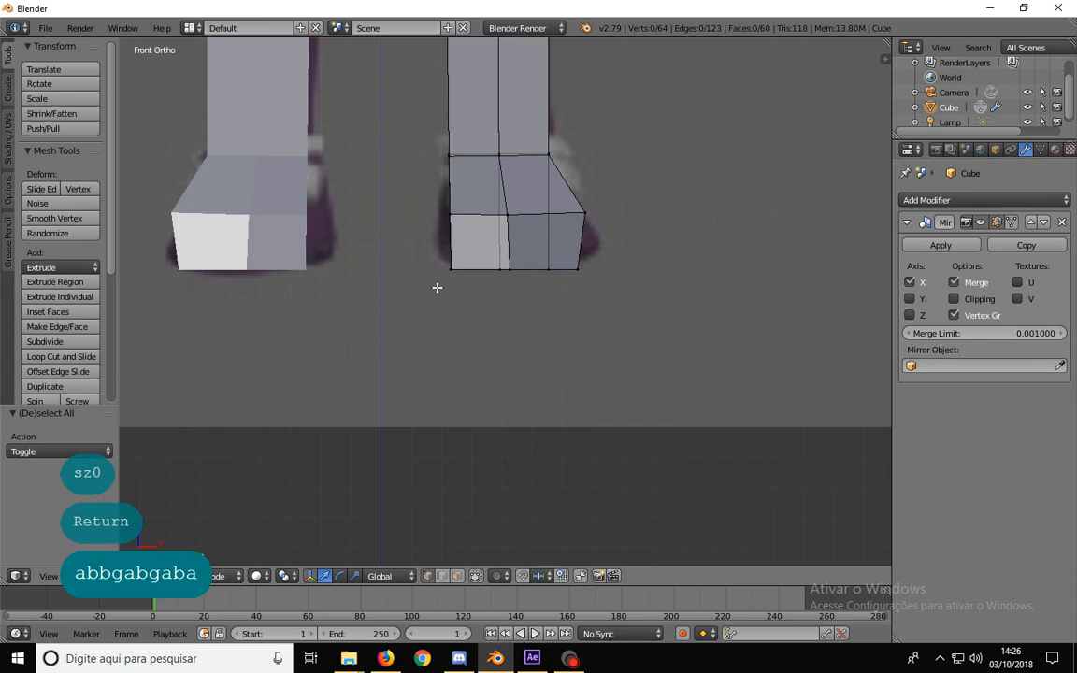
key(b)
drag(432, 290, 470, 201)
key(g)
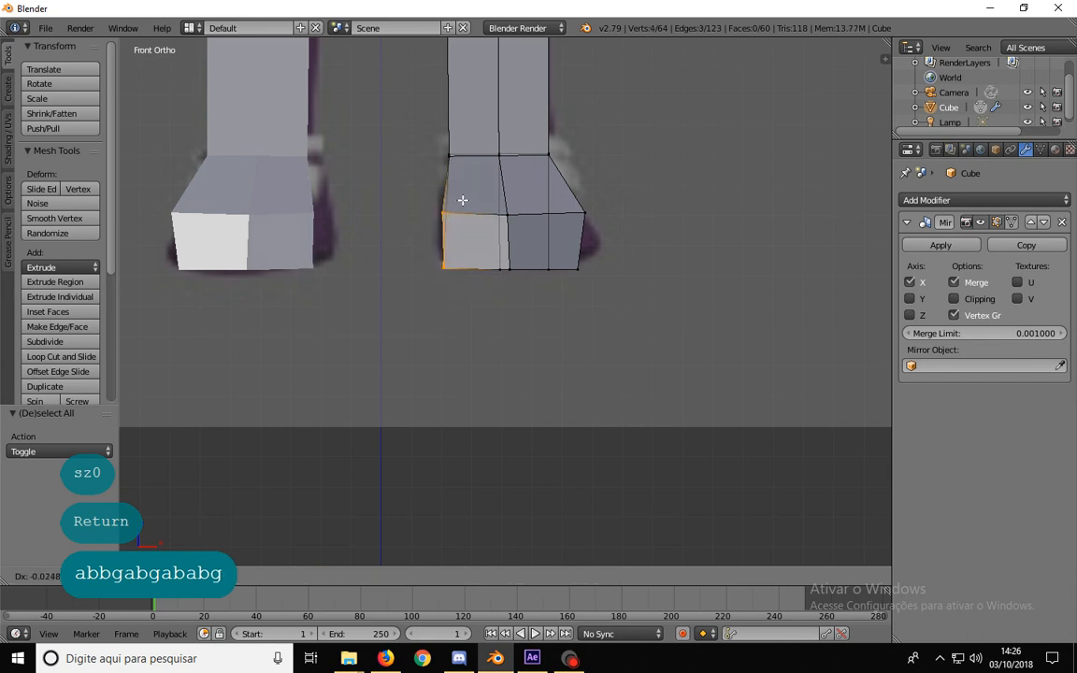
click(461, 200)
key(a)
- Shift the toe's middle edge and the sole's centre-line vertices towards the character's centre
key(b)
drag(485, 283, 523, 205)
key(g)
click(509, 207)
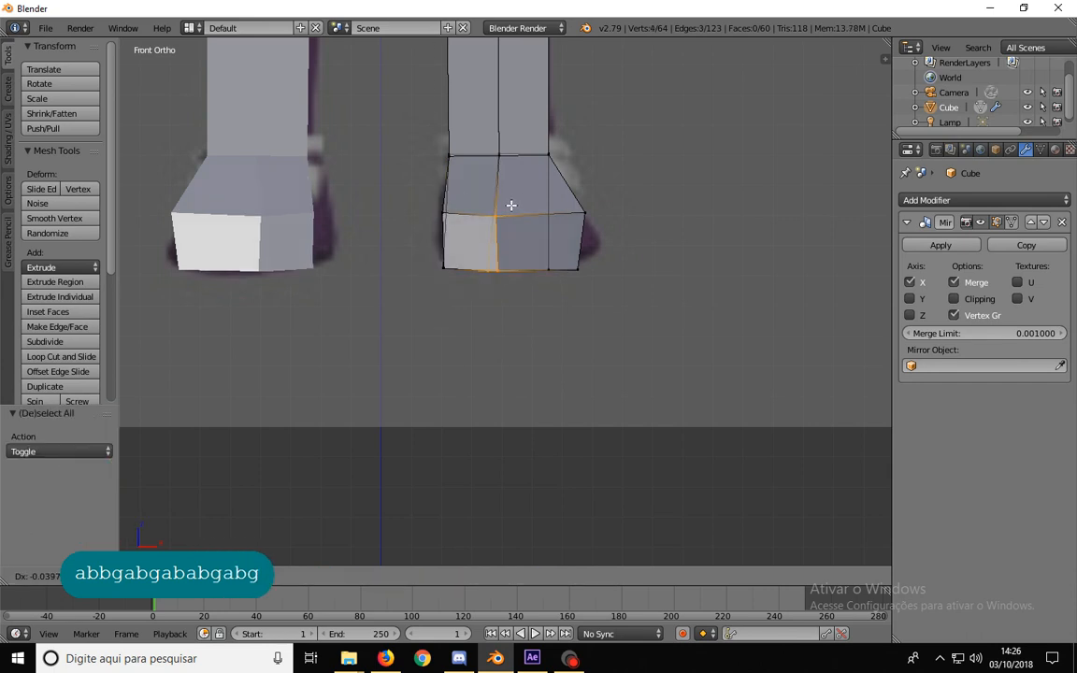
key(a)
- Move the two vertices of the toe's outer front corner slightly back, seen from above
middle_drag(512, 250, 513, 359)
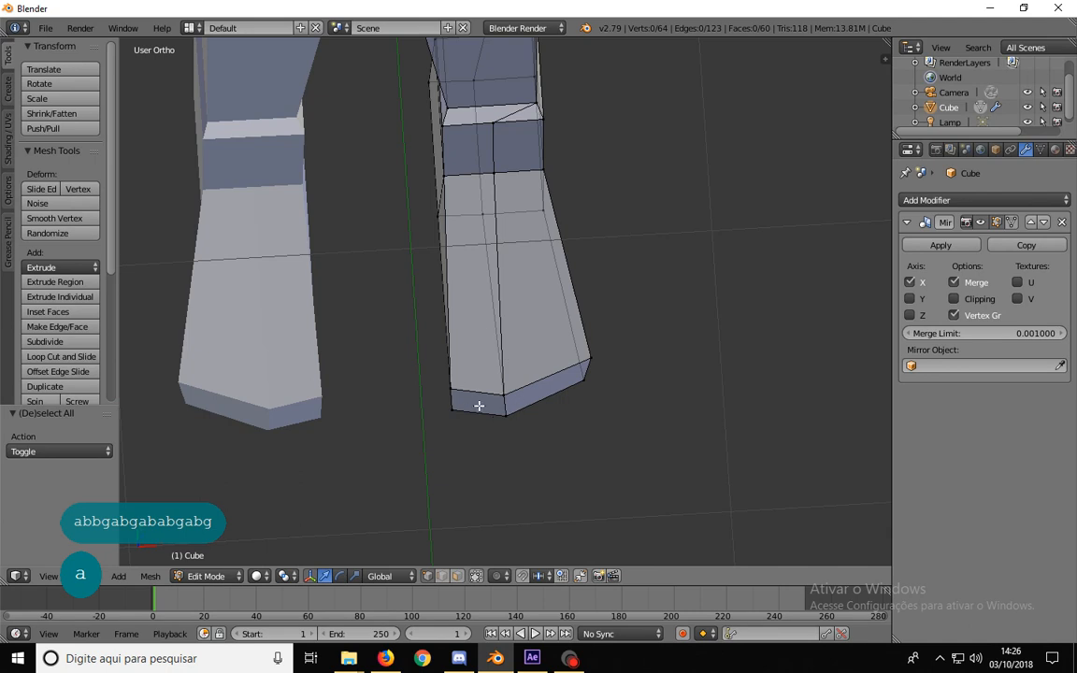
middle_drag(570, 382, 564, 404)
key(a)
key(b)
key(a)
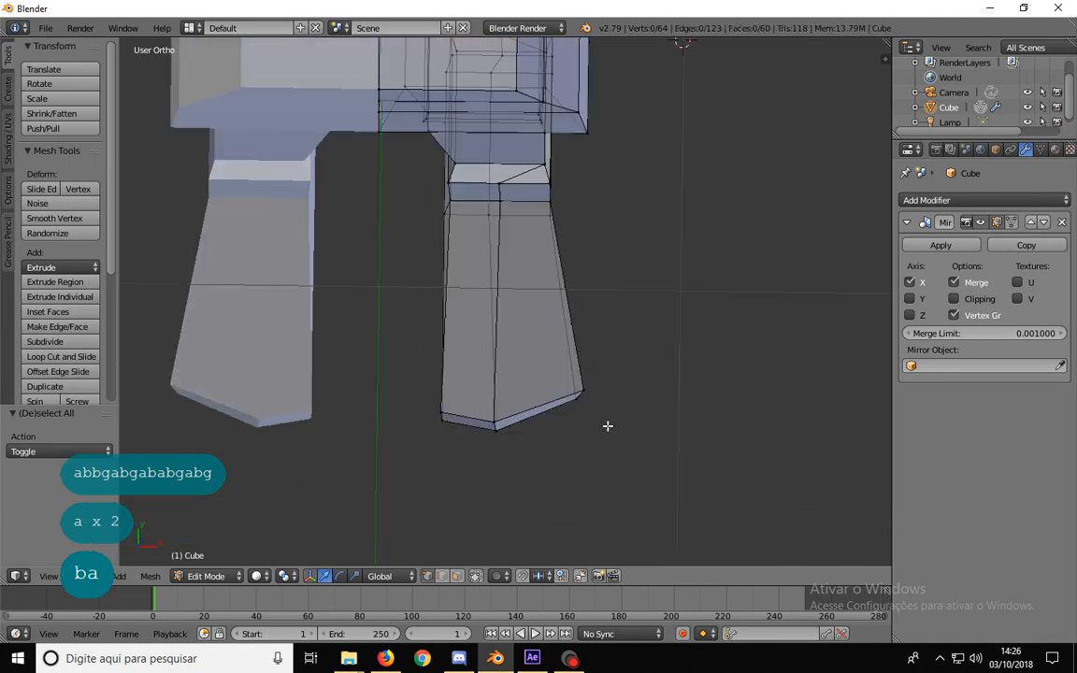
key(b)
drag(609, 425, 566, 373)
key(g)
click(607, 423)
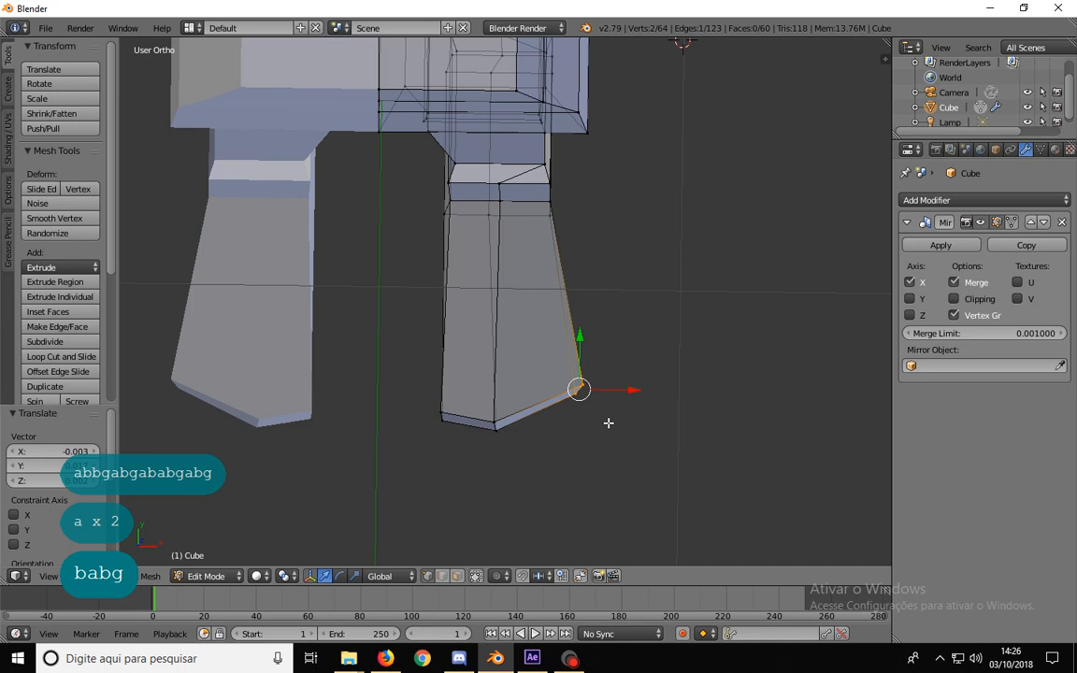
- Select the three centre-line vertices on the back of the boot and move them backward in the right side view
middle_drag(607, 422, 496, 345)
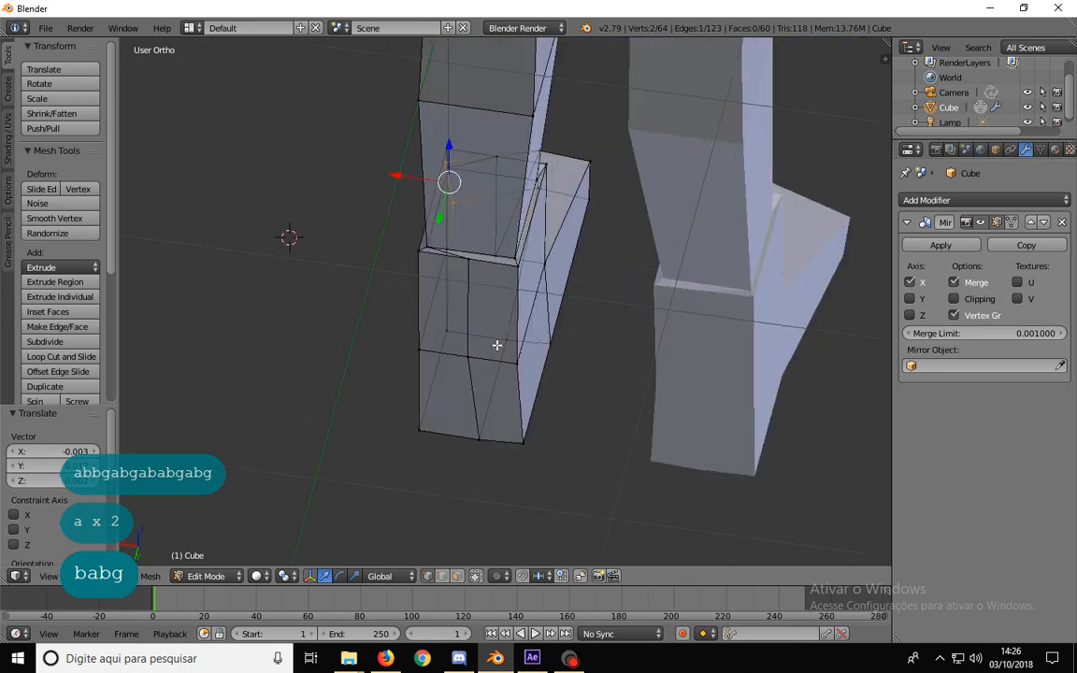
right_click(481, 440)
shift+right_click(469, 357)
shift+right_click(469, 260)
middle_drag(470, 260, 471, 321)
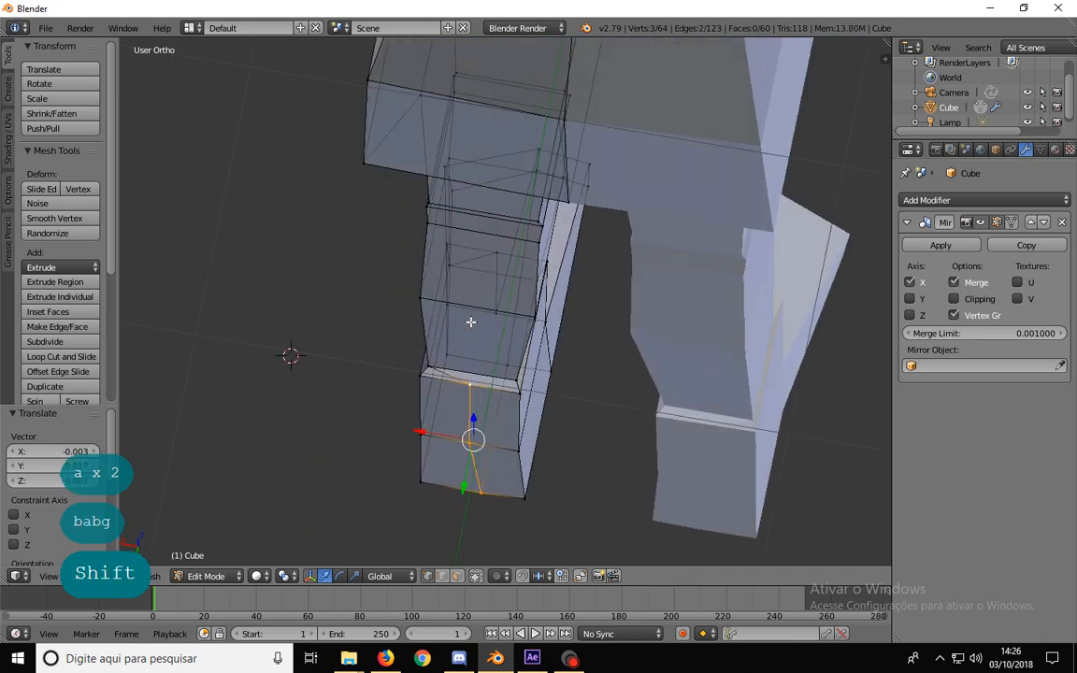
key(KP_3)
key(g)
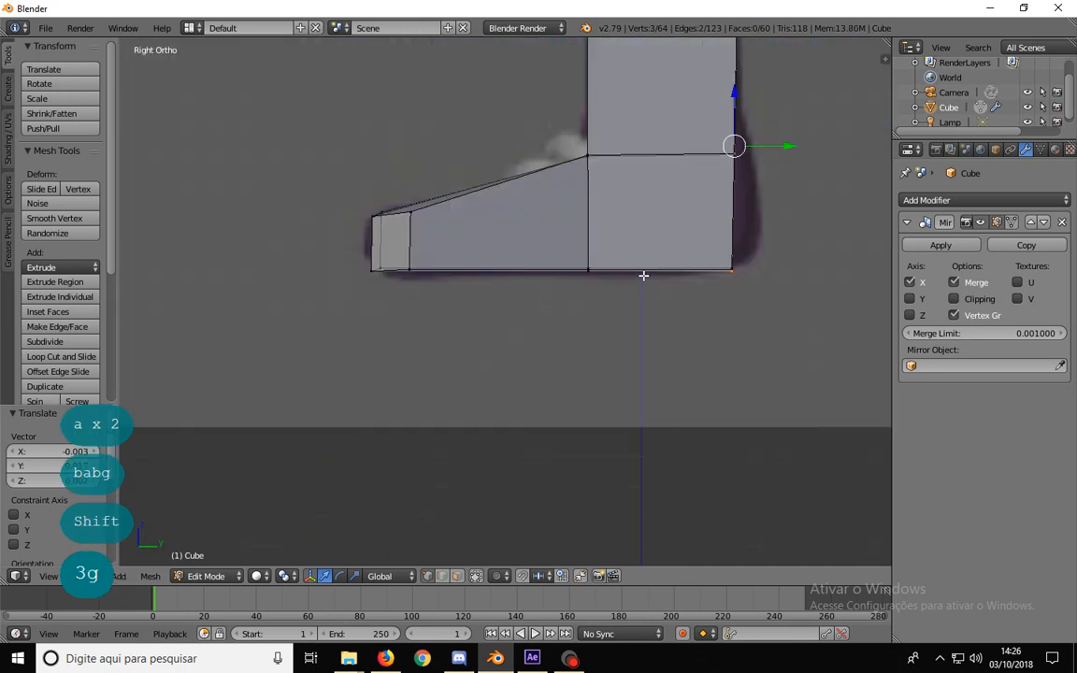
shift+middle_drag(716, 209, 678, 273)
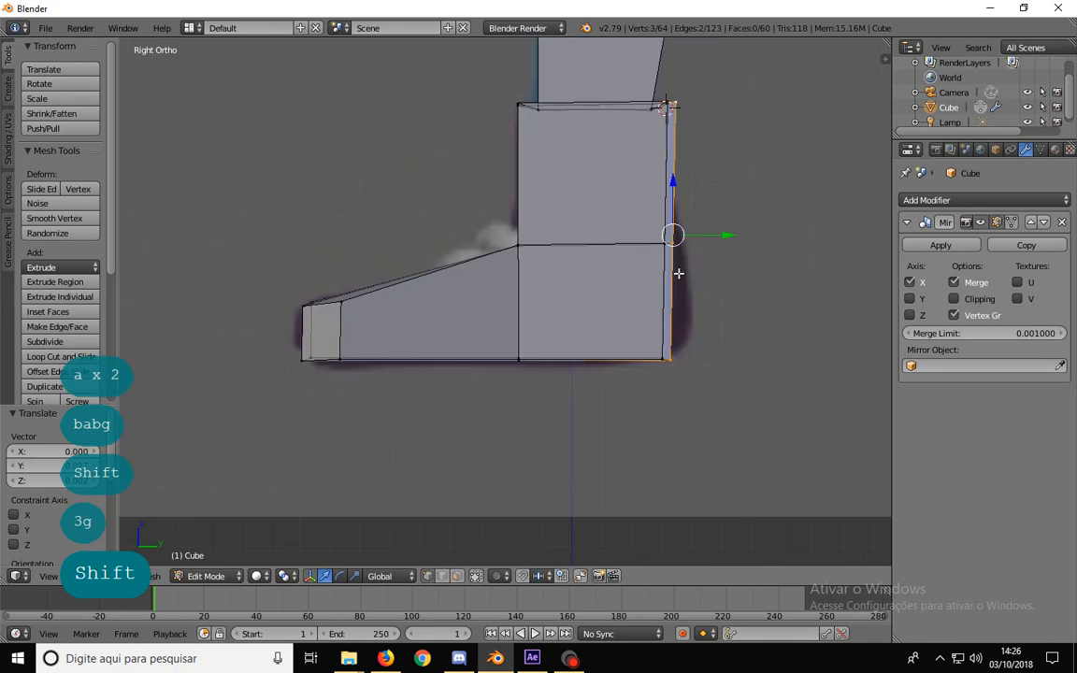
- Pull the bottom and middle vertices of the boot's rear centre line further back towards the reference heel outline
right_click(674, 354)
key(g)
click(681, 358)
key(a)
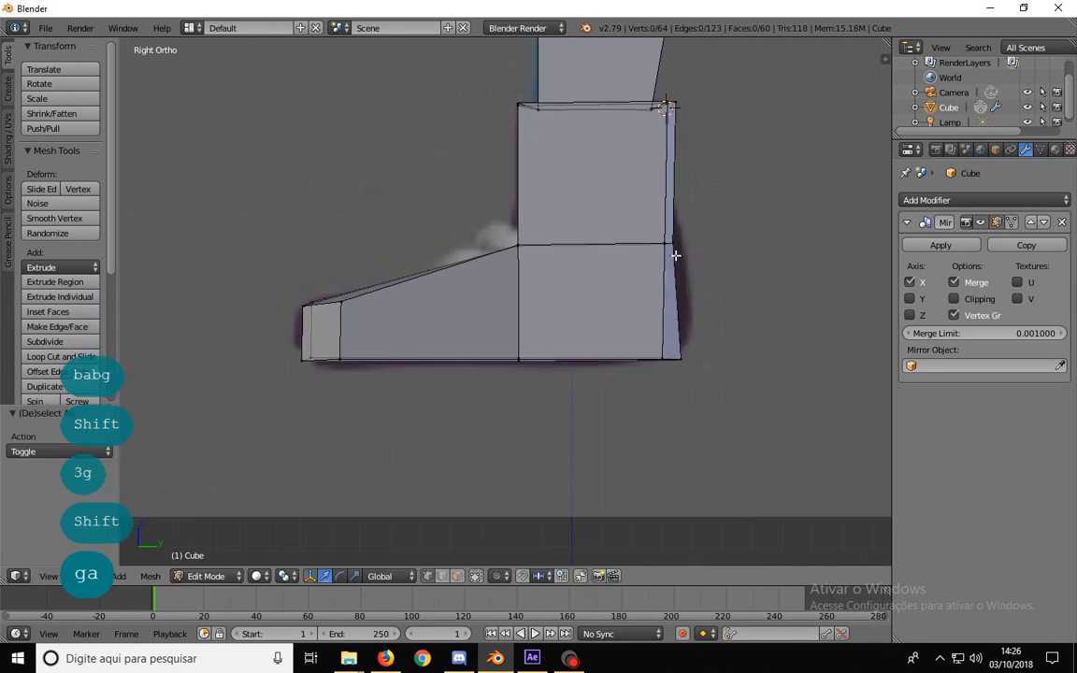
right_click(673, 246)
key(g)
click(678, 245)
key(a)
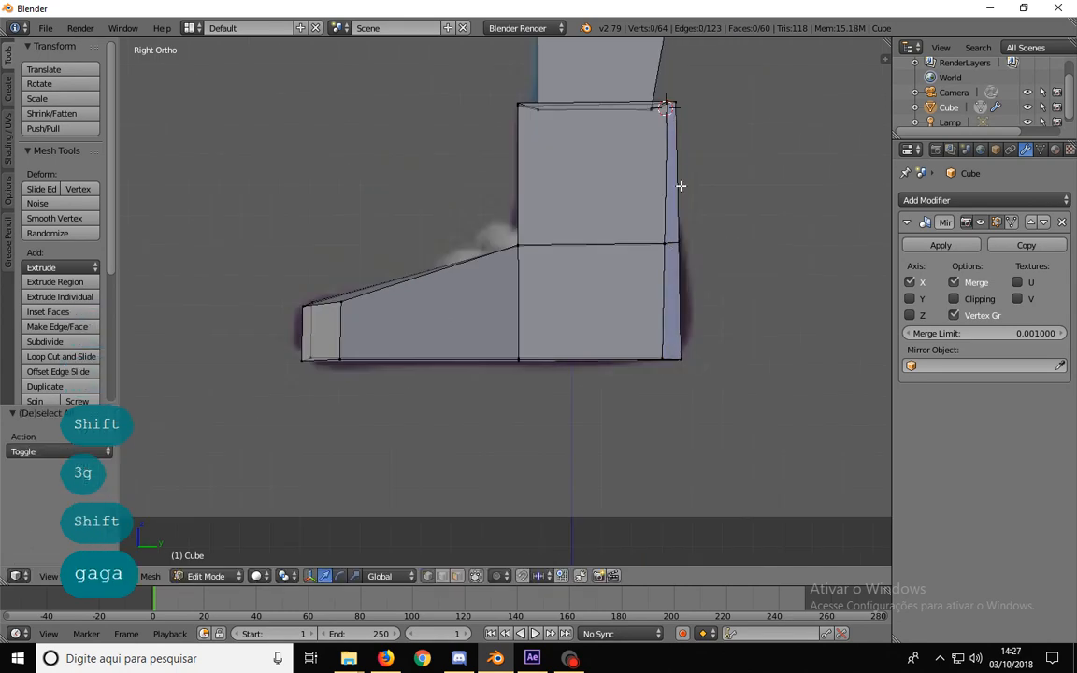
- Move the top vertex of the boot's rear centre line forward, level with the adjacent rear rim corners
right_click(671, 101)
key(g)
click(673, 101)
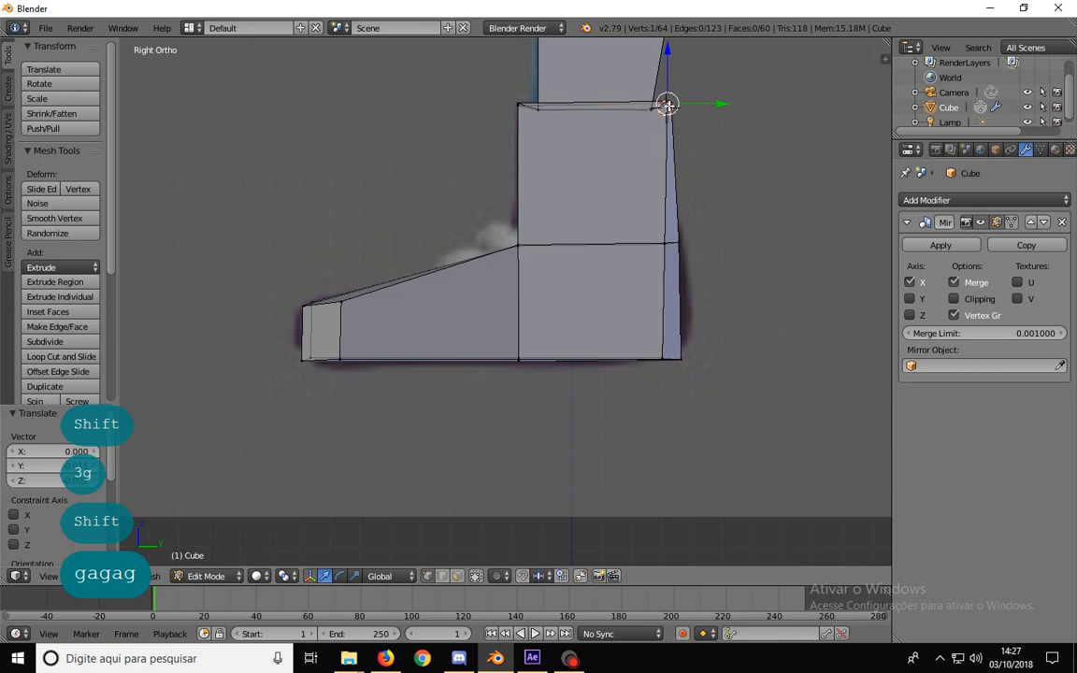
shift+middle_drag(674, 151, 569, 205)
scroll(607, 207, up, 2)
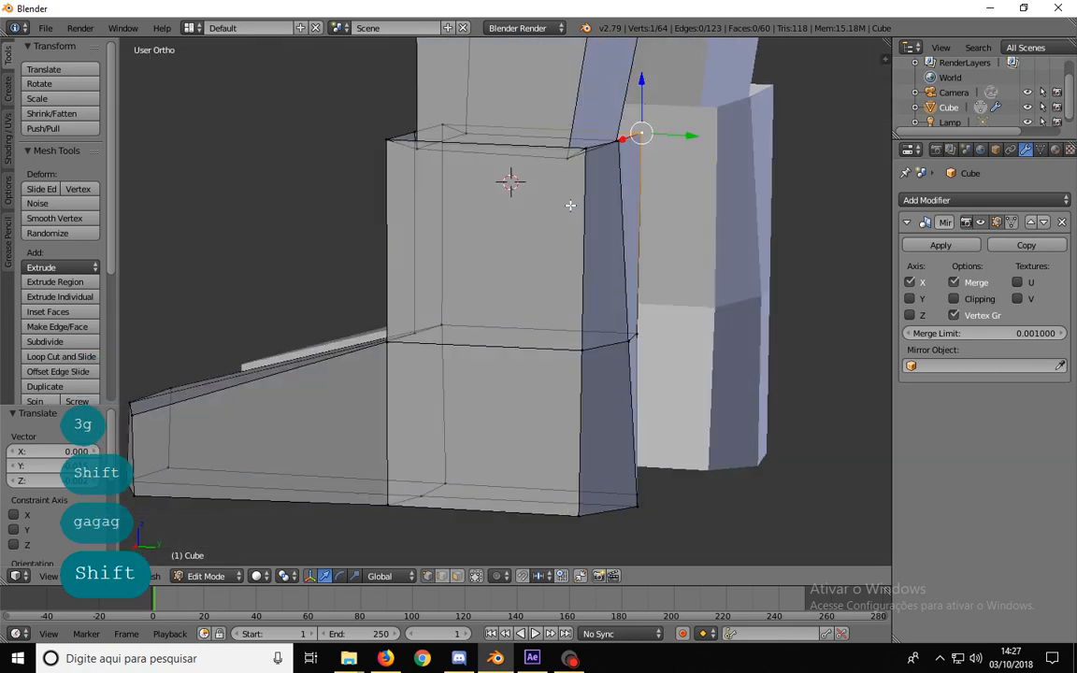
- Select the outer rear corner vertex of the boot's rim and move it slightly backward in the right side view
right_click(587, 151)
right_click(645, 133)
right_click(589, 153)
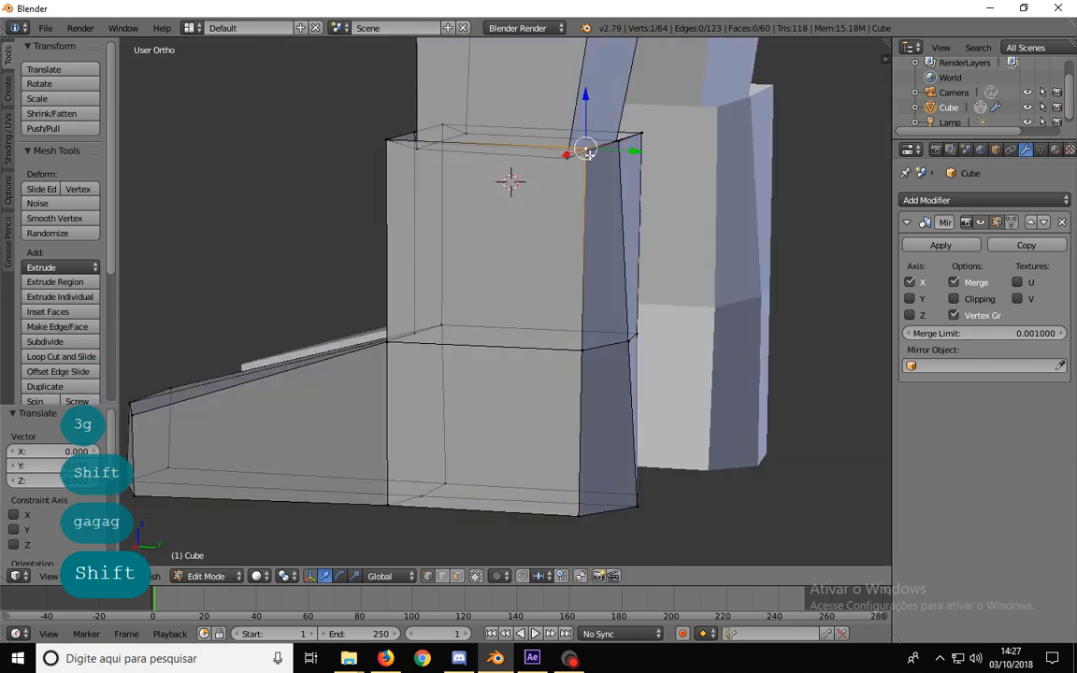
right_click(647, 140)
right_click(584, 153)
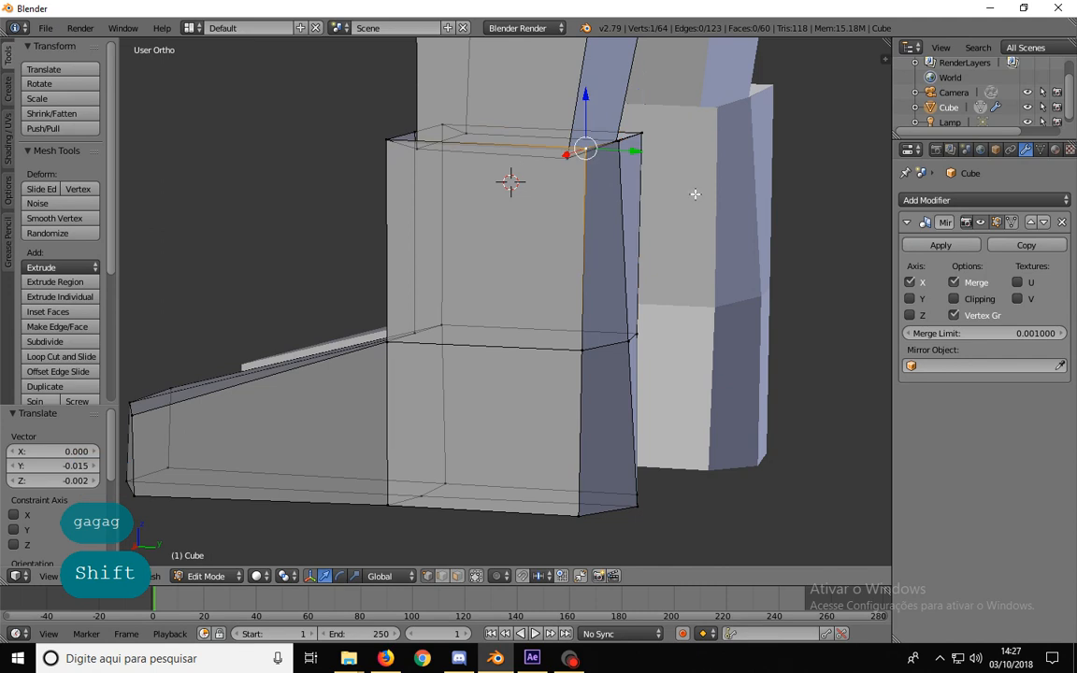
key(KP_1)
key(KP_6)
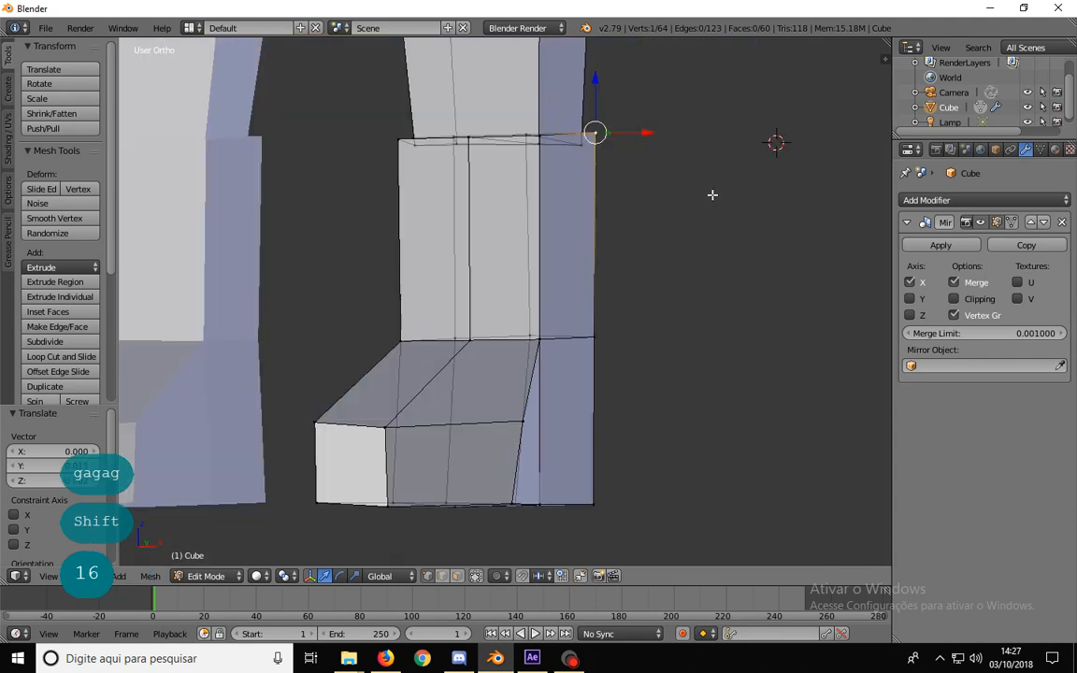
key(KP_3)
key(g)
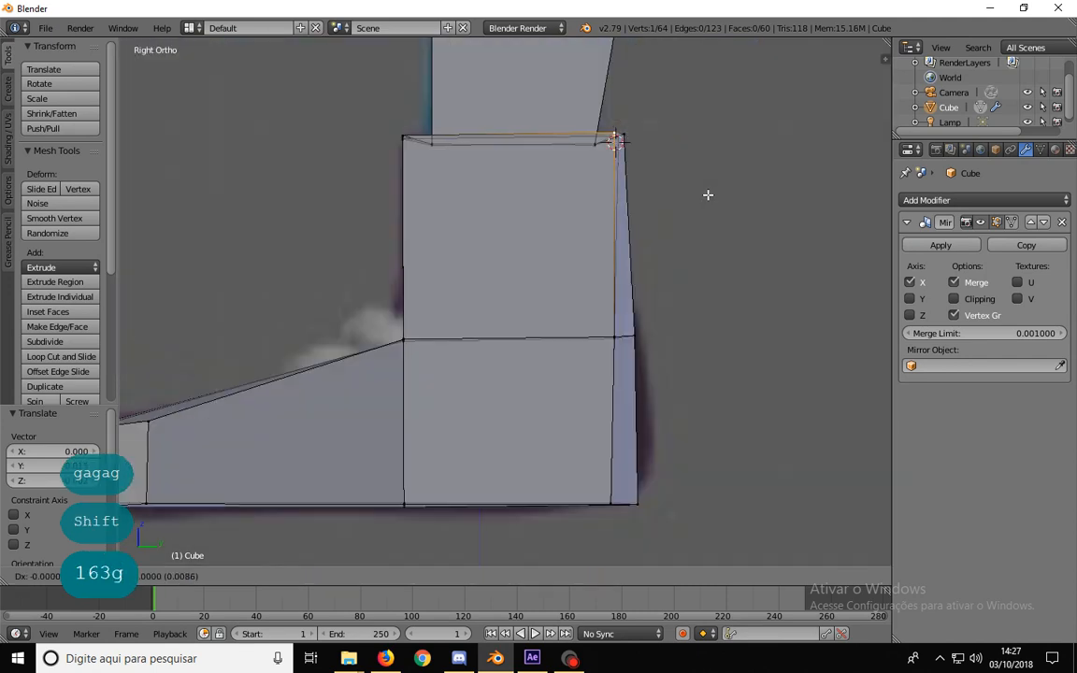
click(707, 195)
key(a)
- Box-select the upper rear corner of the boot's rim in side view and nudge it slightly forward
key(b)
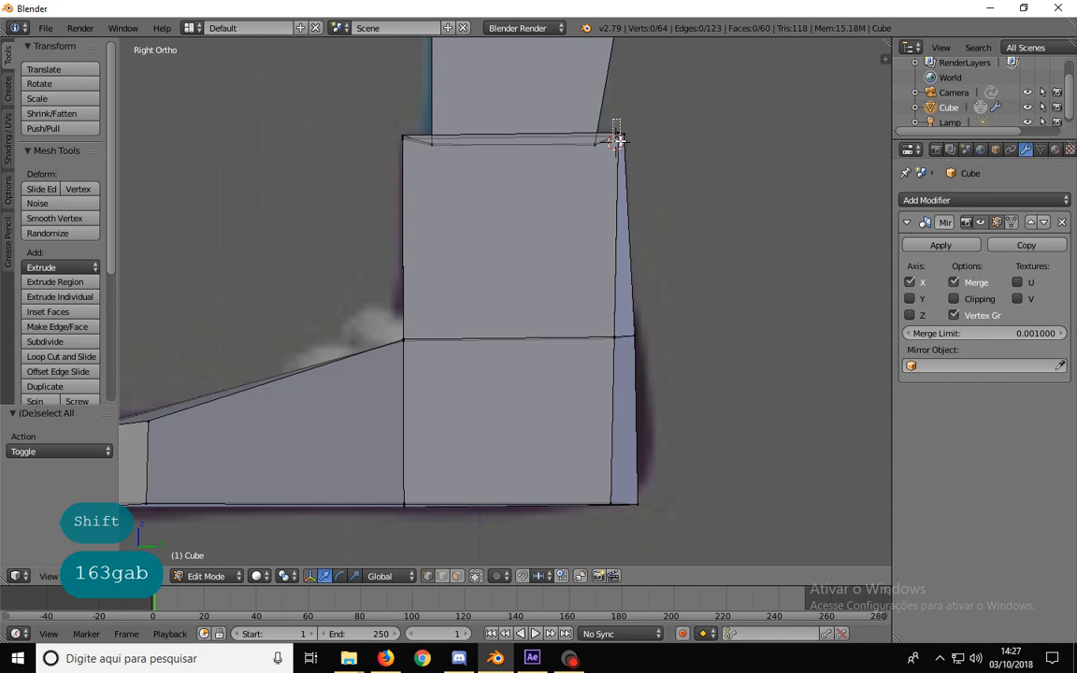
drag(618, 141, 619, 142)
key(g)
click(618, 143)
key(a)
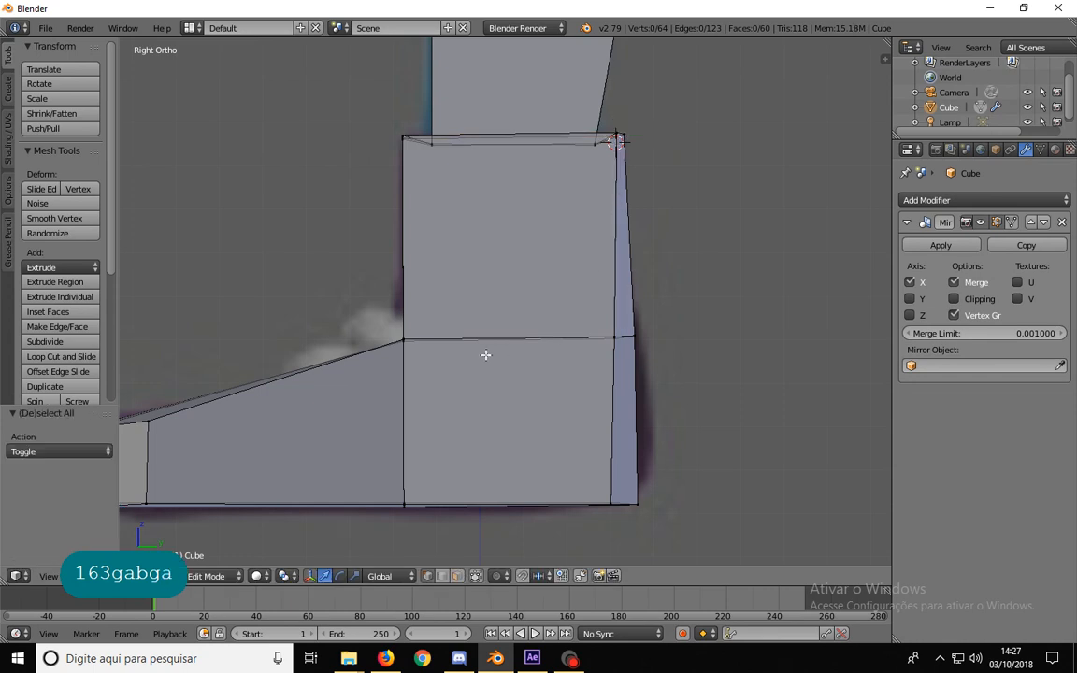
- Add a Subdivision Surface modifier to the mirrored character mesh
scroll(428, 404, down, 1)
shift+middle_drag(428, 404, 476, 389)
middle_drag(386, 388, 527, 355)
scroll(535, 289, up, 2)
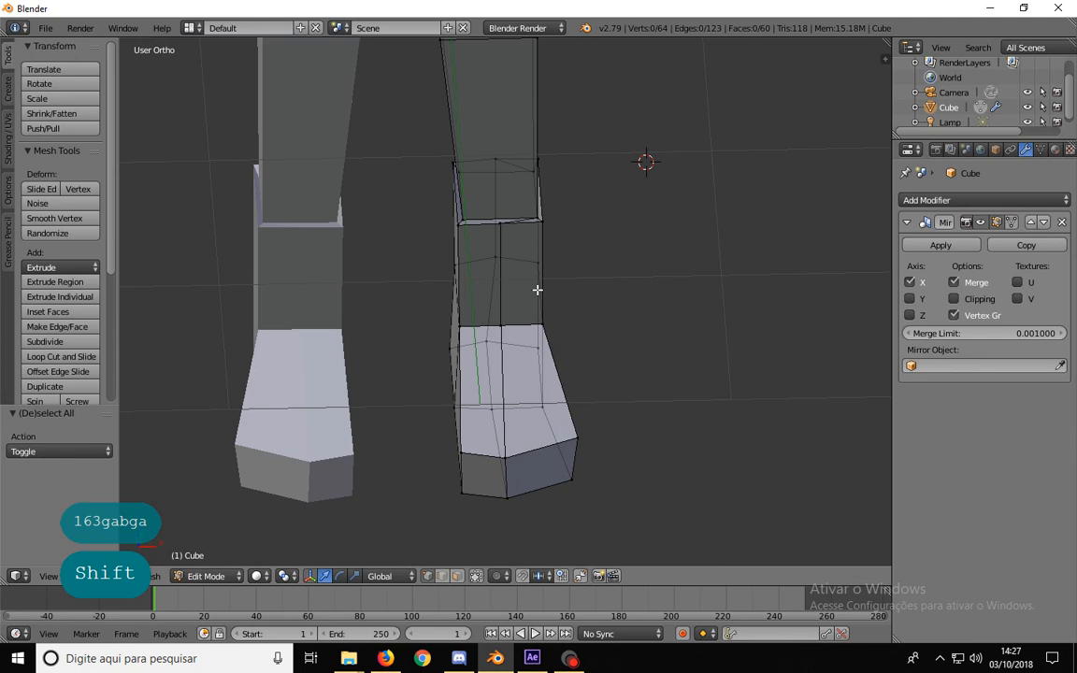
middle_drag(535, 289, 487, 357)
scroll(512, 315, down, 6)
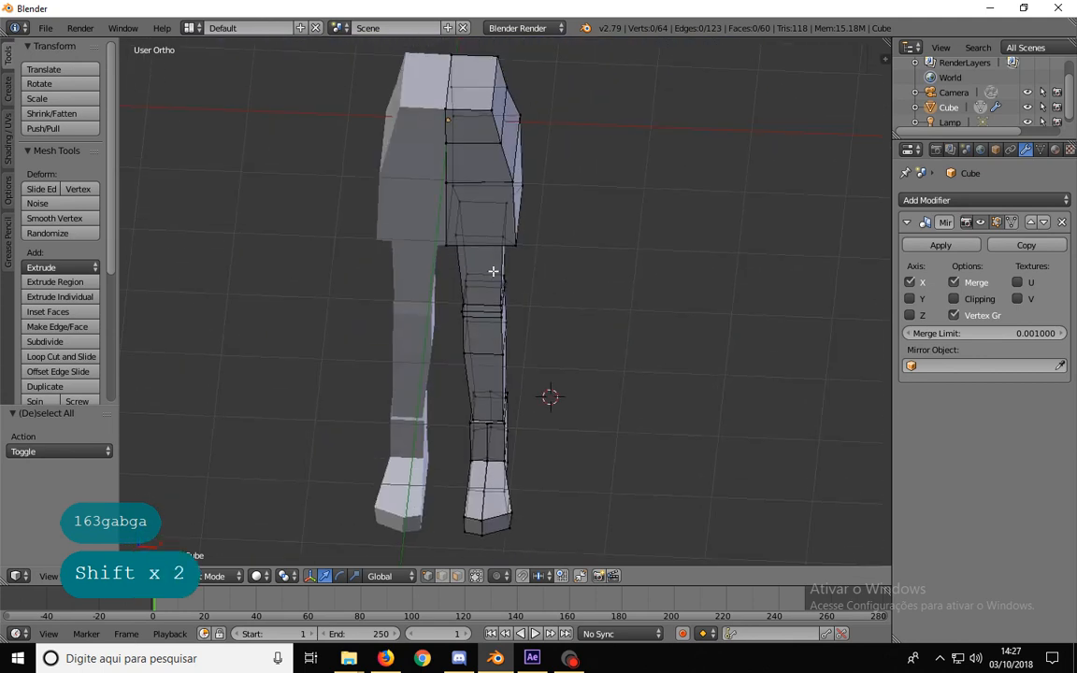
middle_drag(507, 430, 518, 315)
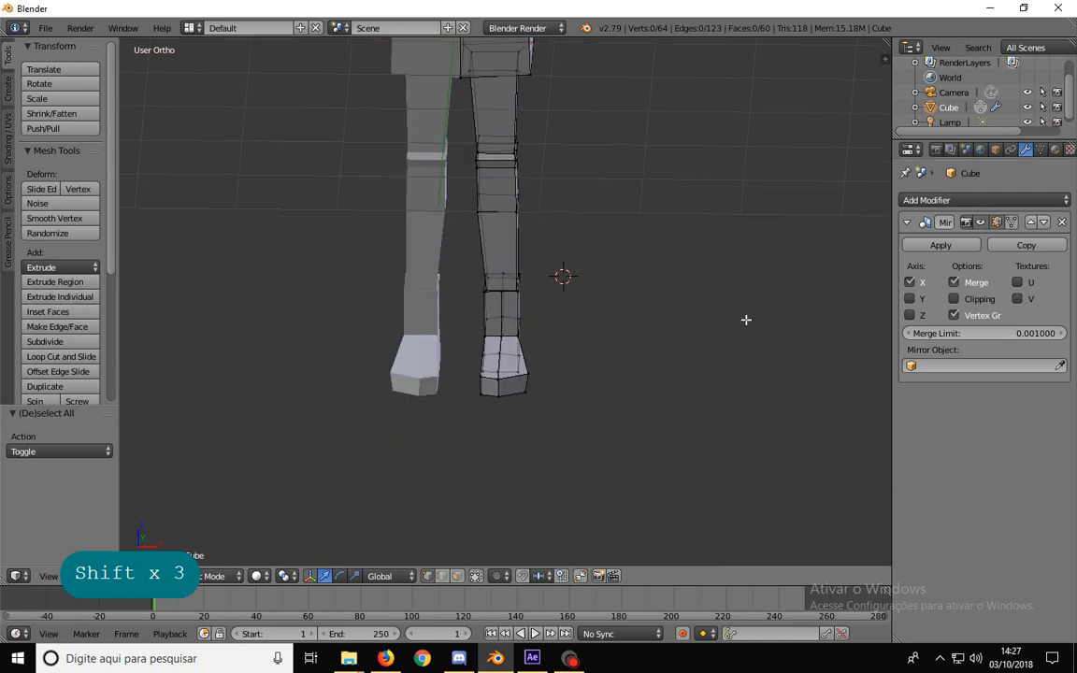
scroll(472, 278, up, 1)
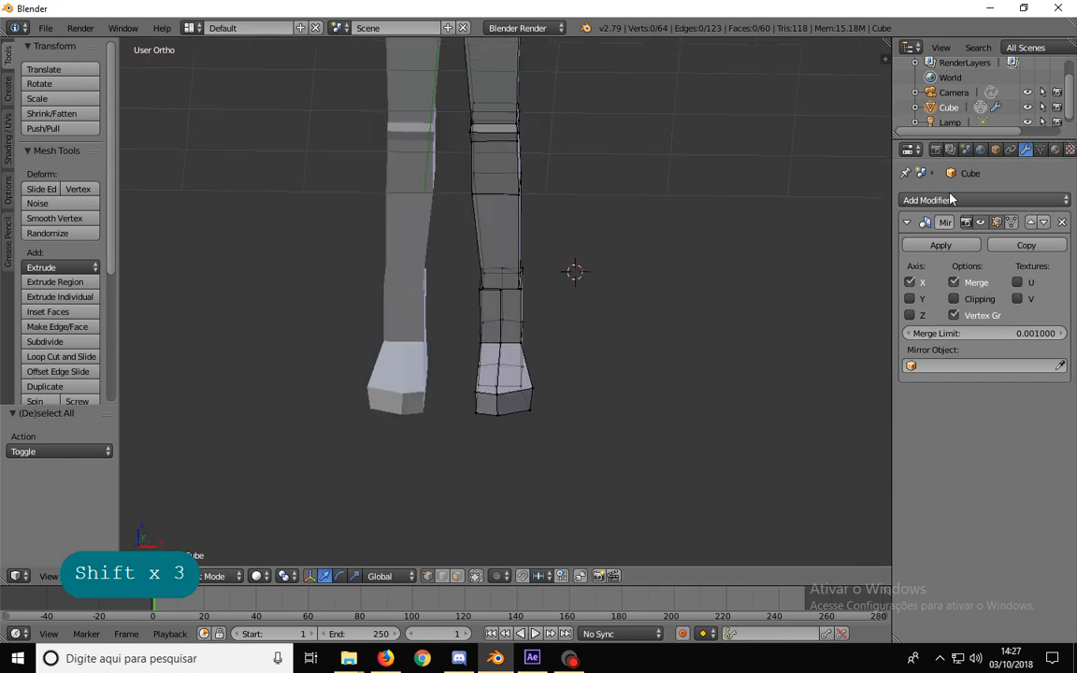
click(911, 200)
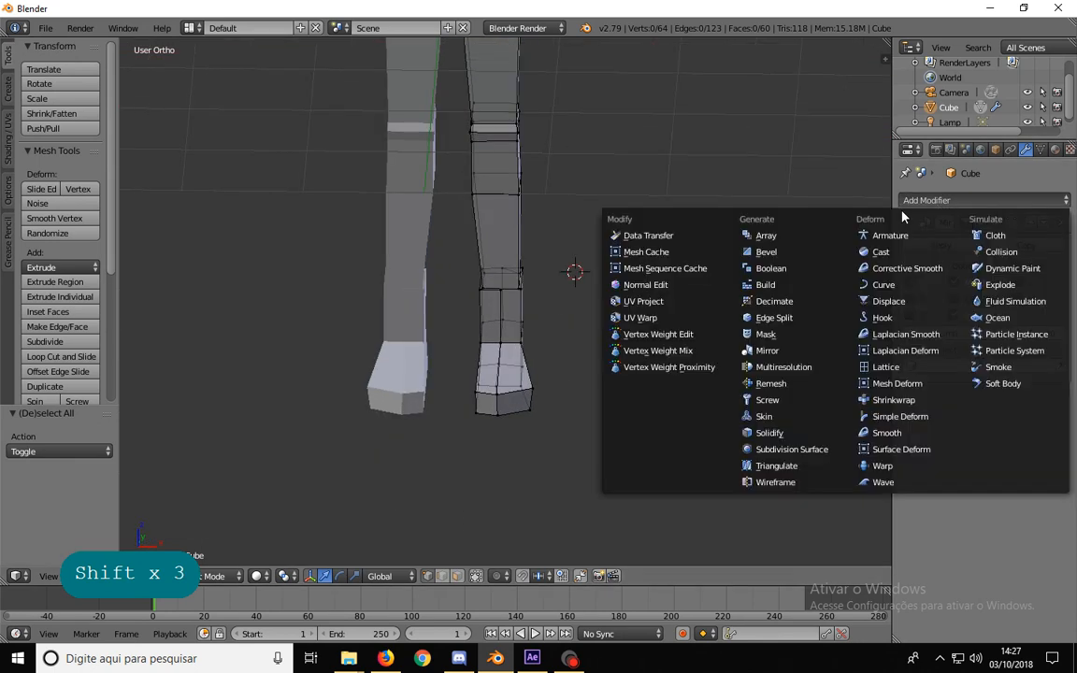
click(790, 450)
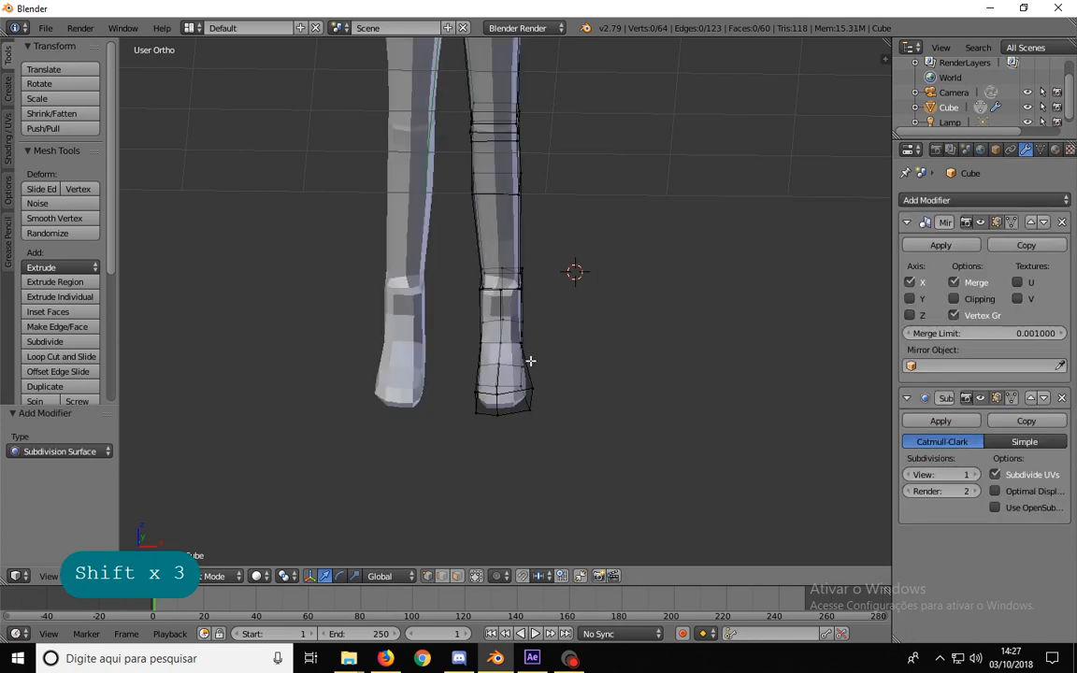
- Examine the smoothed boot's toe, sole and ankle from several angles
scroll(531, 361, up, 5)
middle_drag(562, 377, 523, 449)
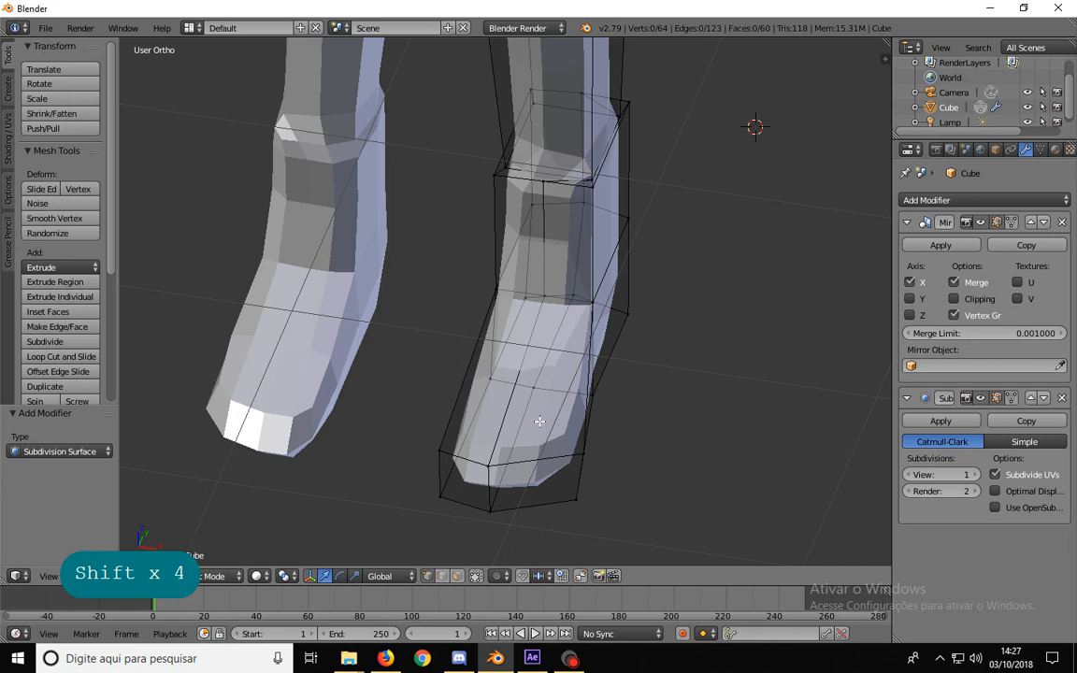
scroll(538, 441, up, 2)
shift+middle_drag(550, 463, 330, 297)
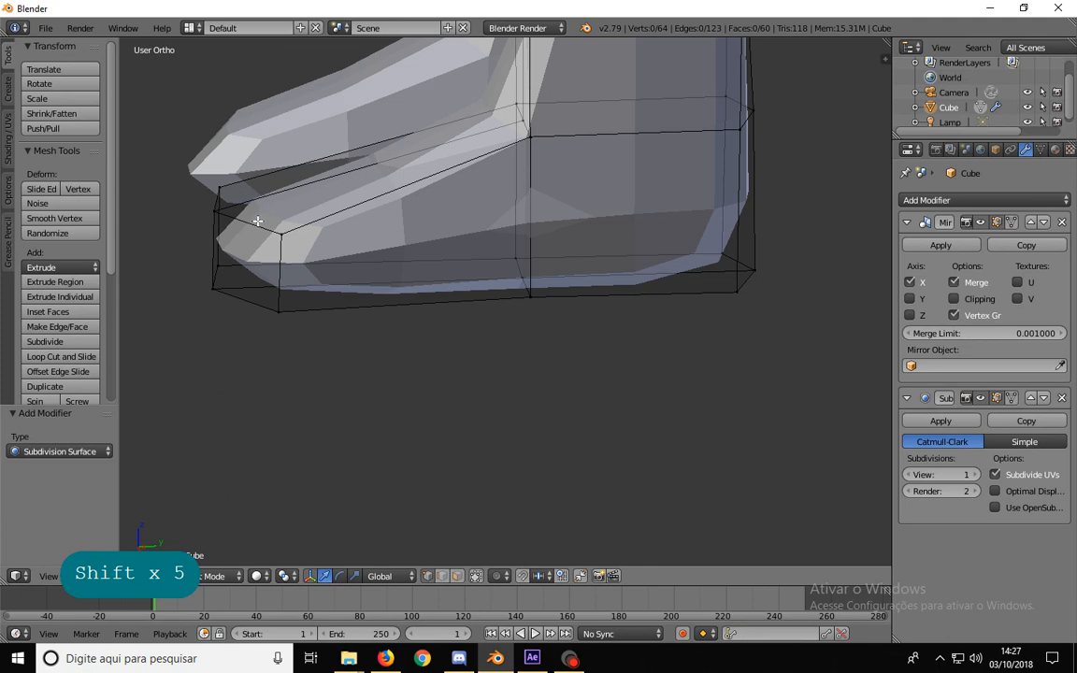
middle_drag(257, 221, 459, 204)
scroll(459, 204, down, 4)
scroll(477, 209, down, 3)
shift+middle_drag(503, 89, 499, 248)
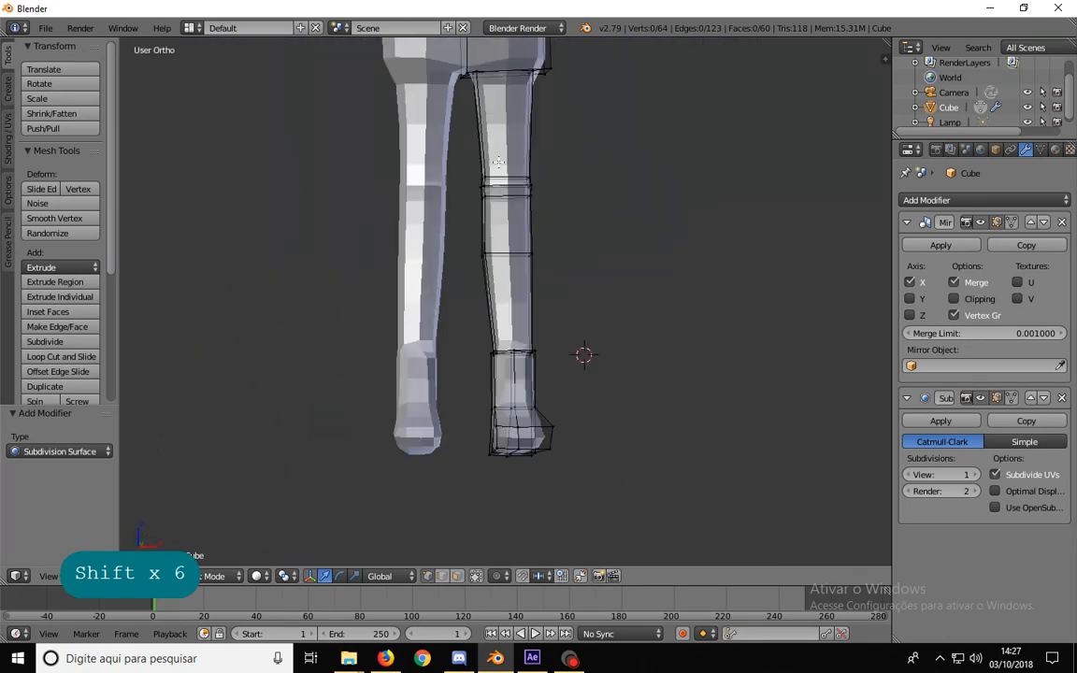
- Compare the smoothed legs and boots with the front reference image and check the boot's shape from the sides
key(KP_1)
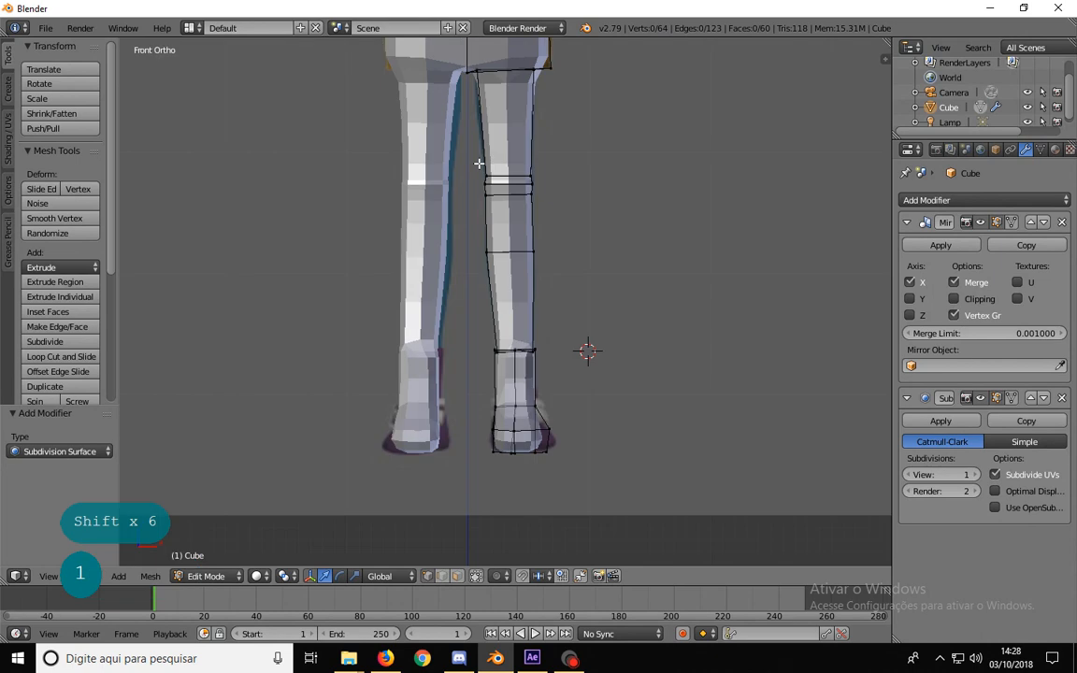
shift+middle_drag(479, 164, 482, 198)
shift+middle_drag(525, 322, 472, 245)
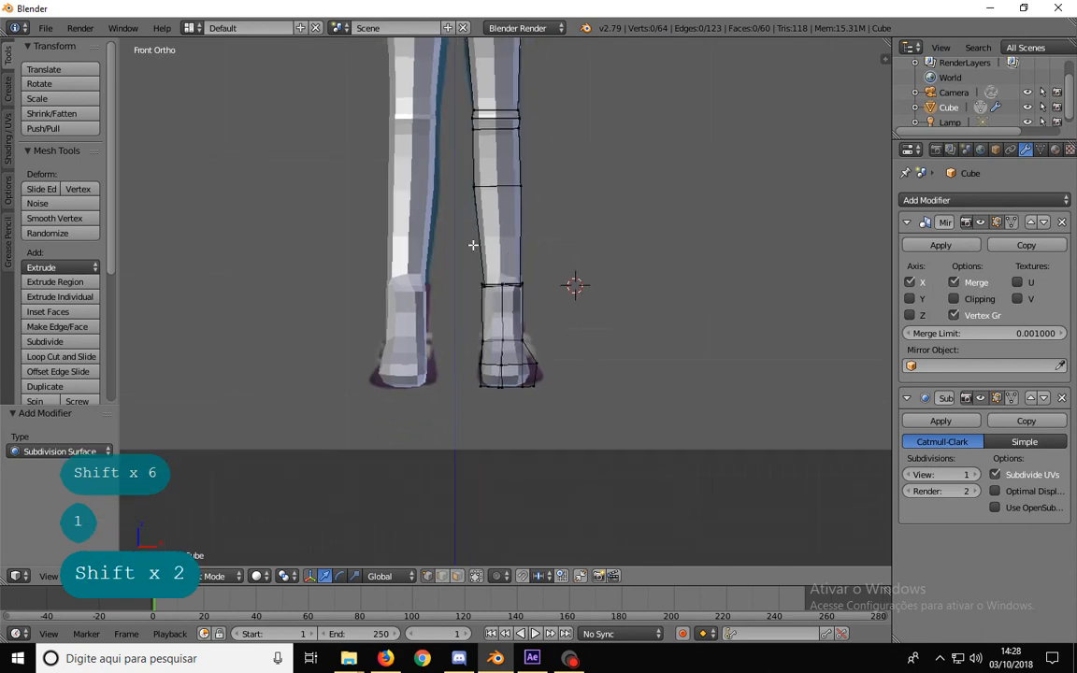
shift+middle_drag(492, 381, 486, 441)
shift+middle_drag(523, 367, 472, 345)
scroll(531, 294, up, 4)
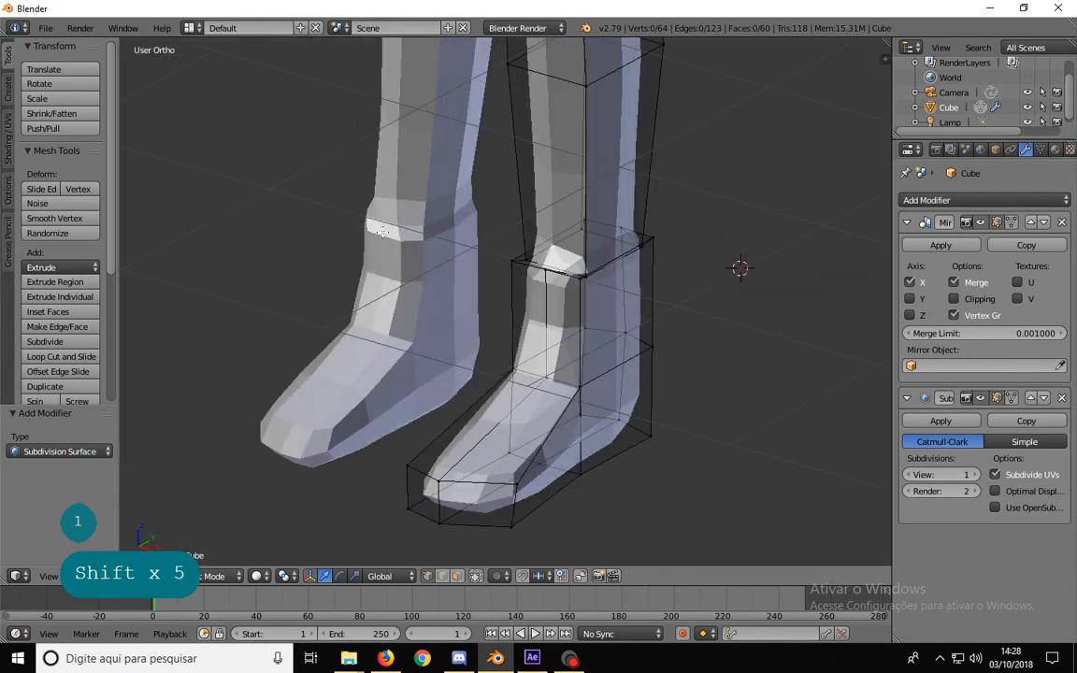
middle_drag(382, 239, 460, 262)
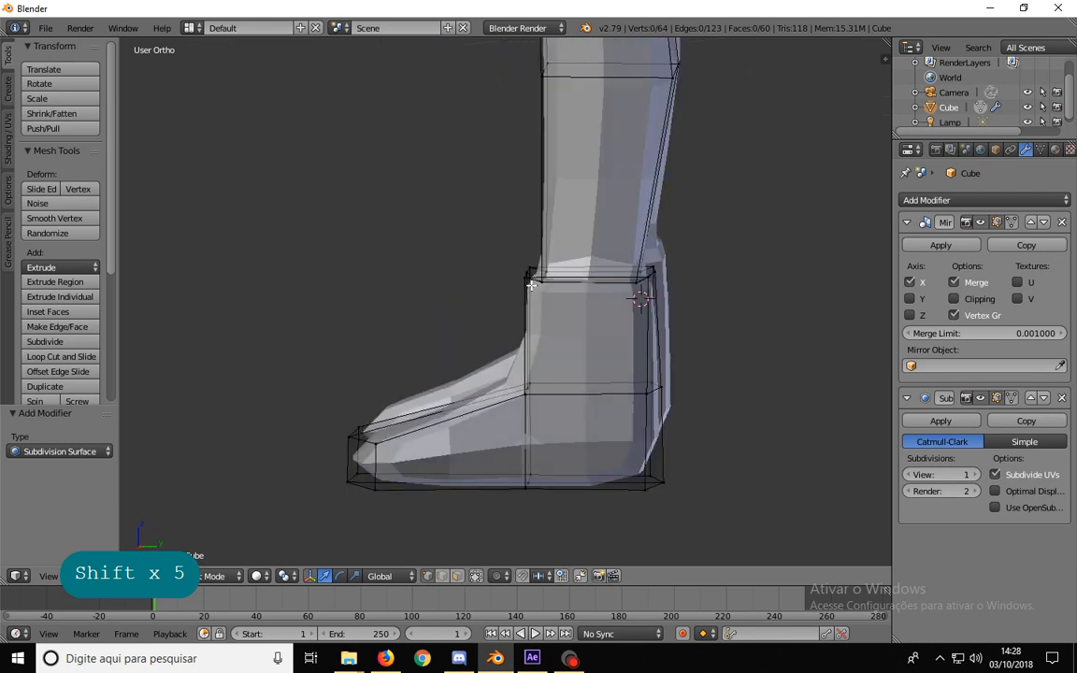
middle_drag(546, 398, 801, 408)
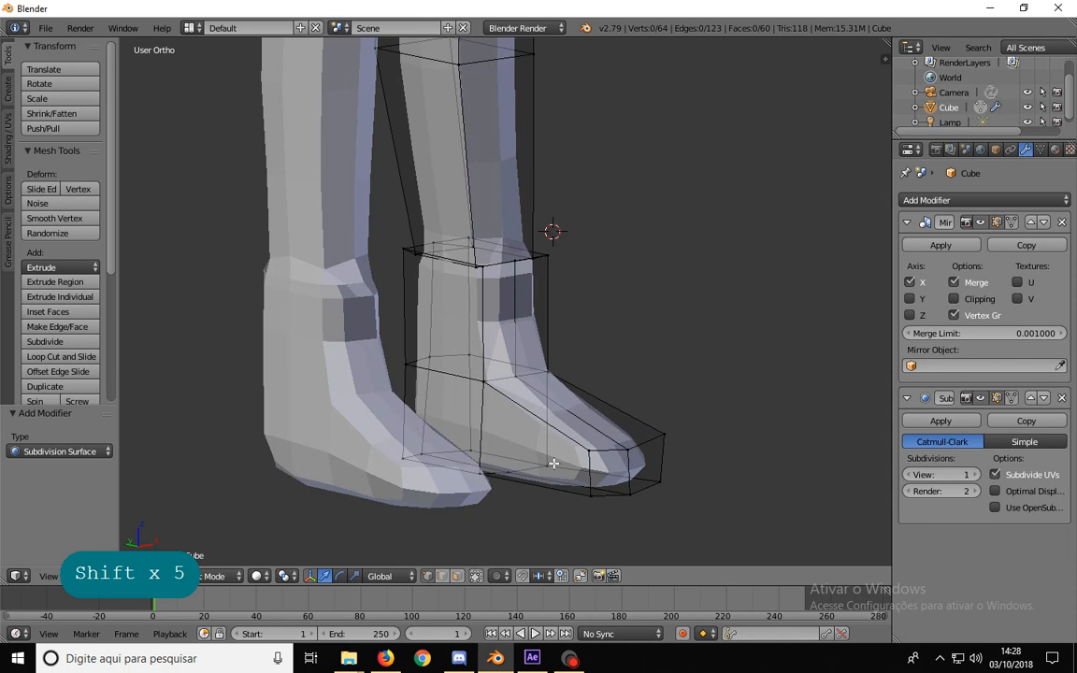
middle_drag(553, 462, 498, 460)
middle_drag(561, 485, 510, 515)
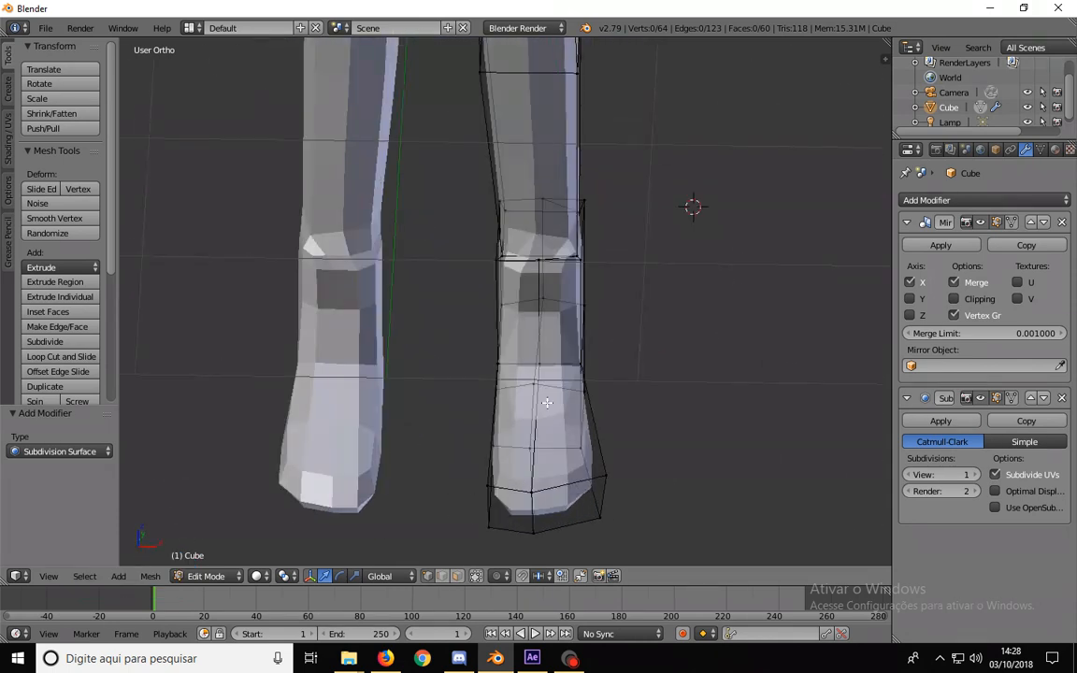
scroll(547, 402, down, 3)
shift+middle_drag(567, 130, 554, 371)
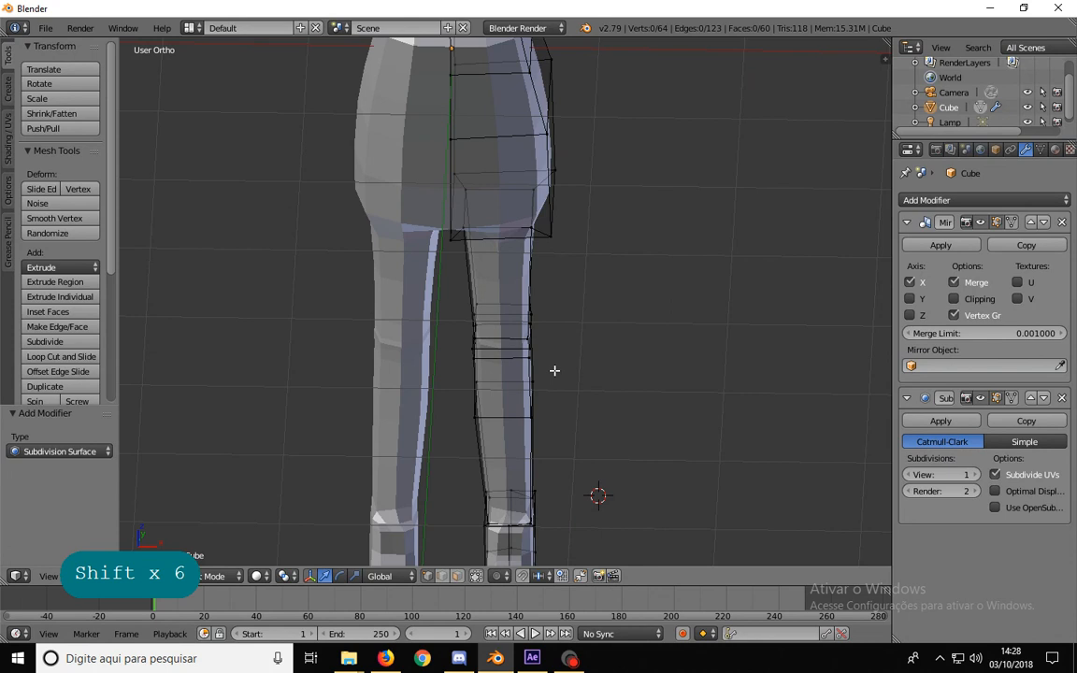
key(KP_1)
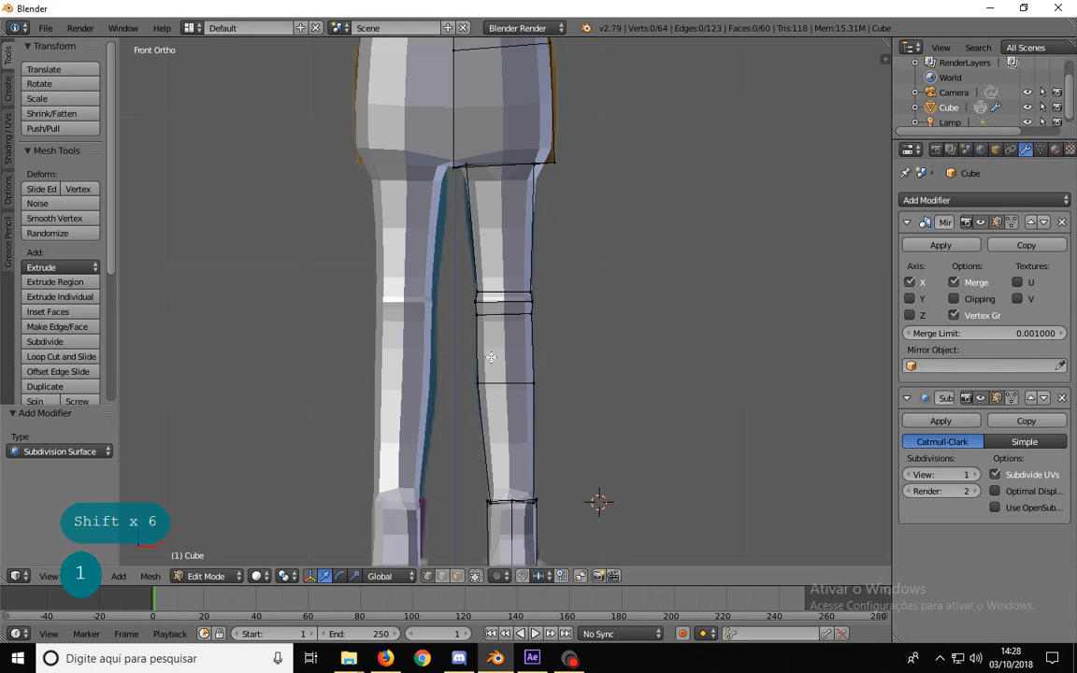
shift+middle_drag(505, 402, 540, 283)
shift+middle_drag(545, 425, 535, 308)
scroll(537, 310, up, 3)
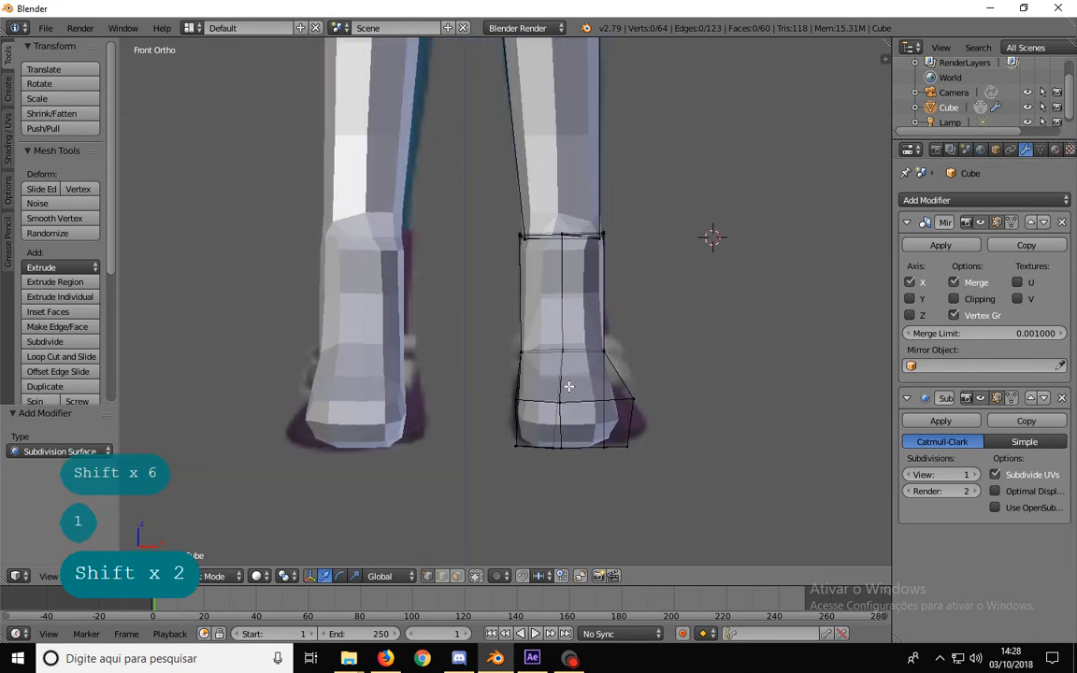
scroll(568, 386, up, 1)
- Add a horizontal loop cut around the lower part of the boot and slide it down towards the sole
middle_drag(613, 405, 507, 381)
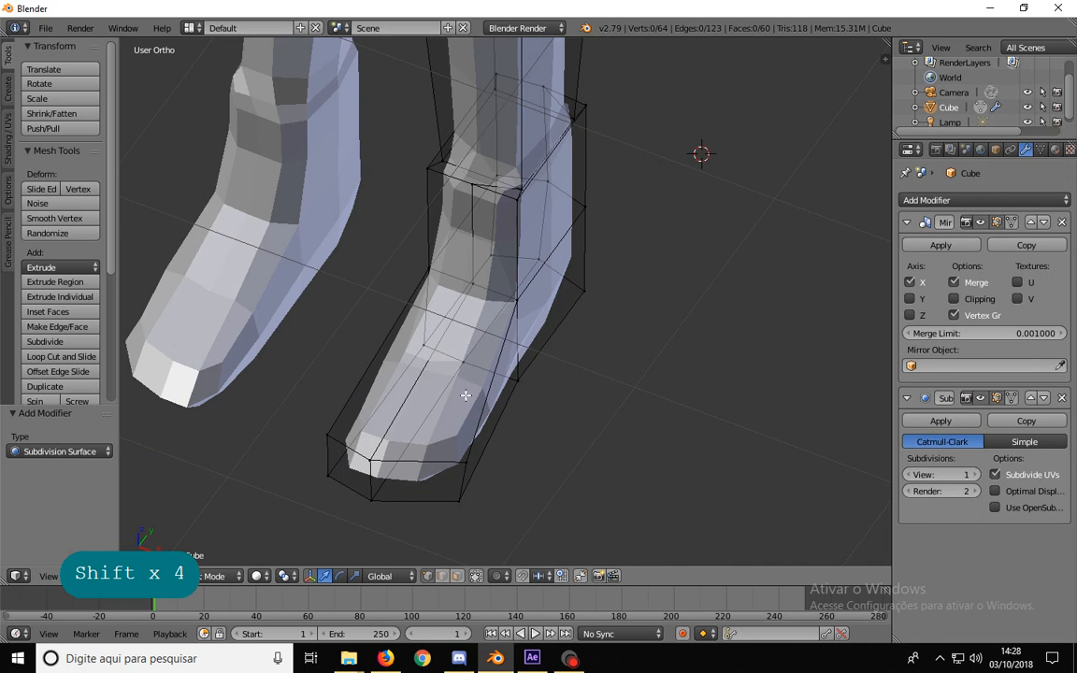
middle_drag(465, 395, 447, 311)
key(ctrl+r)
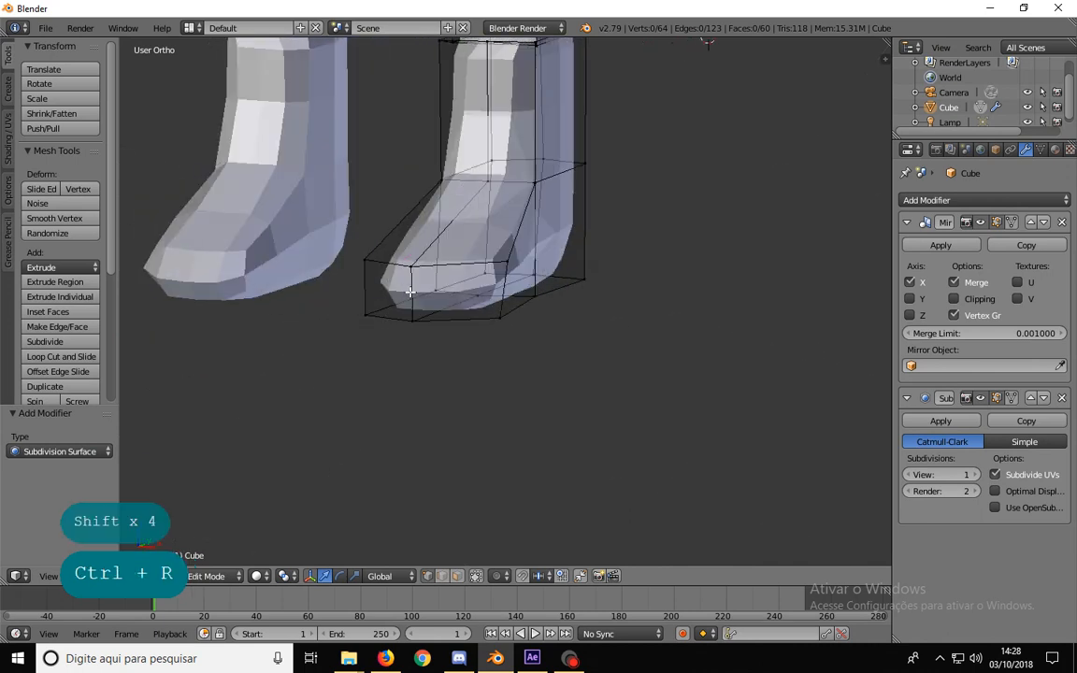
click(414, 293)
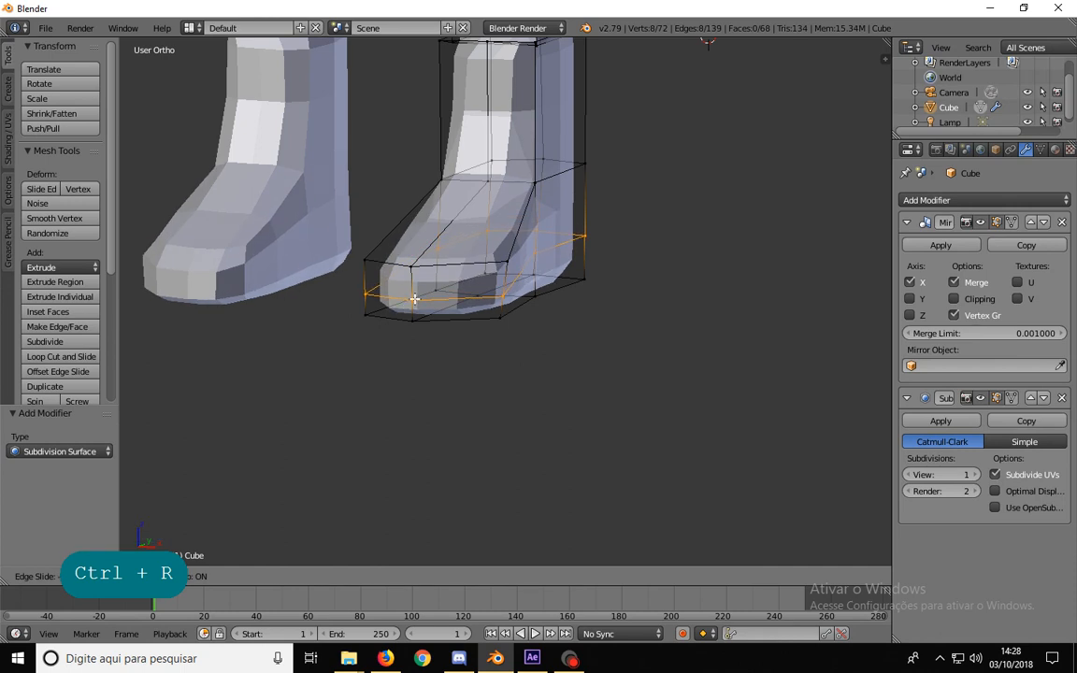
click(417, 296)
- Select all the vertices at the boot's toe tip in the right side view and move them forward
key(KP_3)
key(a)
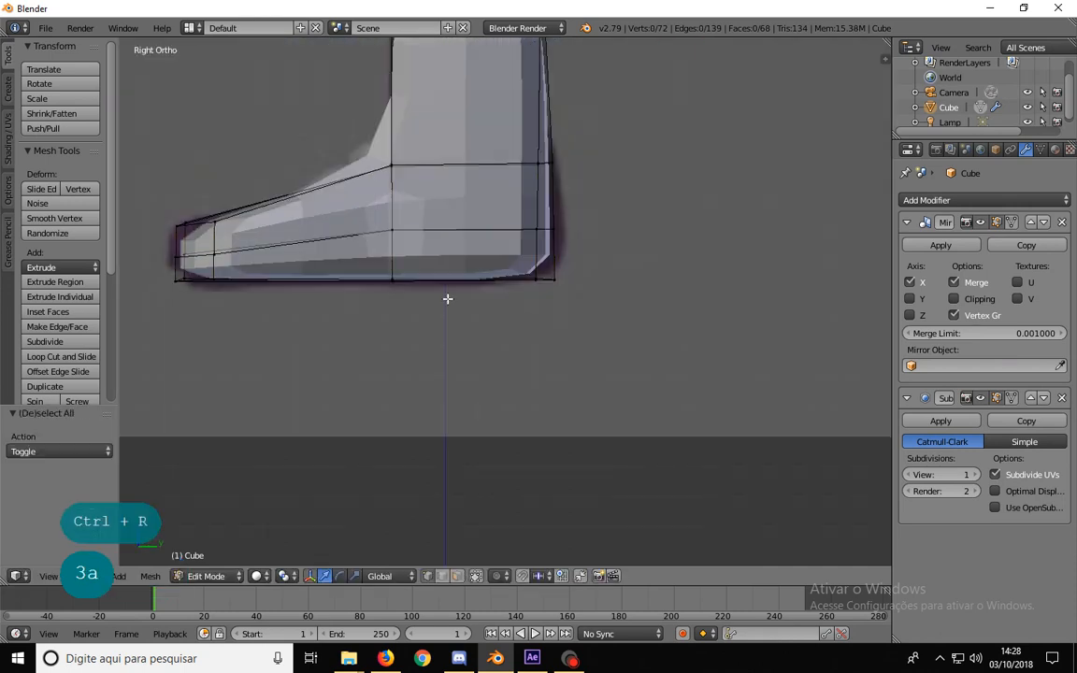
scroll(377, 257, up, 3)
key(b)
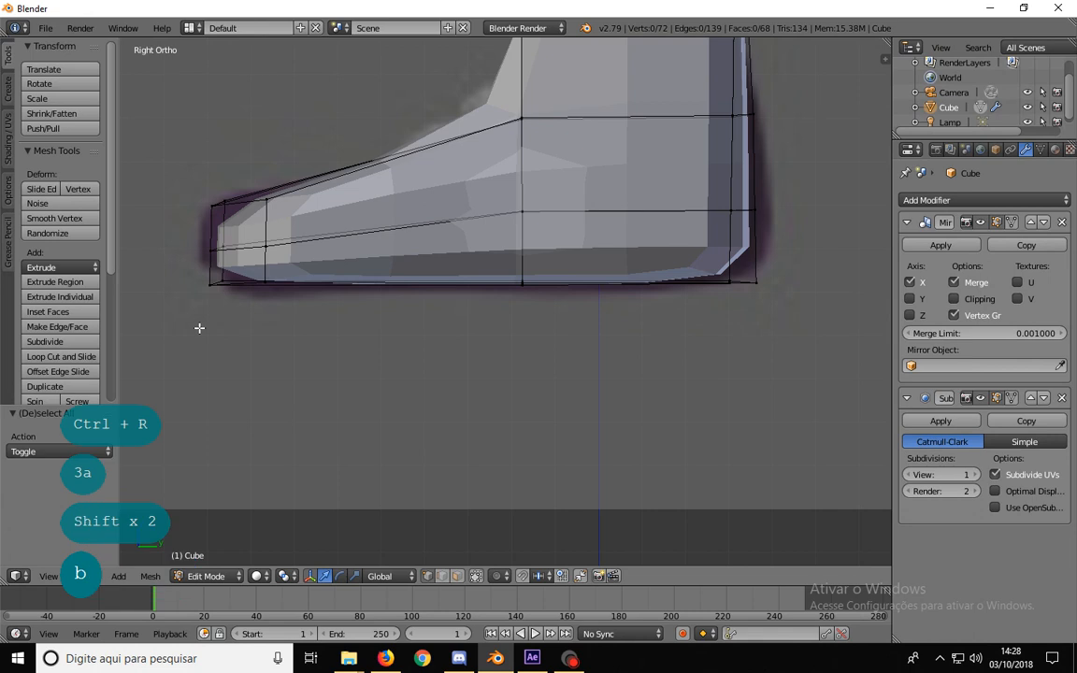
drag(197, 324, 294, 174)
key(g)
click(276, 173)
key(a)
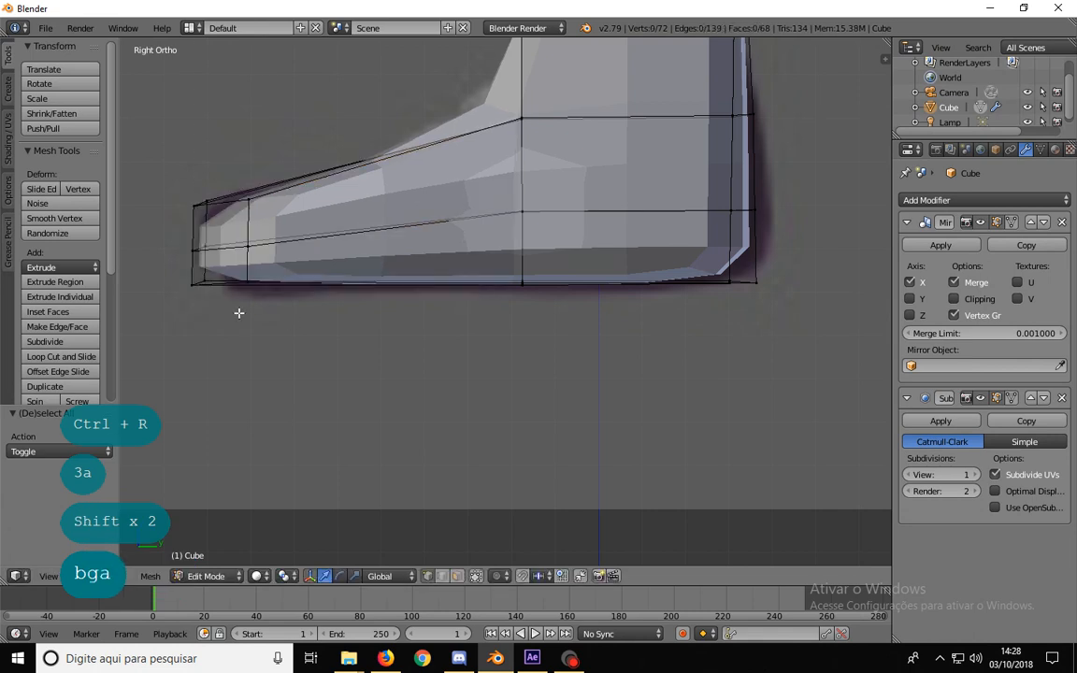
- Move the three top vertices of the toe tip up and slightly back in side view
key(b)
drag(183, 179, 270, 201)
key(g)
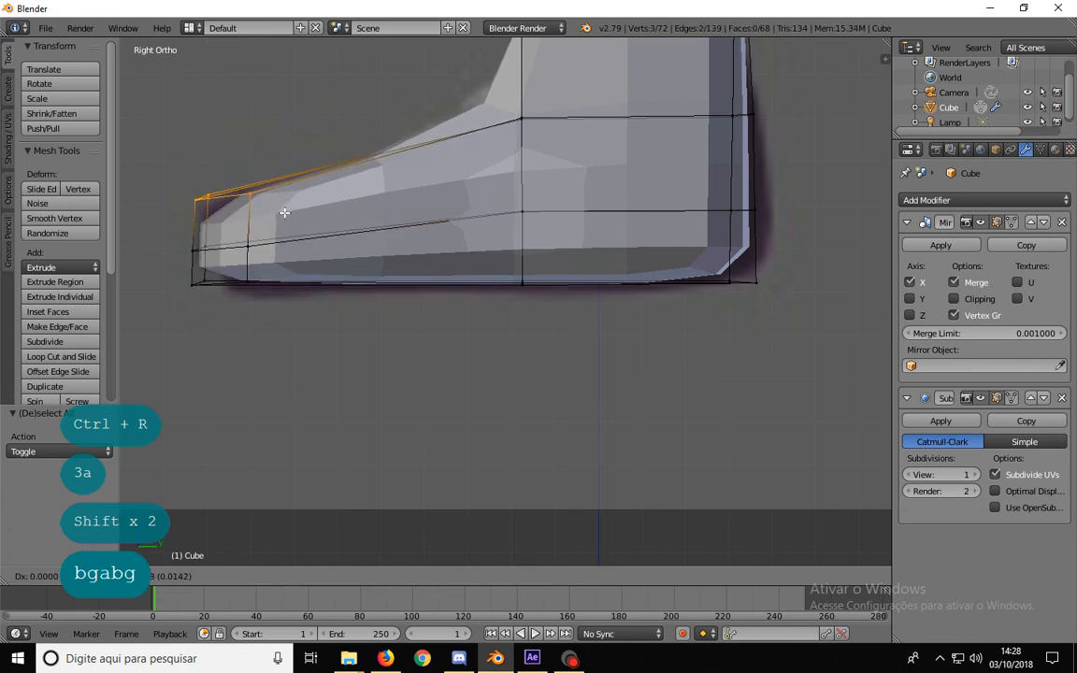
click(294, 208)
key(a)
- Add a vertical loop cut across the forefoot and slide it back towards the ankle
shift+middle_drag(424, 115, 547, 246)
key(ctrl+r)
click(544, 244)
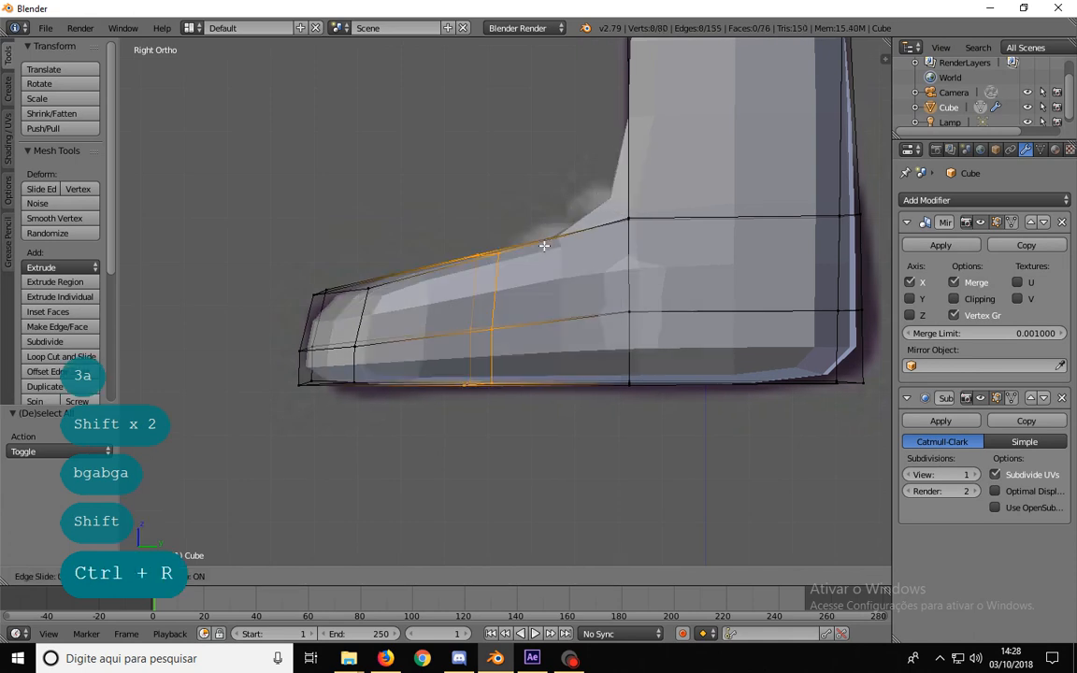
click(603, 245)
key(a)
- Box-select the top vertices of the forefoot loop and move them slightly down to follow the reference instep
key(b)
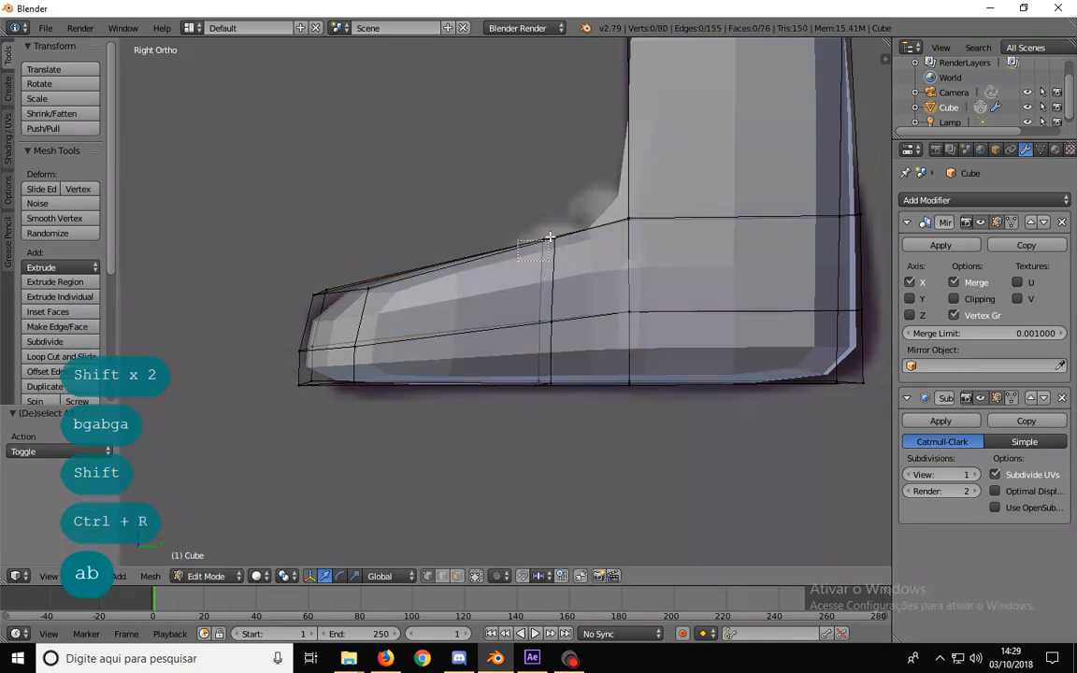
drag(545, 251, 650, 230)
key(g)
click(568, 226)
key(a)
- Move the vertices at the front bend of the ankle slightly forward and up in side view
key(b)
key(g)
click(649, 230)
key(a)
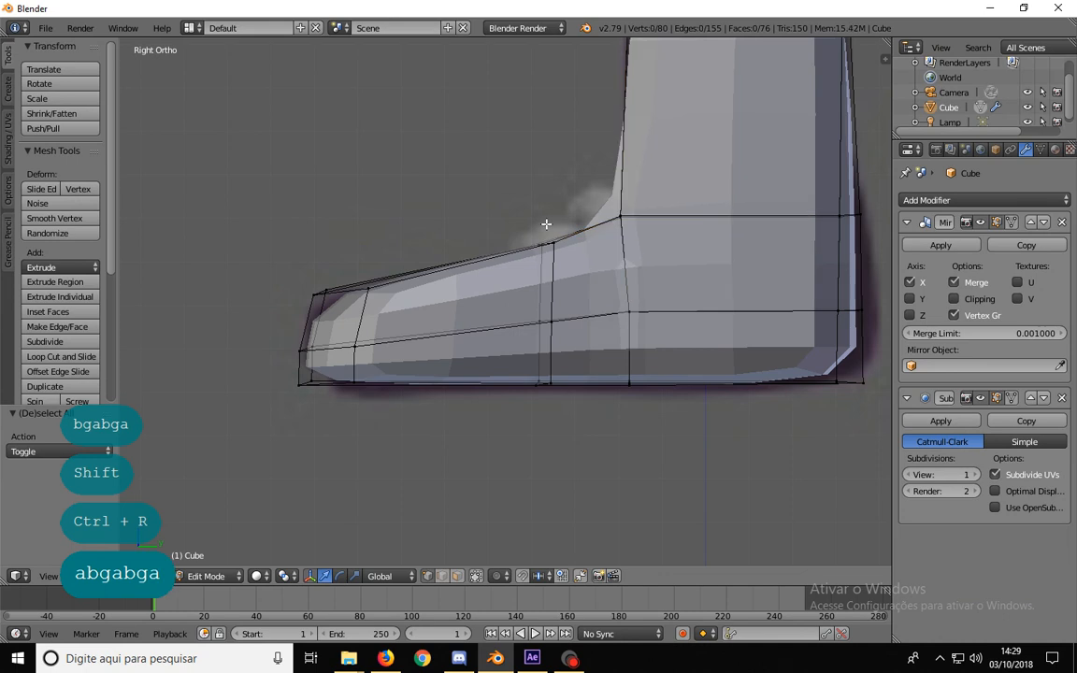
middle_drag(548, 223, 657, 339)
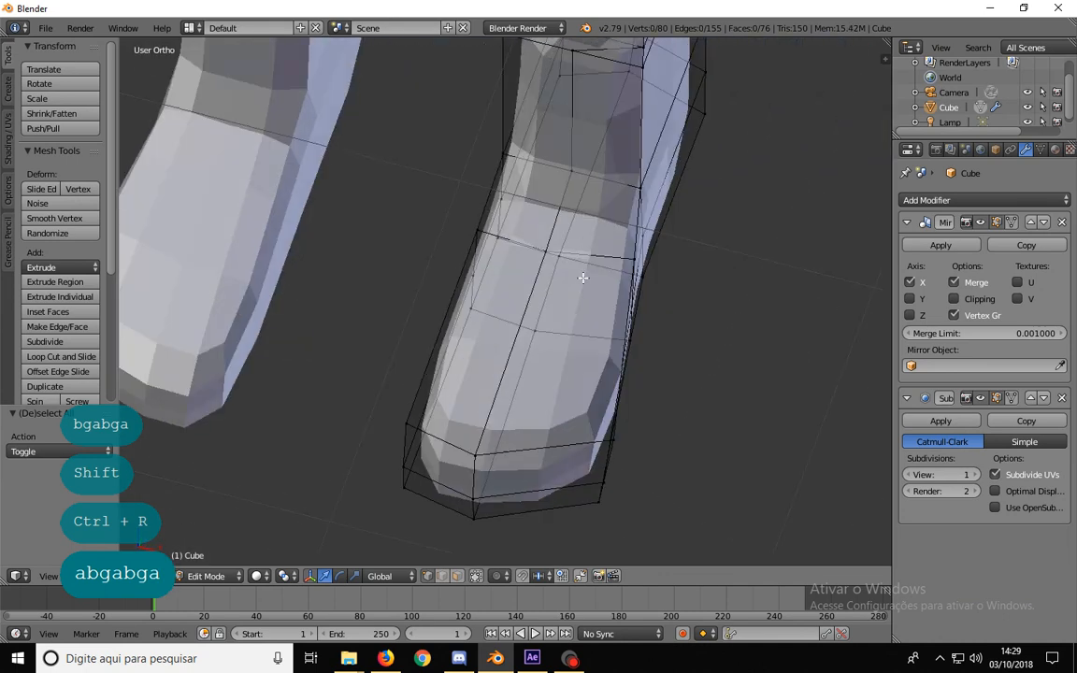
- Box-select the three vertices at the outer corner of the toe and move them outward by about 0.05
scroll(584, 285, down, 2)
key(1)
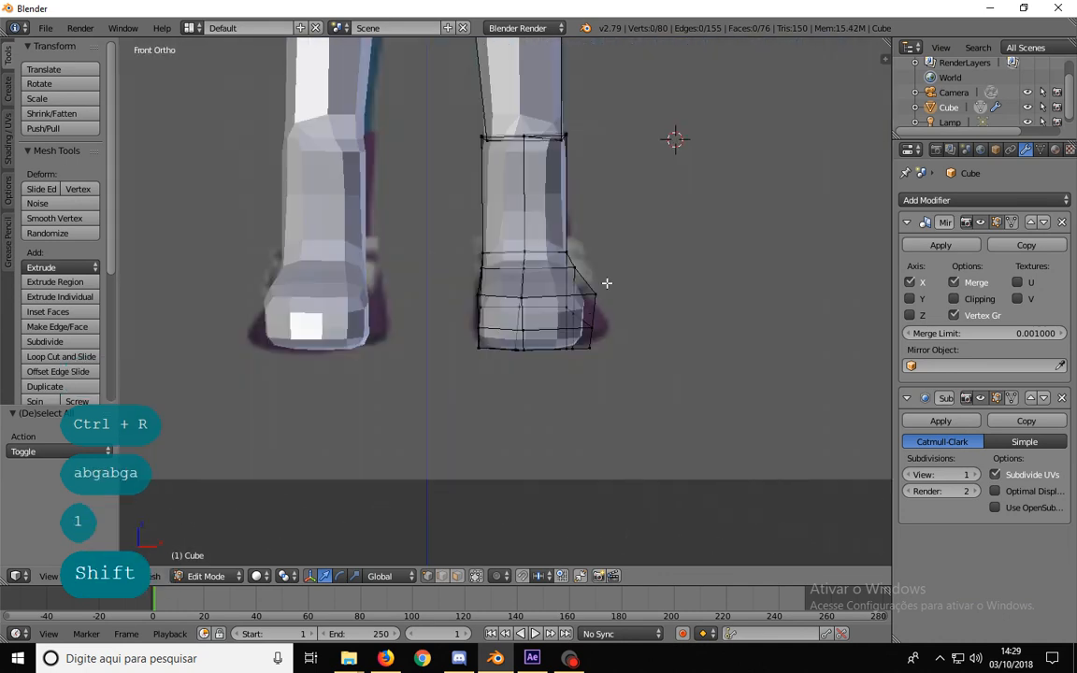
middle_drag(650, 344, 591, 447)
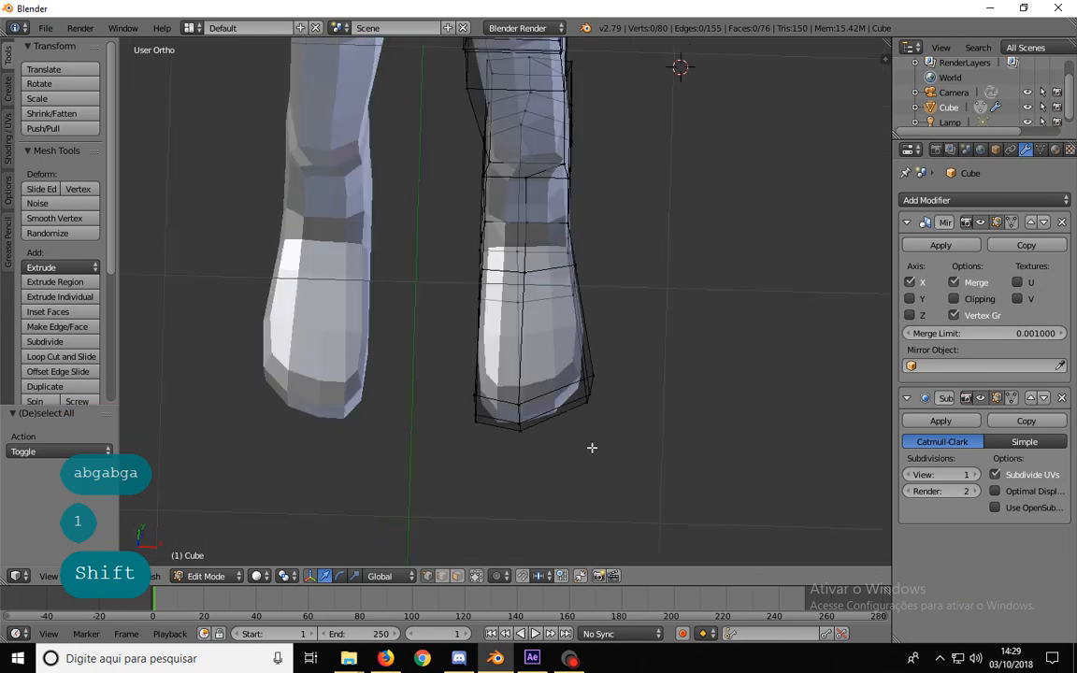
key(b)
drag(619, 444, 578, 385)
key(g)
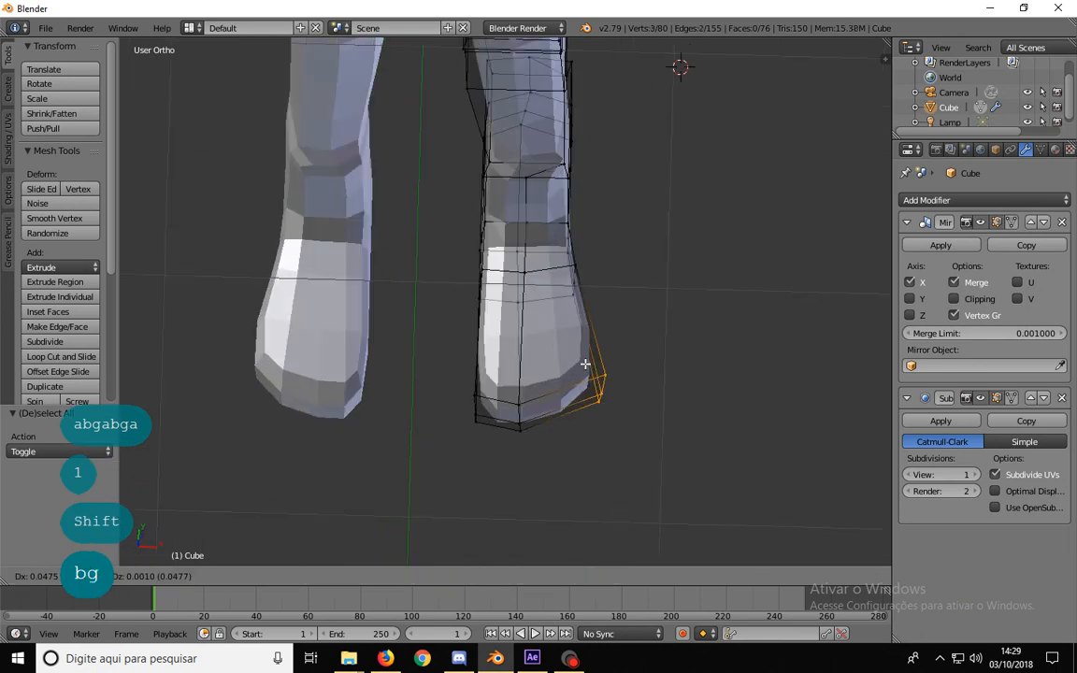
click(572, 374)
- Box-select the inner corner vertices of the toe and move them about 0.02 towards the other foot
key(b)
drag(454, 439, 488, 379)
key(g)
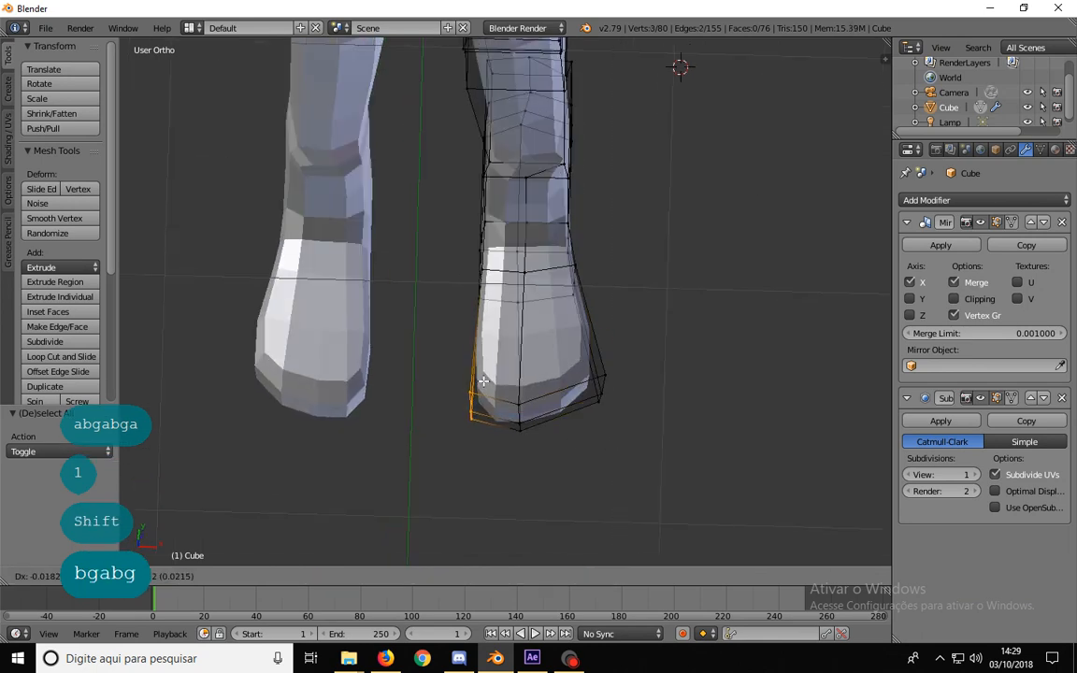
click(480, 380)
key(a)
- Select the vertices along the outer side of the midfoot and move them about 0.04 outward in X
middle_drag(631, 378, 458, 306)
middle_drag(545, 336, 597, 336)
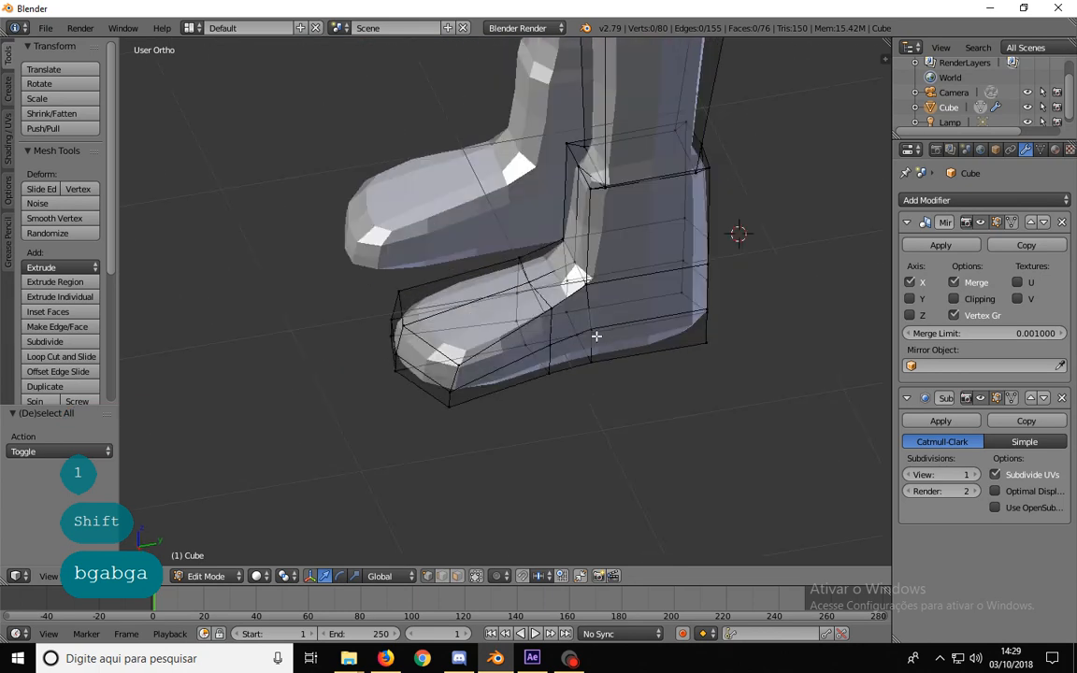
shift+right_click(549, 344)
shift+right_click(693, 313)
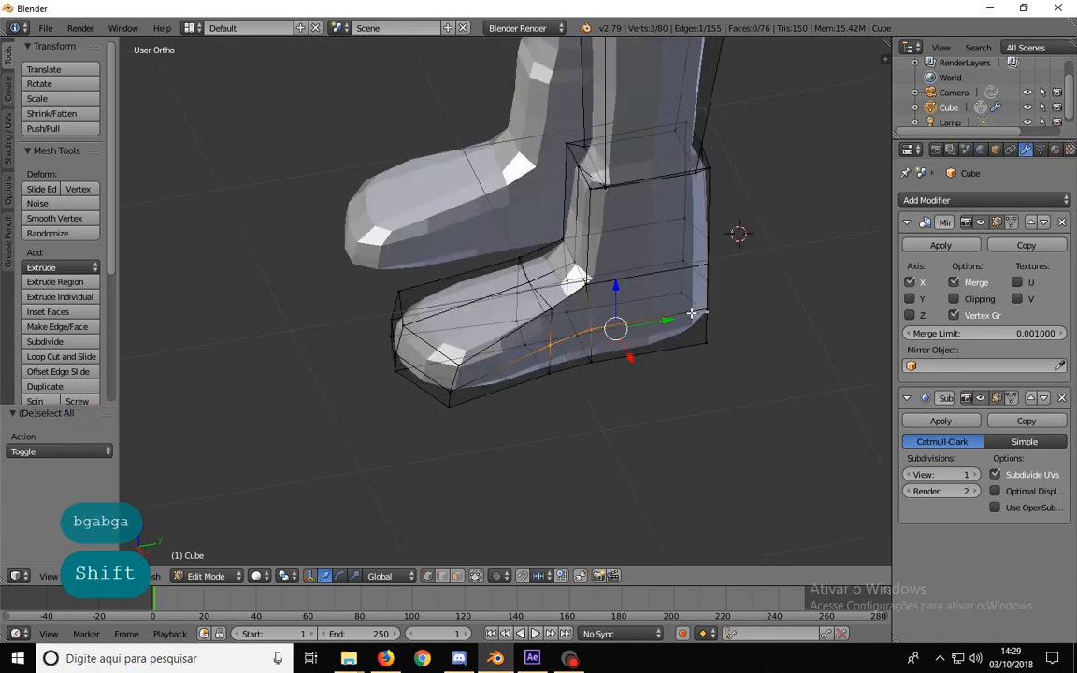
middle_drag(692, 313, 685, 339)
key(g)
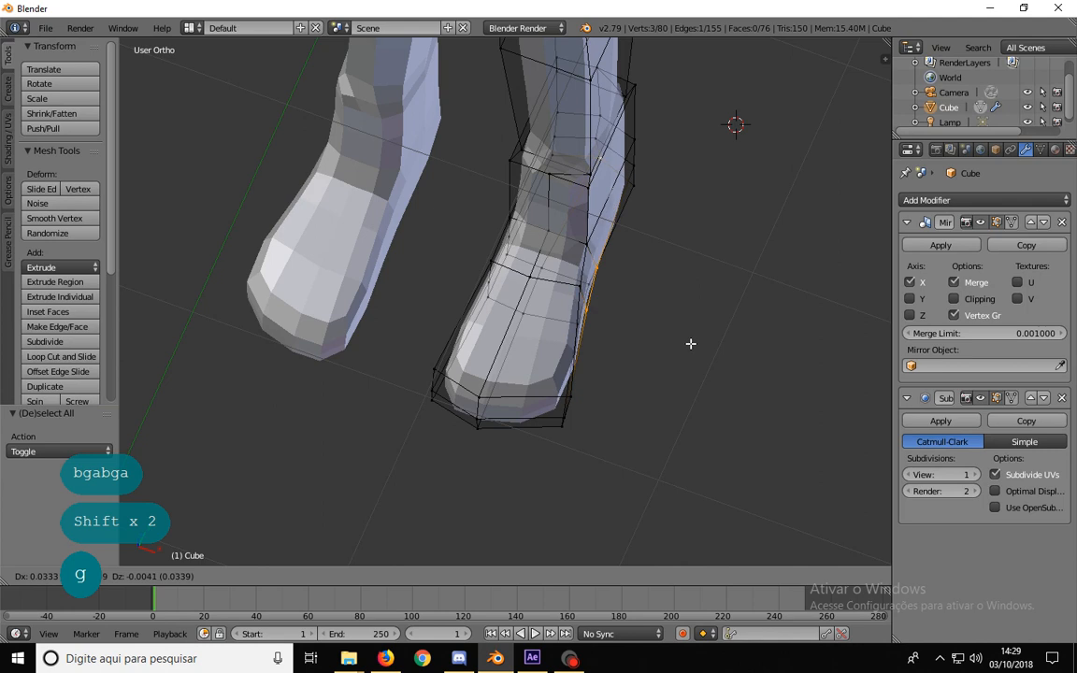
click(690, 344)
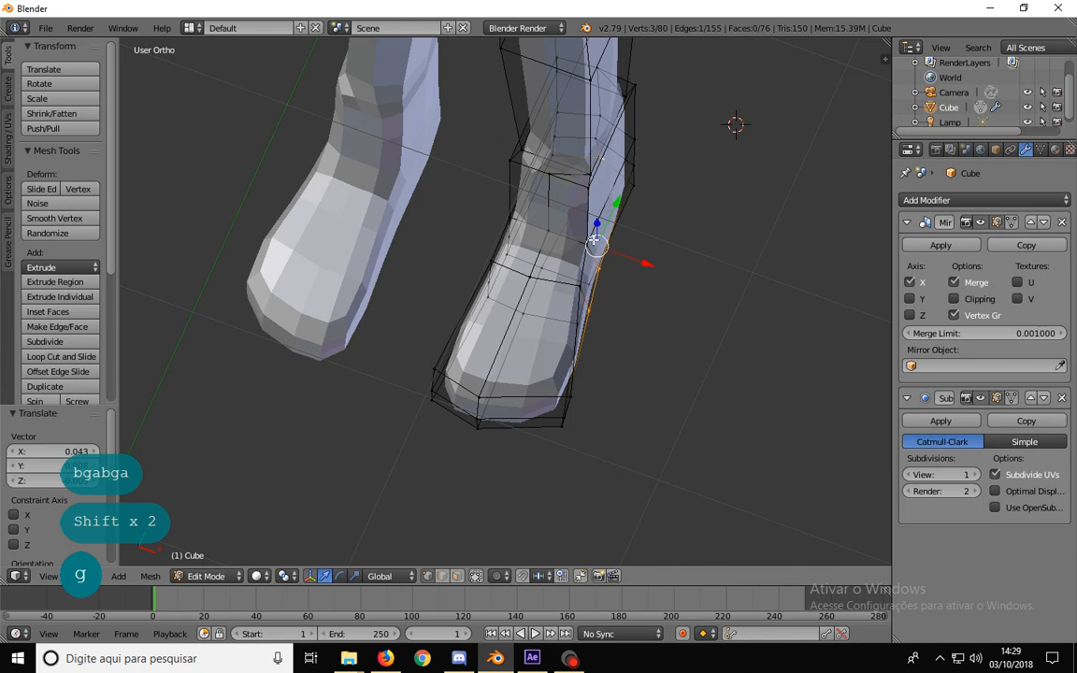
middle_drag(605, 293, 466, 317)
key(a)
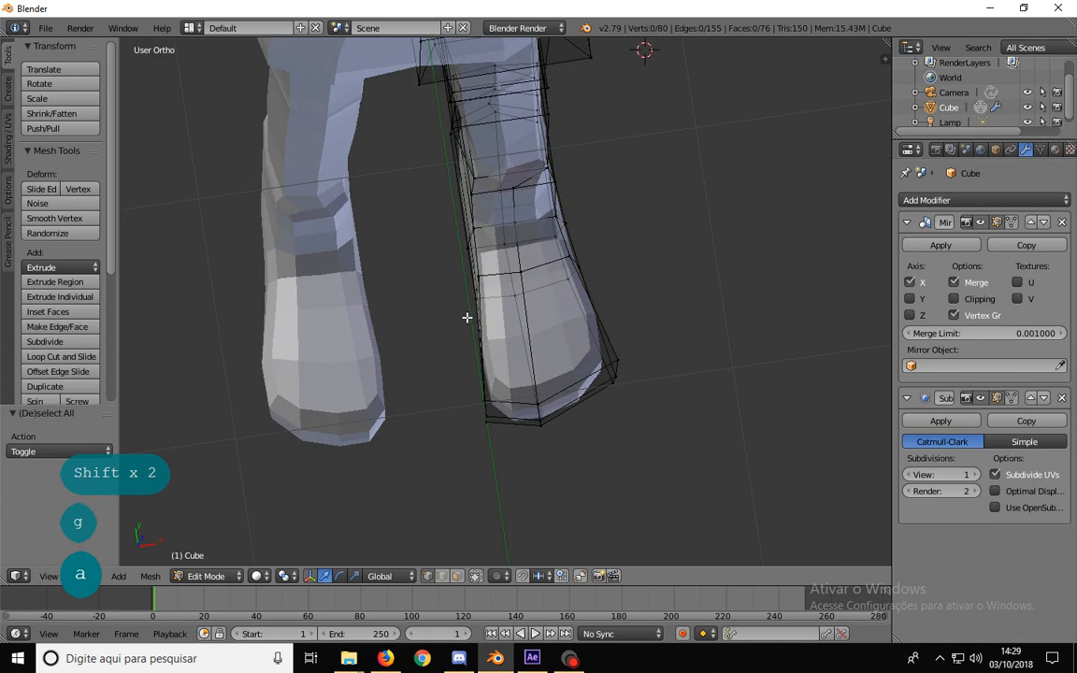
- Box-select the inner side vertices of the forefoot loop and move them about 0.01 in X towards the foot's centre
key(b)
drag(470, 316, 504, 264)
middle_drag(505, 265, 460, 234)
key(g)
click(486, 285)
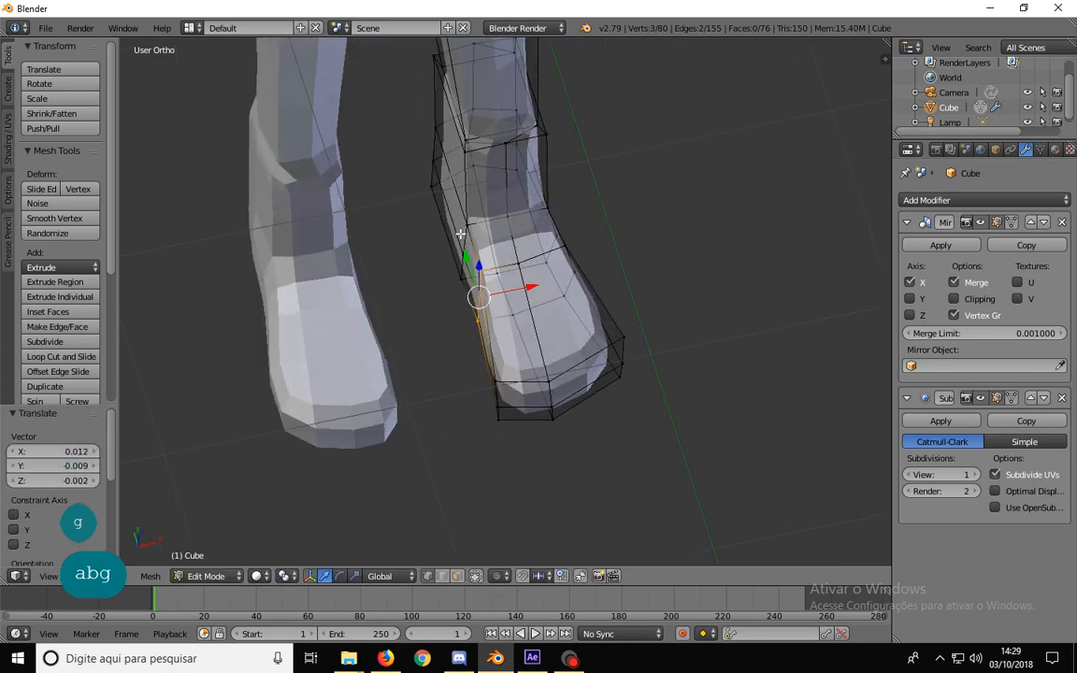
- Select four vertices on the inner side of the rear foot and move them about 0.01 towards the other foot
right_click(462, 257)
shift+right_click(460, 278)
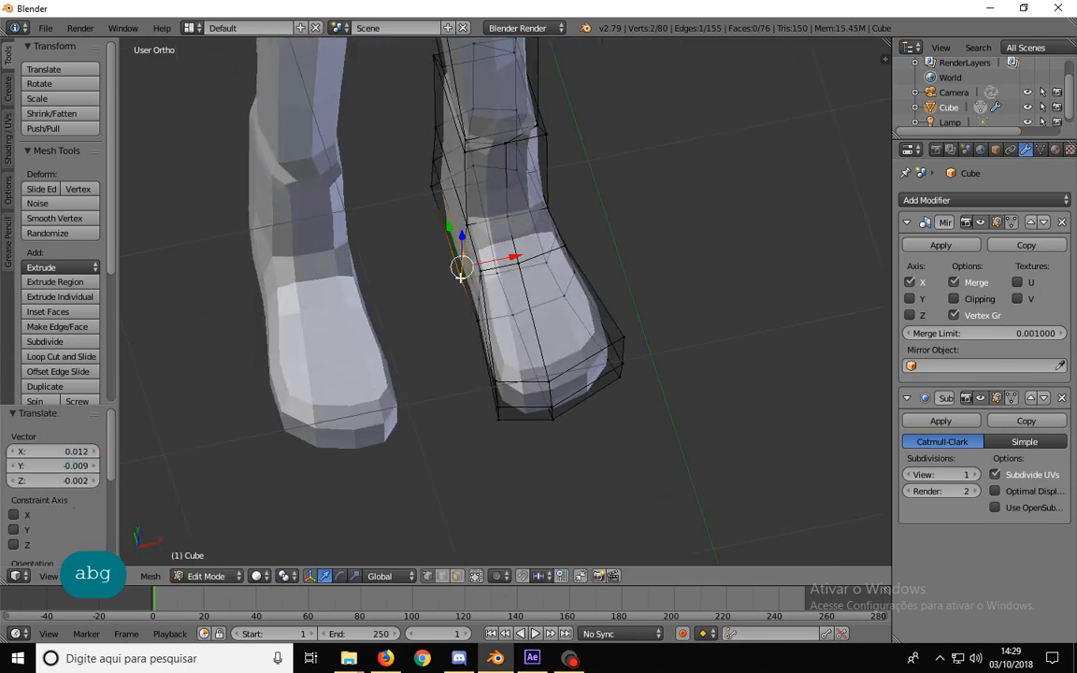
shift+right_click(433, 187)
shift+right_click(433, 161)
middle_drag(561, 258, 489, 223)
key(g)
click(529, 272)
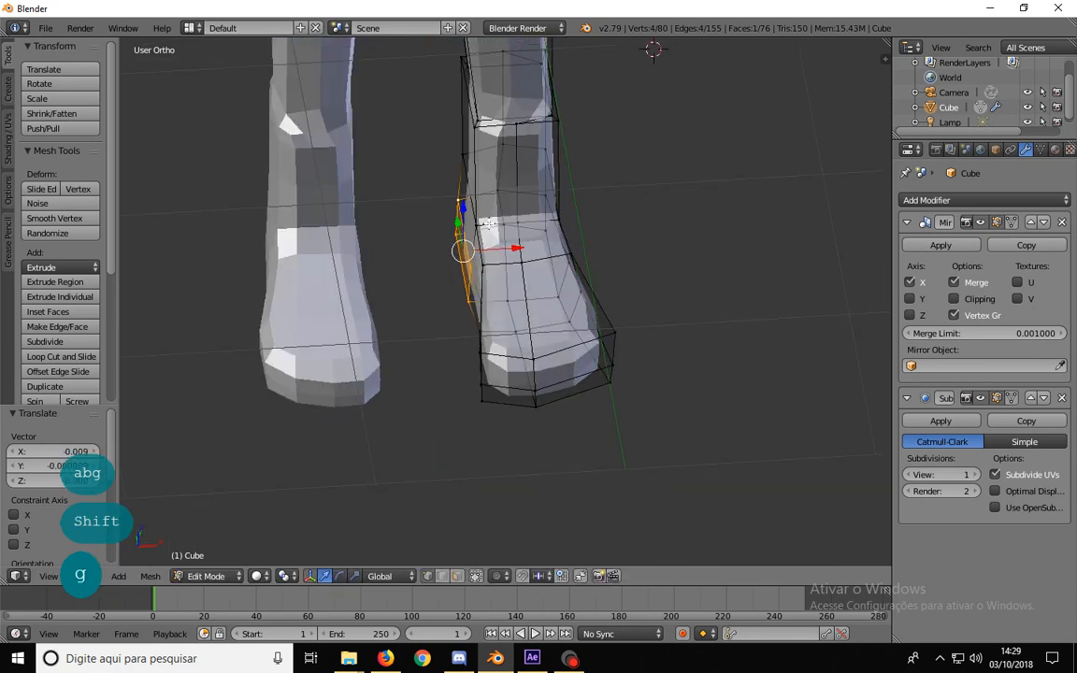
- Move the two inner ankle vertices about 0.01 in X towards the boot's centre in front view
right_click(478, 221)
shift+right_click(465, 160)
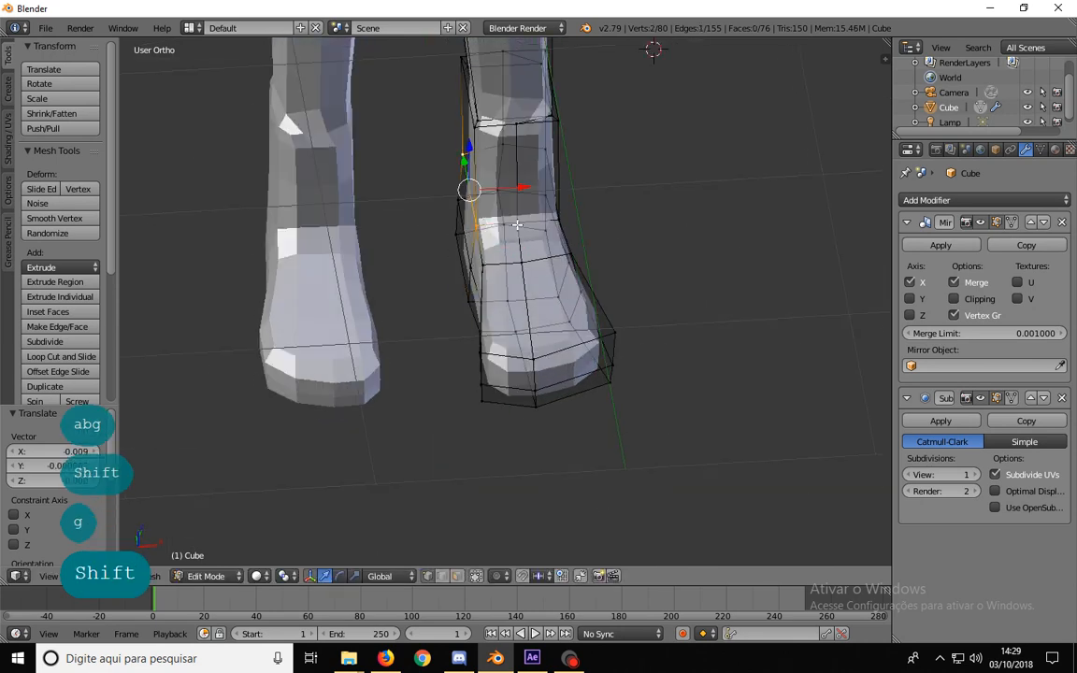
key(KP_1)
key(g)
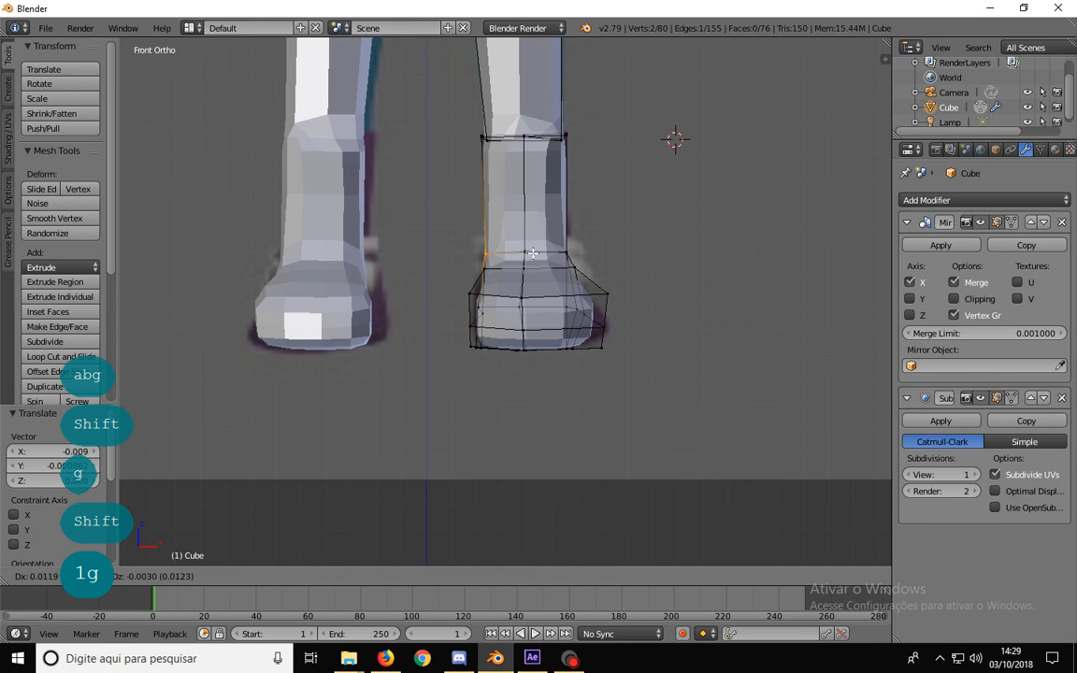
click(533, 253)
mouse_move(494, 219)
middle_down()
mouse_move(540, 271)
mouse_move(542, 243)
mouse_move(478, 214)
middle_up()
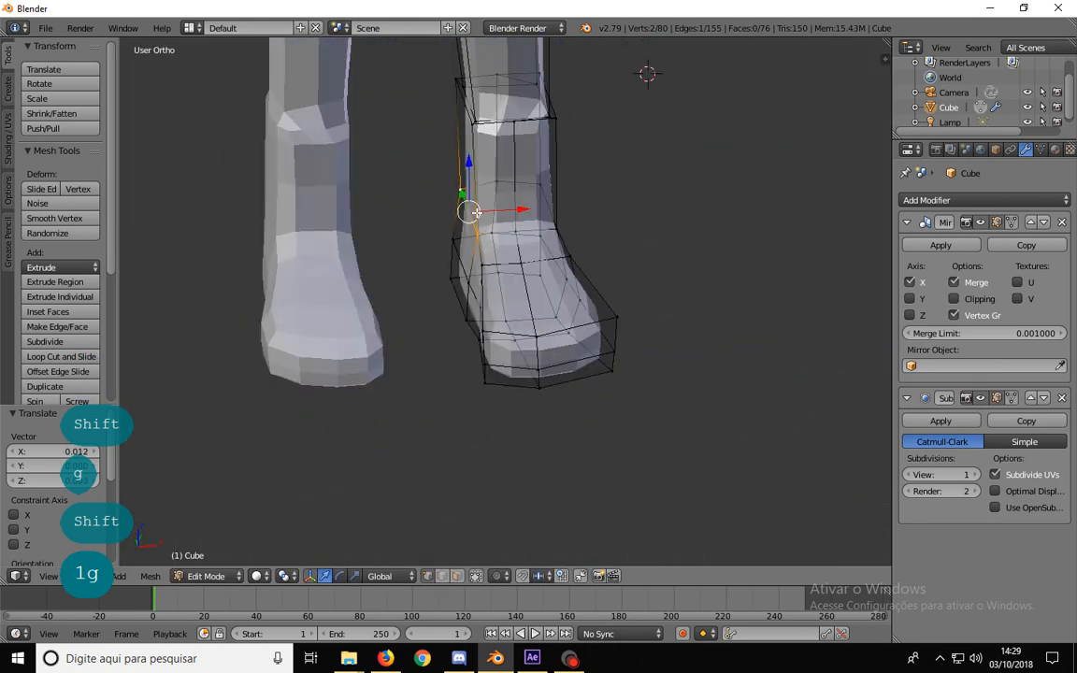
- Move the two inner vertices at the top of the instep about 0.04 in X towards the centre and slightly down in front view
right_click(482, 263)
shift+right_click(484, 335)
key(KP_1)
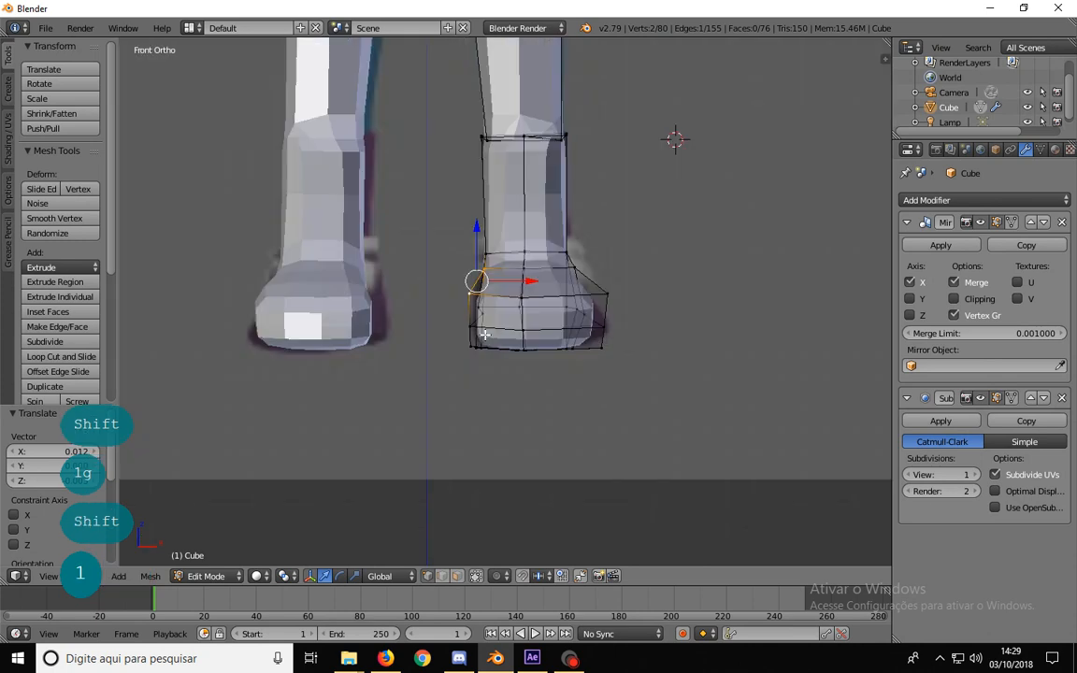
key(g)
click(502, 308)
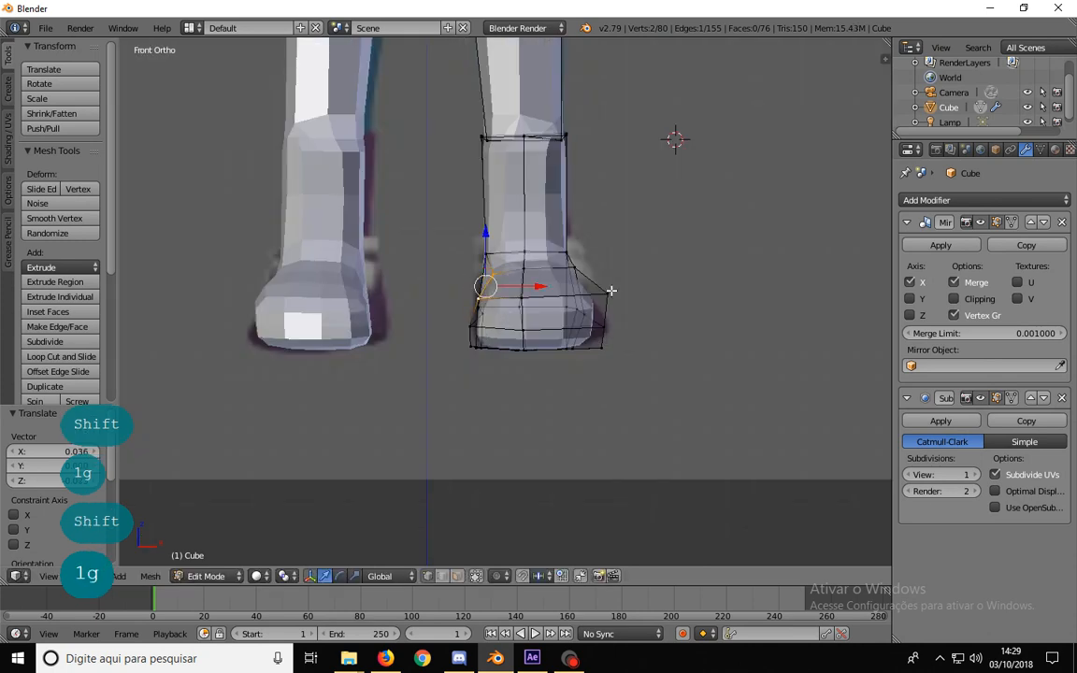
- Move the two outer instep vertices about 0.04 in X towards the foot's centre and slightly down
right_click(606, 292)
shift+right_click(577, 266)
key(g)
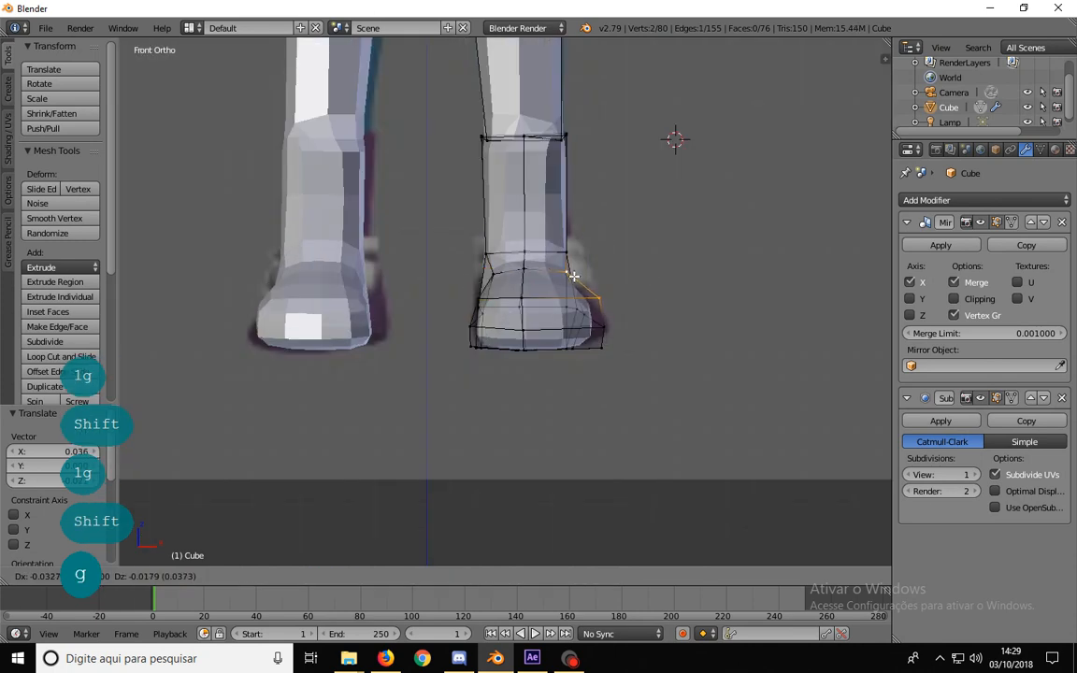
click(574, 277)
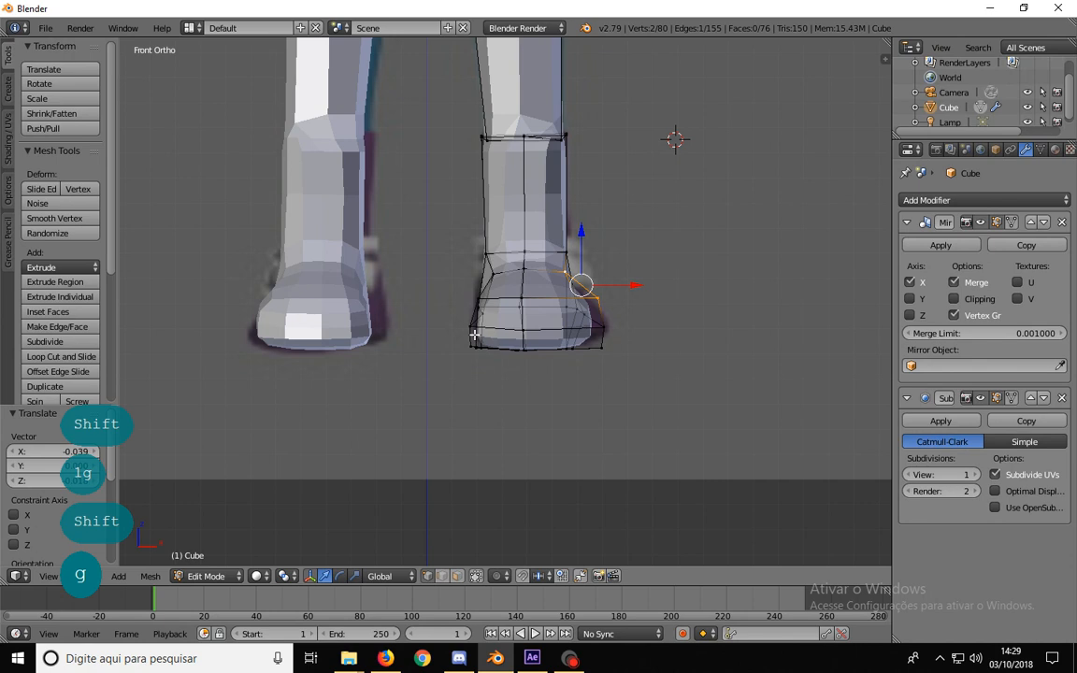
- Box-select the outer toe corner vertices again and shift them about 0.04 outward in X
middle_drag(475, 334, 528, 468)
key(a)
key(b)
drag(617, 440, 583, 386)
key(g)
click(591, 383)
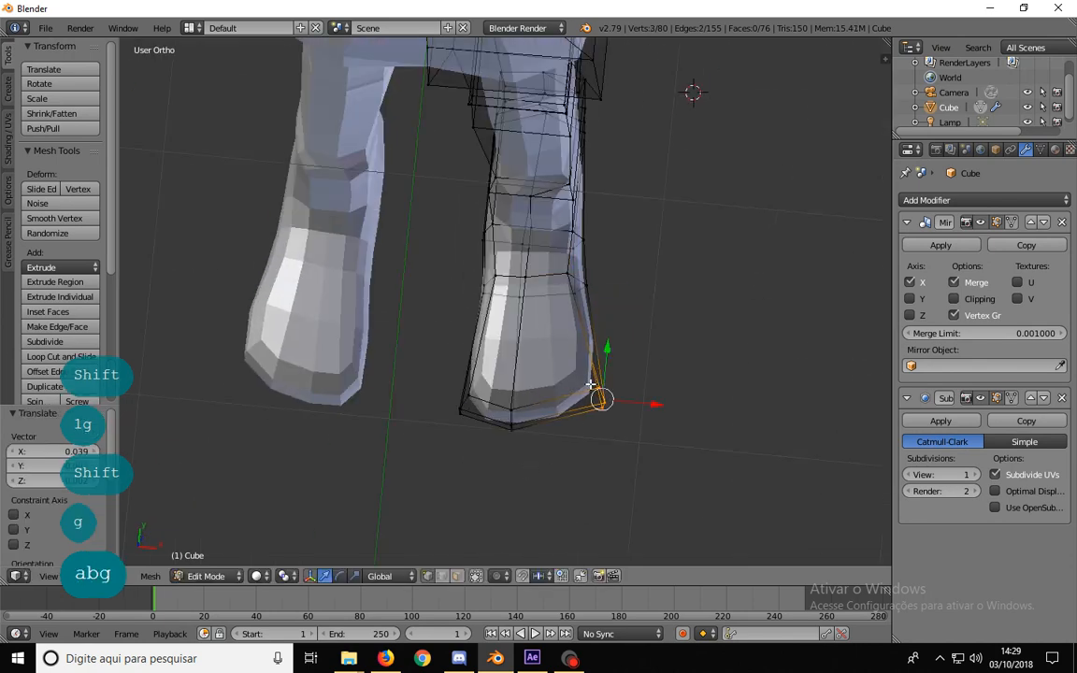
- Box-select the middle vertices of the toe tip and move them slightly towards the outer side
key(a)
key(b)
drag(493, 448, 526, 399)
key(g)
click(531, 399)
key(a)
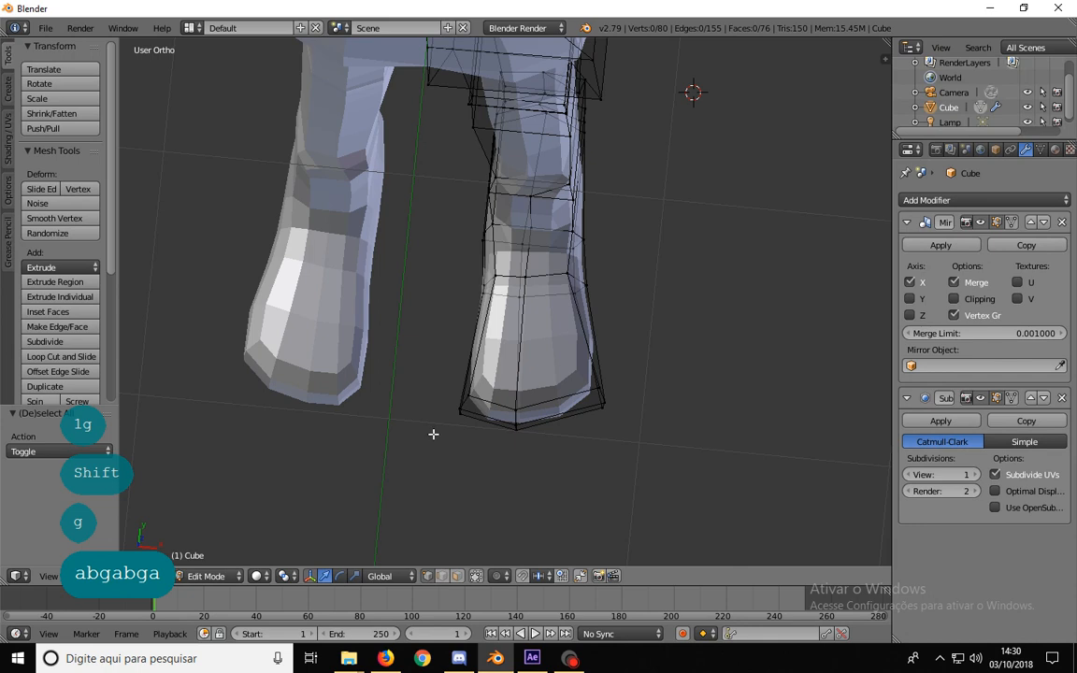
- Box-select the inner toe corner vertices and move them about 0.01 in X towards the other foot
key(b)
drag(432, 433, 472, 385)
key(g)
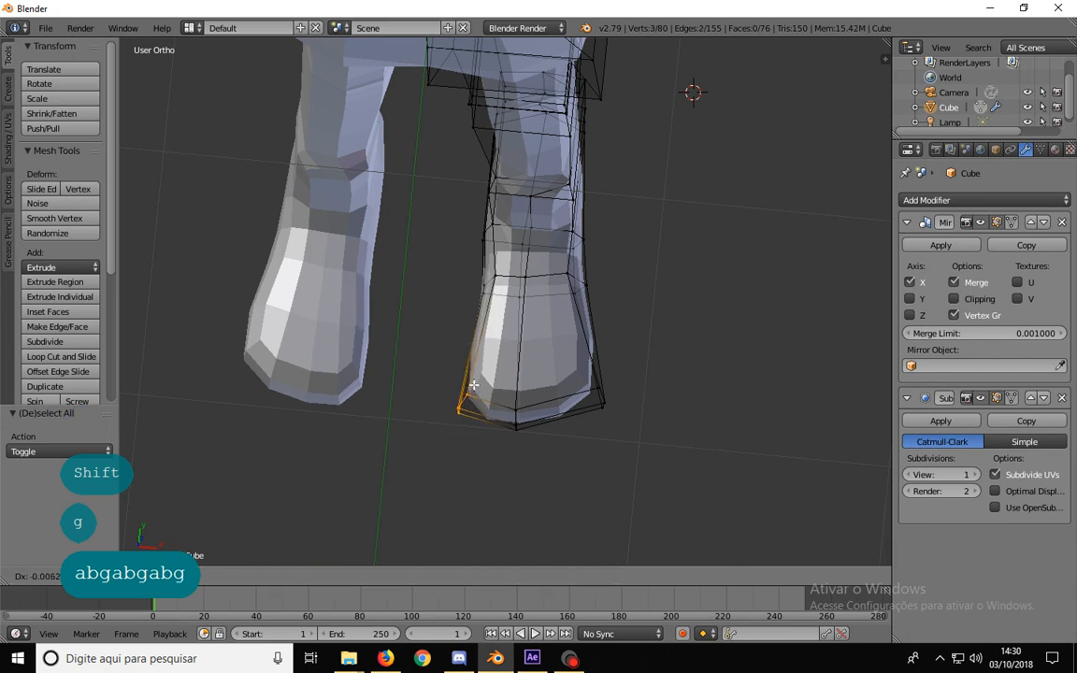
click(473, 384)
- Limit selection to visible geometry and switch the mesh select mode to Edge
middle_drag(551, 280, 372, 129)
middle_drag(641, 228, 492, 227)
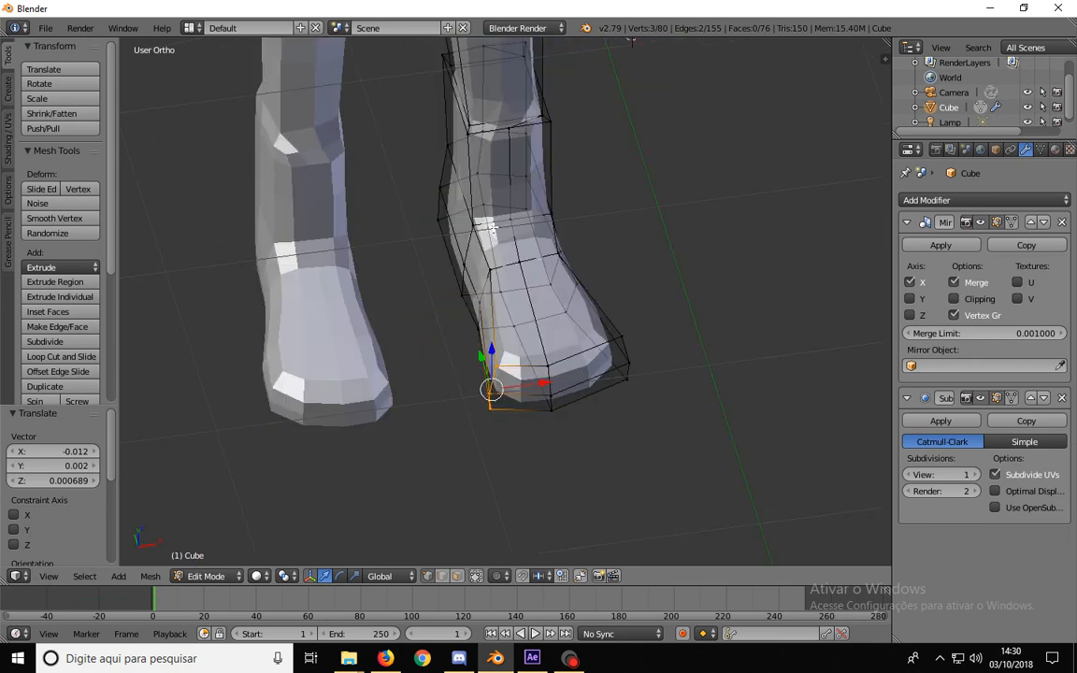
middle_drag(518, 267, 480, 220)
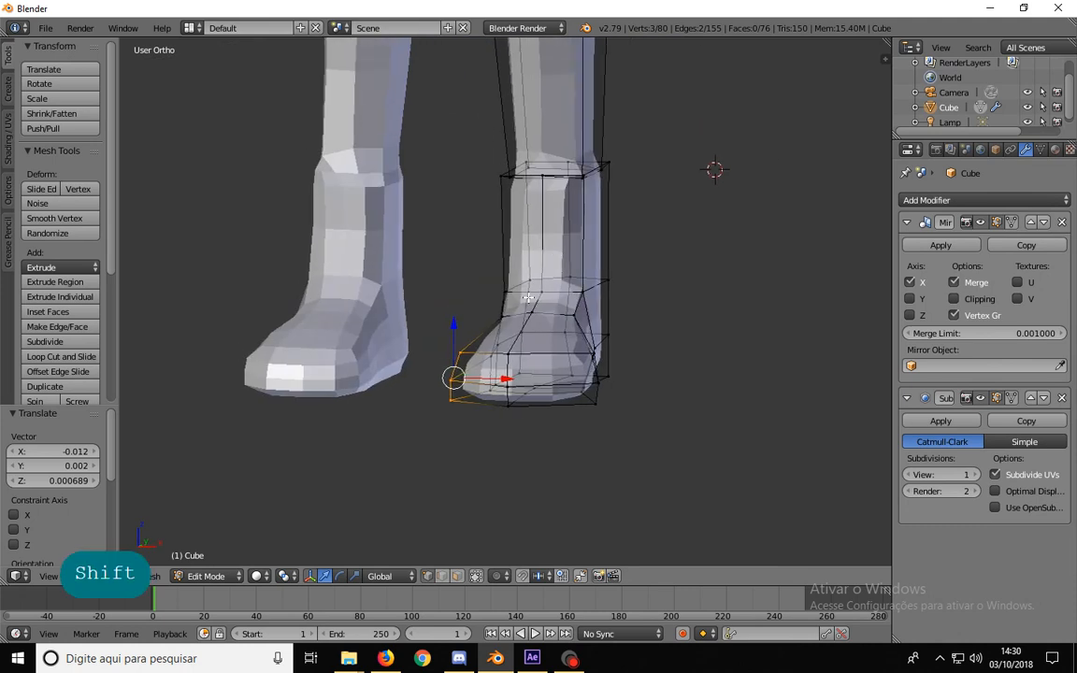
scroll(552, 191, up, 6)
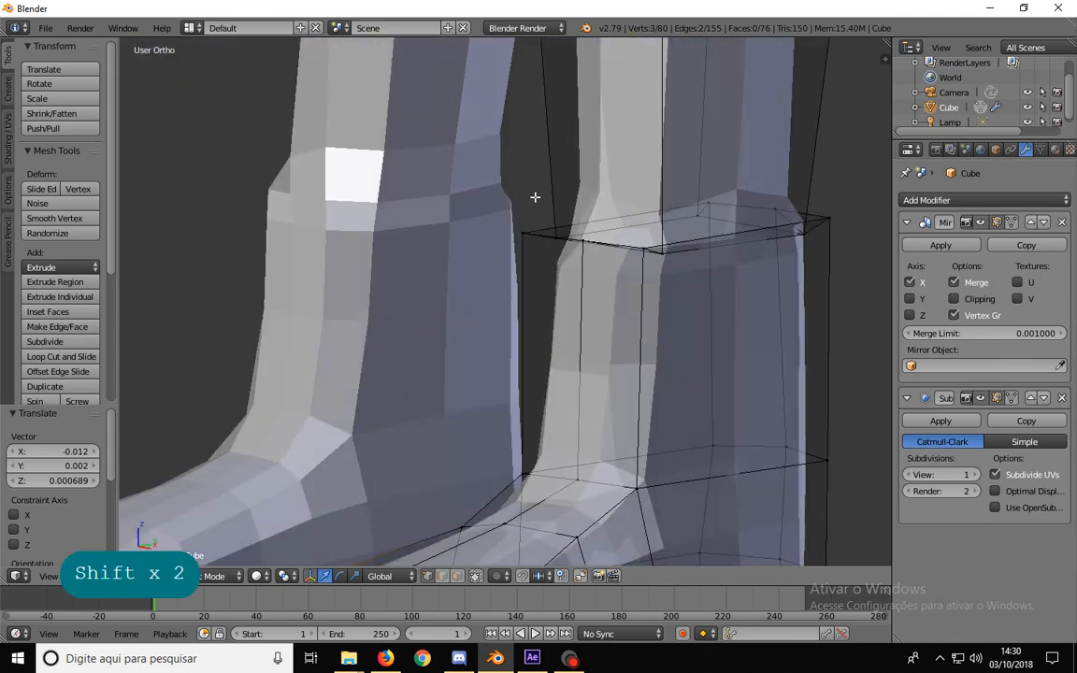
middle_drag(535, 196, 632, 239)
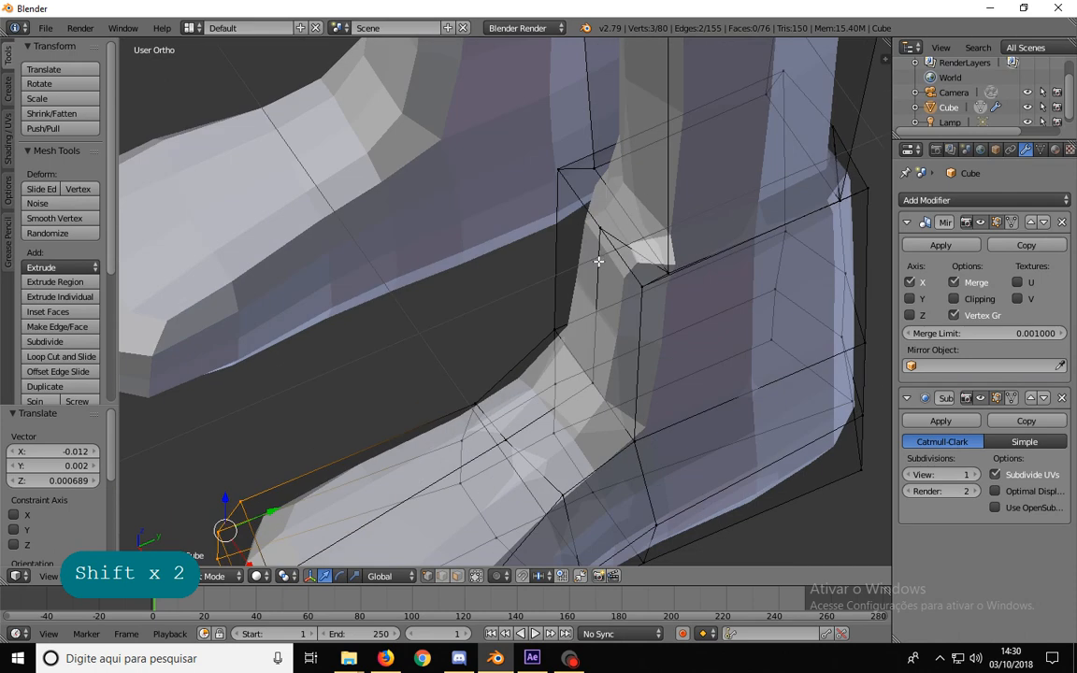
scroll(598, 262, down, 4)
click(477, 575)
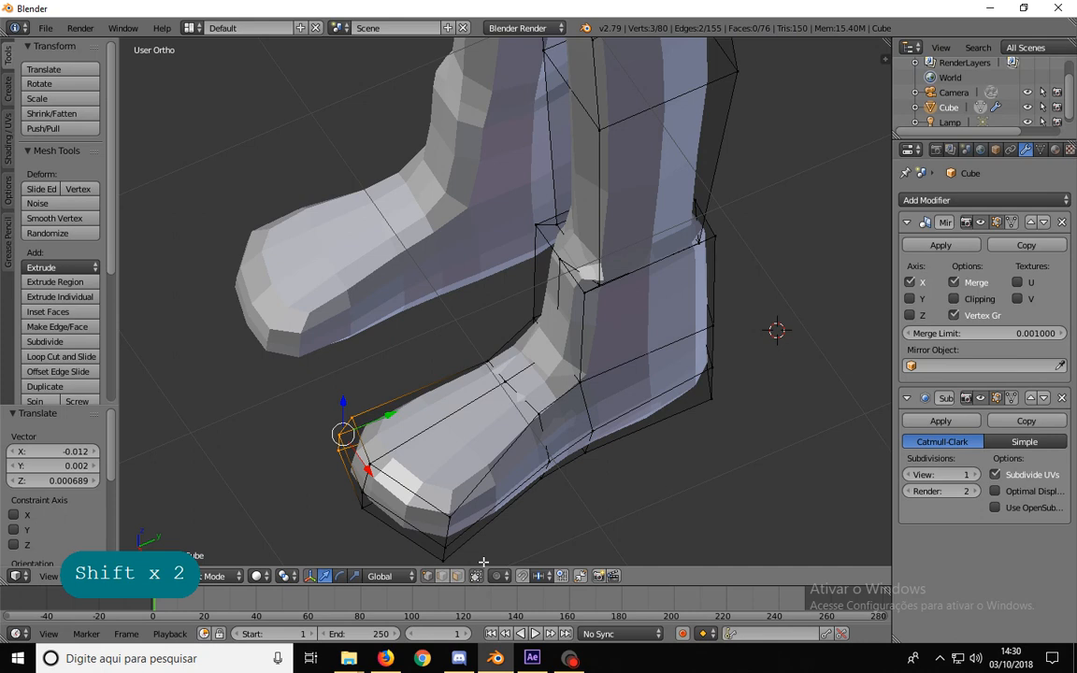
key(ctrl+Tab)
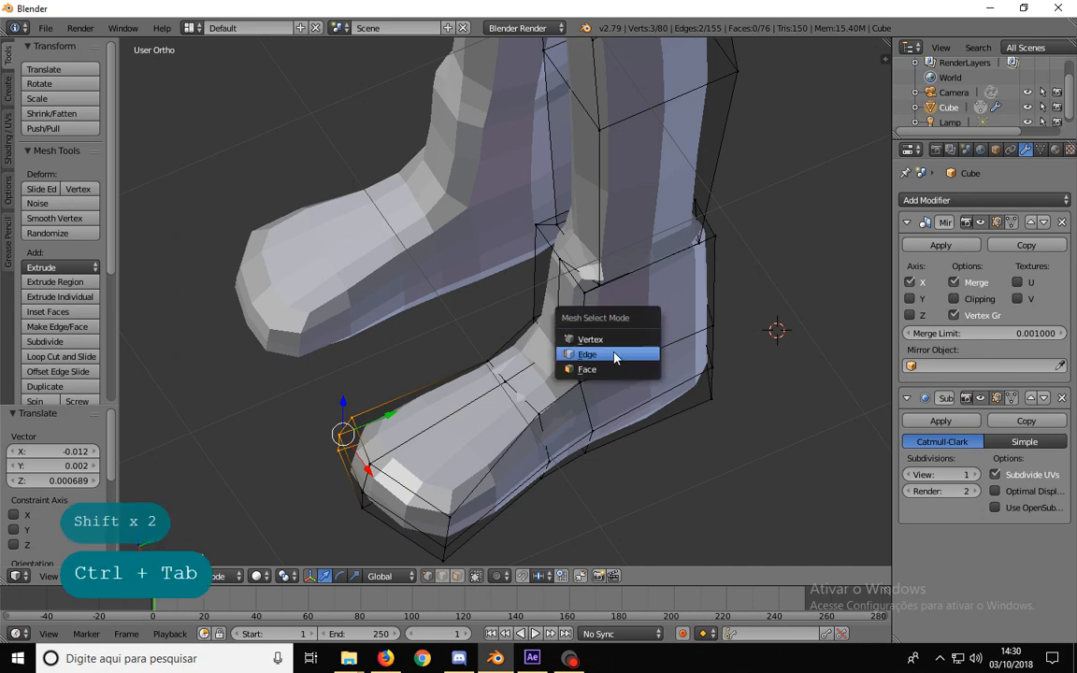
click(614, 353)
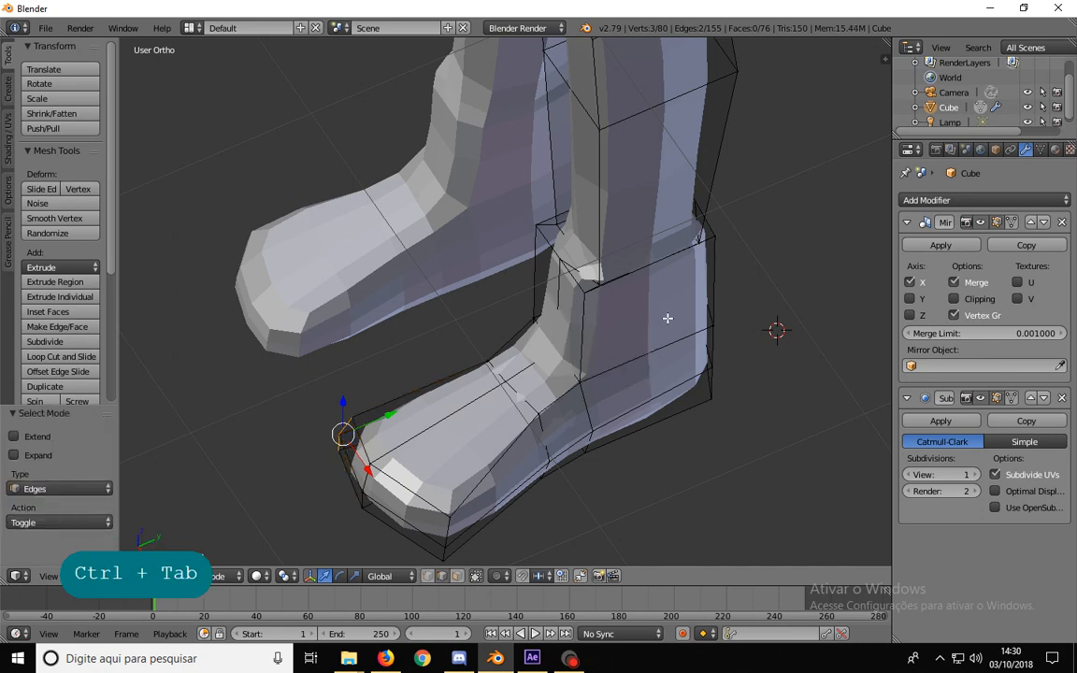
- Select the bottom edges of the boot's sole along the outer side and around the toe tip
middle_drag(547, 438, 545, 284)
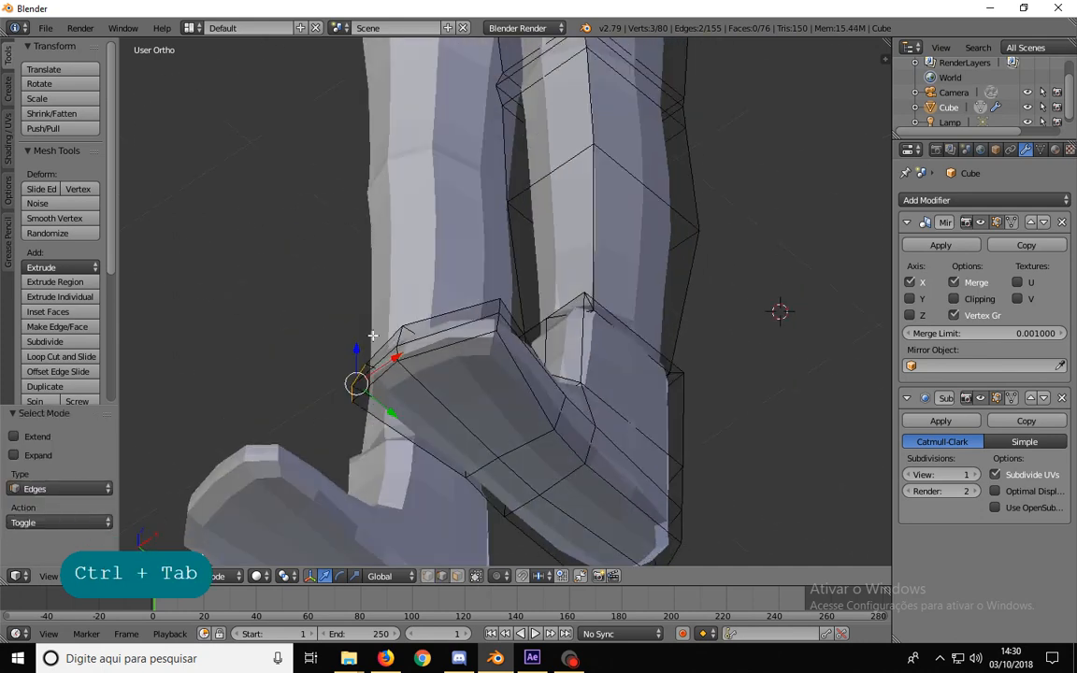
middle_drag(373, 335, 321, 384)
middle_drag(485, 411, 424, 470)
shift+middle_drag(423, 470, 380, 399)
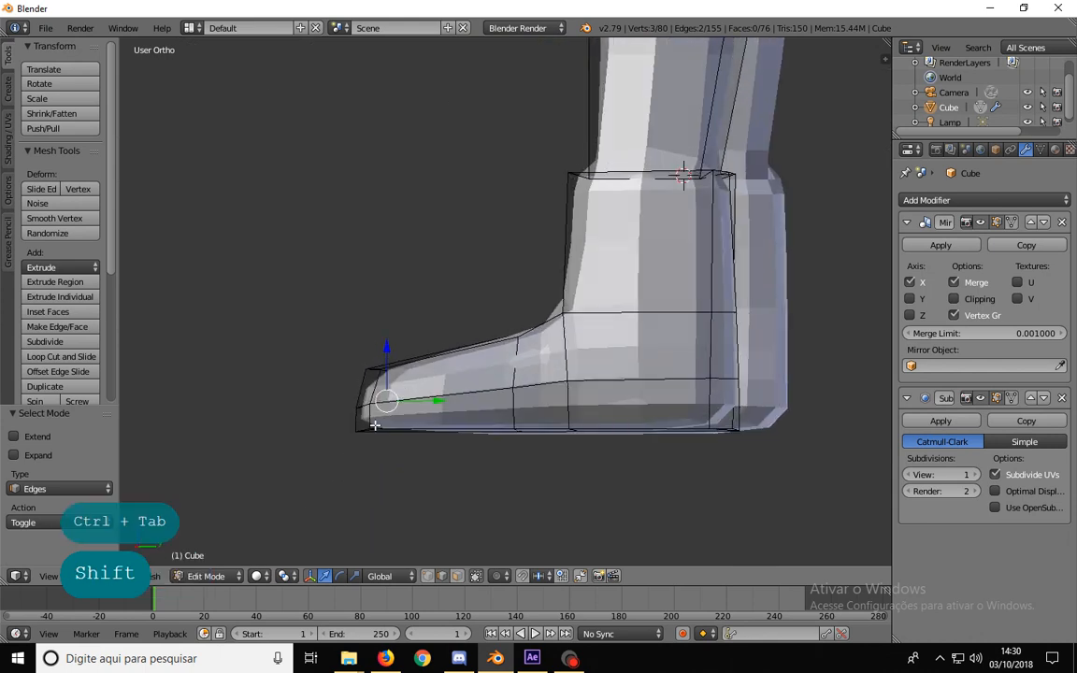
middle_drag(450, 408, 577, 441)
right_click(558, 450)
middle_drag(420, 441, 433, 368)
middle_drag(626, 400, 436, 464)
shift+right_click(503, 461)
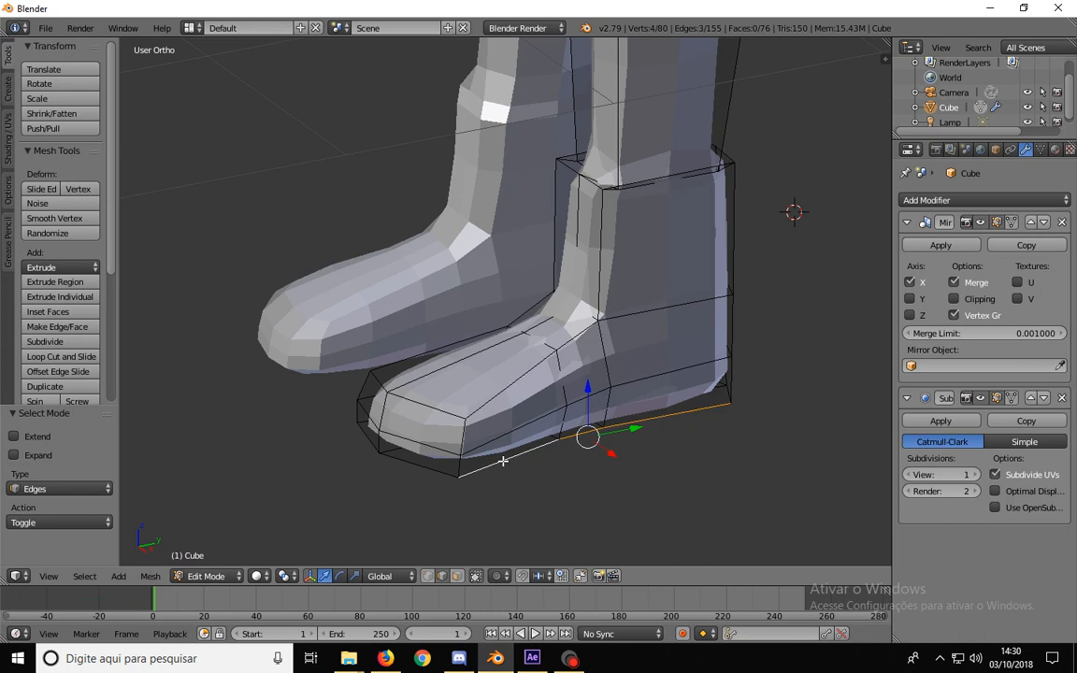
shift+right_click(370, 435)
shift+right_click(424, 472)
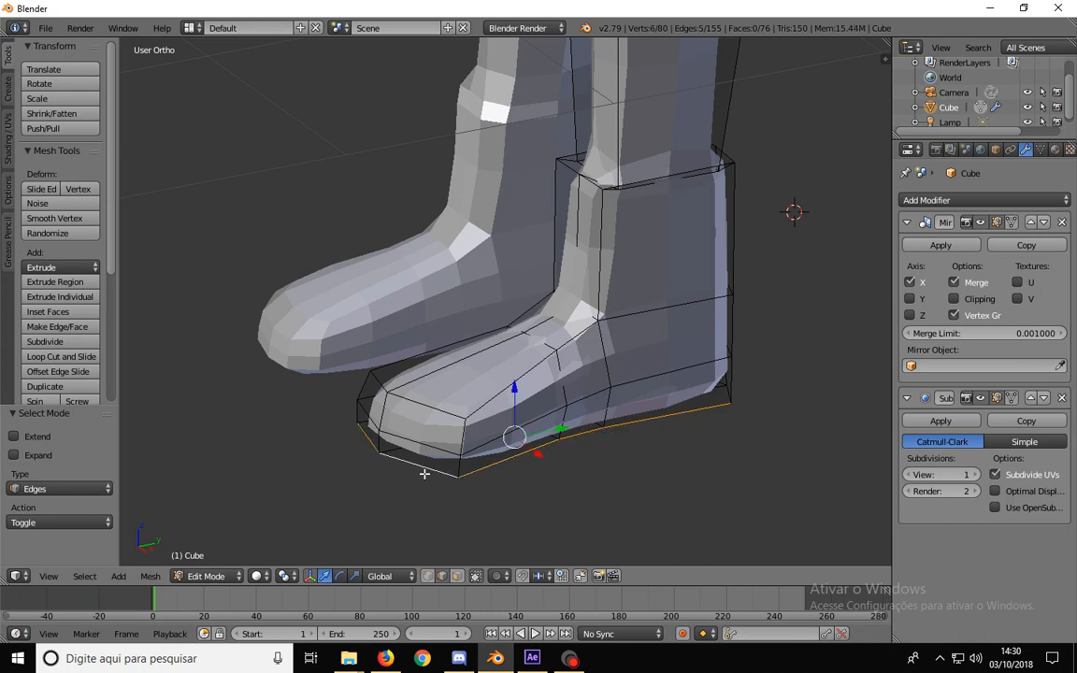
- Add the heel and inner-side bottom edges to the selection to complete the sole's perimeter loop
middle_drag(685, 451, 559, 511)
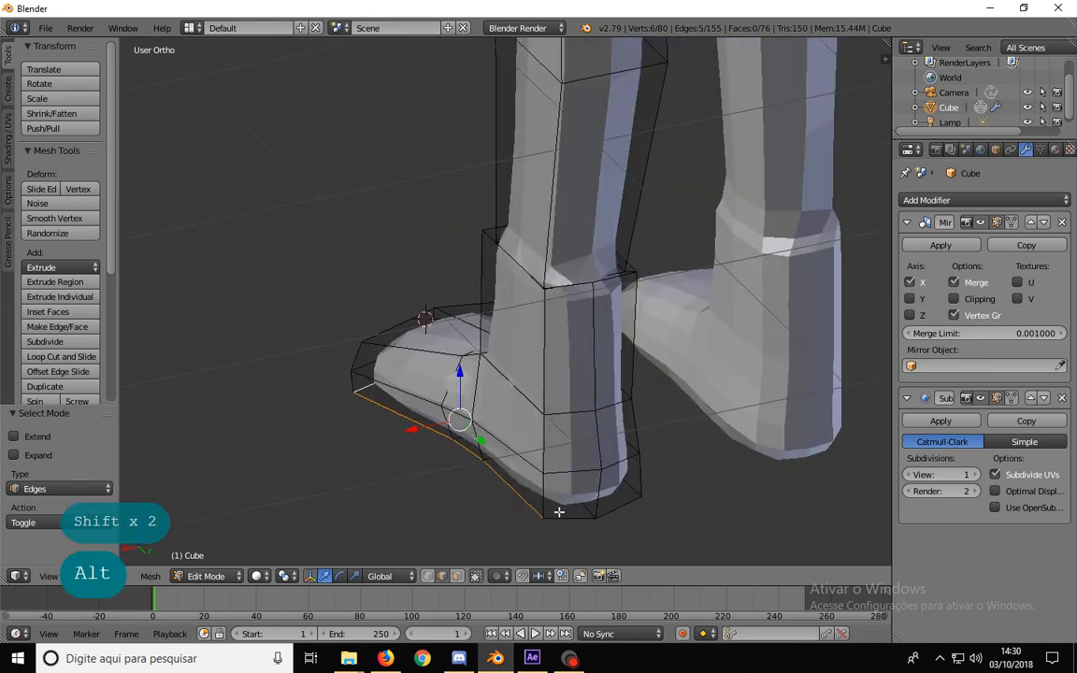
alt+shift+right_click(402, 409)
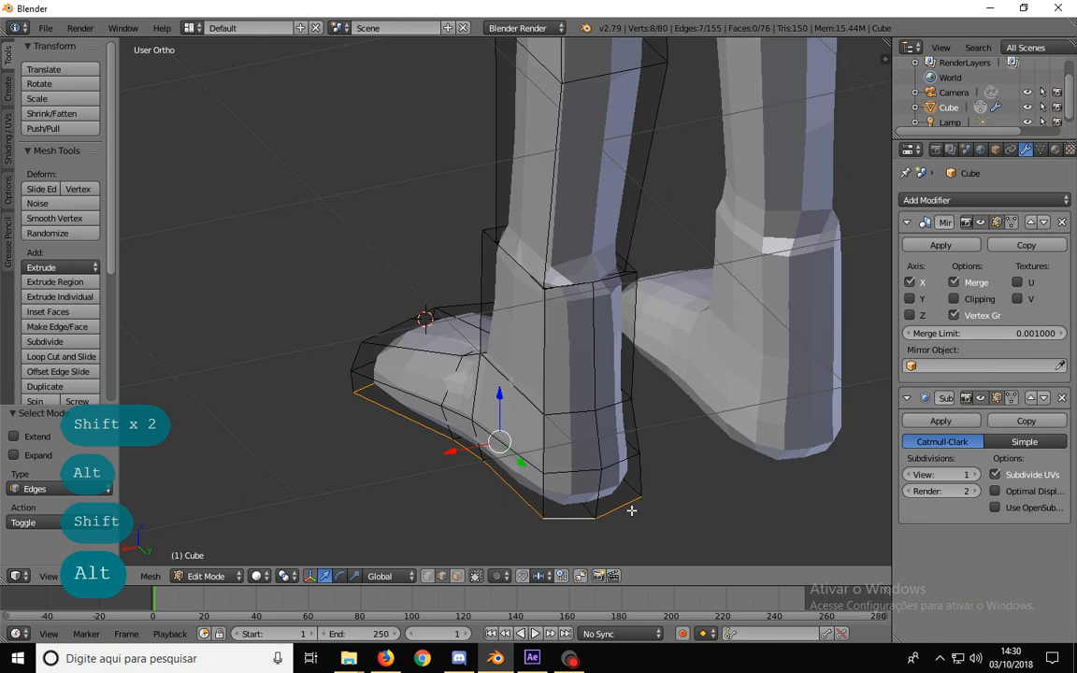
middle_drag(631, 510, 607, 384)
alt+shift+right_click(445, 482)
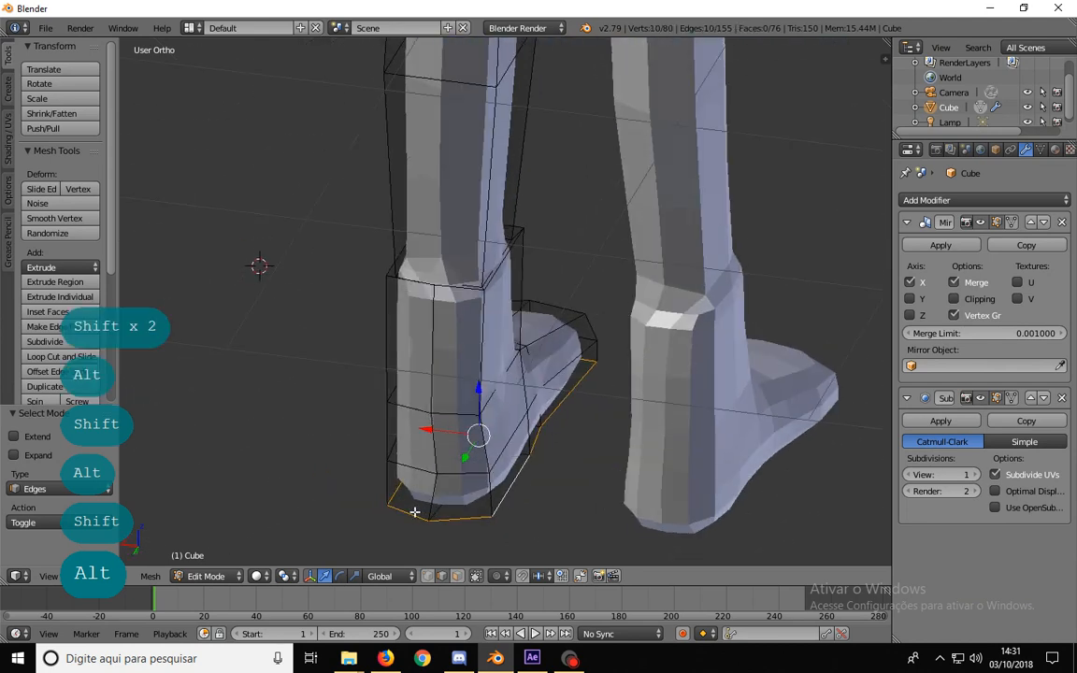
middle_drag(414, 512, 573, 452)
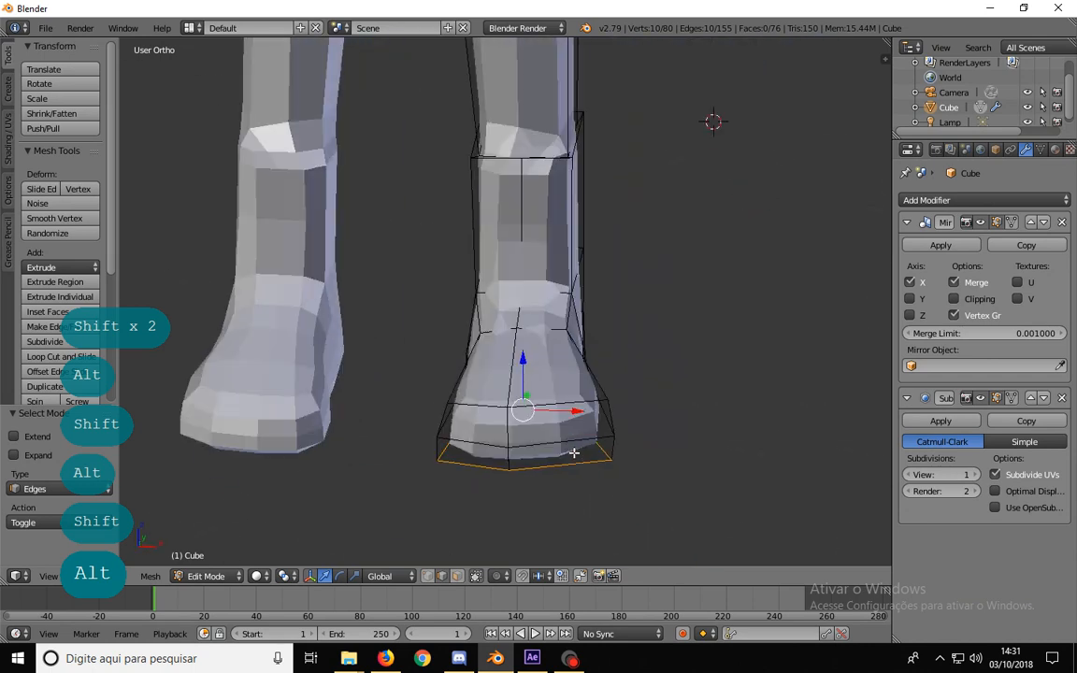
- Set the mean crease of the sole's perimeter edges to 1.00
key(n)
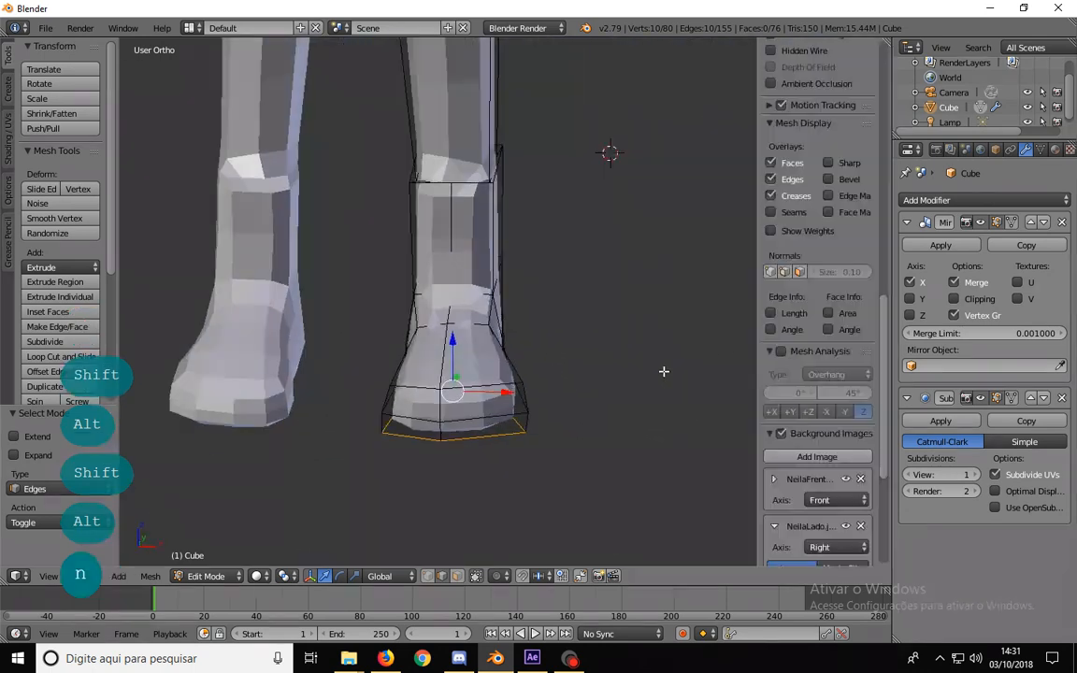
scroll(799, 423, up, 15)
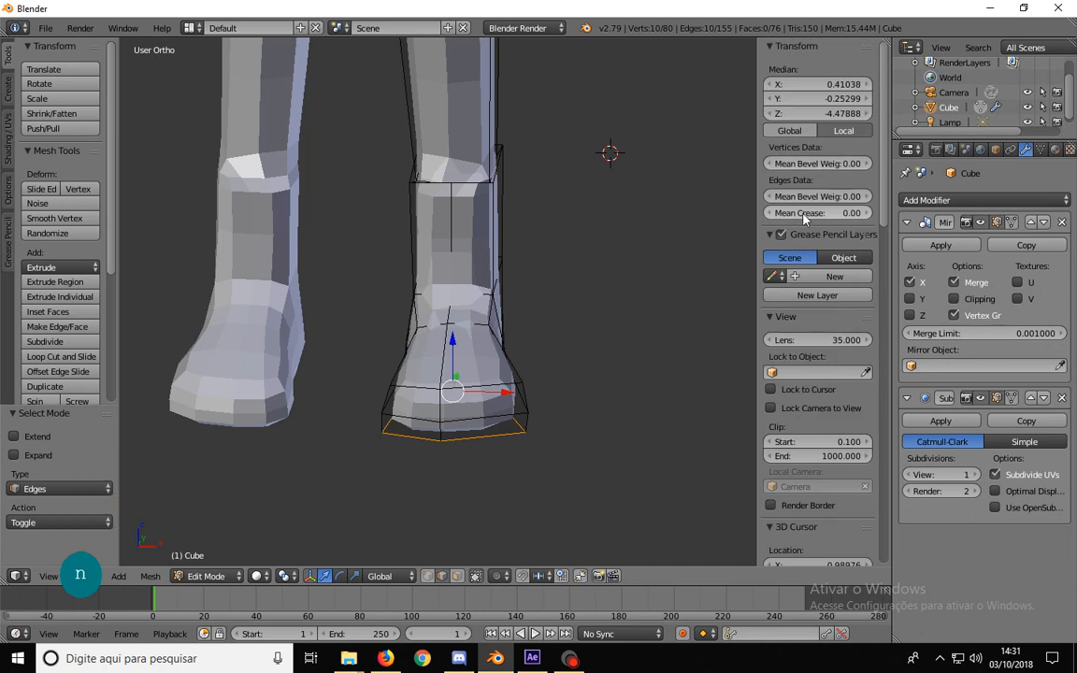
drag(804, 215, 860, 213)
- Select the edge loop around the boot's top rim and set its mean crease to 1.00
middle_drag(558, 408, 440, 400)
scroll(440, 399, up, 2)
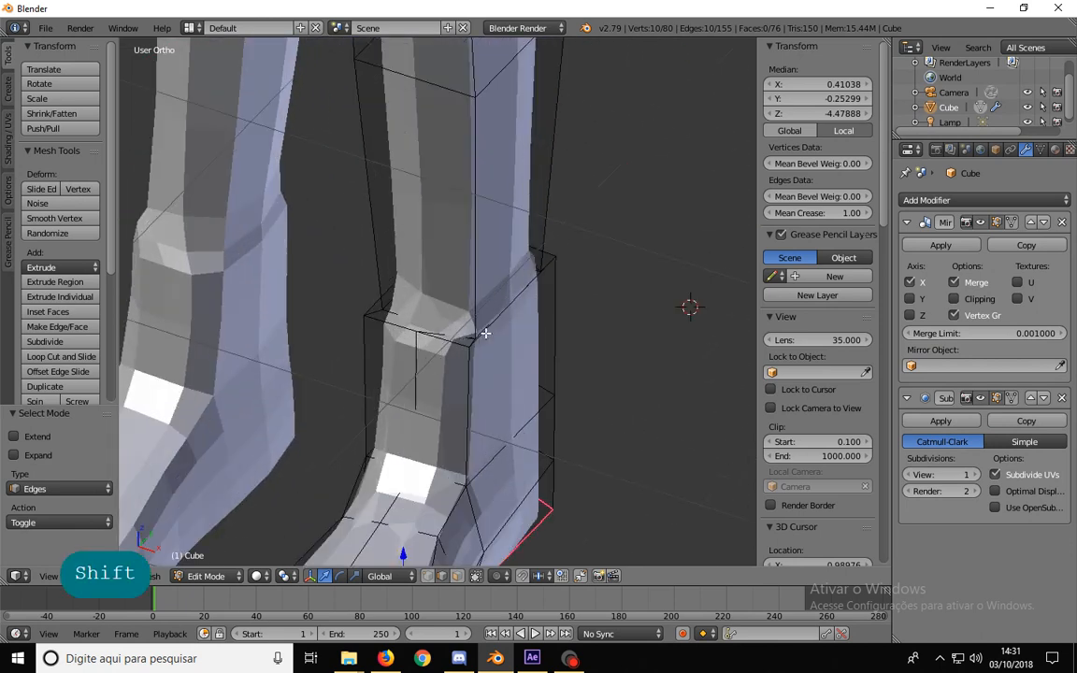
right_click(497, 319)
alt+shift+right_click(445, 343)
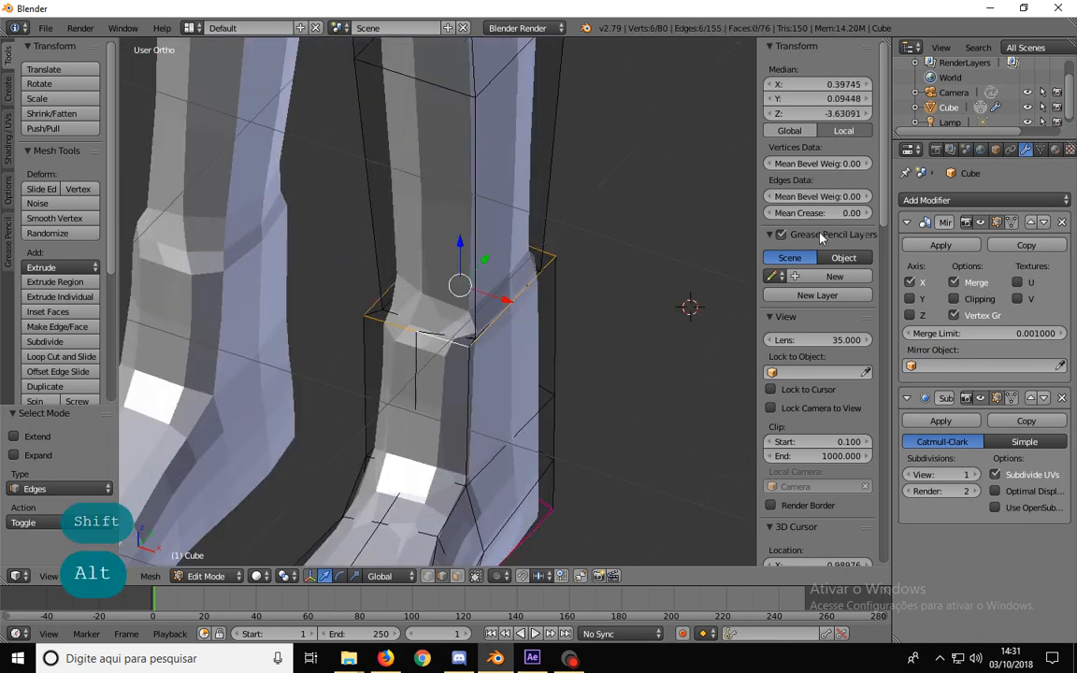
middle_drag(499, 326, 710, 187)
drag(807, 214, 875, 214)
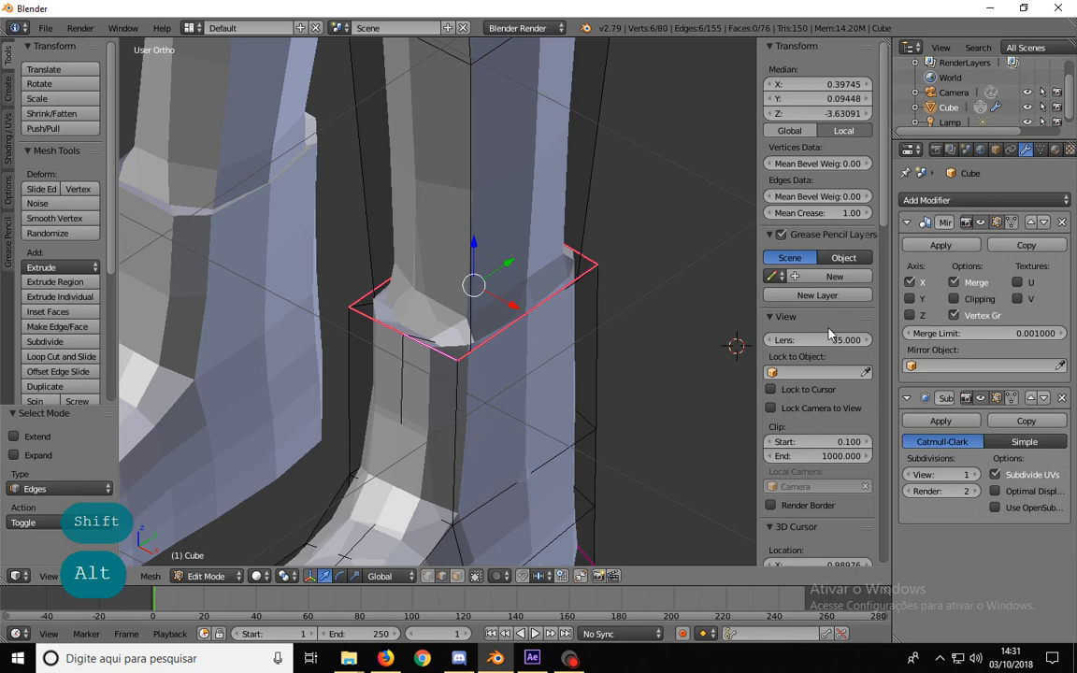
- Set the mean crease of the leg's base edge loop inside the boot top to 1.00, hiding the subdivision preview while selecting it
click(980, 398)
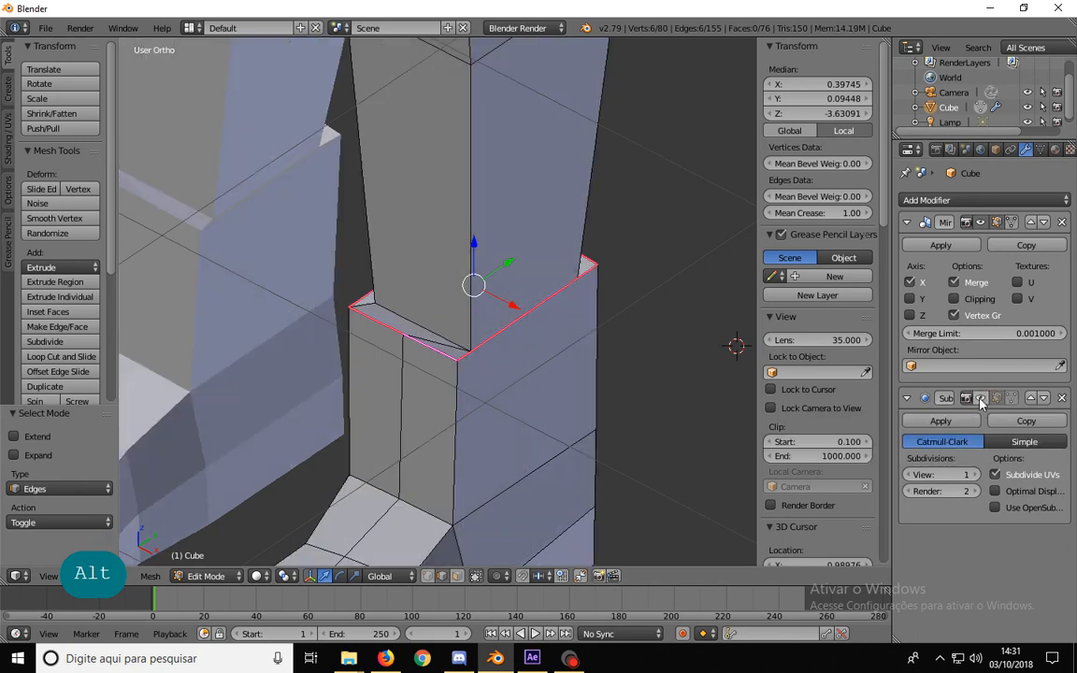
mouse_move(433, 328)
middle_down()
mouse_move(474, 358)
mouse_move(507, 359)
mouse_move(452, 340)
middle_up()
key(space)
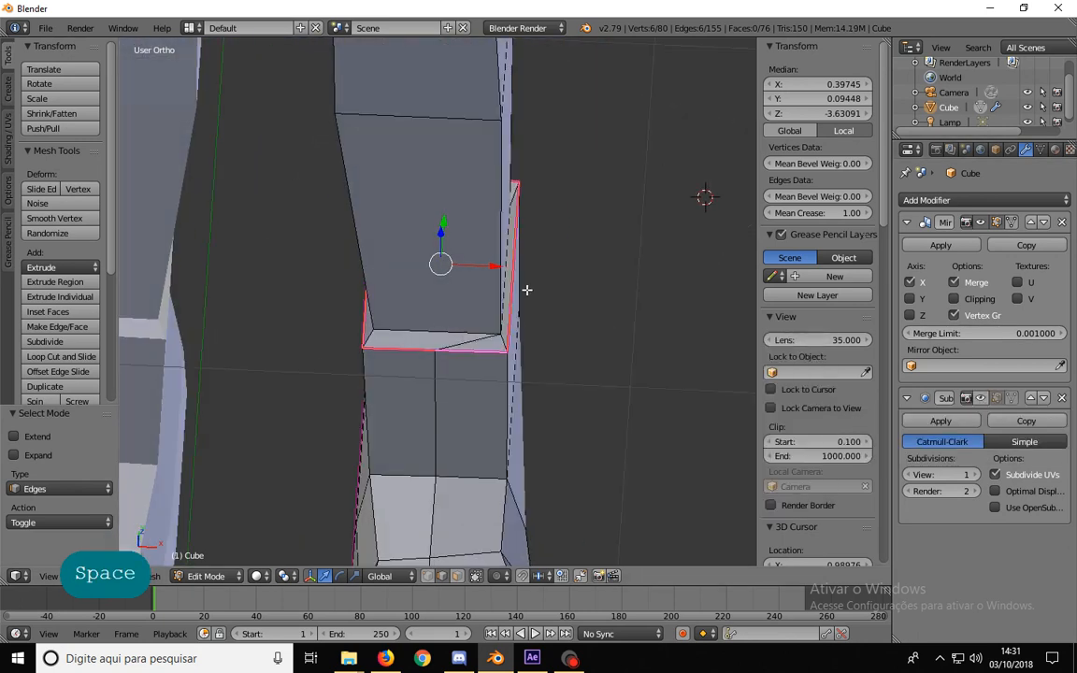
alt+right_click(406, 337)
middle_drag(383, 313, 557, 389)
middle_drag(422, 371, 464, 363)
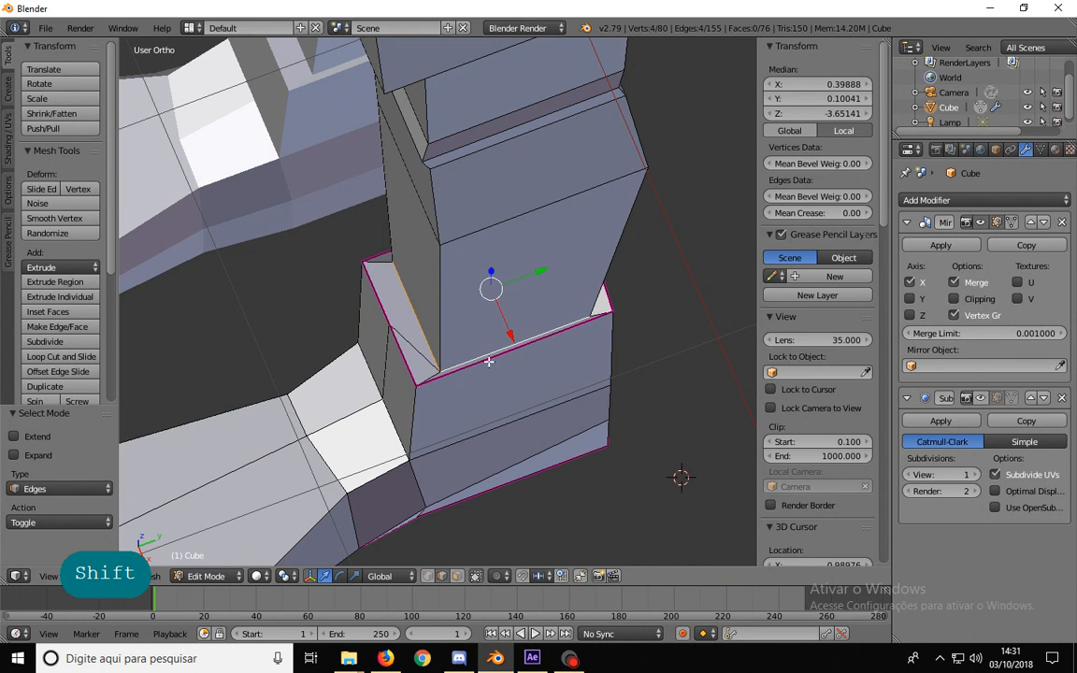
middle_drag(487, 360, 423, 351)
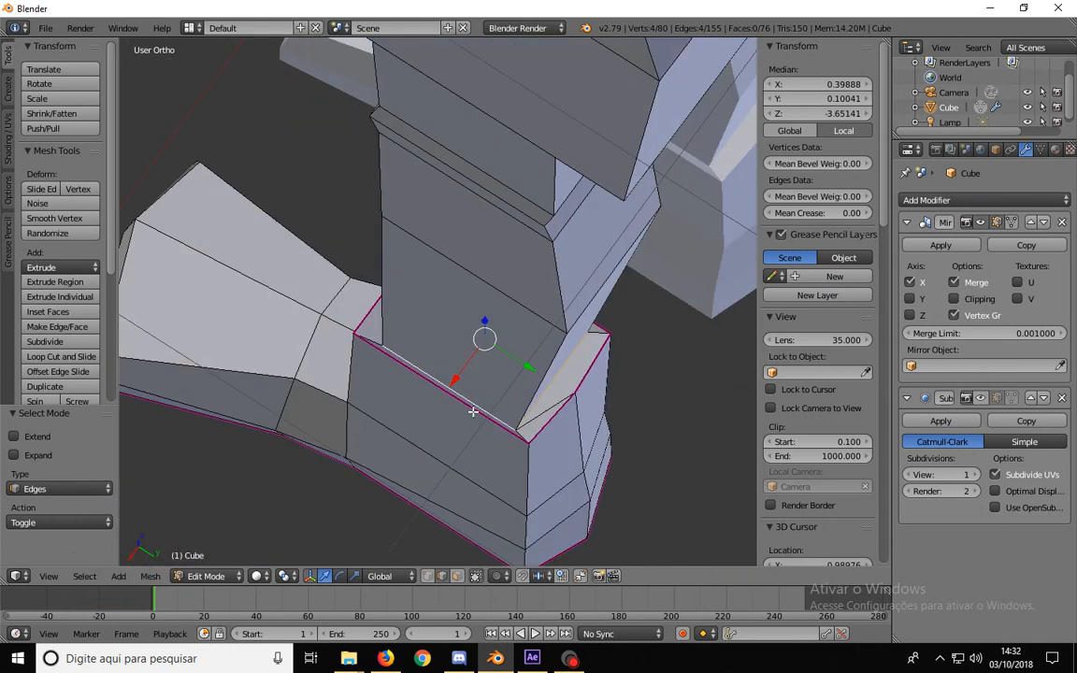
middle_drag(432, 391, 475, 334)
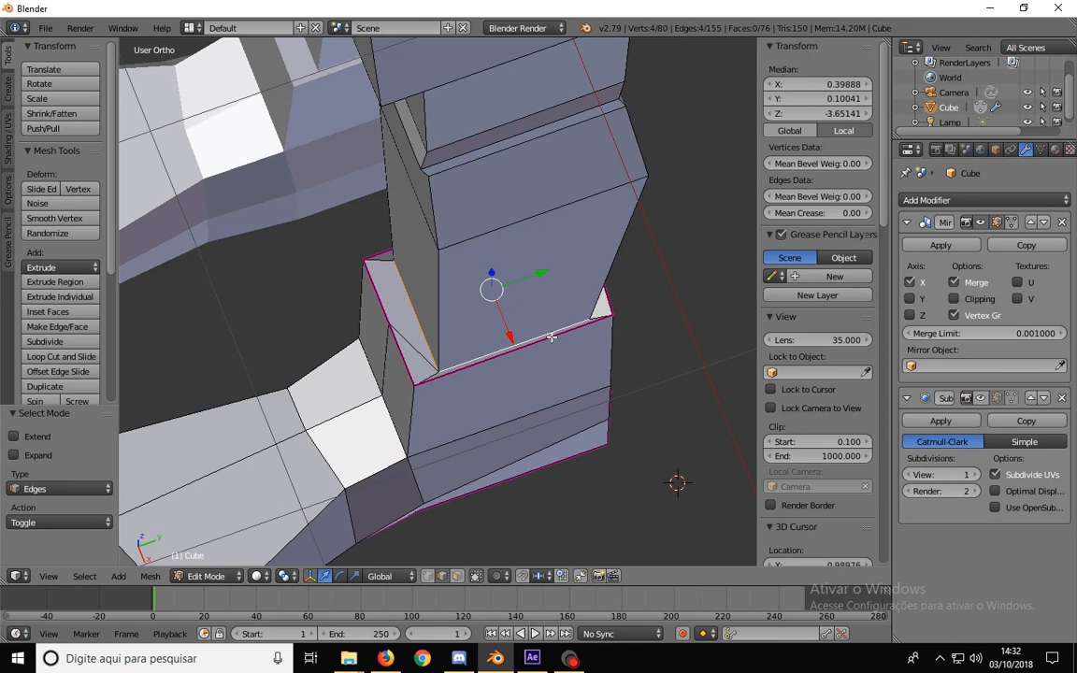
middle_drag(482, 378, 473, 328)
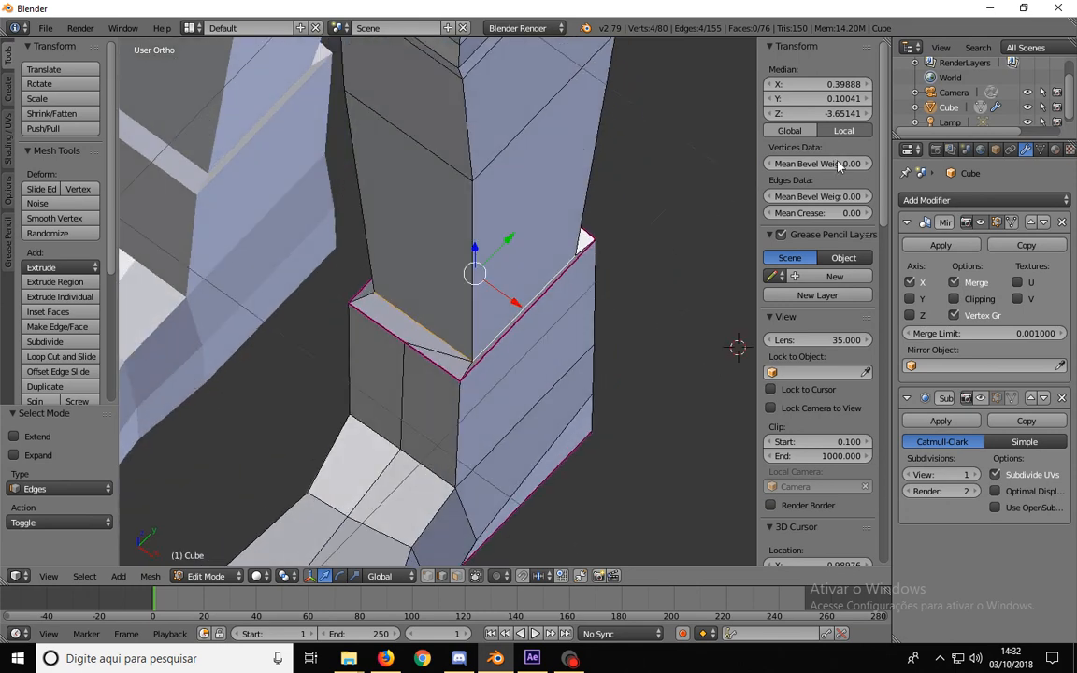
drag(812, 214, 878, 214)
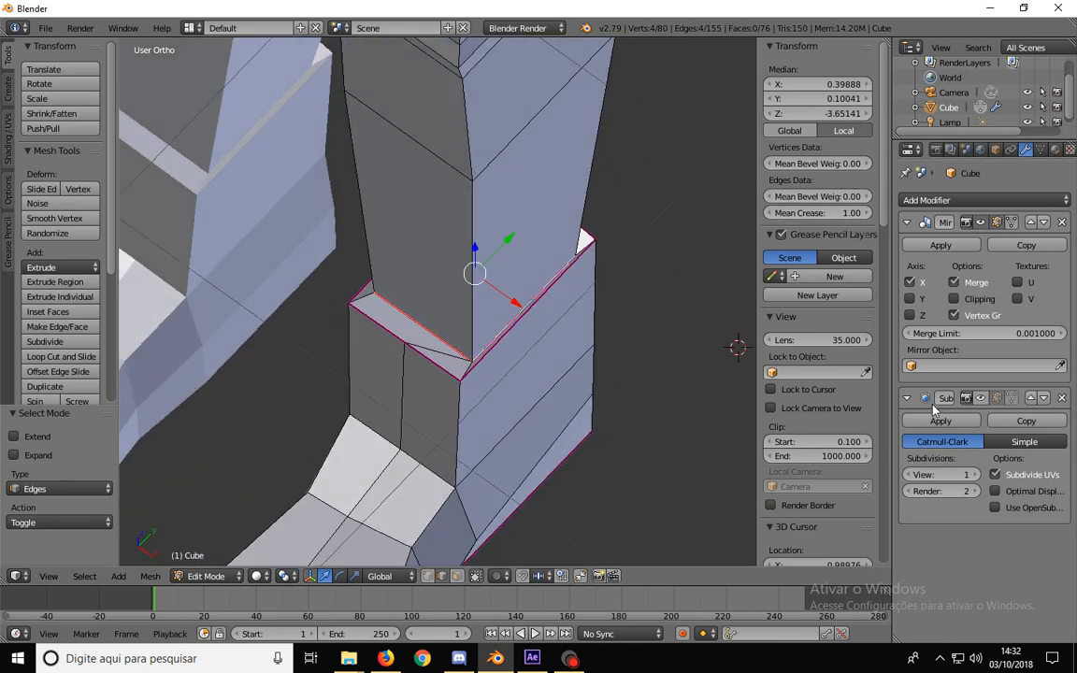
click(980, 399)
middle_drag(531, 372, 622, 265)
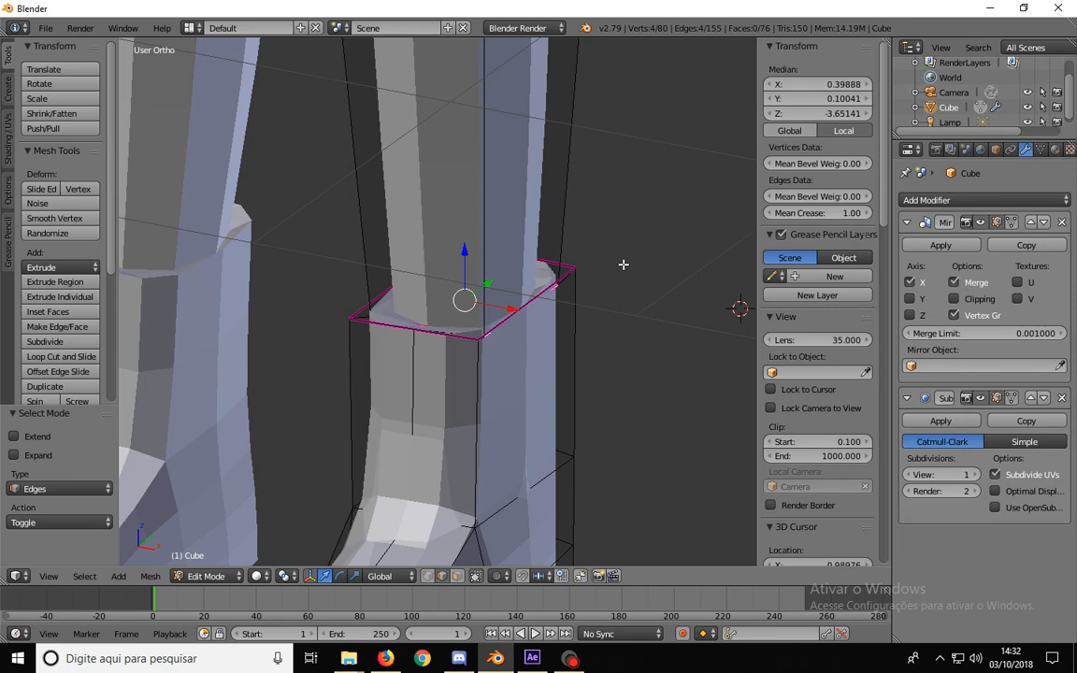
mouse_move(836, 214)
mouse_down()
mouse_move(766, 214)
mouse_move(846, 214)
mouse_up()
- Select the bottom hem edge loop of the clothing above the legs and set its mean crease to 1.00
middle_drag(465, 342, 503, 332)
shift+middle_drag(501, 188, 511, 425)
shift+middle_drag(449, 178, 494, 349)
scroll(463, 360, up, 2)
alt+right_click(465, 351)
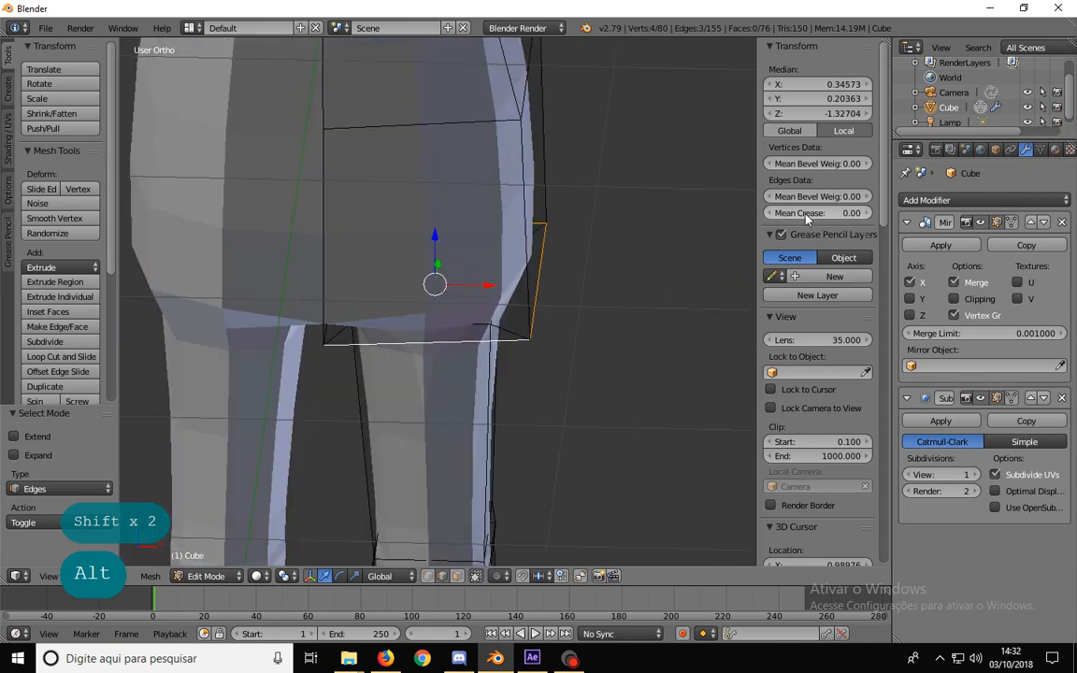
drag(804, 213, 871, 213)
- Select the edge loop at the top of the leg beneath the hem and set its mean crease to 1.00
middle_drag(402, 407, 419, 207)
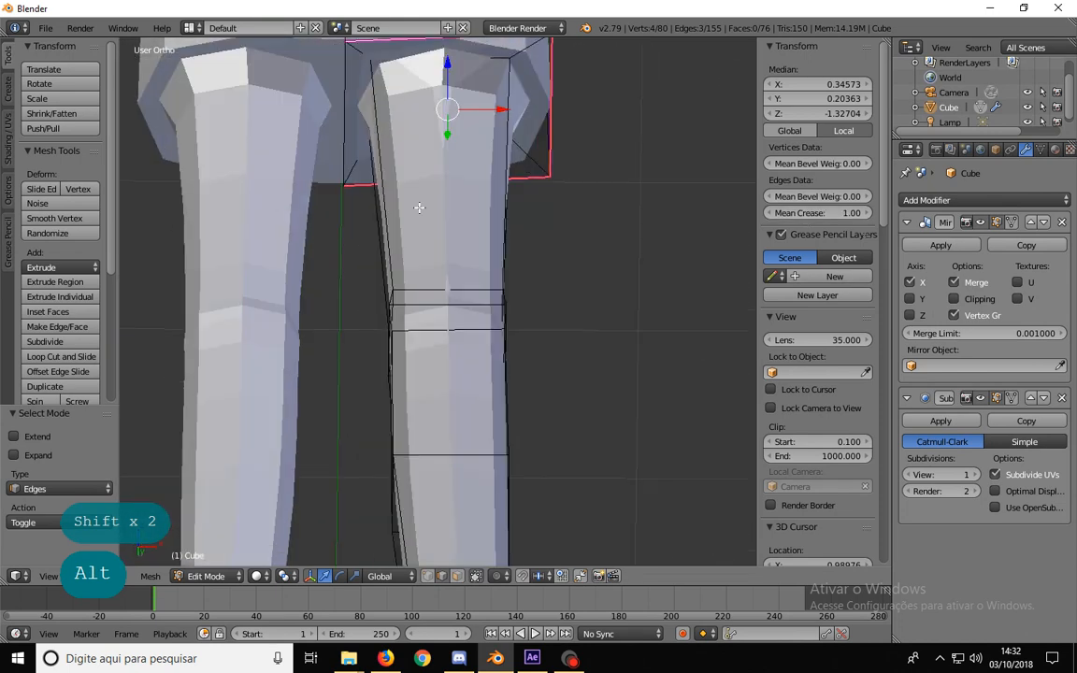
alt+right_click(393, 65)
middle_drag(510, 74, 441, 99)
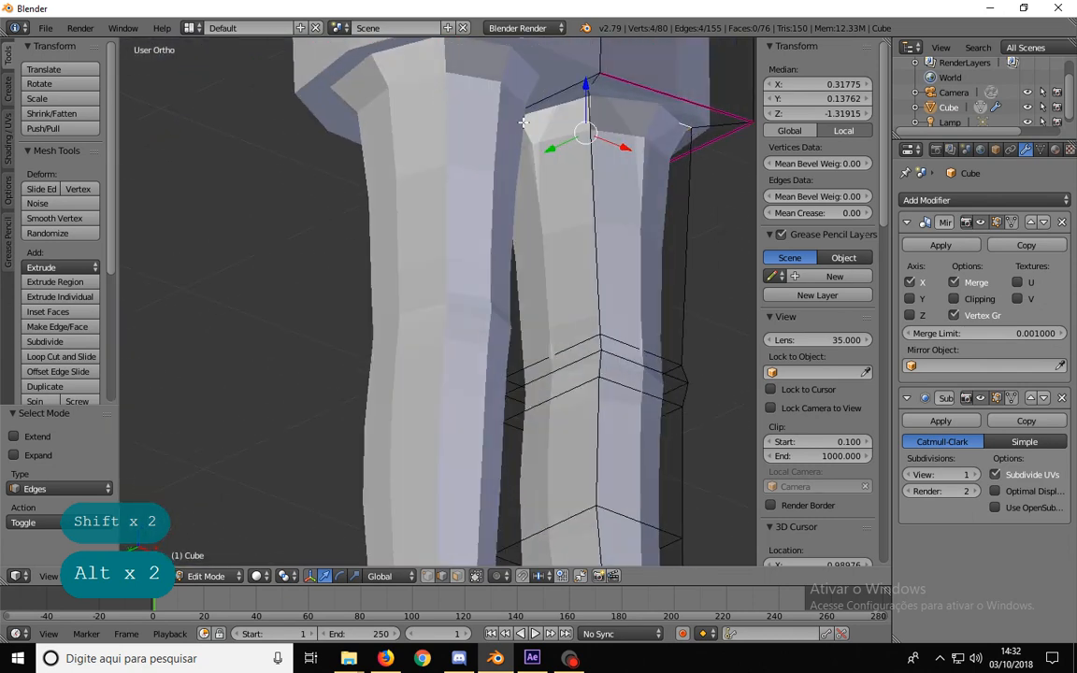
middle_drag(591, 162, 522, 170)
click(981, 398)
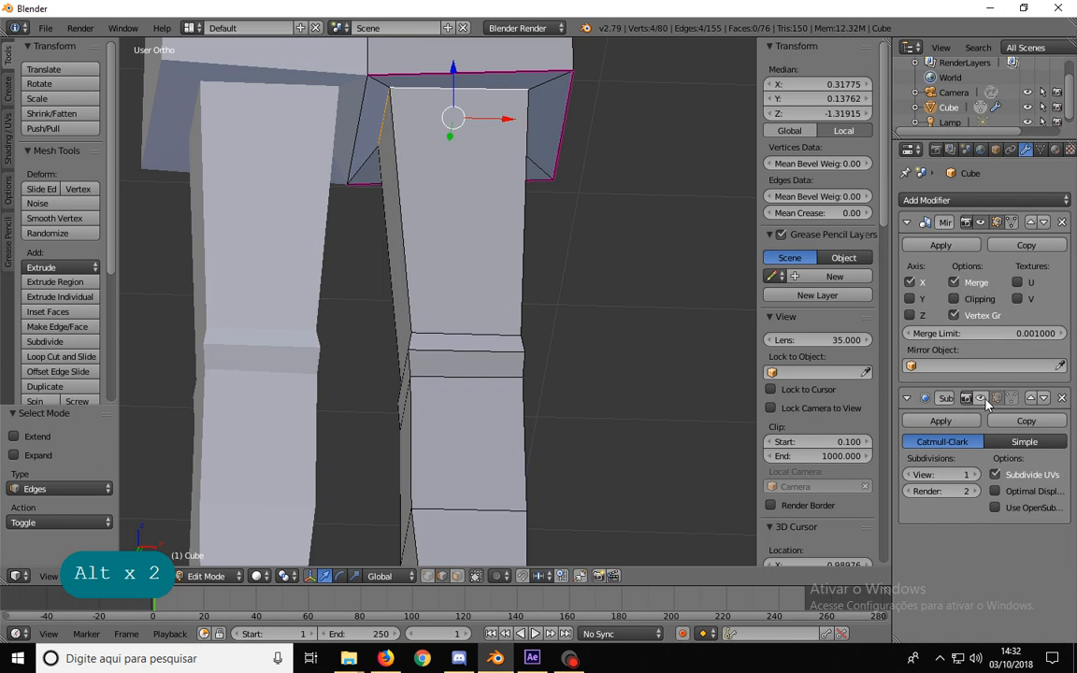
click(984, 400)
drag(803, 213, 875, 213)
middle_drag(564, 207, 436, 230)
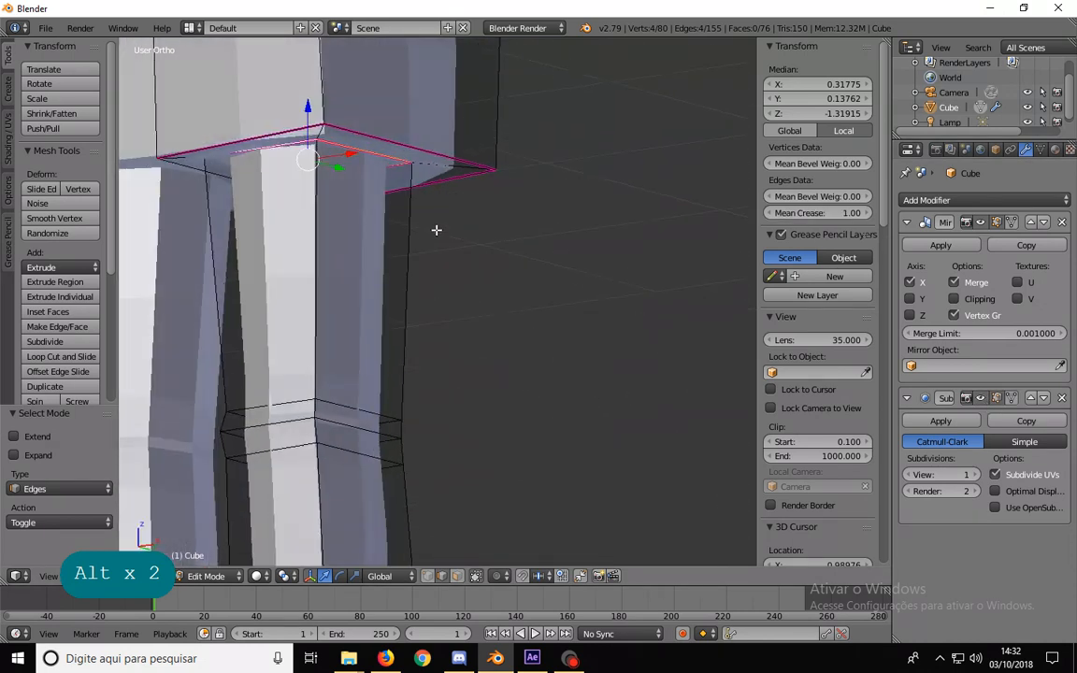
- In the right view, raise the leg's top edge loop about 0.02 in Z
key(KP_3)
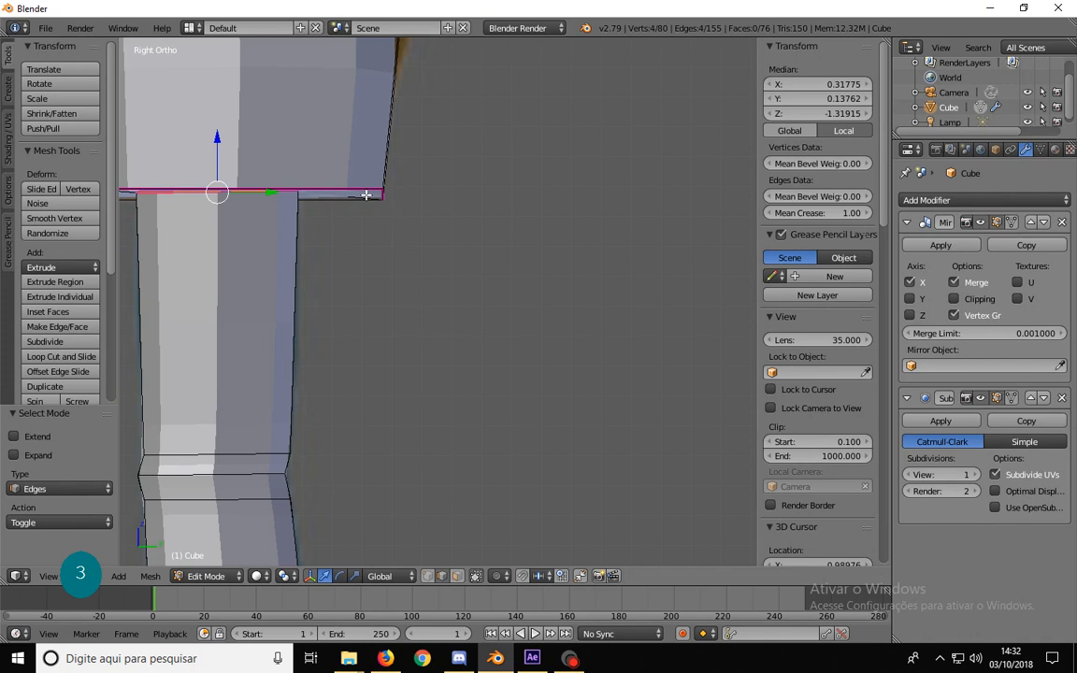
key(g)
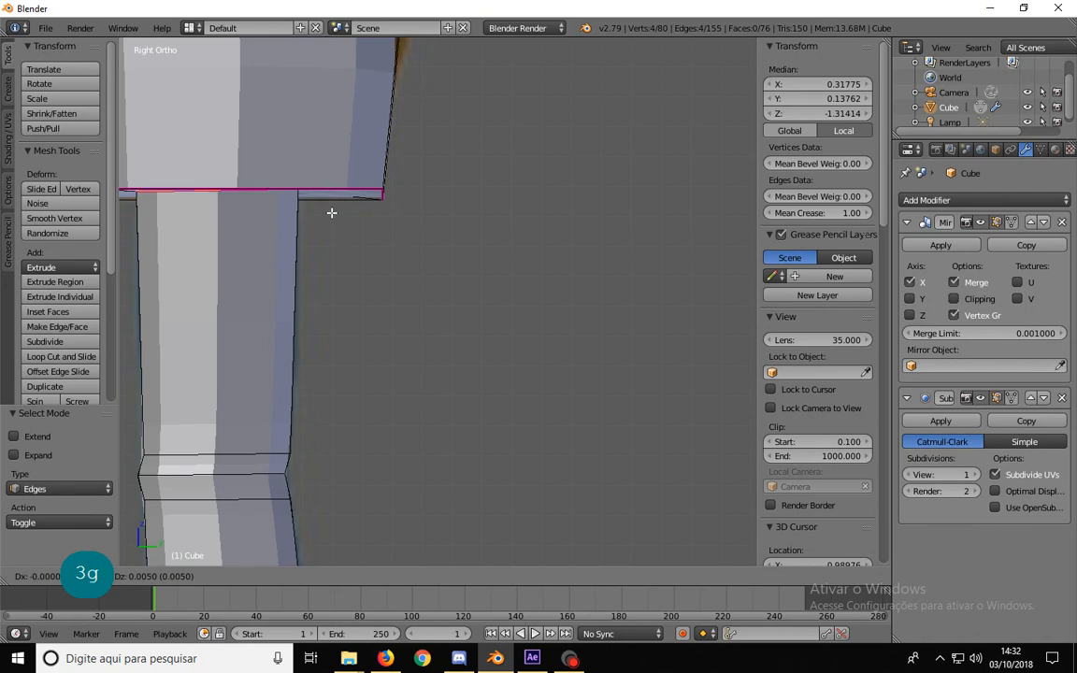
click(334, 209)
scroll(328, 286, down, 3)
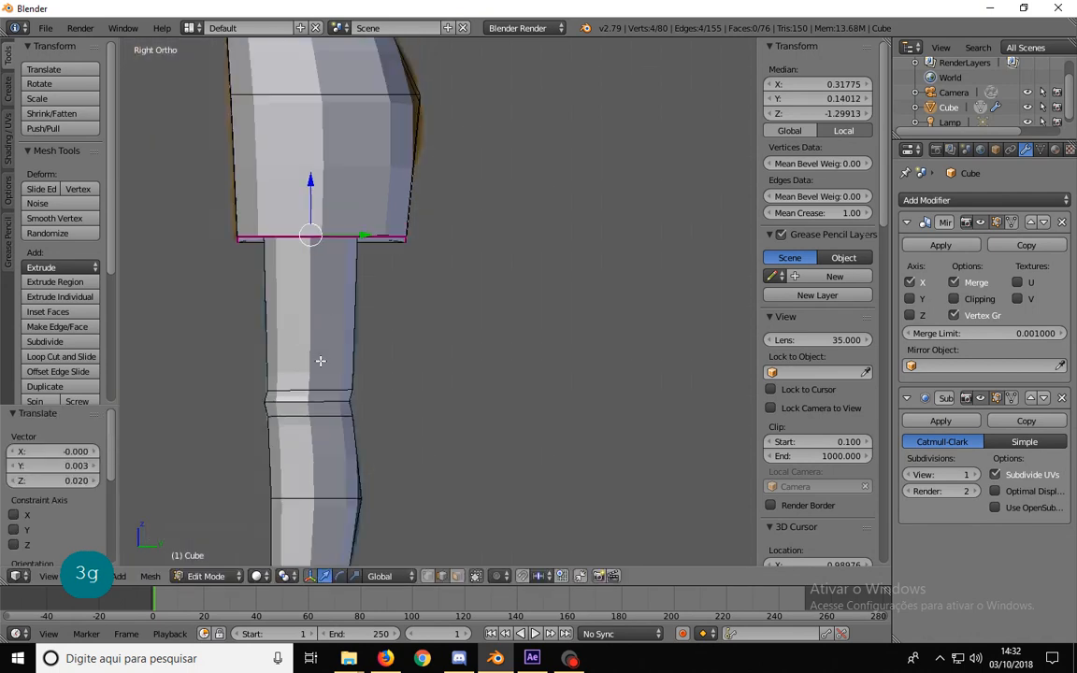
shift+middle_drag(323, 358, 353, 221)
- In the front view, box-select the inner knee geometry through the mesh and move it slightly towards the other leg
key(a)
middle_drag(397, 380, 547, 381)
key(KP_1)
shift+middle_drag(489, 335, 499, 326)
shift+middle_drag(464, 261, 509, 356)
scroll(509, 354, up, 1)
key(a)
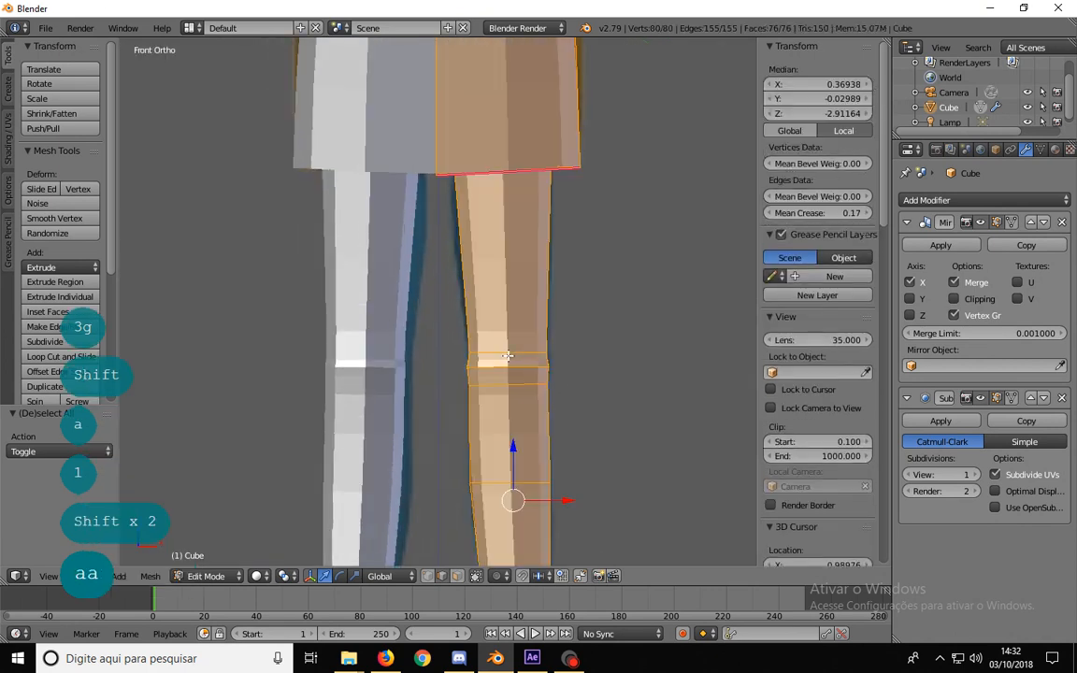
key(a)
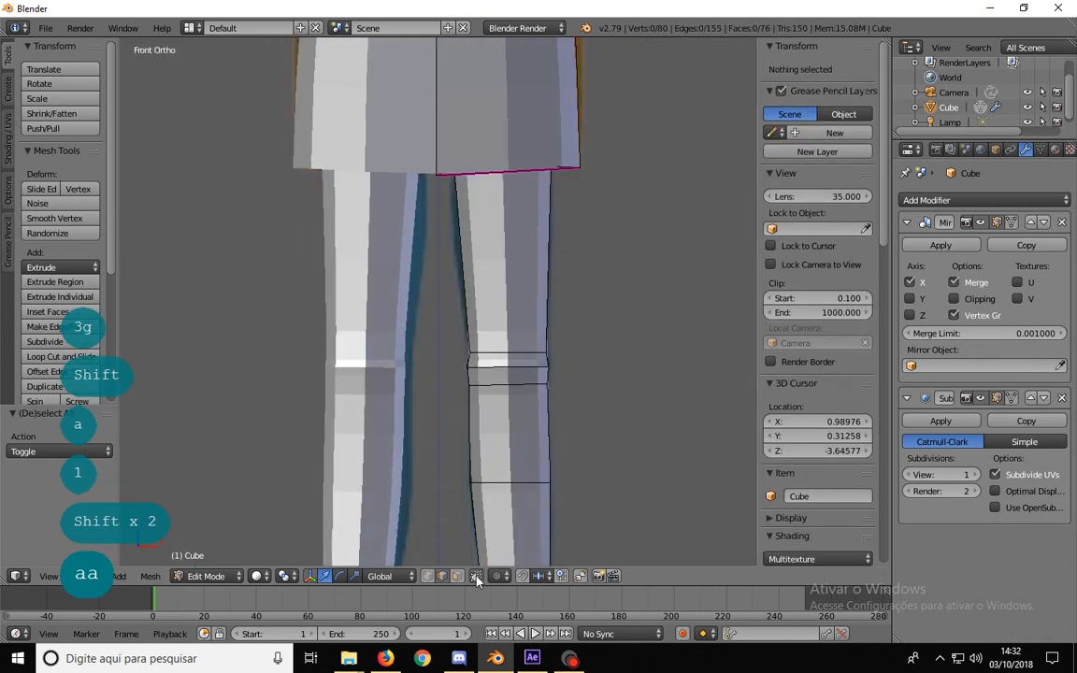
key(b)
drag(453, 341, 480, 392)
key(g)
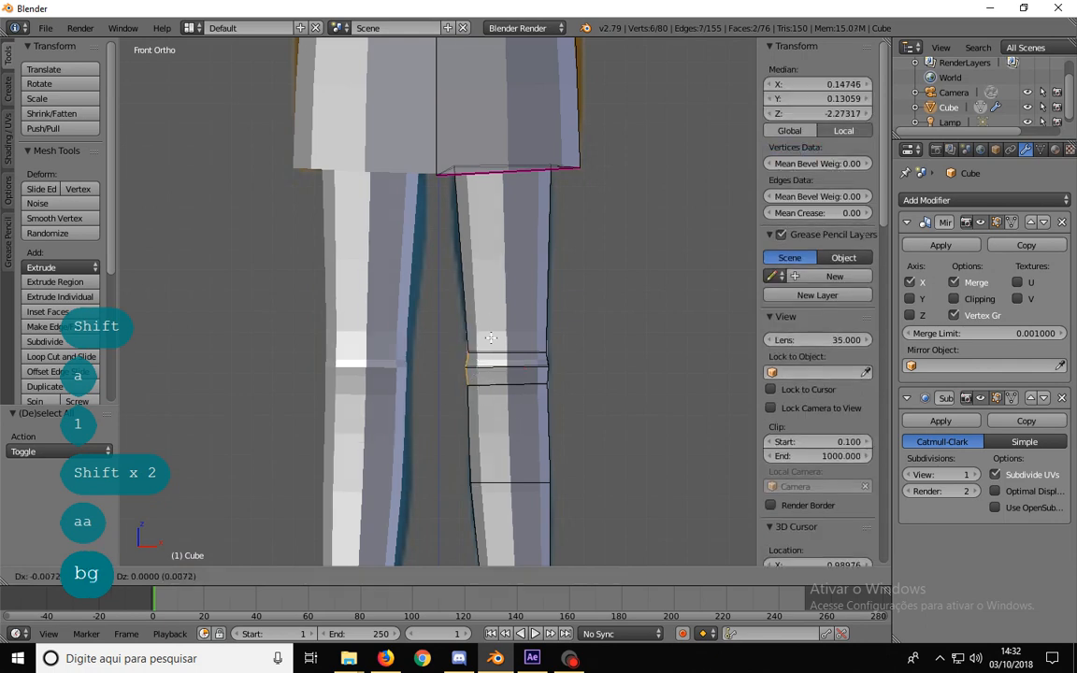
click(490, 338)
- Box-select the outer knee geometry and move it slightly outward to match the reference
key(a)
key(b)
drag(566, 404, 534, 349)
key(g)
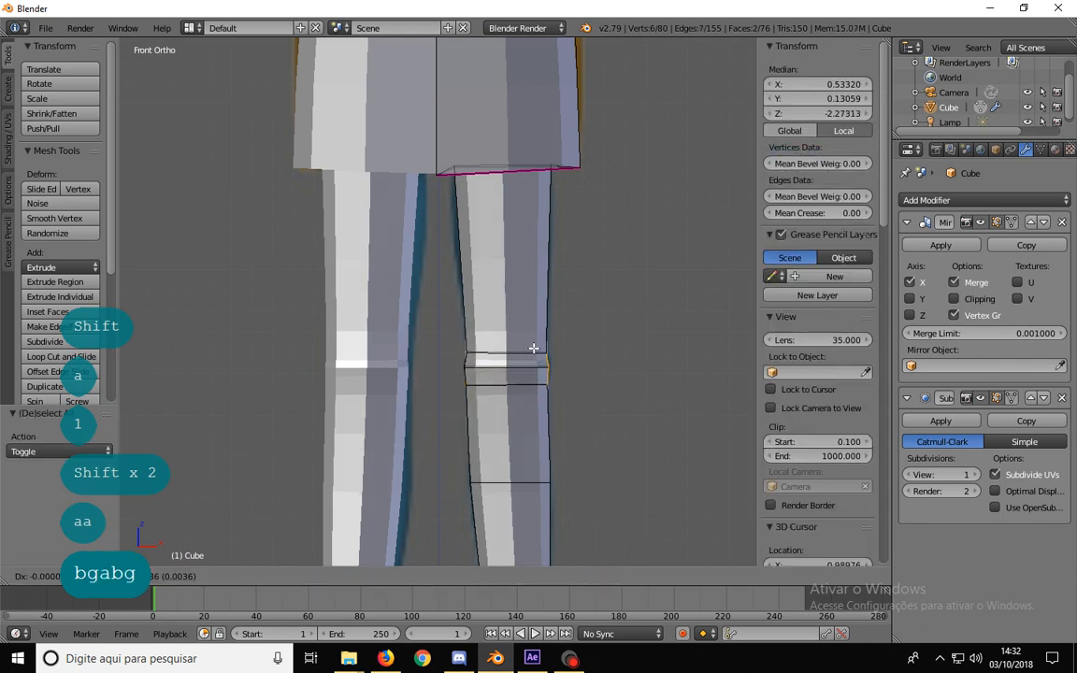
click(534, 346)
- Box-select the inner vertices at the top of the leg and move them about 0.03 towards the other leg
key(a)
key(b)
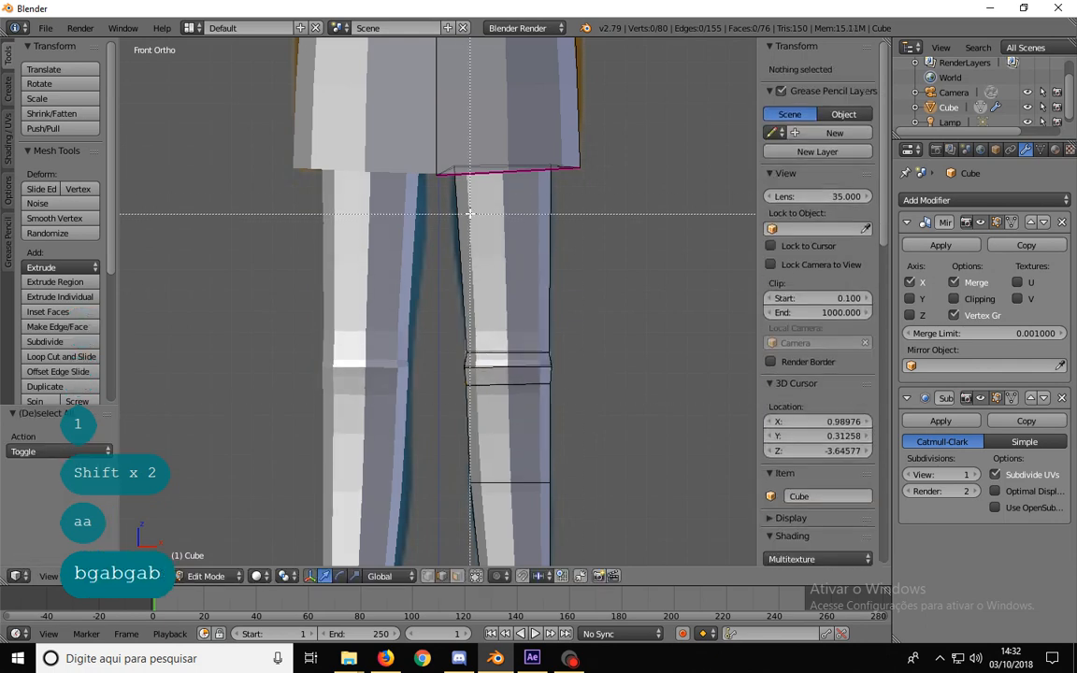
drag(469, 213, 463, 150)
key(g)
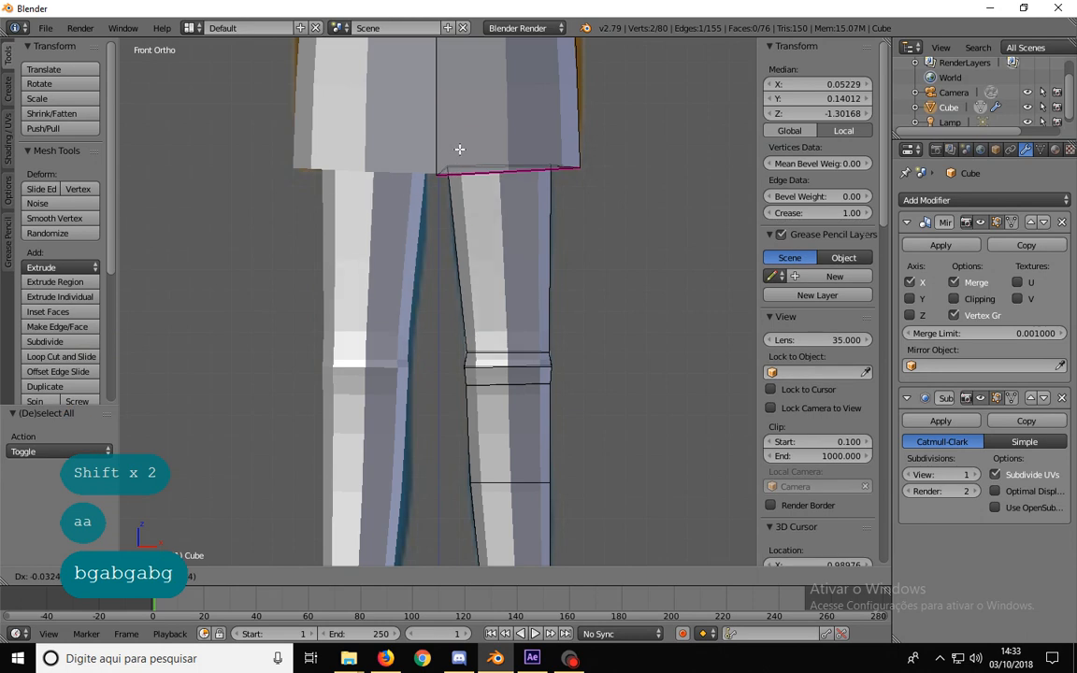
click(458, 149)
- Move the outer vertices at the top of the leg outward by 0.011 in X to match the reference
key(a)
drag(552, 164, 552, 164)
key(g)
click(551, 164)
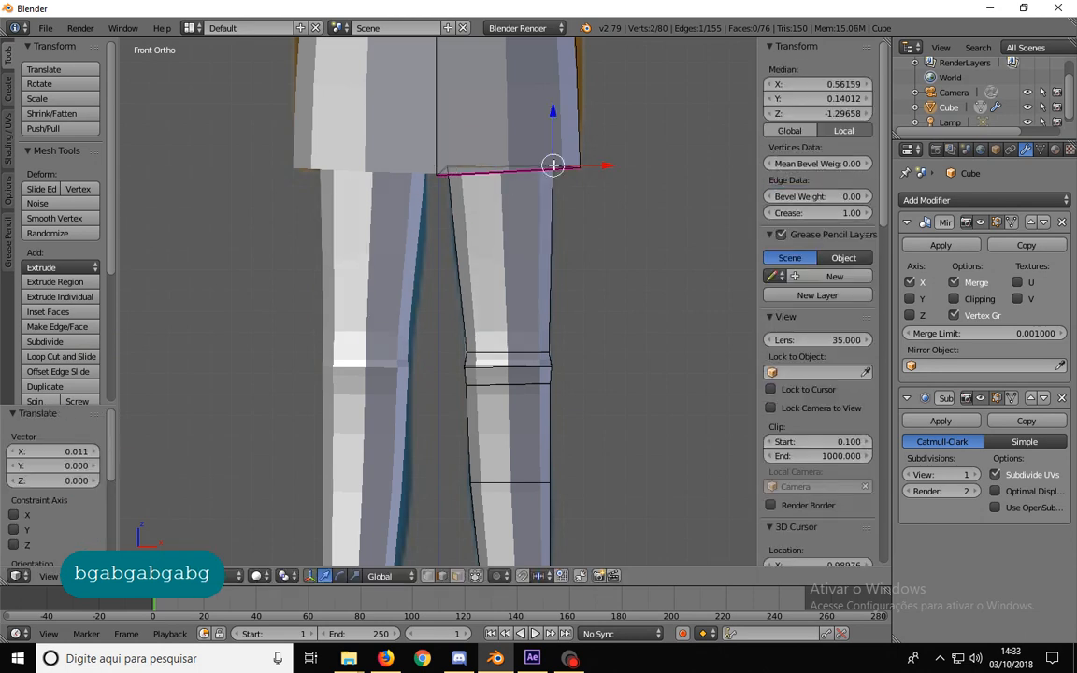
key(a)
- In the right view, box-select the rear vertices of the calf and move them slightly backward
shift+middle_drag(465, 307, 474, 195)
shift+middle_drag(577, 459, 576, 288)
key(KP_3)
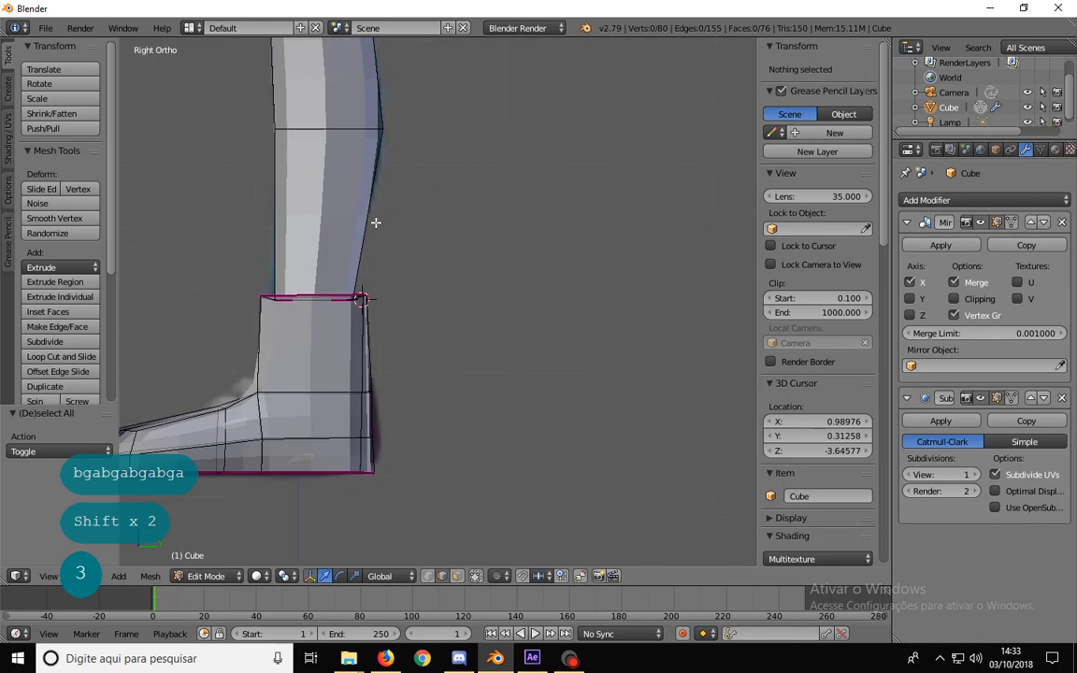
shift+middle_drag(376, 222, 434, 378)
key(b)
drag(463, 325, 421, 268)
key(g)
click(426, 269)
key(a)
- Select the two opposite side vertices above the boot's toe and scale them to 0.865 to narrow the foot
shift+middle_drag(433, 209, 469, 300)
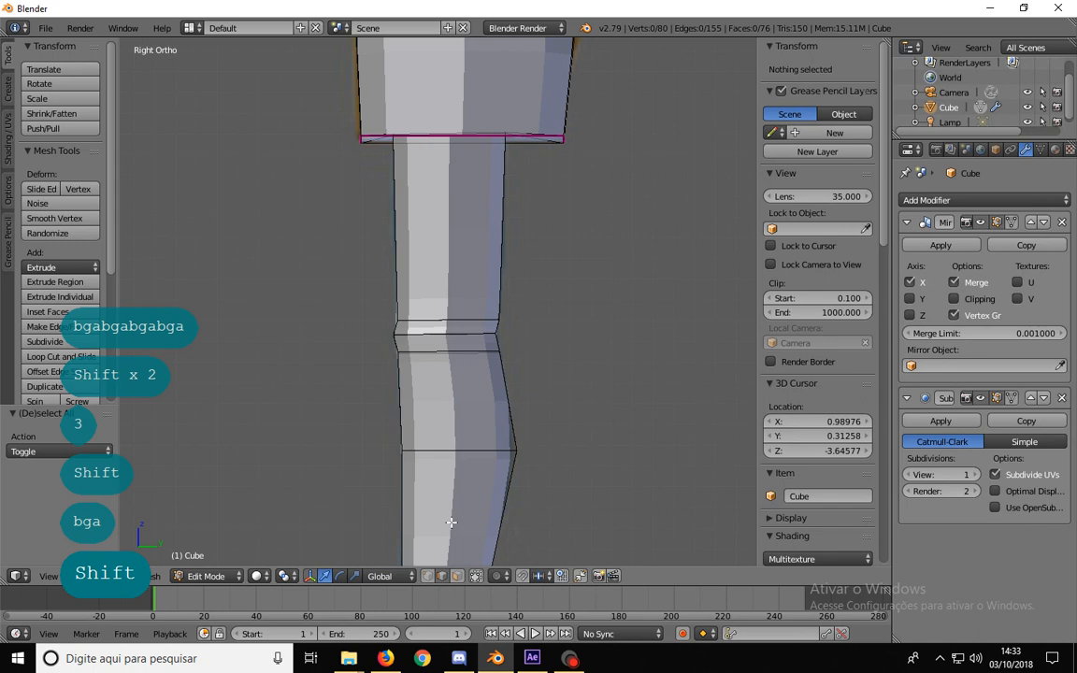
middle_drag(450, 523, 556, 355)
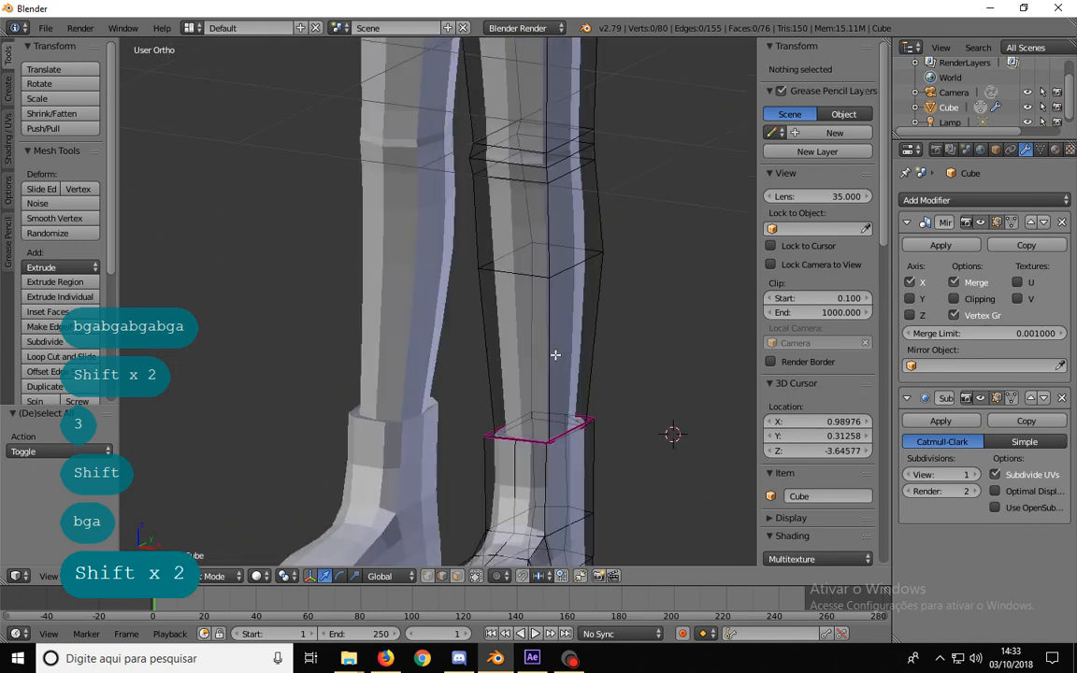
scroll(555, 355, down, 5)
shift+middle_drag(468, 130, 493, 464)
scroll(435, 351, up, 5)
key(ctrl+Tab)
click(432, 434)
right_click(413, 434)
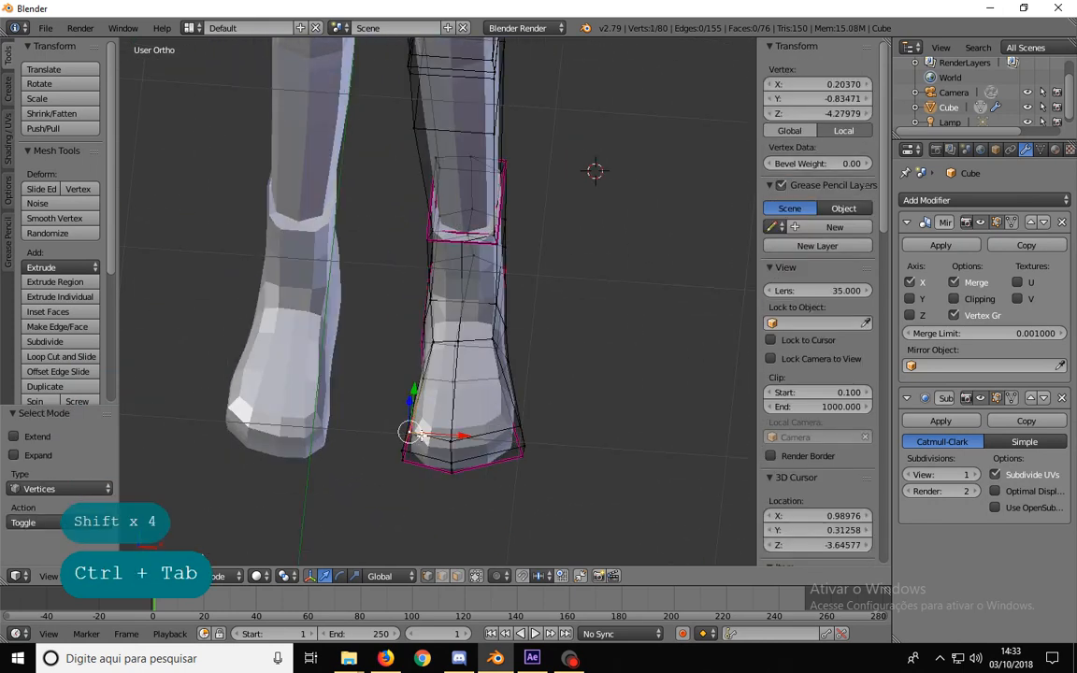
shift+right_click(506, 430)
middle_drag(505, 430, 468, 433)
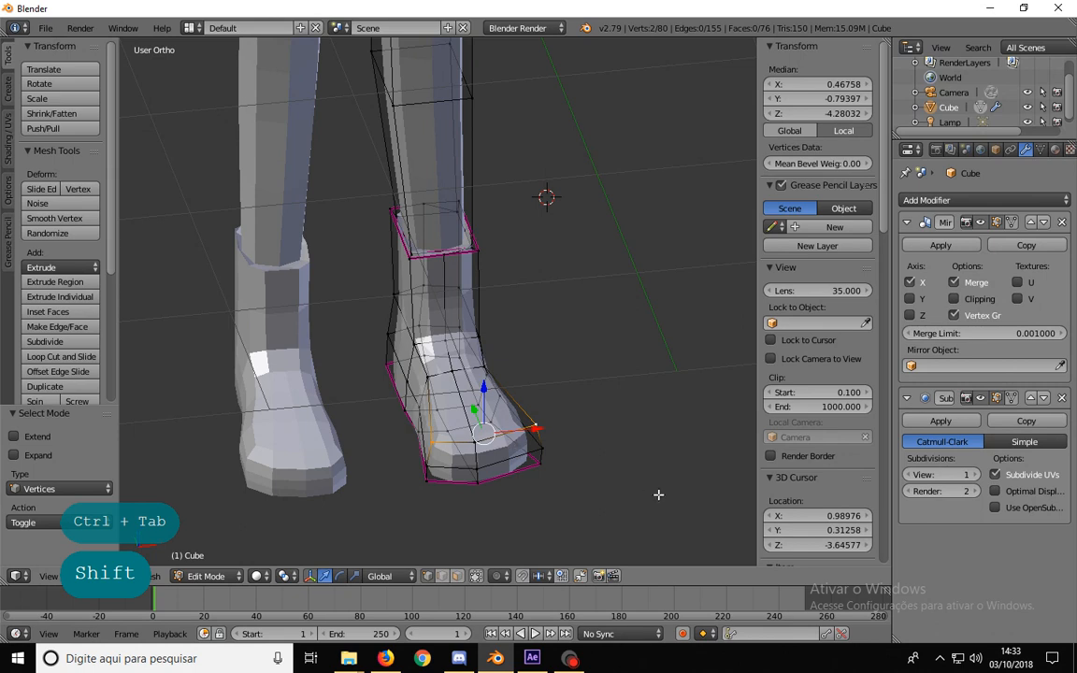
key(s)
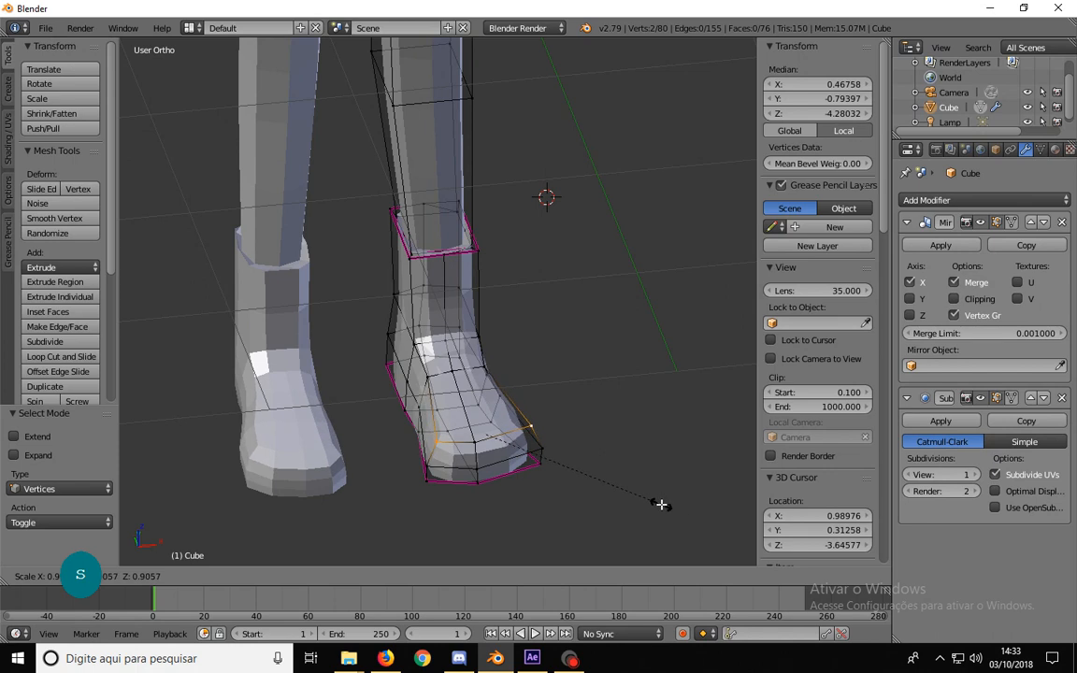
click(651, 503)
- In the front view, box-select the outer side vertices from the waist to the hip and move them outward about 0.04 in X
middle_drag(577, 464, 531, 404)
shift+middle_drag(461, 200, 461, 384)
shift+middle_drag(476, 257, 479, 334)
scroll(478, 334, down, 3)
key(KP_1)
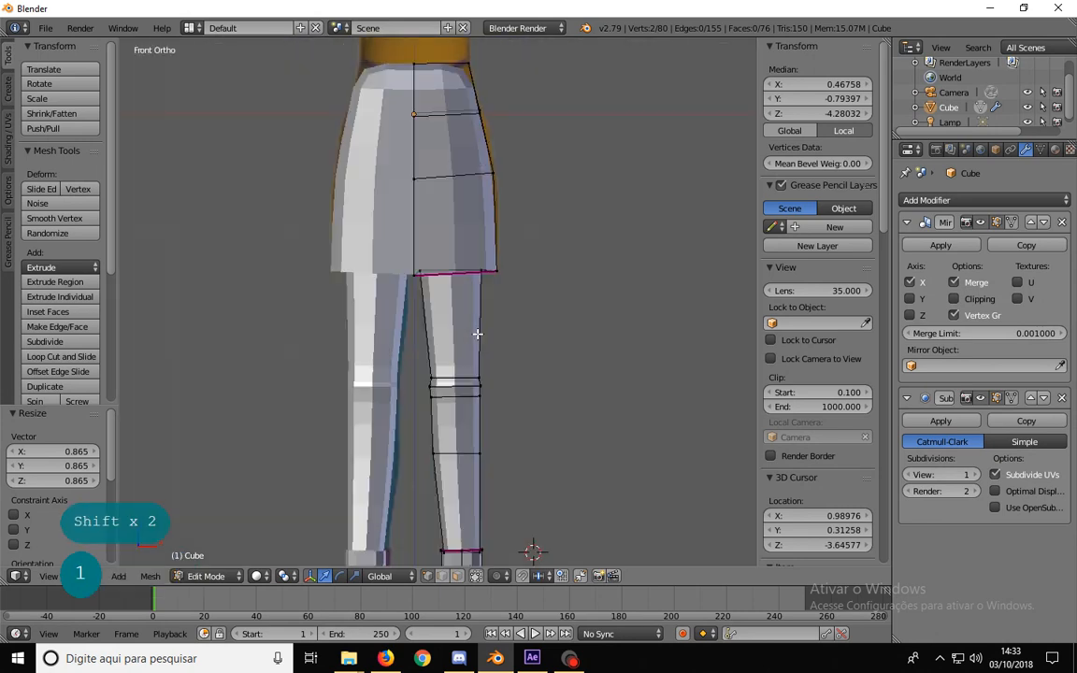
shift+middle_drag(476, 183, 485, 312)
scroll(483, 289, up, 1)
key(a)
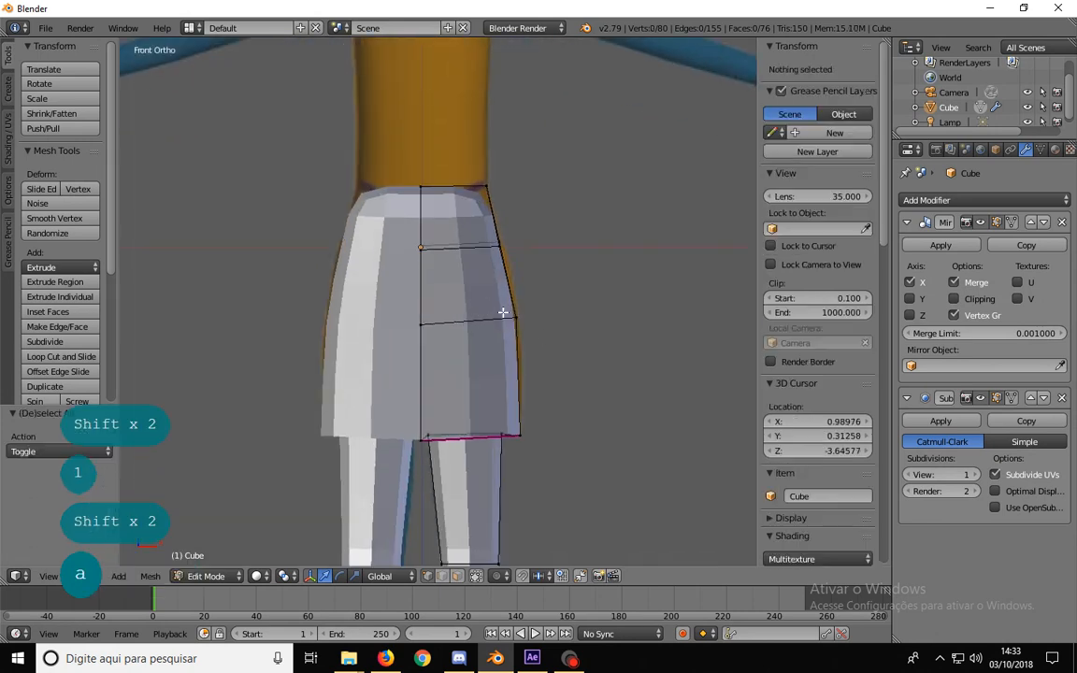
key(b)
drag(546, 351, 459, 146)
key(g)
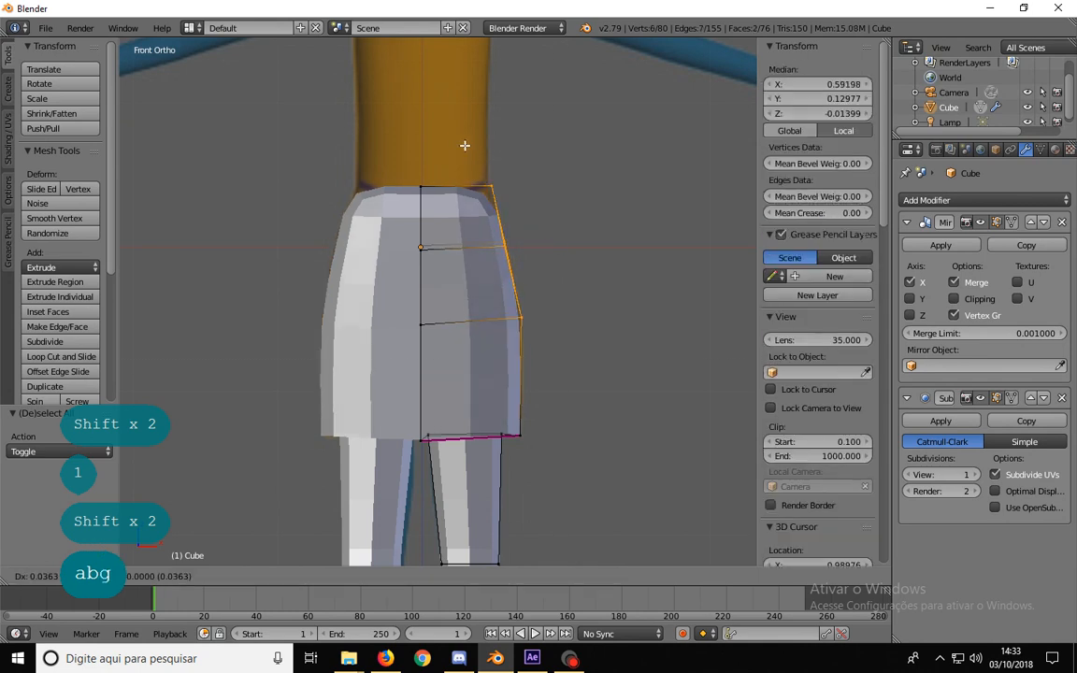
click(465, 146)
- Box-select the widest outer hip vertices and move them outward by 0.026 in X
key(a)
key(b)
drag(533, 339, 512, 301)
key(g)
click(523, 314)
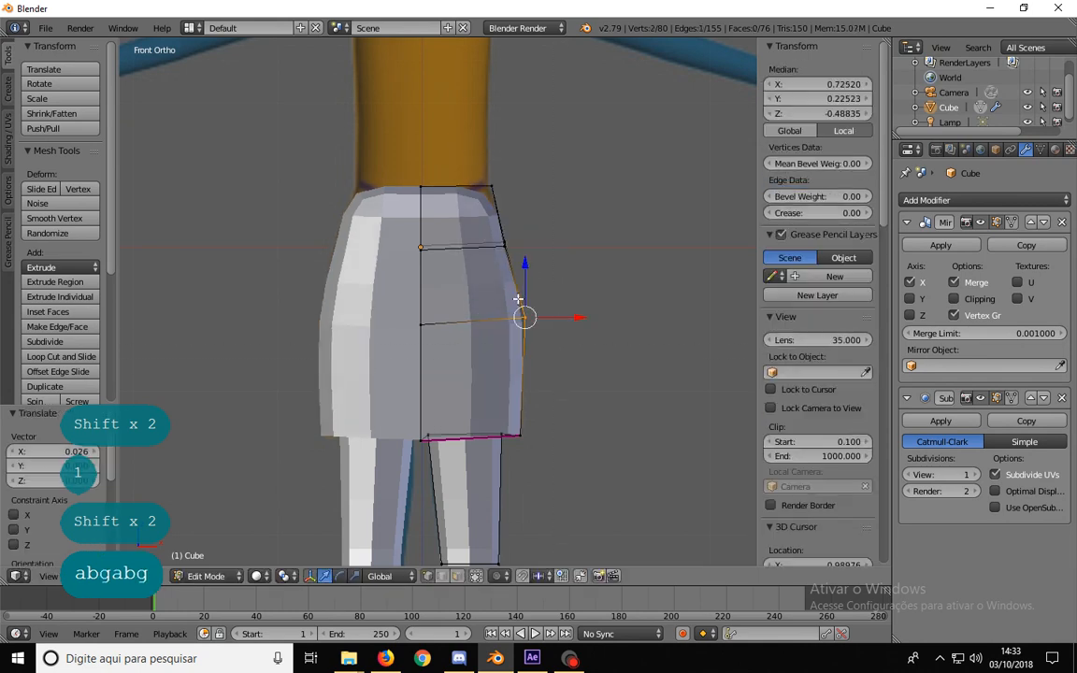
- Box-select the outer vertices at the garment's hem and move them slightly outward to line up with the hip
key(a)
key(b)
drag(552, 448, 458, 385)
key(g)
click(460, 383)
key(a)
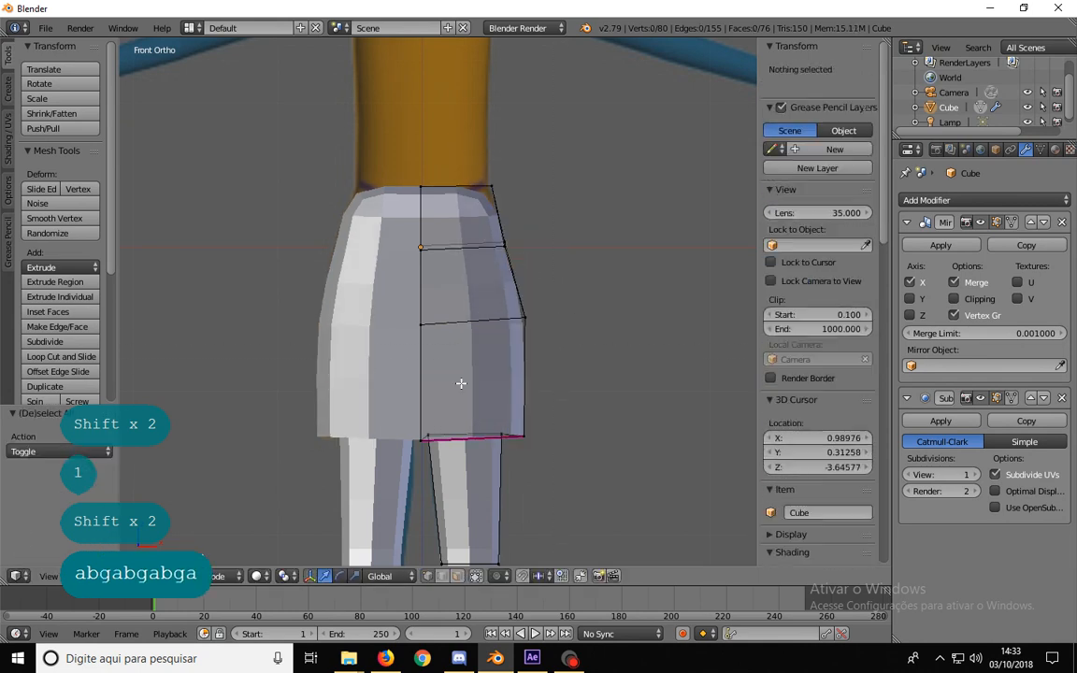
- Check the mesh against the front reference in wireframe, and select the top face at the waist in face mode
key(z)
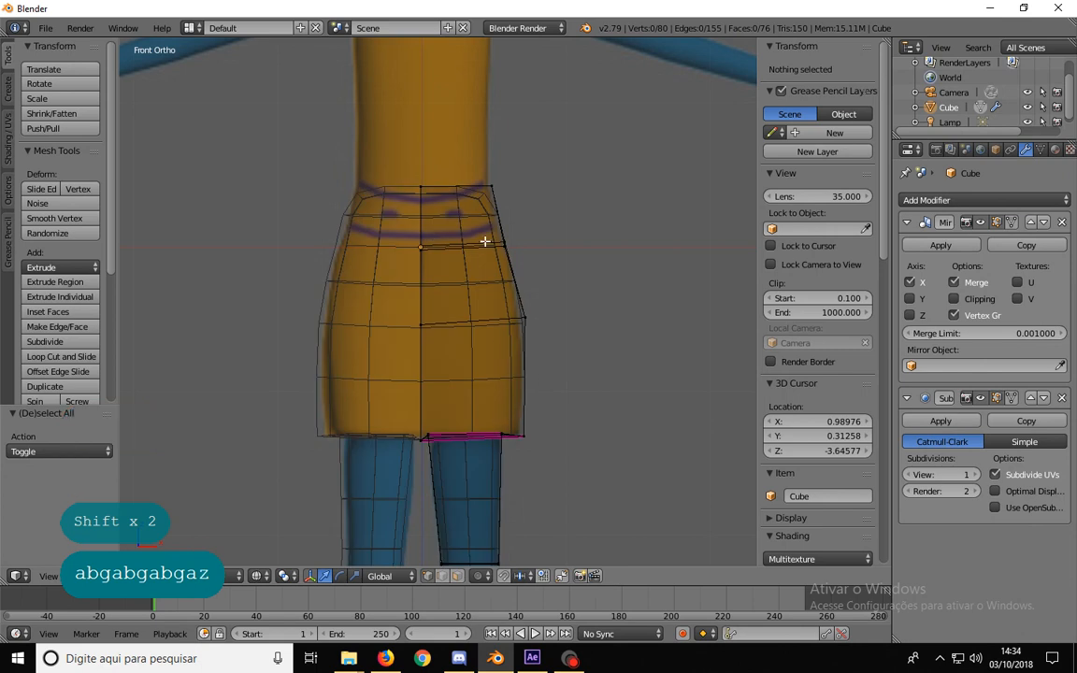
shift+middle_drag(471, 155, 458, 421)
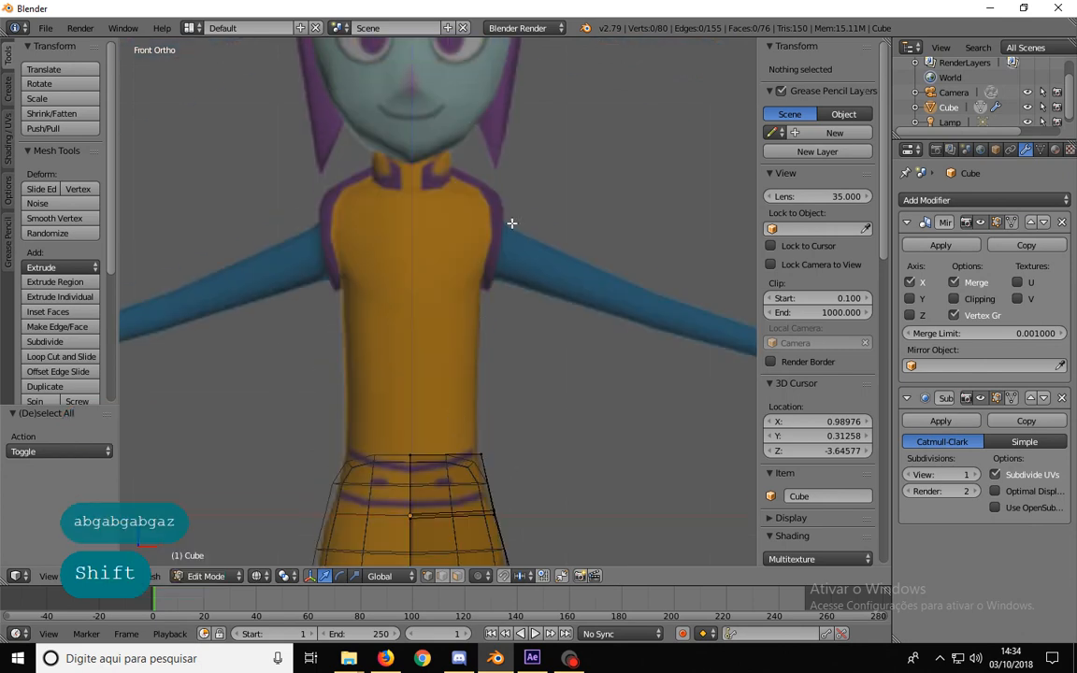
key(ctrl+Tab)
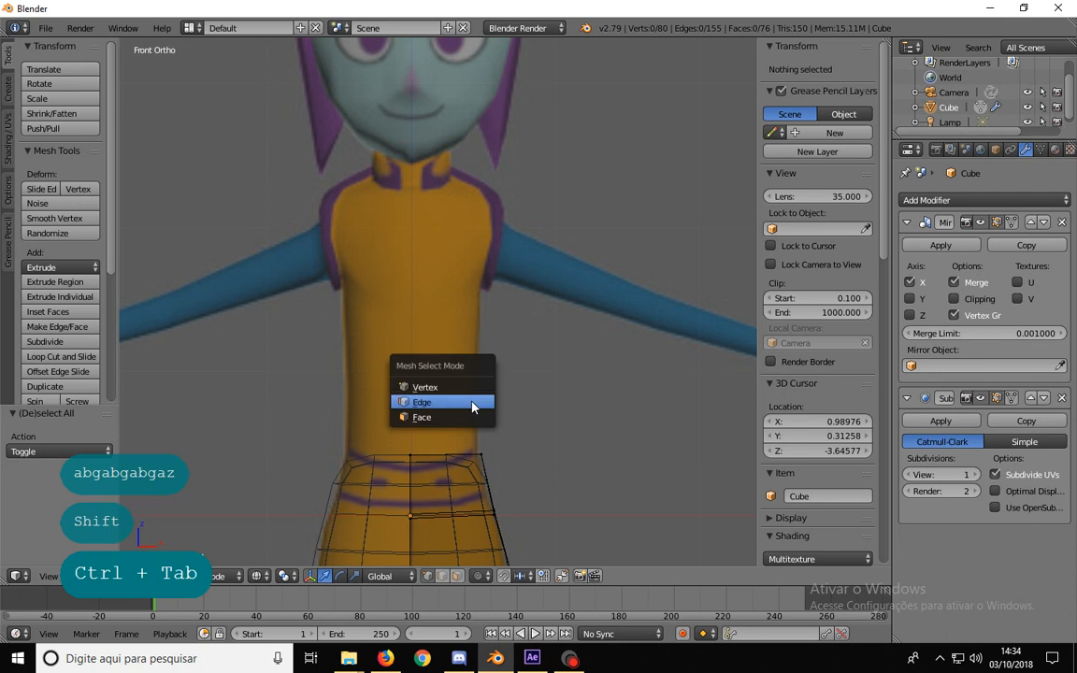
click(460, 415)
key(z)
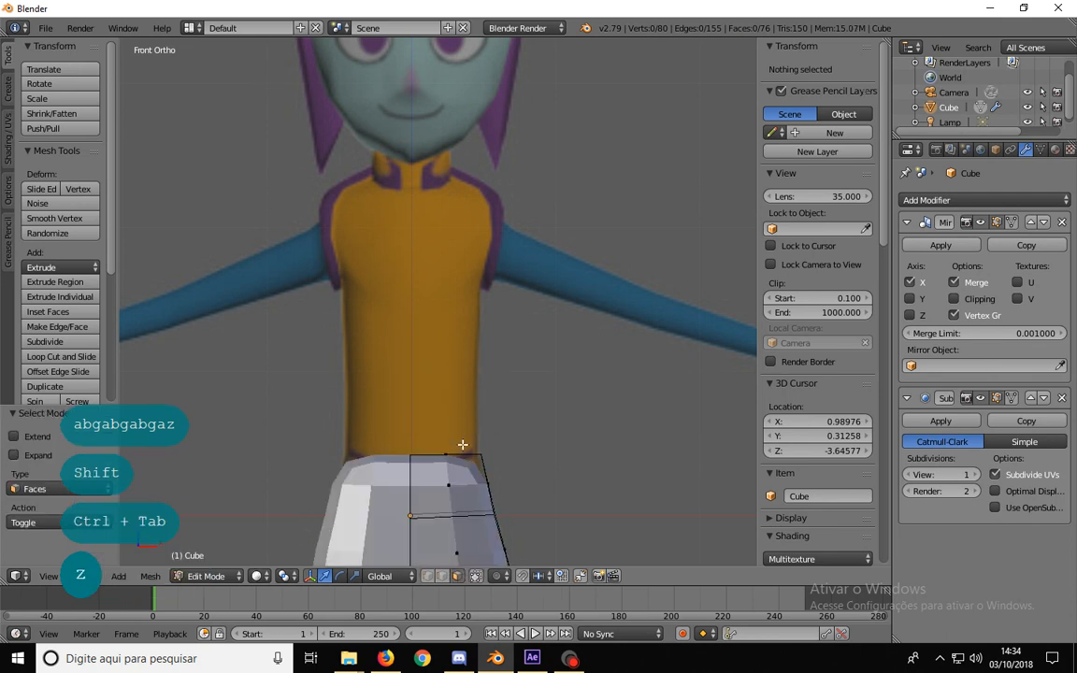
middle_drag(461, 447, 447, 500)
right_click(455, 432)
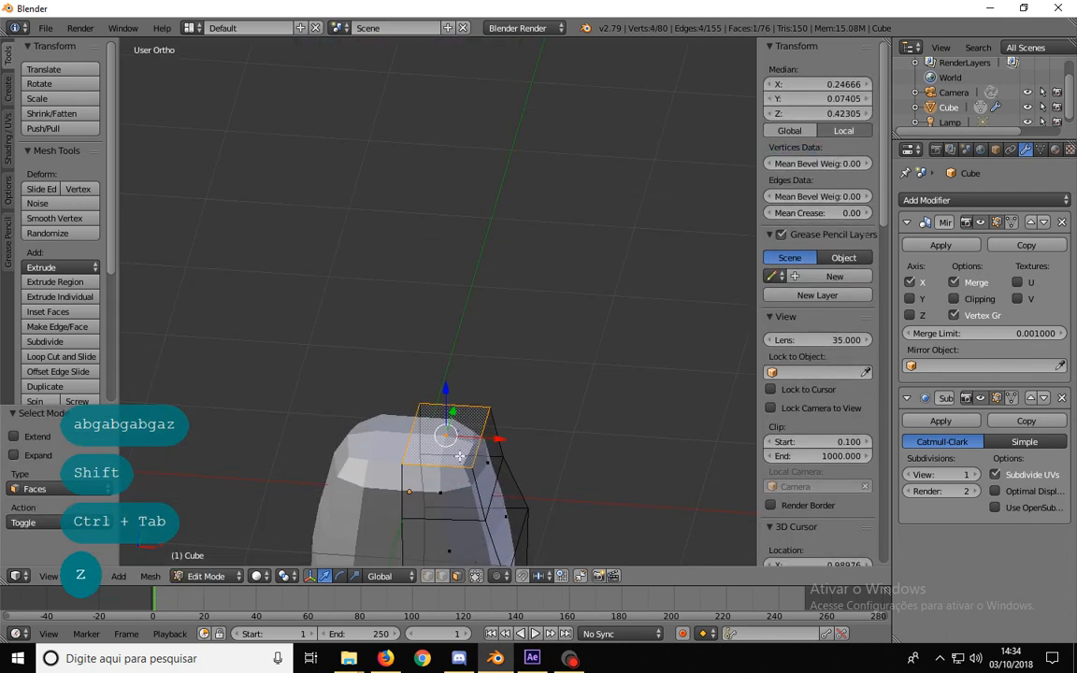
key(KP_1)
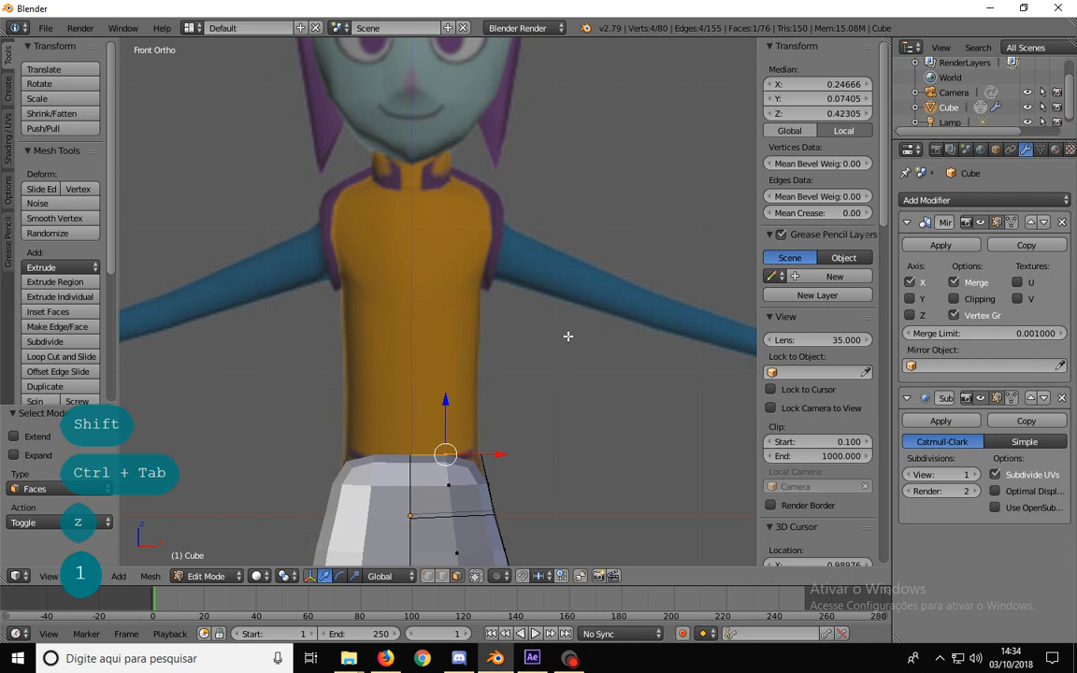
shift+middle_drag(494, 418, 514, 344)
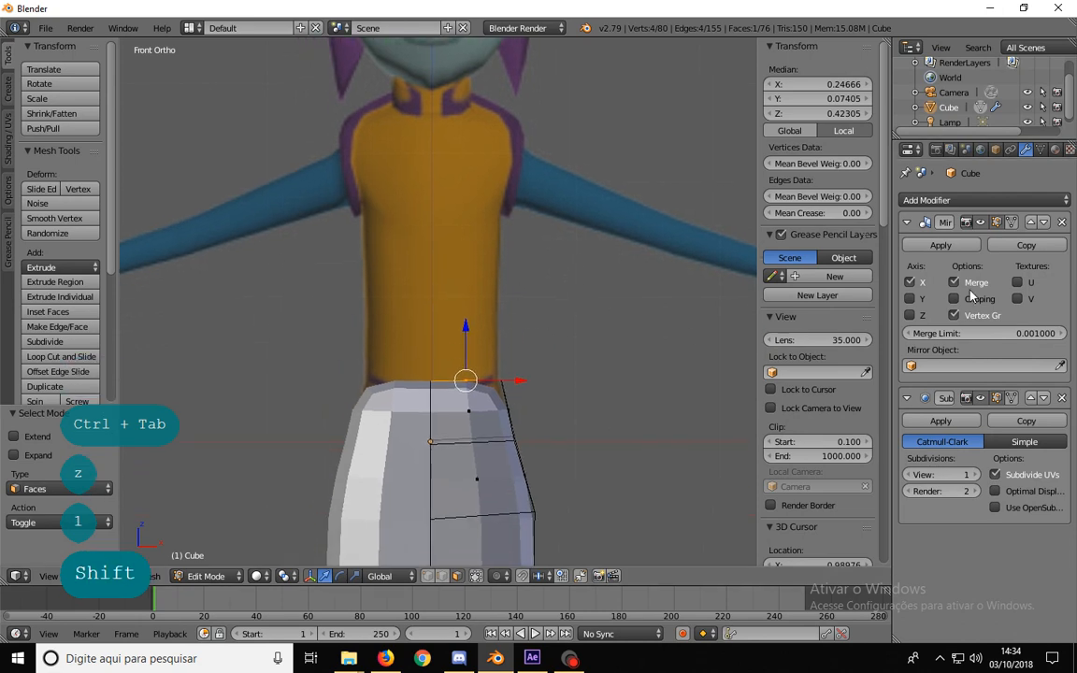
- Try to extrude the waist's top face up 1.572 to the chest and inspect the faces along the mirror seam
key(e)
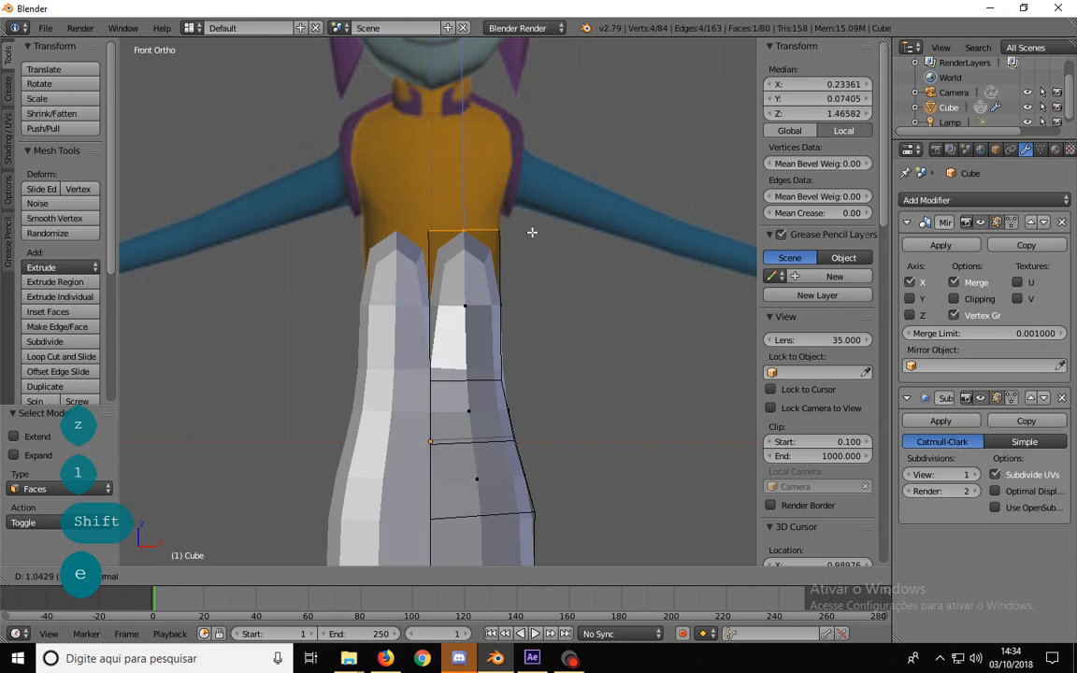
click(533, 164)
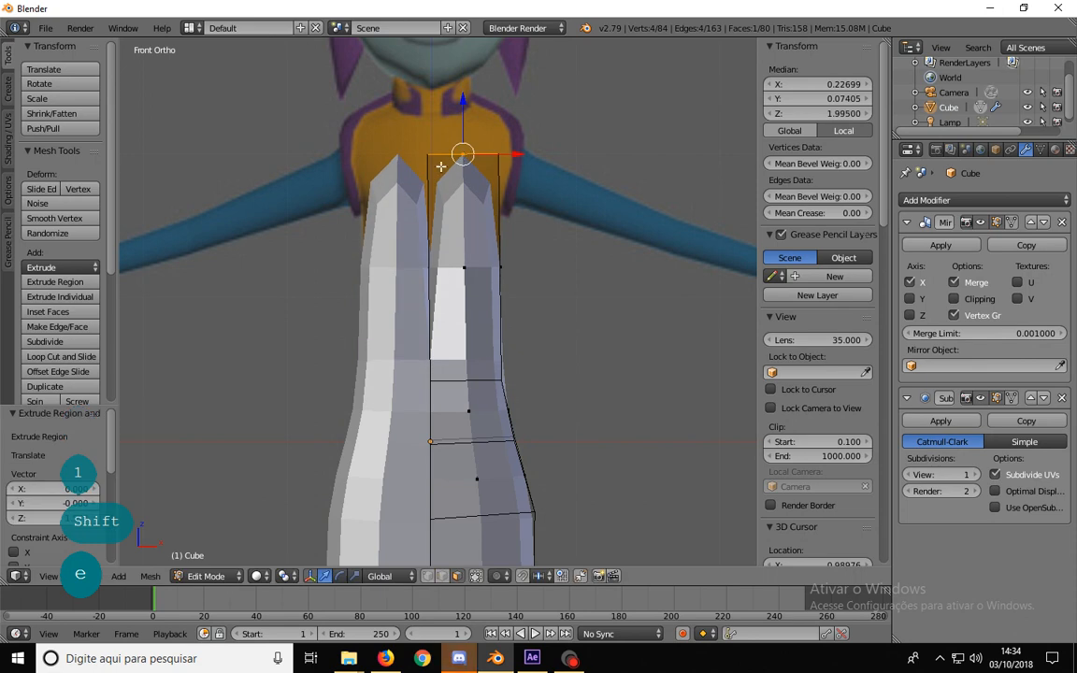
middle_drag(462, 159, 450, 212)
right_click(446, 220)
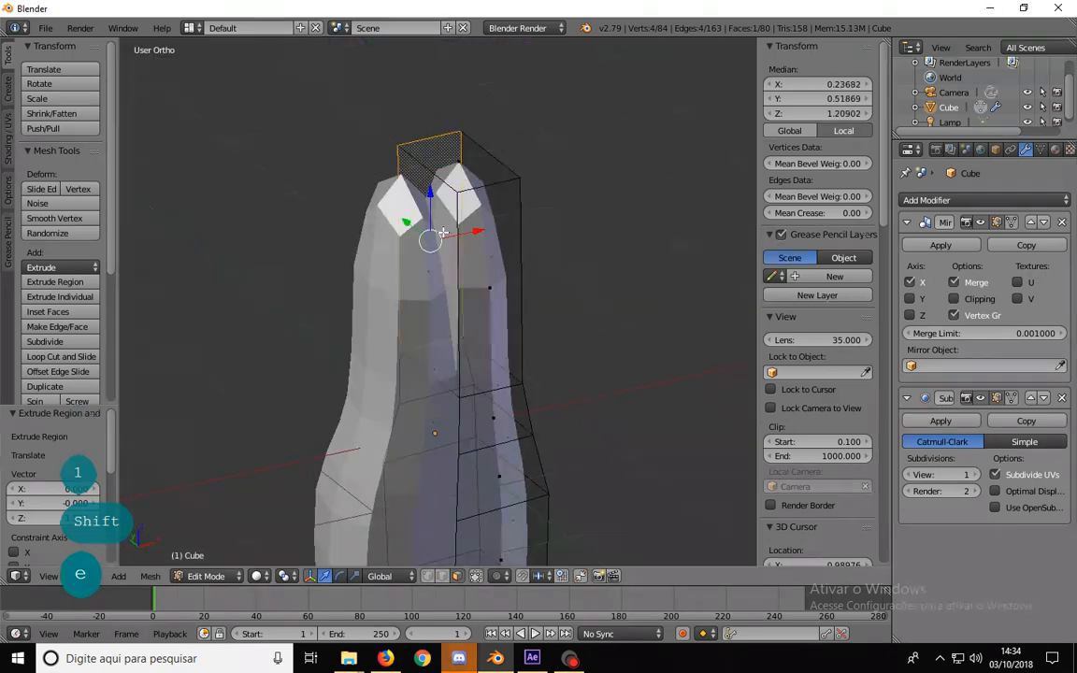
right_click(428, 277)
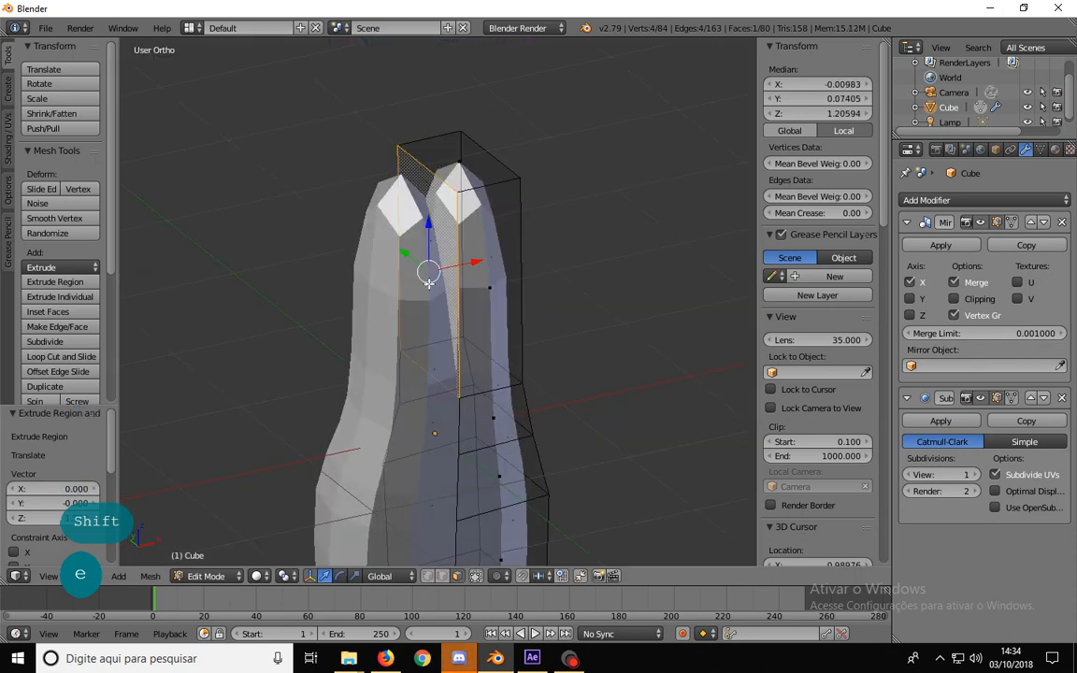
mouse_move(428, 271)
middle_down()
mouse_move(404, 270)
mouse_move(425, 271)
middle_up()
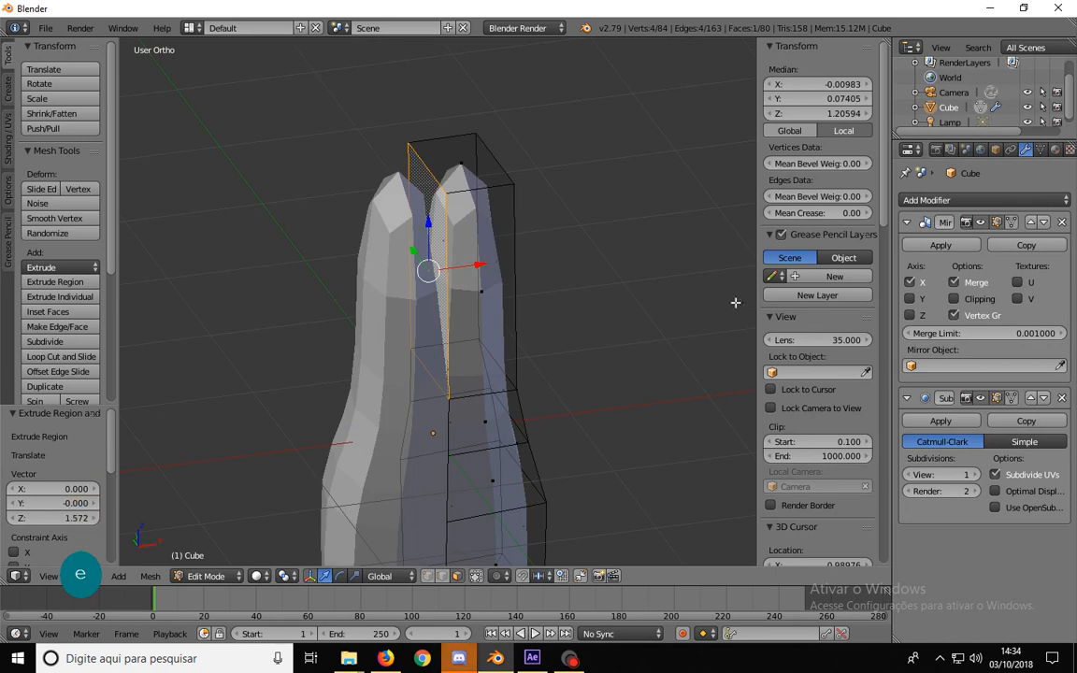
- Undo the torso extrusion and turn on Clipping in the Mirror modifier
key(ctrl+z)
key(ctrl+z)
key(ctrl+z)
key(ctrl+z)
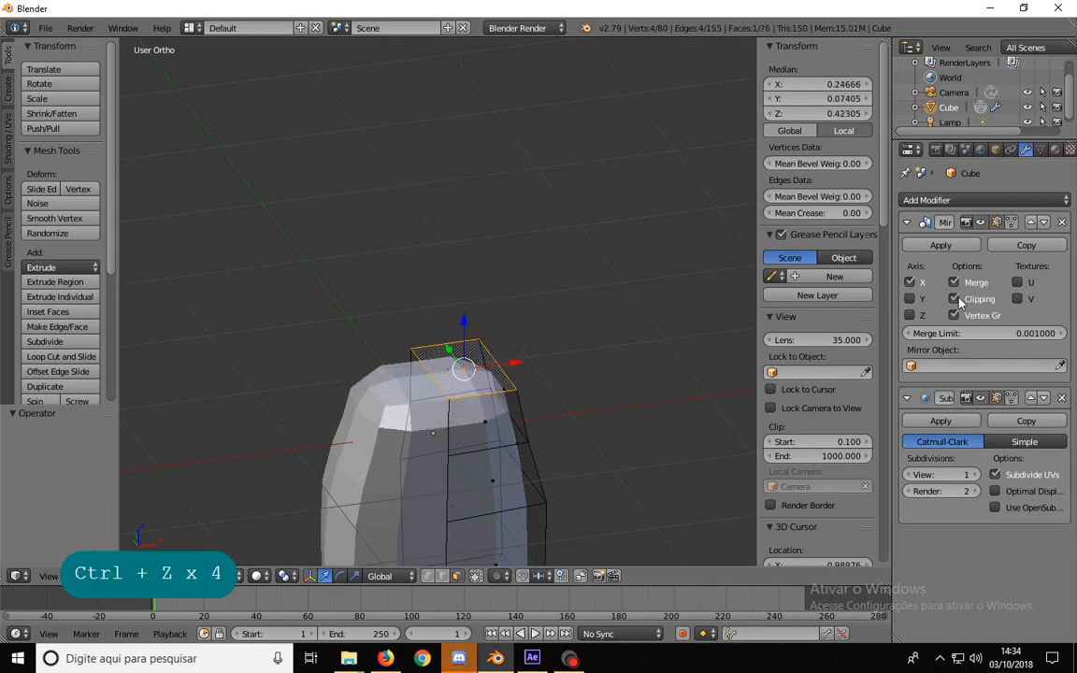
- In the front view, extrude the waist's top face upward about 1.96 to the base of the neck
key(KP_1)
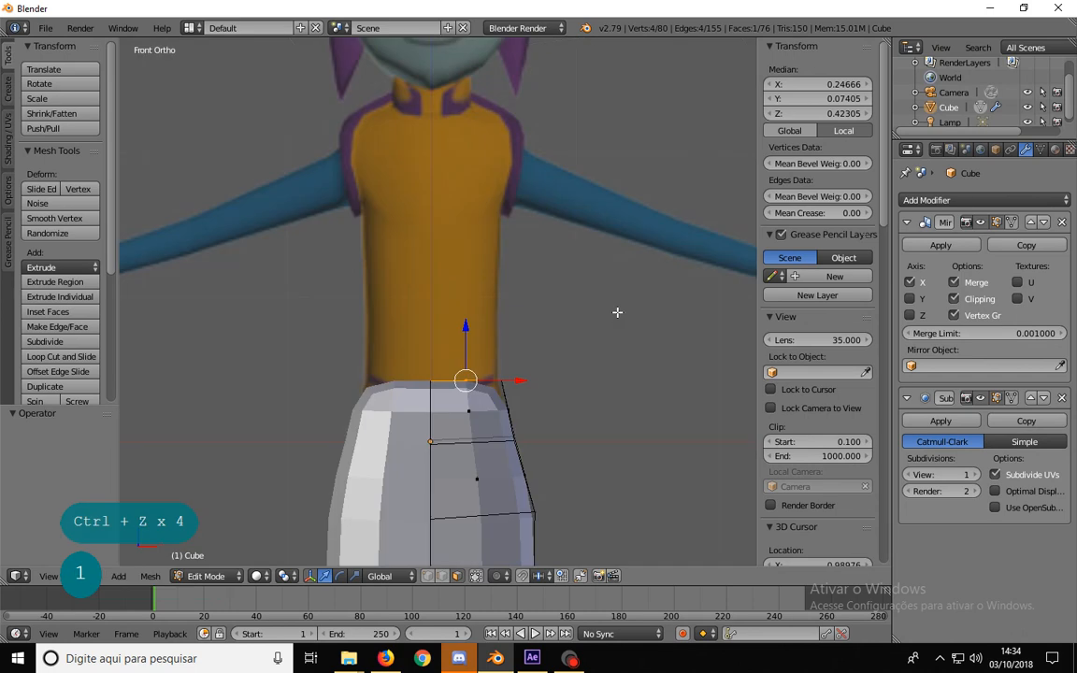
key(e)
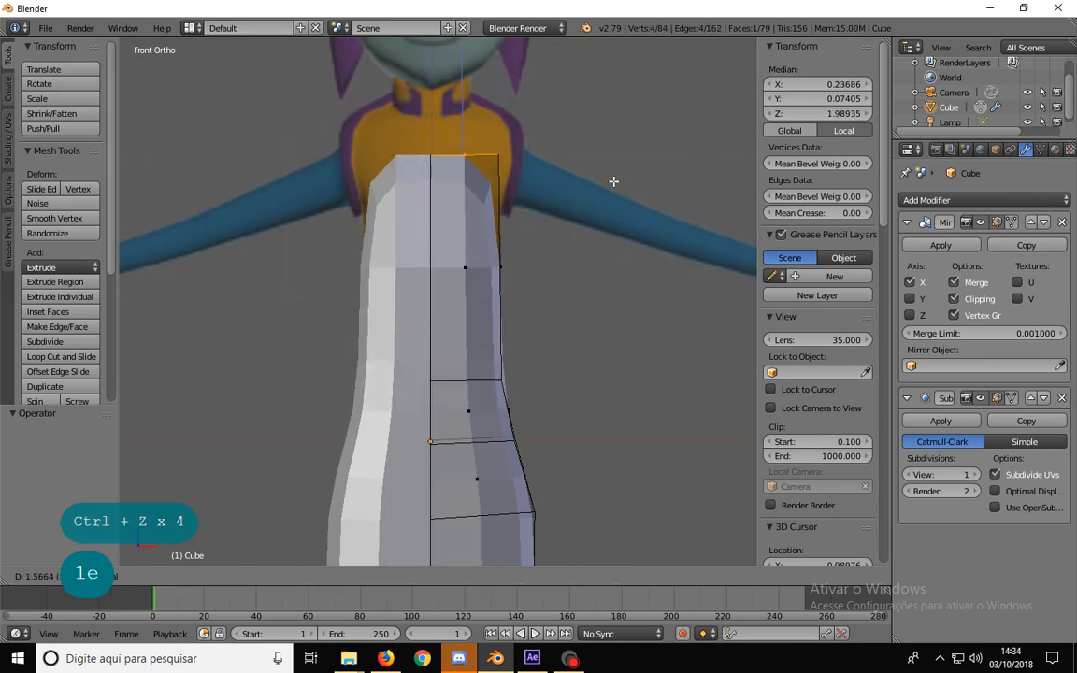
click(615, 129)
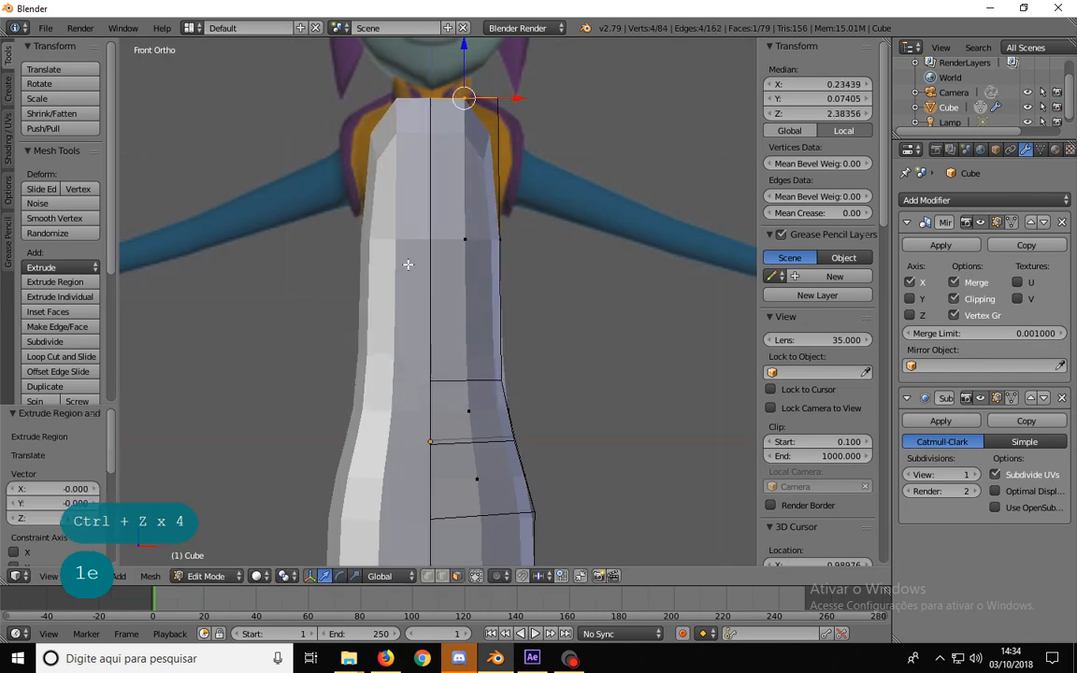
shift+middle_drag(454, 244, 468, 269)
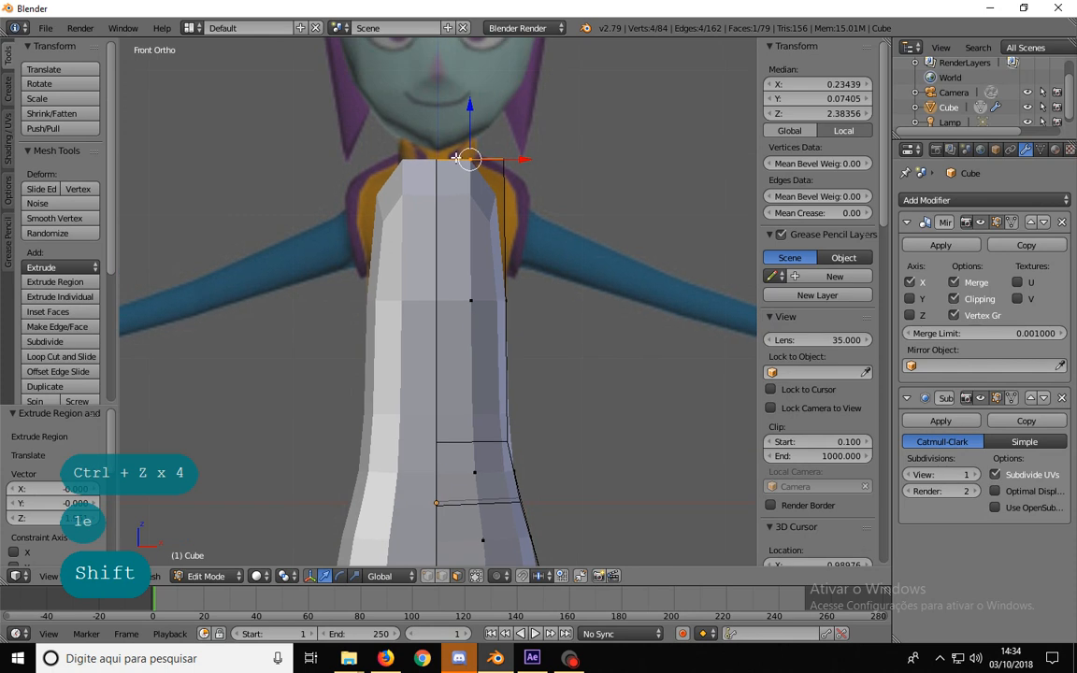
- Box-select the torso's outer top vertices and move them about 0.22 outward in X and 0.07 up in Z to the shoulder
key(ctrl+Tab)
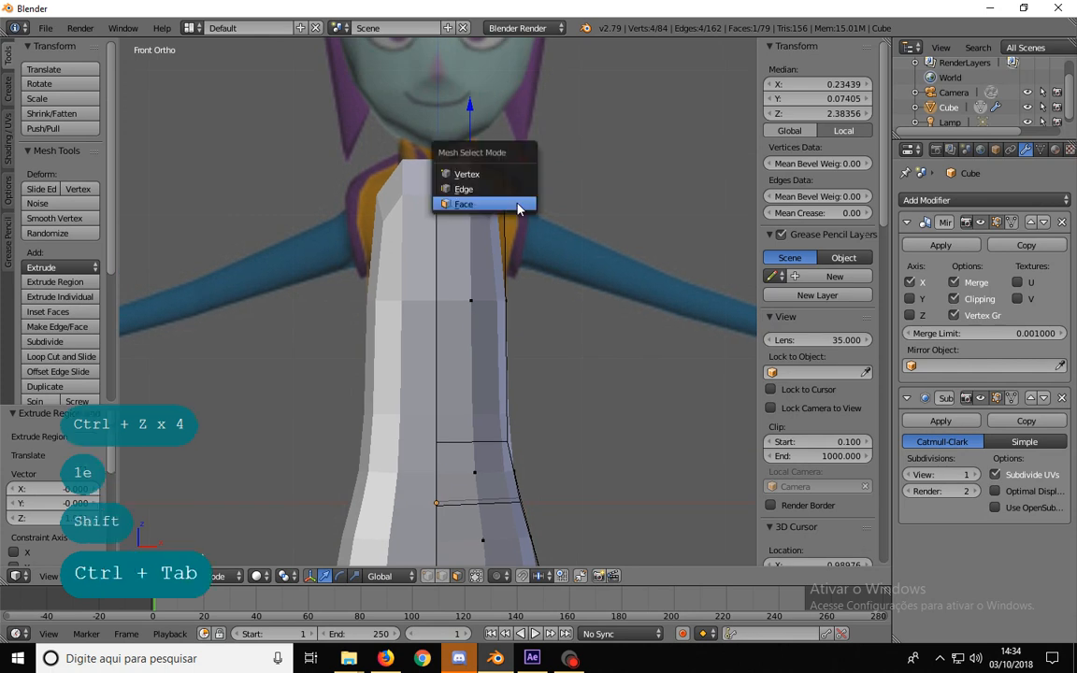
click(500, 193)
key(a)
key(b)
drag(488, 132, 520, 173)
key(g)
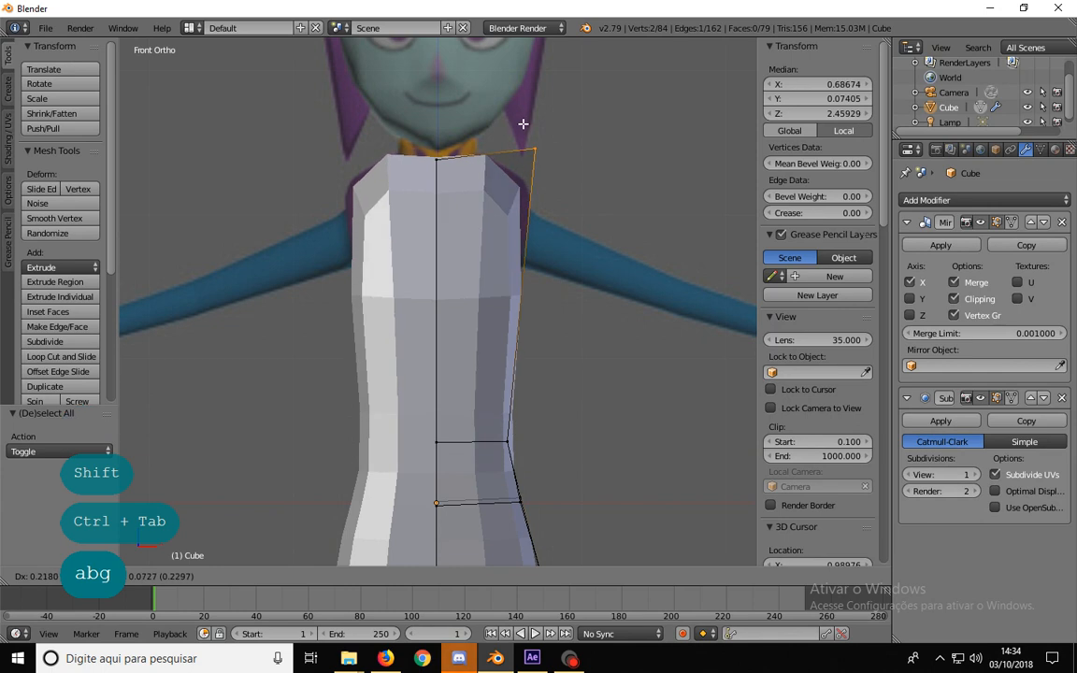
click(522, 124)
key(a)
middle_drag(498, 181, 512, 199)
key(KP_1)
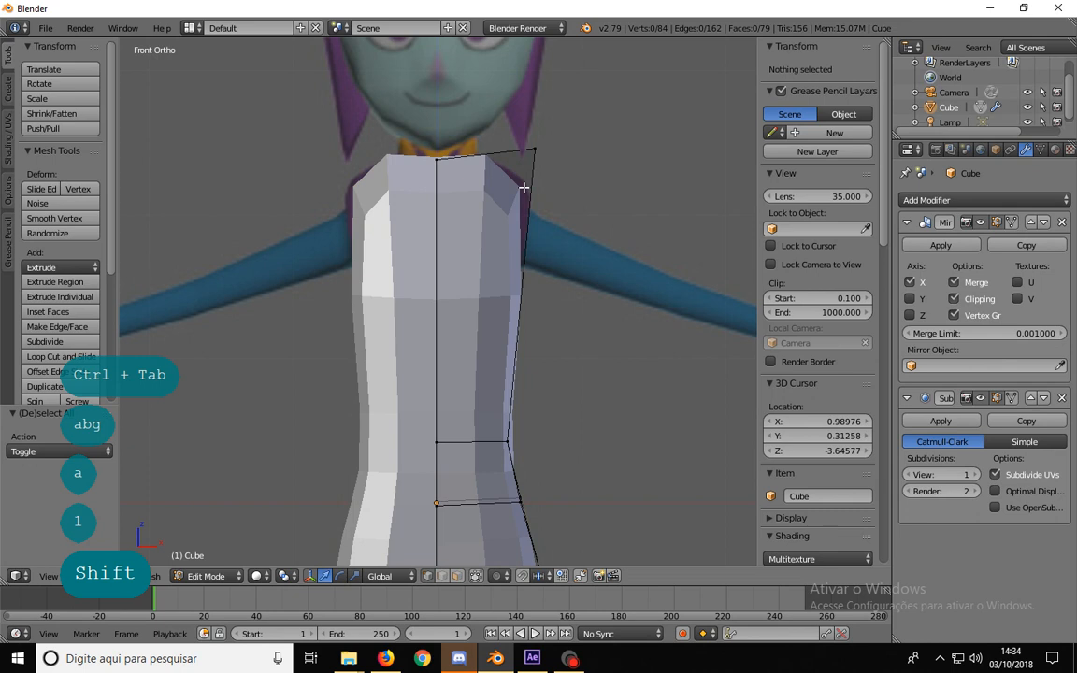
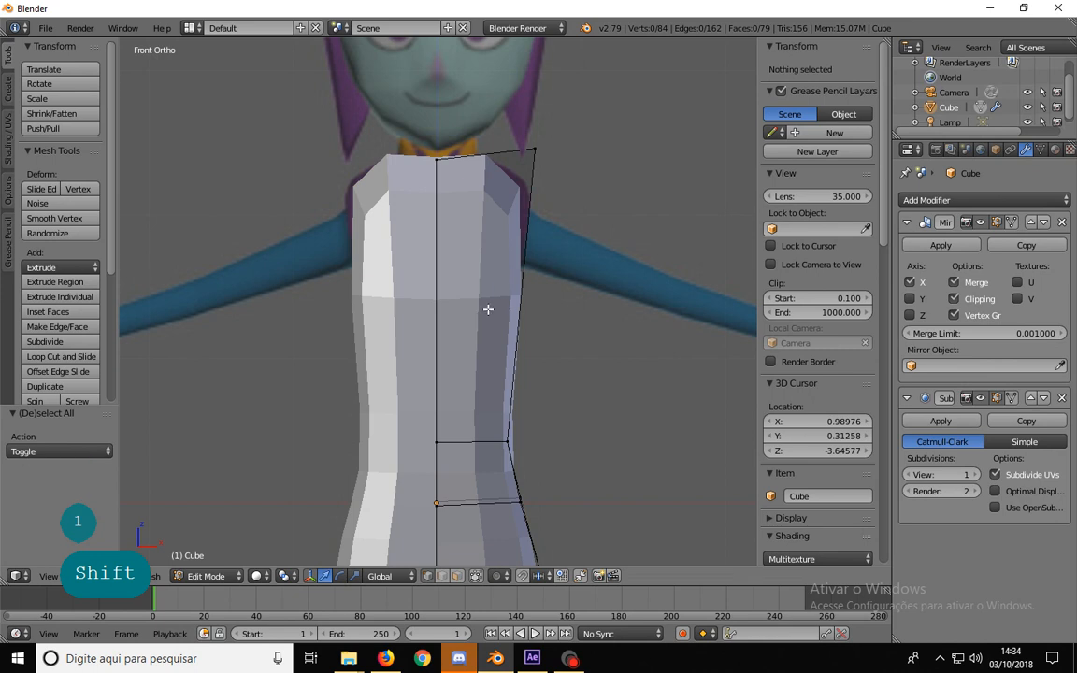
- Add one horizontal loop cut around the middle of the torso extrusion and slide it slightly upward
key(ctrl+shift+z)
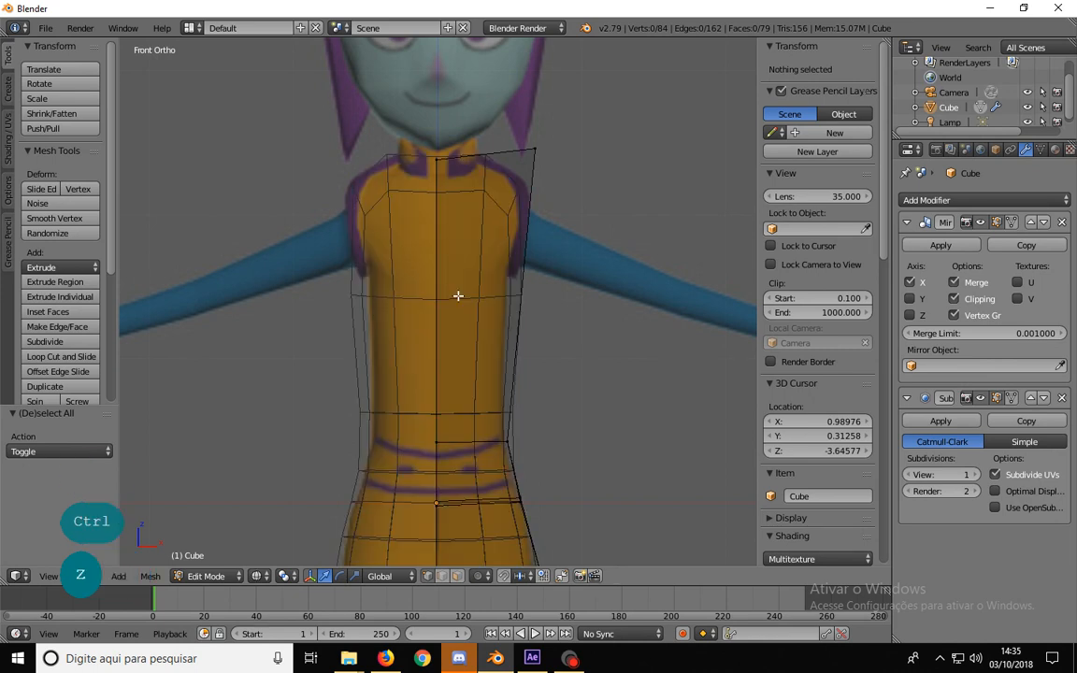
key(ctrl+r)
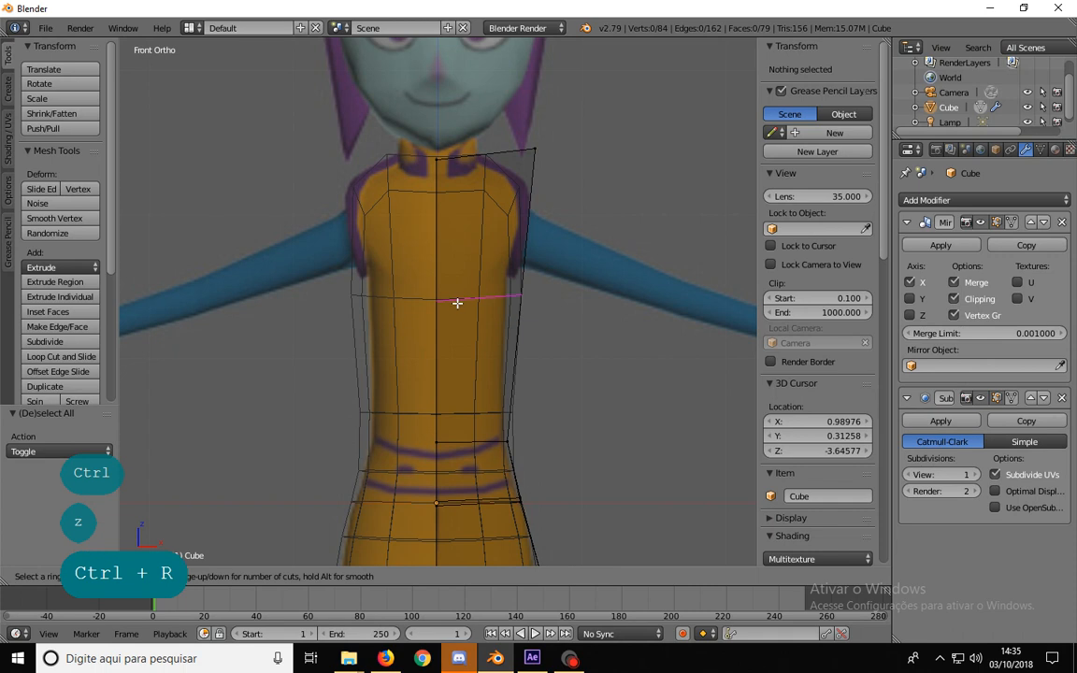
click(457, 296)
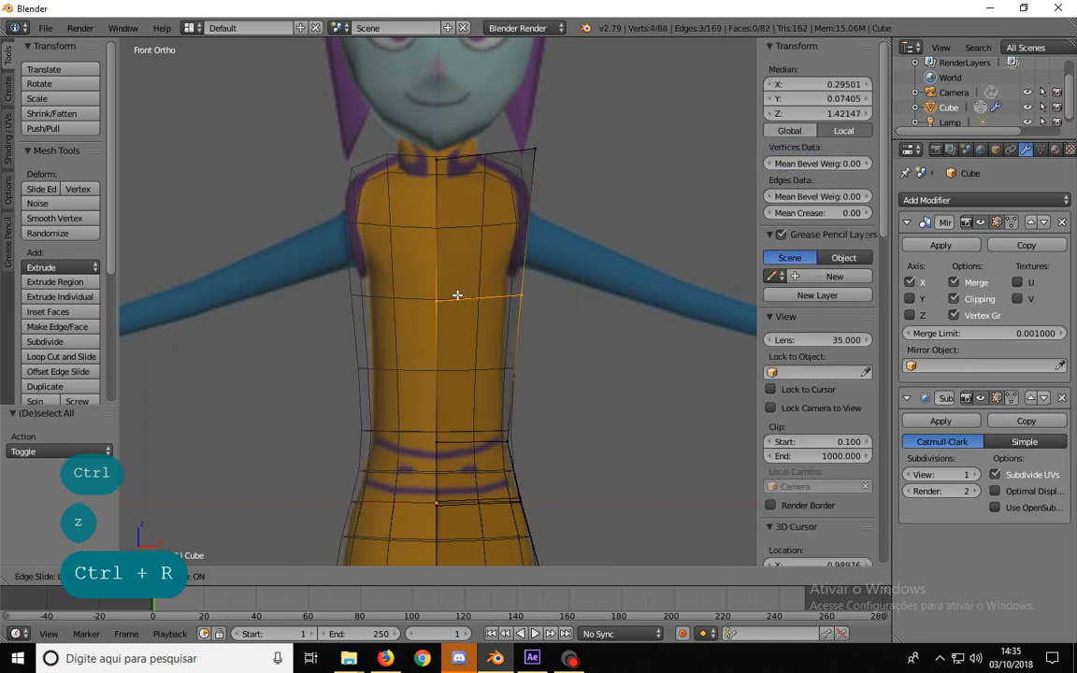
click(457, 291)
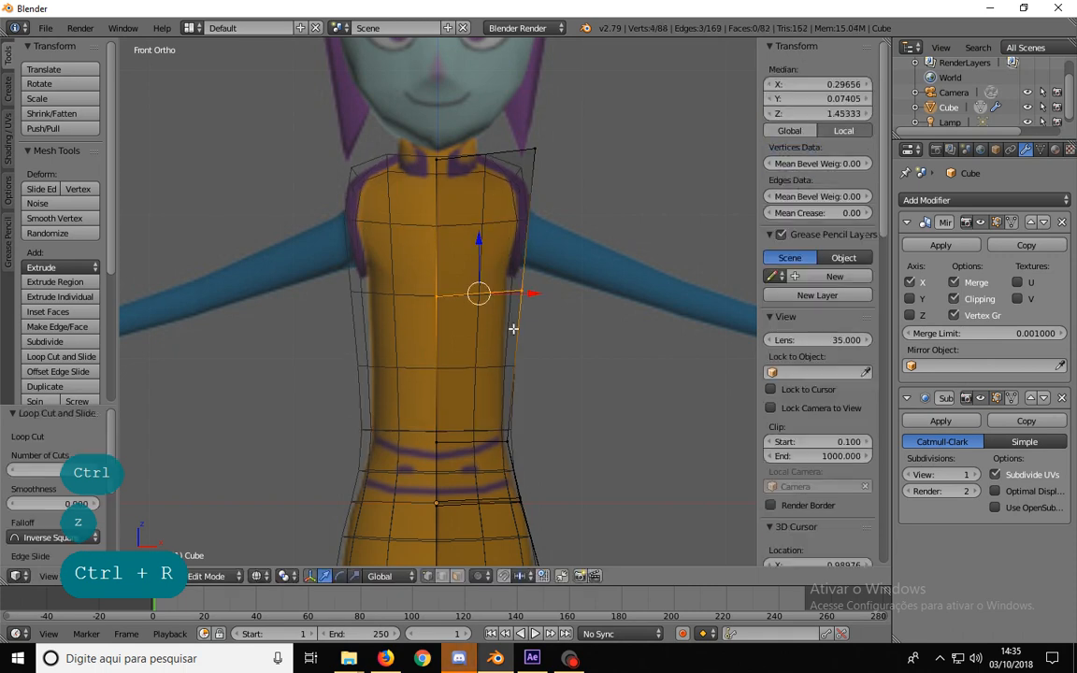
- Move the new loop's outer vertices about 0.11 inward in X and 0.02 up in Z to match the front reference
key(z)
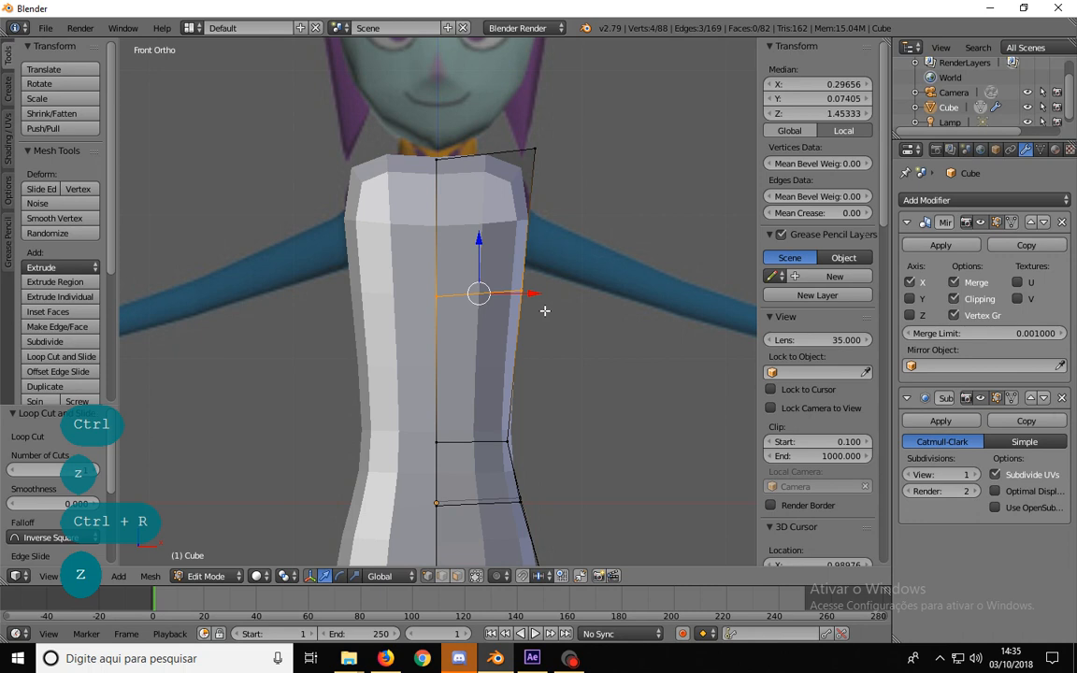
key(a)
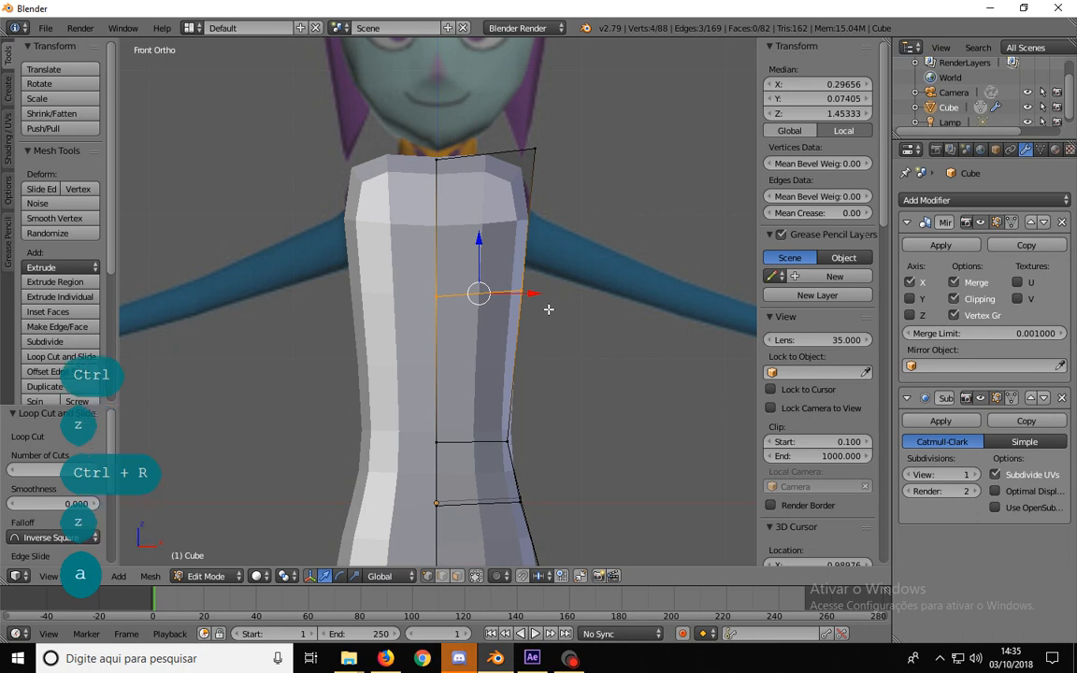
key(z)
key(b)
drag(551, 329, 514, 274)
key(g)
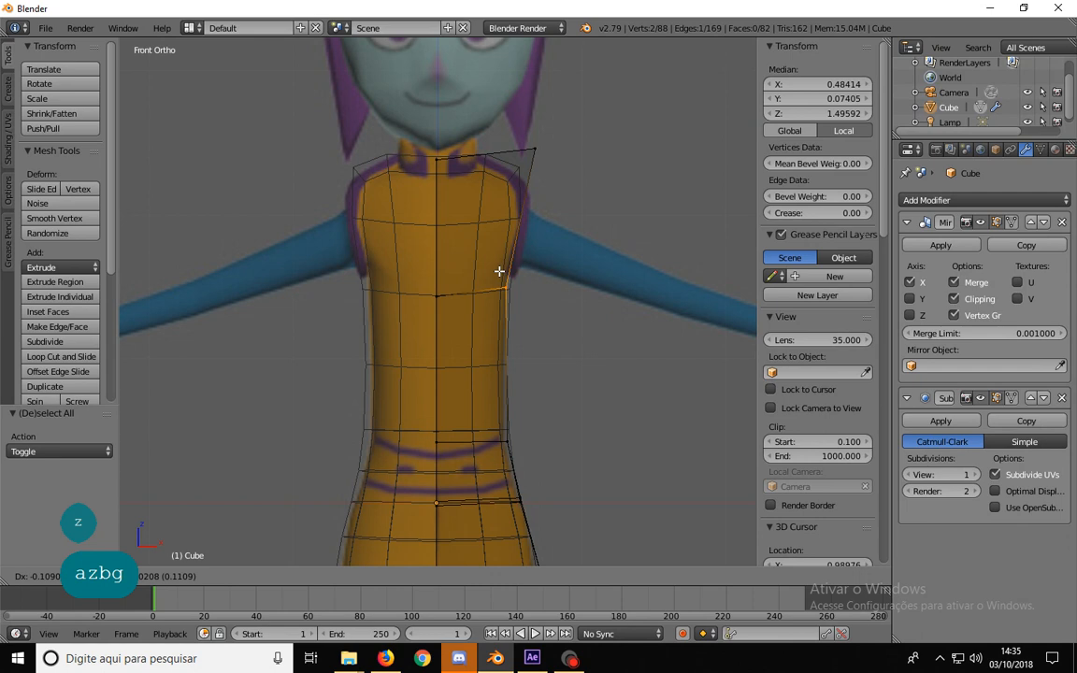
click(499, 271)
key(a)
- Lower the torso's outer top vertices until the shoulder edge is level with the top vertices on the mirror seam
key(b)
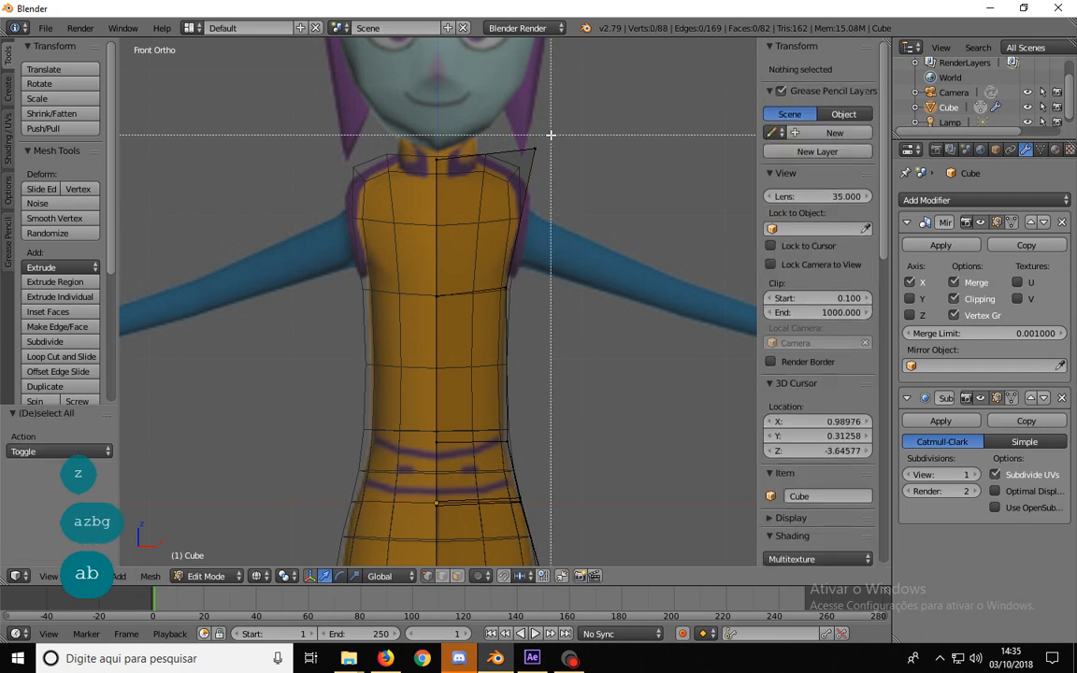
drag(551, 134, 526, 172)
key(g)
click(525, 185)
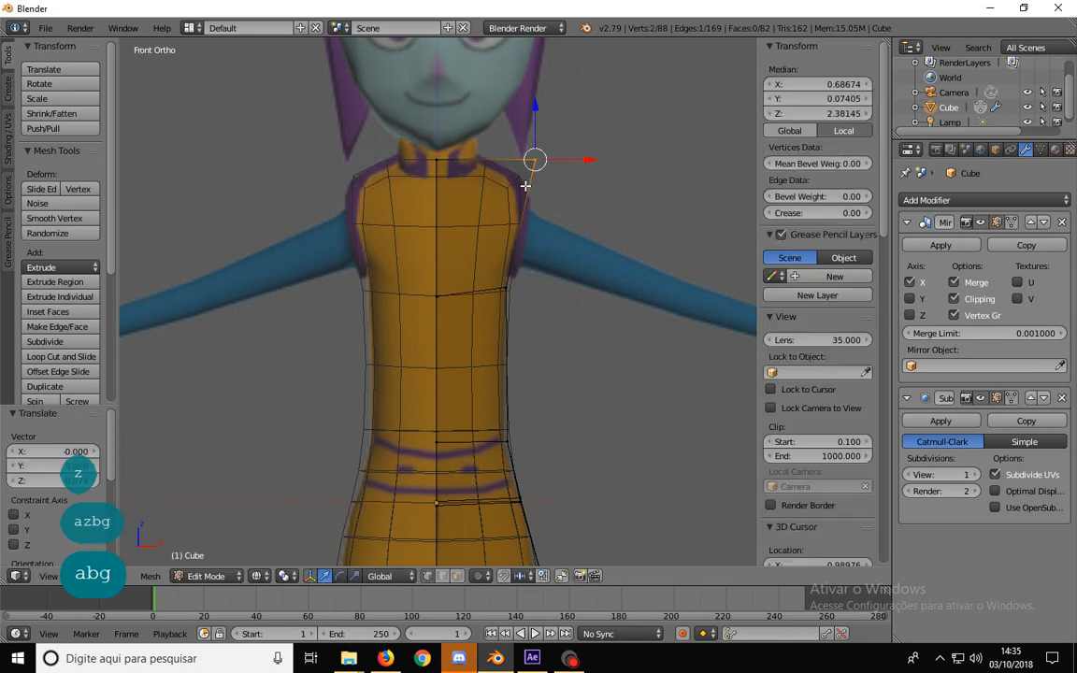
key(a)
key(z)
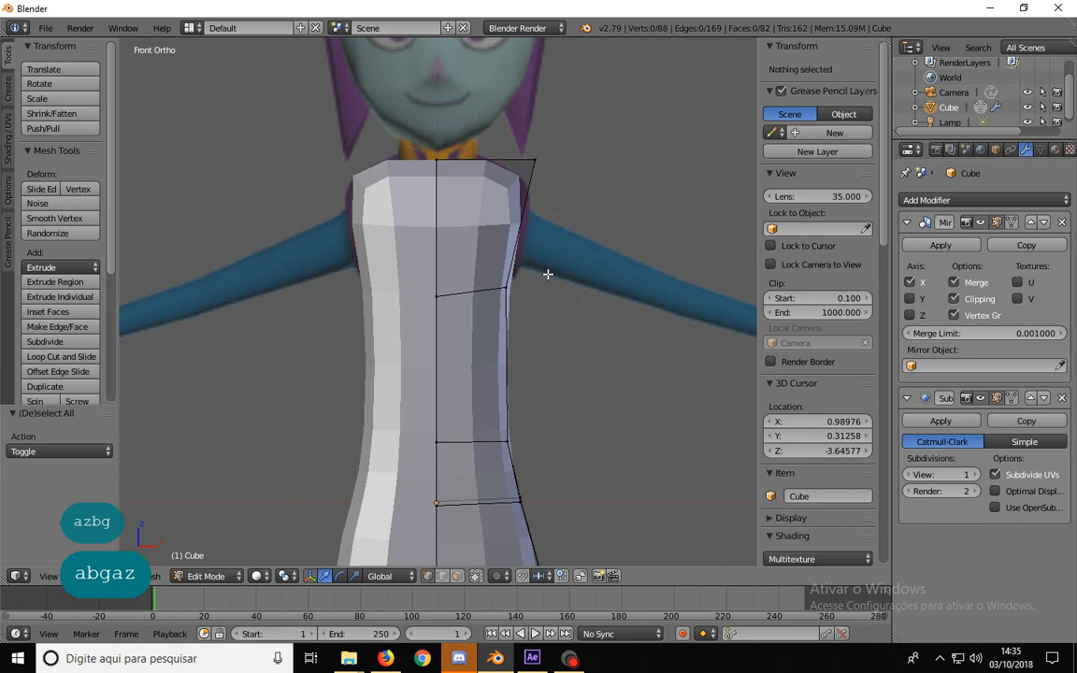
- Examine the upper torso's outer side face from an angle and check the body's shape in the front view
mouse_move(547, 271)
middle_down()
mouse_move(476, 309)
mouse_move(584, 295)
mouse_move(322, 312)
mouse_move(393, 399)
mouse_move(463, 361)
mouse_move(462, 312)
mouse_move(524, 266)
mouse_move(443, 264)
mouse_move(486, 258)
middle_up()
key(ctrl+Tab)
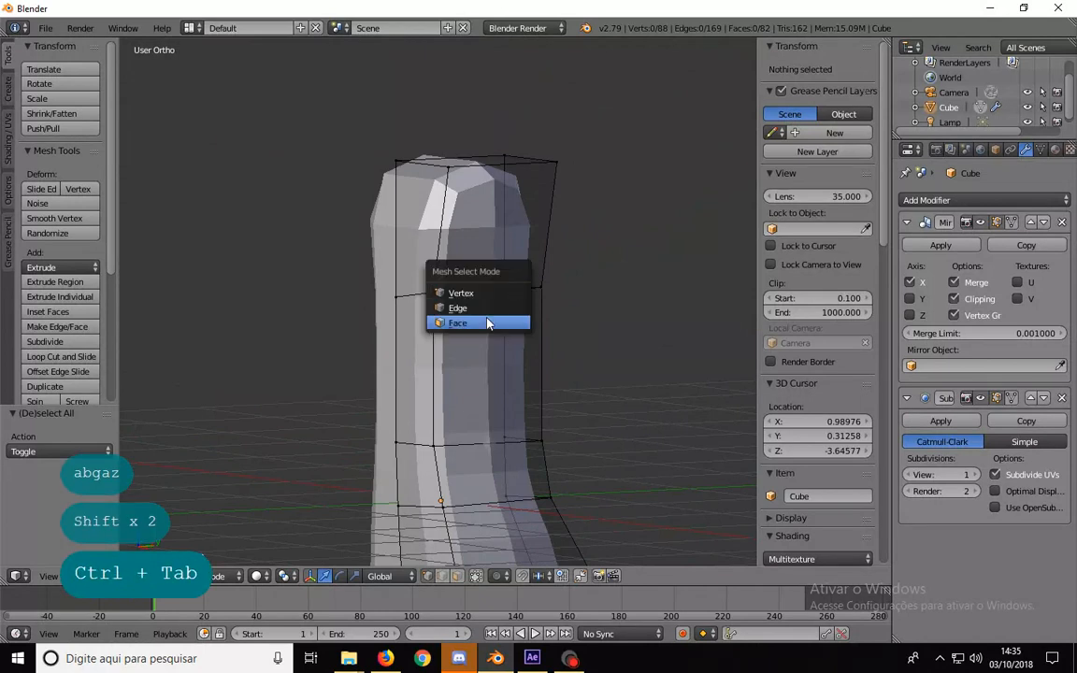
click(458, 318)
right_click(493, 291)
middle_drag(492, 291, 626, 277)
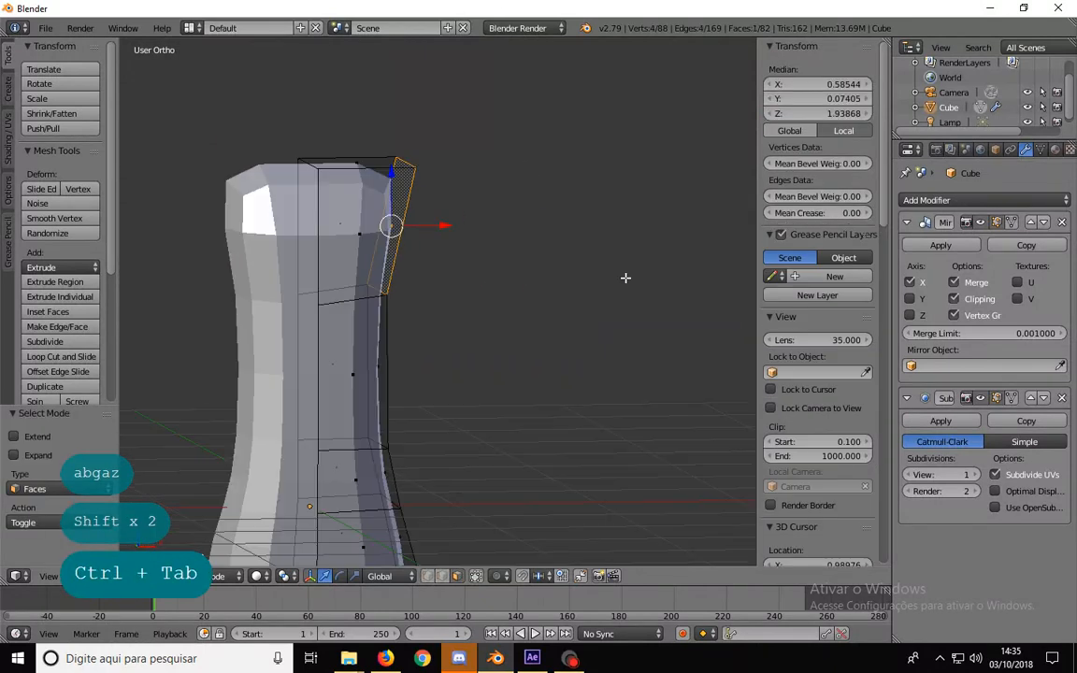
key(KP_1)
shift+middle_drag(426, 435, 478, 422)
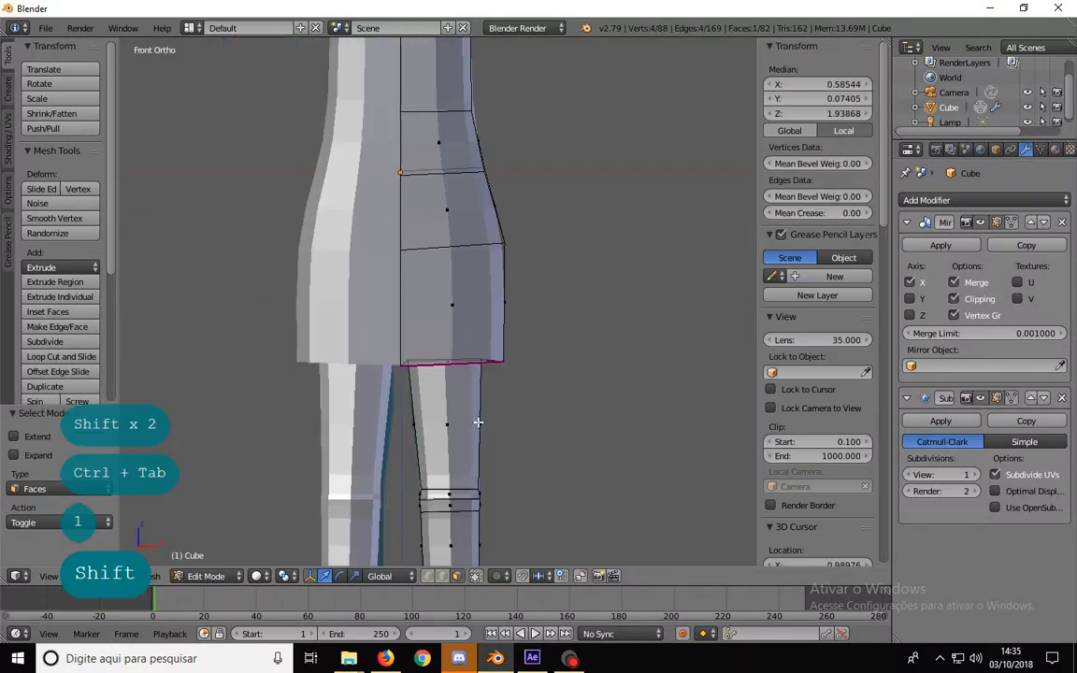
shift+middle_drag(468, 205, 491, 331)
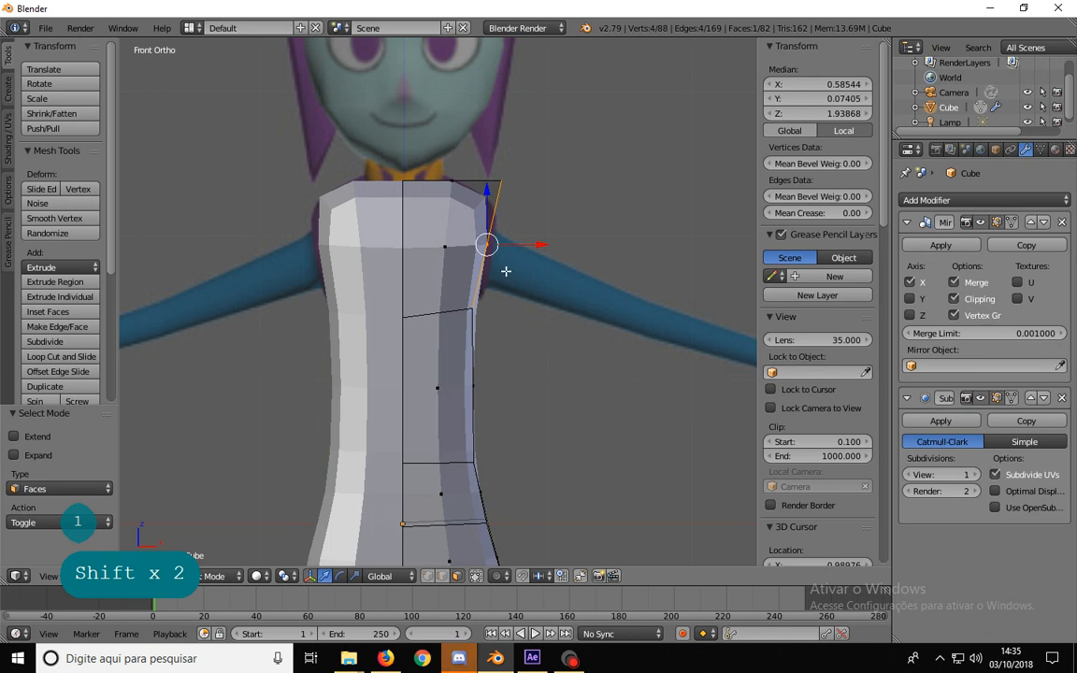
- In the side view, move the back vertices of the chest loop outward to the reference's back outline
key(3)
key(z)
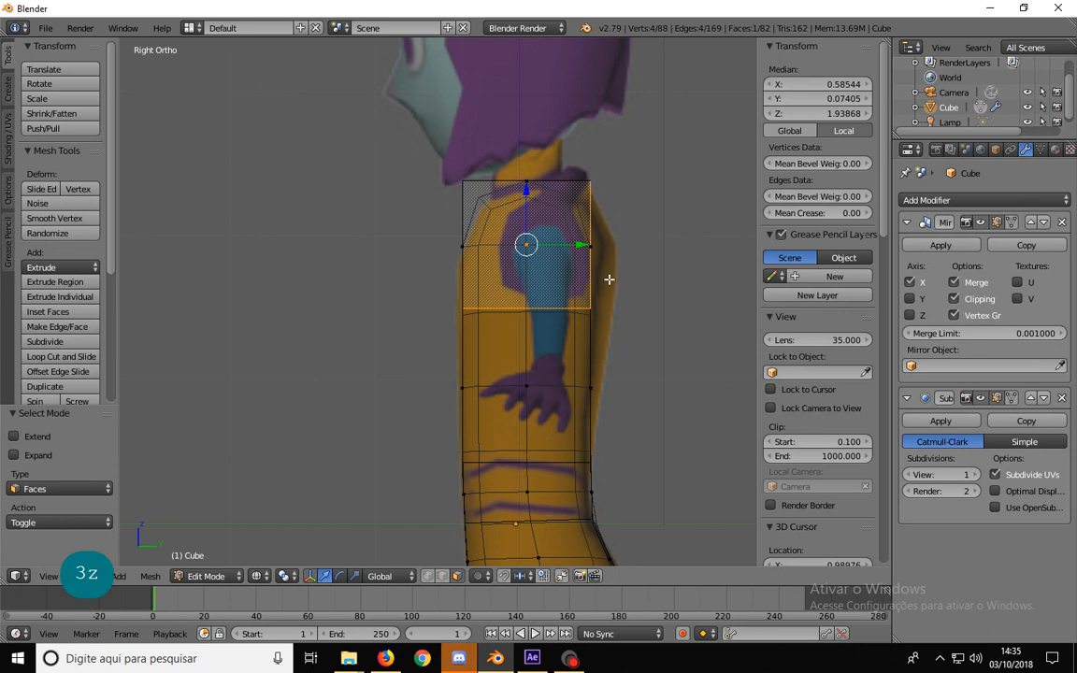
key(a)
key(ctrl+Tab)
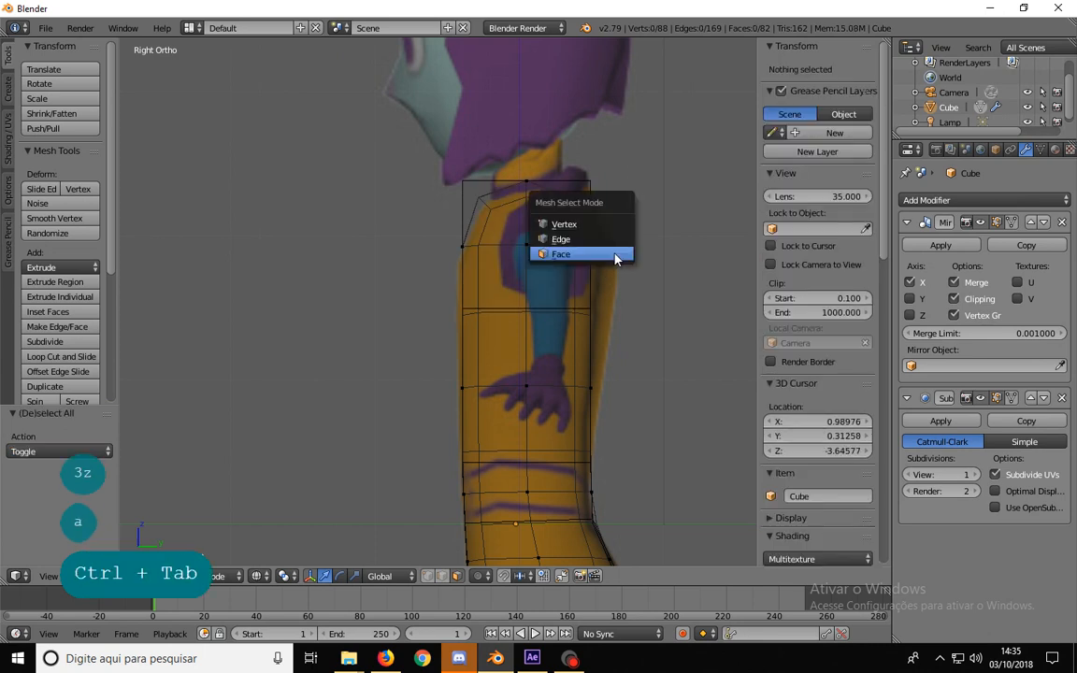
click(624, 224)
key(b)
drag(611, 350, 575, 294)
key(g)
click(598, 293)
key(a)
- Move the torso's back top vertices backward and down, and its front top vertices 0.026 in Y and -0.052 in Z
key(b)
drag(613, 163, 580, 185)
key(g)
click(589, 201)
key(a)
key(b)
drag(456, 170, 479, 201)
key(g)
click(479, 205)
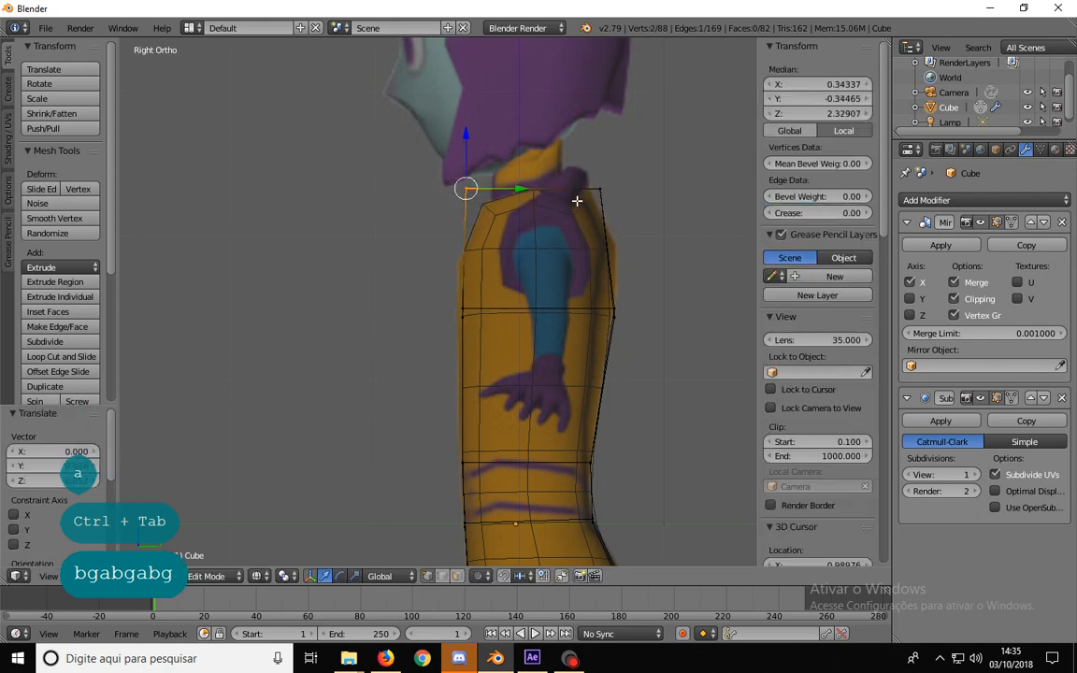
- Nudge the chest loop's back vertices slightly further outward along the reference's back outline
key(b)
drag(642, 336, 606, 288)
key(g)
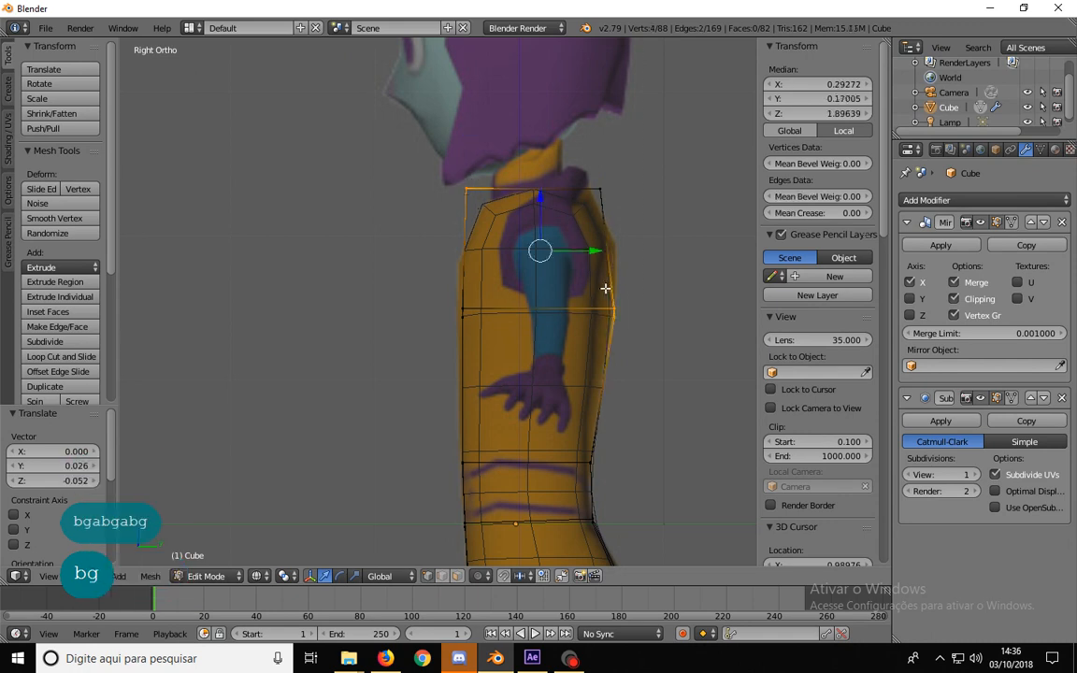
click(610, 286)
key(a)
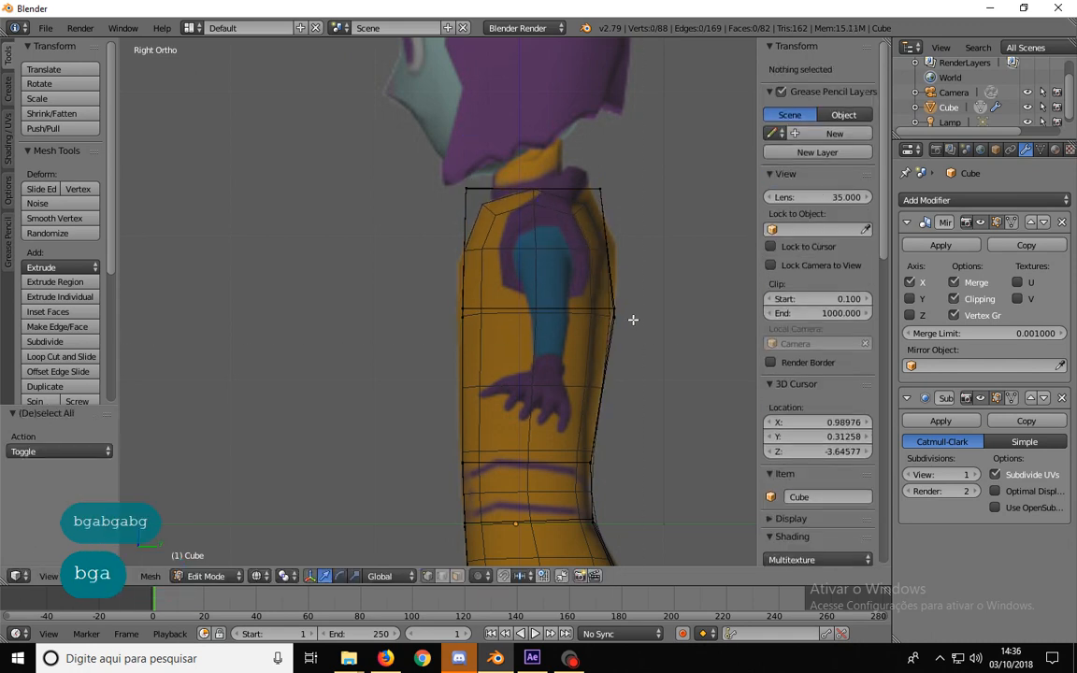
key(b)
drag(632, 325, 603, 296)
key(g)
click(598, 295)
key(a)
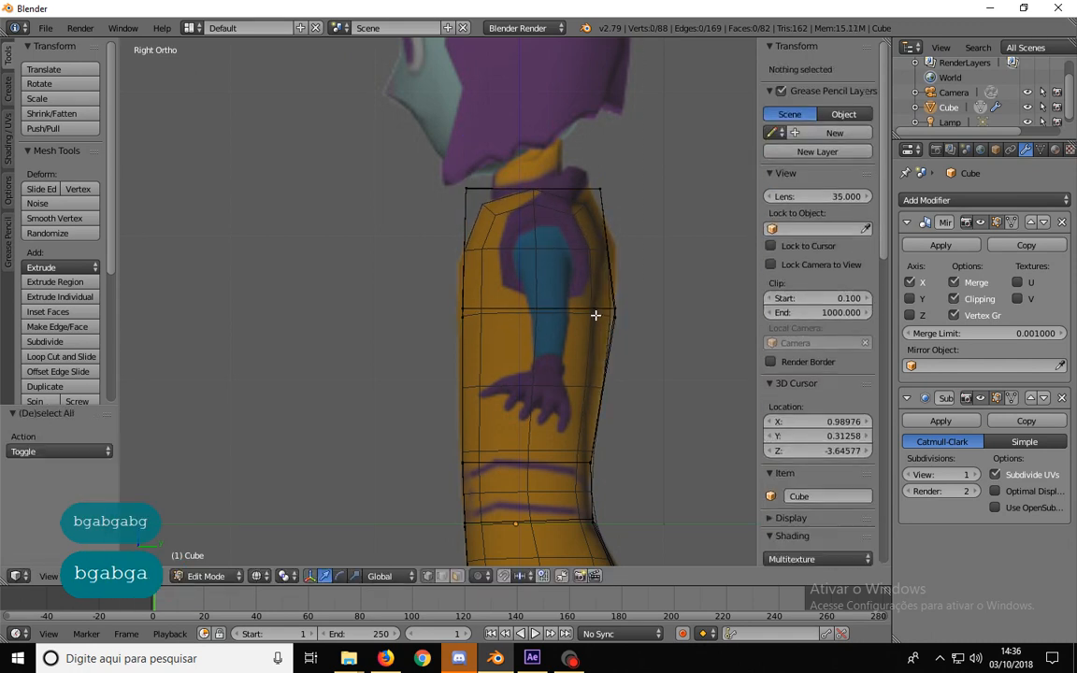
- Extrude the upper torso's outer side face in place and scale it to about 0.49 around the arm base
scroll(565, 290, up, 1)
key(ctrl+Tab)
click(560, 317)
right_click(553, 271)
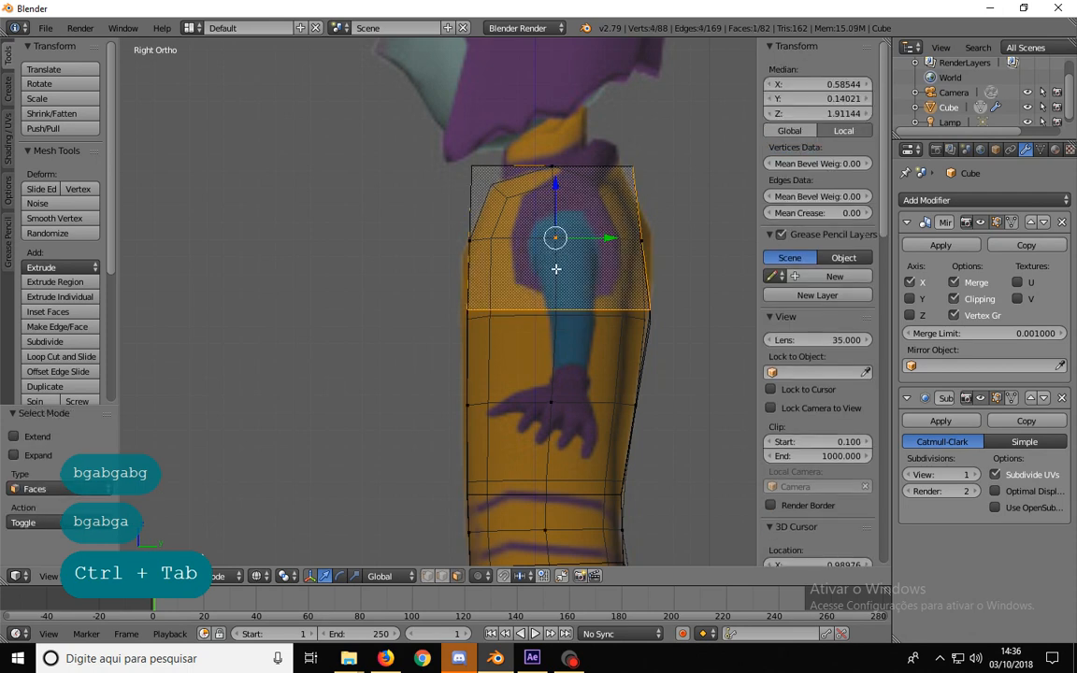
key(z)
middle_drag(531, 293, 610, 277)
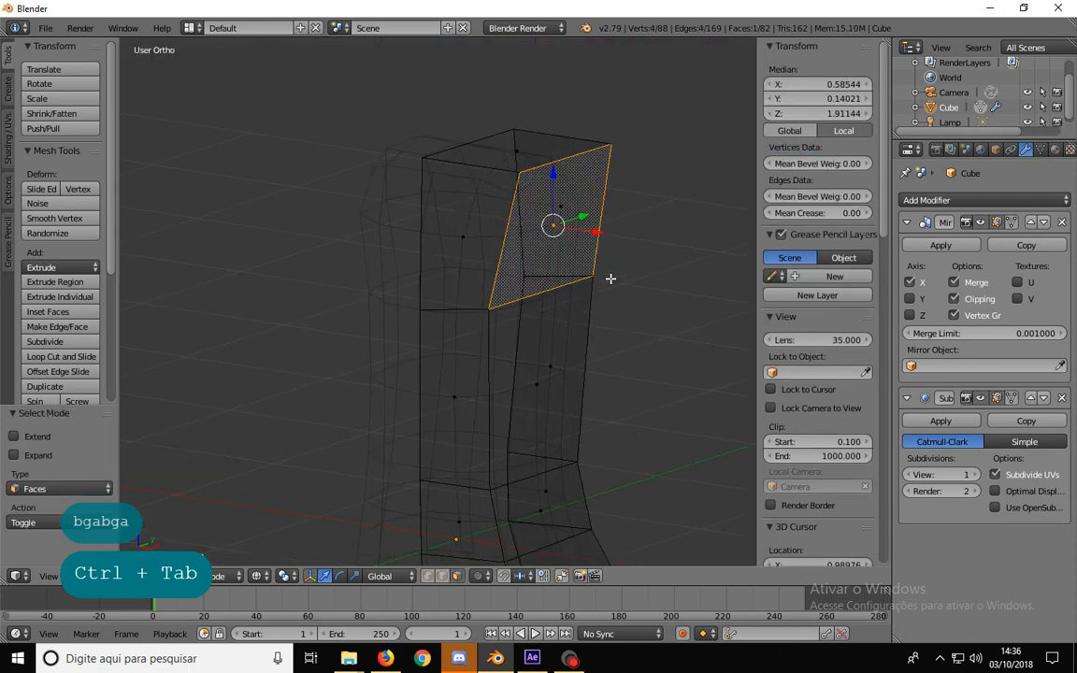
key(z)
key(3)
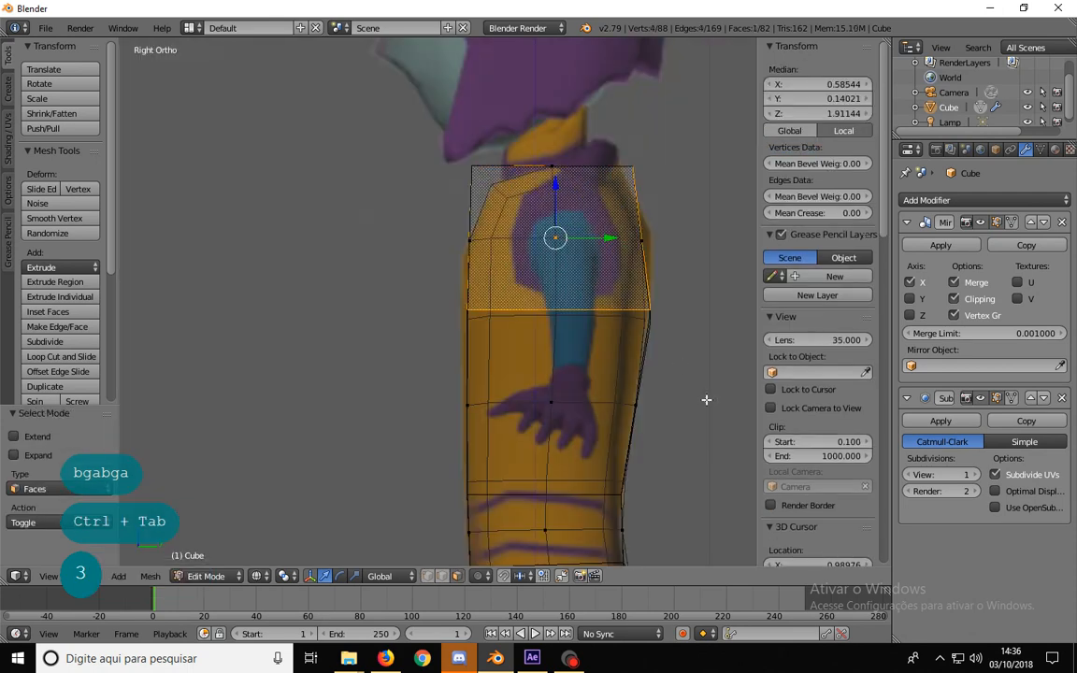
key(e)
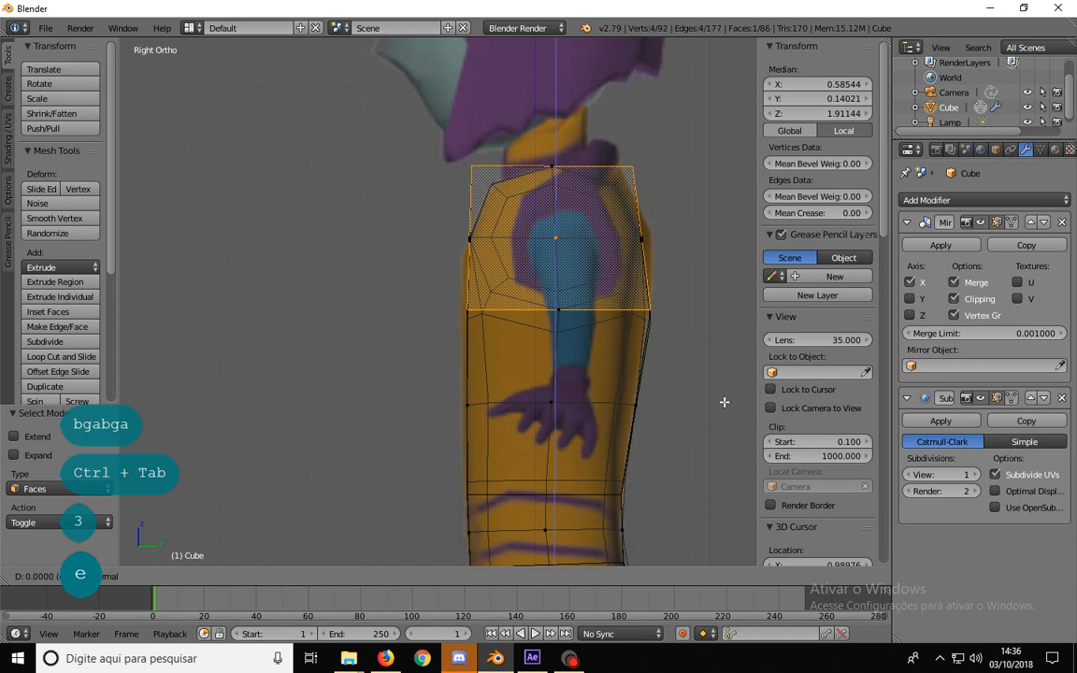
key(s)
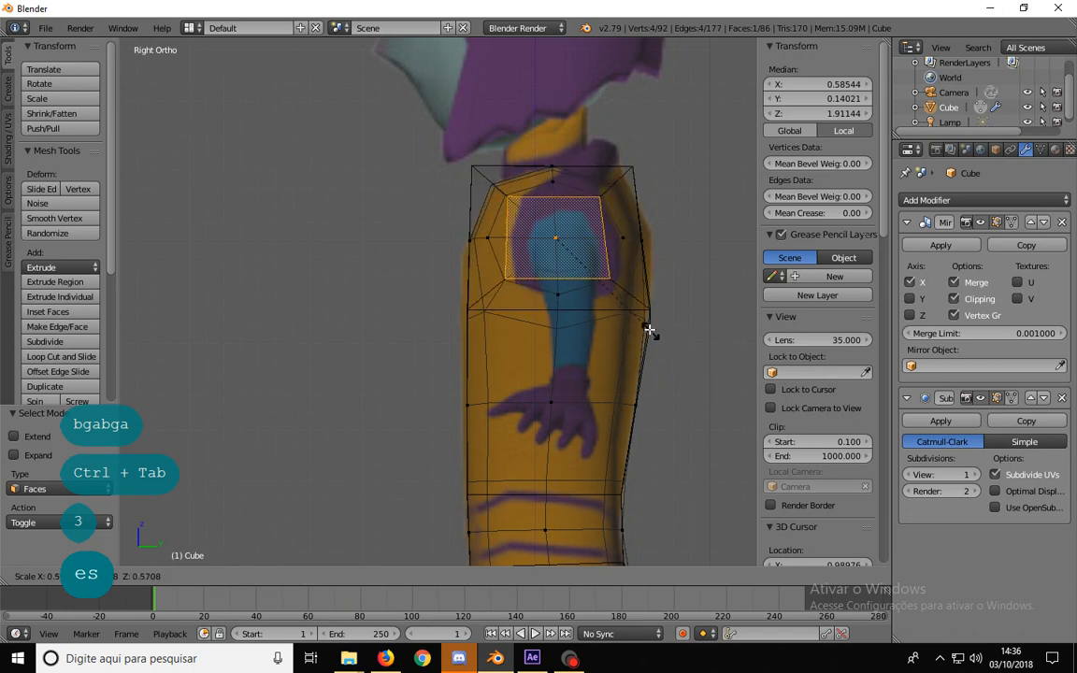
click(636, 317)
- Move the armhole face 0.052 in Y and -0.048 in Z, and shift its lower back vertex about 0.04 forward in Y
key(g)
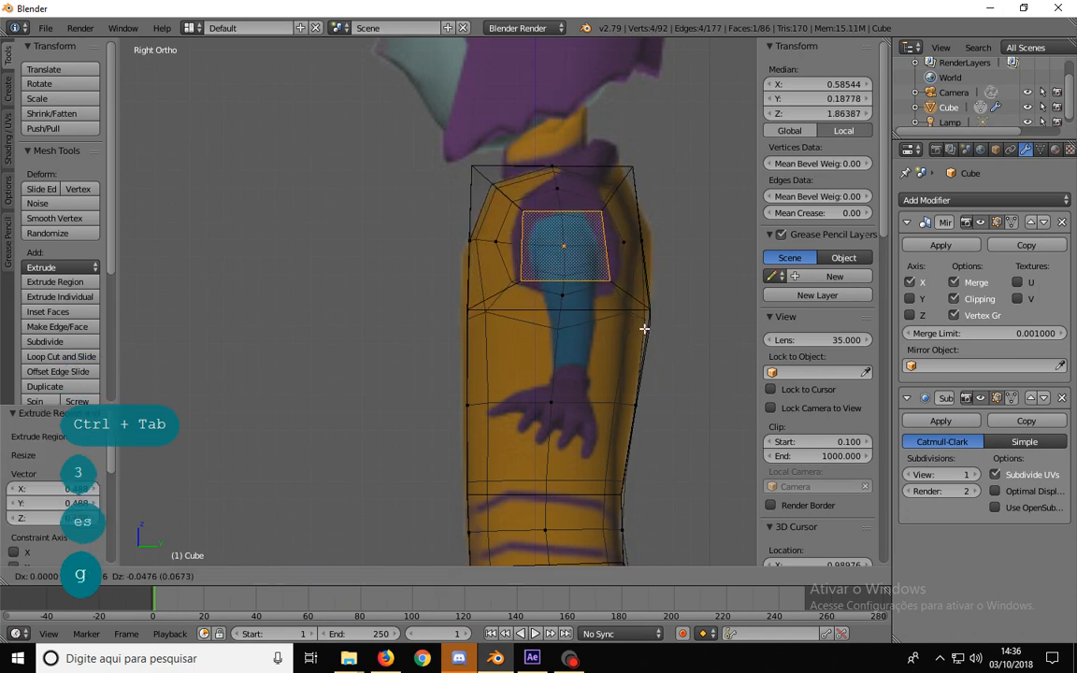
click(645, 328)
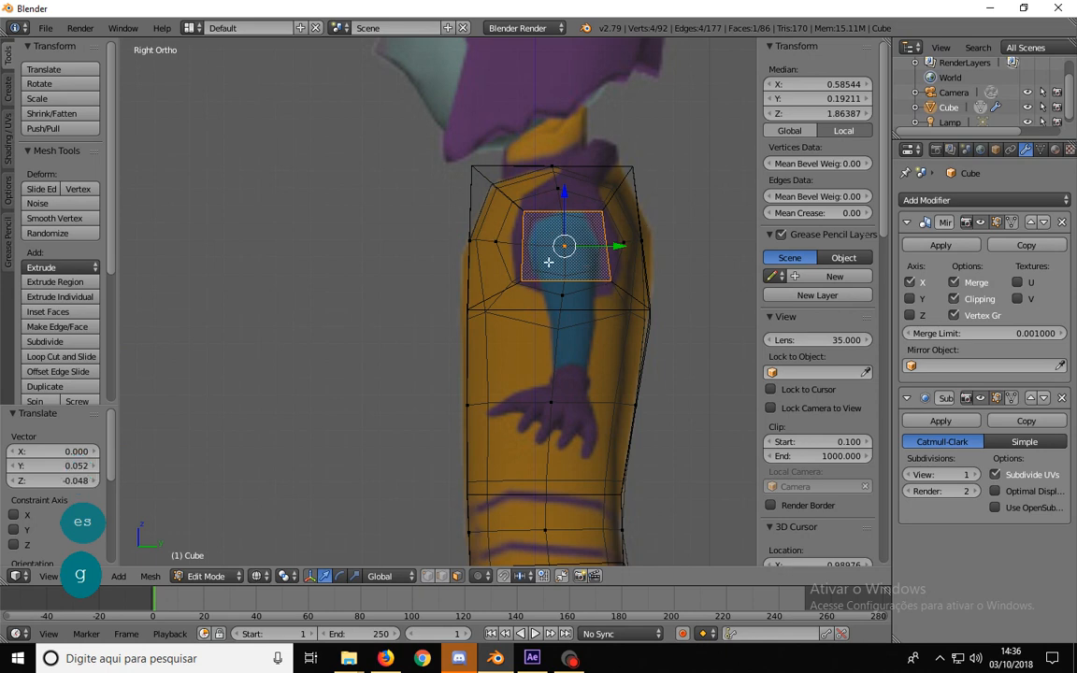
key(a)
right_click(613, 281)
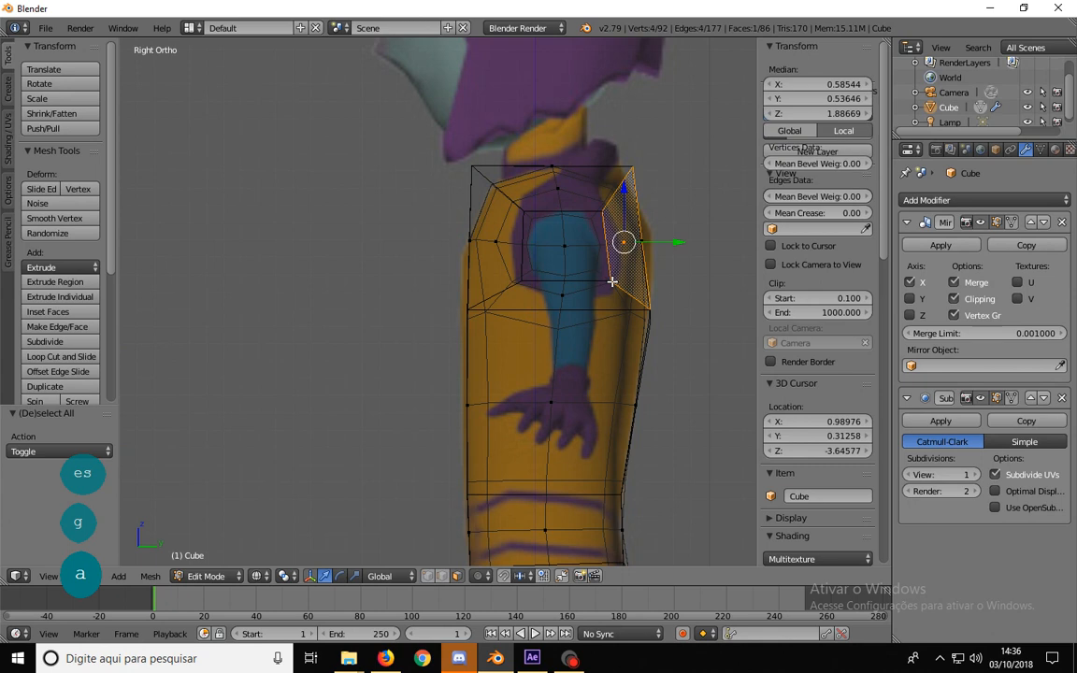
key(ctrl+Tab)
click(593, 253)
right_click(603, 280)
key(g)
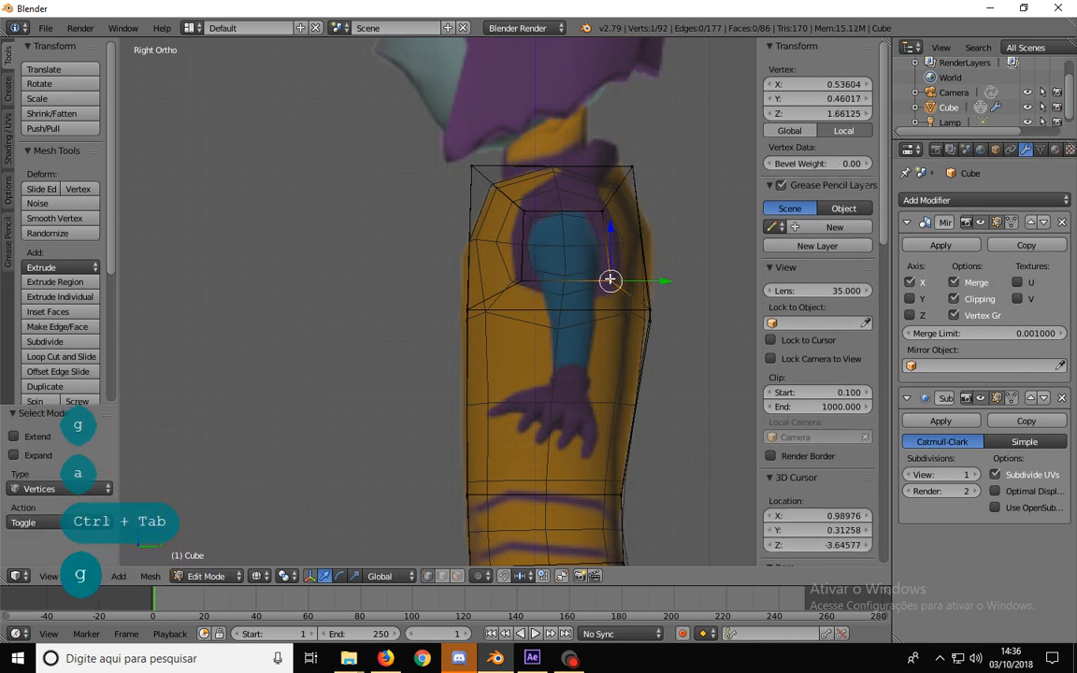
click(602, 279)
- Extrude the armhole face outward along the reference arm, and move the arm's end 0.583 in X and -0.386 in Z to the wrist
key(ctrl+Tab)
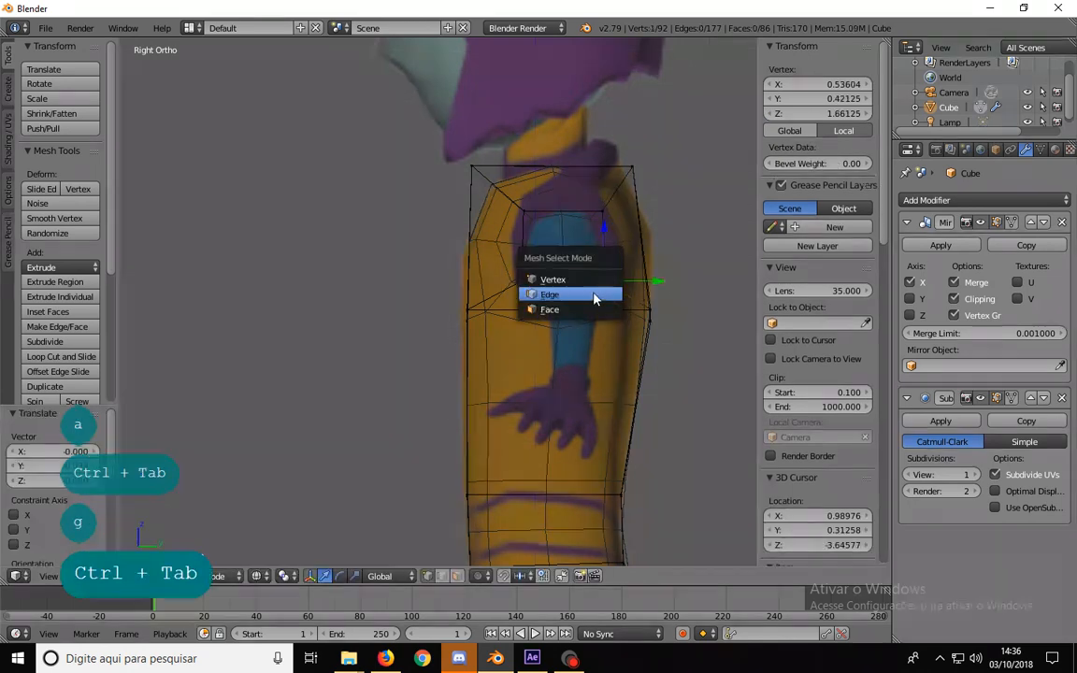
click(584, 308)
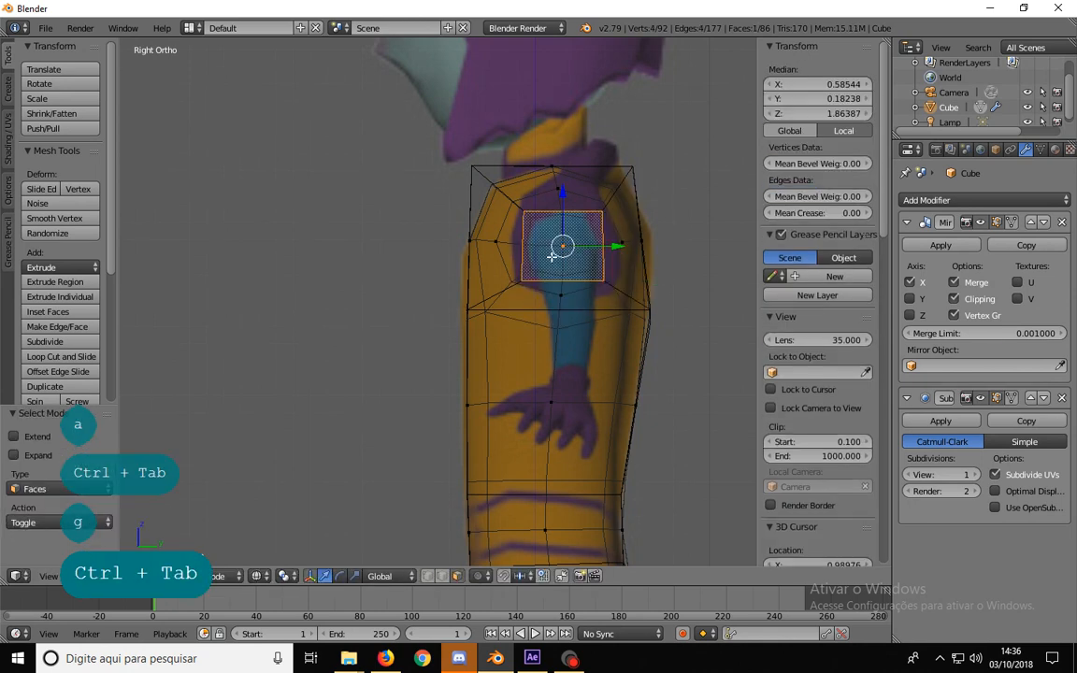
key(1)
scroll(485, 293, down, 4)
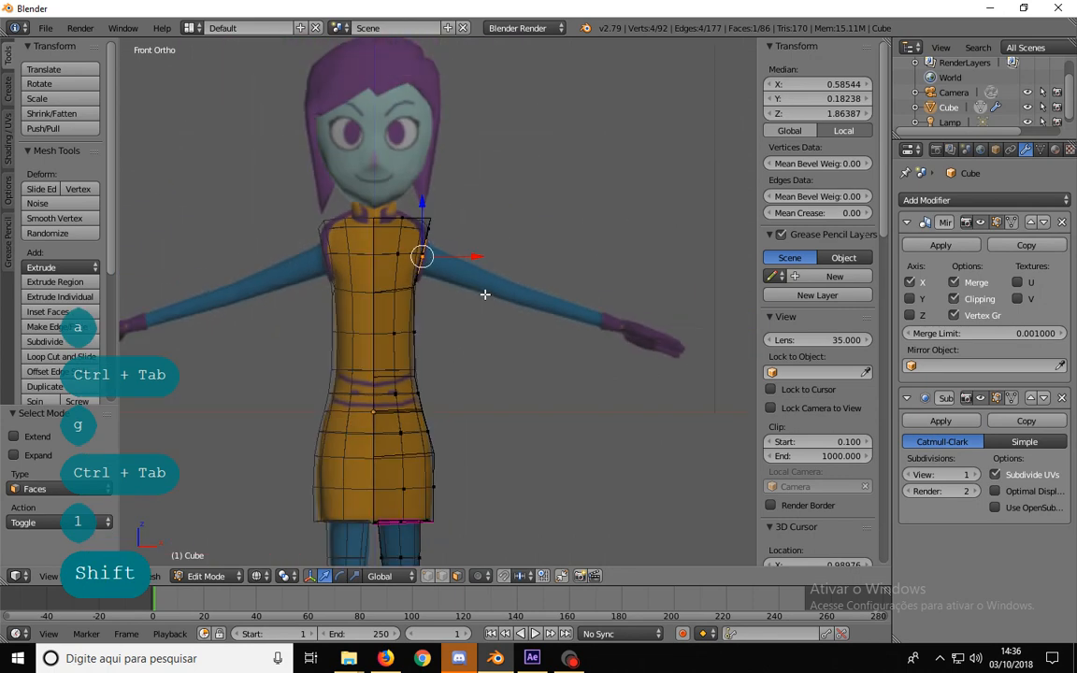
key(e)
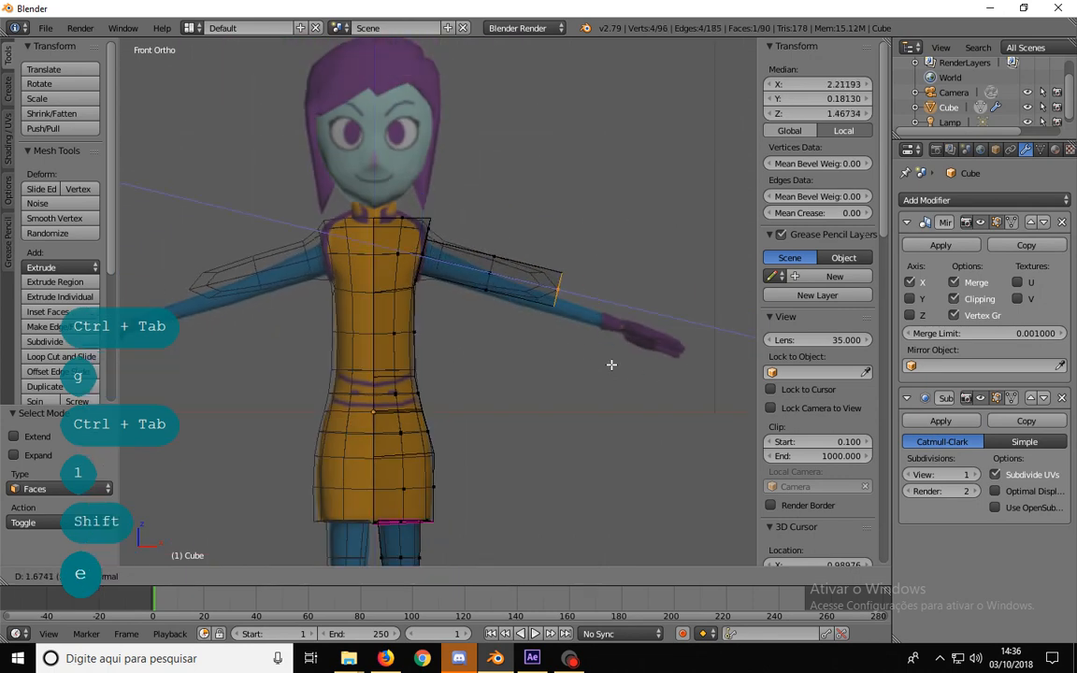
click(545, 363)
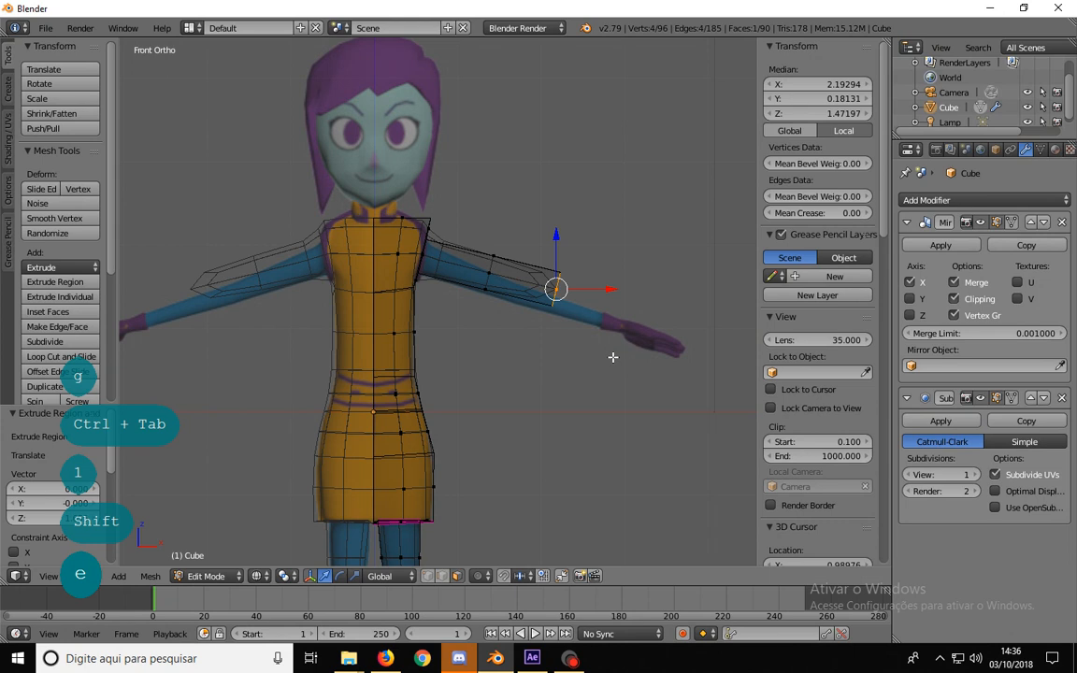
key(g)
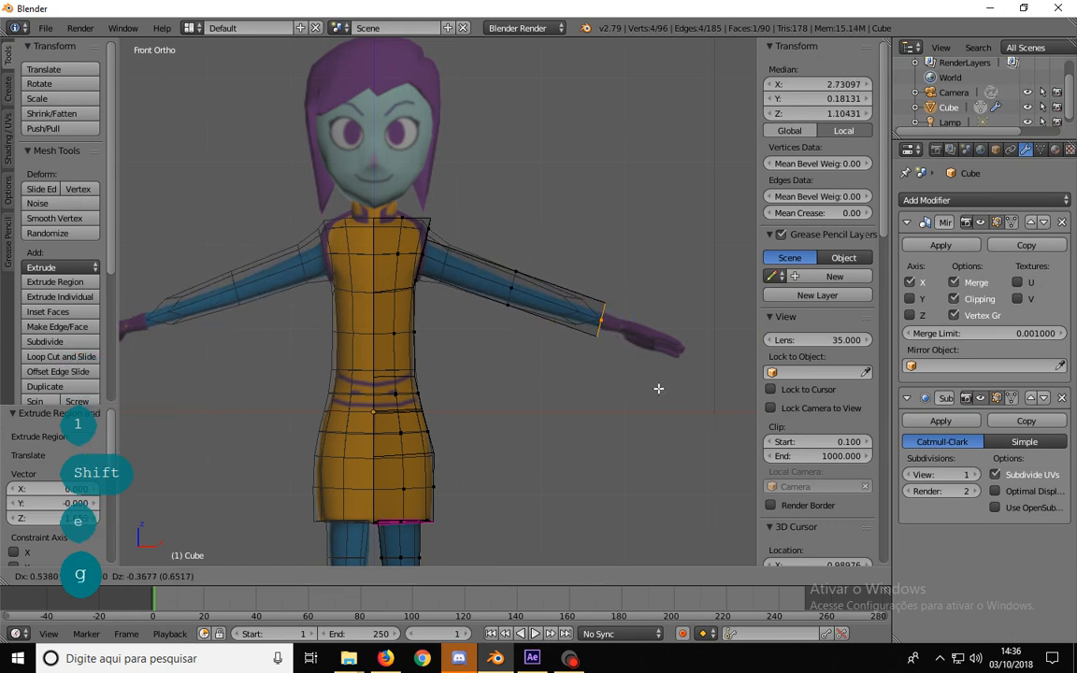
click(659, 389)
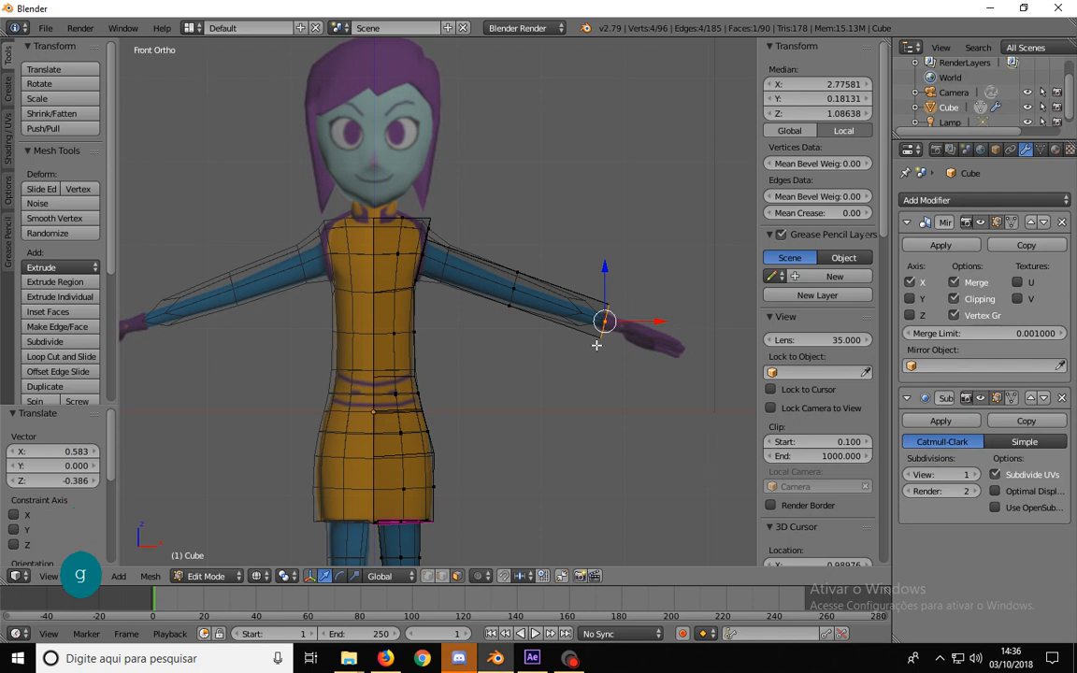
- Scale the arm's end face at the wrist to 0.505
key(z)
mouse_move(572, 351)
middle_down()
mouse_move(500, 384)
mouse_move(485, 253)
mouse_move(470, 261)
middle_up()
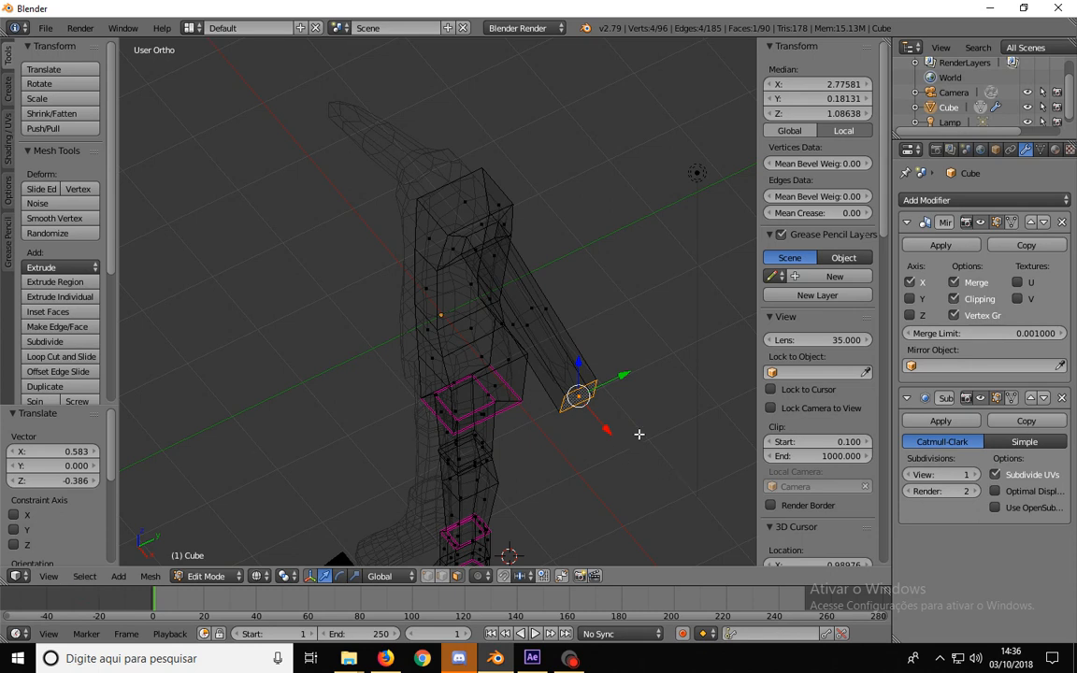
key(s)
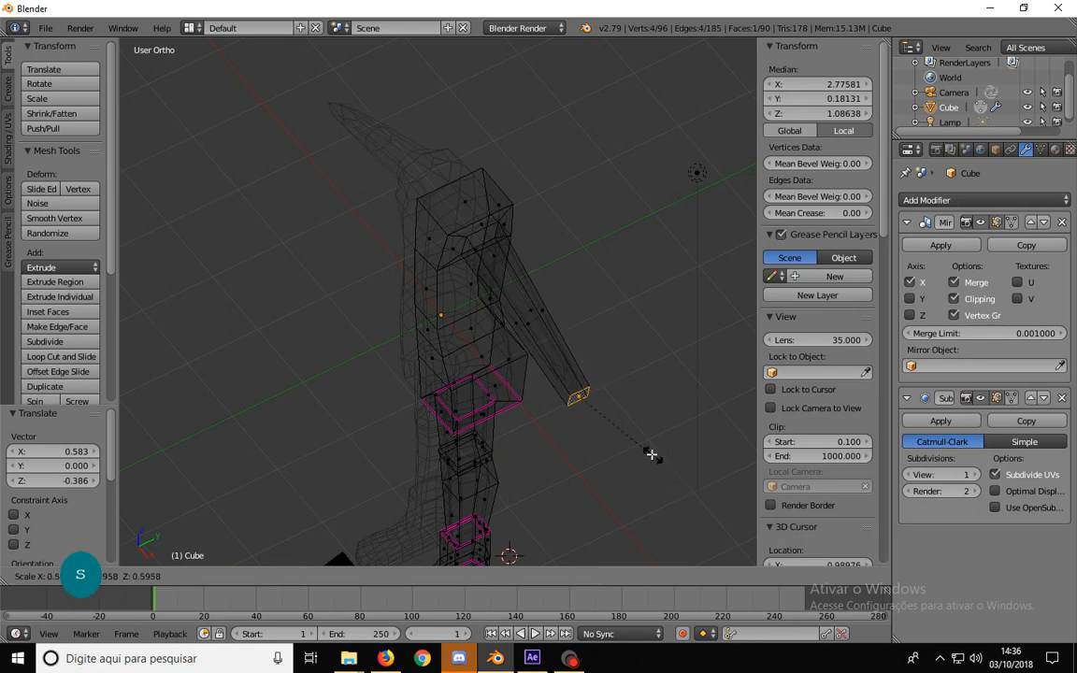
click(641, 448)
key(KP_1)
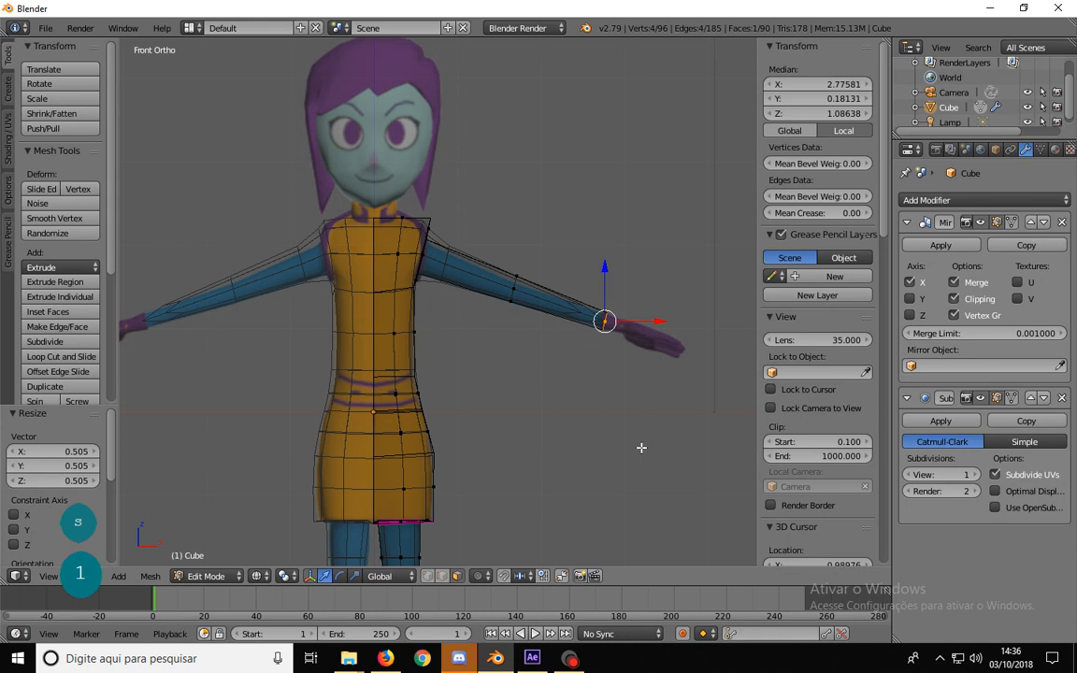
- Examine the tapered arm's shape with solid shading, together with the torso and legs, from the front and at an angle
shift+middle_drag(551, 365, 505, 355)
scroll(572, 413, up, 3)
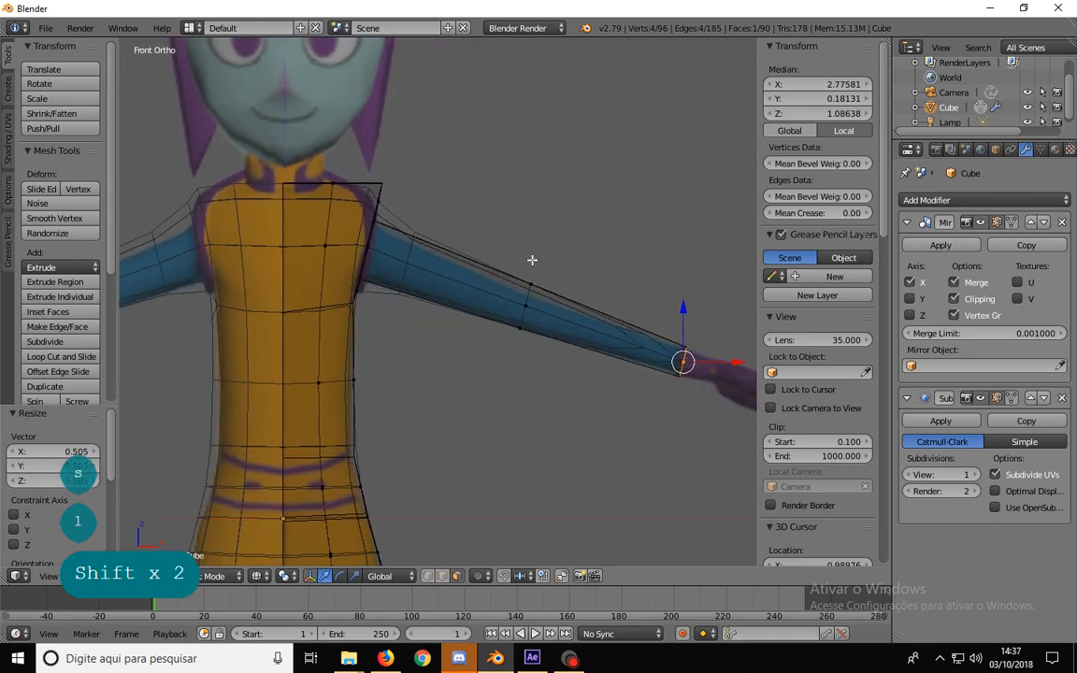
key(z)
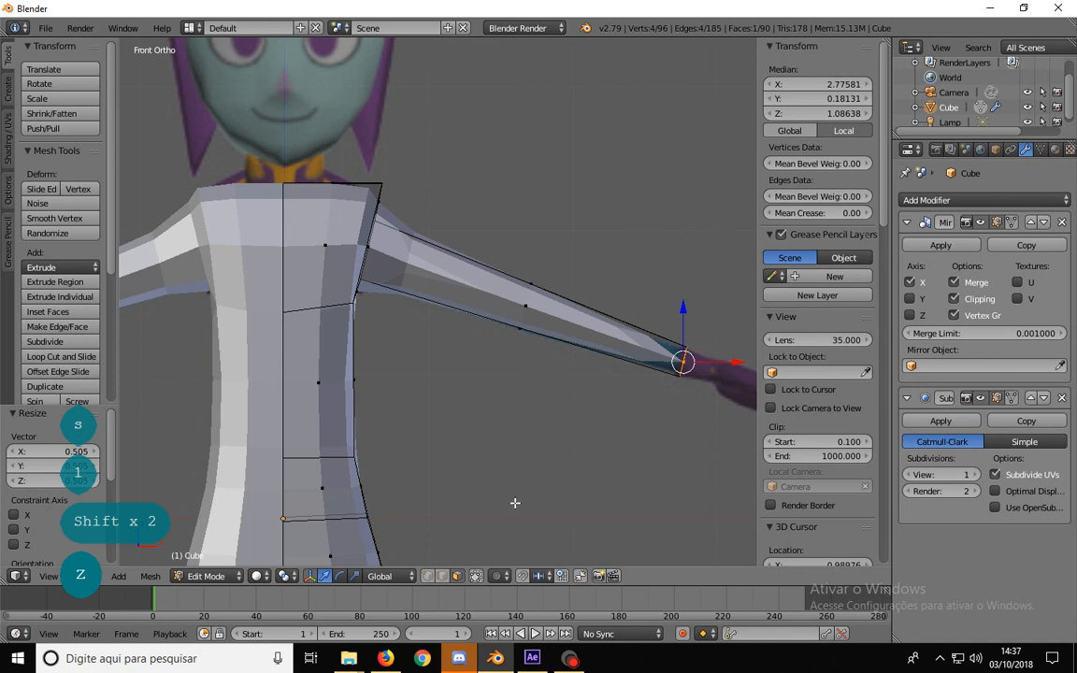
shift+middle_drag(515, 503, 480, 255)
shift+middle_drag(461, 338, 371, 396)
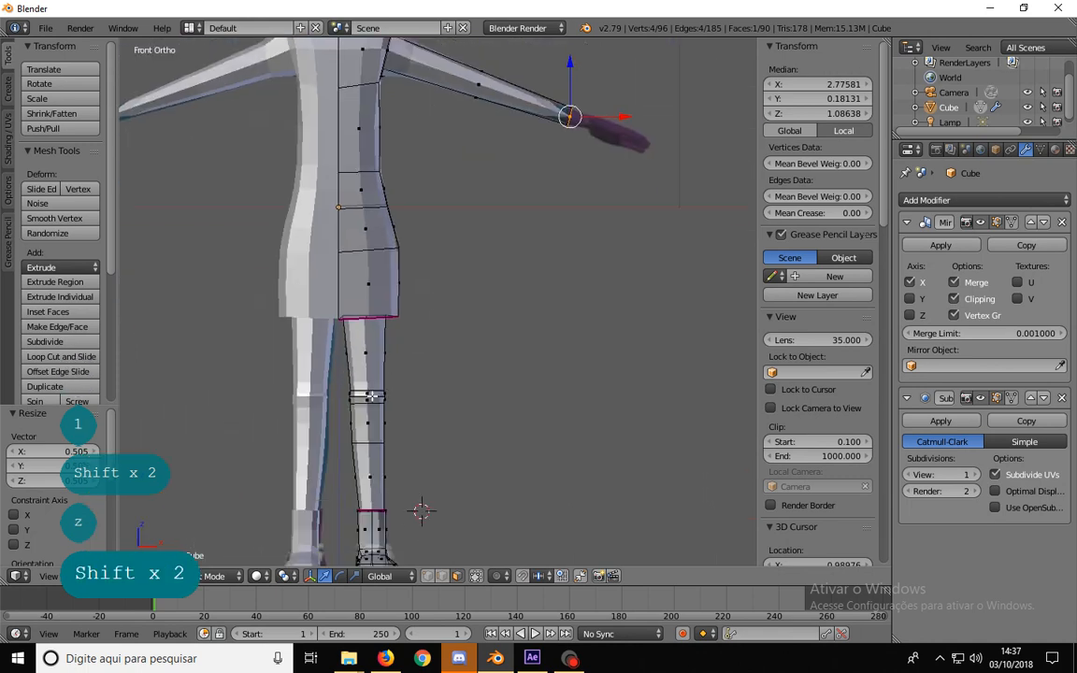
shift+middle_drag(458, 250, 485, 404)
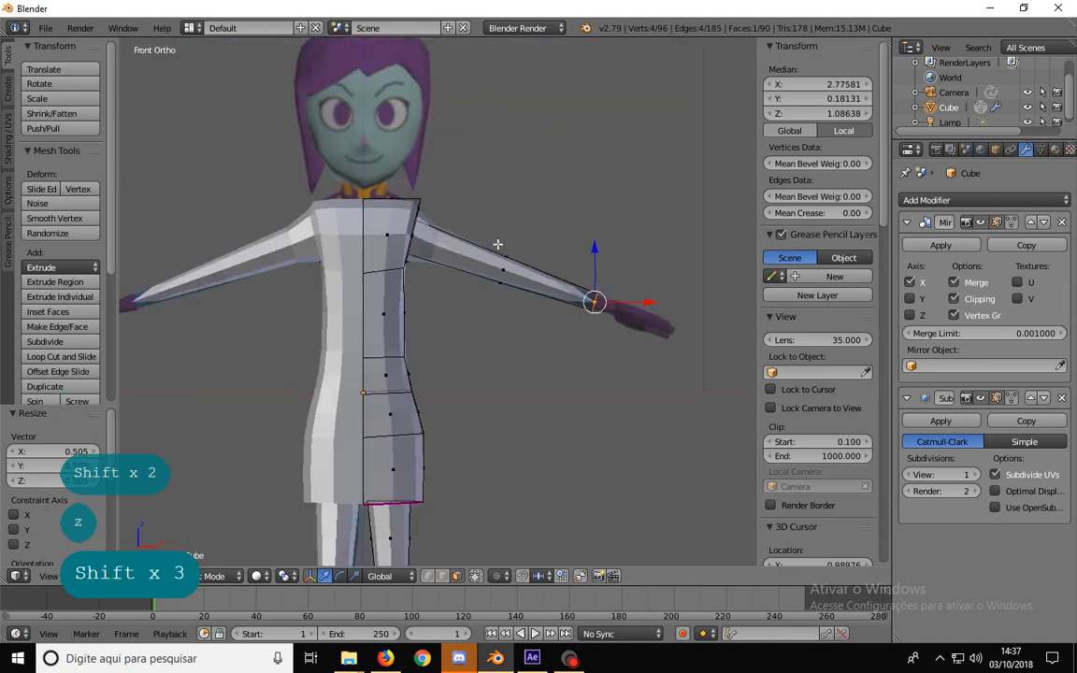
scroll(497, 244, up, 3)
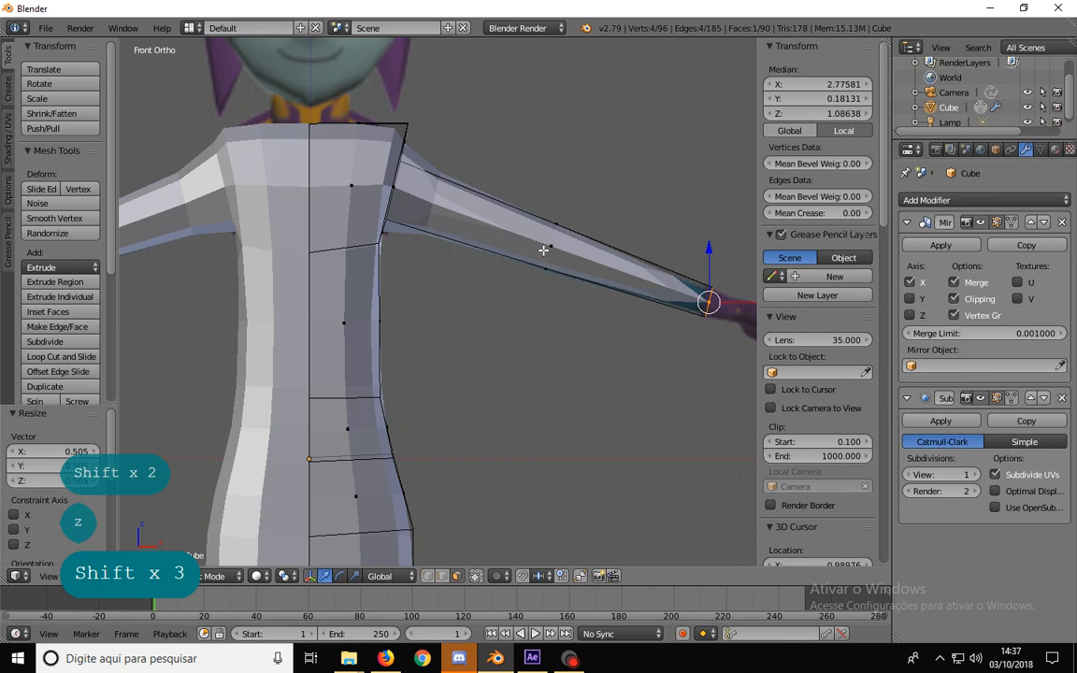
middle_drag(449, 203, 458, 149)
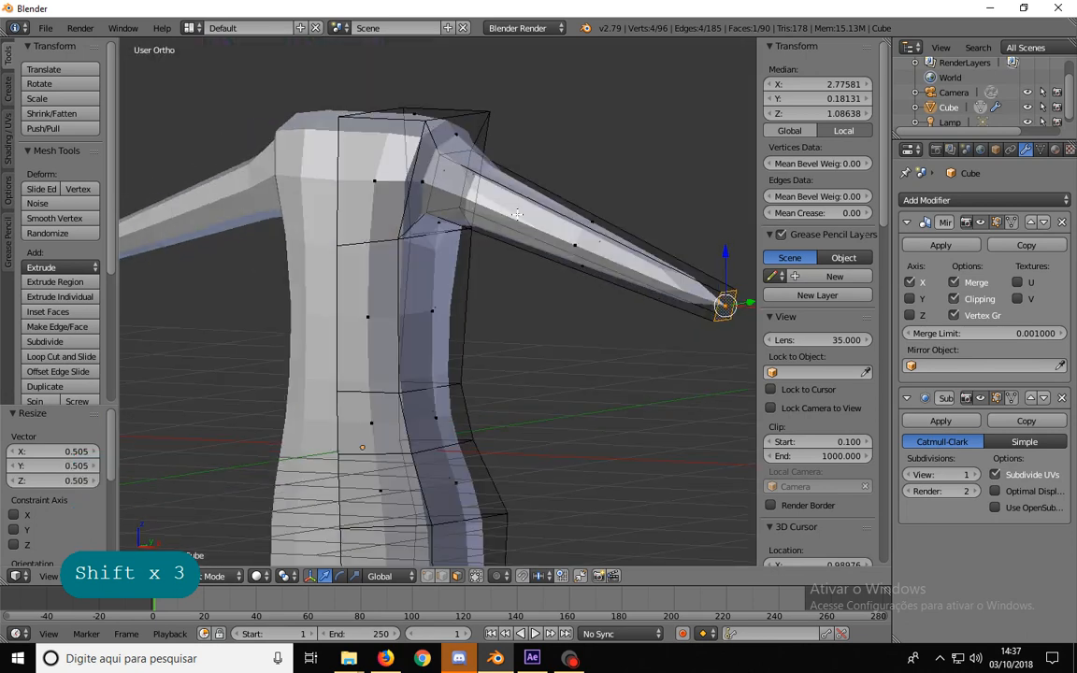
key(KP_1)
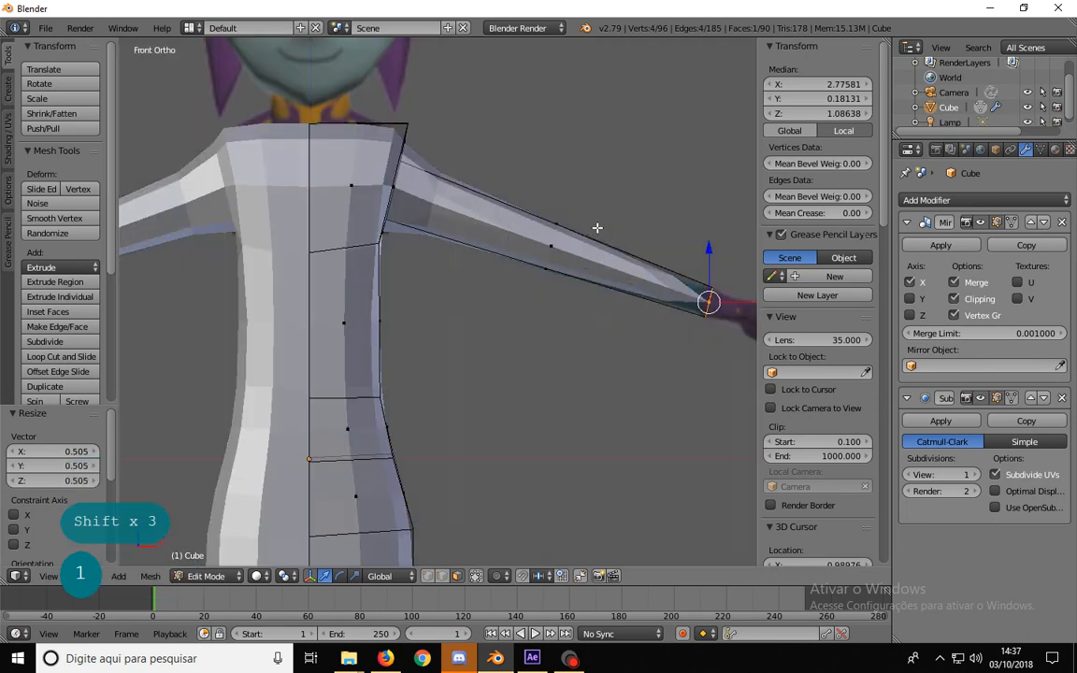
- Cut an edge loop at the middle of the arm for the elbow, and one more loop close to each side of it
key(ctrl+r)
click(522, 253)
click(521, 253)
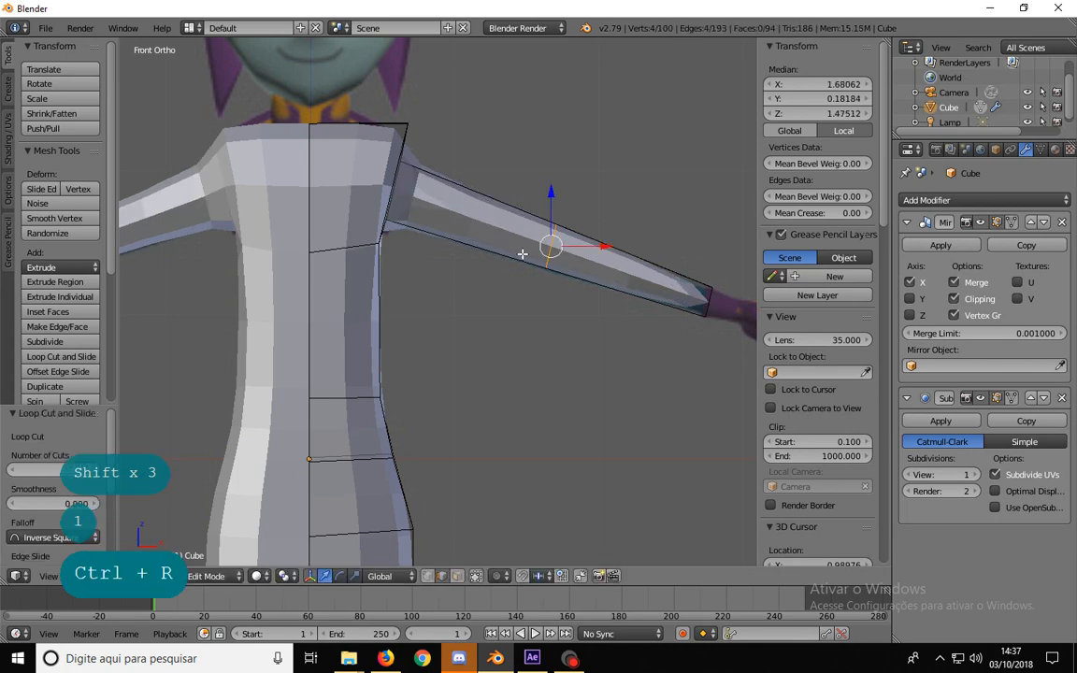
key(ctrl+r)
click(573, 254)
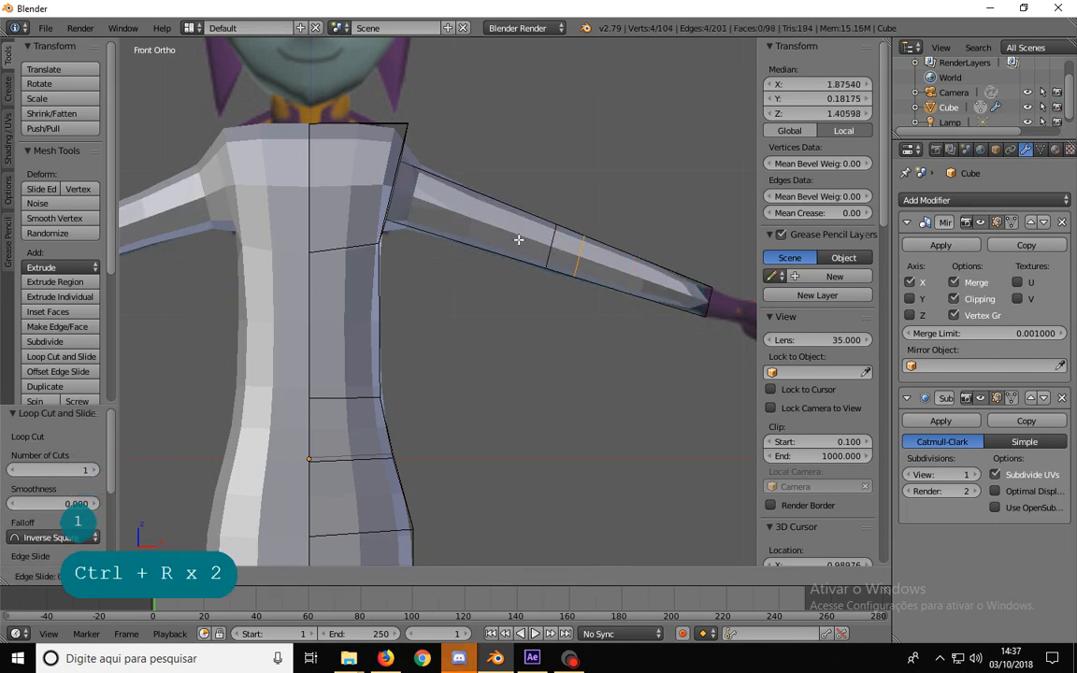
click(505, 235)
key(ctrl+r)
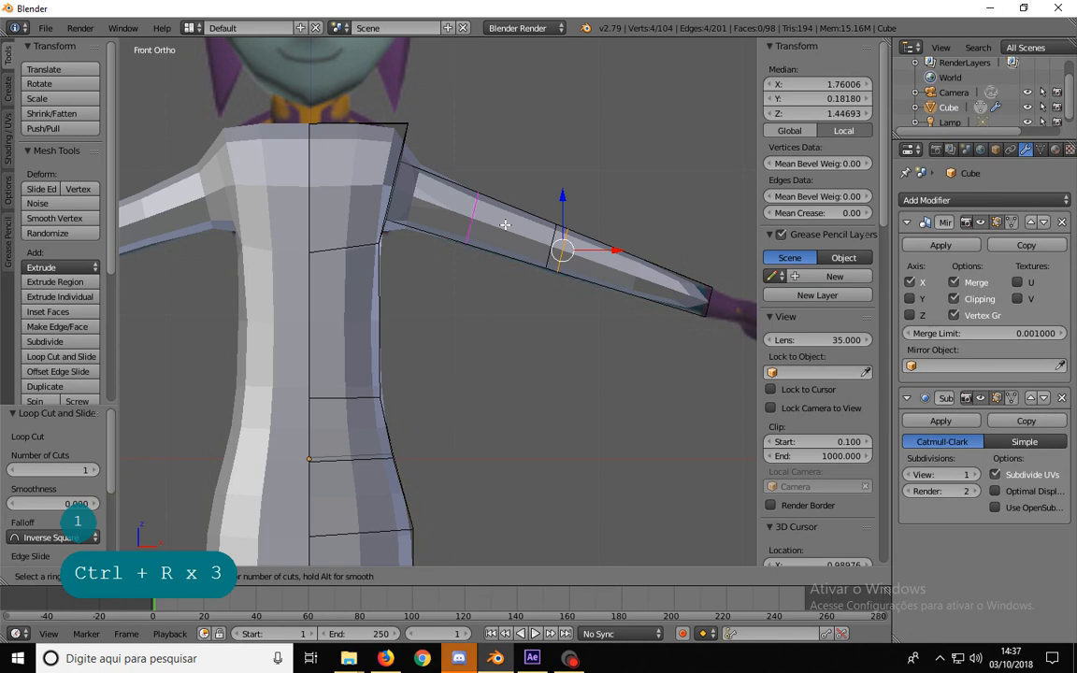
click(570, 243)
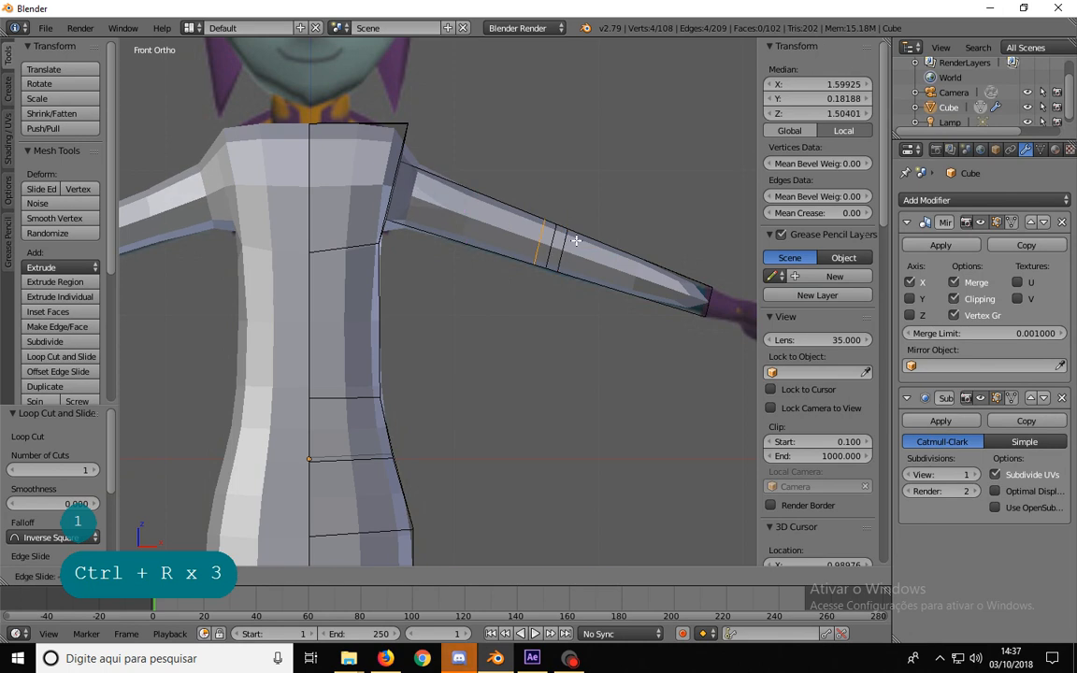
click(576, 241)
- Select the four vertices of the middle elbow loop and move them 0.015 in Y
middle_drag(575, 241, 617, 262)
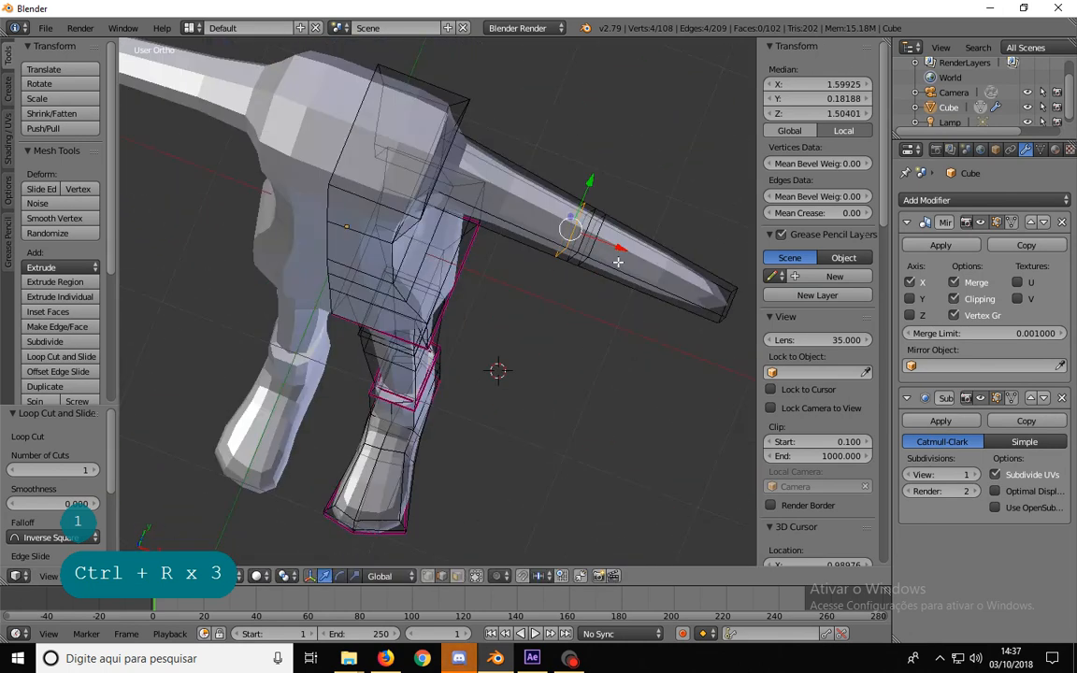
shift+middle_drag(538, 238, 413, 282)
middle_drag(464, 253, 501, 241)
shift+middle_drag(452, 237, 425, 299)
scroll(422, 276, up, 2)
key(ctrl+Tab)
click(441, 281)
click(438, 273)
shift+click(450, 279)
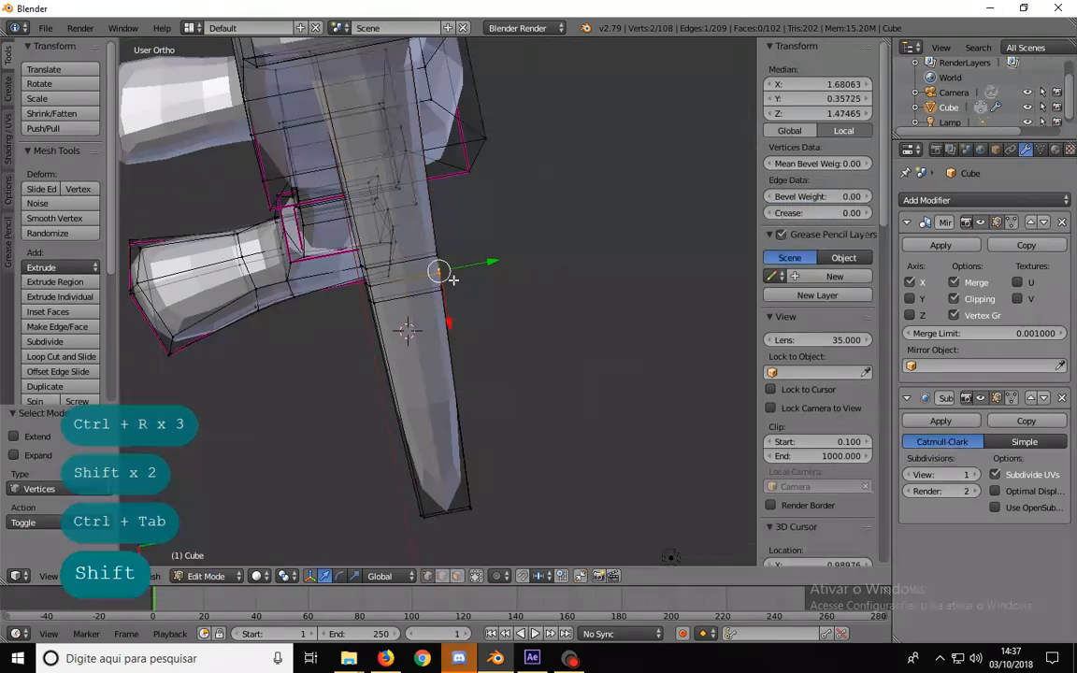
shift+right_click(373, 287)
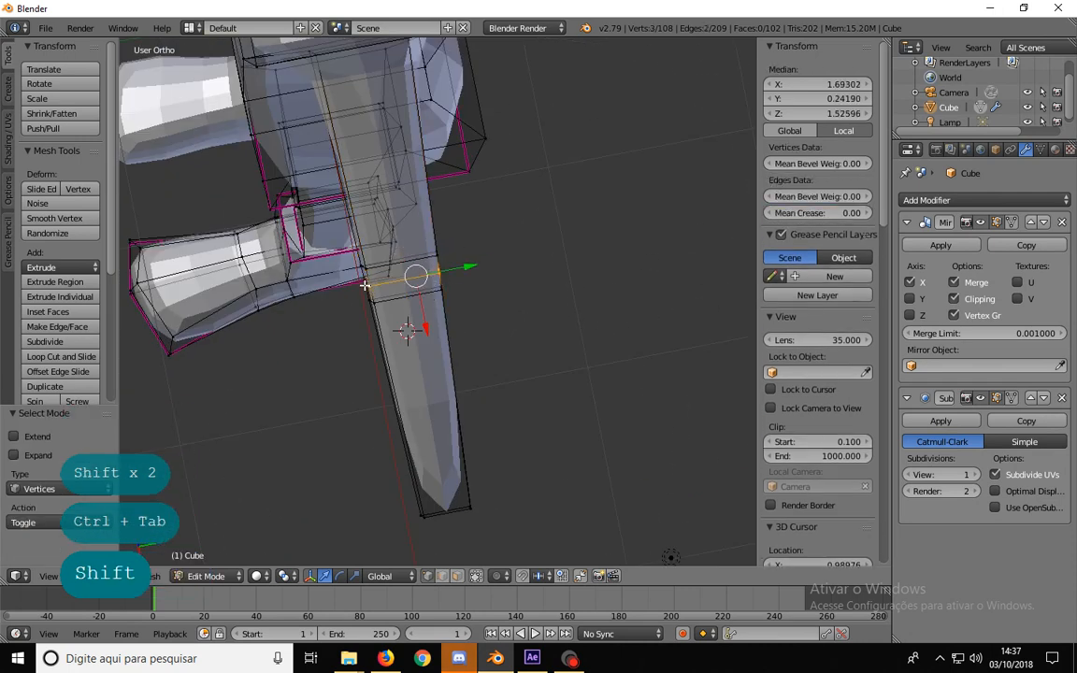
shift+right_click(366, 284)
key(g)
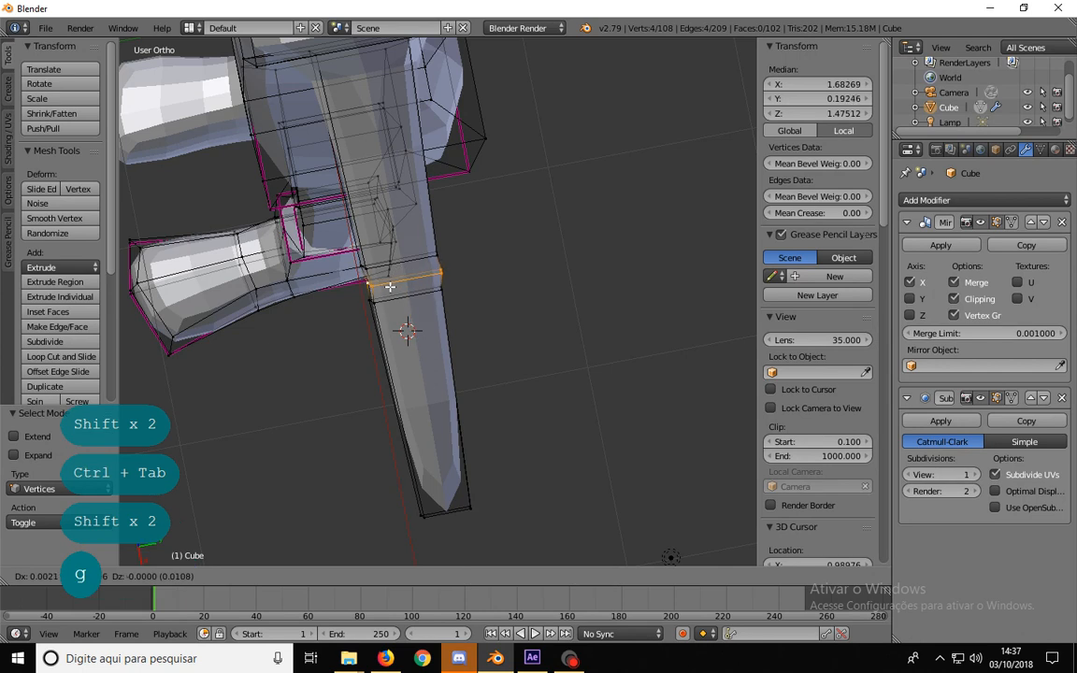
click(392, 288)
- Select all three elbow loops and move them together about 0.035 in Y
middle_drag(426, 291, 394, 299)
middle_drag(463, 331, 464, 338)
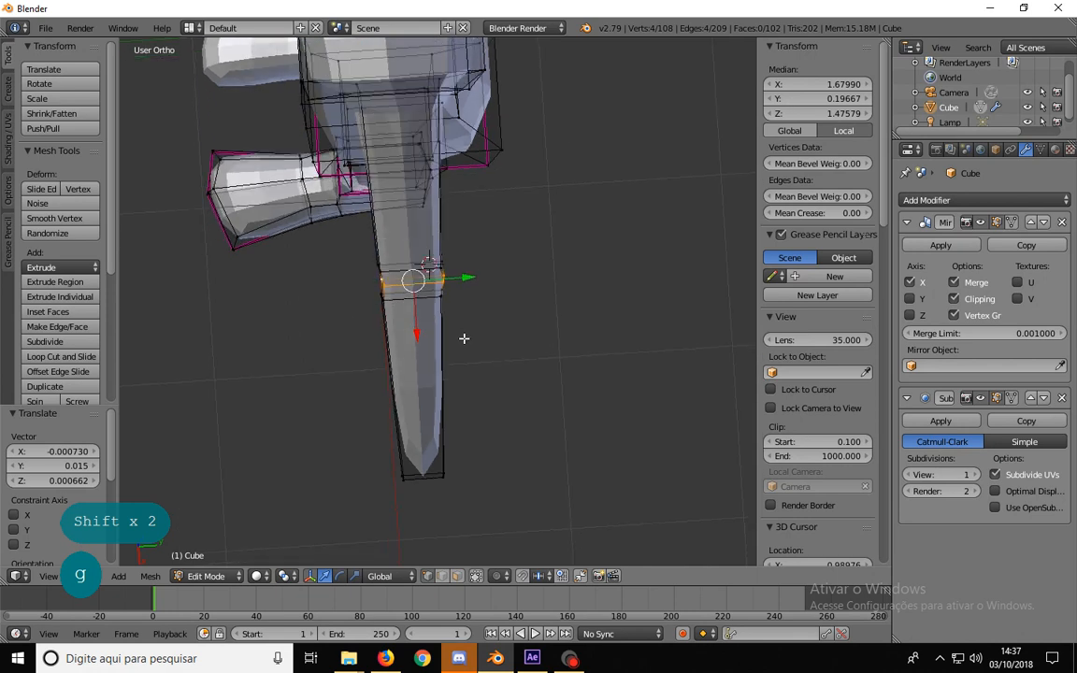
key(a)
key(b)
drag(463, 331, 356, 254)
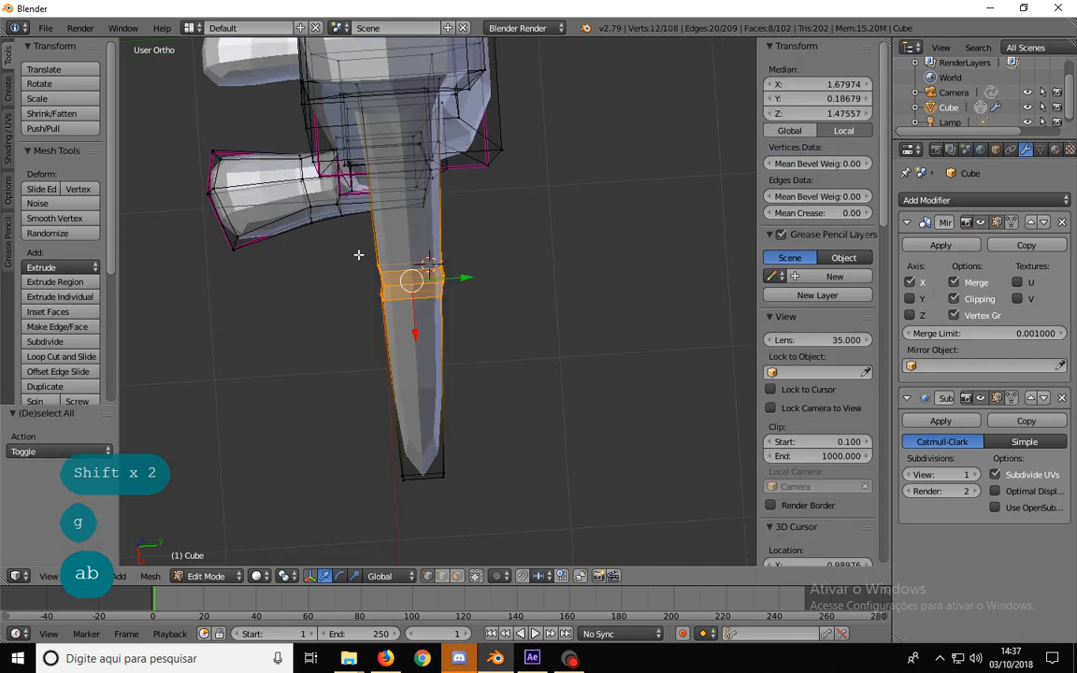
key(g)
click(367, 252)
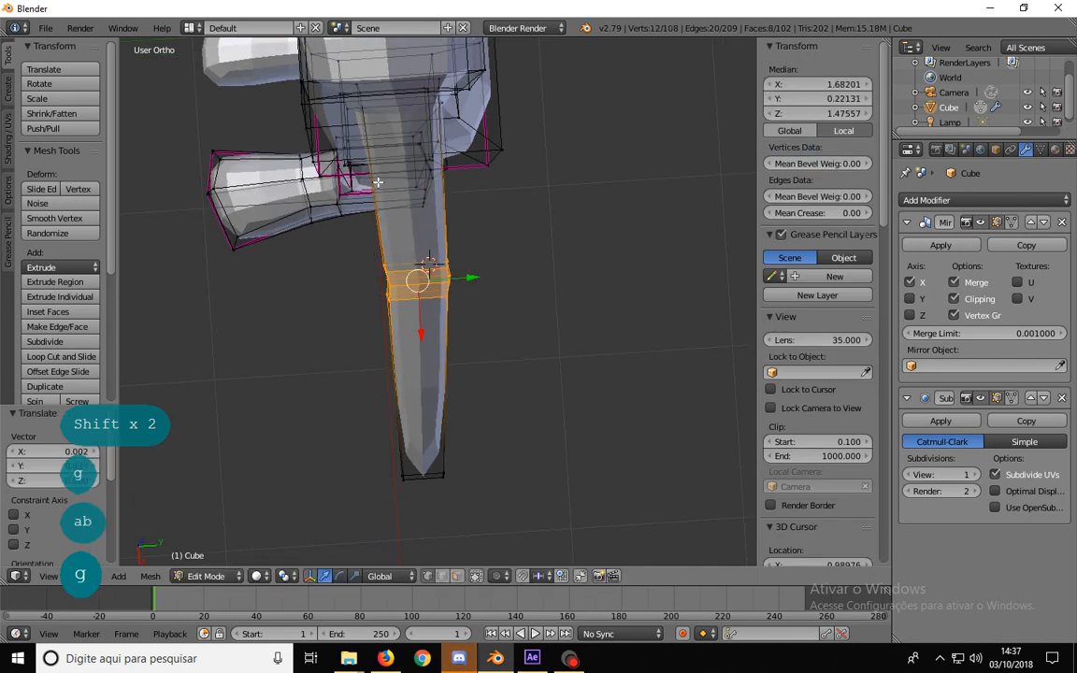
- Move the wrist's end vertices about -0.056 in Y, and shift them 0.061 in Y over the reference wrist in side view
key(a)
key(b)
drag(413, 502, 474, 458)
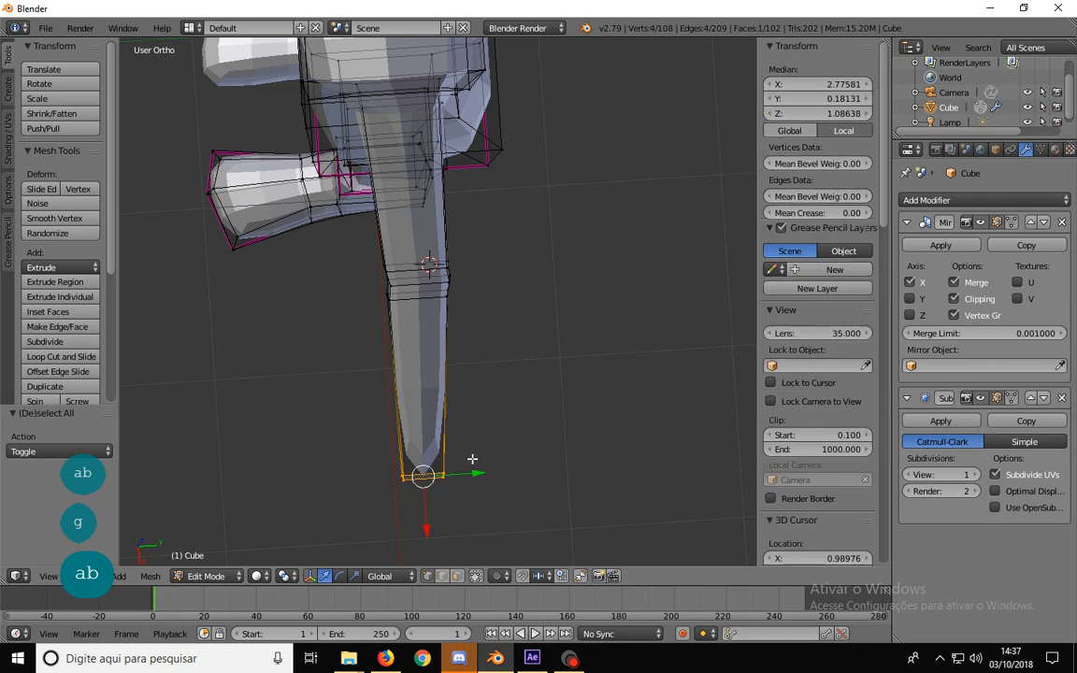
key(g)
click(462, 458)
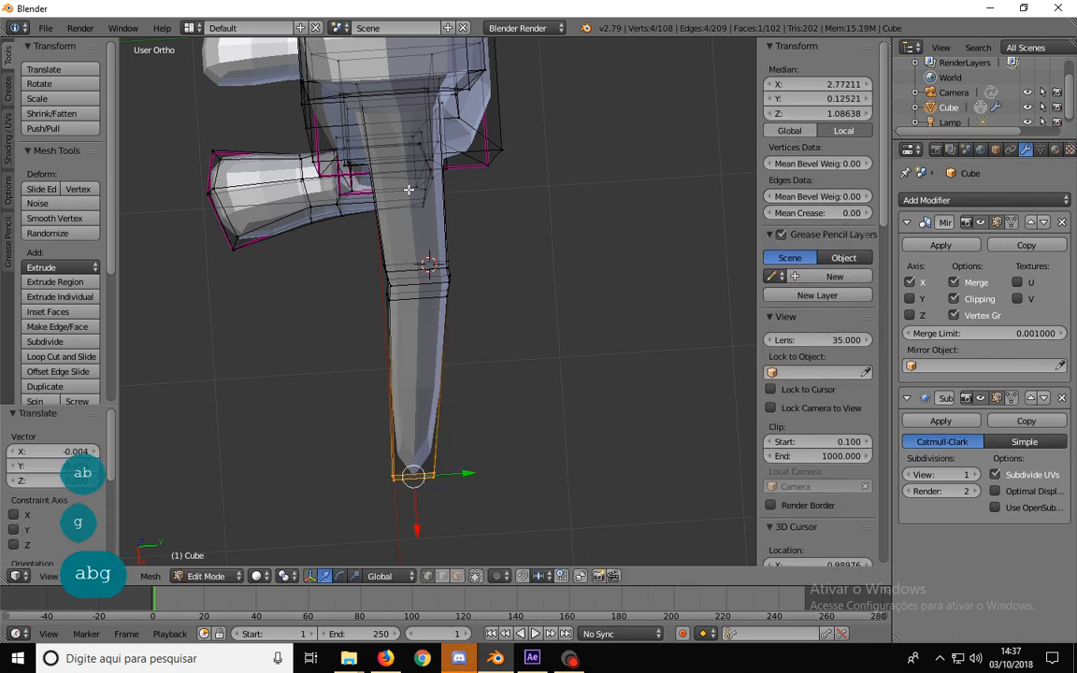
key(KP_3)
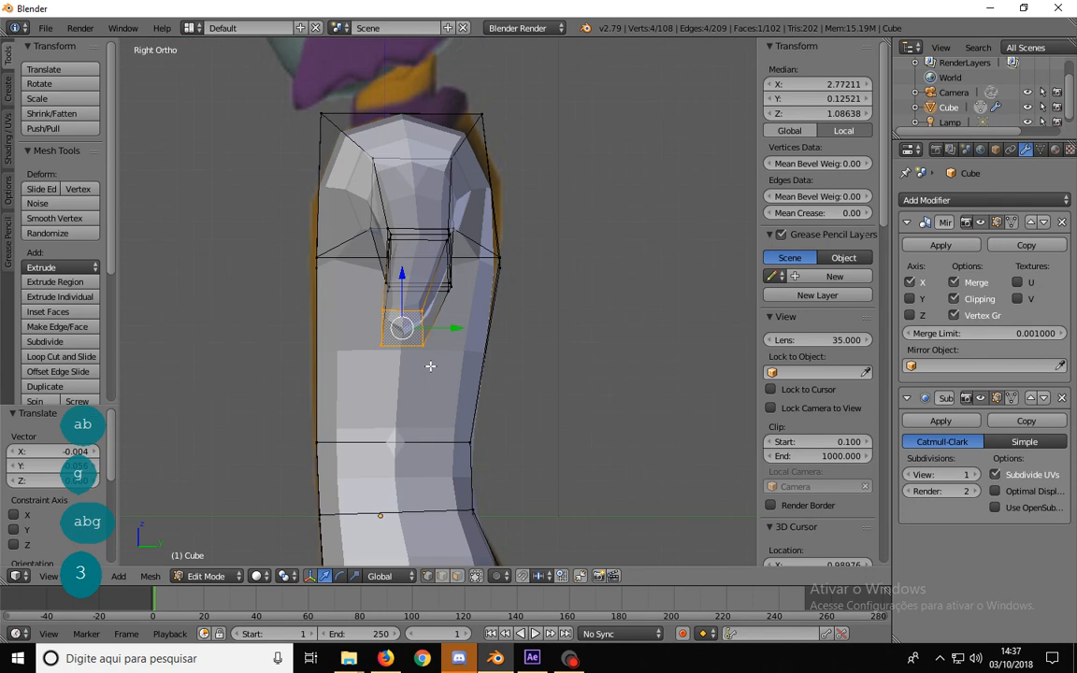
key(z)
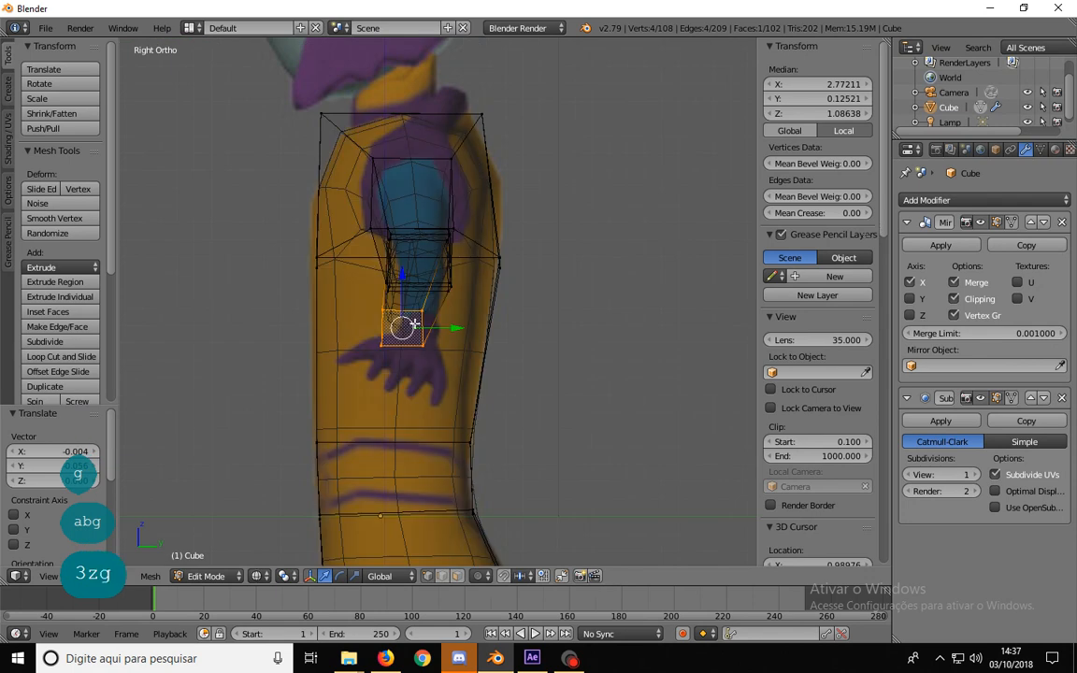
click(435, 343)
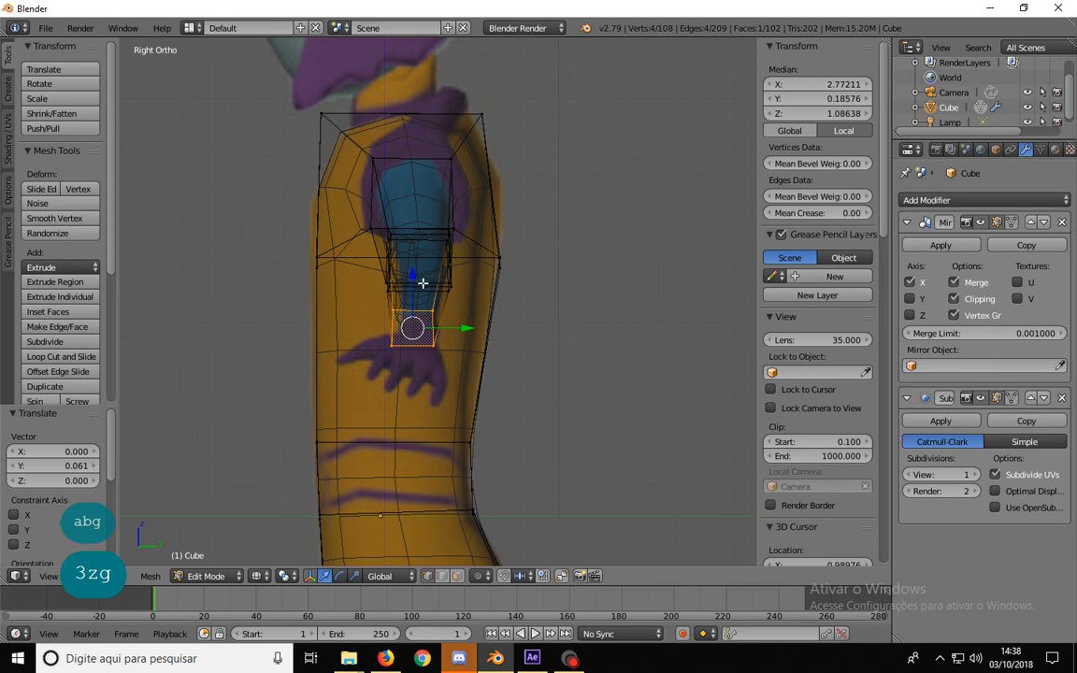
key(KP_1)
scroll(522, 296, up, 3)
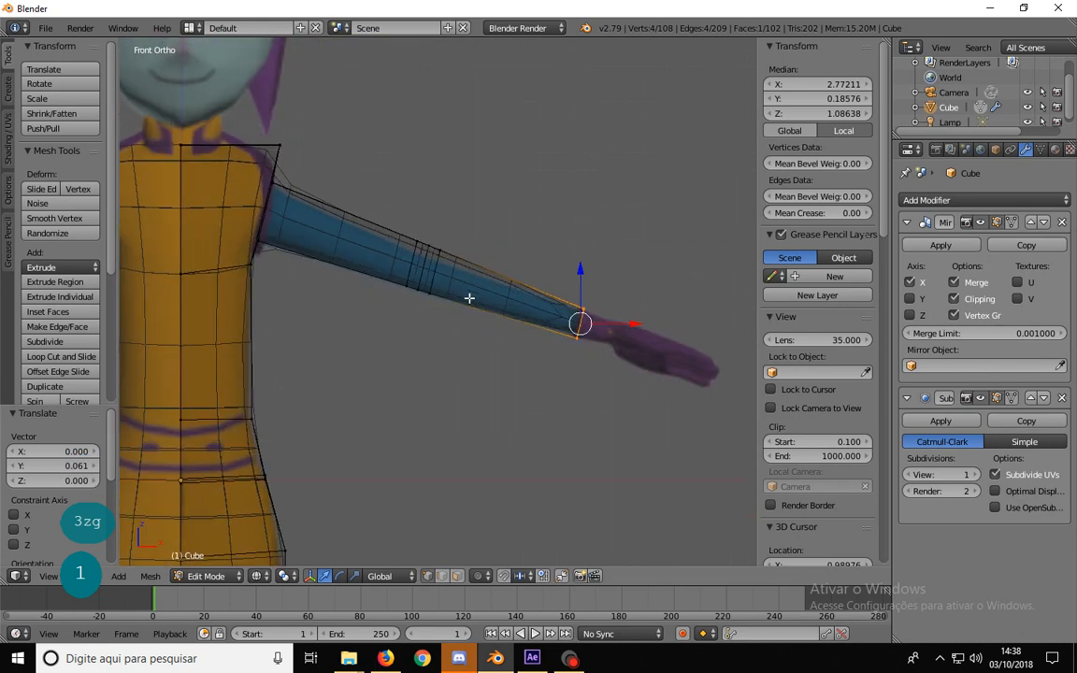
key(b)
drag(427, 190, 485, 236)
key(g)
right_click(484, 246)
- Select the six upper vertices of the elbow loops and move them about 0.07 down and inward onto the reference sleeve's upper edge
key(a)
key(b)
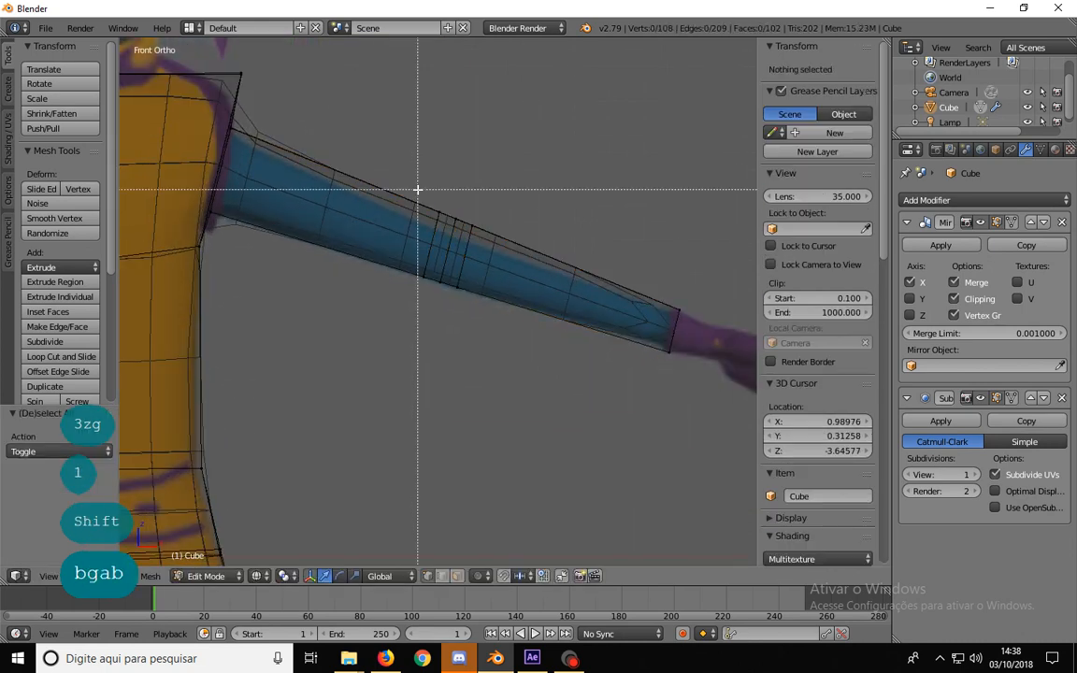
drag(418, 185, 487, 241)
key(g)
right_click(485, 249)
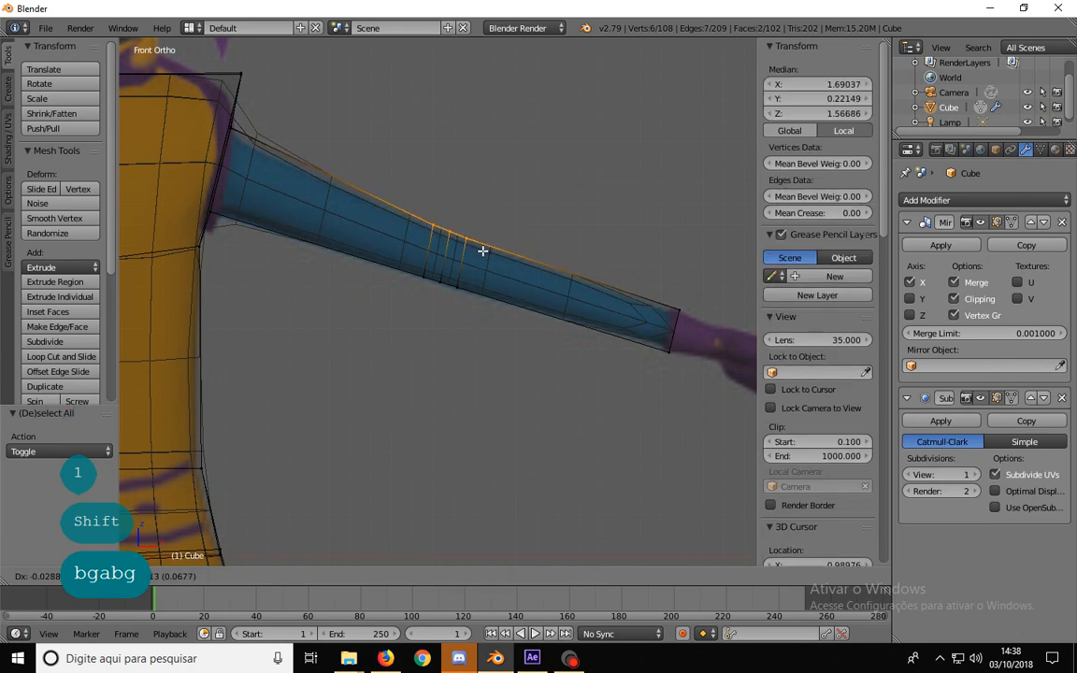
- Narrow the wrist end by moving its two upper vertices slightly down and its lower vertices slightly up to the reference sleeve
key(a)
key(b)
drag(646, 281, 697, 331)
key(g)
right_click(696, 331)
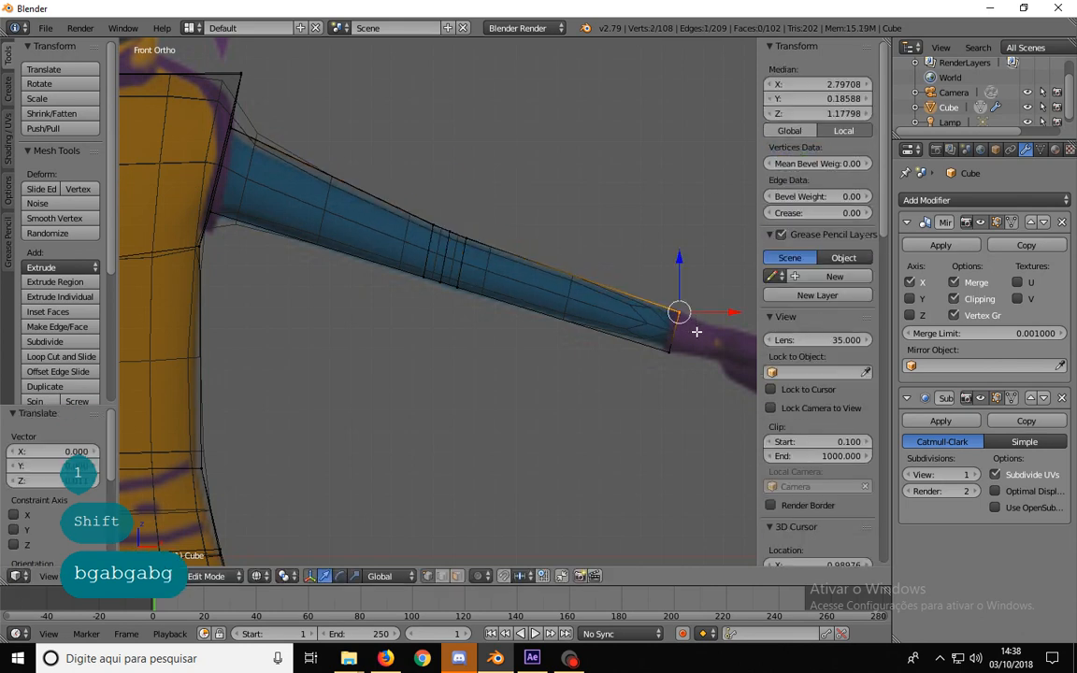
key(a)
key(b)
drag(687, 391, 644, 336)
key(g)
right_click(644, 334)
key(a)
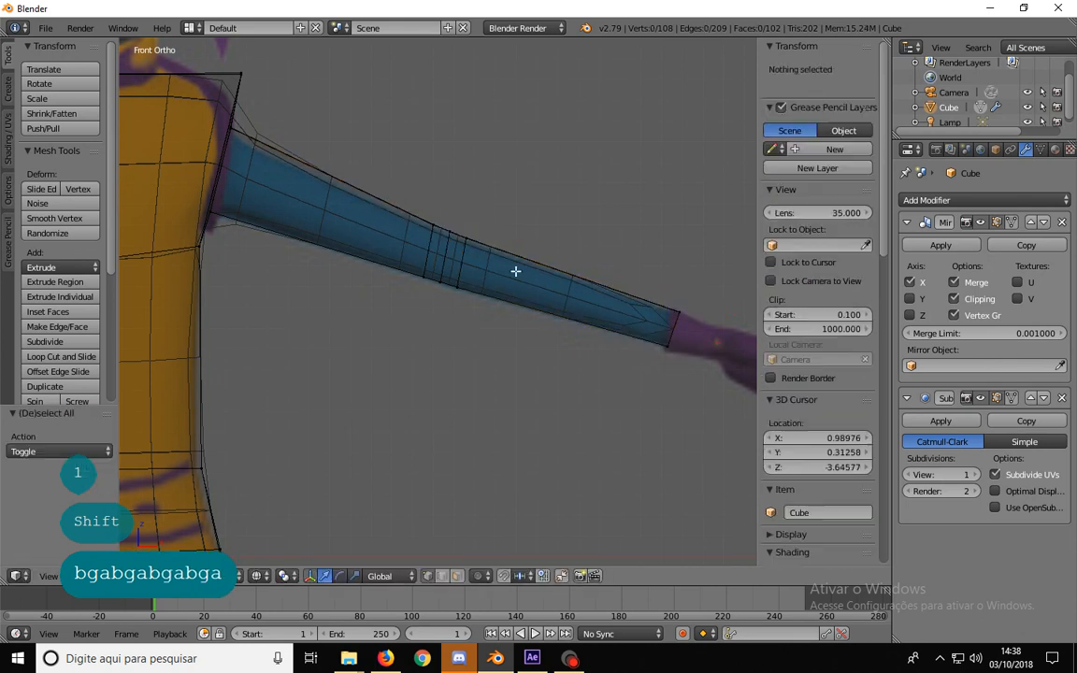
- Lower the six upper elbow vertices slightly more to follow the reference sleeve's outline, and clear the selection
key(b)
drag(424, 199, 483, 251)
key(g)
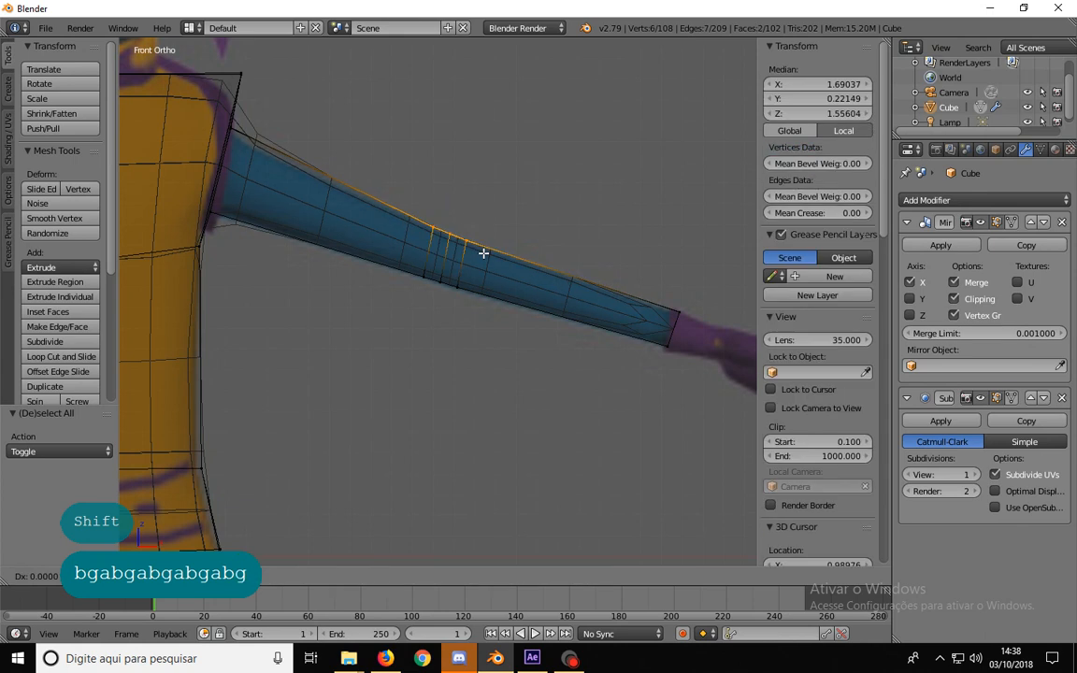
right_click(484, 251)
key(a)
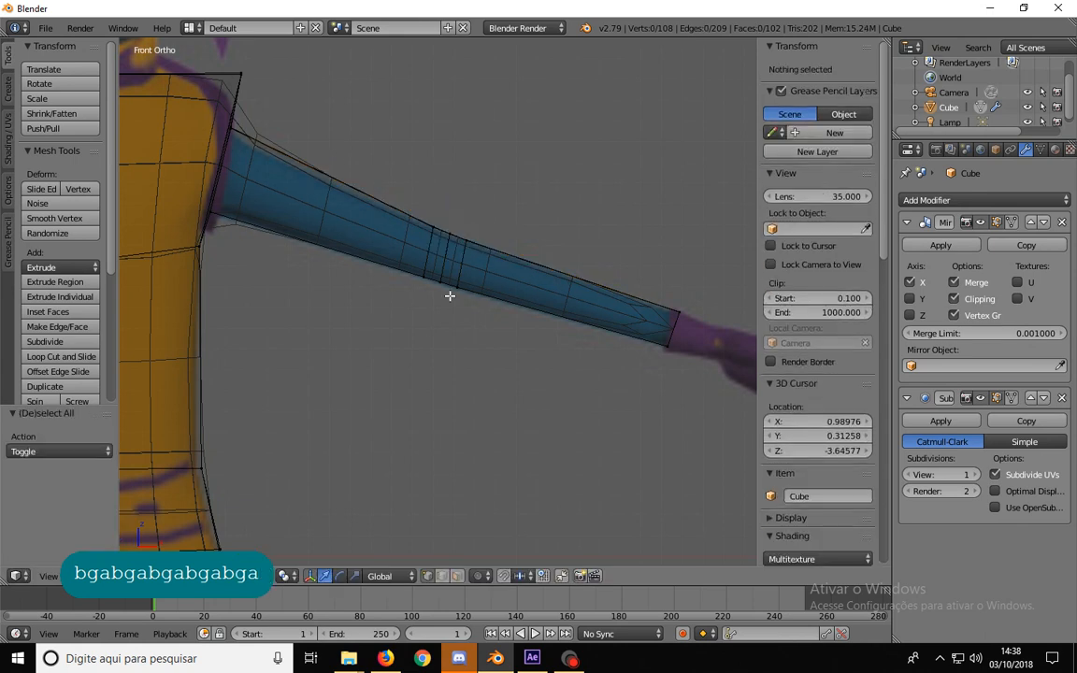
- Examine the arm's wireframe from an angle, and the body and arms in solid shading from the front against the reference
scroll(449, 295, up, 3)
scroll(471, 241, down, 4)
mouse_move(471, 240)
middle_down()
mouse_move(373, 314)
mouse_move(495, 293)
mouse_move(339, 293)
mouse_move(485, 278)
mouse_move(432, 274)
middle_up()
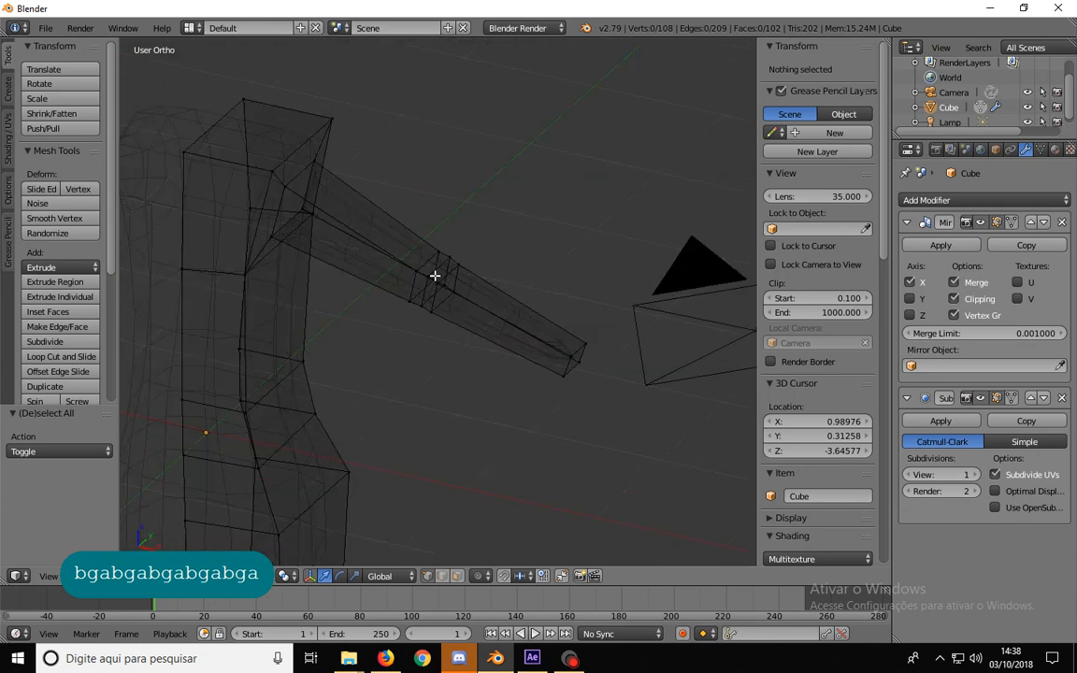
key(1)
key(z)
scroll(461, 258, down, 3)
shift+middle_drag(411, 339, 430, 299)
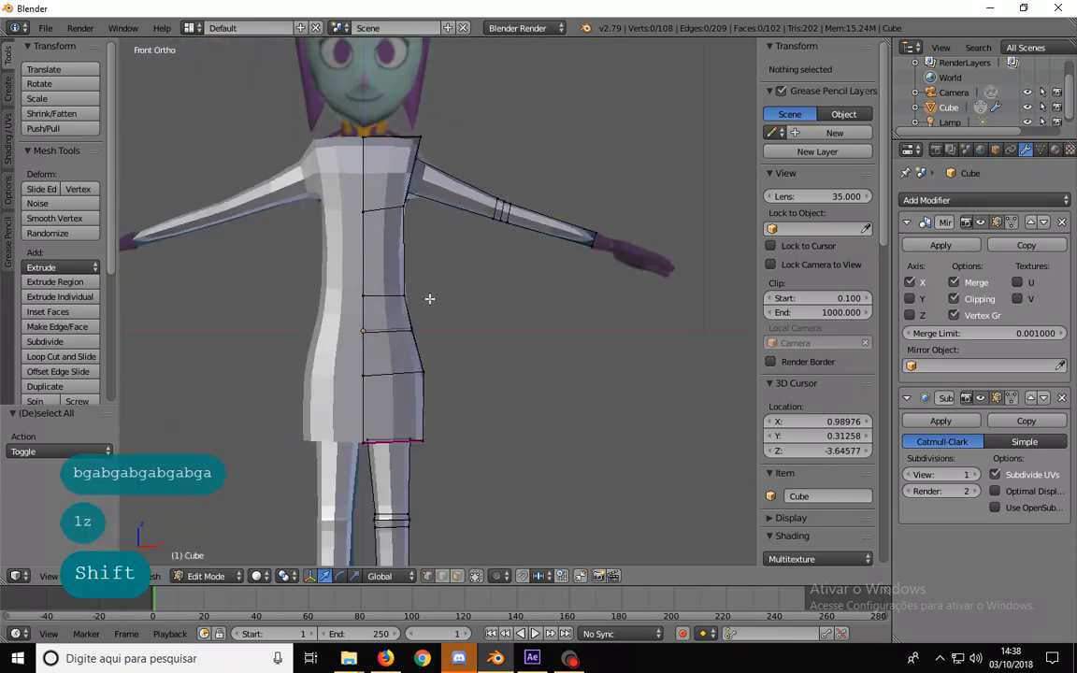
shift+middle_drag(375, 443, 372, 274)
shift+middle_drag(382, 163, 403, 345)
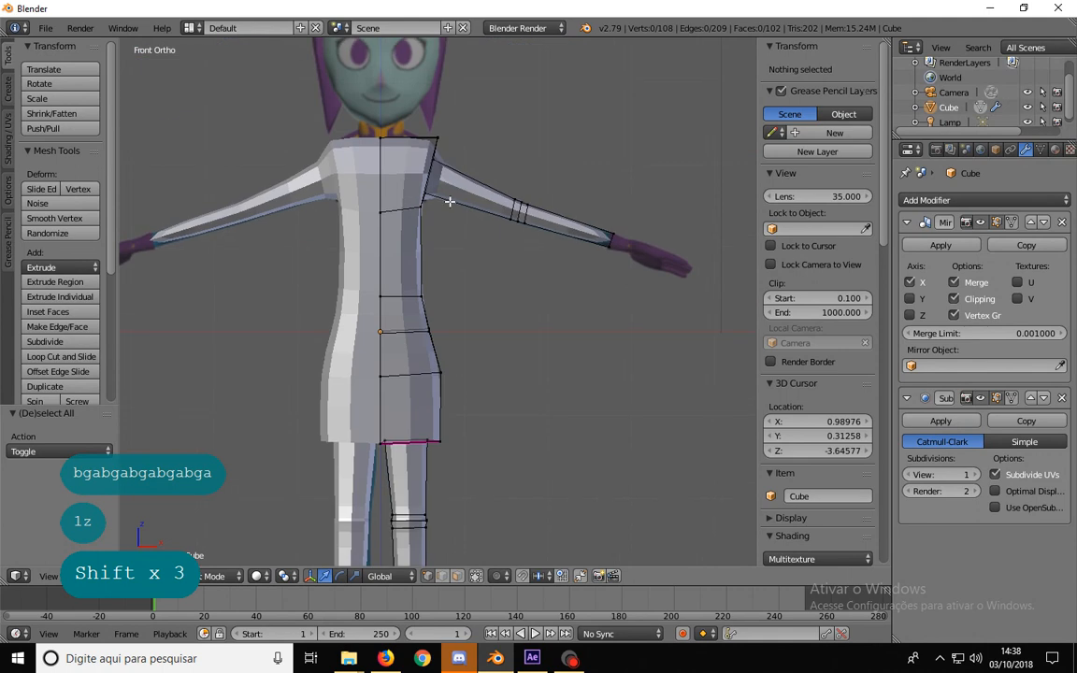
- Leave mesh editing of the body and place the 3D cursor on the reference image's hand in front view
scroll(394, 142, up, 1)
scroll(406, 159, down, 2)
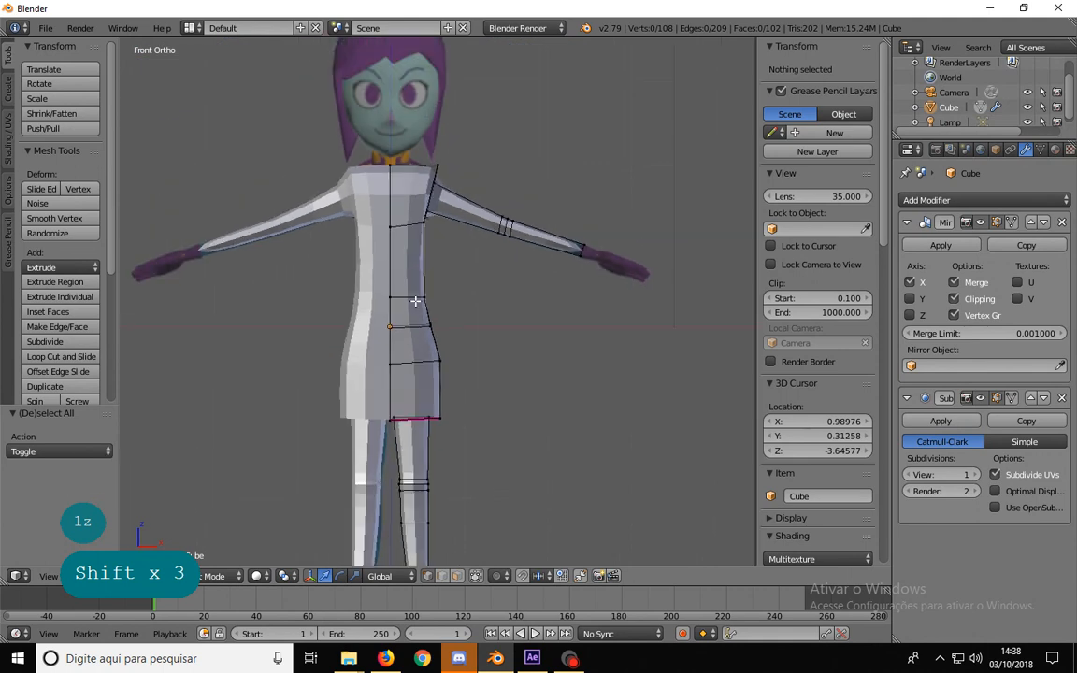
shift+middle_drag(496, 267, 450, 325)
key(KP_1)
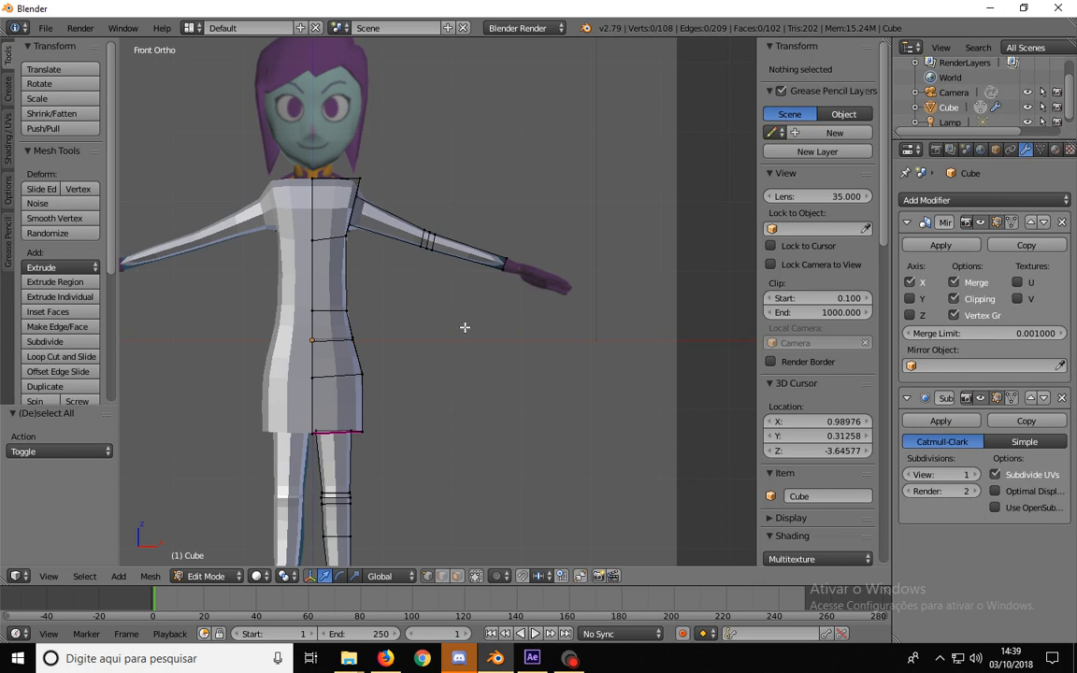
key(Tab)
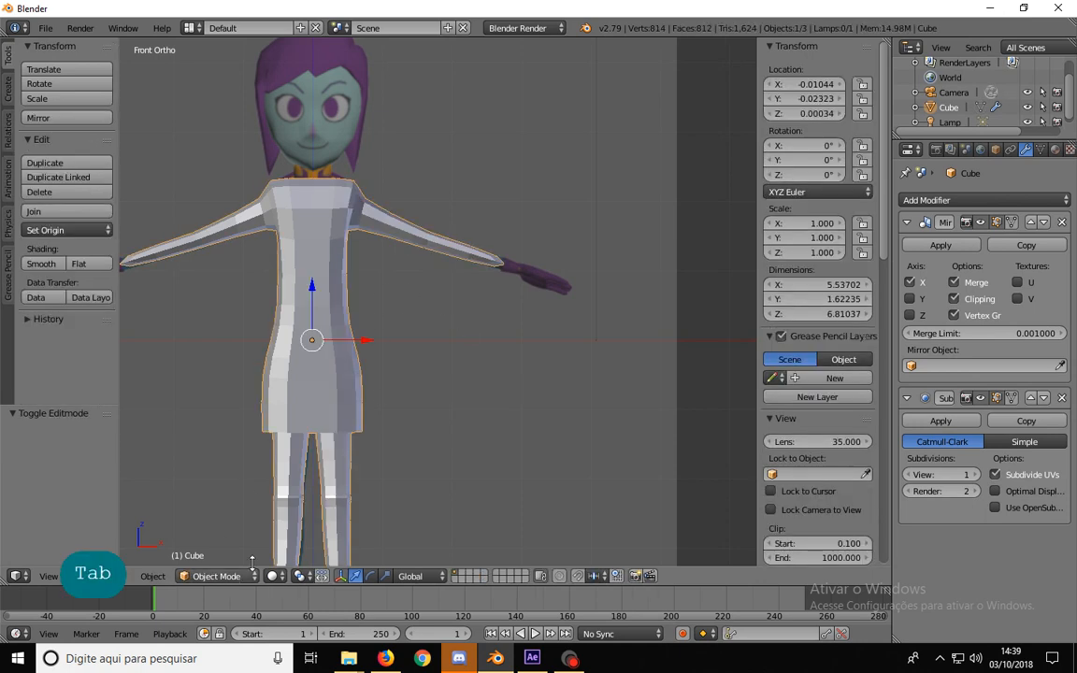
click(546, 285)
click(534, 286)
click(538, 275)
click(546, 280)
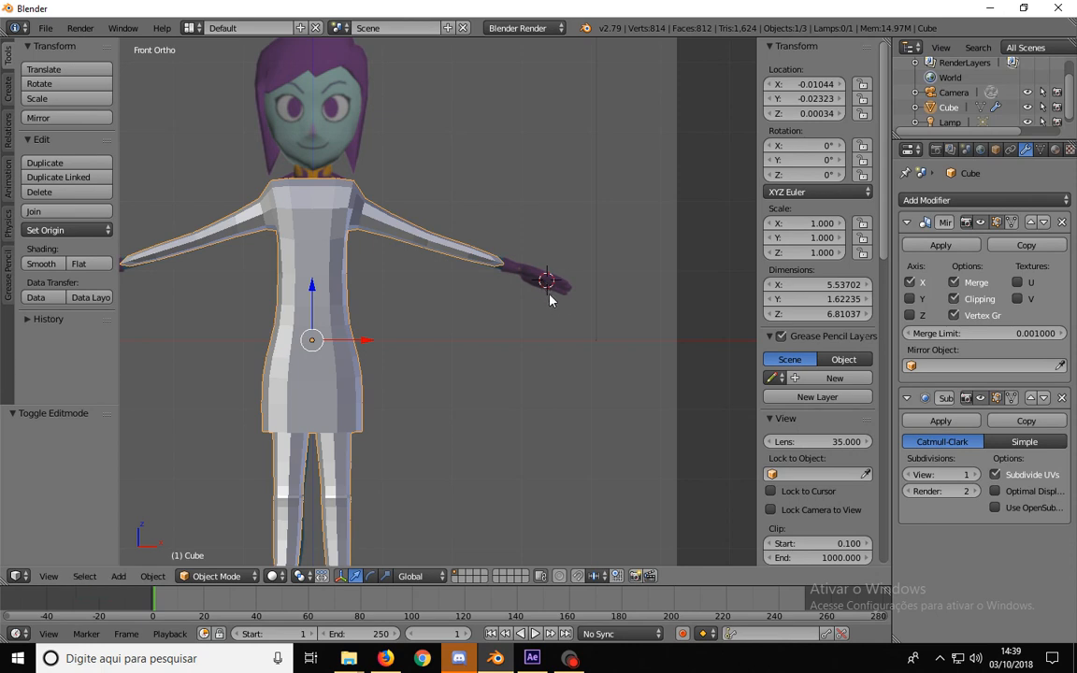
- Add a new cube mesh object at the 3D cursor on the hand
click(9, 89)
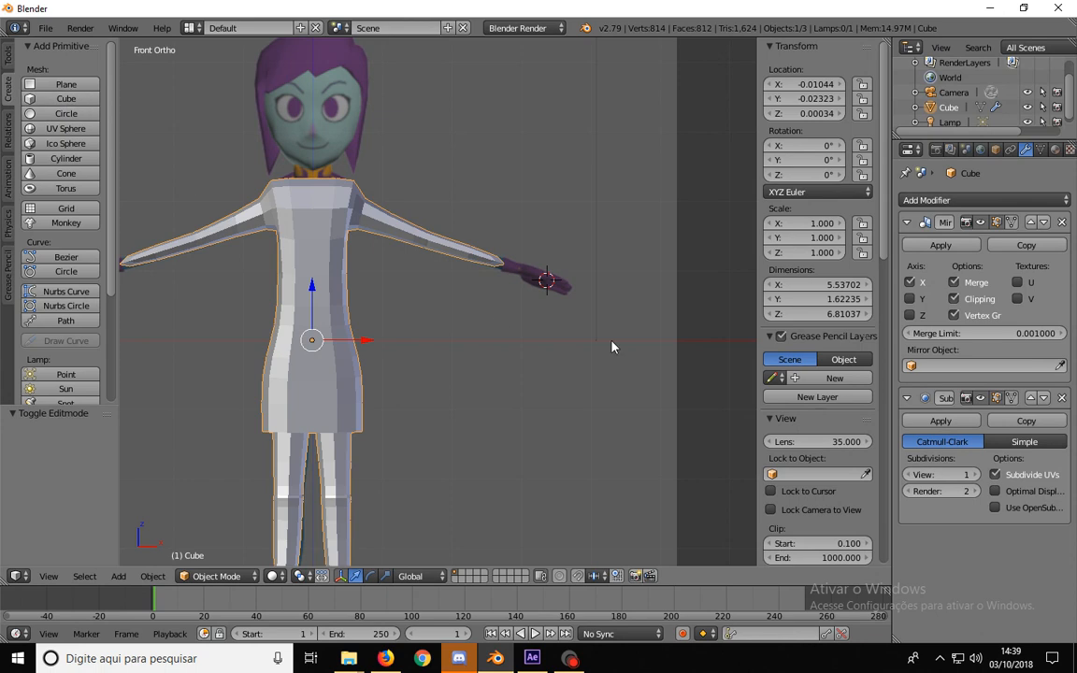
key(shift+a)
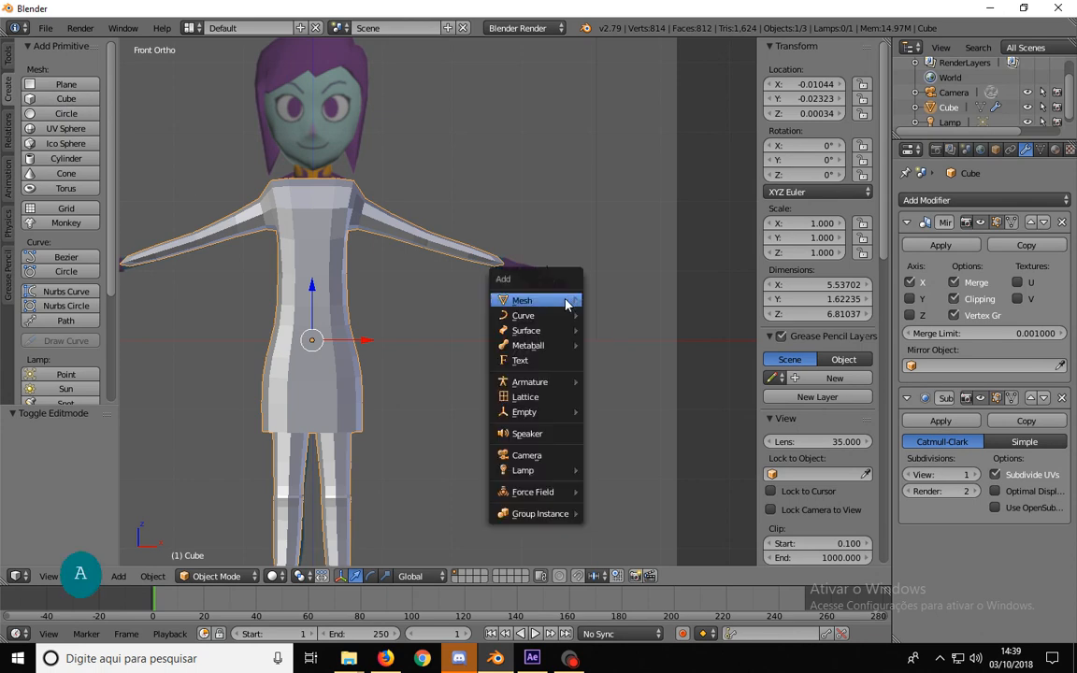
mouse_move(565, 299)
click(624, 315)
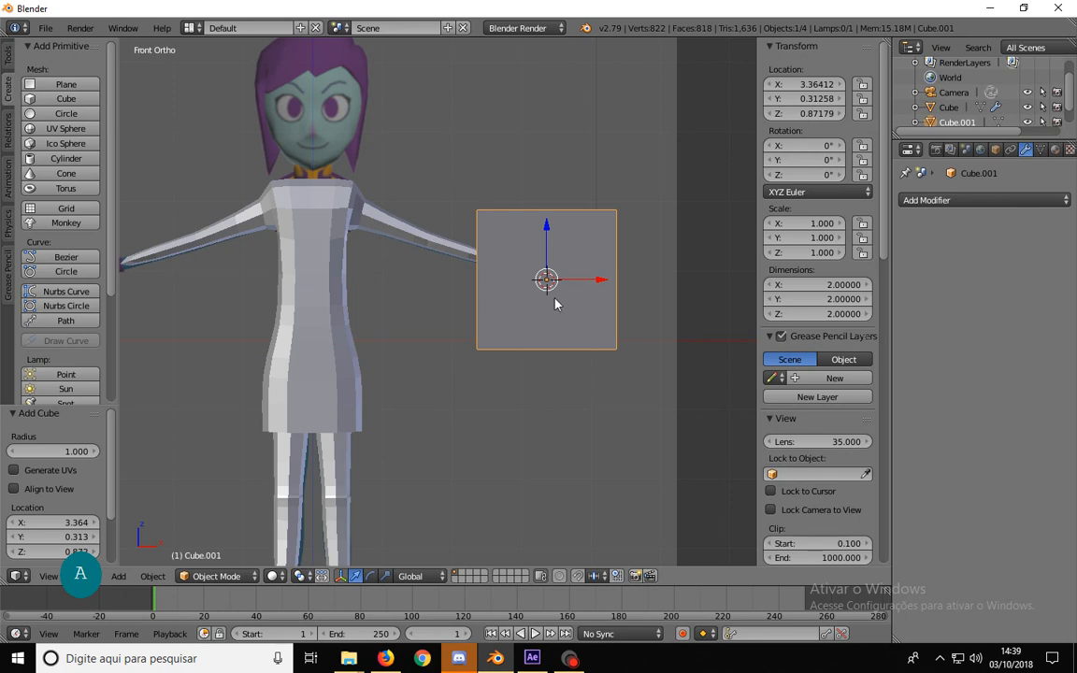
- Scale the new cube's mesh down uniformly to about 0.2, close to the size of the hand
key(Tab)
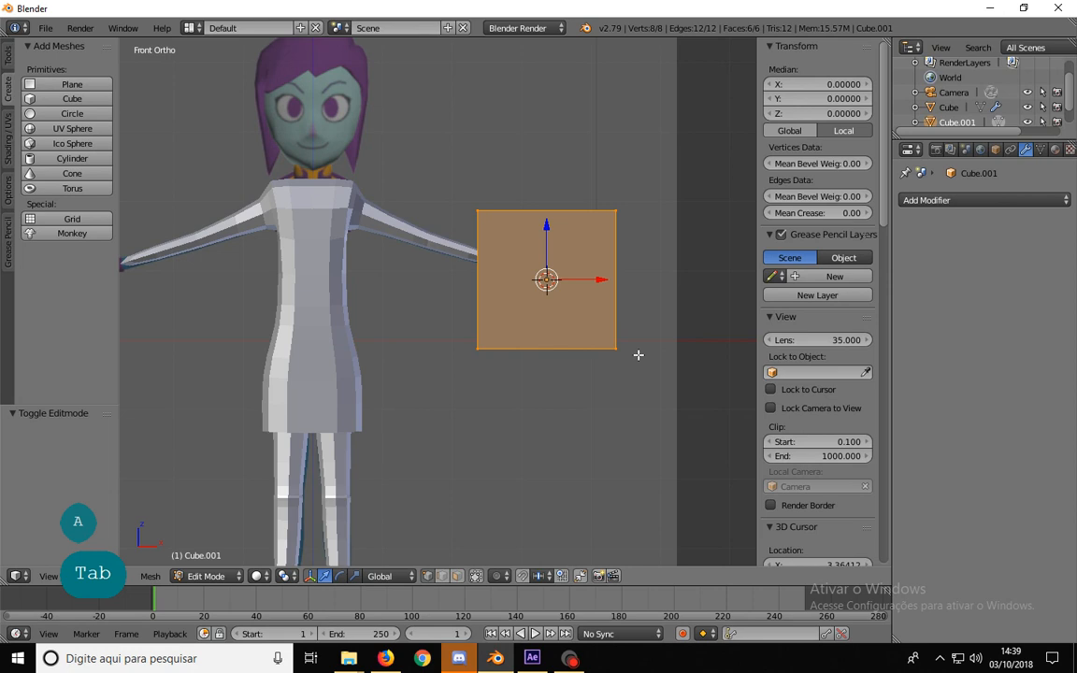
key(s)
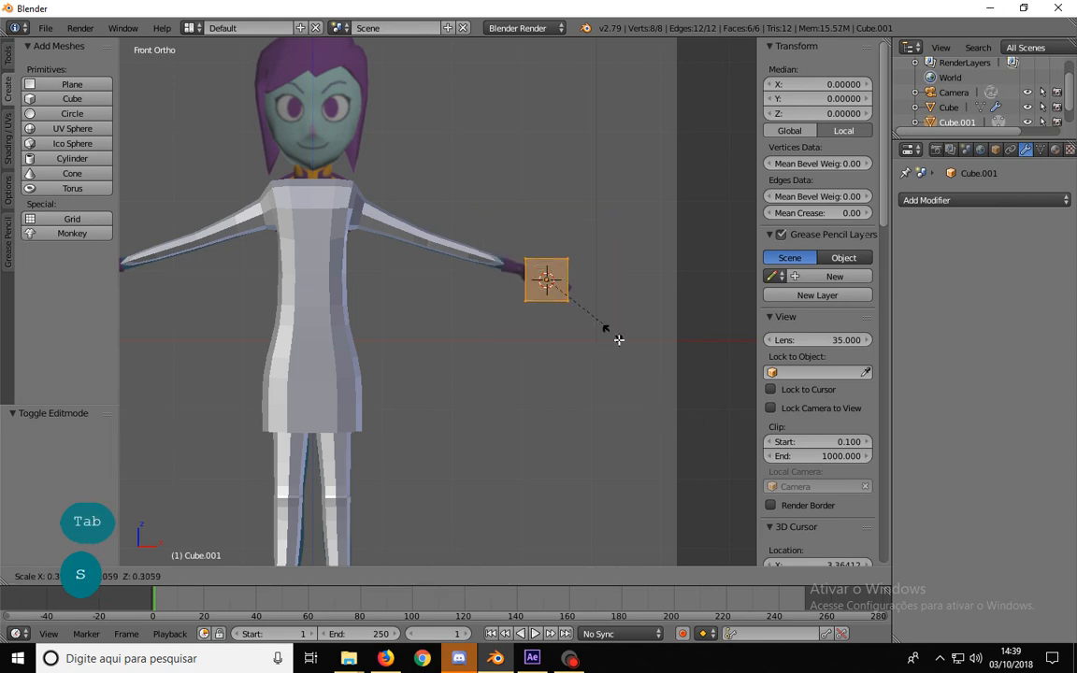
click(587, 313)
shift+middle_drag(566, 304, 431, 319)
scroll(490, 300, up, 5)
scroll(488, 298, up, 4)
- Raise the cube's lower vertices about 0.34 along Z to flatten it into a thin slab
key(a)
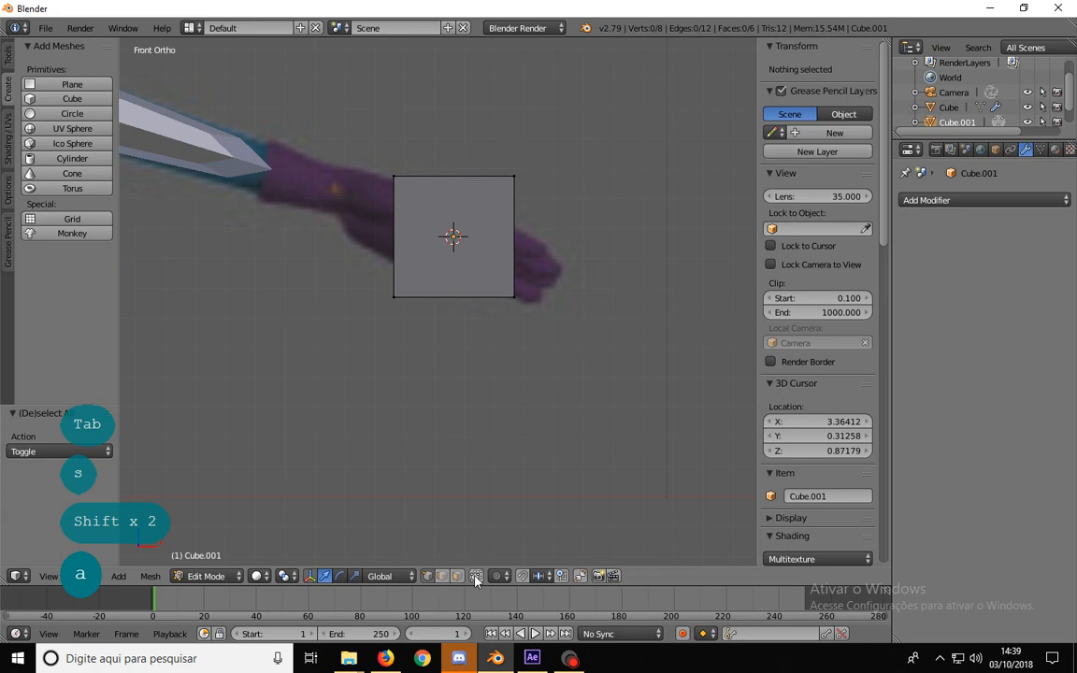
key(b)
drag(598, 408, 358, 269)
key(g)
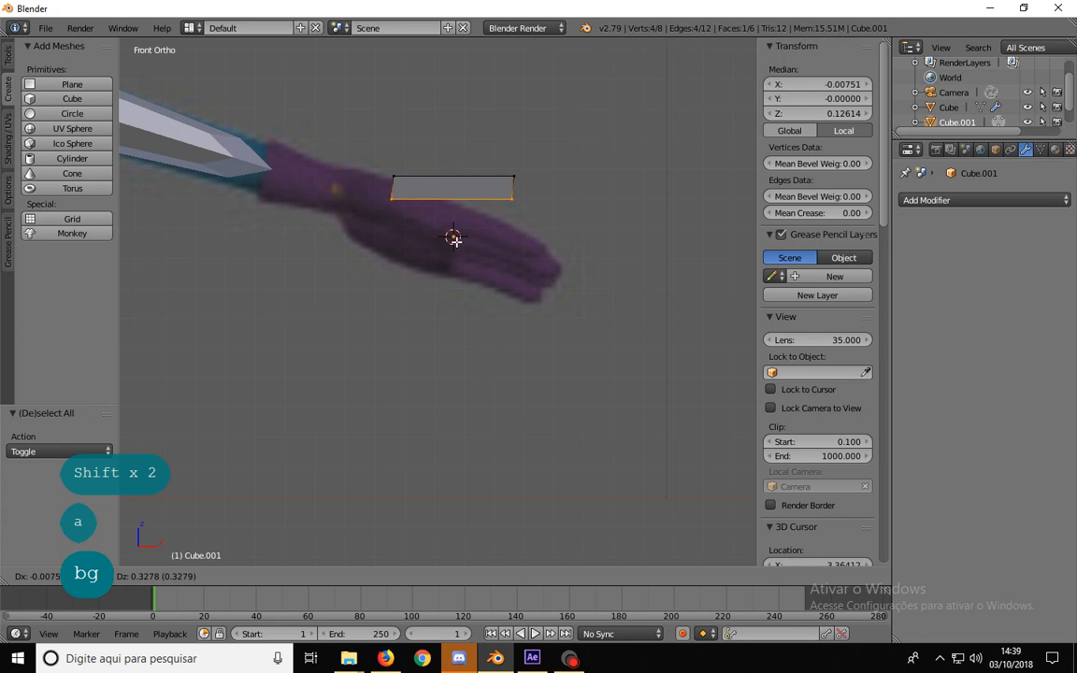
key(z)
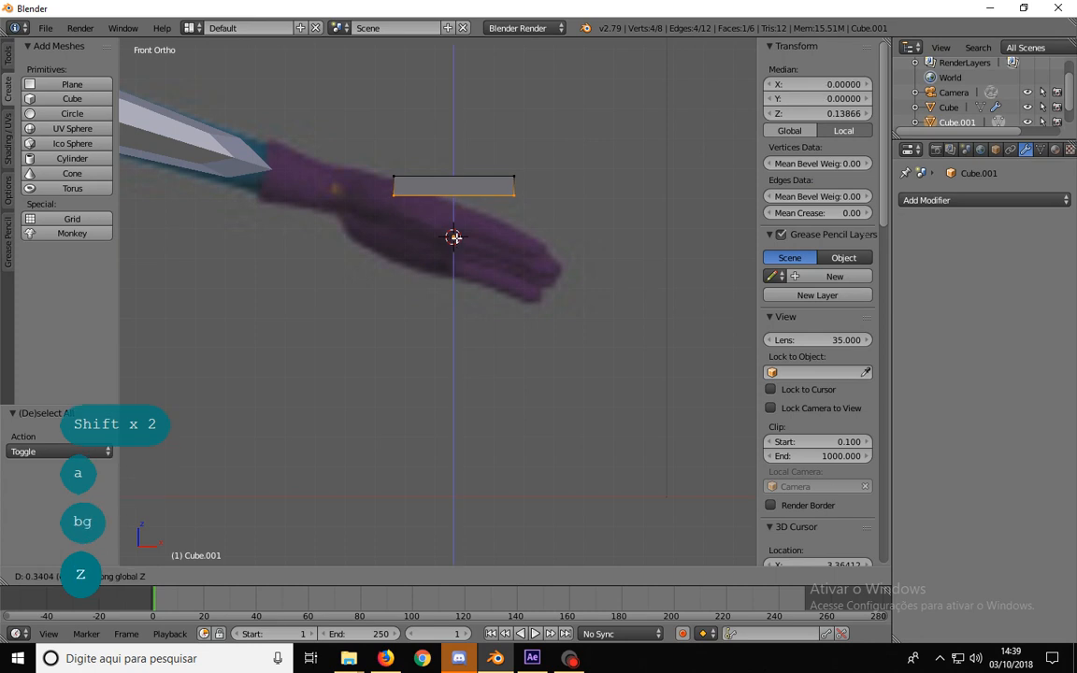
click(475, 209)
- Narrow the slab by moving the vertices of its positive-Y side inward by about 0.058
middle_drag(500, 218, 549, 315)
key(a)
key(b)
drag(353, 353, 404, 182)
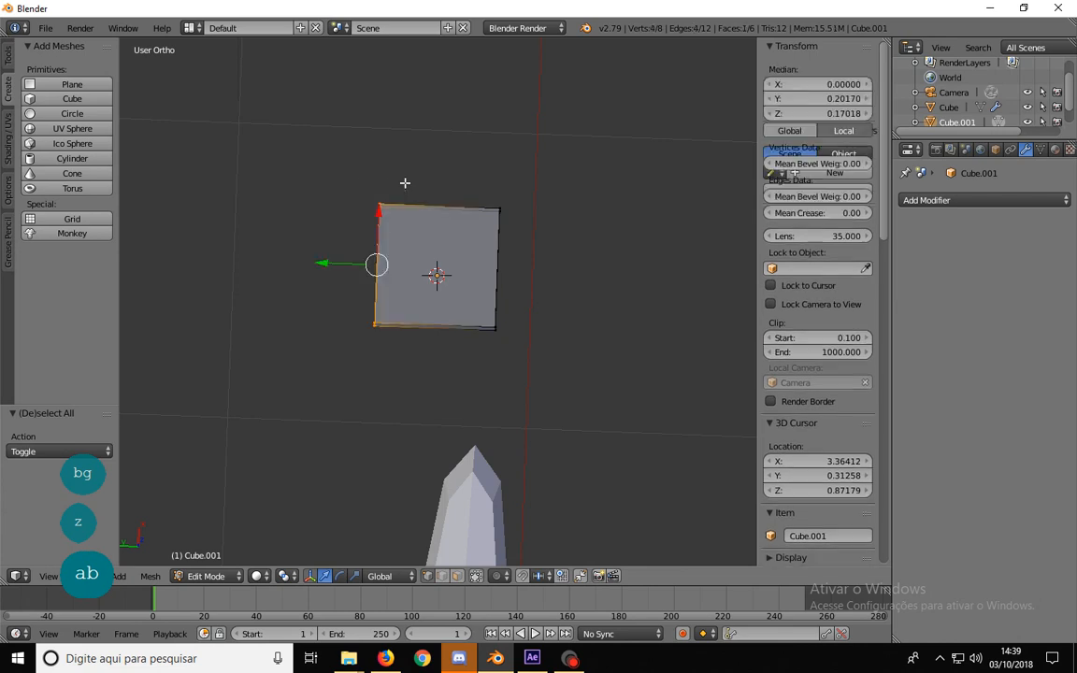
key(g)
click(421, 183)
- Move the whole slab to line up with the arm and sit at the base of the reference hand, then deselect it
middle_drag(531, 243, 205, 228)
key(b)
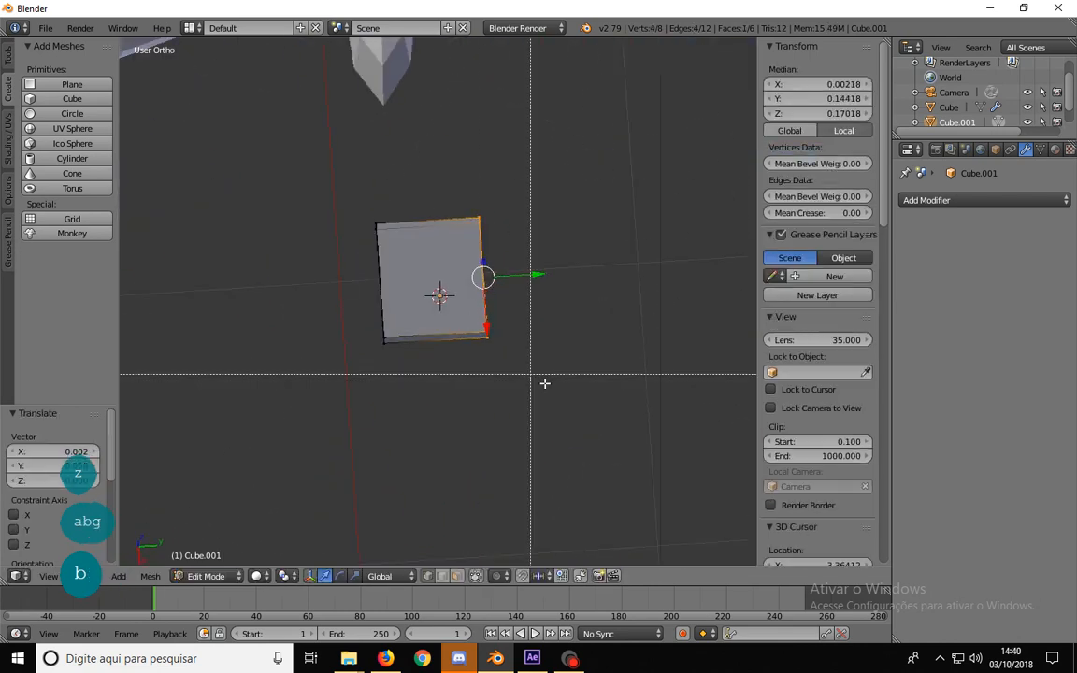
drag(567, 391, 310, 183)
key(g)
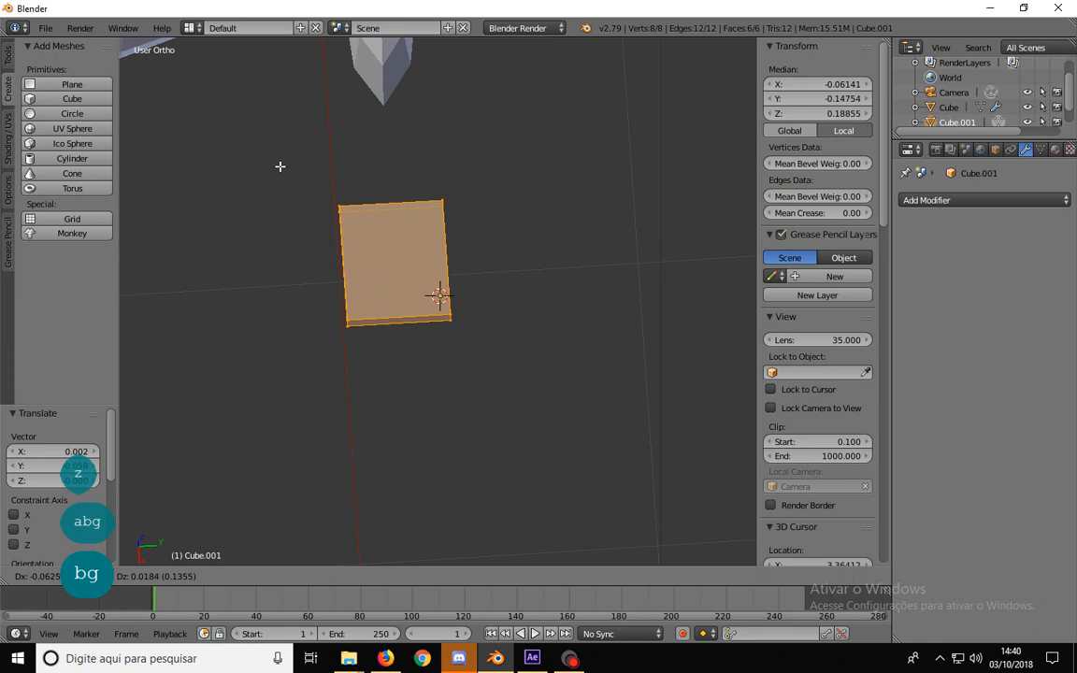
click(279, 164)
middle_drag(375, 241, 375, 236)
key(1)
key(g)
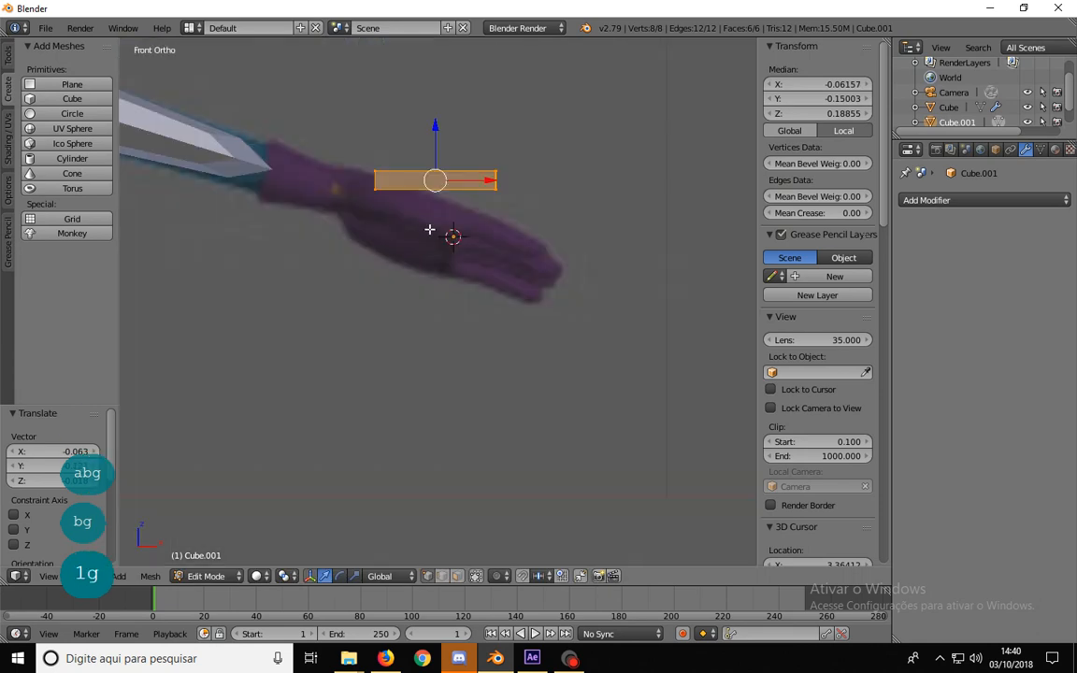
click(404, 240)
key(a)
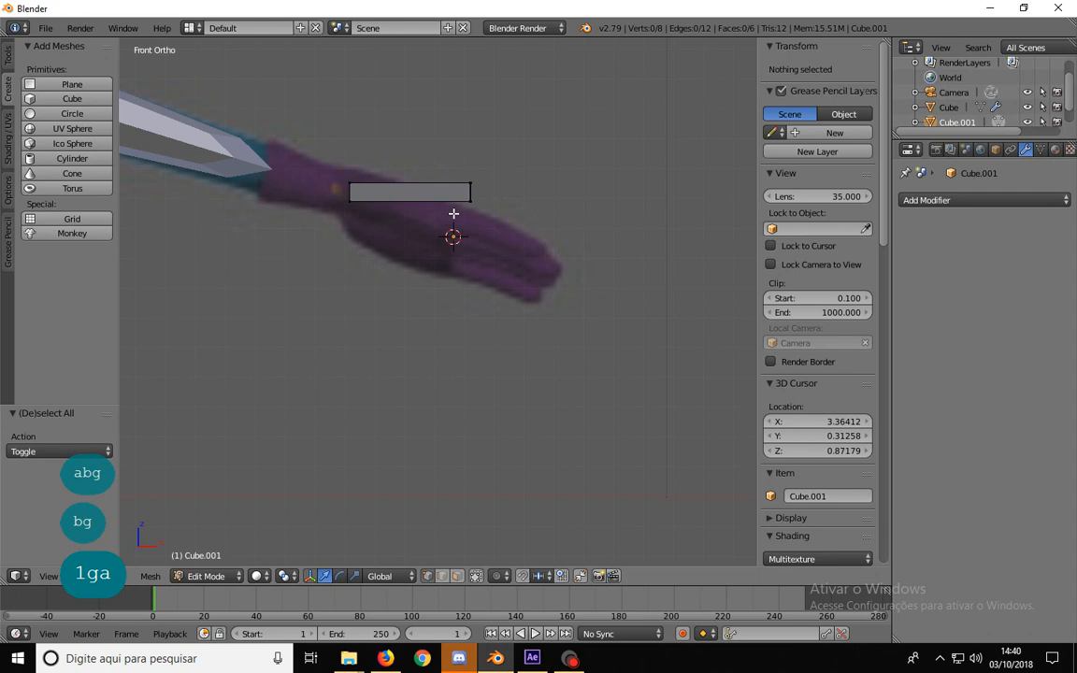
- Thicken the palm slab by moving its lower vertices down about 0.028 in front view
middle_drag(444, 159, 365, 179)
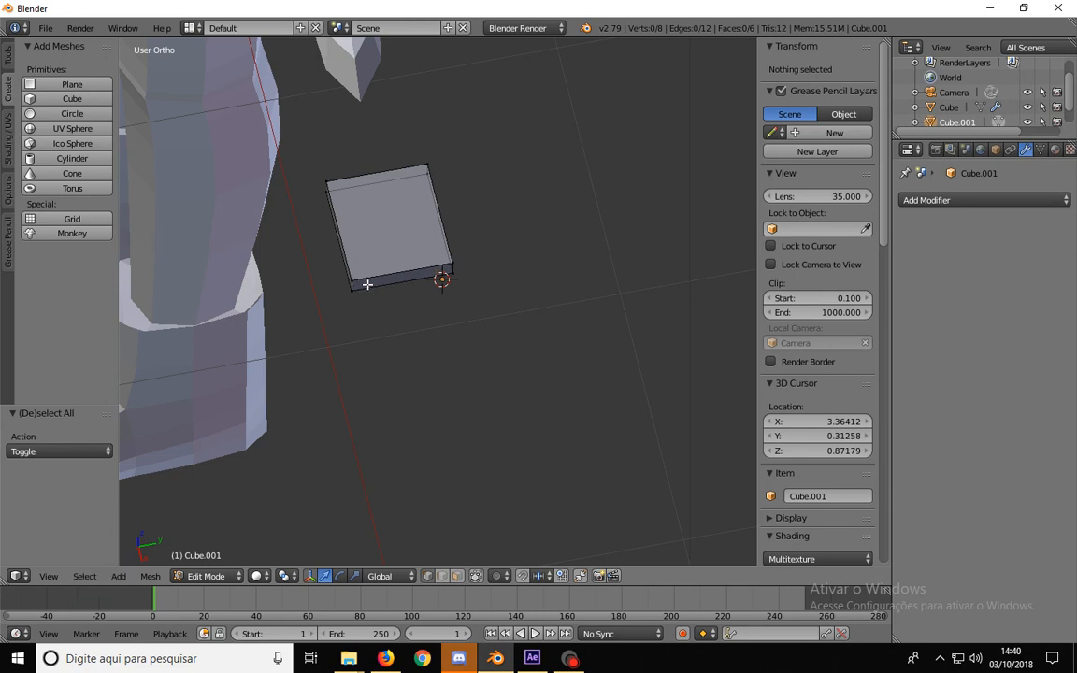
middle_drag(354, 288, 496, 187)
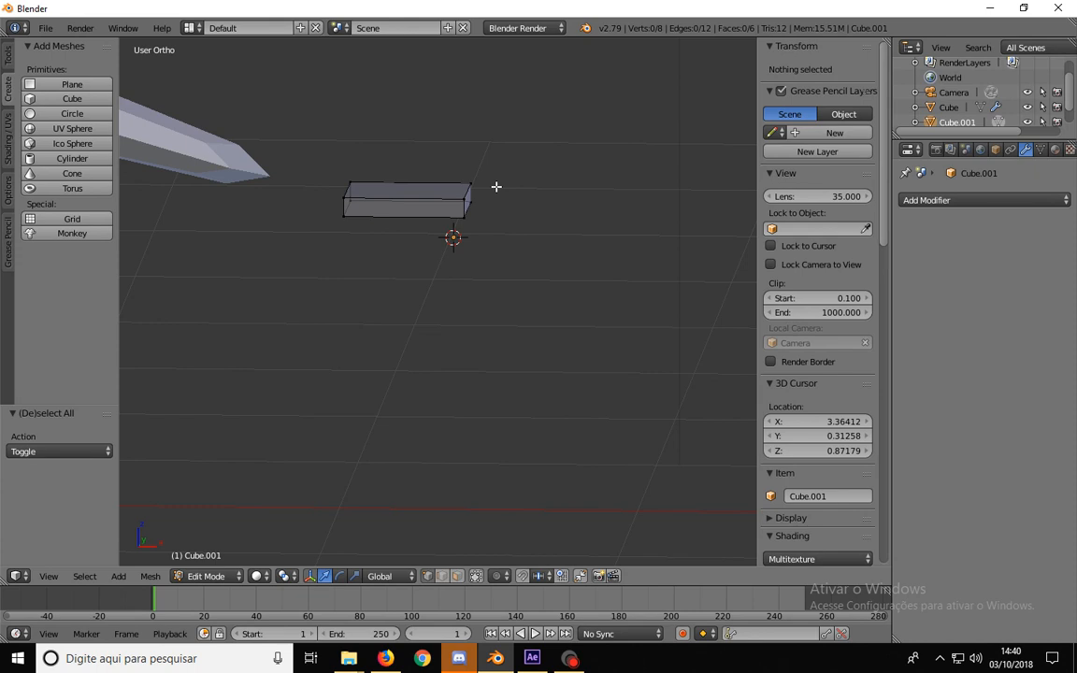
key(KP_1)
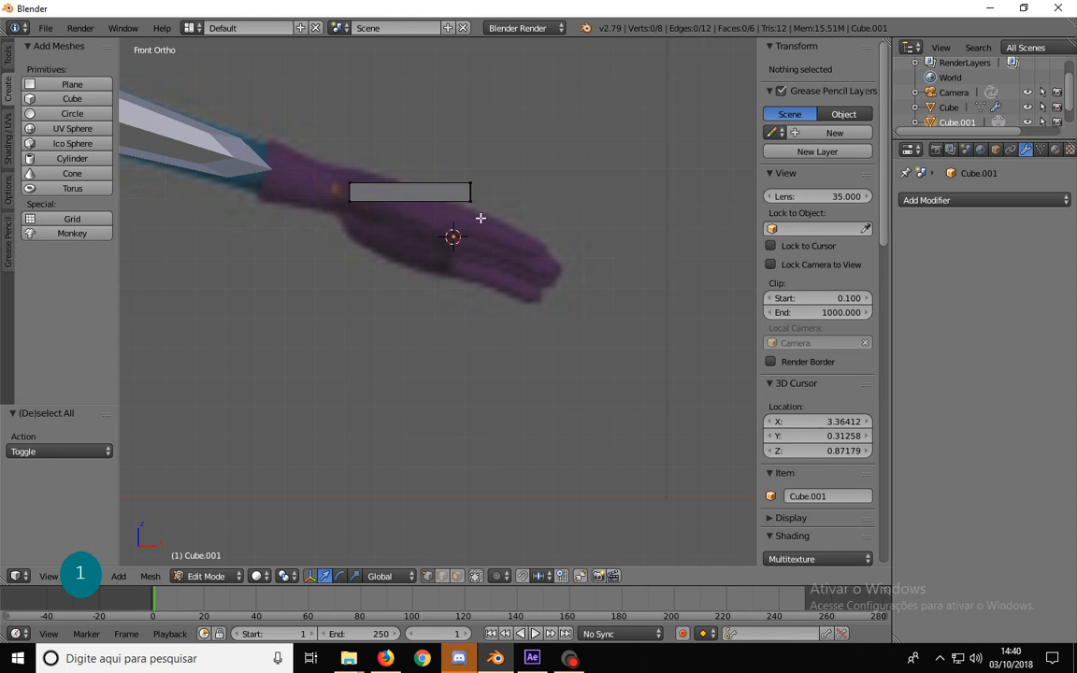
key(b)
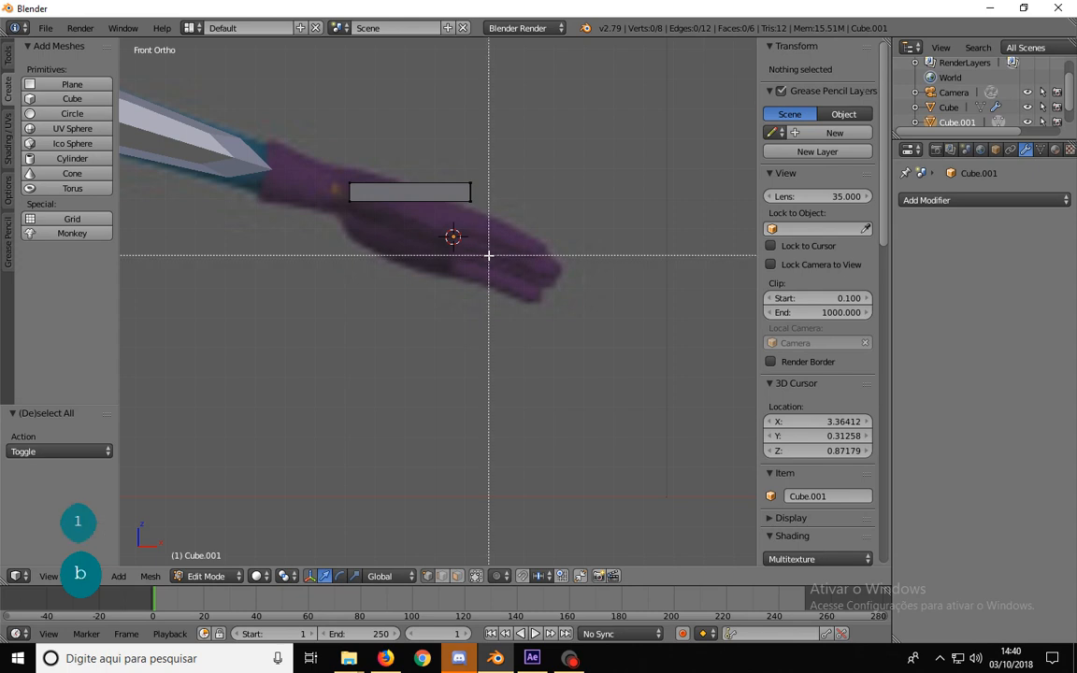
drag(488, 255, 341, 194)
key(g)
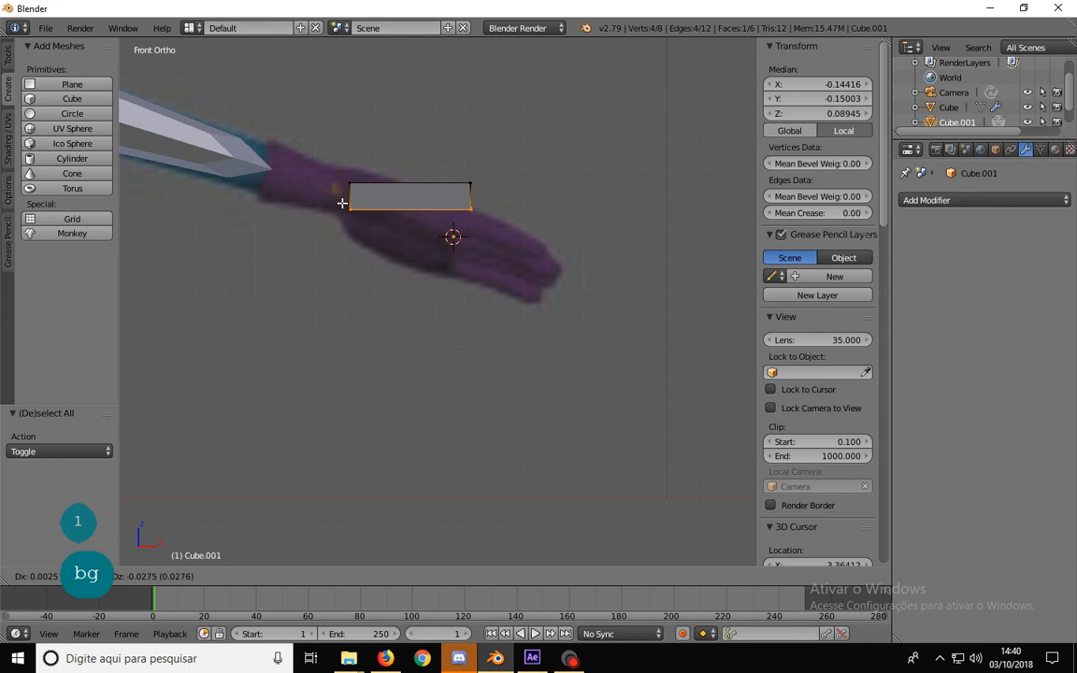
click(342, 203)
- Add three evenly spaced loop cuts running lengthwise through the palm slab, dividing it into four strips
middle_drag(390, 229, 351, 317)
key(a)
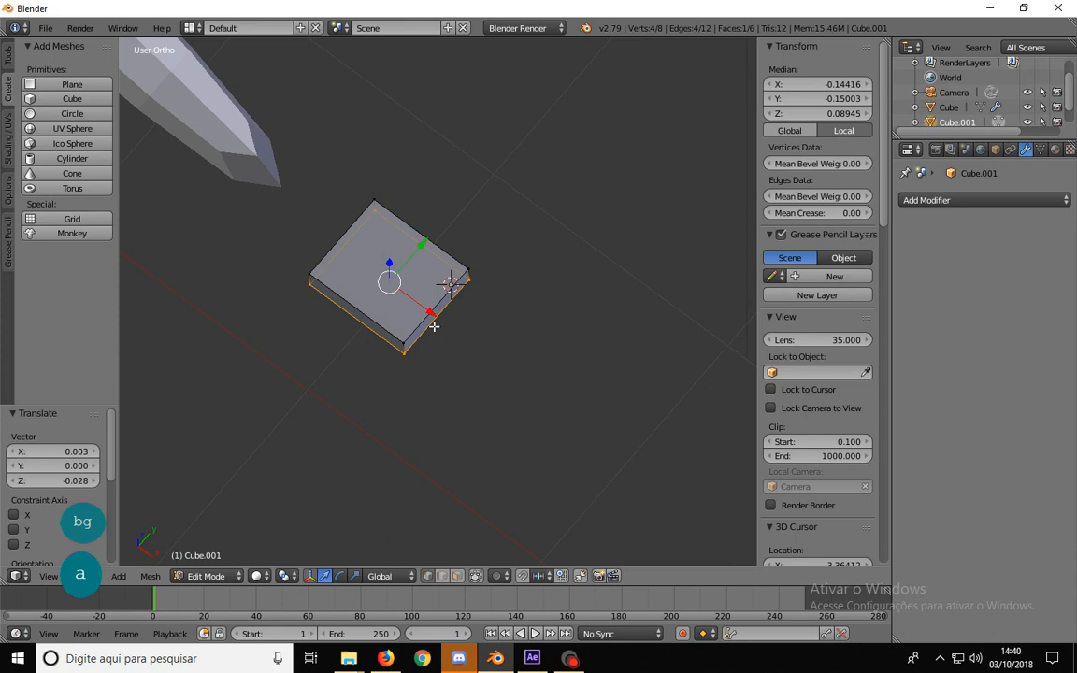
key(ctrl+r)
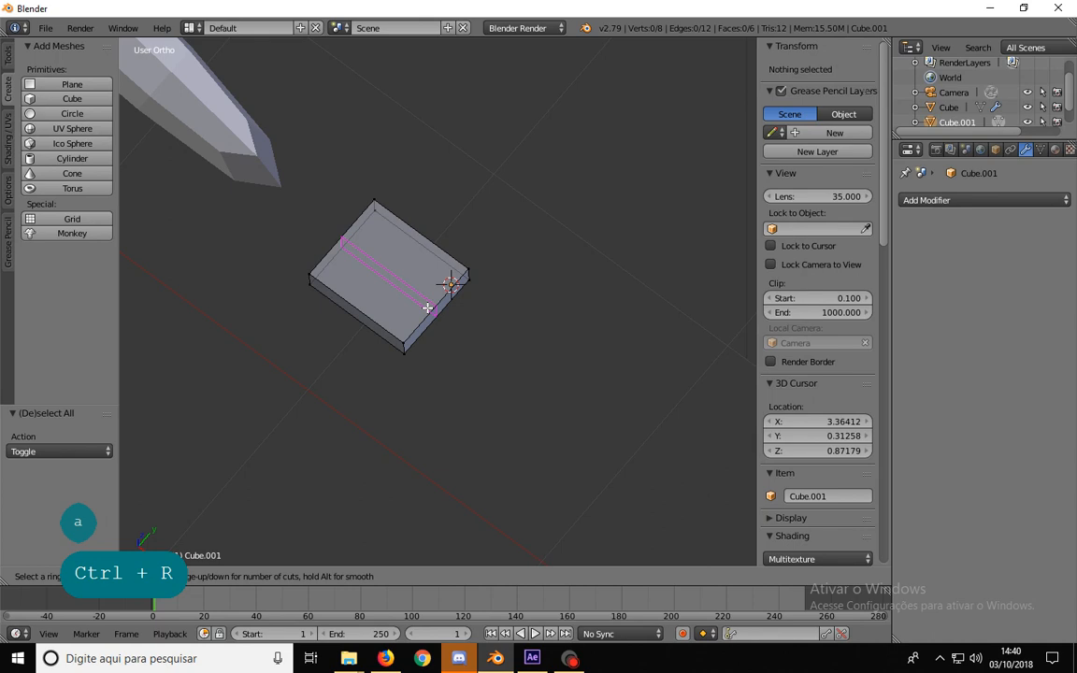
key(3)
click(427, 307)
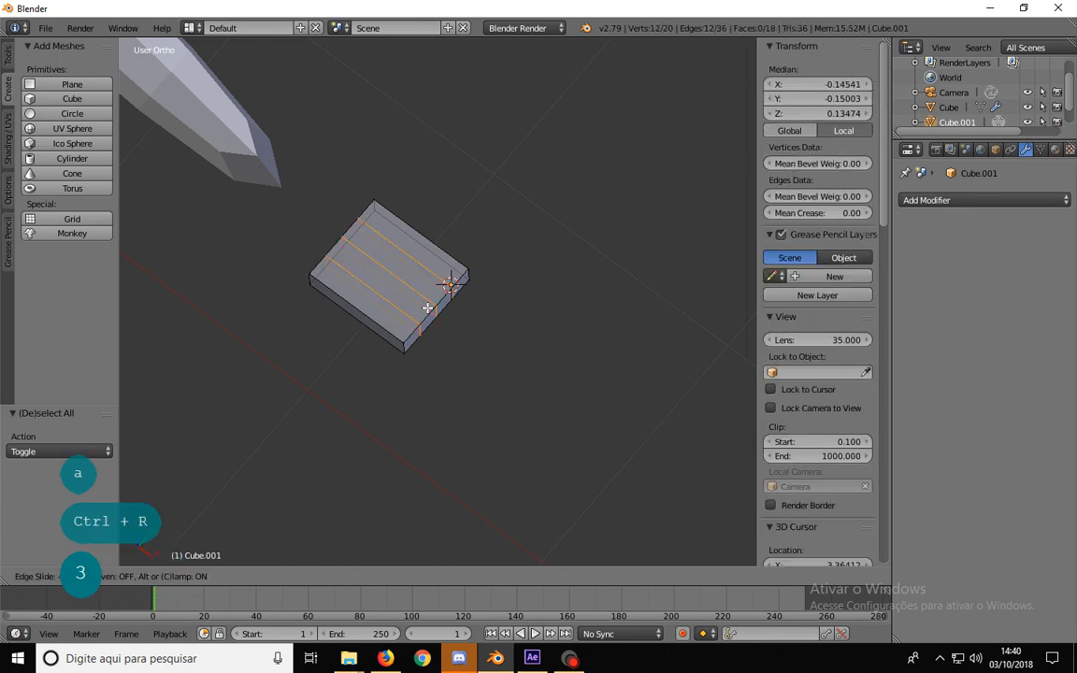
click(427, 307)
- Switch to face selection and extrude the outermost strip's end face about 0.4 outward to form a finger
middle_drag(422, 341, 396, 291)
key(a)
key(ctrl+Tab)
click(366, 340)
scroll(407, 272, up, 4)
right_click(375, 257)
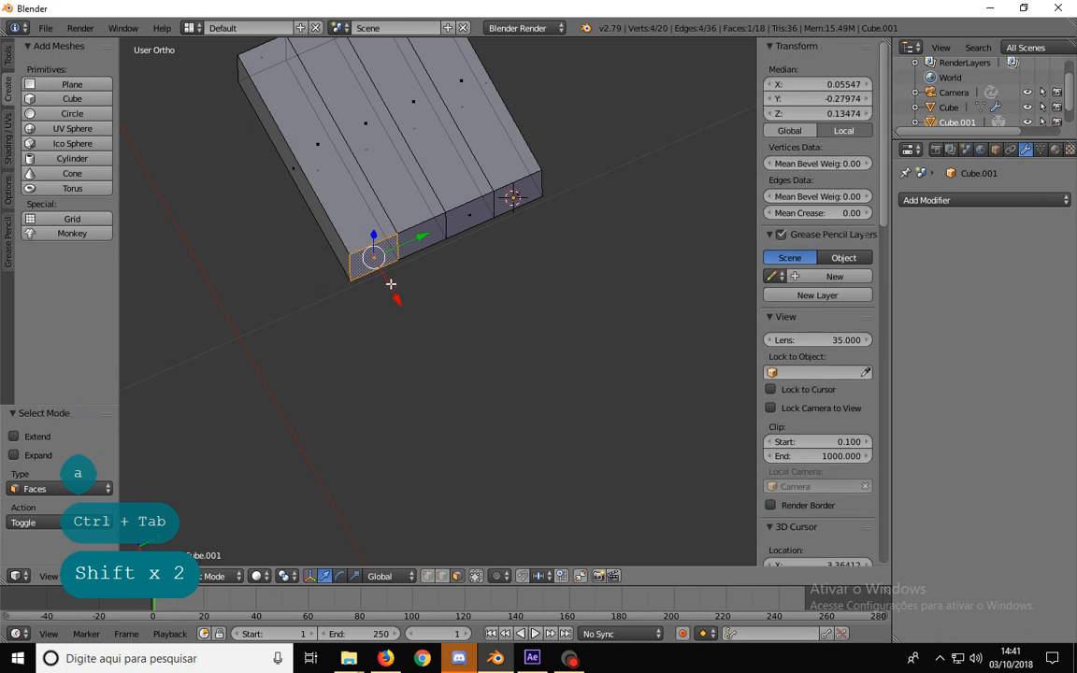
key(1)
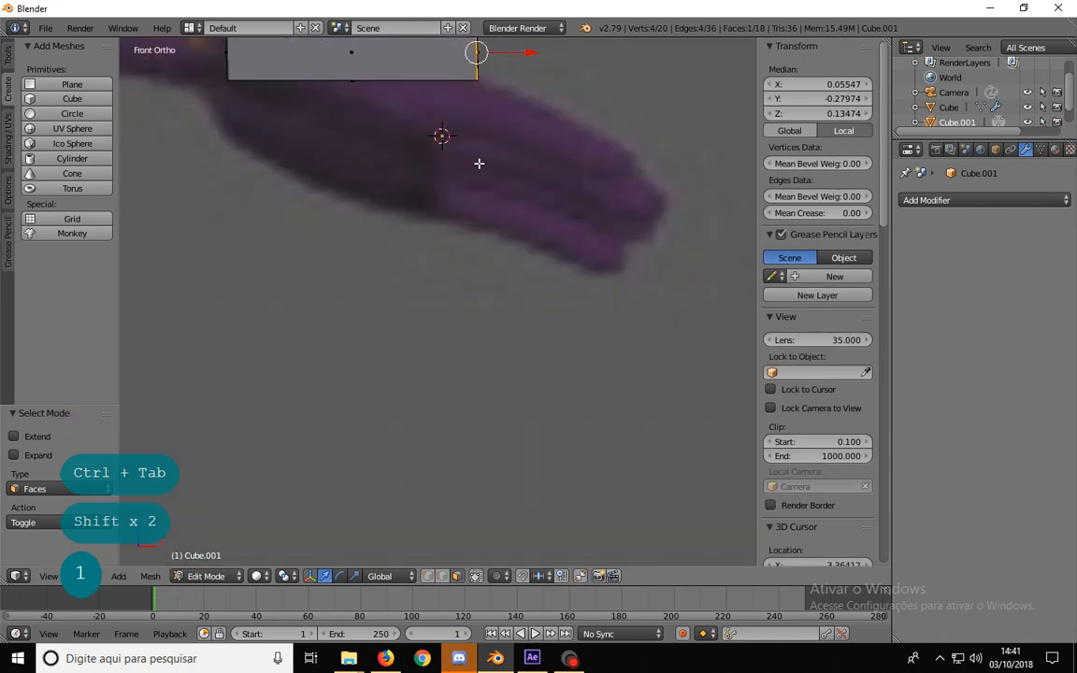
shift+middle_drag(480, 164, 391, 288)
key(e)
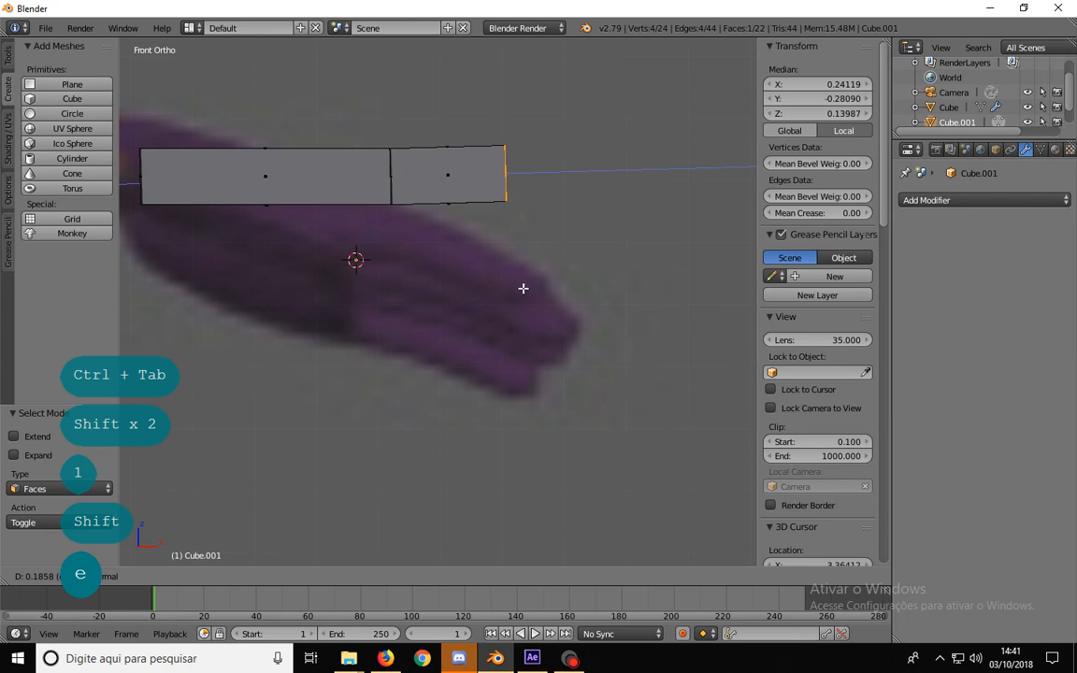
click(641, 291)
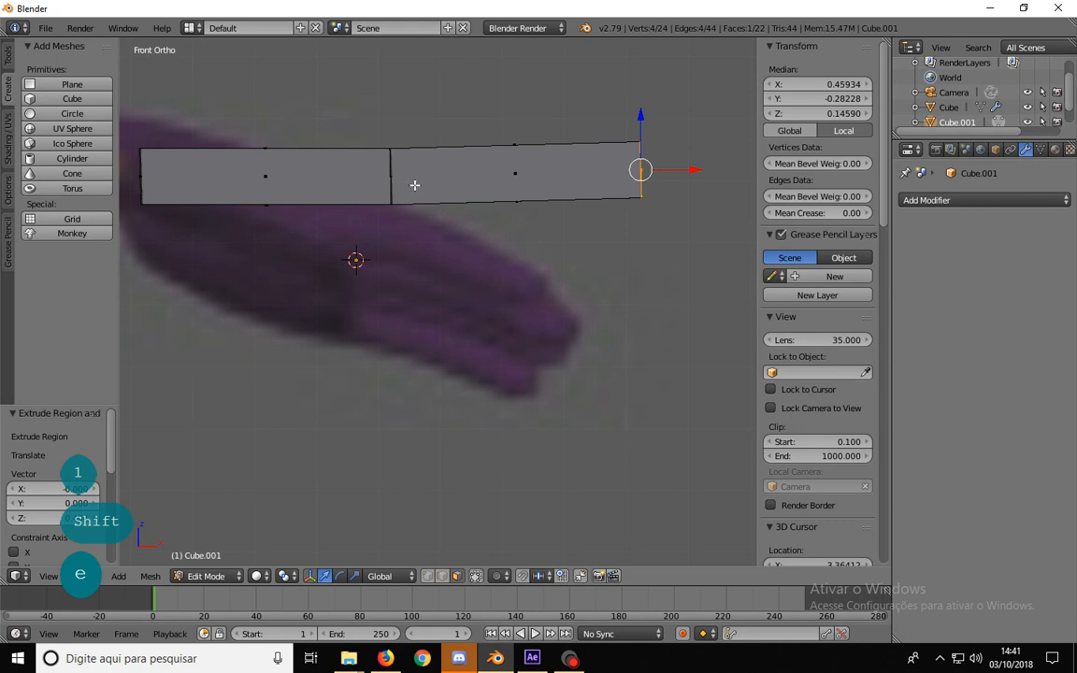
- Scale the fingertip face to about 0.45 and shift it slightly back and down to taper the finger
key(g)
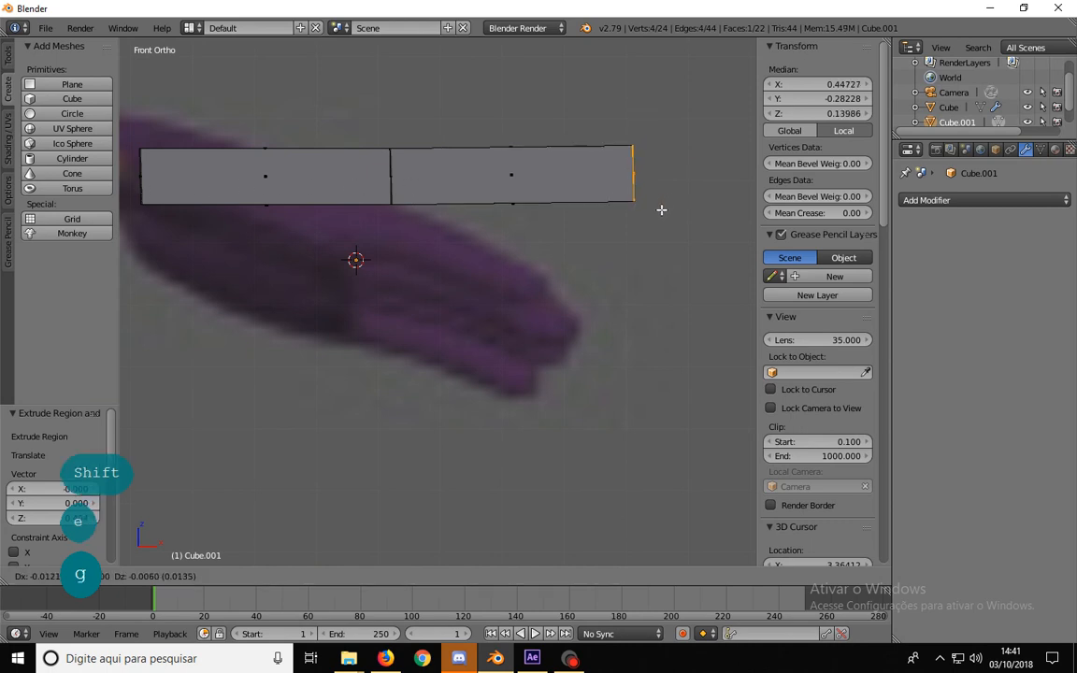
click(653, 210)
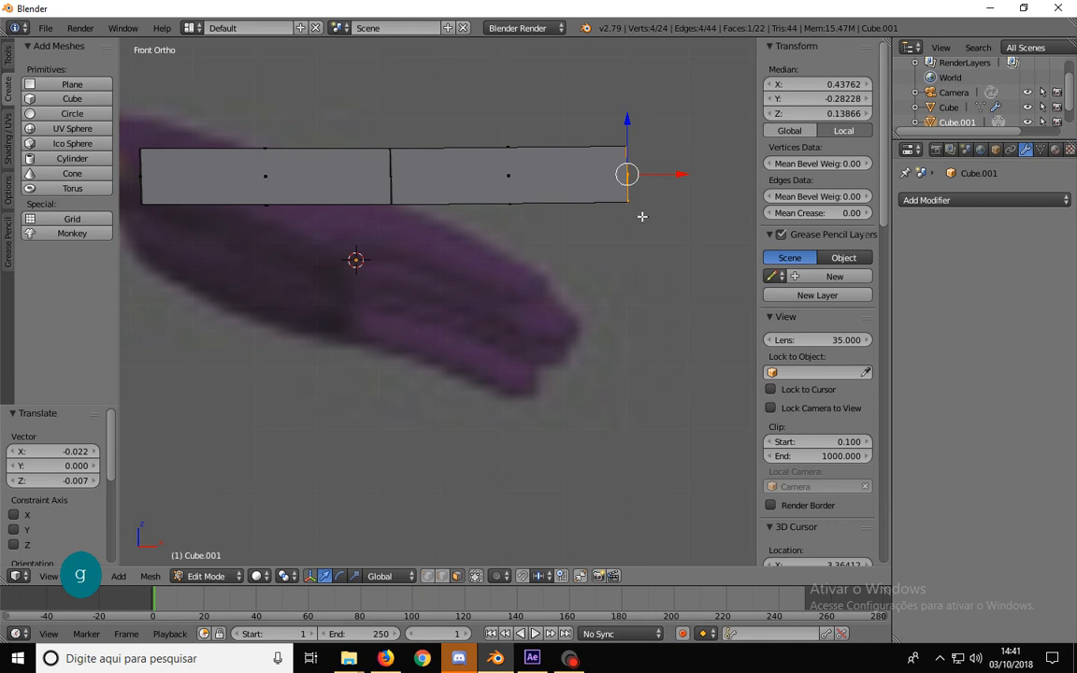
key(s)
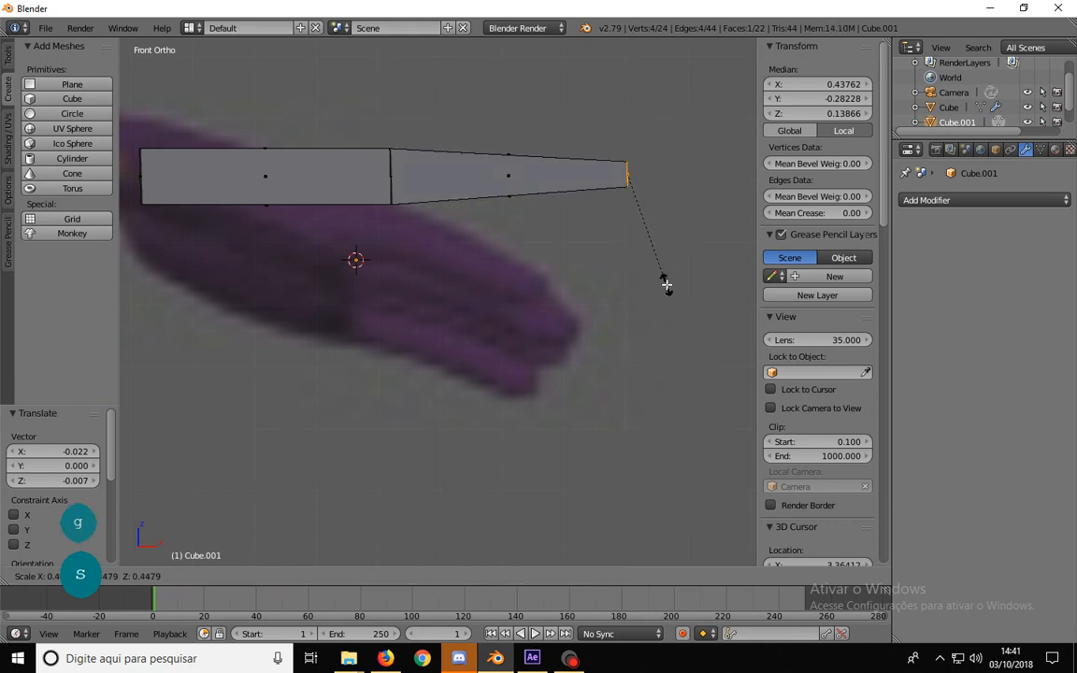
click(664, 287)
key(g)
click(660, 295)
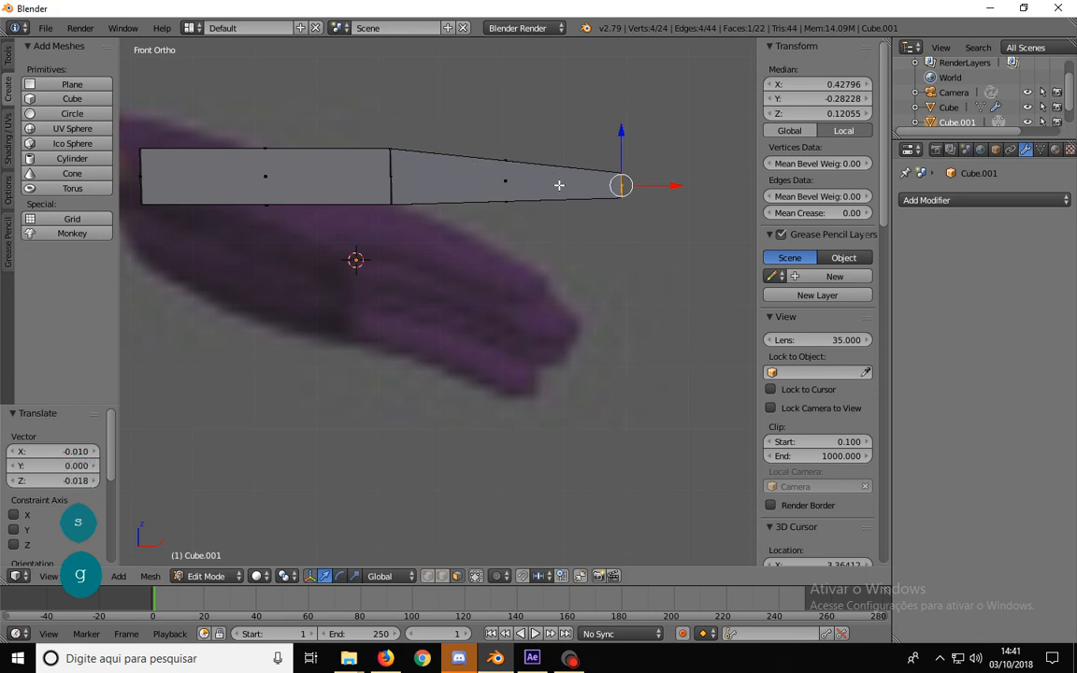
- Add three closely spaced loop cuts across the finger near its base for the first knuckle joint
key(ctrl+r)
click(445, 168)
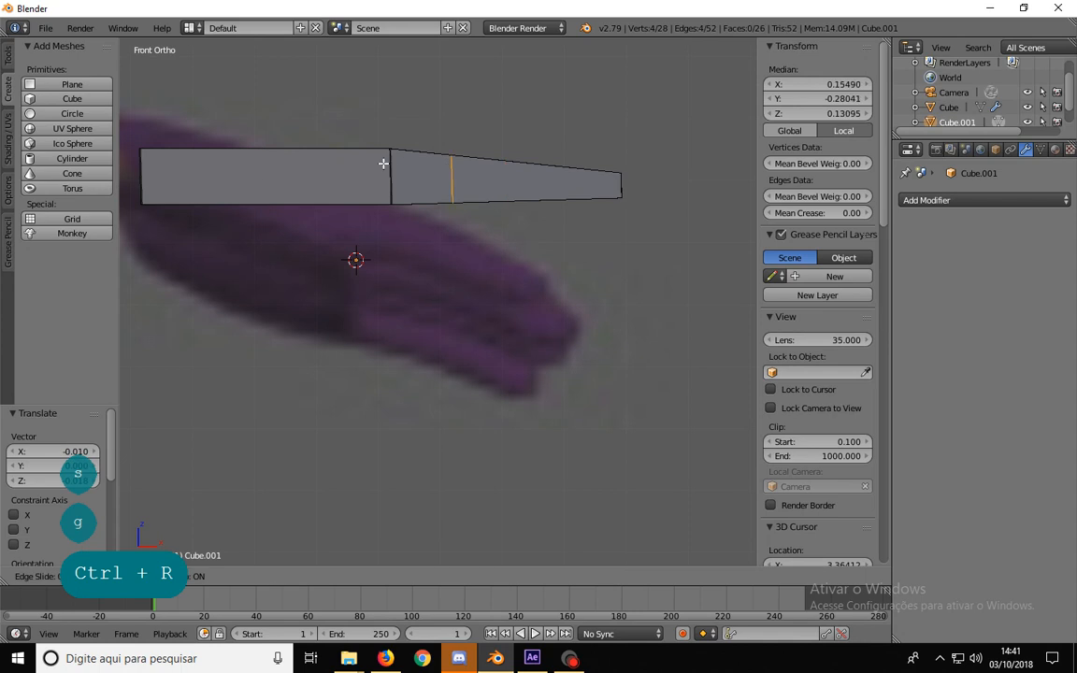
click(378, 163)
key(ctrl+r)
click(438, 175)
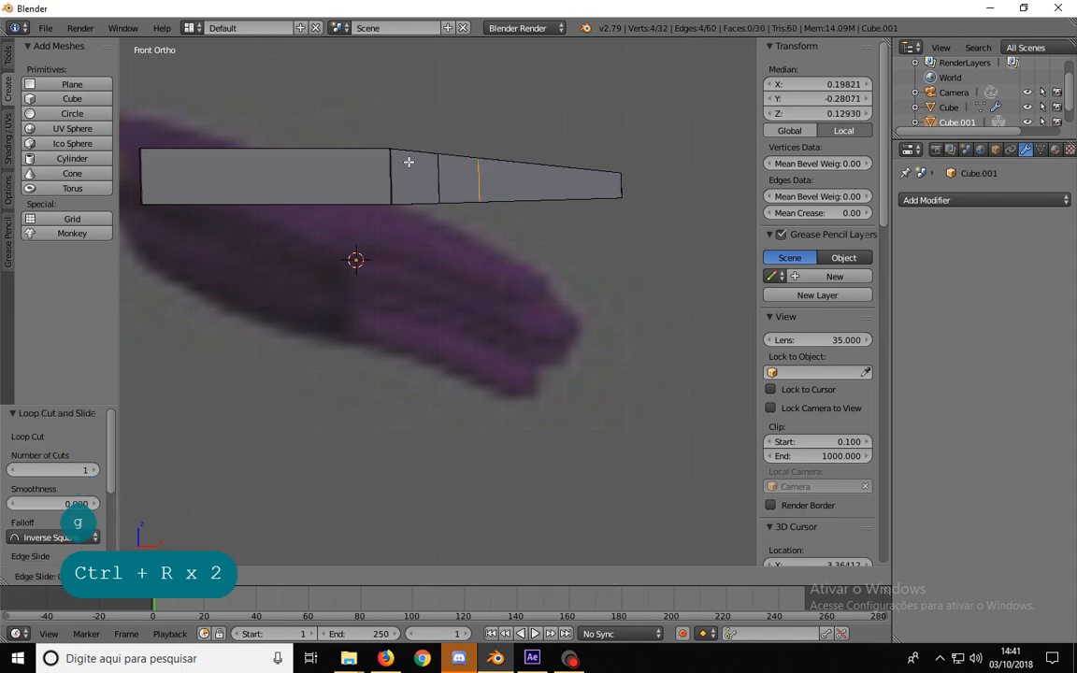
click(390, 159)
key(ctrl+r)
click(418, 183)
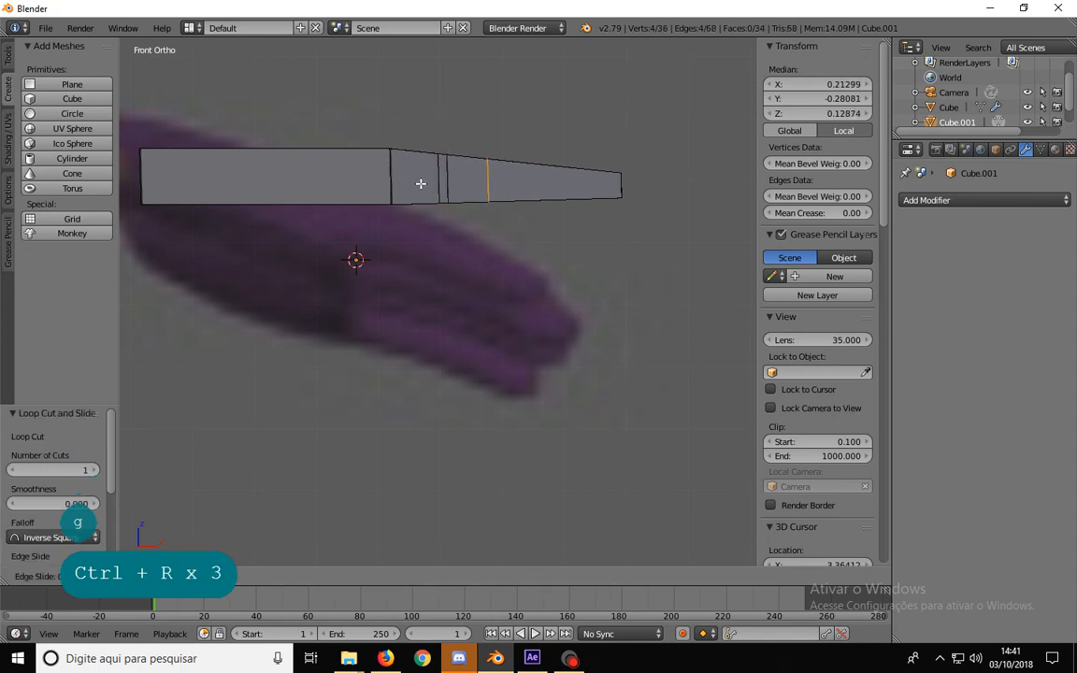
click(394, 183)
- Add three closely spaced loop cuts across the finger near its tip for the second joint and clear the selection
key(ctrl+r)
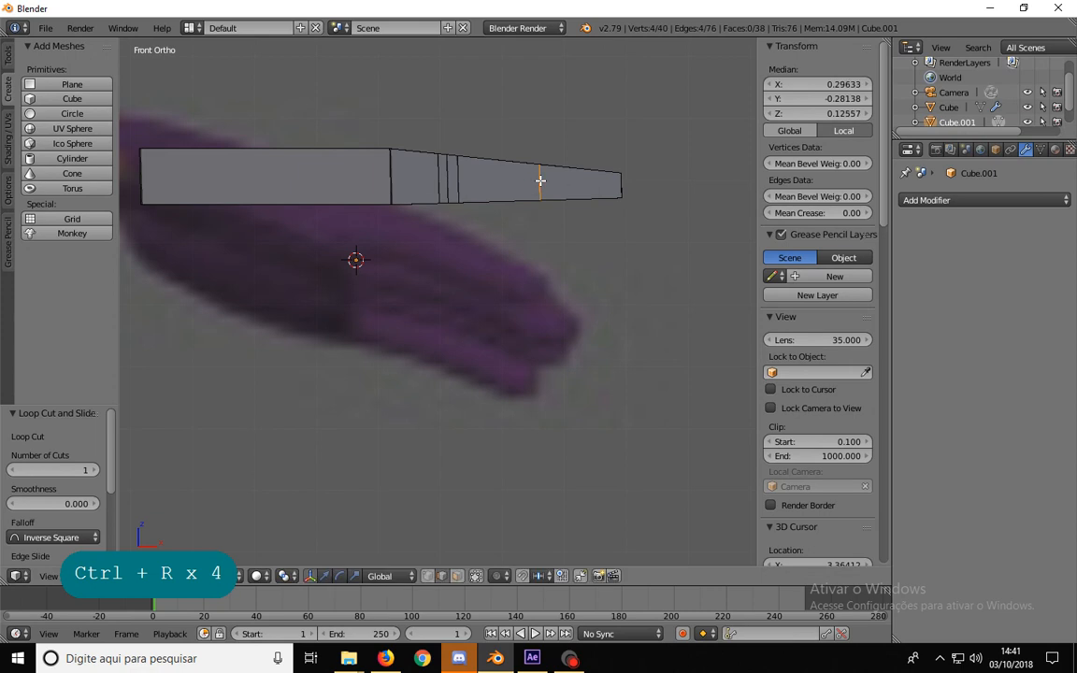
click(561, 181)
key(ctrl+r)
click(549, 185)
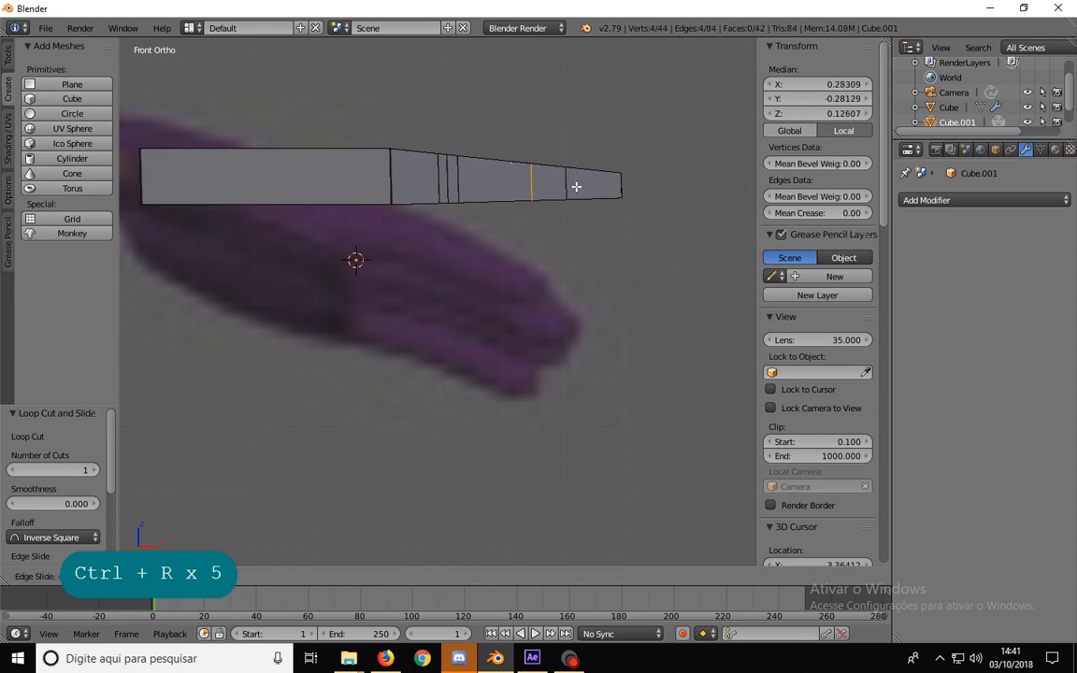
click(594, 184)
key(ctrl+r)
click(598, 190)
click(579, 190)
key(a)
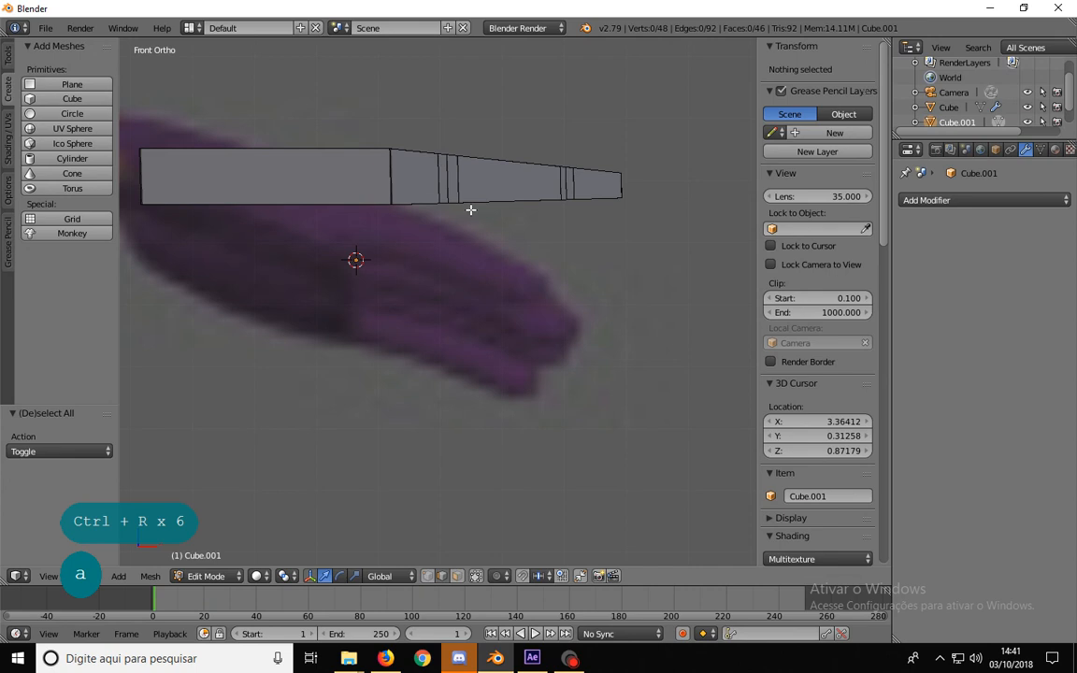
- In vertex selection mode, shift the three base-joint loops slightly toward the fingertip and scale them down slightly
key(ctrl+Tab)
click(430, 176)
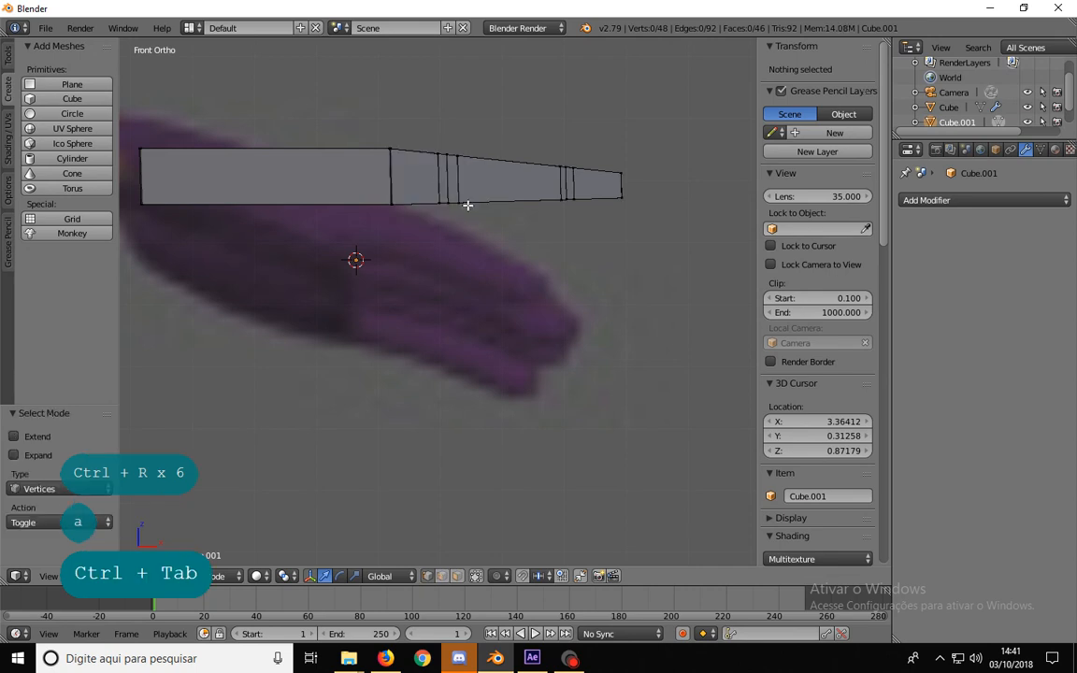
key(b)
drag(487, 227, 429, 150)
key(g)
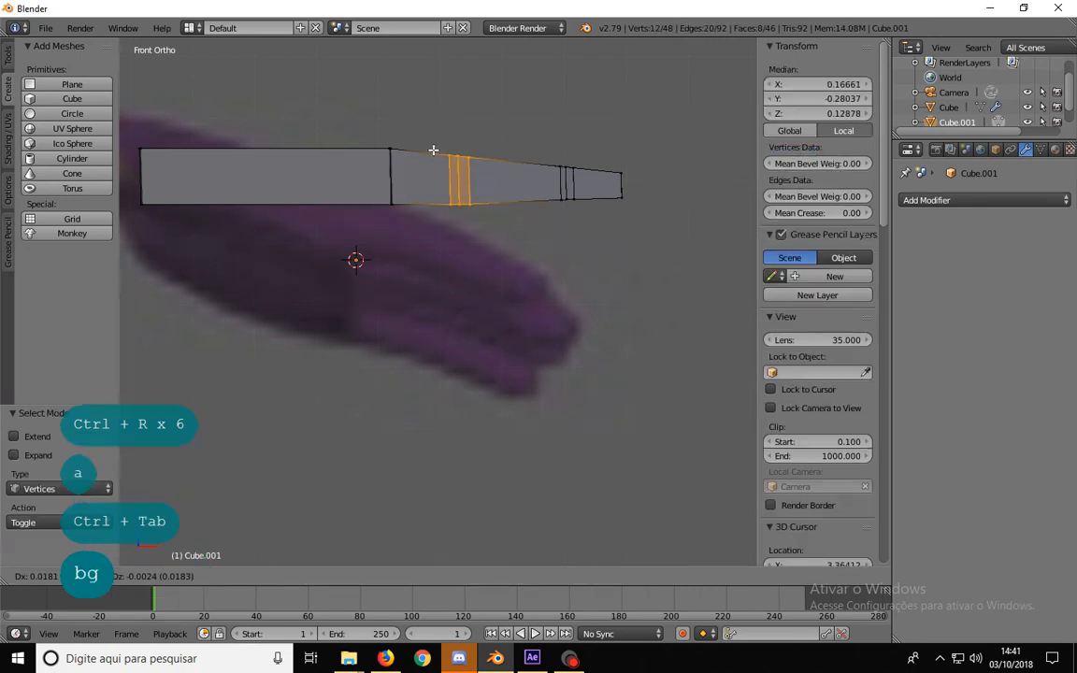
click(456, 174)
key(s)
click(488, 218)
key(a)
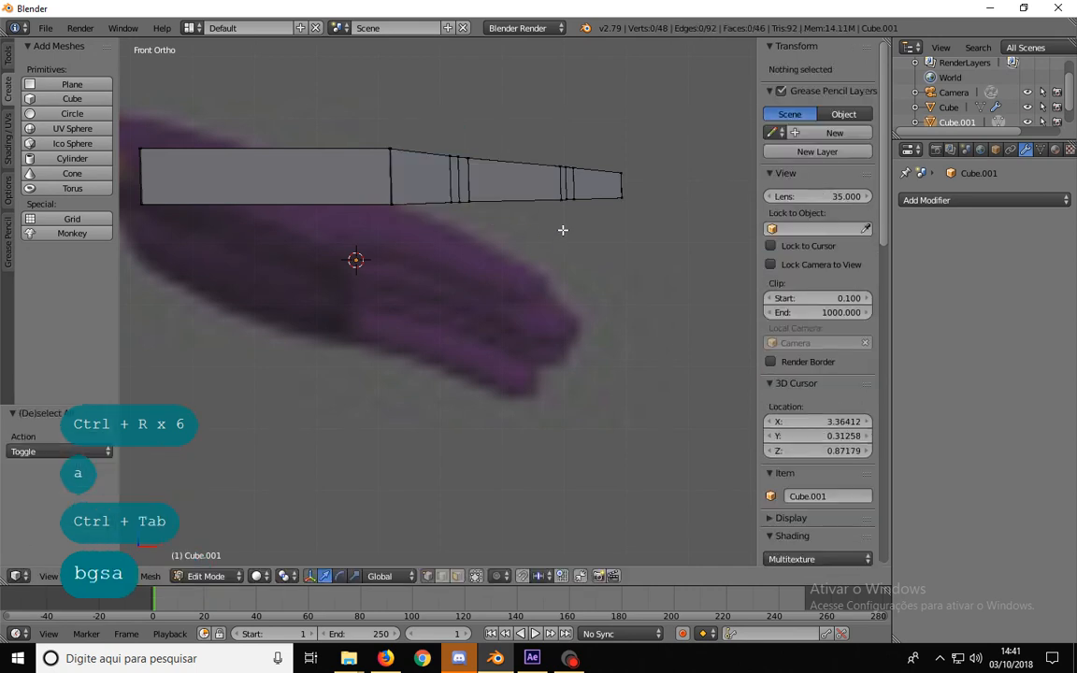
- Shift the three loops of the joint near the fingertip slightly back toward the palm
key(b)
drag(553, 211, 581, 154)
key(g)
click(576, 154)
key(a)
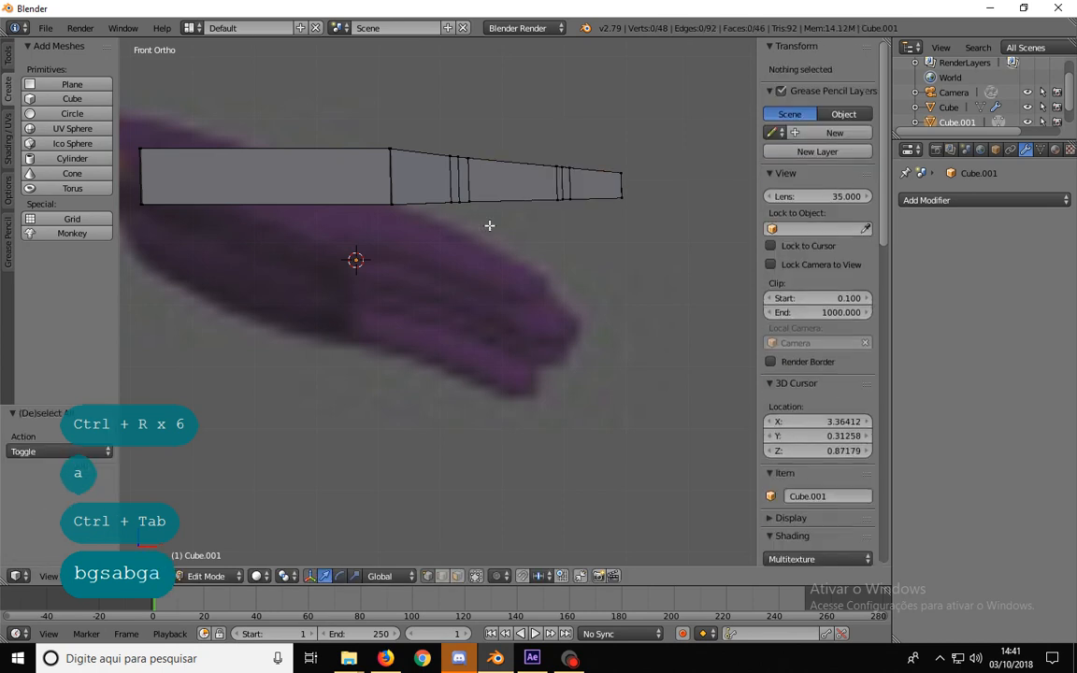
- Move the three base-joint loops about 0.028 along X toward the fingertip and deselect them
key(b)
drag(488, 223, 435, 147)
key(g)
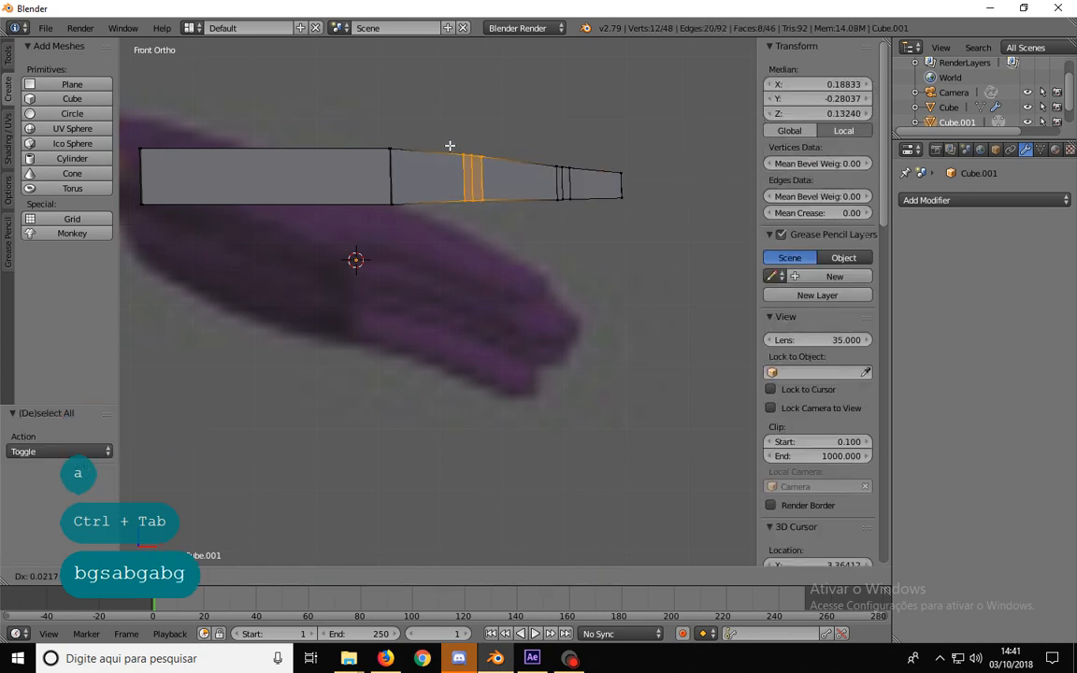
click(453, 147)
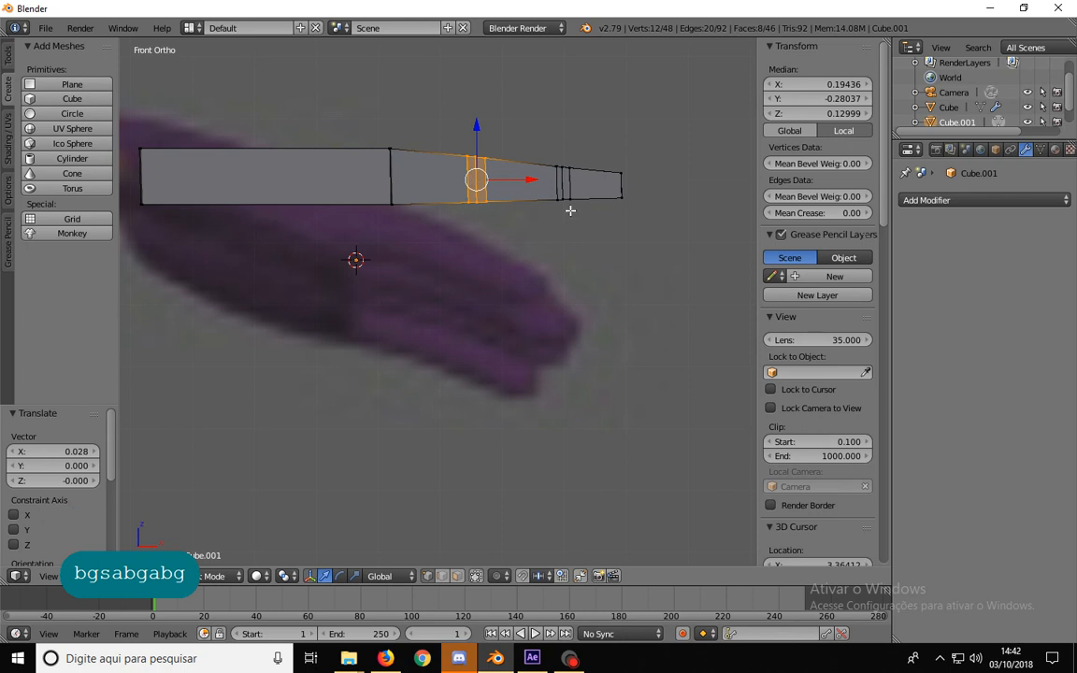
scroll(485, 197, up, 3)
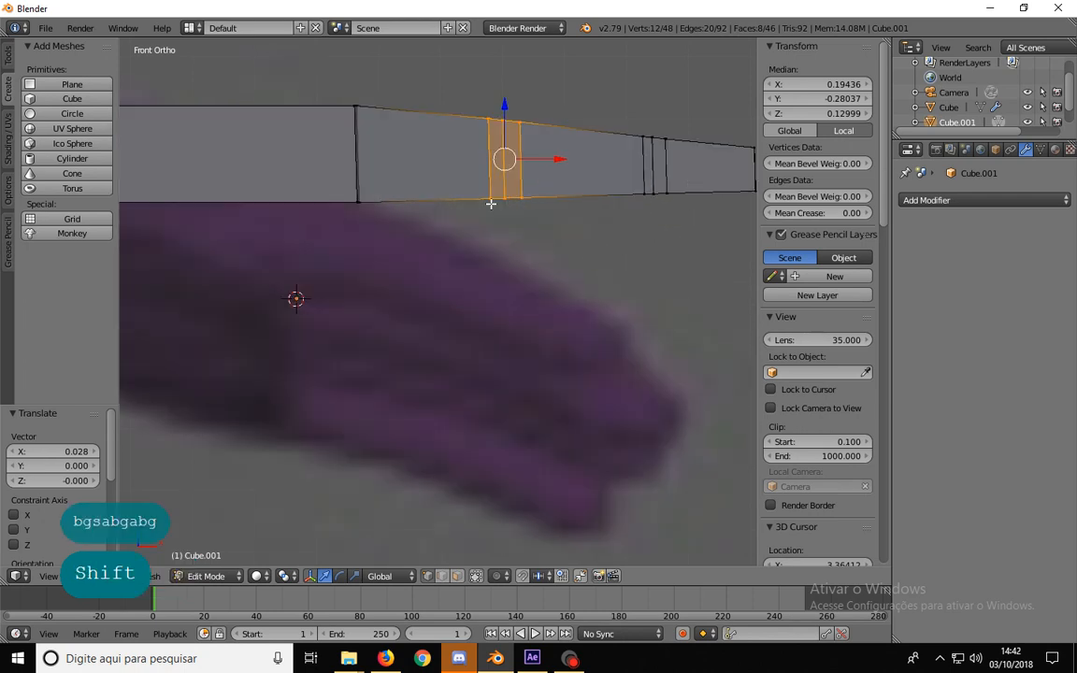
scroll(459, 210, up, 2)
shift+middle_drag(449, 136, 427, 201)
key(a)
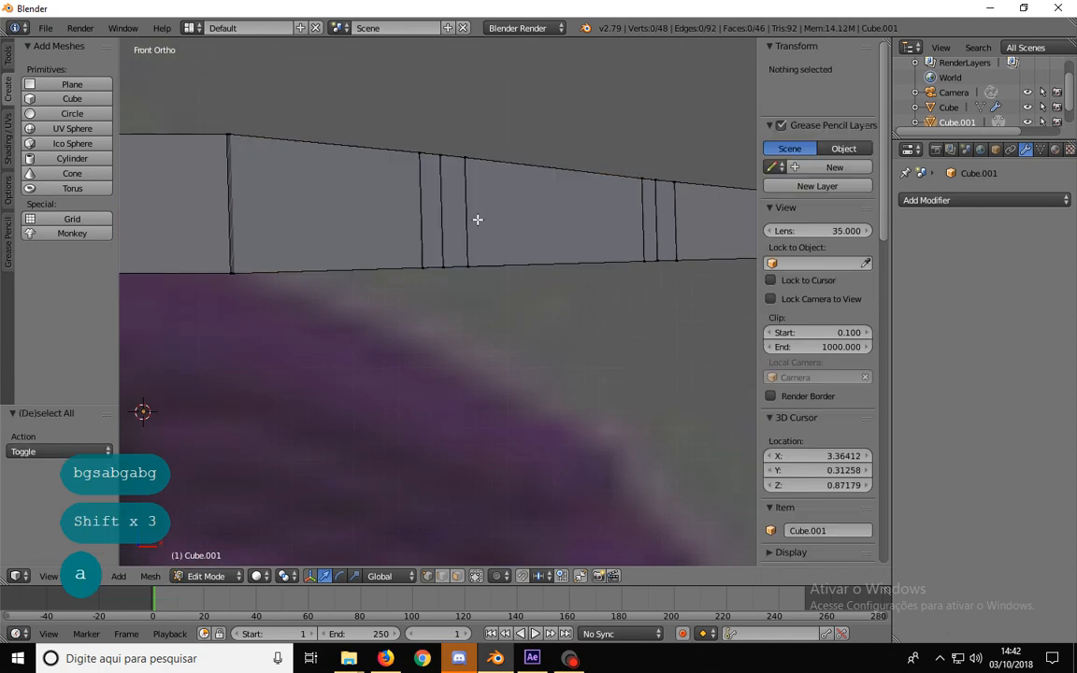
- Merge the base joint's three lower vertices on the finger's outer side at their center
scroll(634, 268, down, 2)
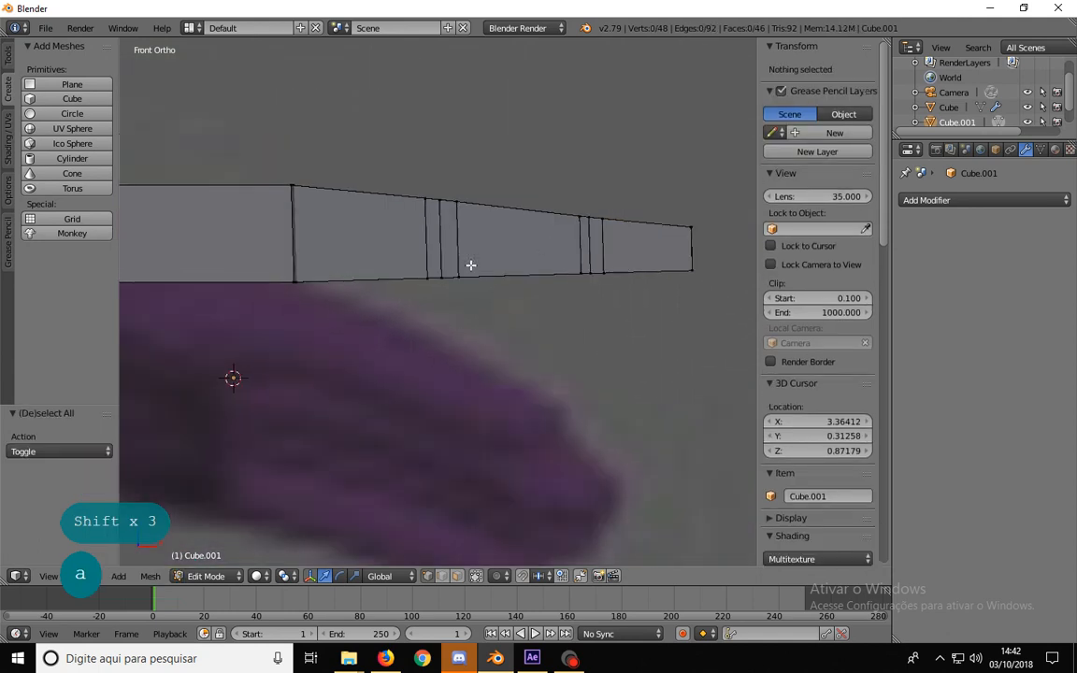
middle_drag(427, 279, 454, 234)
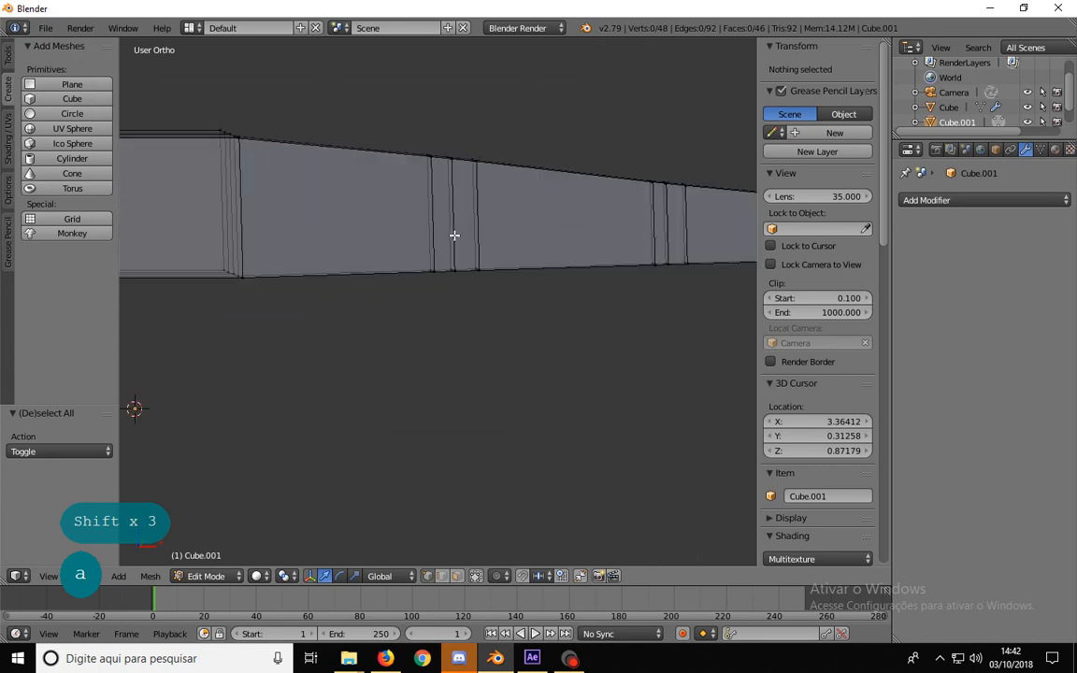
key(1)
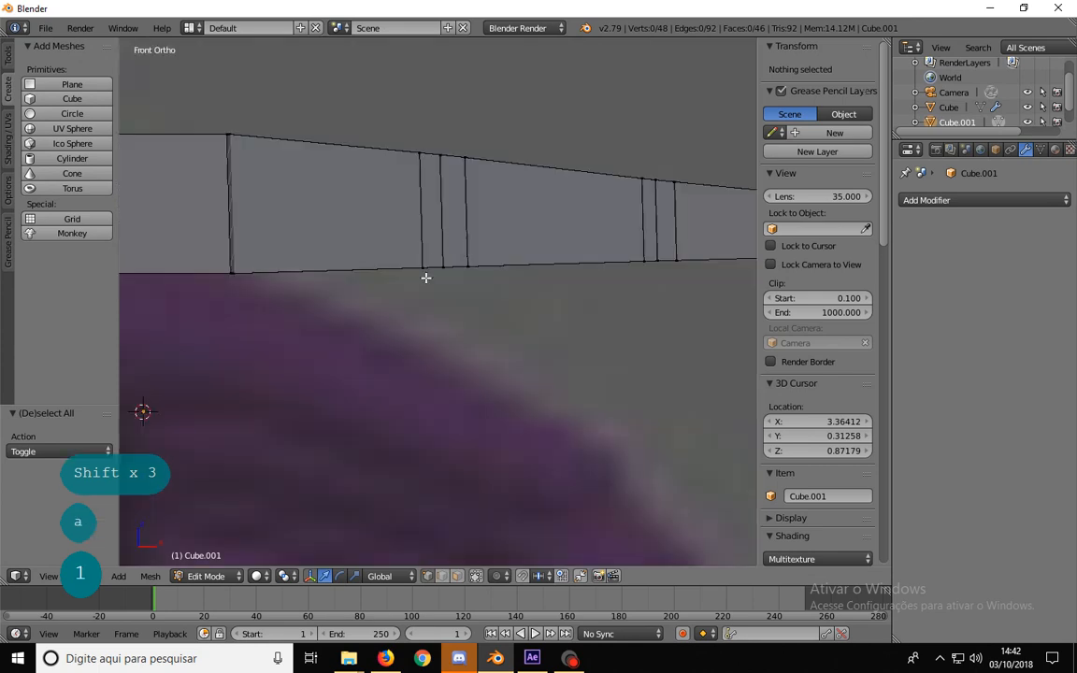
middle_drag(426, 278, 433, 312)
right_click(434, 336)
shift+right_click(455, 336)
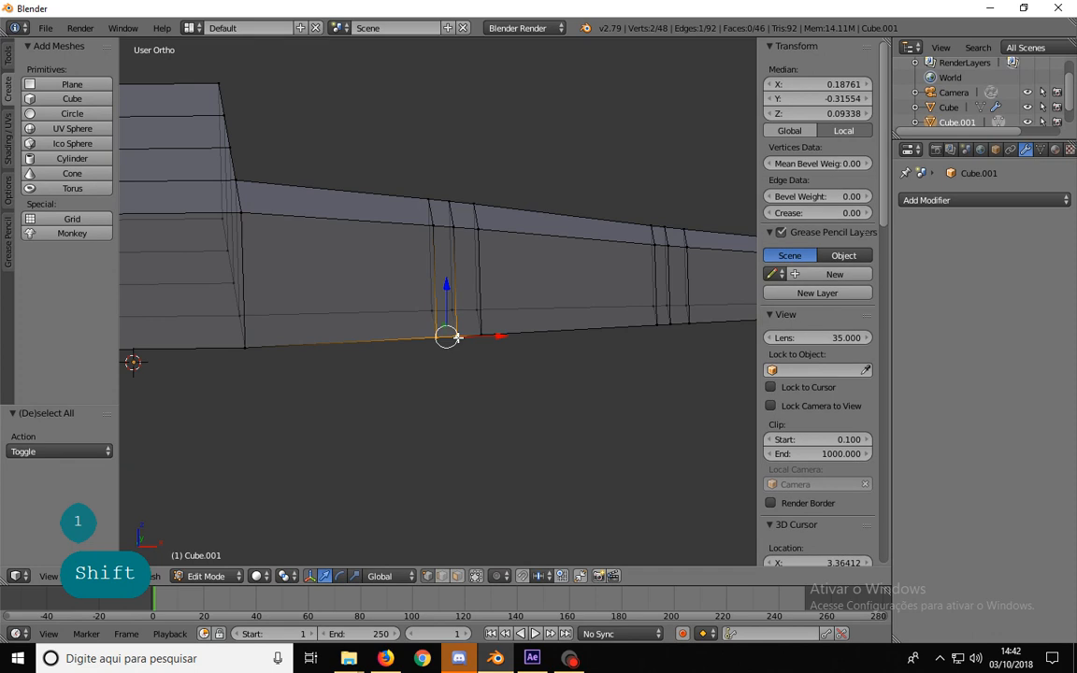
shift+right_click(479, 334)
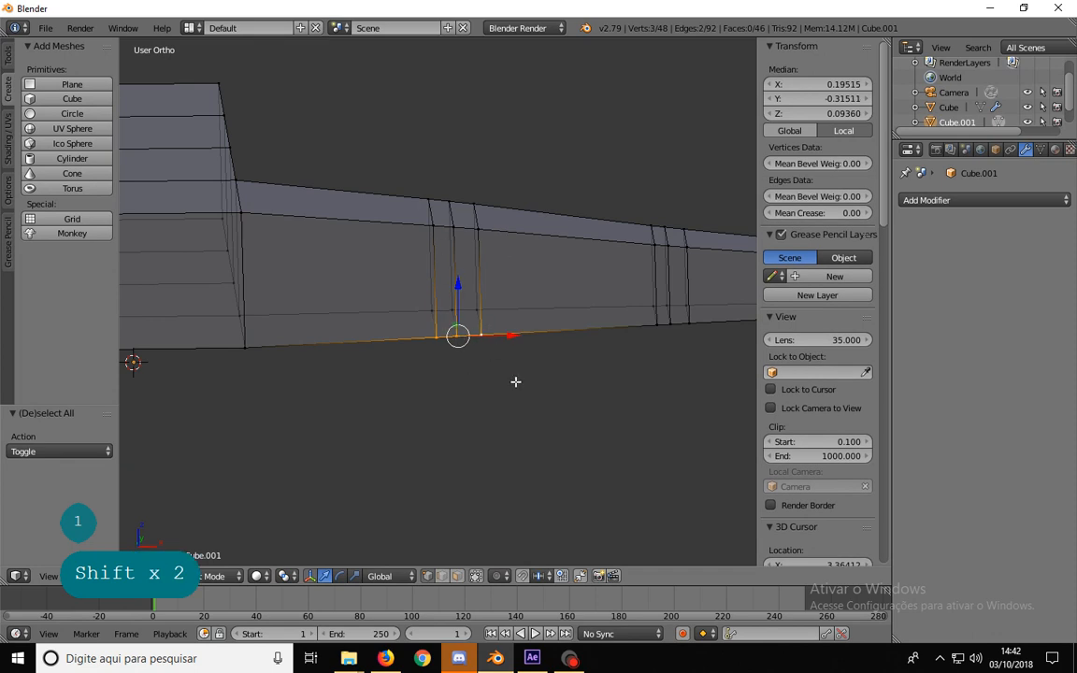
key(alt+m)
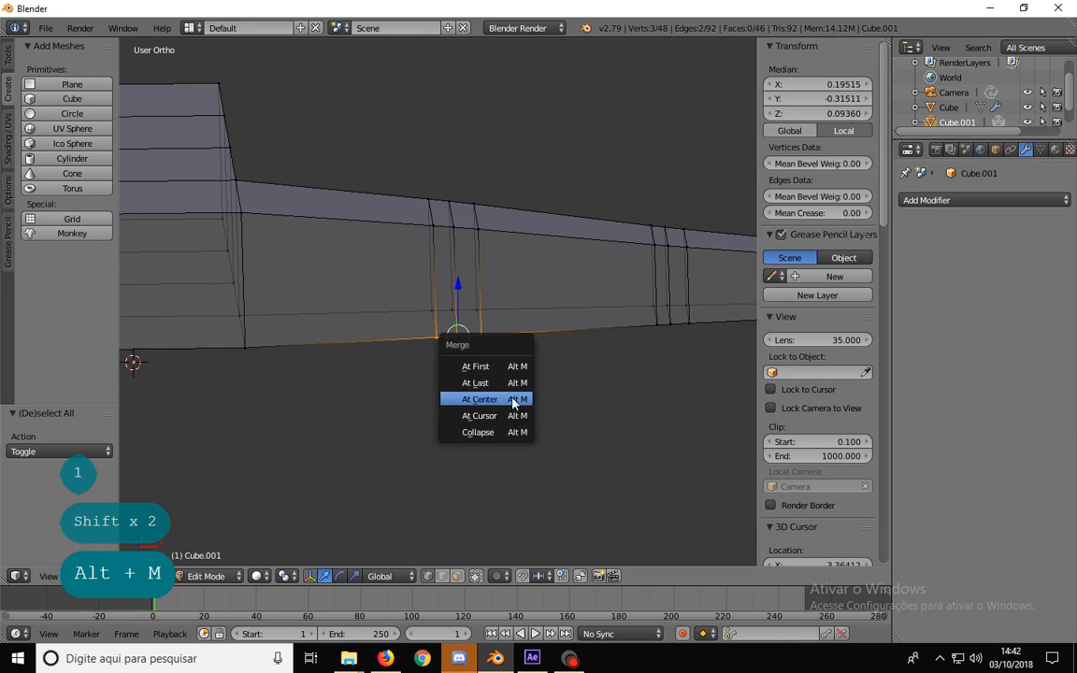
click(480, 399)
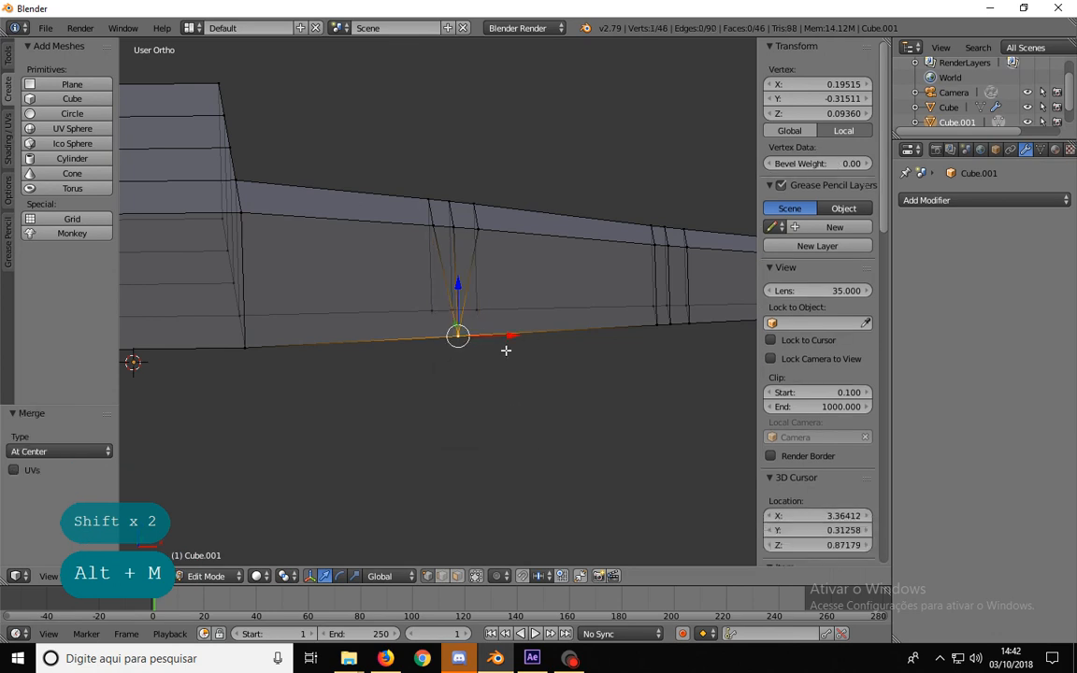
- Merge the three lower vertices of the joint near the fingertip at center on the same outer side
shift+right_click(655, 325)
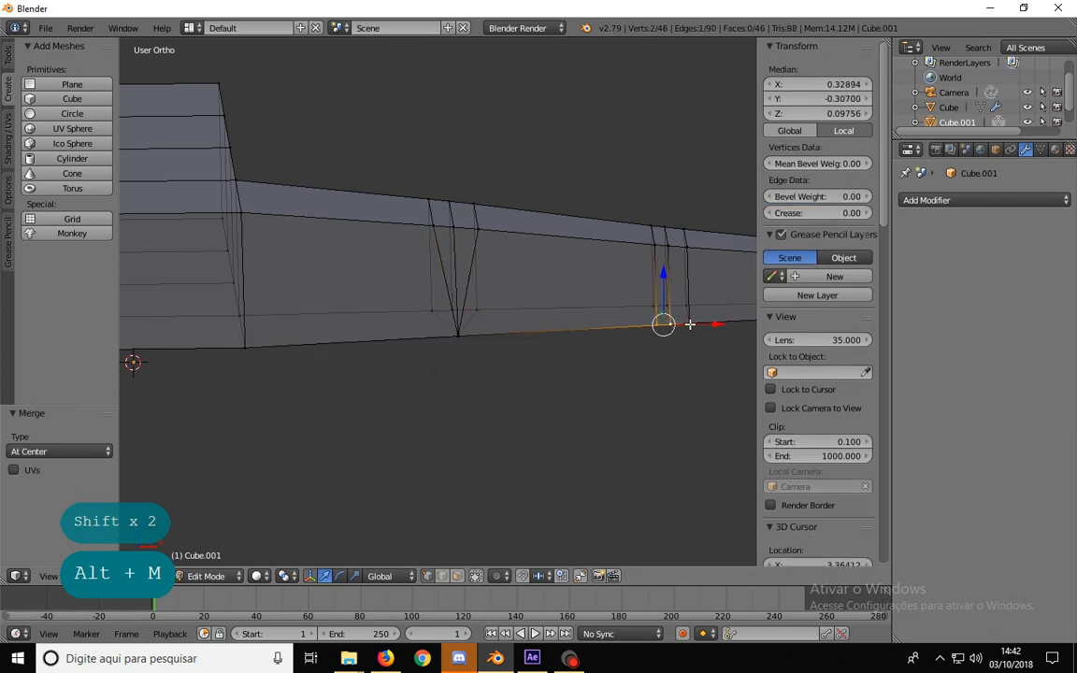
shift+right_click(690, 324)
key(alt+m)
click(665, 375)
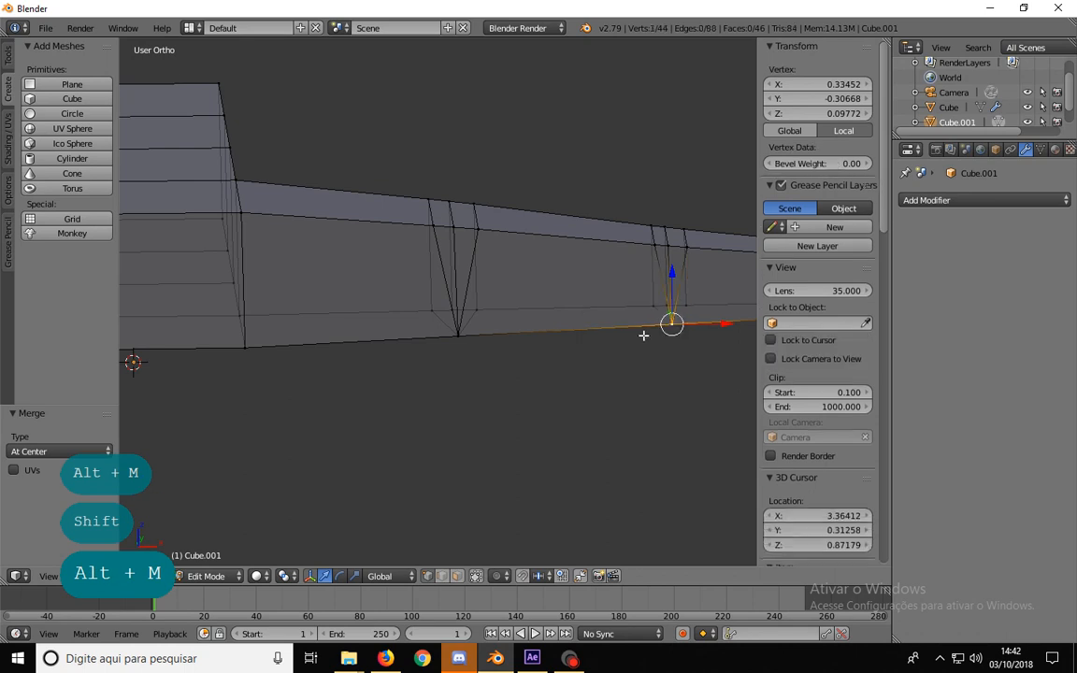
- On the finger's inner side, merge the fingertip joint's three lower vertices at center
middle_drag(643, 335, 229, 233)
shift+right_click(164, 228)
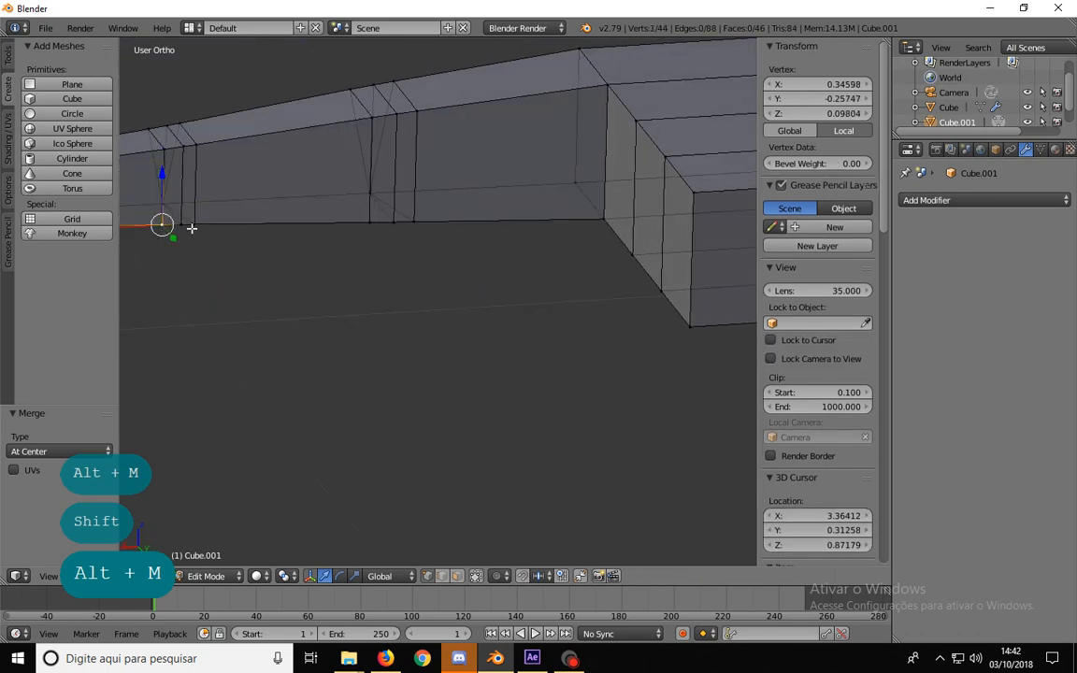
shift+right_click(184, 227)
key(alt+m)
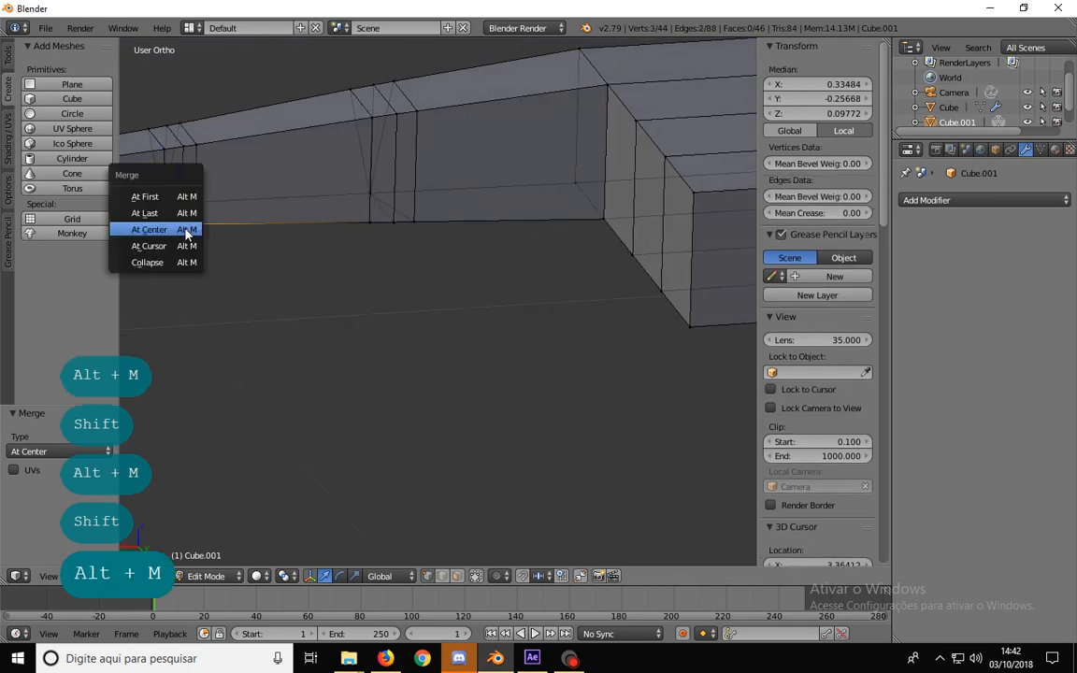
click(186, 228)
- Merge the base joint's three lower vertices on the finger's inner side at center
right_click(369, 222)
shift+right_click(394, 224)
shift+right_click(416, 223)
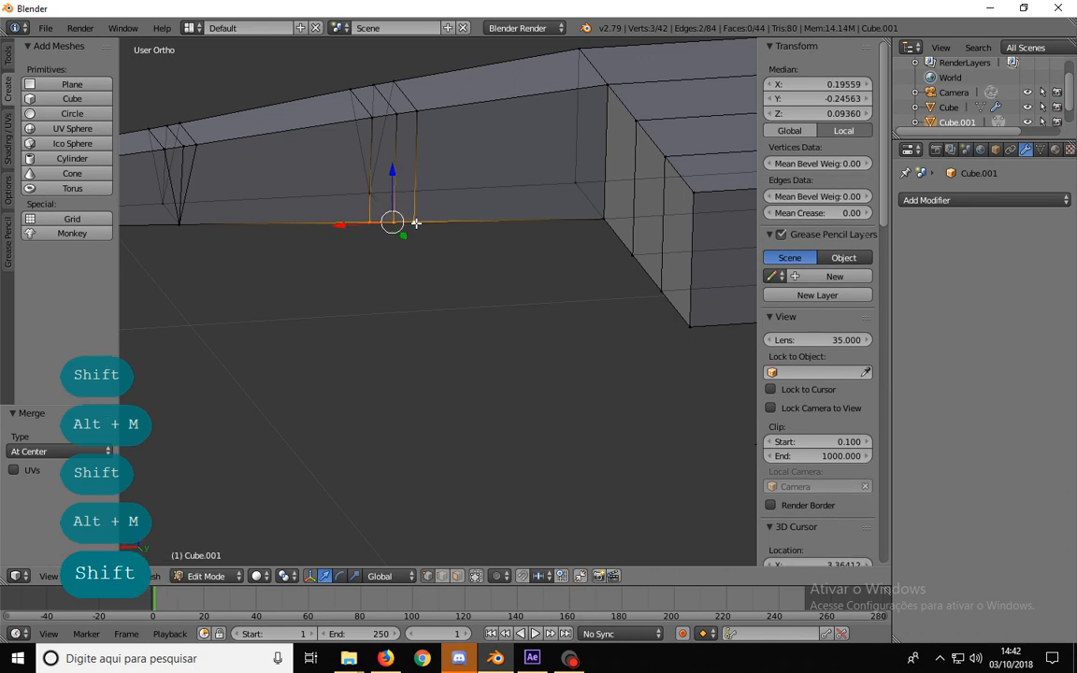
key(alt+m)
click(416, 227)
- Raise the top middle vertices of both finger joints about 0.004 in front view to form knuckles, and deselect them
middle_drag(355, 243, 391, 241)
right_click(220, 214)
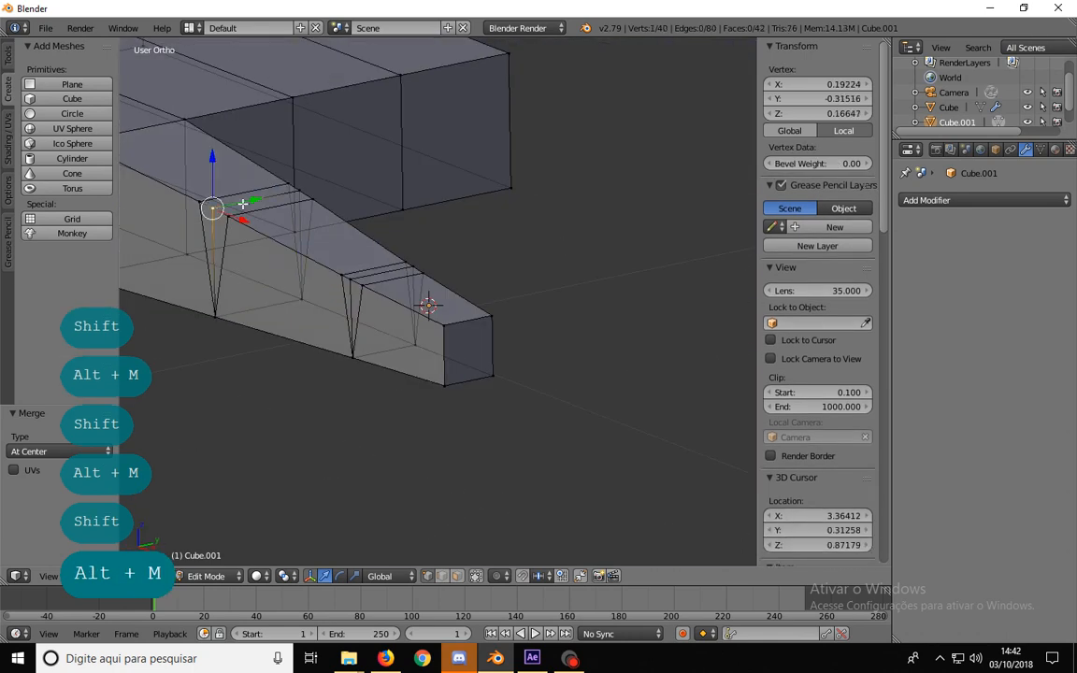
shift+right_click(296, 192)
shift+right_click(354, 277)
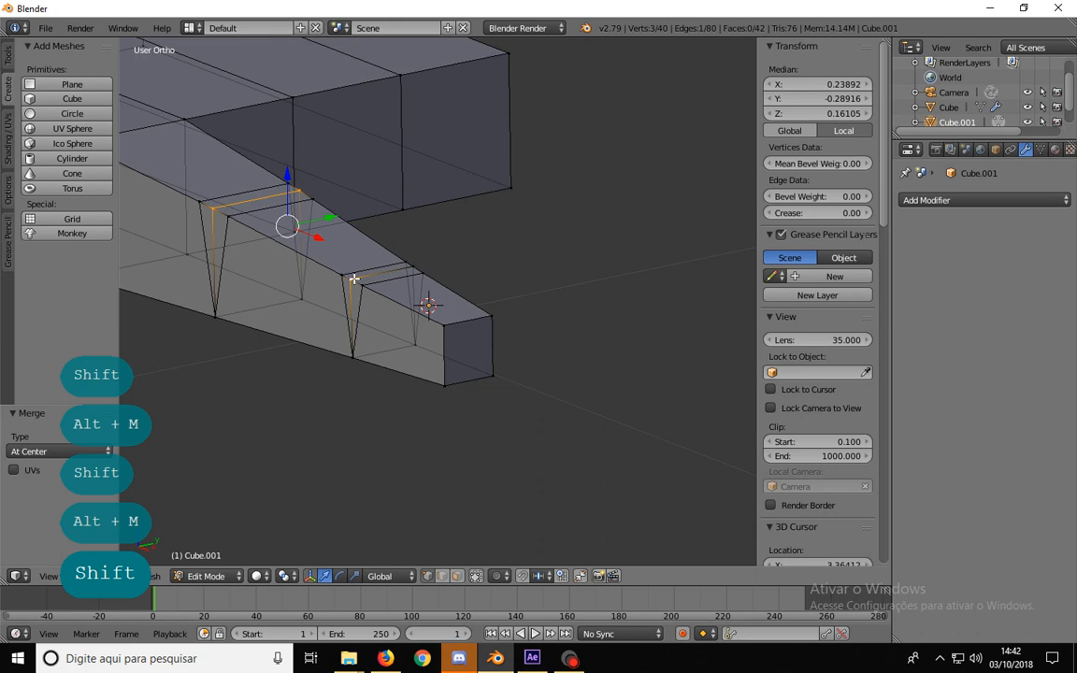
shift+right_click(409, 270)
key(1)
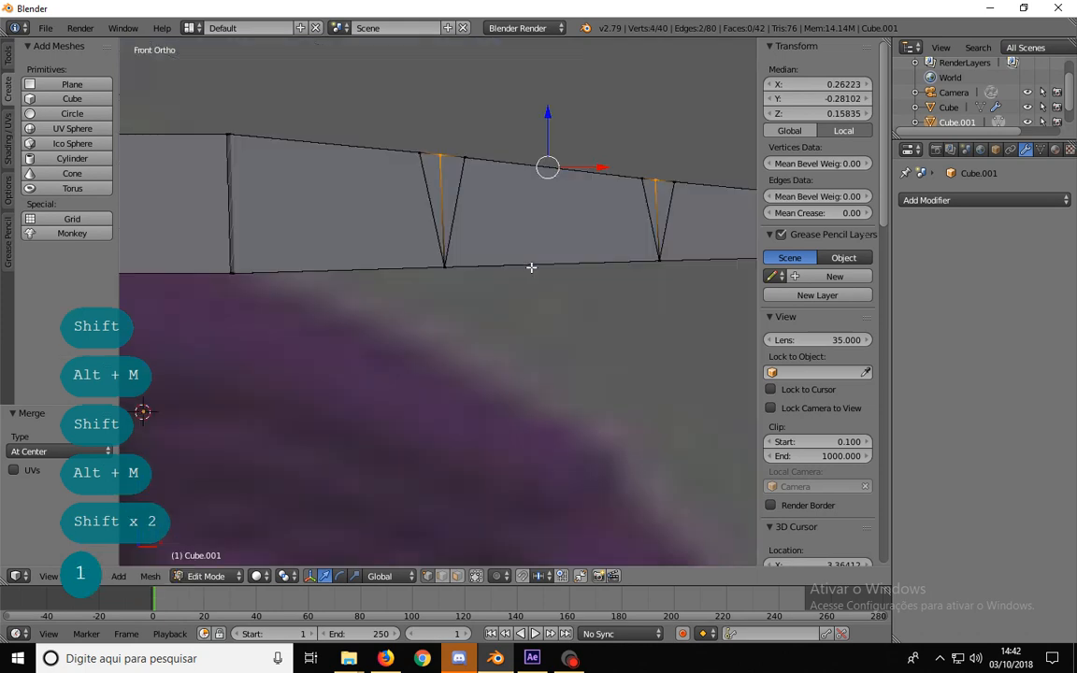
key(g)
click(583, 245)
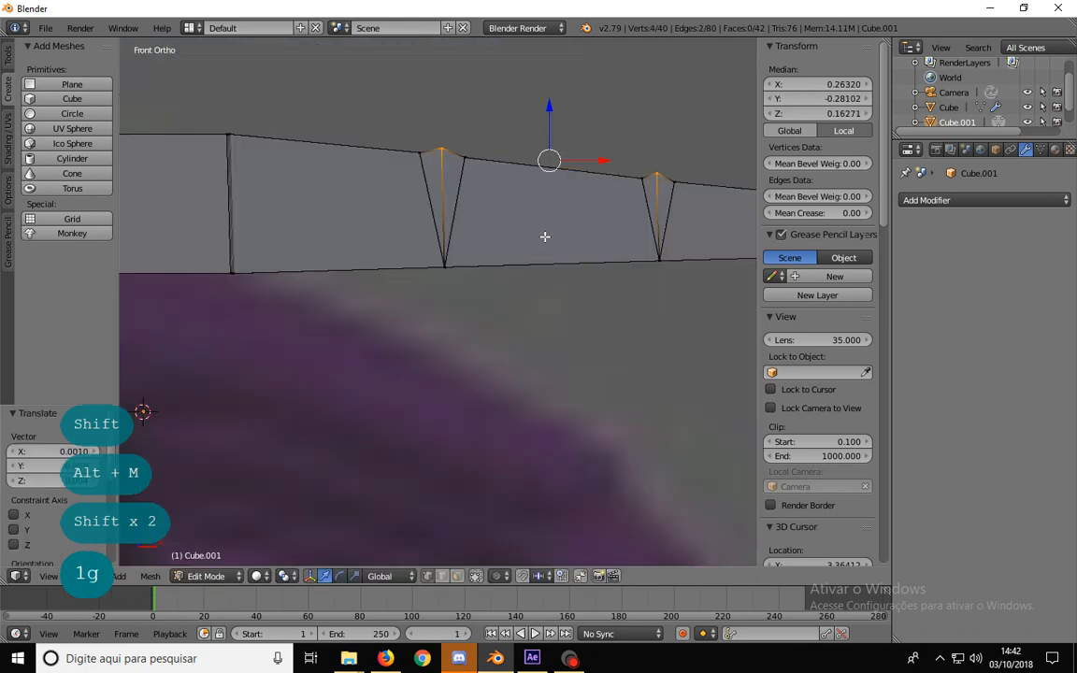
shift+middle_drag(509, 222, 392, 216)
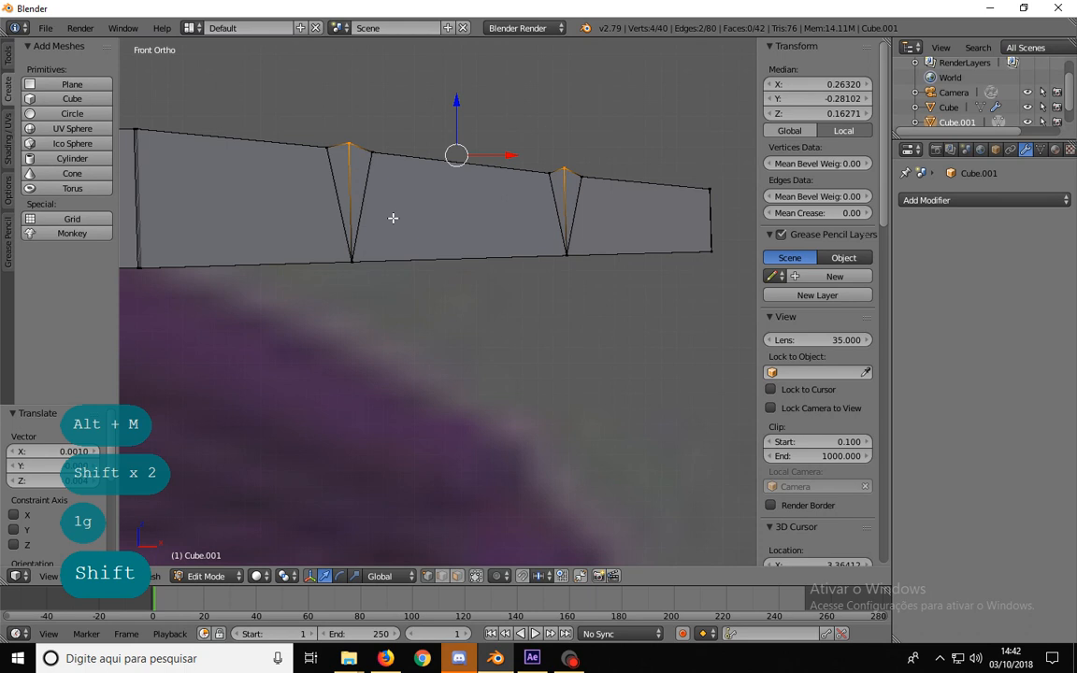
scroll(437, 228, down, 3)
key(a)
- Try a Subdivision Surface modifier on the hand to preview the smoothed finger, and remove the modifier
scroll(425, 252, down, 1)
middle_drag(469, 230, 457, 300)
click(986, 201)
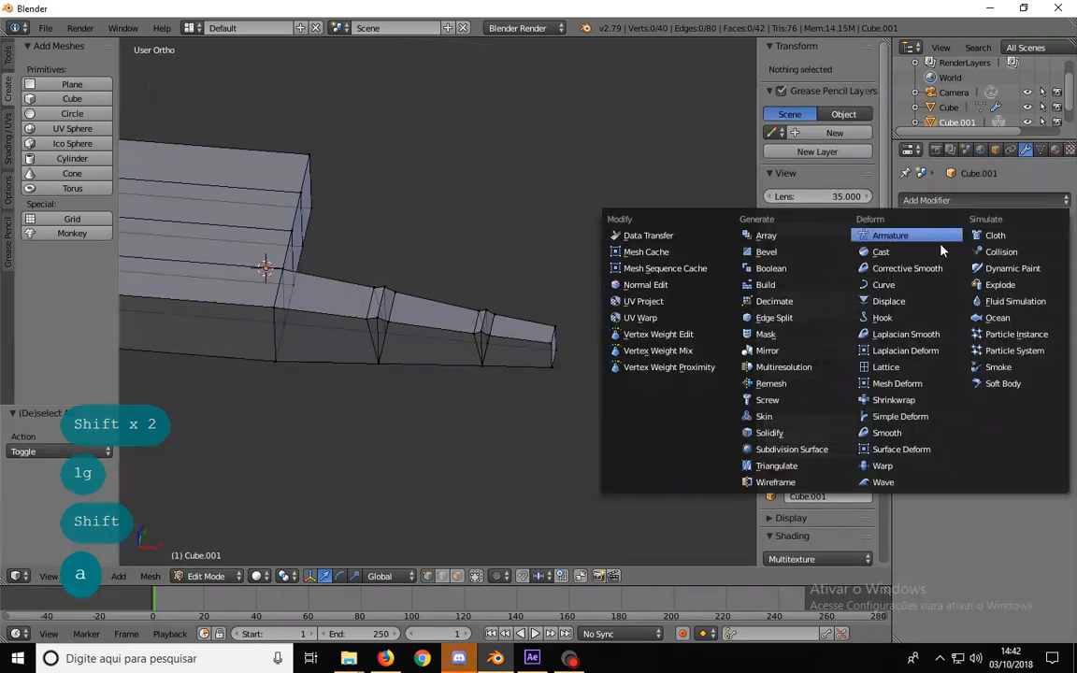
click(787, 448)
middle_drag(653, 380, 559, 312)
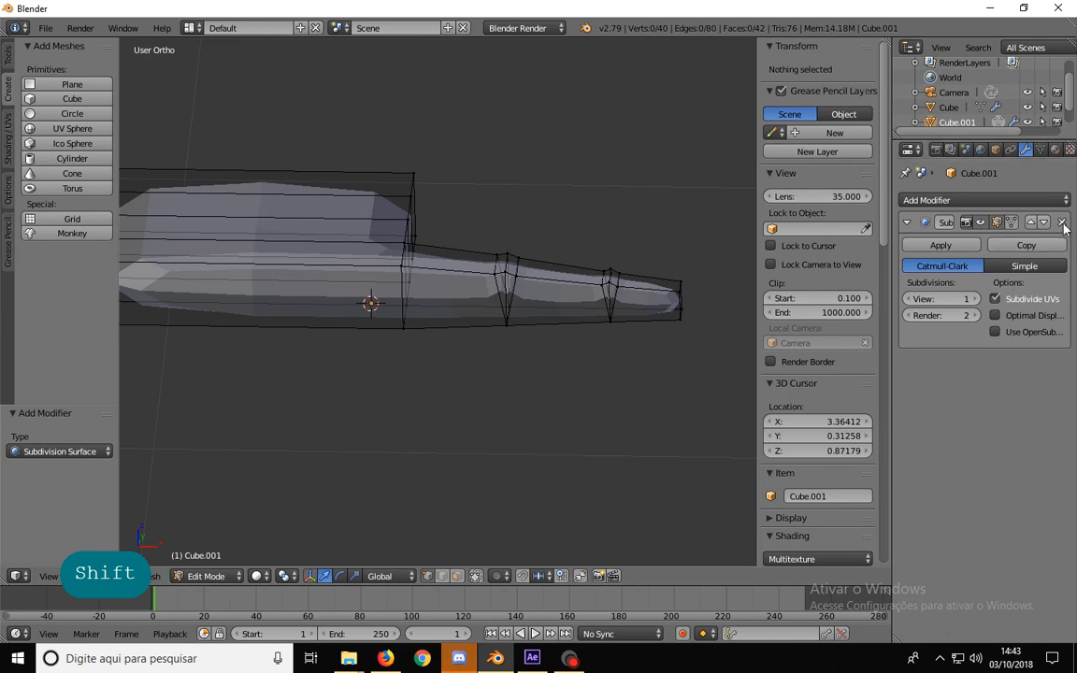
click(1062, 227)
middle_drag(617, 281, 415, 352)
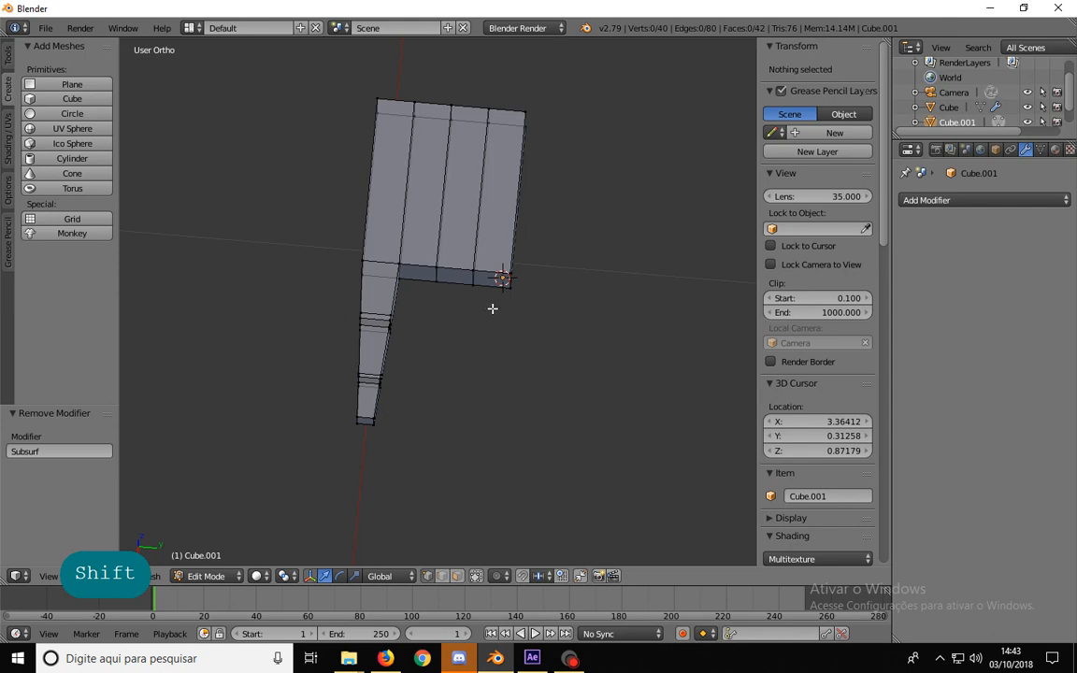
middle_drag(483, 305, 429, 328)
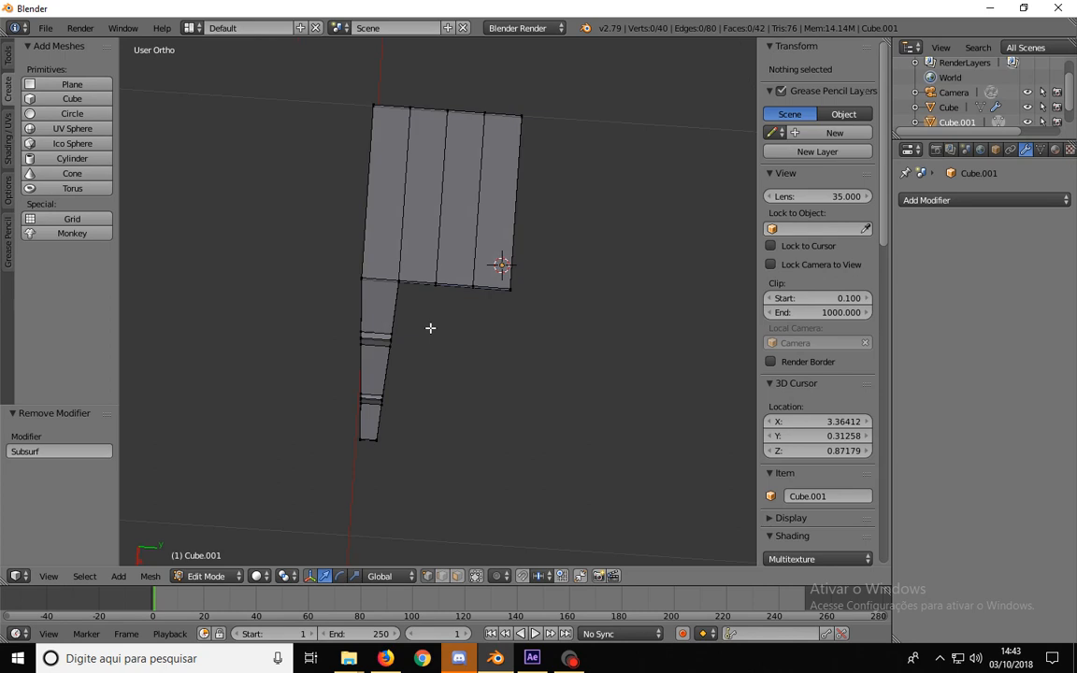
- Select all faces of the first finger and duplicate it about 0.09 along Y to the palm's second finger section
key(ctrl+Tab)
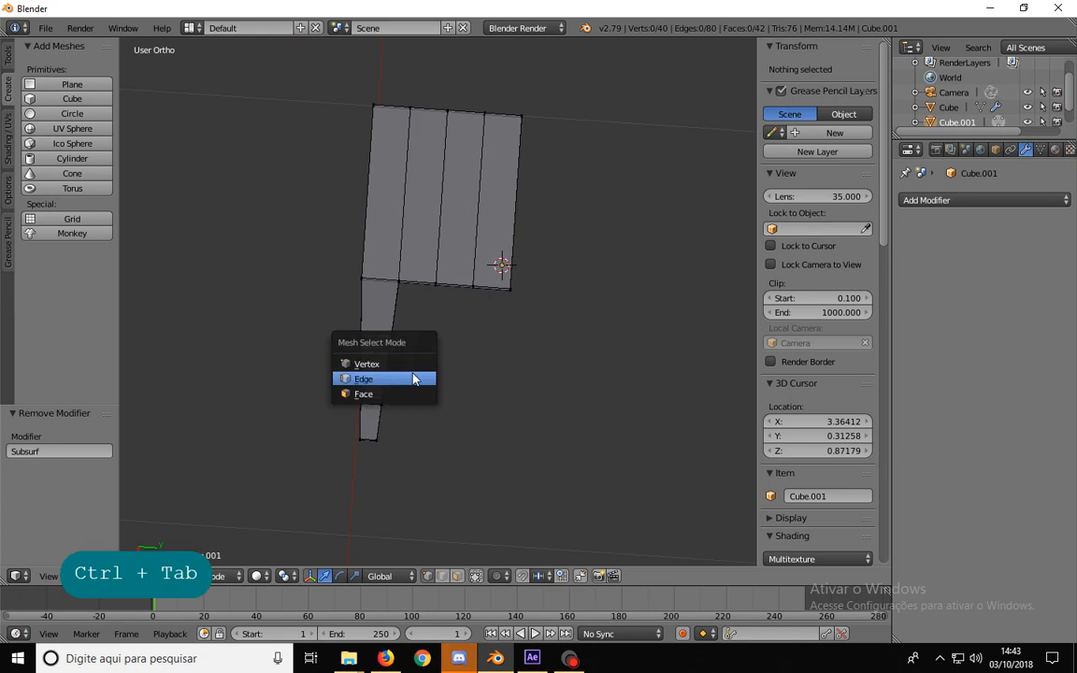
click(400, 394)
key(b)
drag(462, 493, 334, 317)
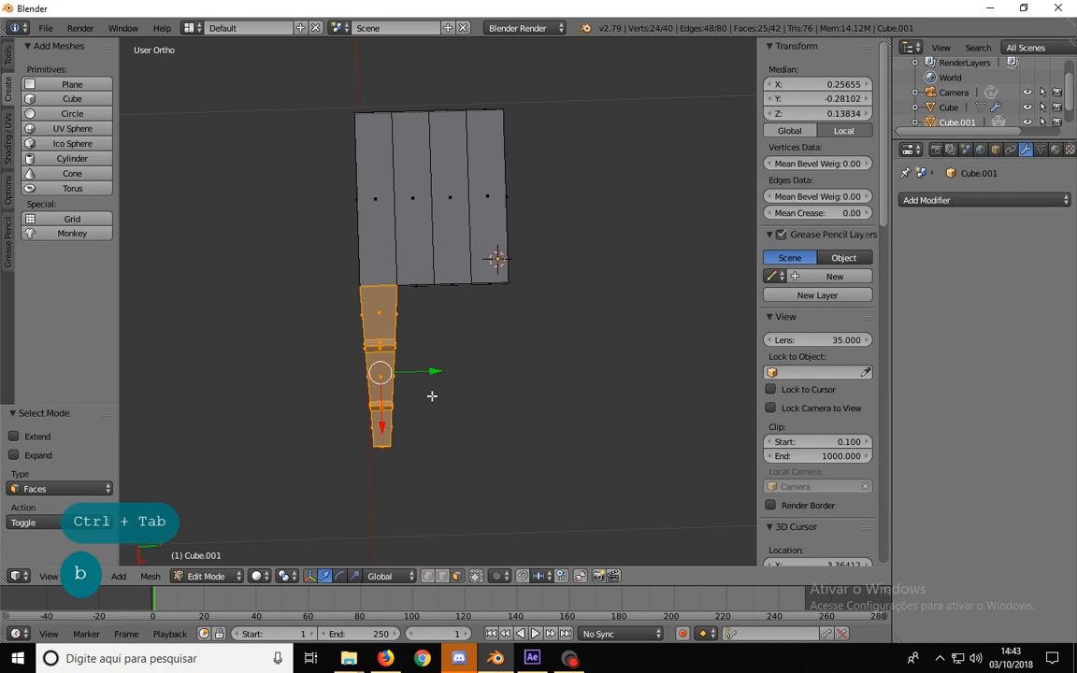
key(shift+d)
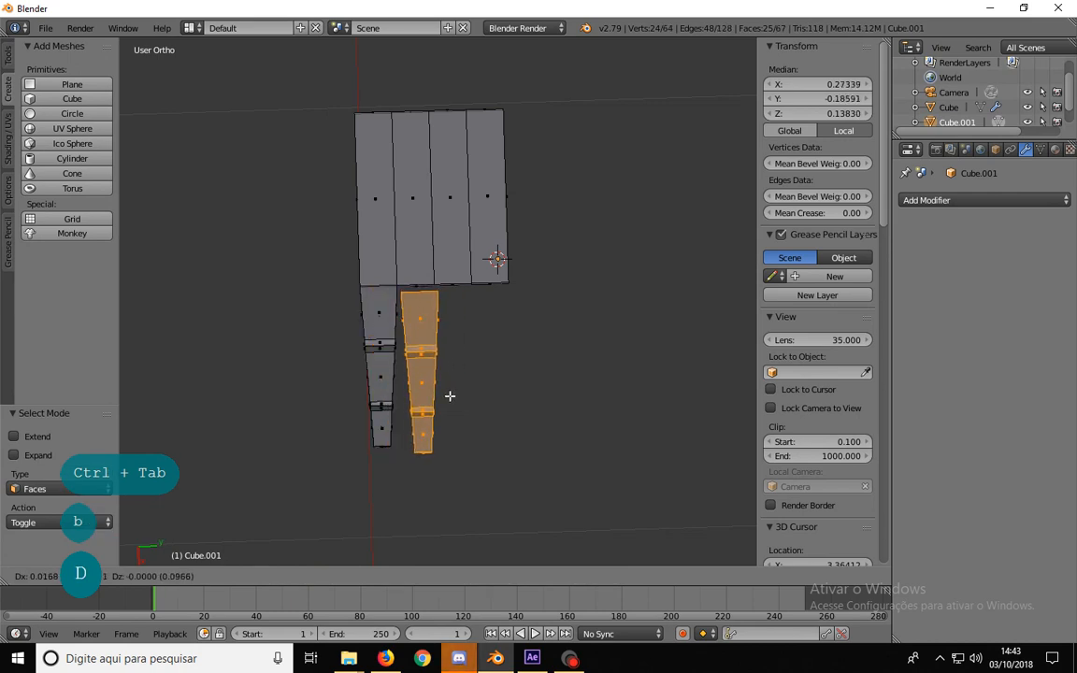
click(449, 393)
mouse_move(448, 392)
middle_down()
mouse_move(431, 313)
mouse_move(456, 376)
middle_up()
scroll(431, 313, up, 3)
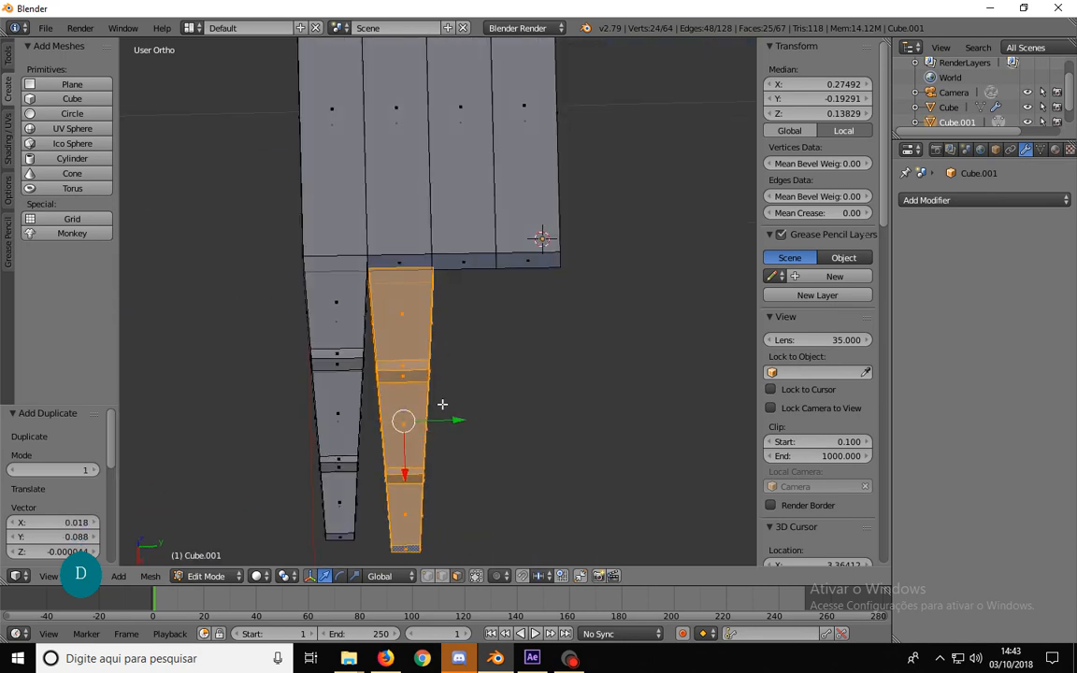
scroll(443, 412, down, 2)
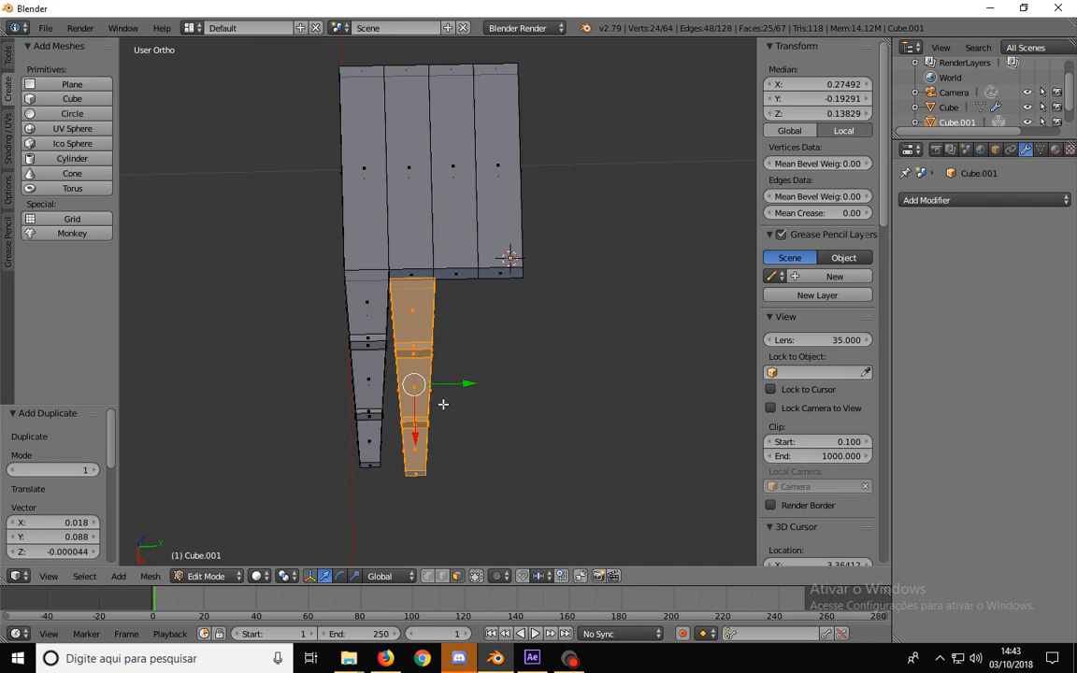
- In front view, lengthen the second finger to about 1.1 along X and shift its base against the palm
key(KP_1)
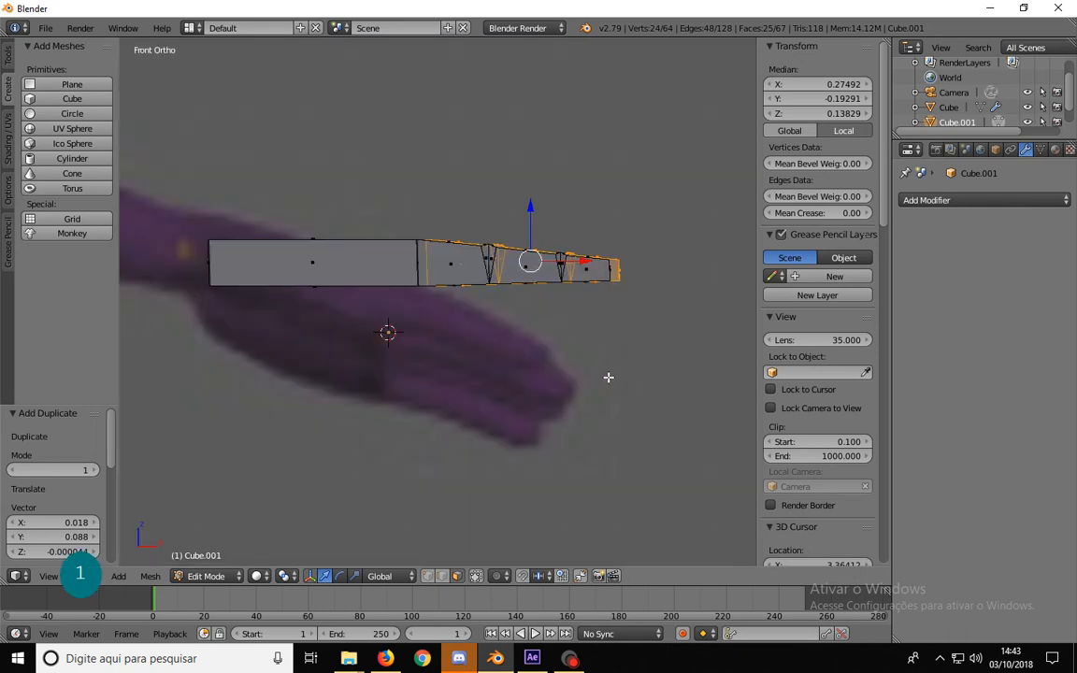
key(s)
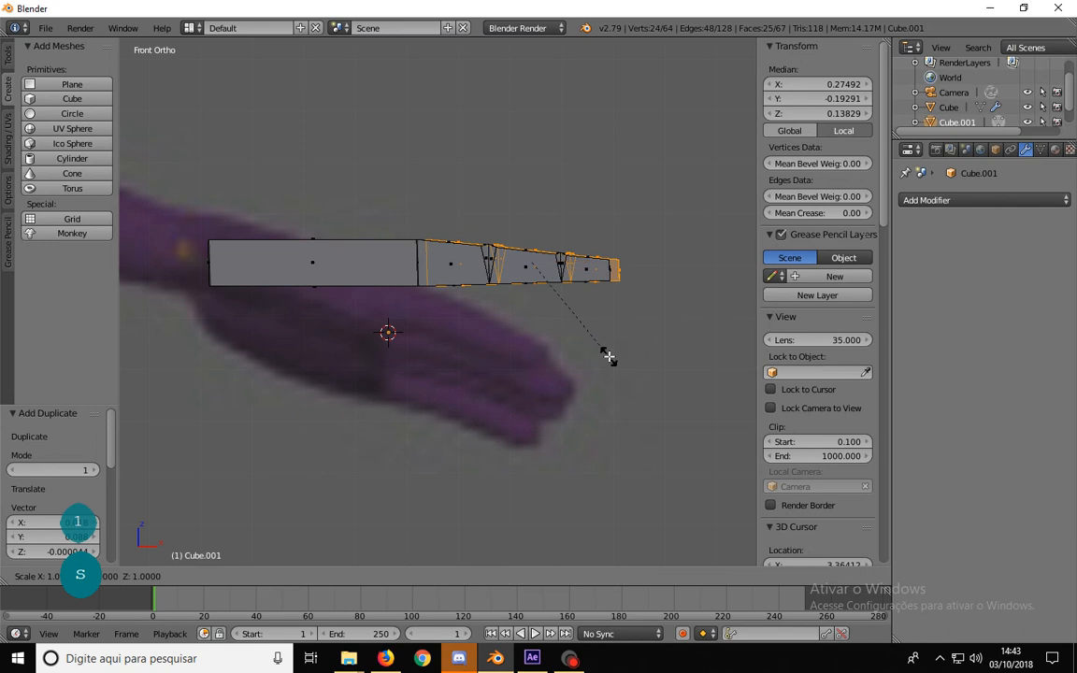
key(x)
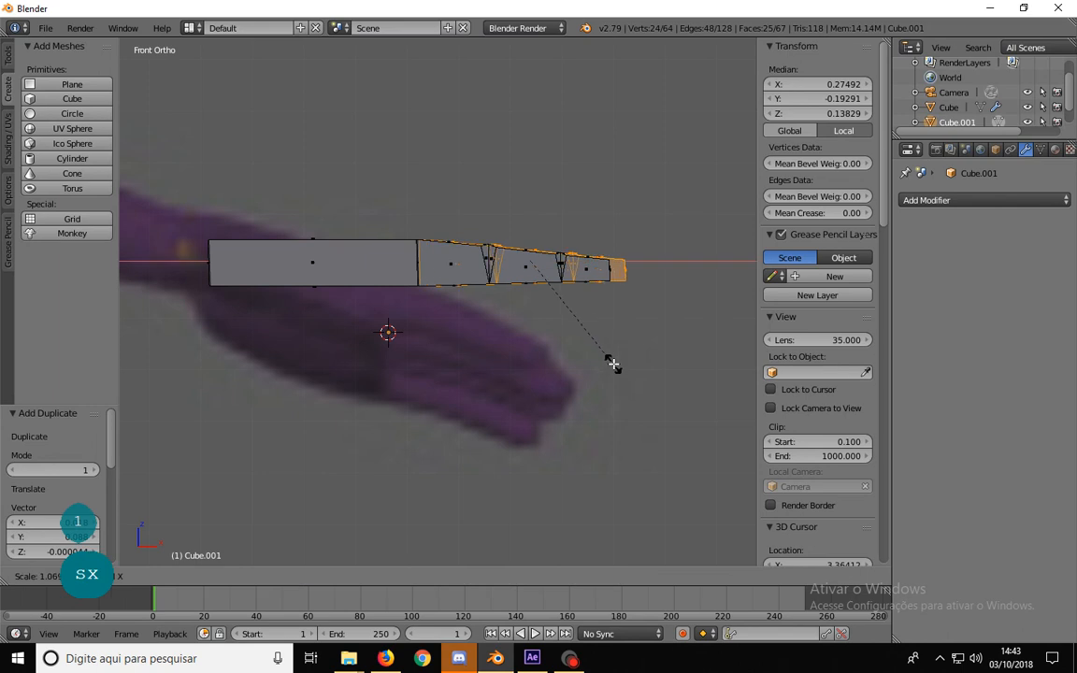
click(615, 367)
key(g)
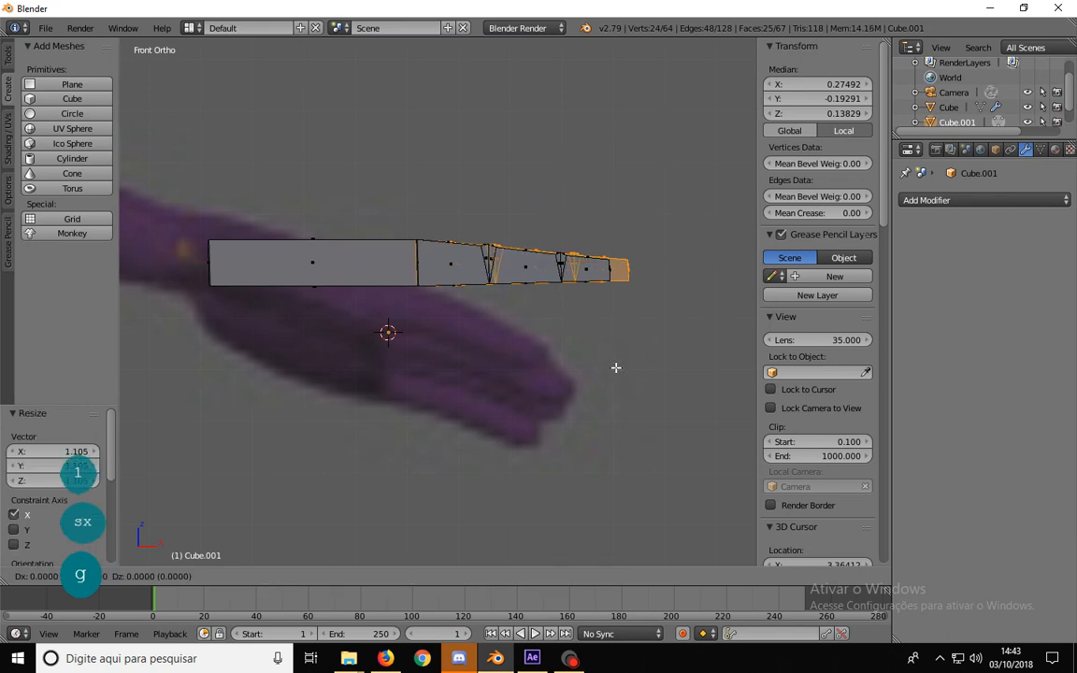
click(619, 365)
- Delete the three palm end faces where the second, third and fourth fingers attach
middle_drag(557, 277, 404, 336)
scroll(439, 375, up, 4)
right_click(409, 239)
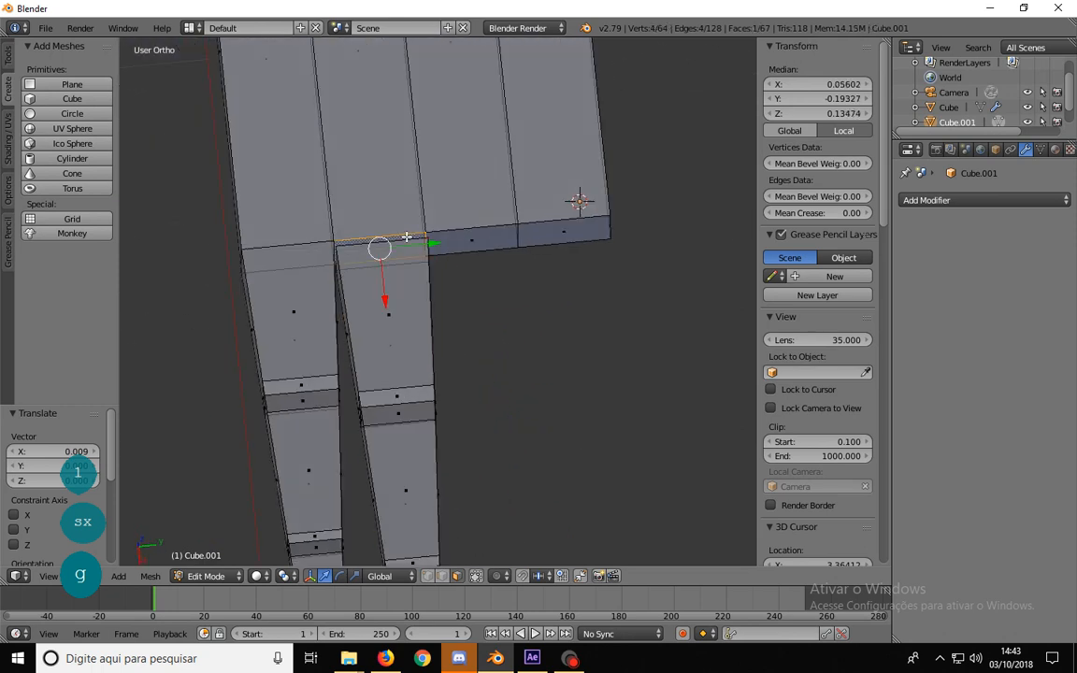
shift+right_click(551, 228)
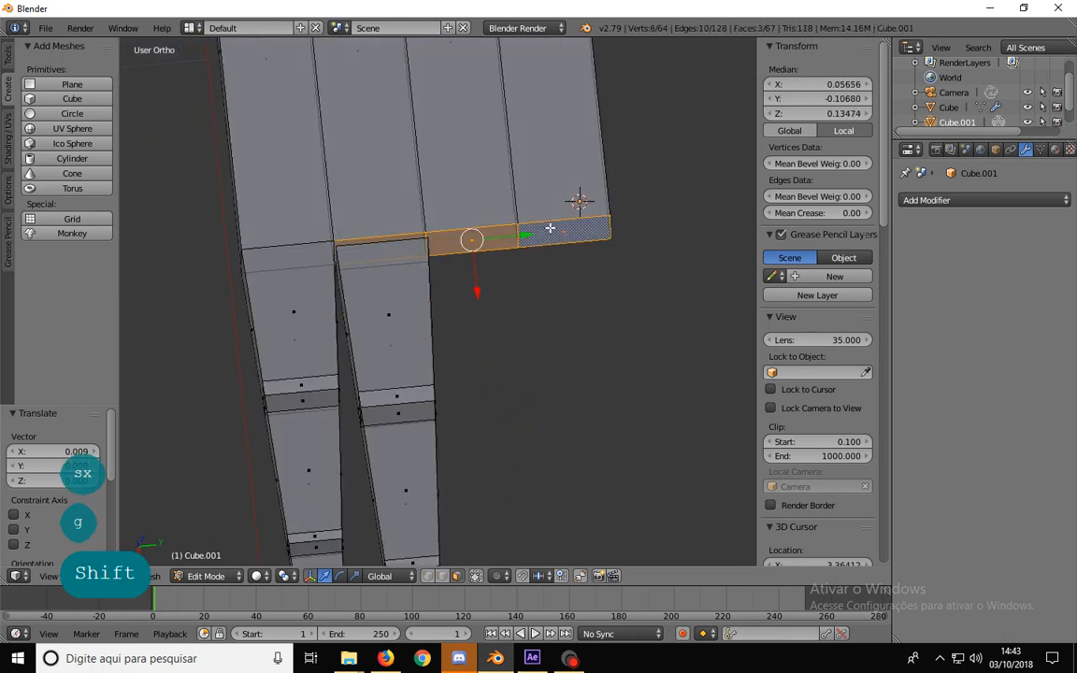
key(Delete)
click(550, 232)
scroll(468, 363, down, 4)
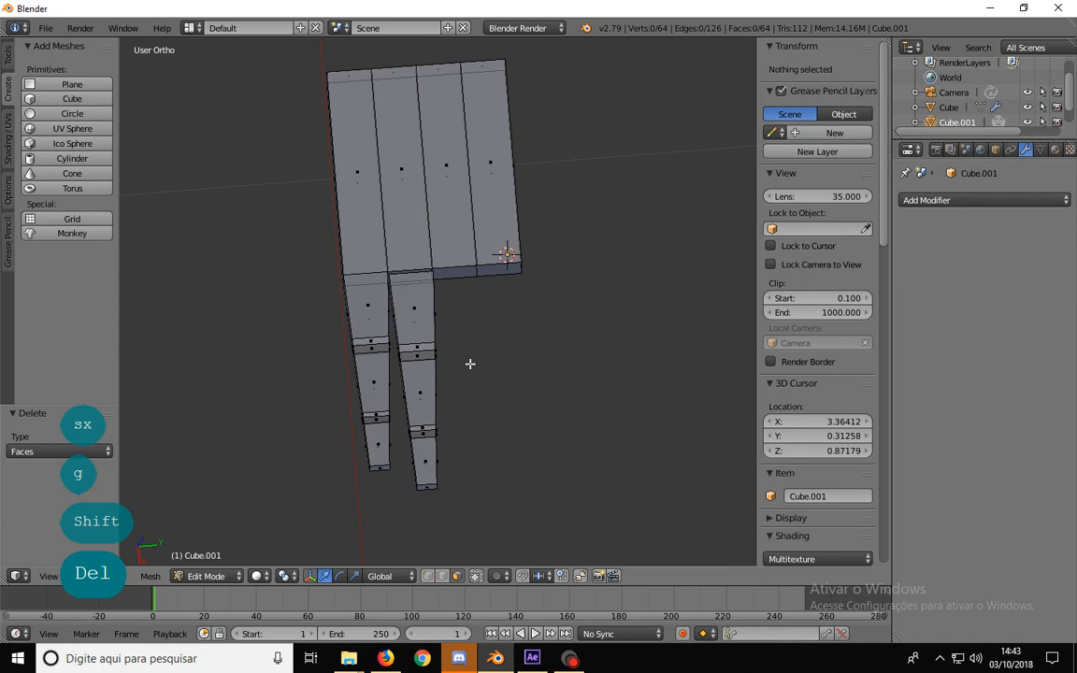
- Select the whole second finger and duplicate it about 0.084 along Y to the palm's third finger section
key(b)
drag(475, 504, 388, 270)
key(shift+d)
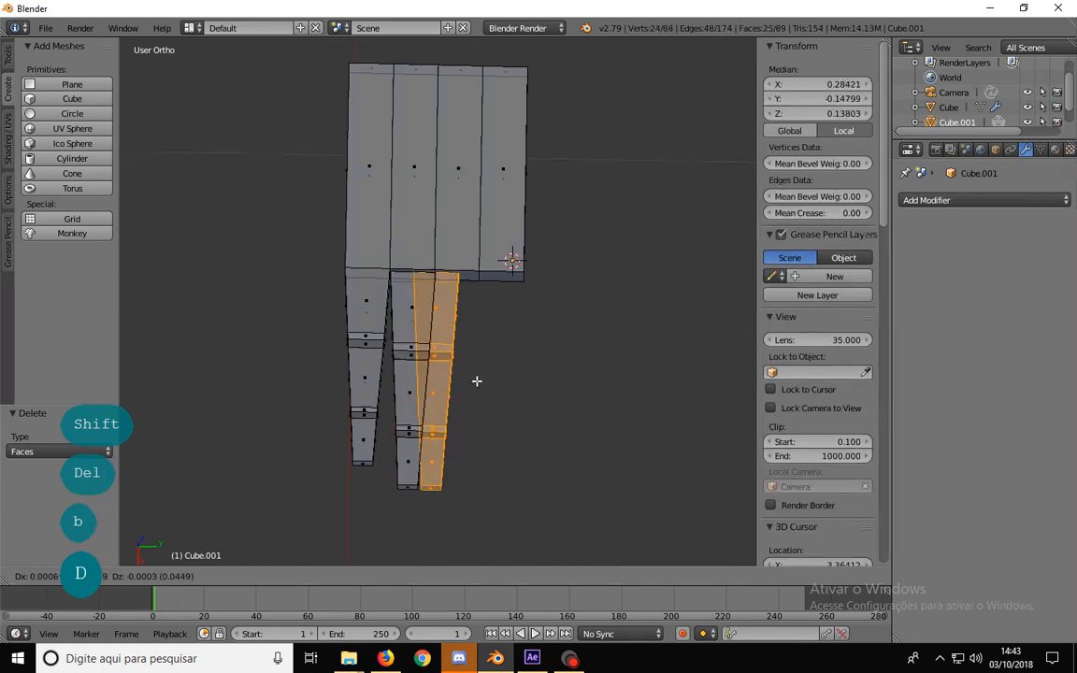
click(493, 381)
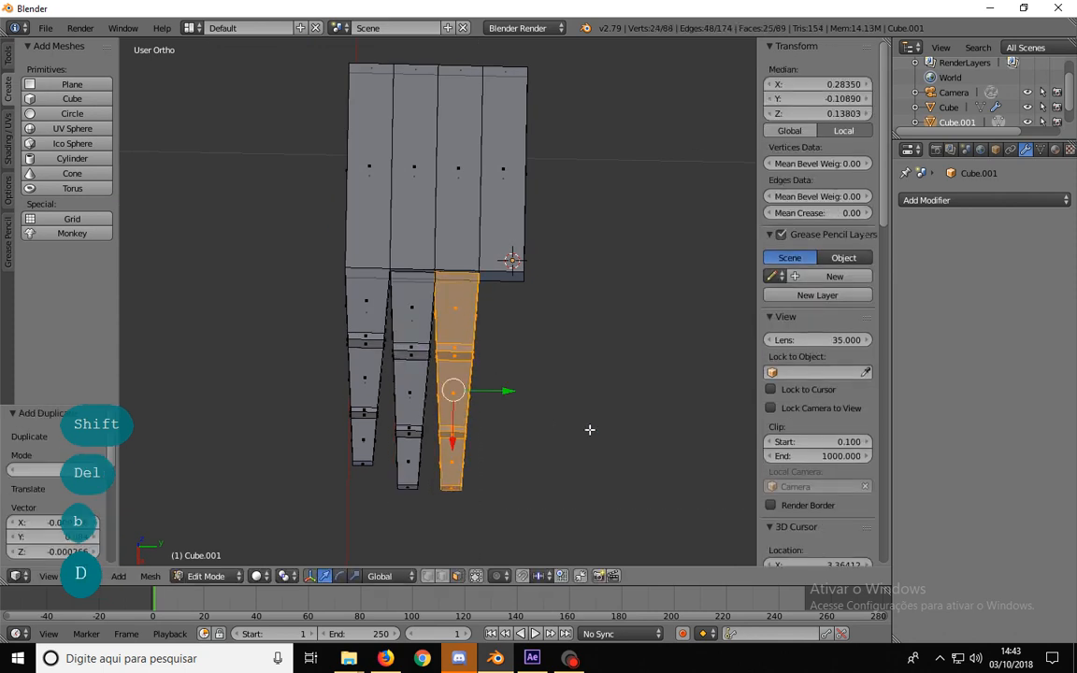
- Shorten the third finger to about 0.89 along X and move its base back against the palm
key(s)
key(x)
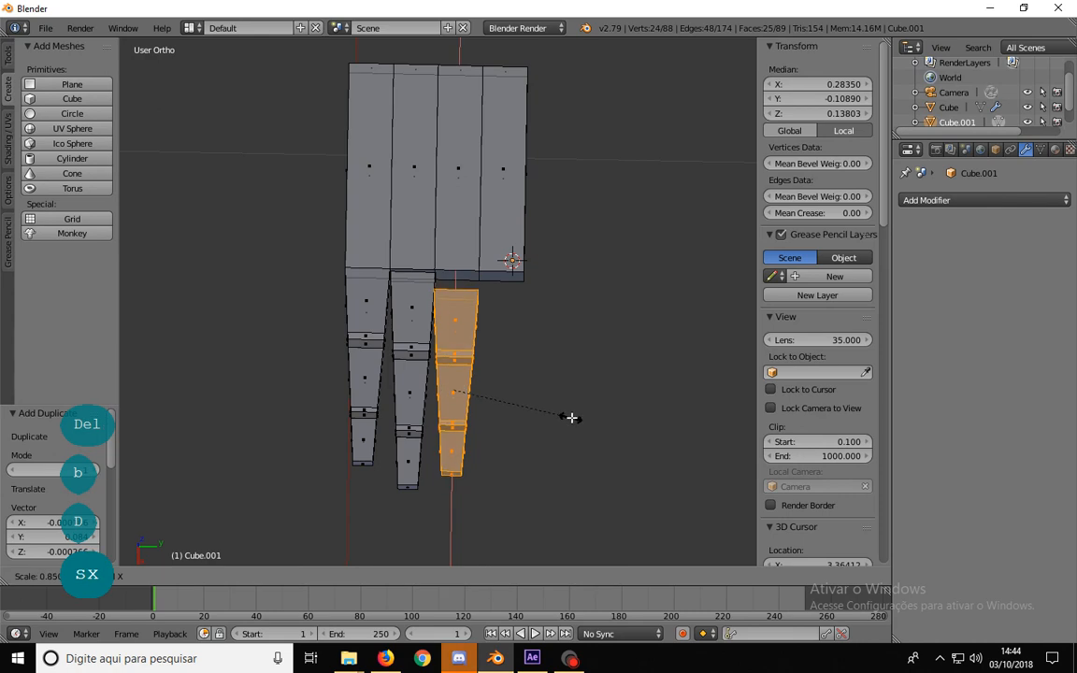
click(575, 418)
key(g)
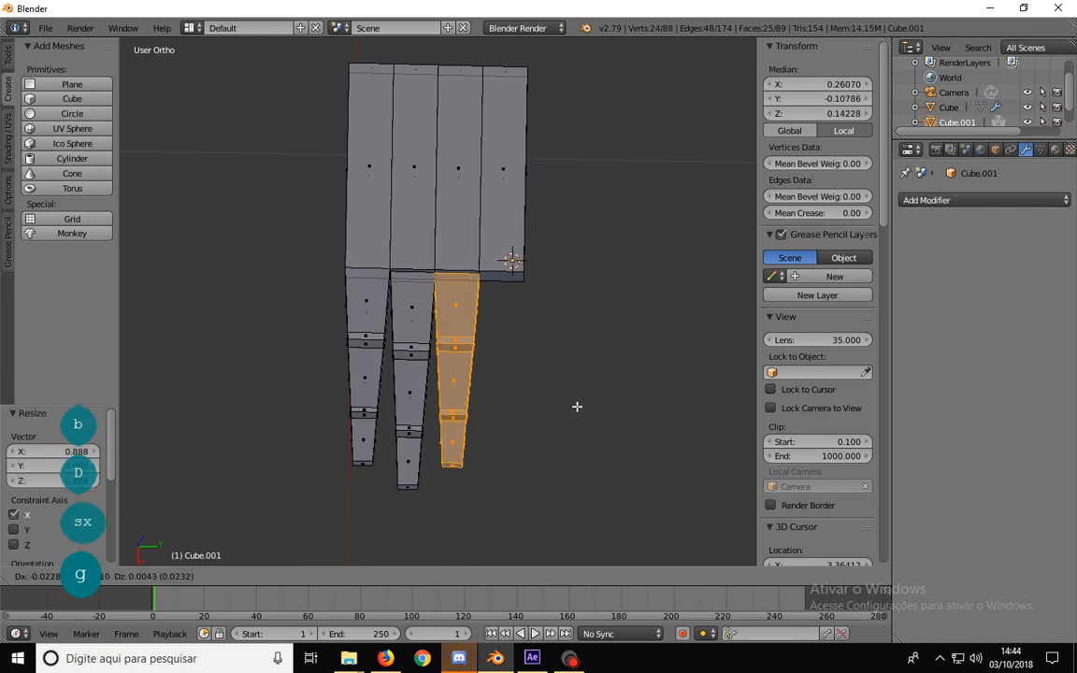
click(576, 406)
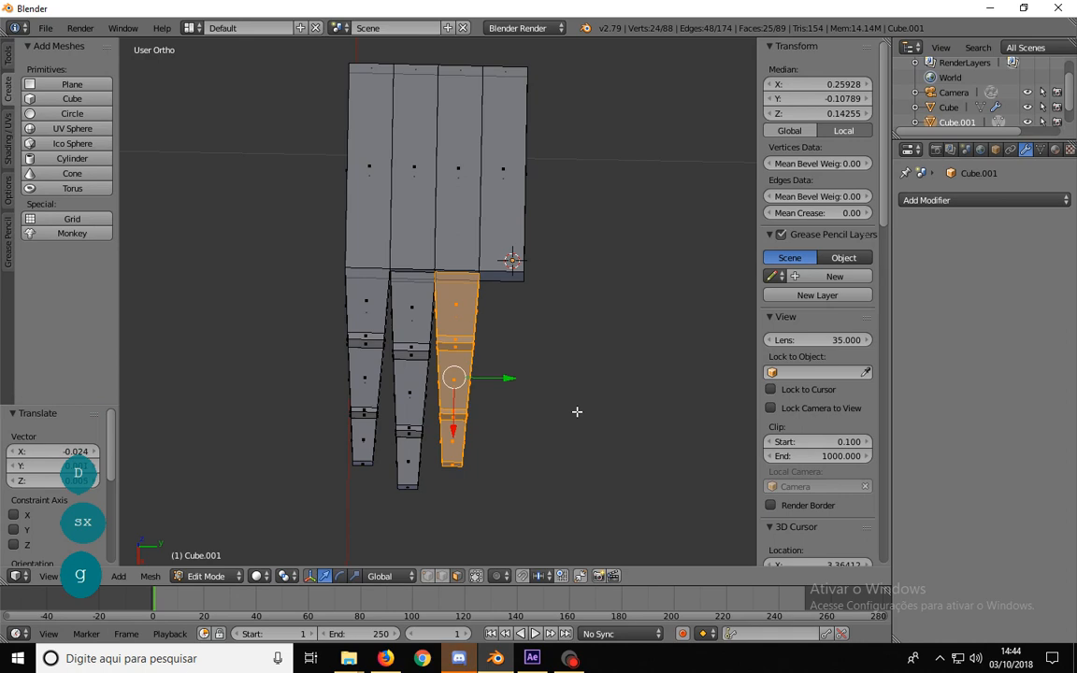
- Duplicate the third finger to the fourth section as the little finger, scaled to about 0.75 and set against the palm
key(shift+d)
click(612, 417)
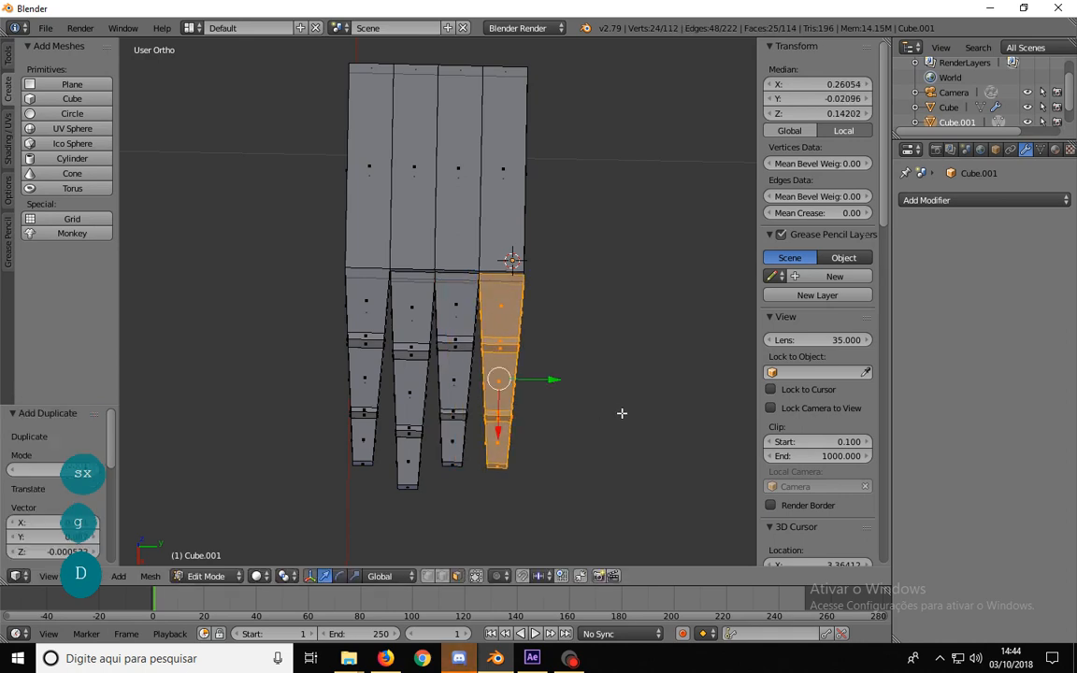
key(s)
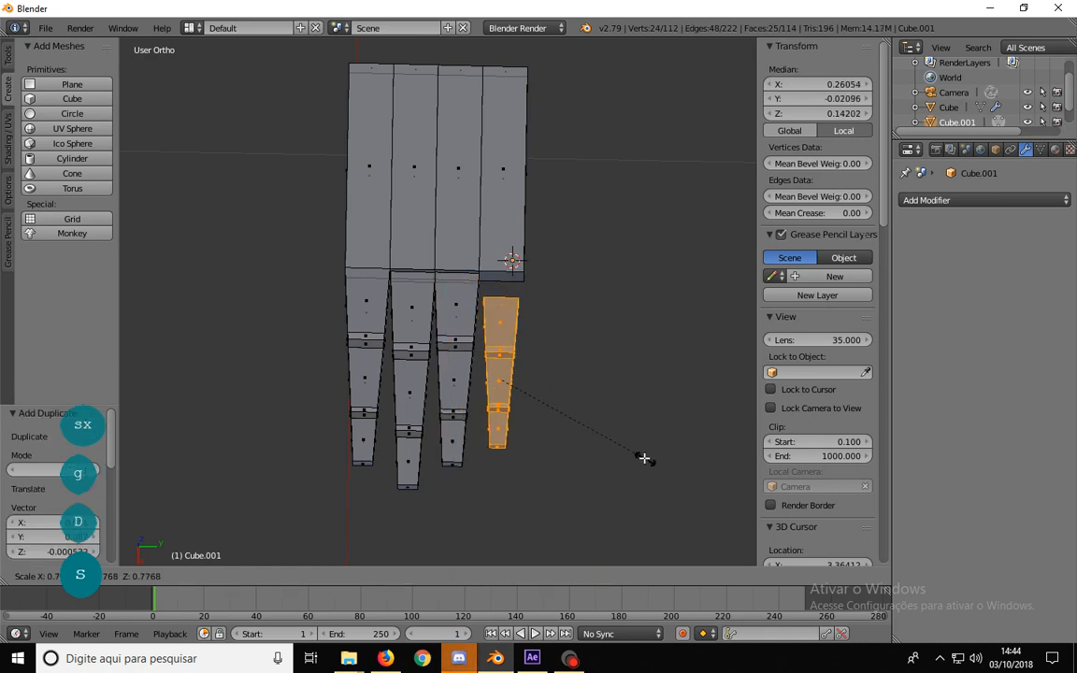
click(642, 455)
key(g)
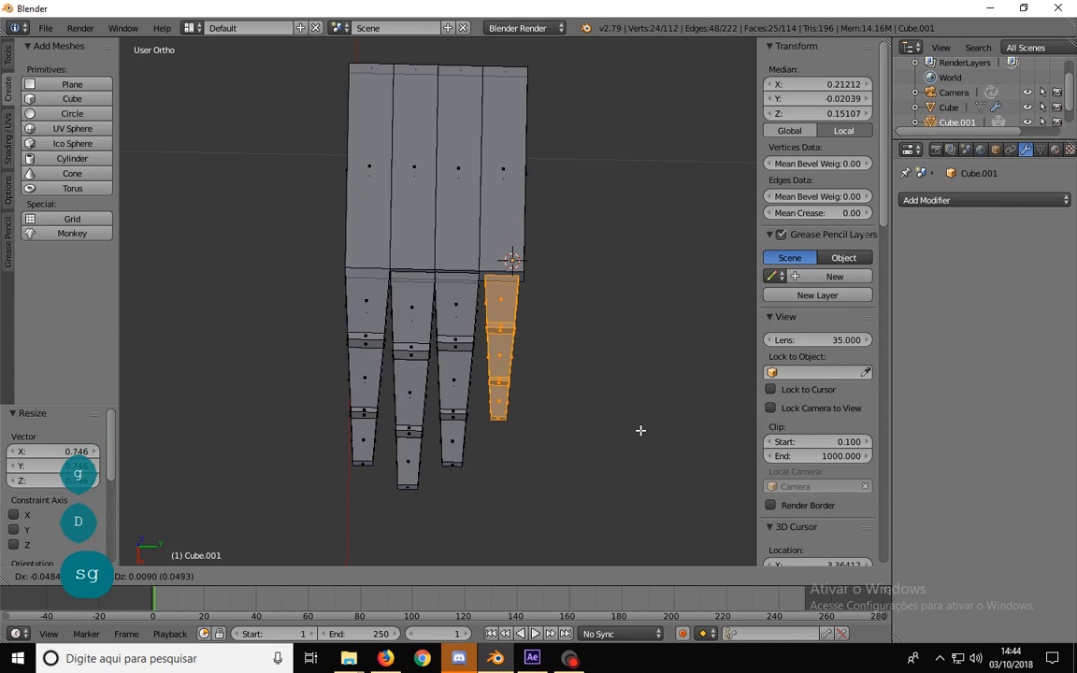
click(641, 430)
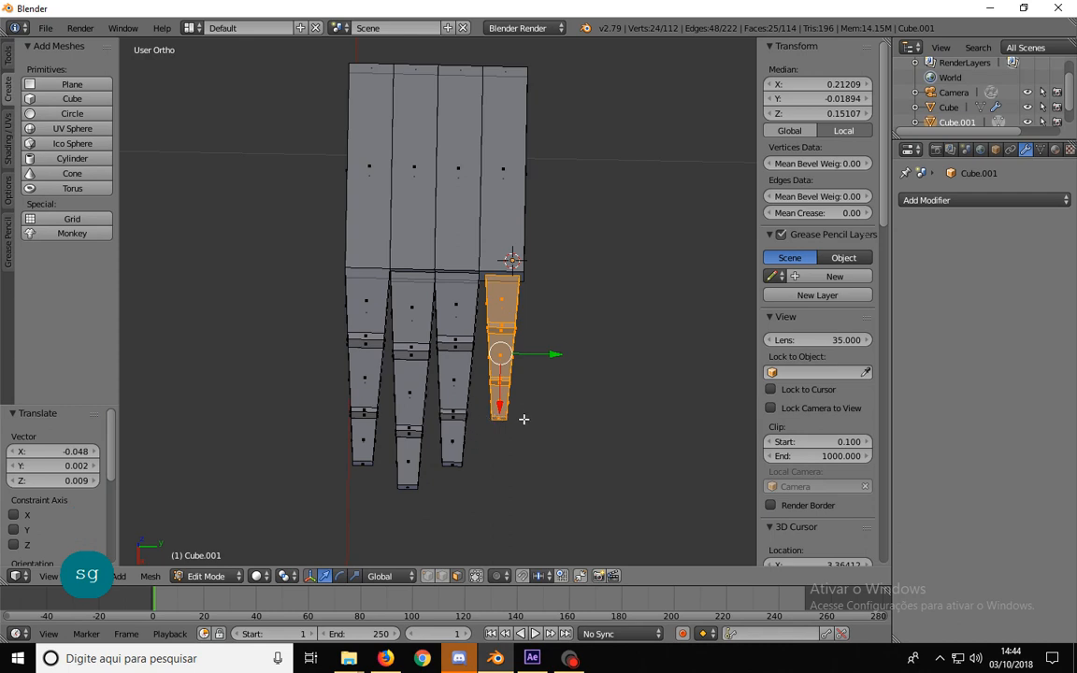
- Merge the second finger's upper base corner vertex with the adjacent palm vertex, using At Last
middle_drag(524, 420, 401, 438)
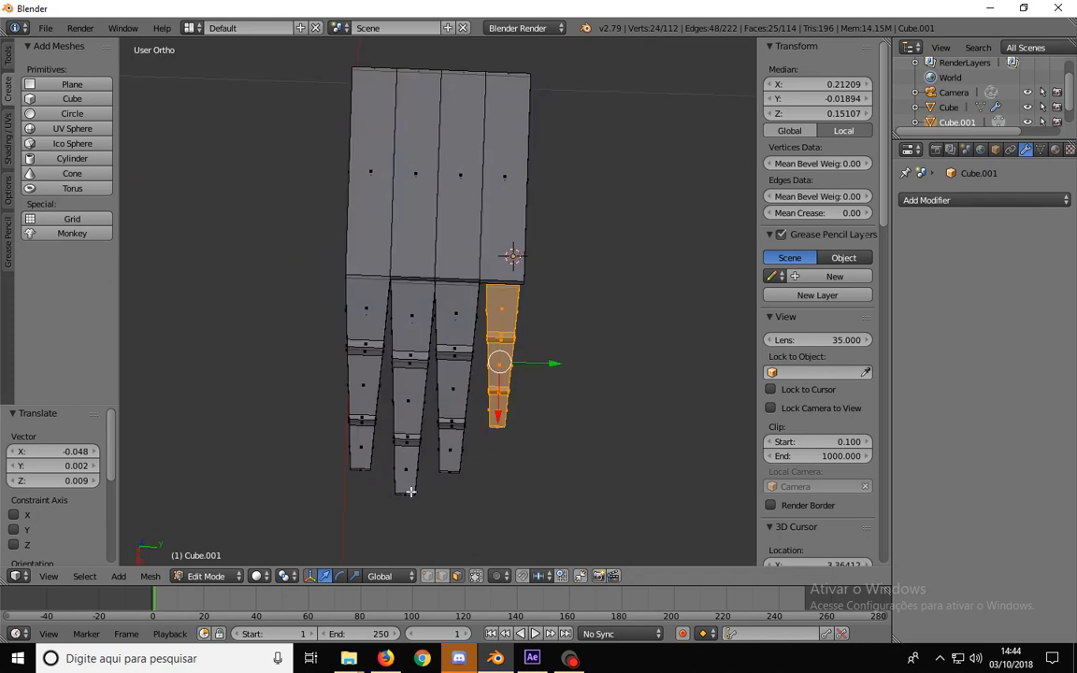
middle_drag(454, 456, 329, 344)
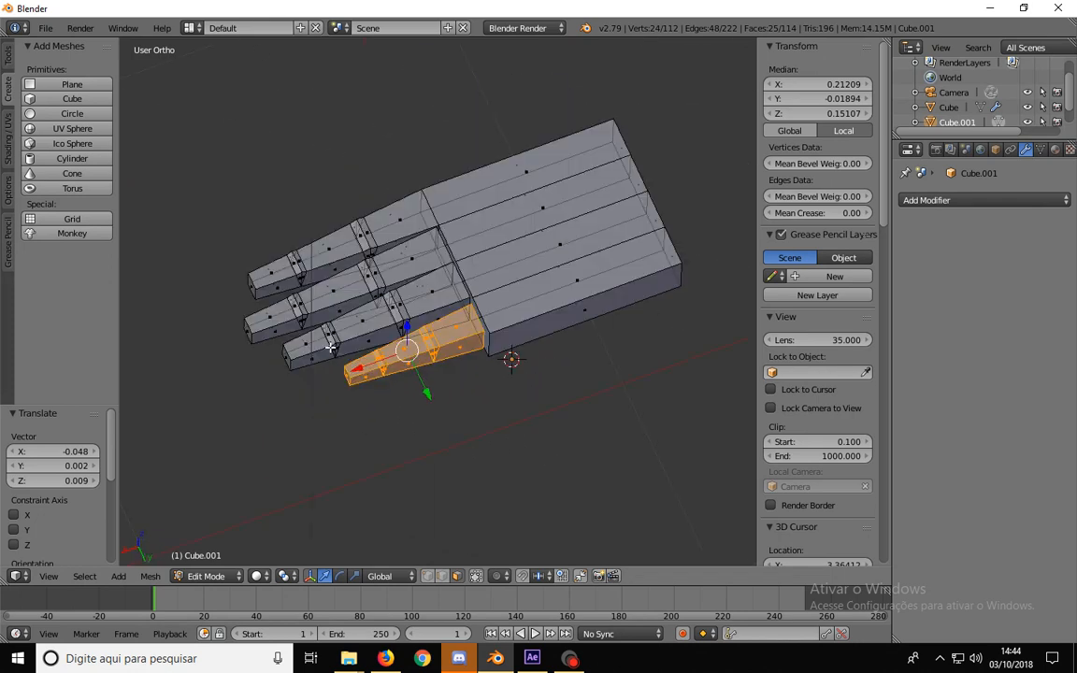
scroll(439, 291, up, 3)
key(ctrl+Tab)
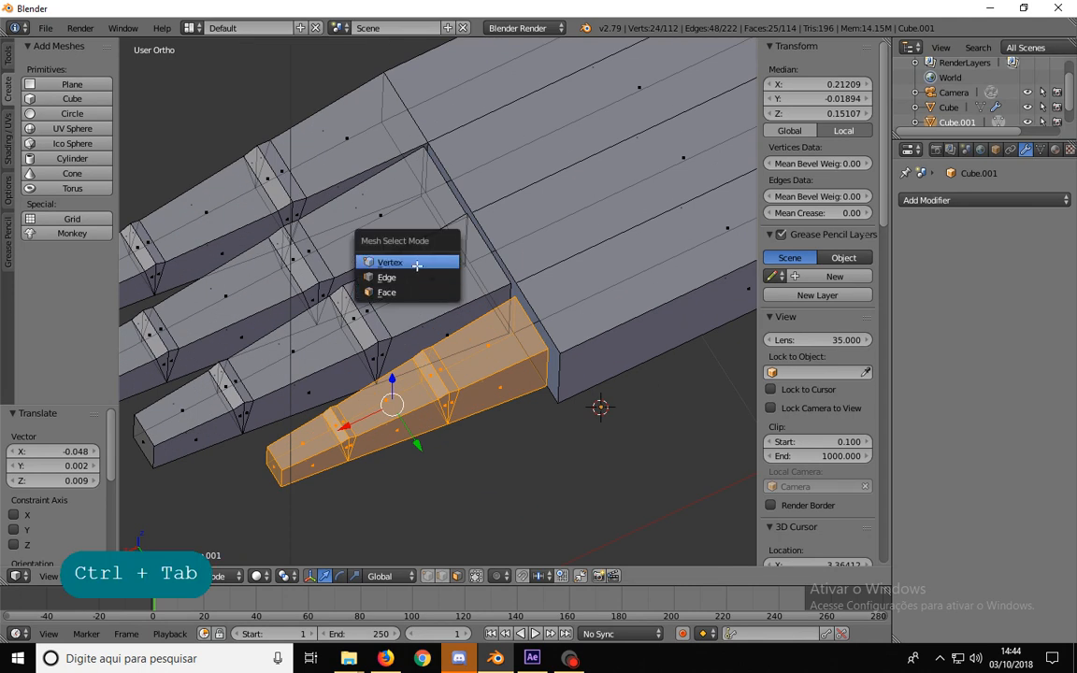
click(411, 261)
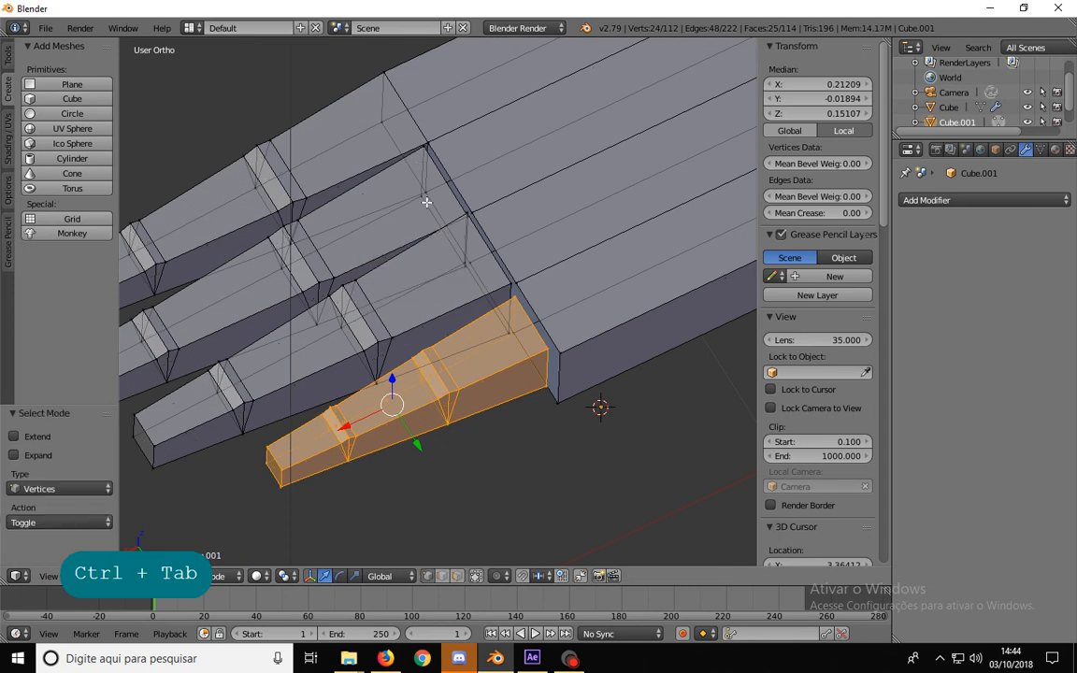
right_click(424, 148)
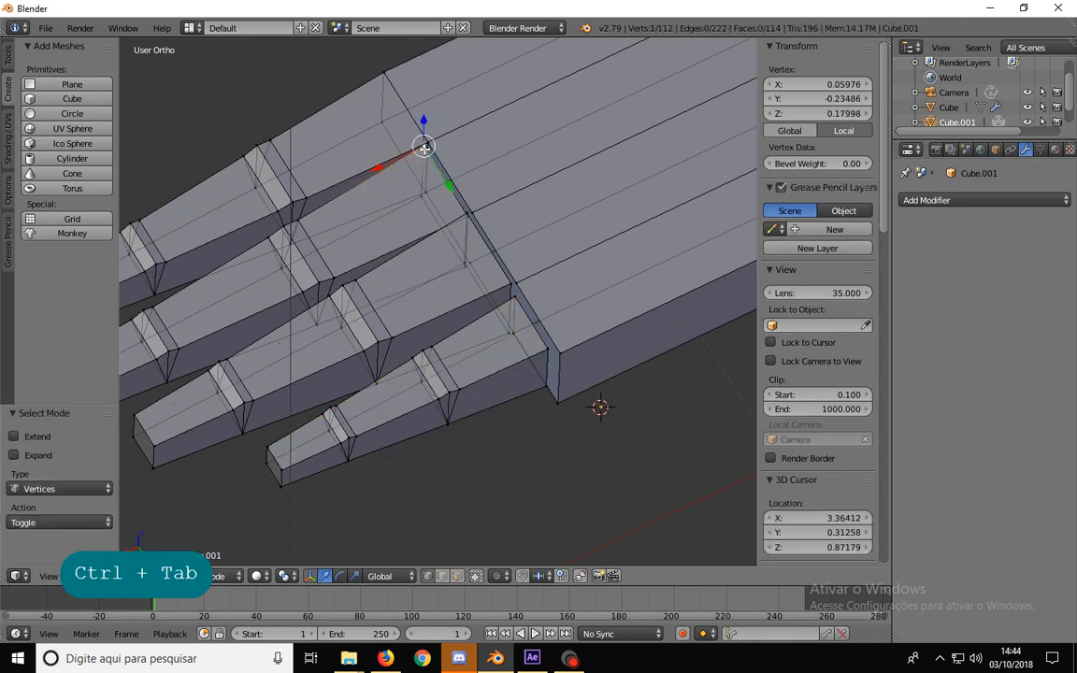
shift+right_click(429, 141)
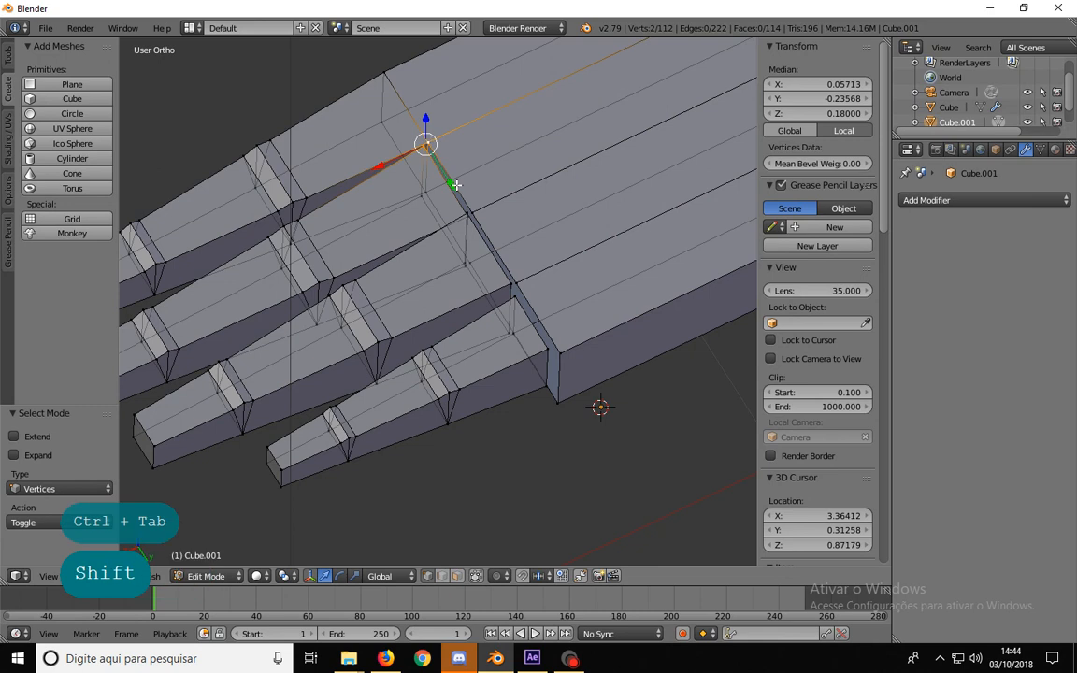
key(alt+m)
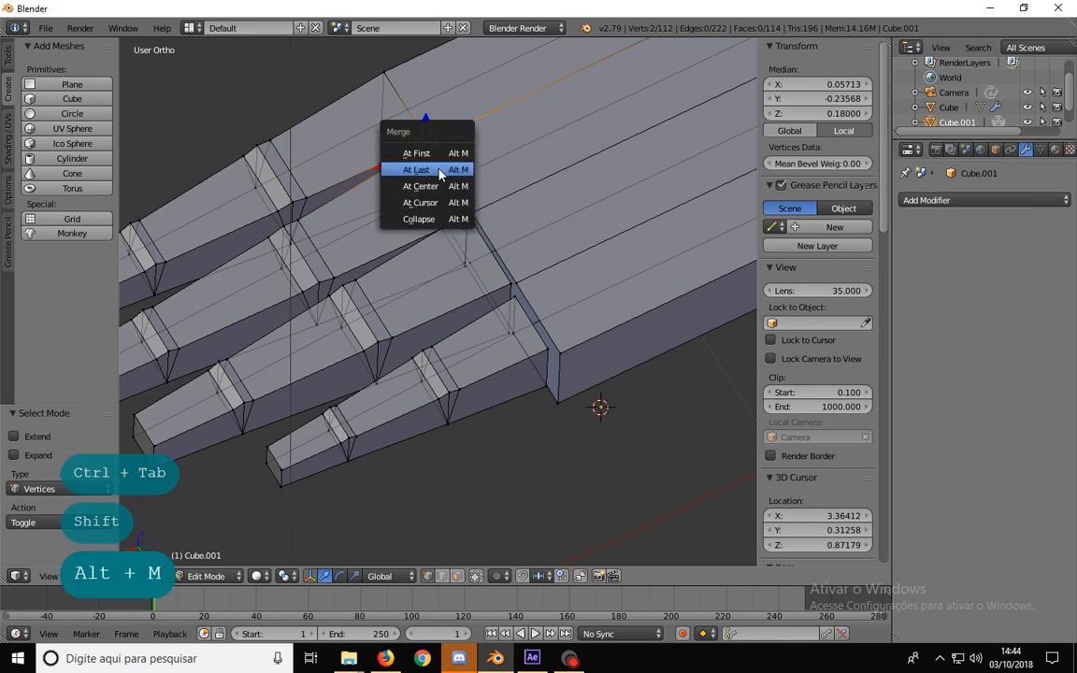
click(416, 169)
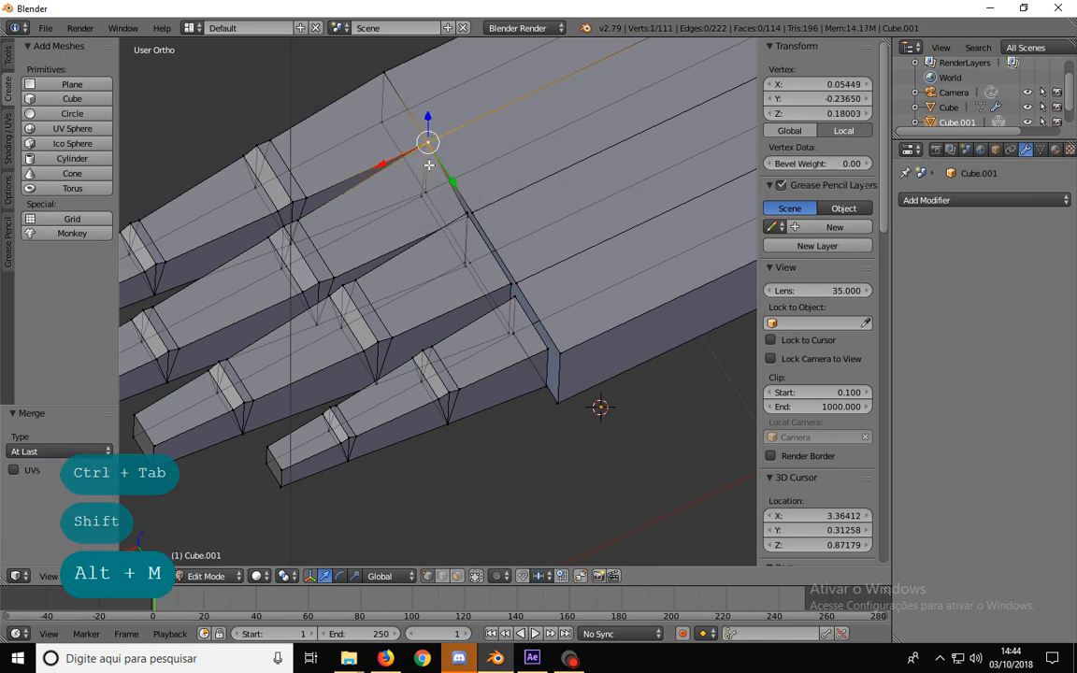
- Select the vertices where the other three fingers meet the palm and apply Remove Doubles to them
middle_drag(428, 164, 400, 171)
key(a)
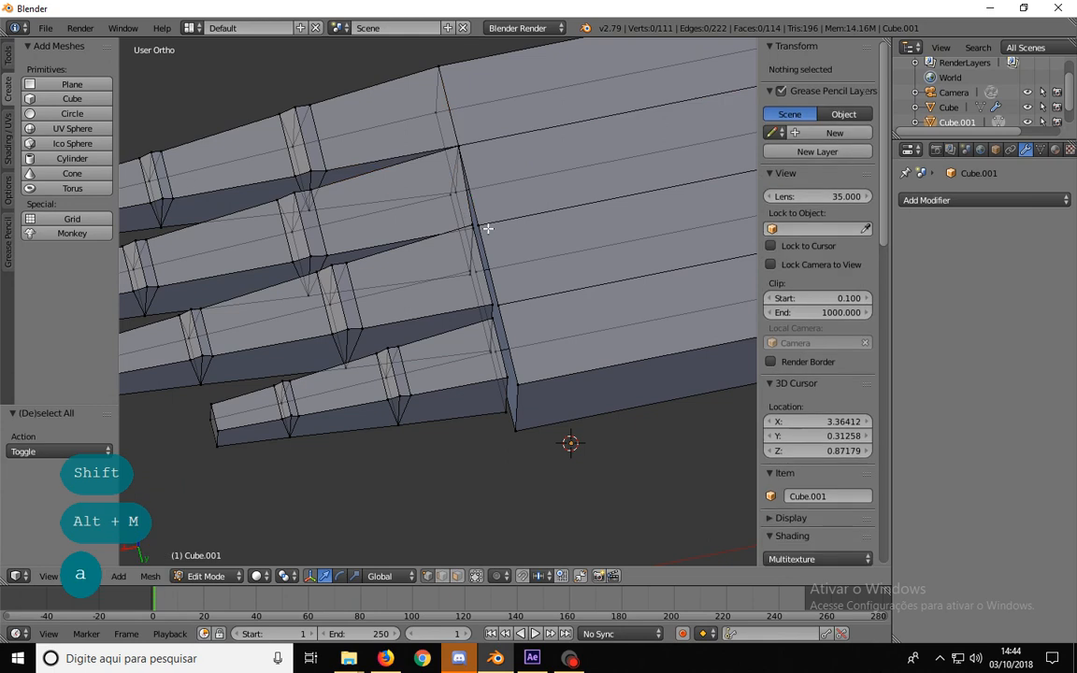
key(b)
drag(433, 184, 609, 469)
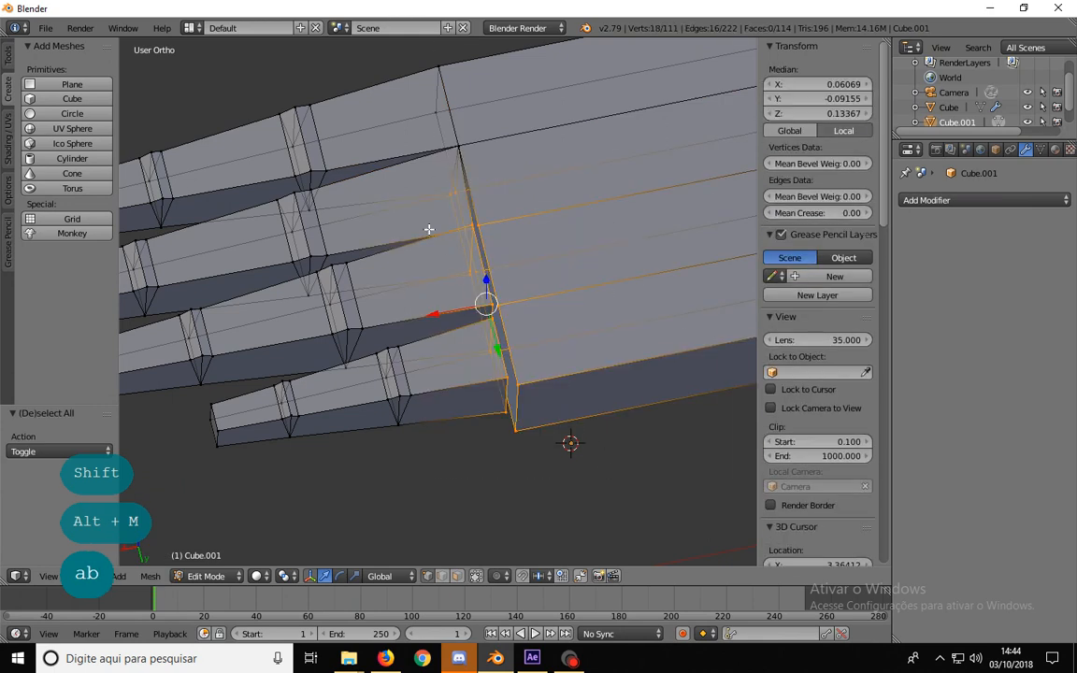
middle_drag(482, 261, 455, 304)
scroll(549, 246, up, 2)
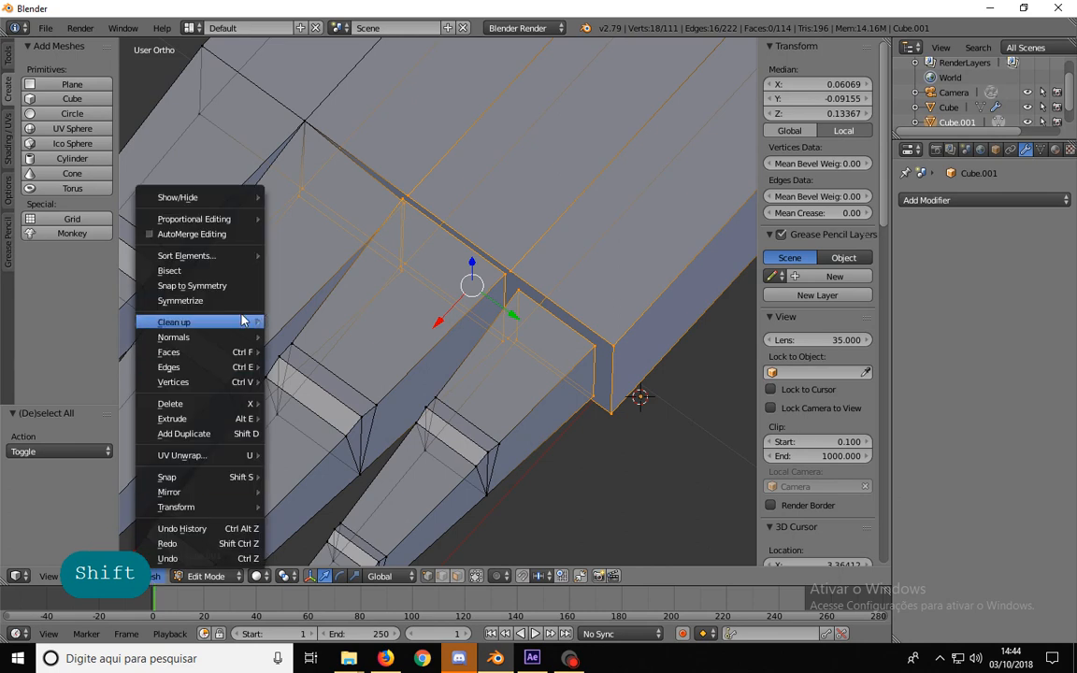
mouse_move(229, 382)
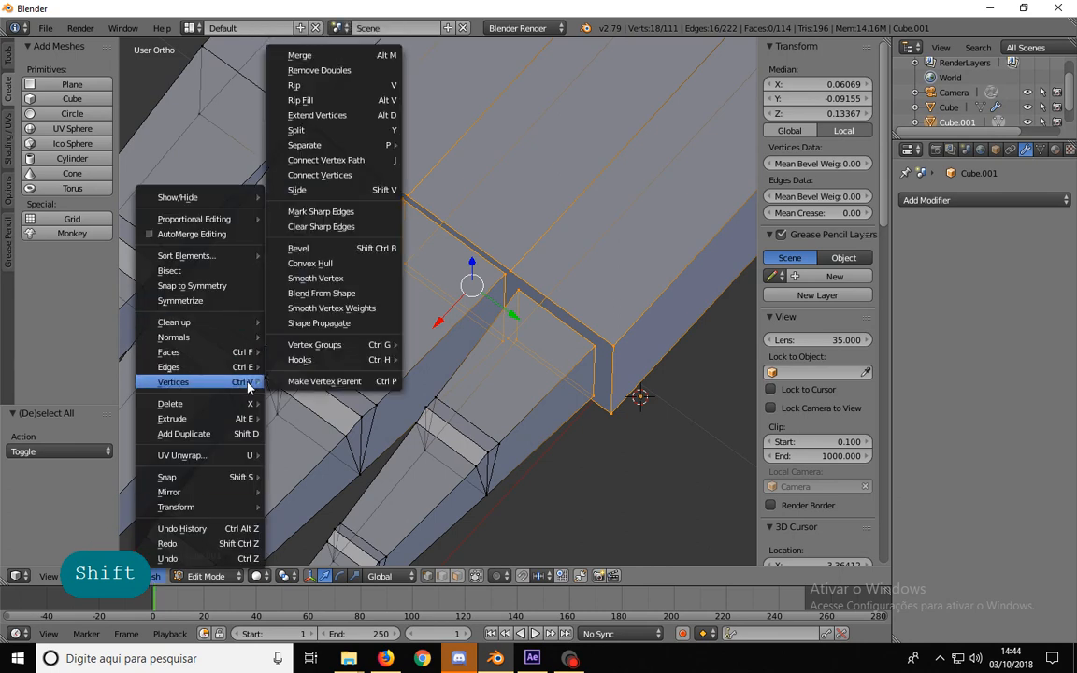
click(339, 72)
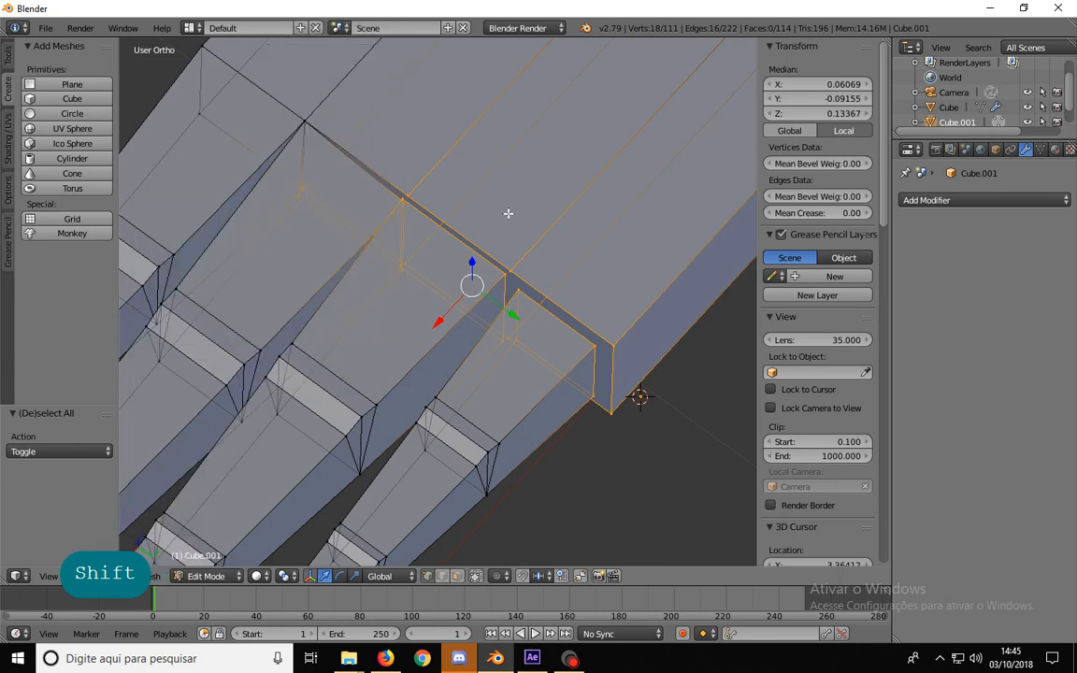
key(ctrl+v)
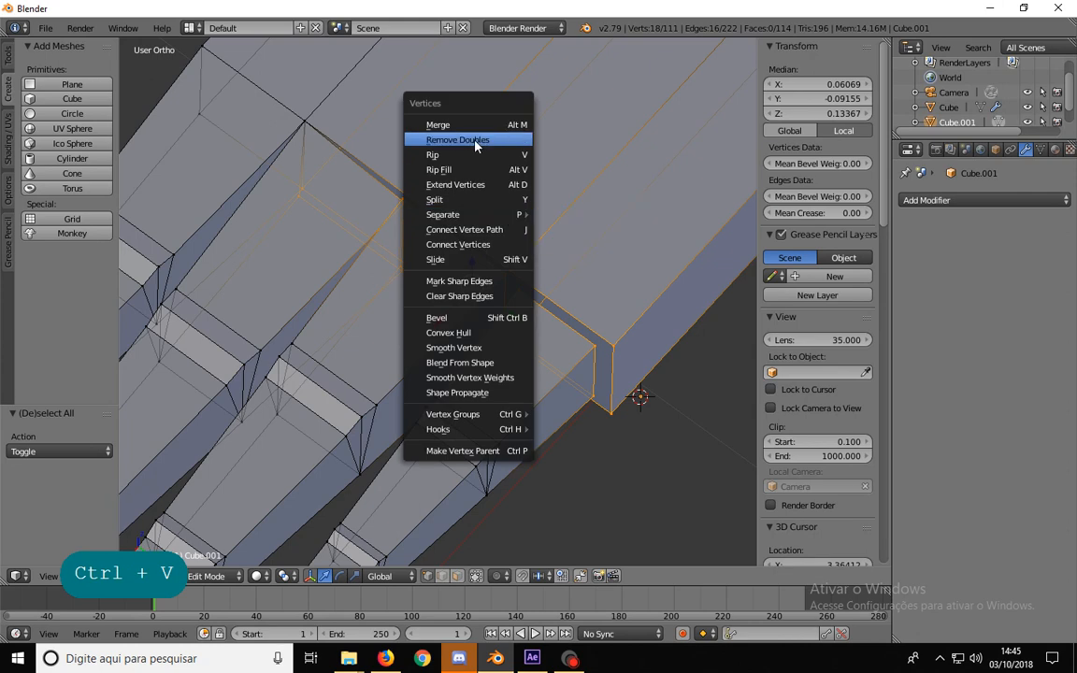
click(476, 142)
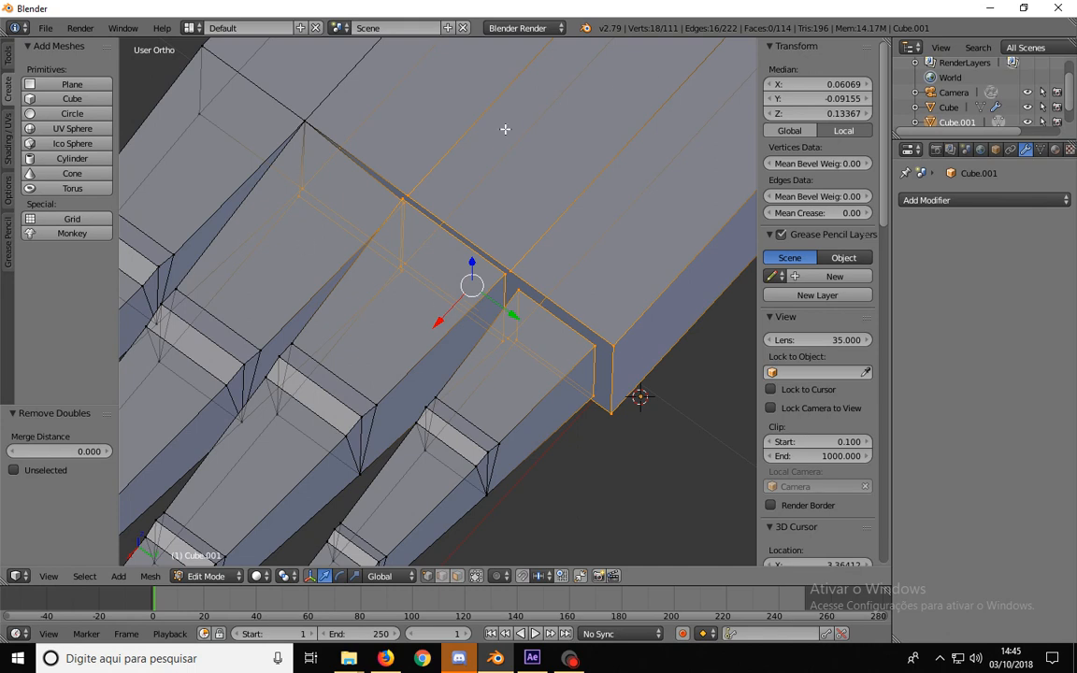
- Raise the Remove Doubles merge distance to 0.030 to weld the finger bases to the palm
click(105, 452)
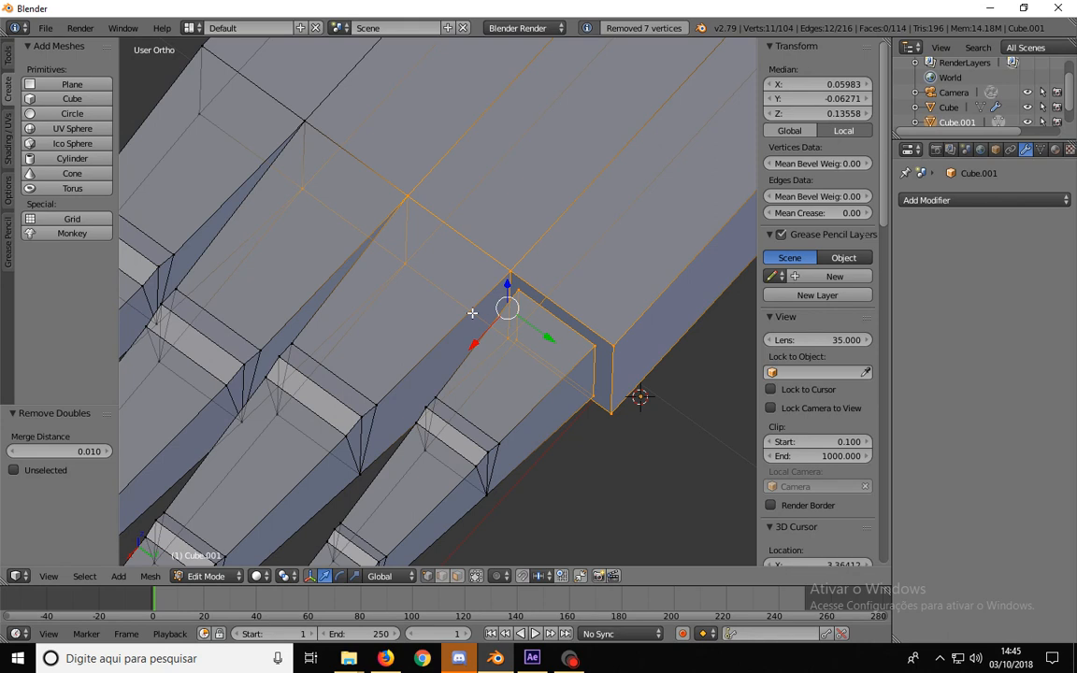
click(106, 453)
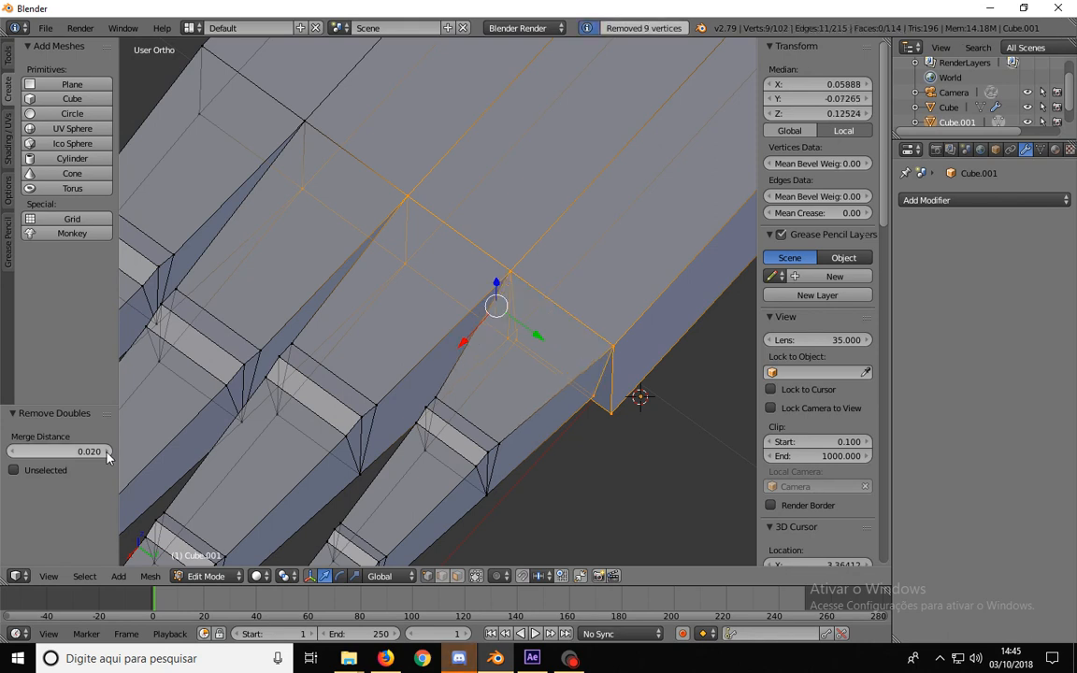
click(107, 453)
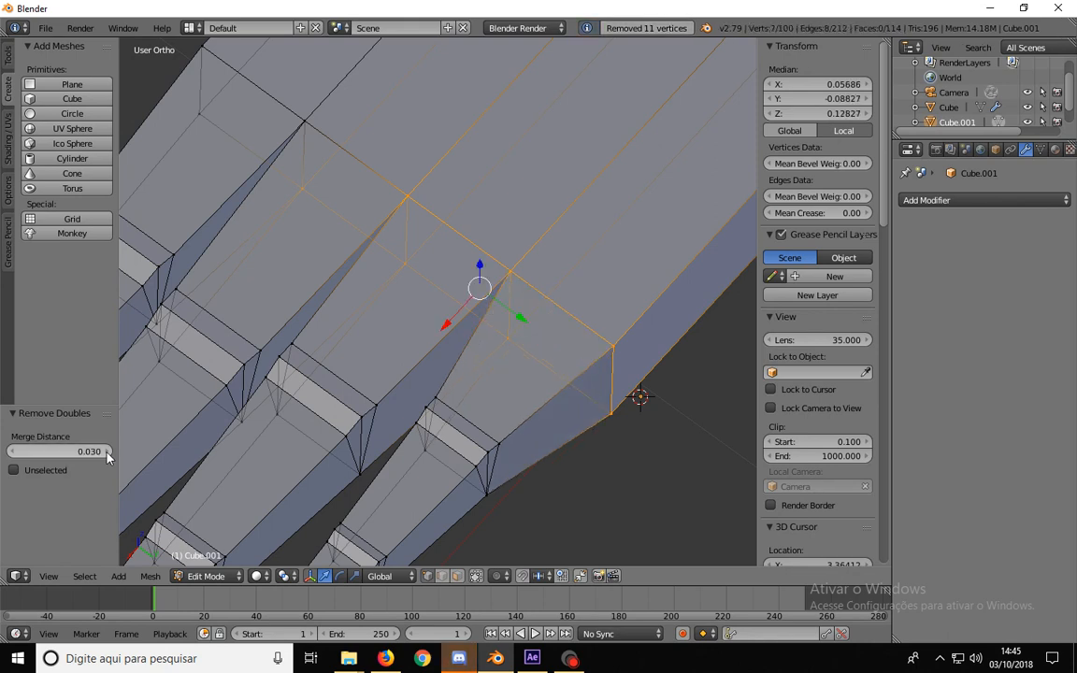
middle_drag(579, 371, 618, 344)
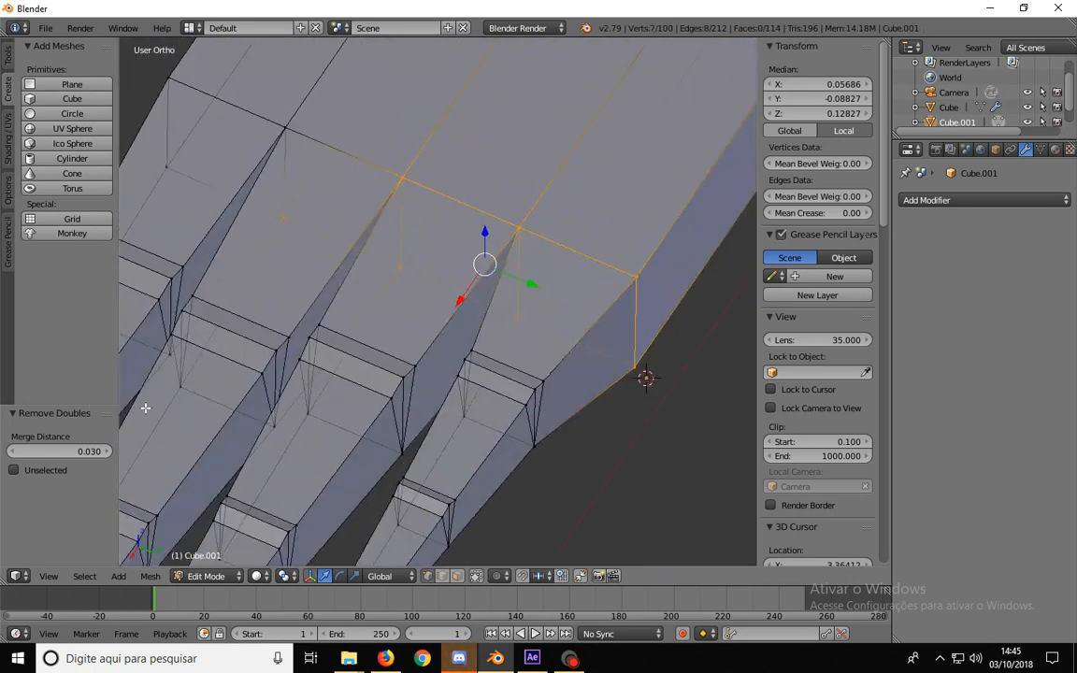
mouse_move(106, 456)
mouse_down()
mouse_move(155, 456)
mouse_move(99, 456)
mouse_move(108, 453)
mouse_up()
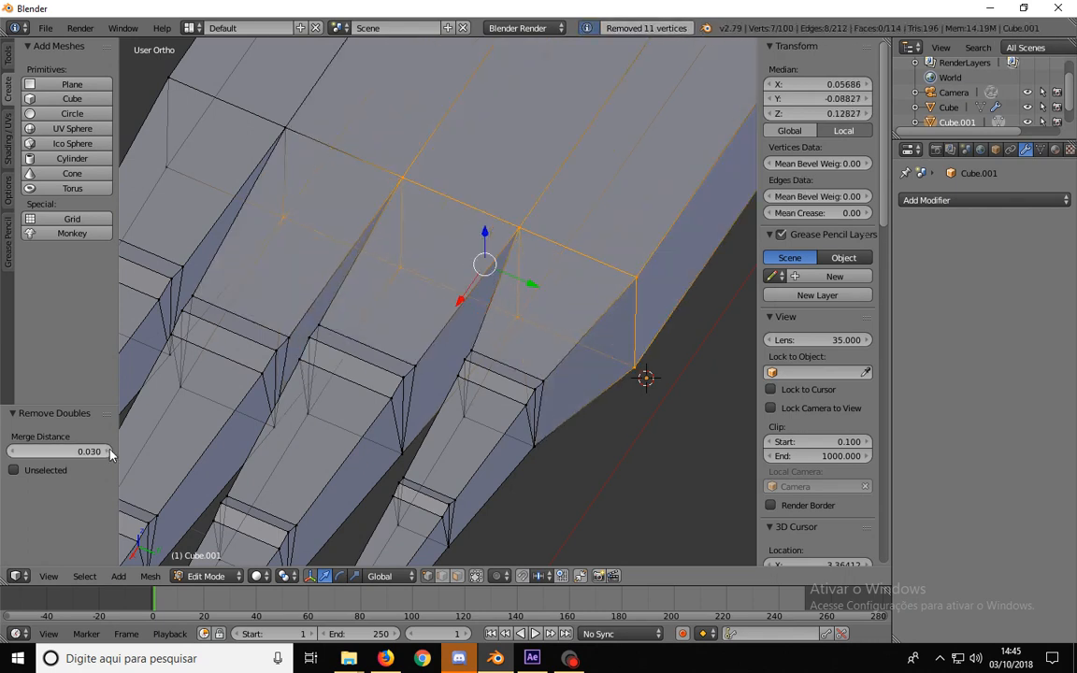
middle_drag(472, 299, 485, 278)
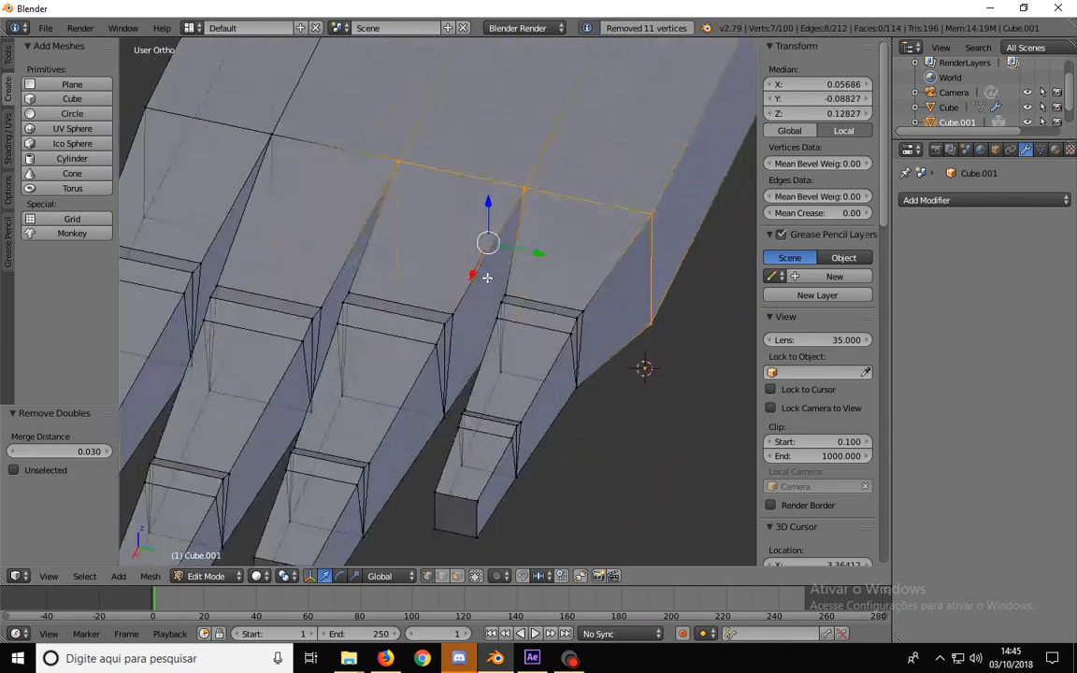
- Check the welds at the finger bases by test-moving individual joint vertices, cancelling each move
scroll(433, 312, down, 4)
middle_drag(372, 315, 452, 361)
key(a)
right_click(456, 254)
key(g)
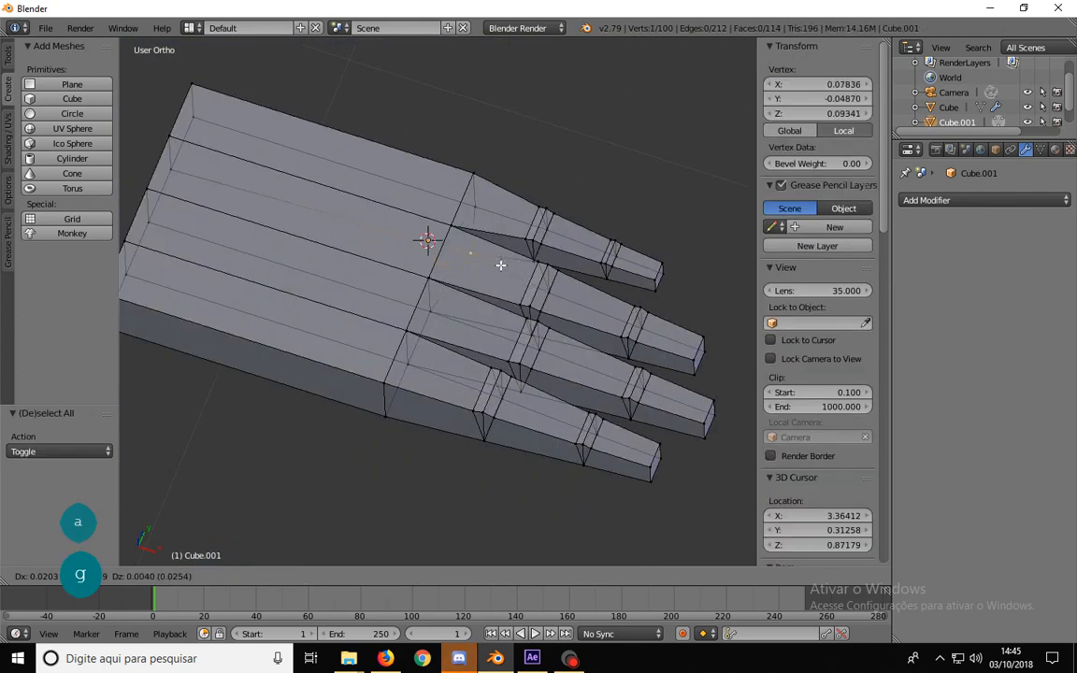
right_click(456, 287)
right_click(481, 208)
key(g)
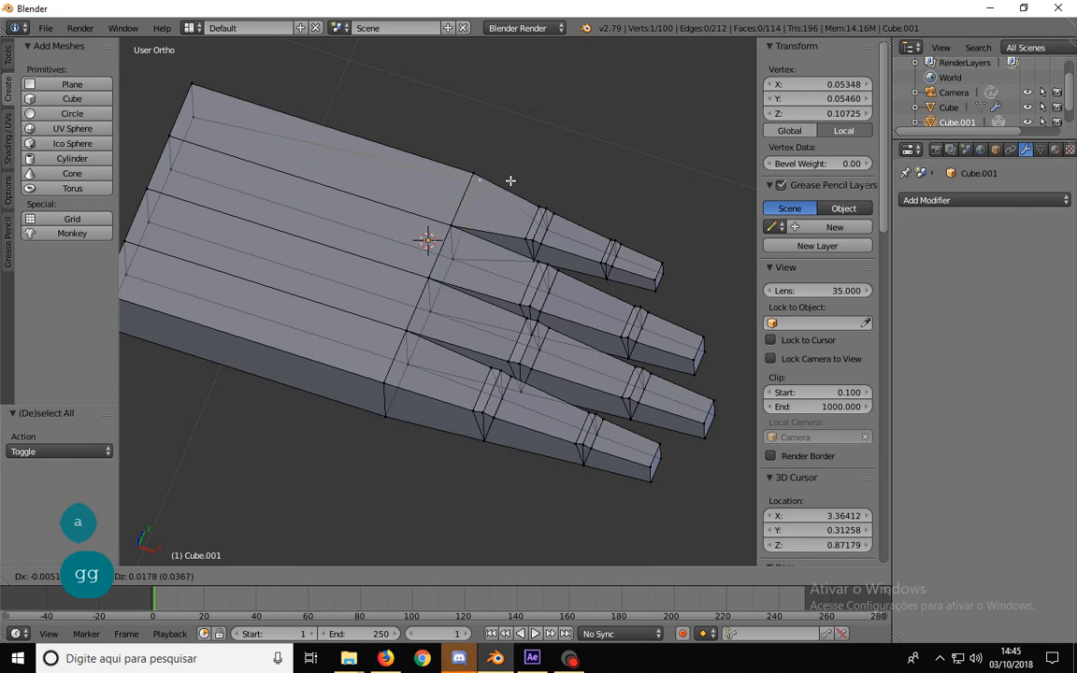
right_click(508, 182)
right_click(448, 238)
key(g)
right_click(427, 238)
- Add one loop cut across the palm, slid toward the wrist end
middle_drag(427, 238, 481, 343)
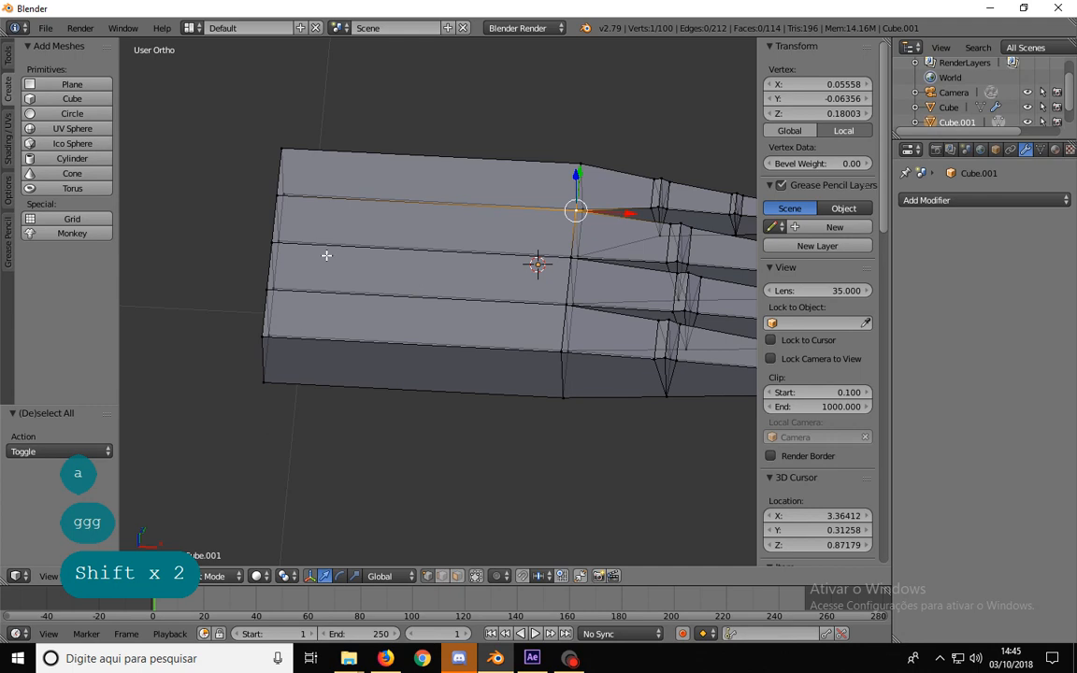
key(ctrl+r)
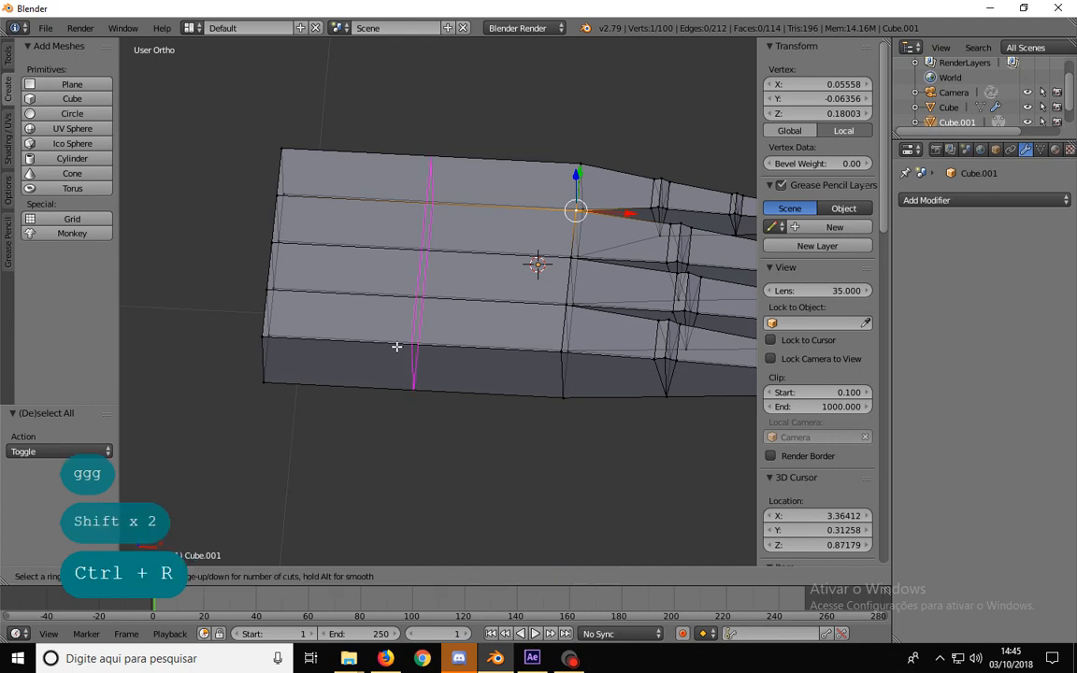
click(396, 347)
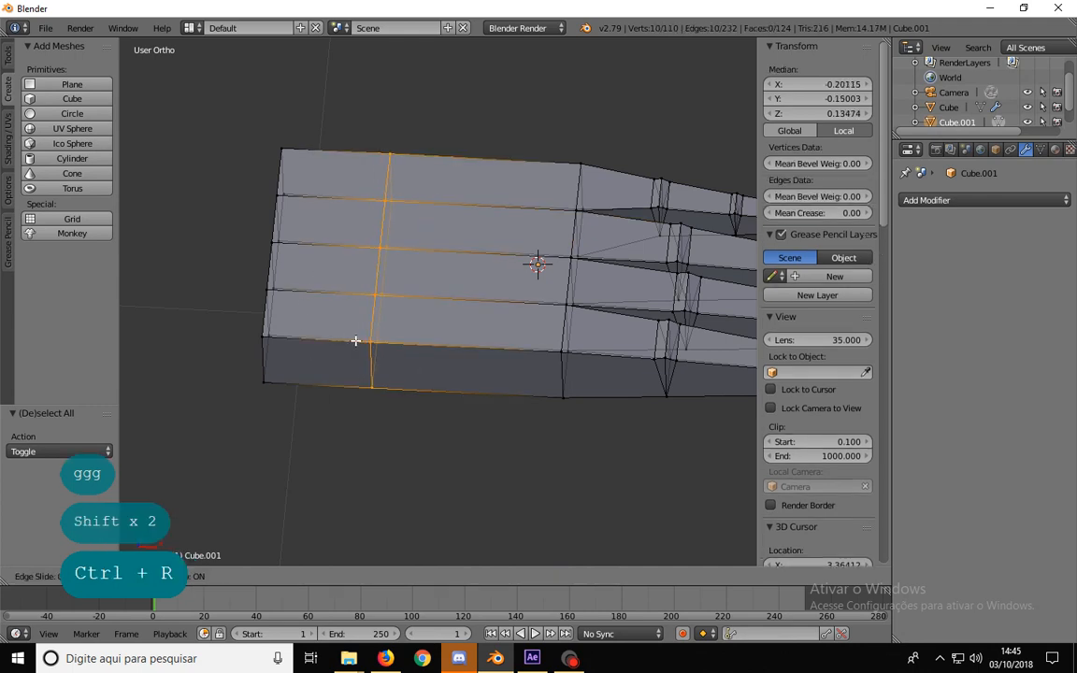
click(378, 342)
scroll(386, 342, down, 2)
- Select all four fingers with their bases and move them about -0.07 along X to shorten the palm
key(a)
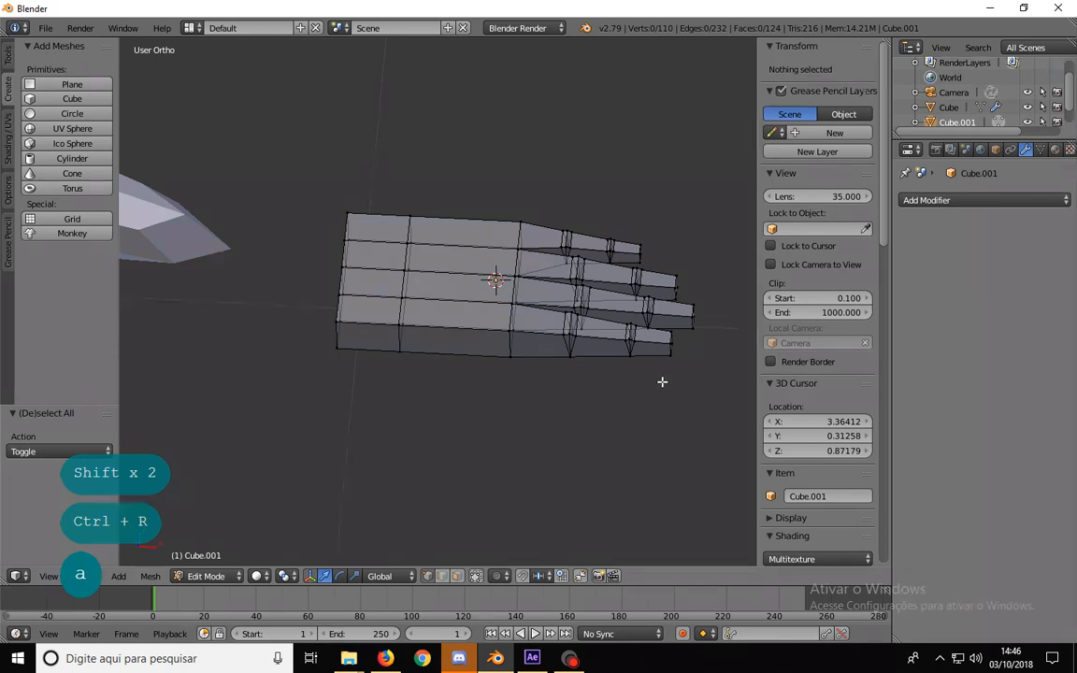
key(b)
drag(715, 435, 464, 185)
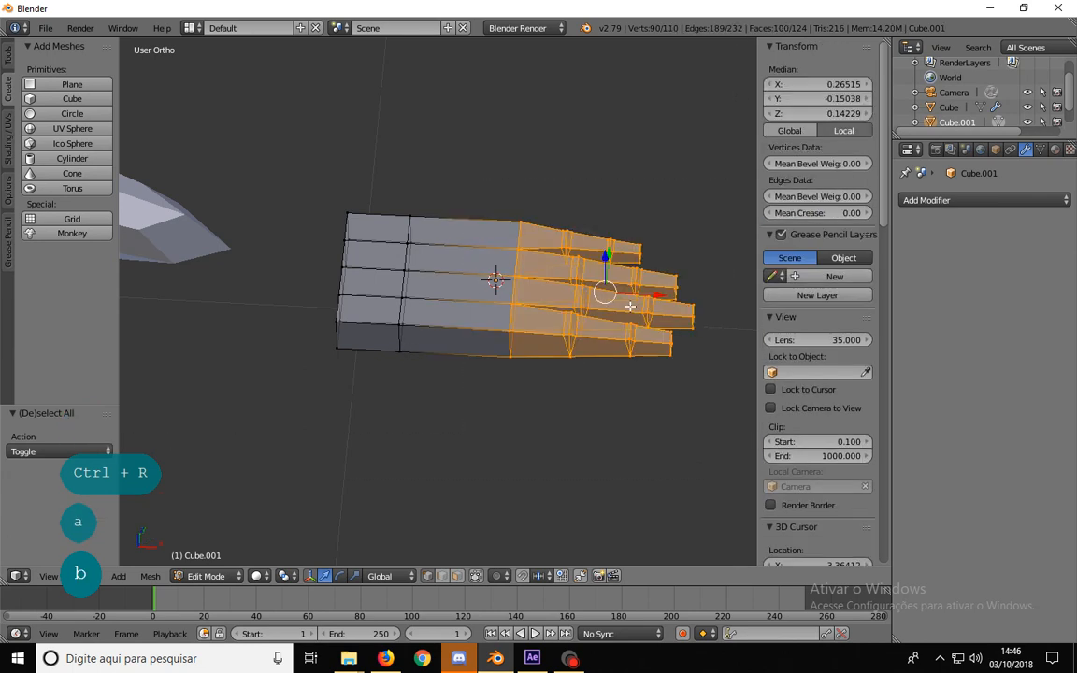
key(g)
click(622, 302)
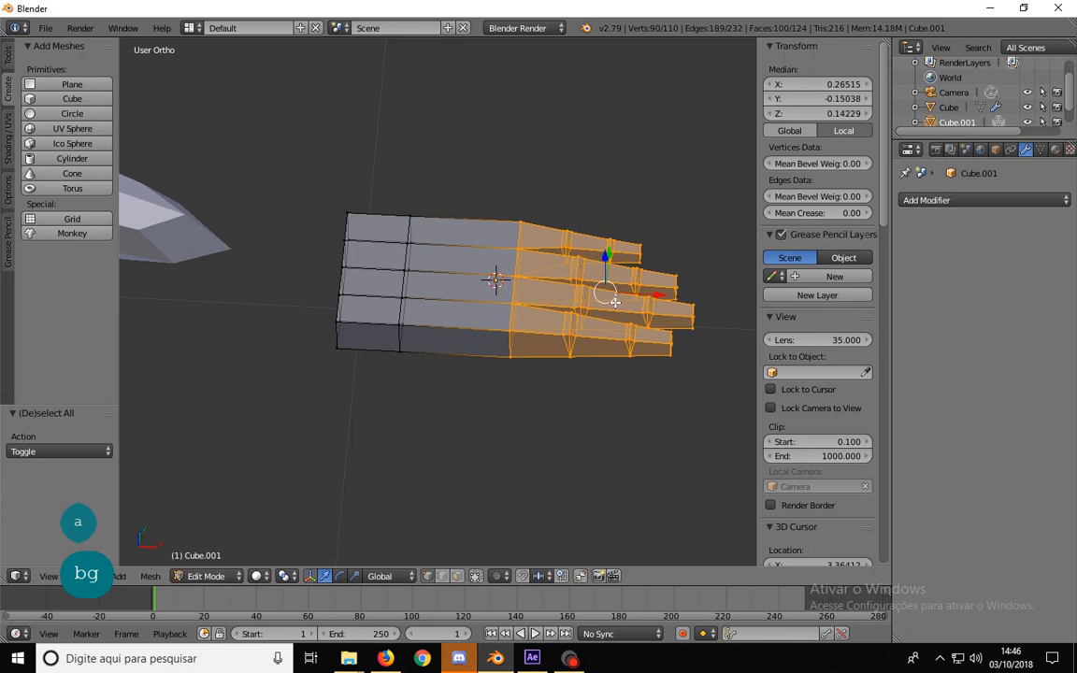
key(1)
key(g)
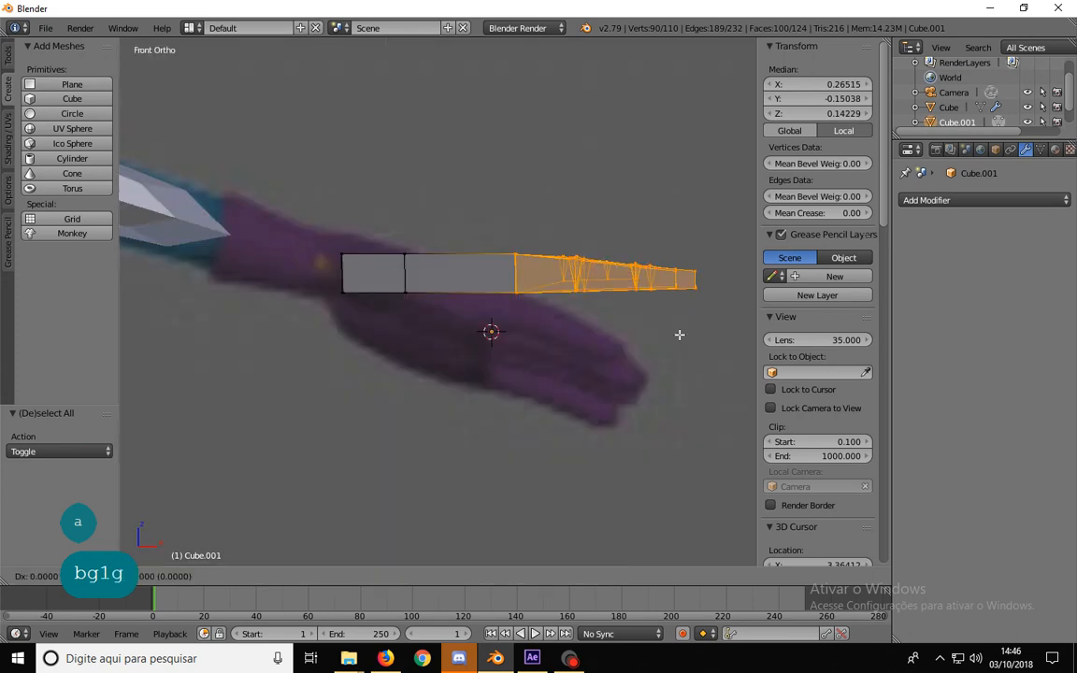
key(x)
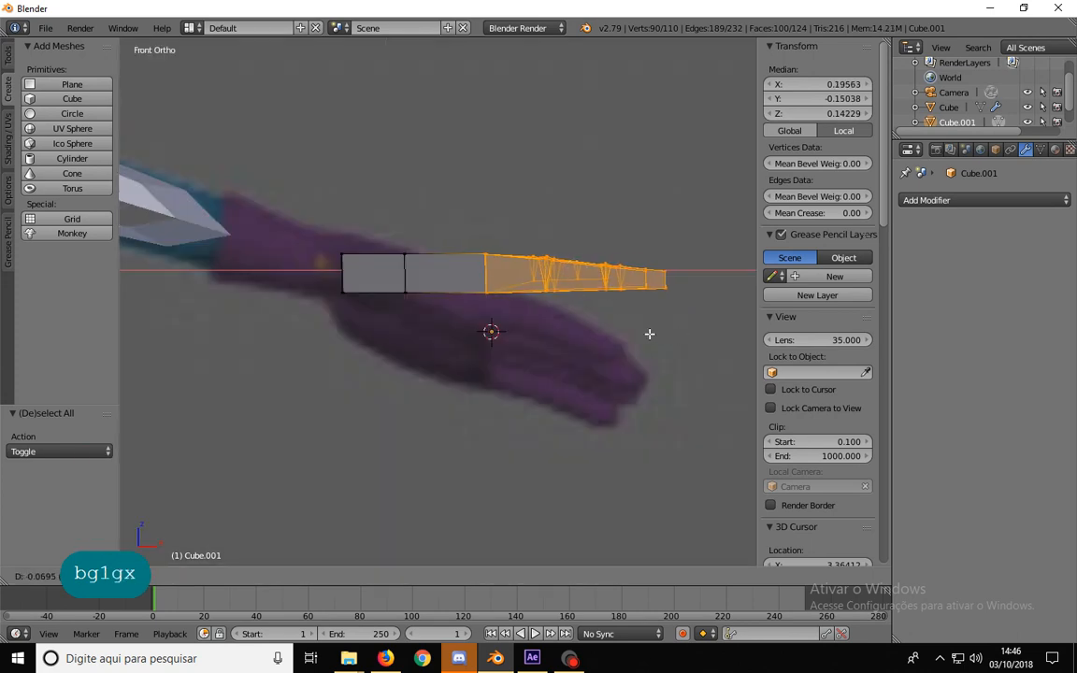
click(649, 334)
- Extrude the side face of the palm's wrist section outward about 0.067 on the thumb side, in face select mode
key(ctrl+Tab)
click(409, 357)
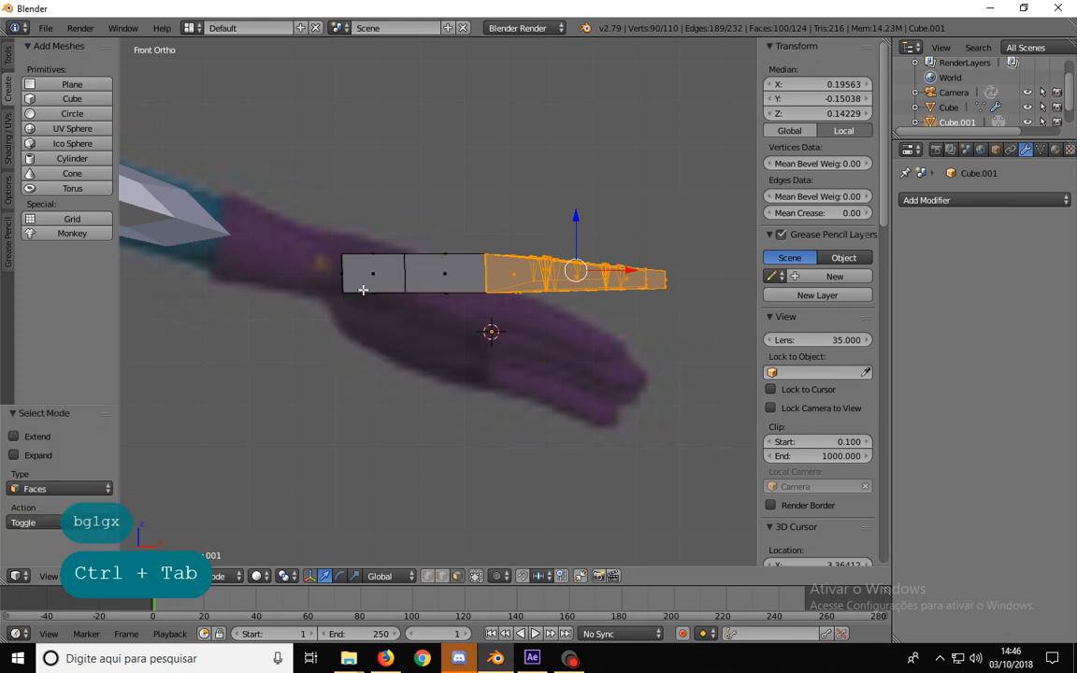
click(365, 282)
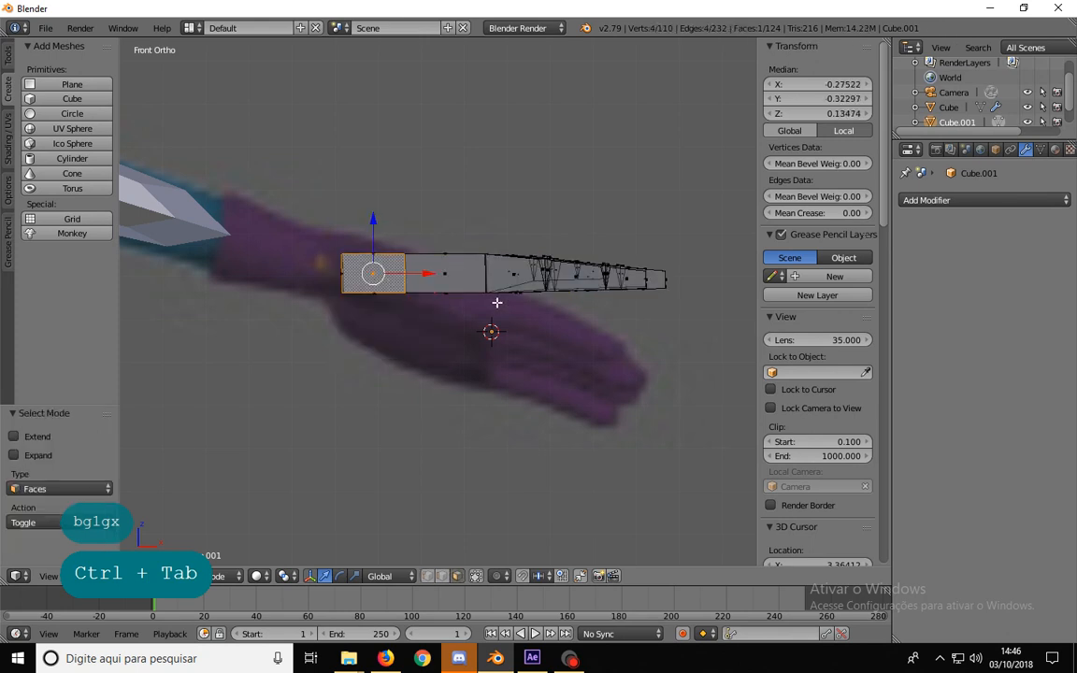
middle_drag(622, 294, 407, 399)
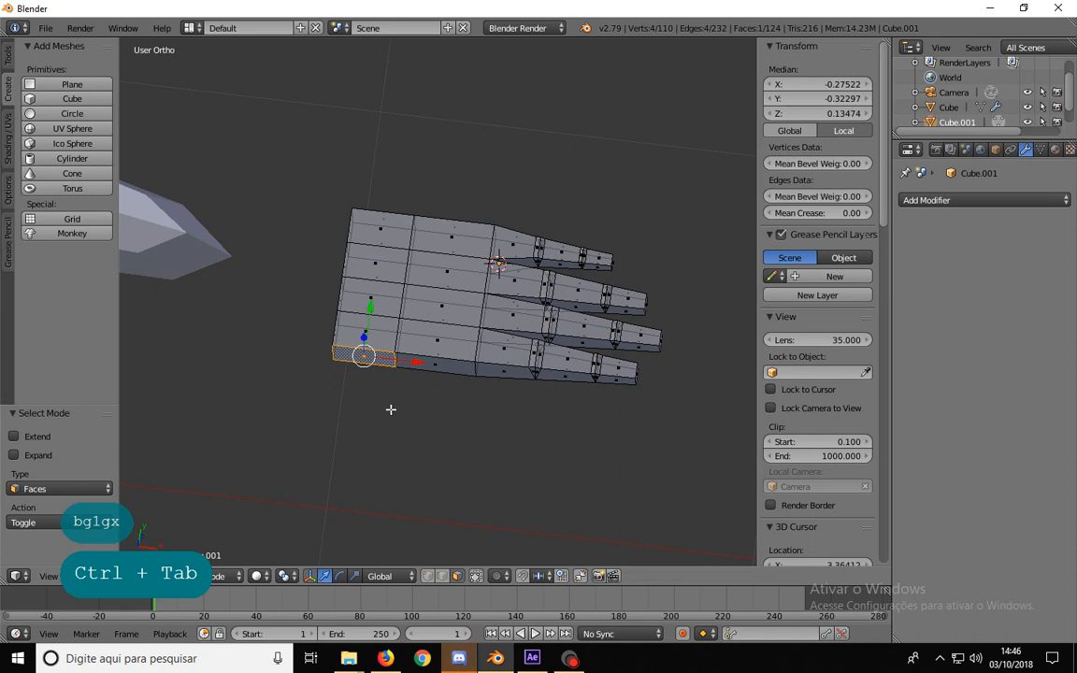
middle_drag(424, 410, 363, 390)
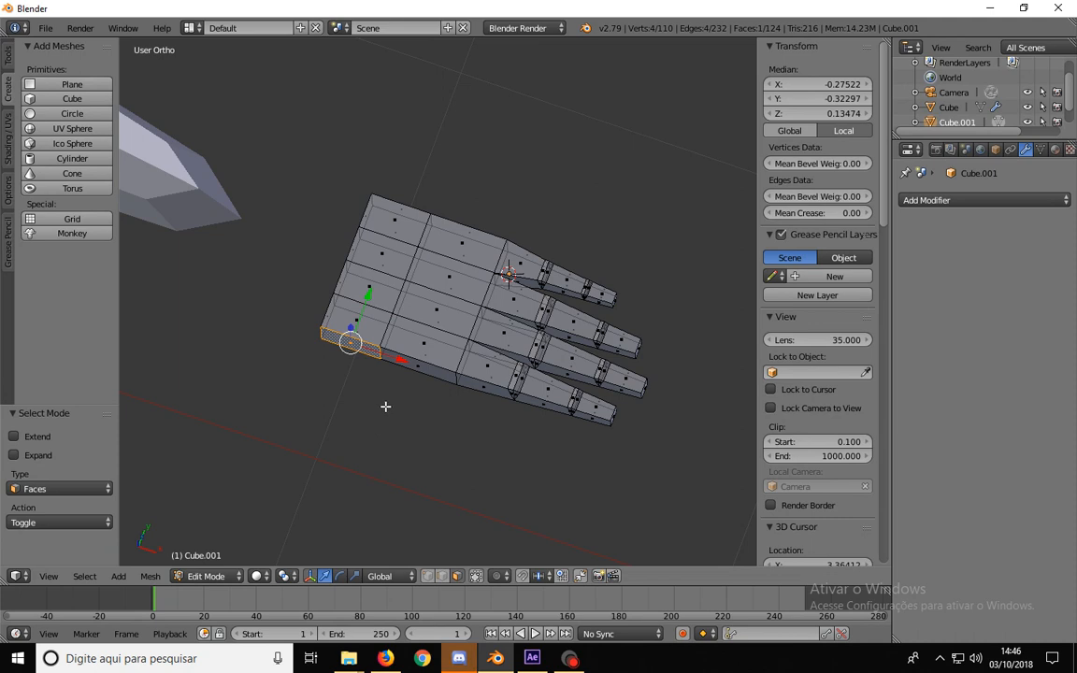
key(e)
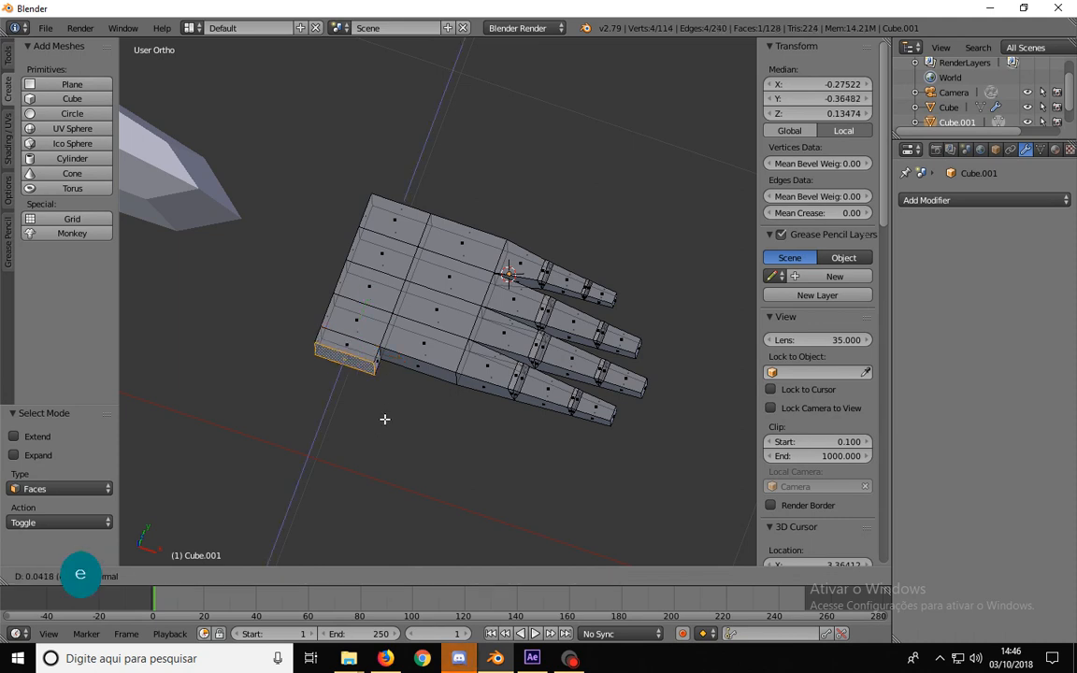
click(384, 428)
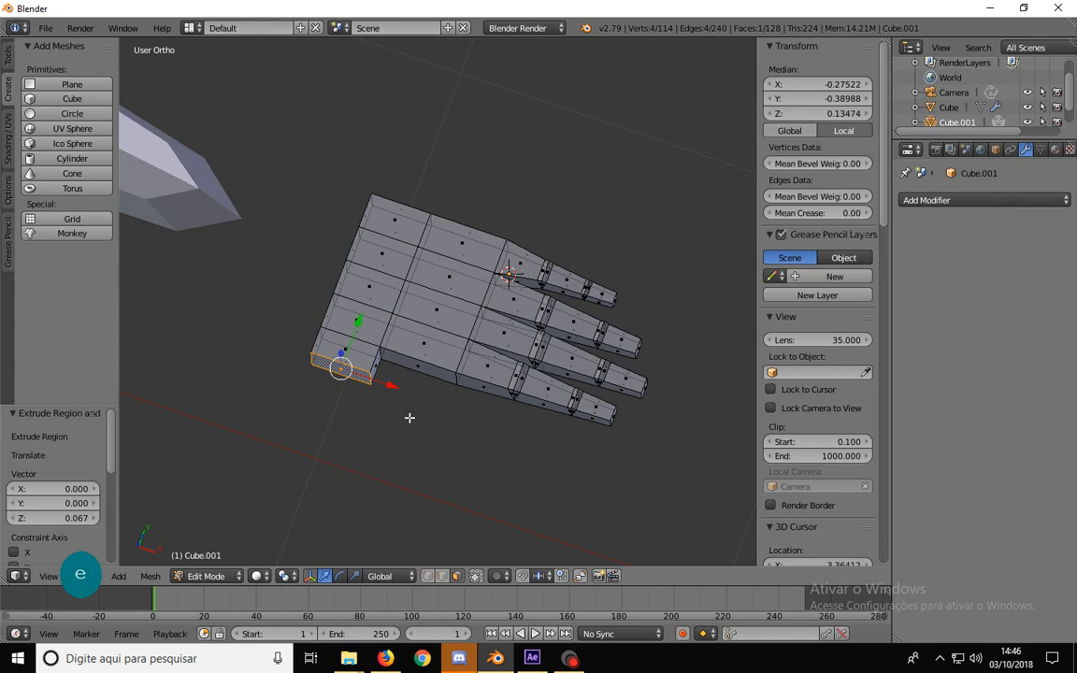
- Rotate the extruded thumb-base face about -19.6° as seen from above so it angles toward the fingers
middle_drag(409, 417, 442, 455)
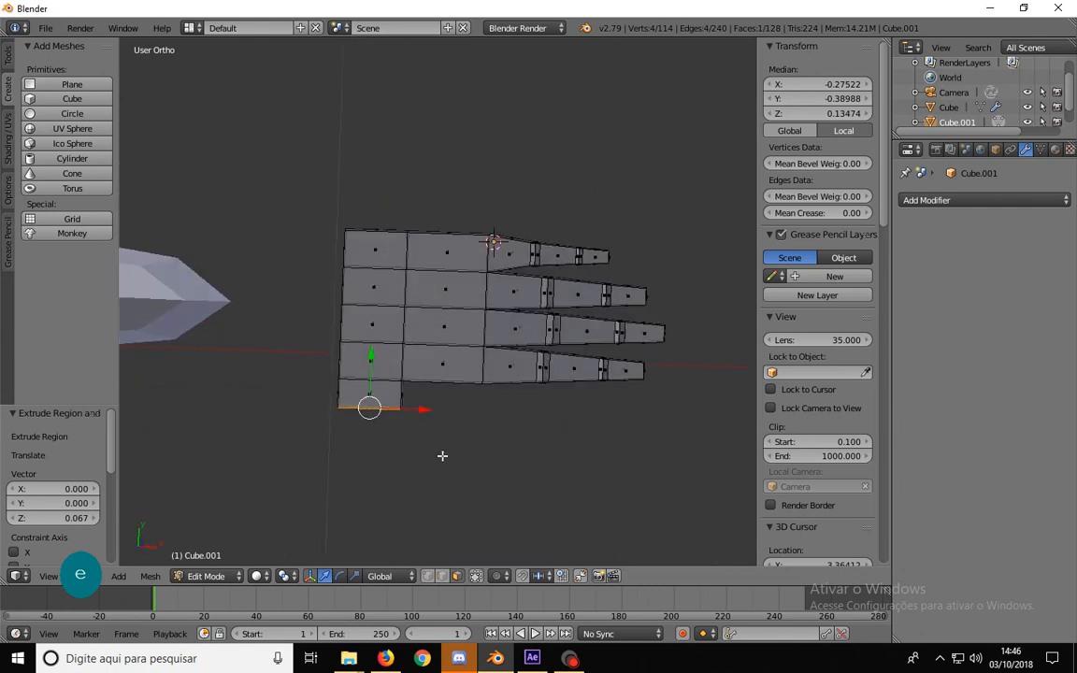
mouse_move(434, 505)
middle_down()
mouse_move(421, 334)
mouse_move(412, 336)
mouse_move(401, 490)
mouse_move(376, 499)
mouse_move(425, 488)
mouse_move(430, 500)
middle_up()
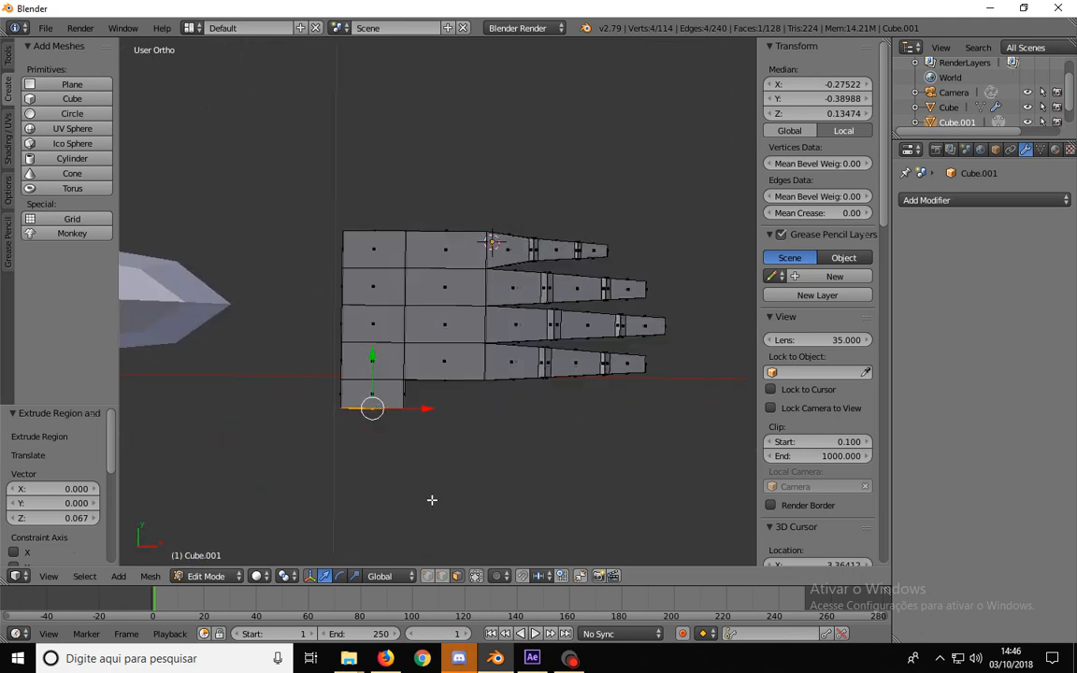
key(r)
click(493, 457)
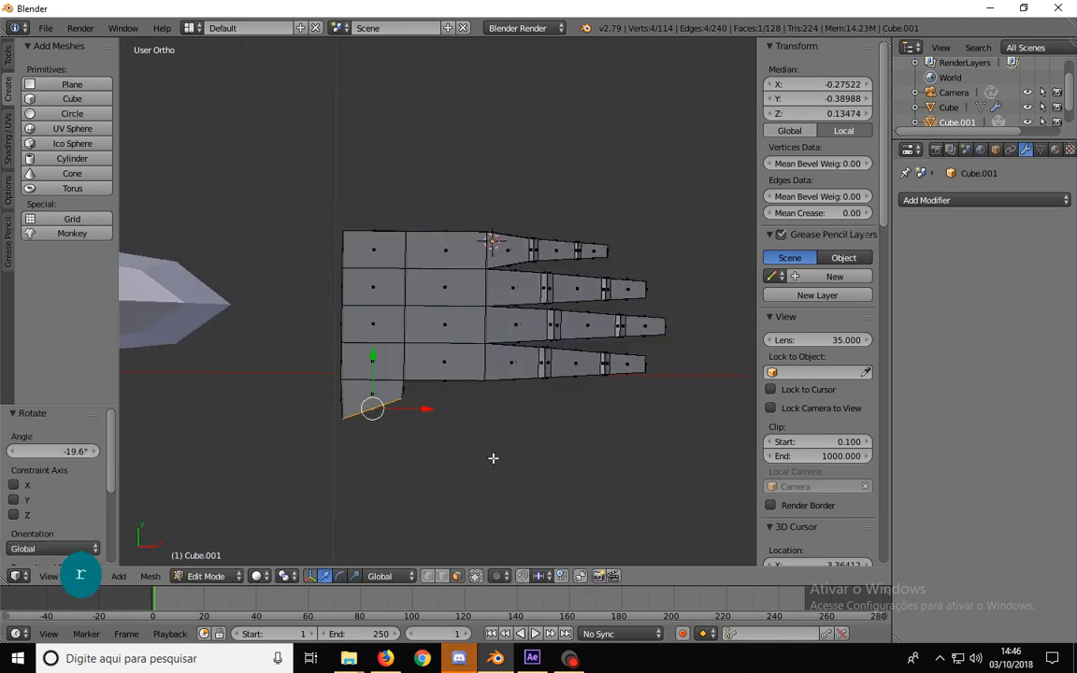
middle_drag(492, 457, 448, 330)
key(r)
key(r)
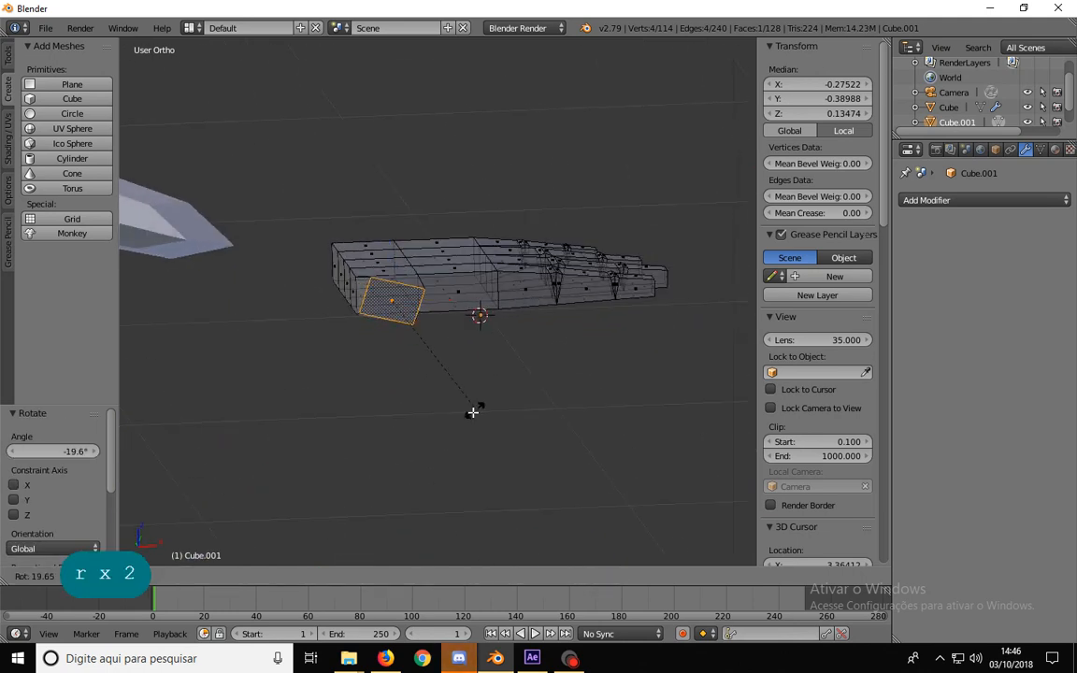
key(r)
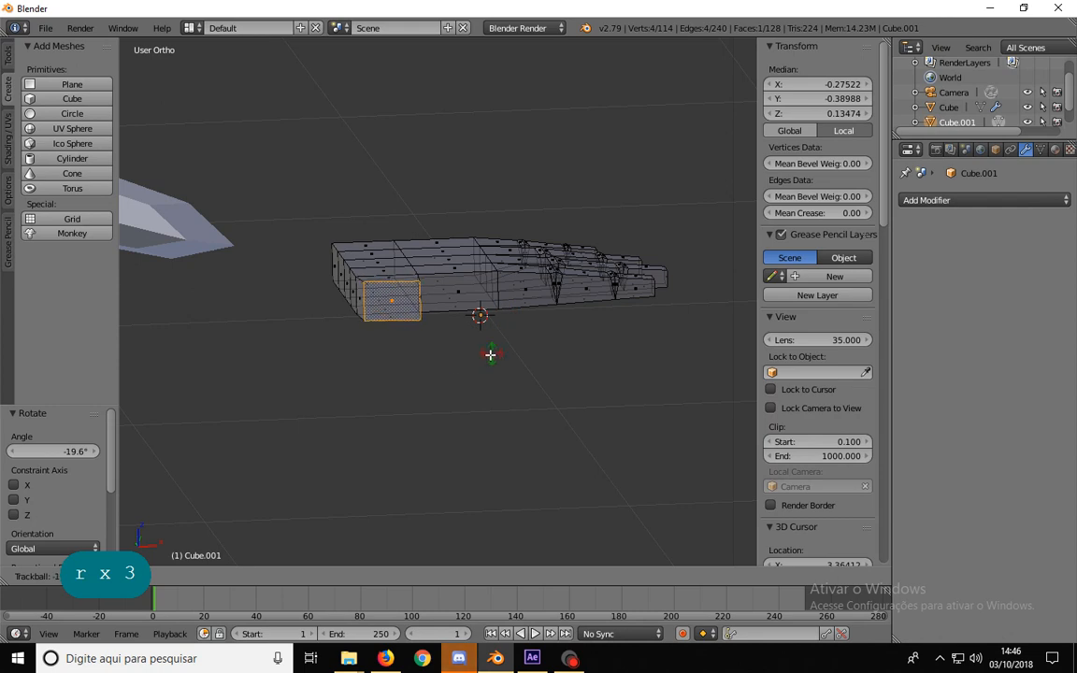
right_click(487, 343)
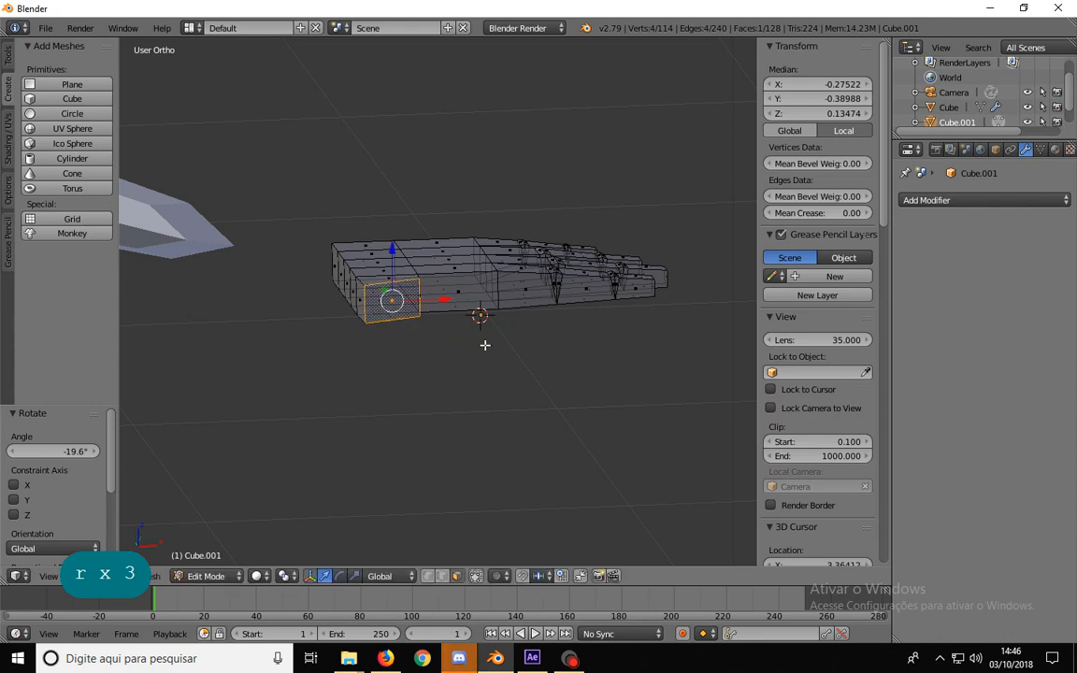
- Rotate the thumb-base face another -4.38° and move it about 0.053 along X and -0.017 along Y, toward the fingers
middle_drag(488, 344, 457, 457)
key(r)
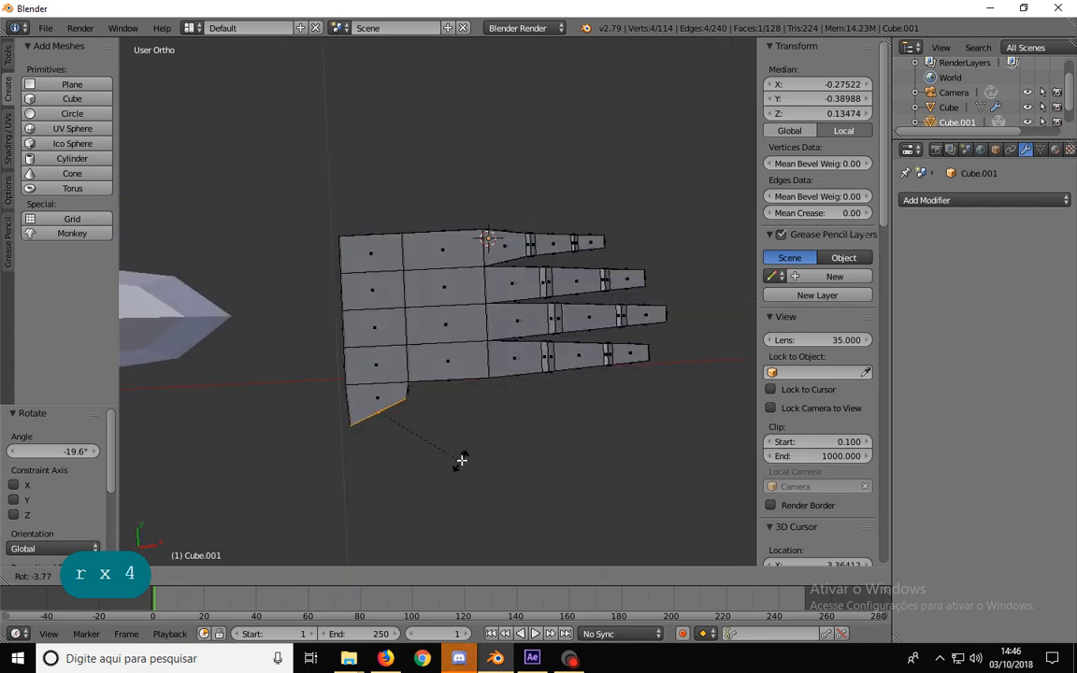
click(460, 460)
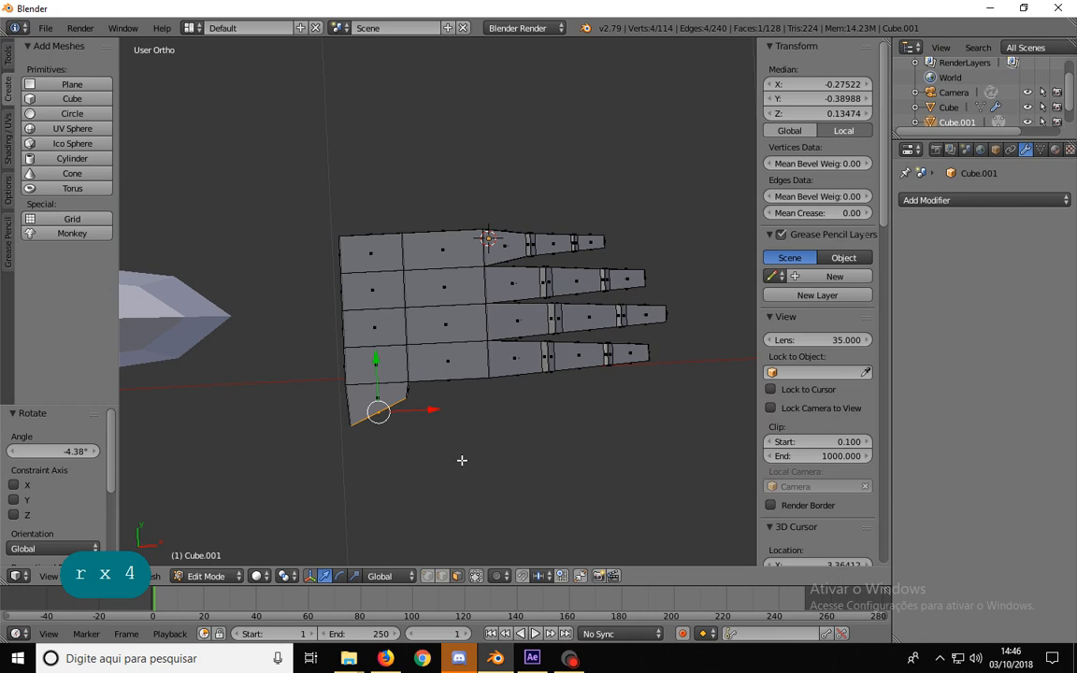
key(g)
click(485, 466)
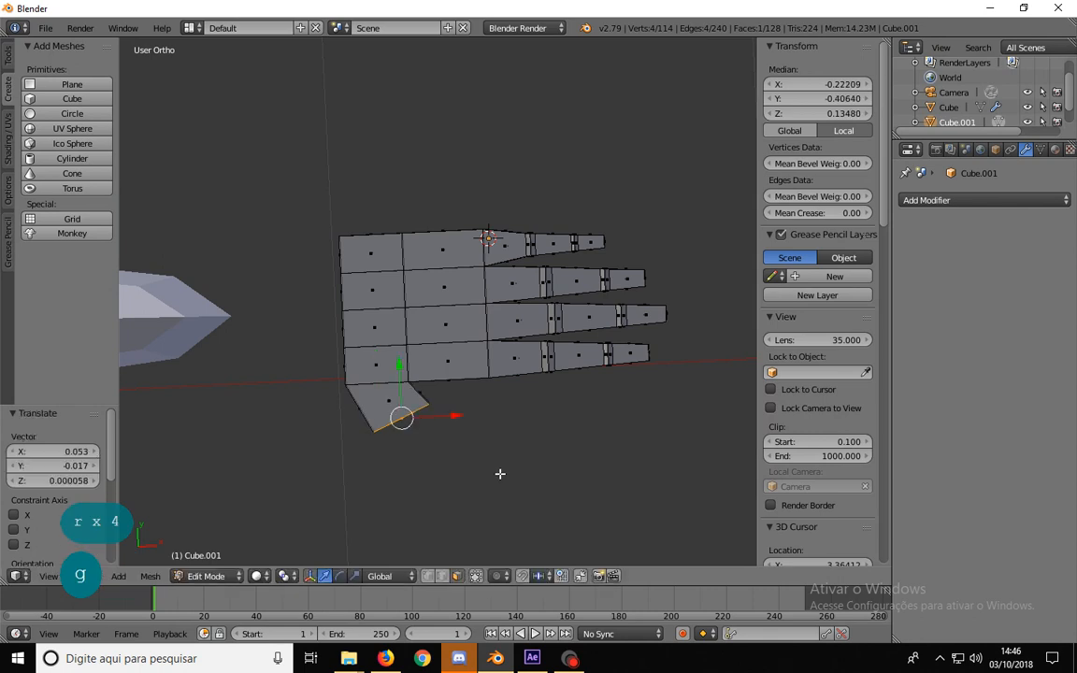
- Scale the thumb-base face to about 0.76 and lower it about 0.036 along Z in the front view
key(s)
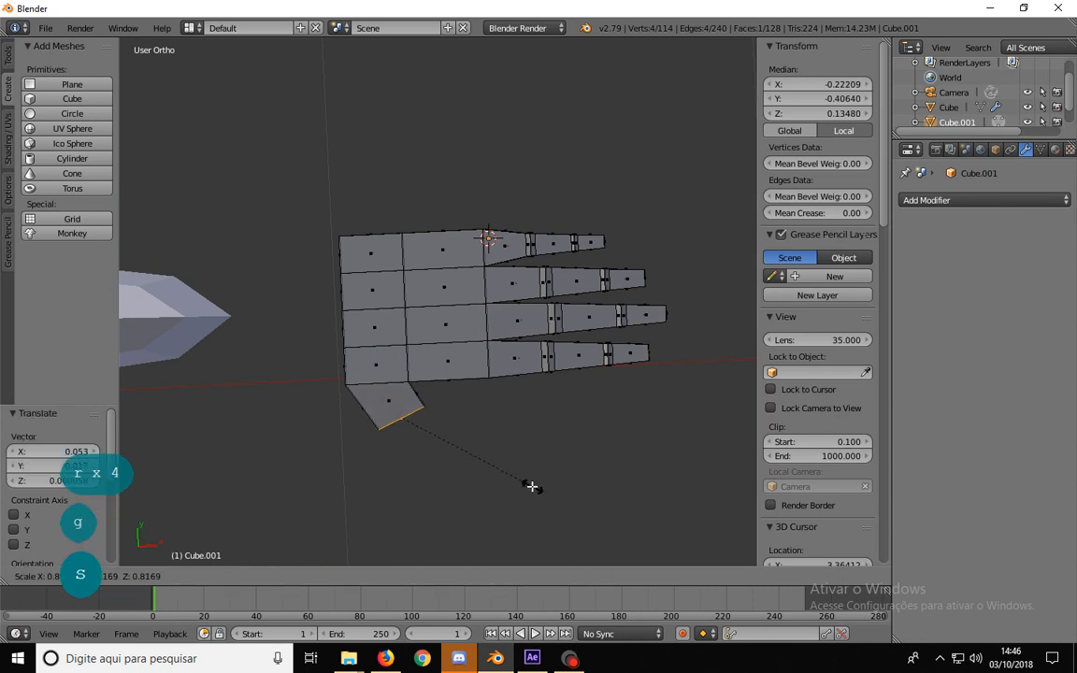
click(522, 482)
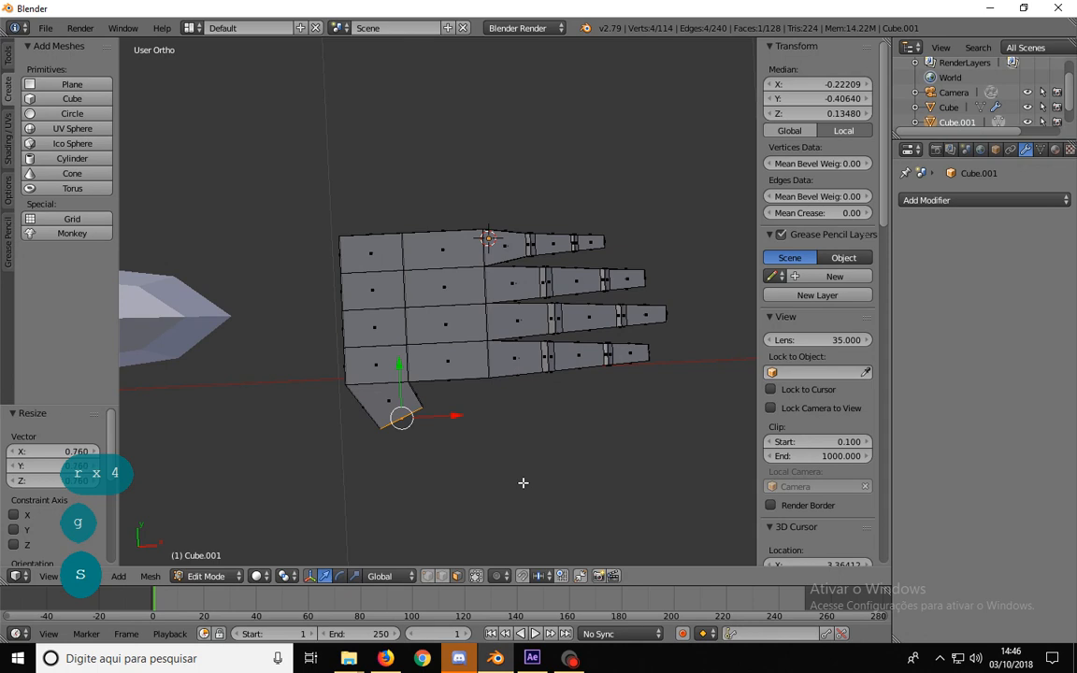
key(1)
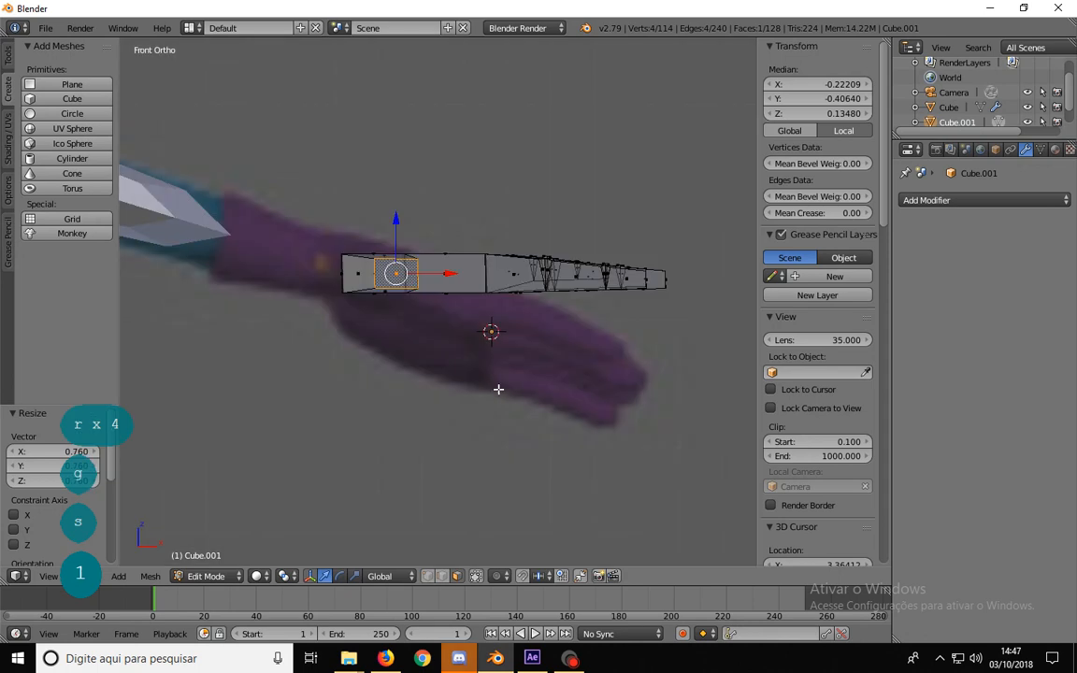
key(g)
click(498, 405)
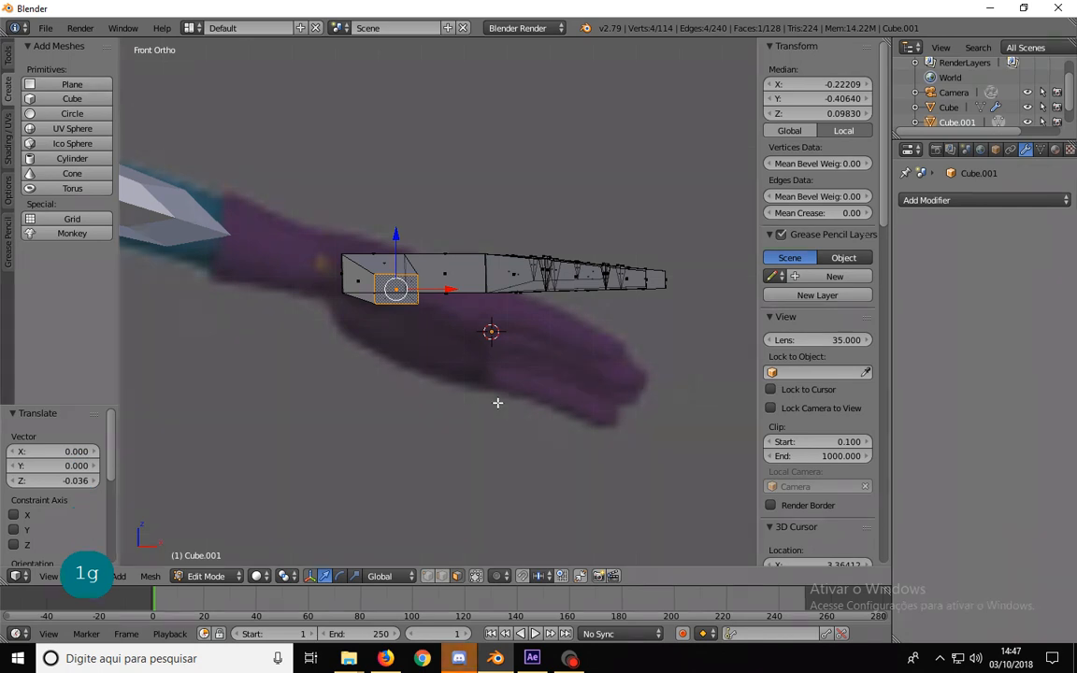
- Extrude the thumb-base face outward into a second thumb segment and rotate its end face about -15.8°
middle_drag(497, 403, 470, 504)
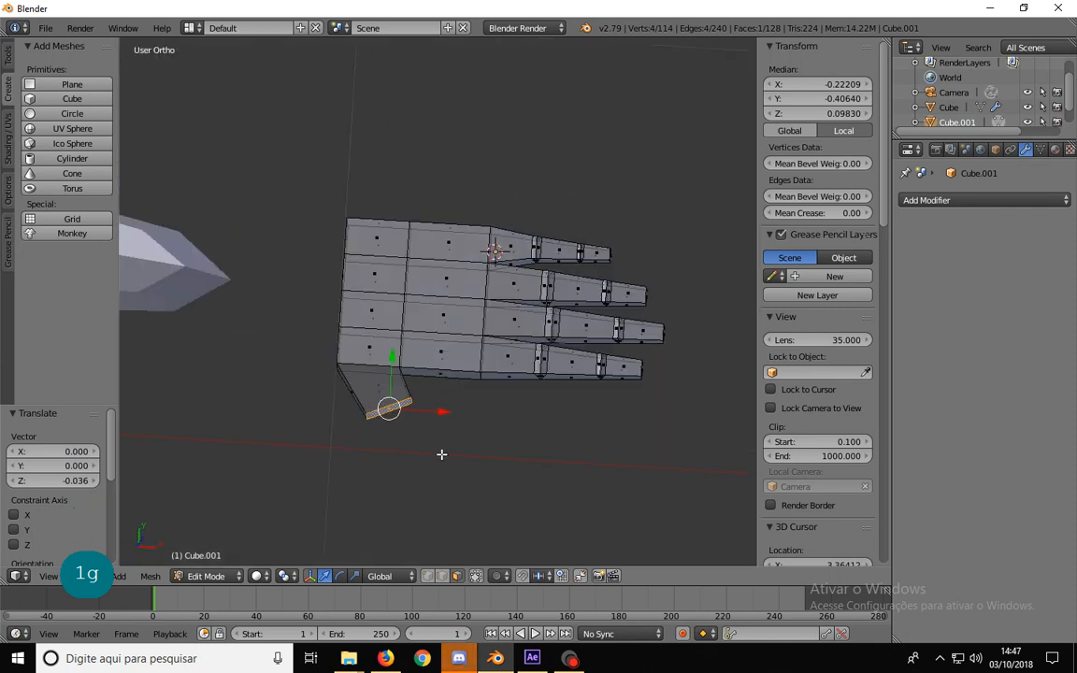
key(e)
click(452, 474)
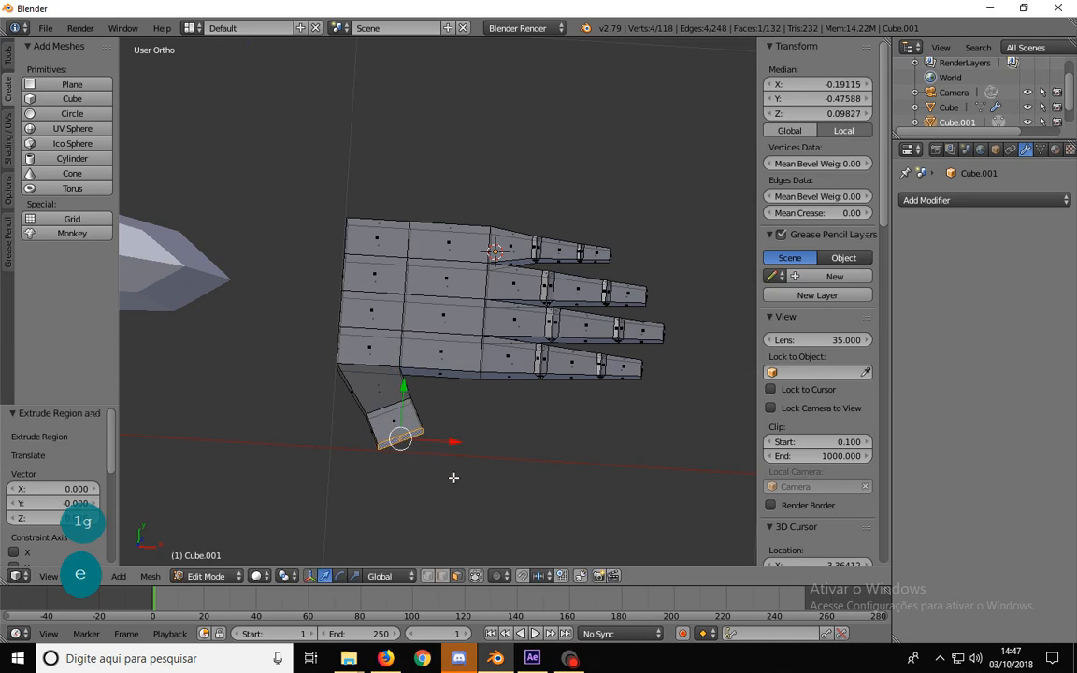
key(r)
click(502, 479)
- Shift the second segment's end face slightly toward the fingers, scale it to about 0.823 and lower it about 0.026 along Z
key(g)
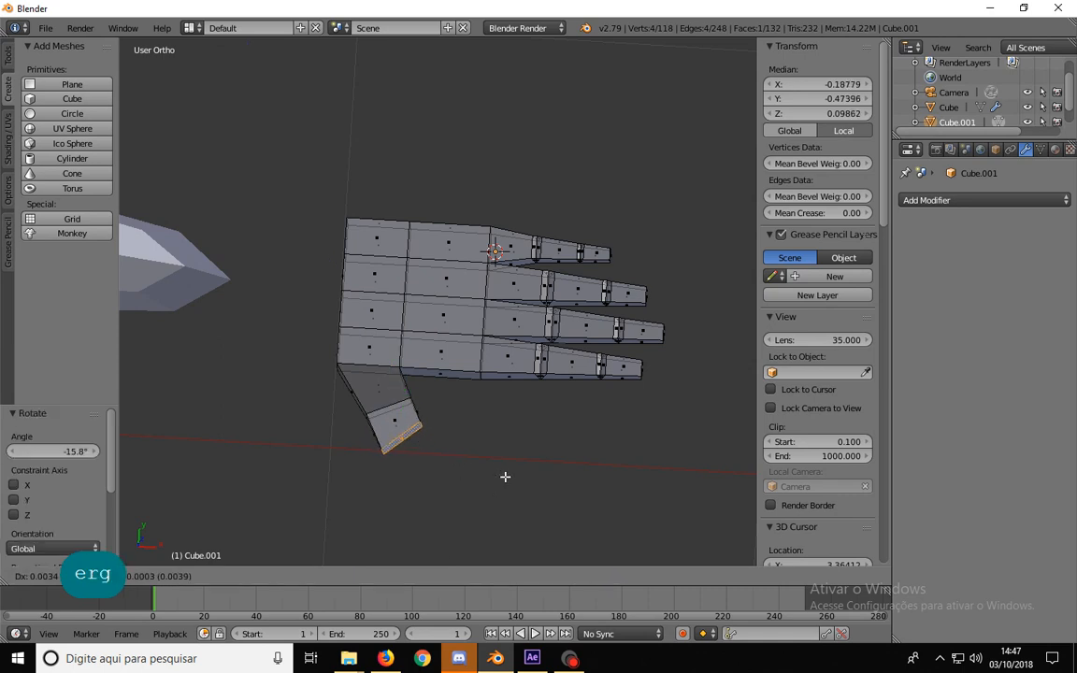
click(508, 475)
key(s)
click(523, 478)
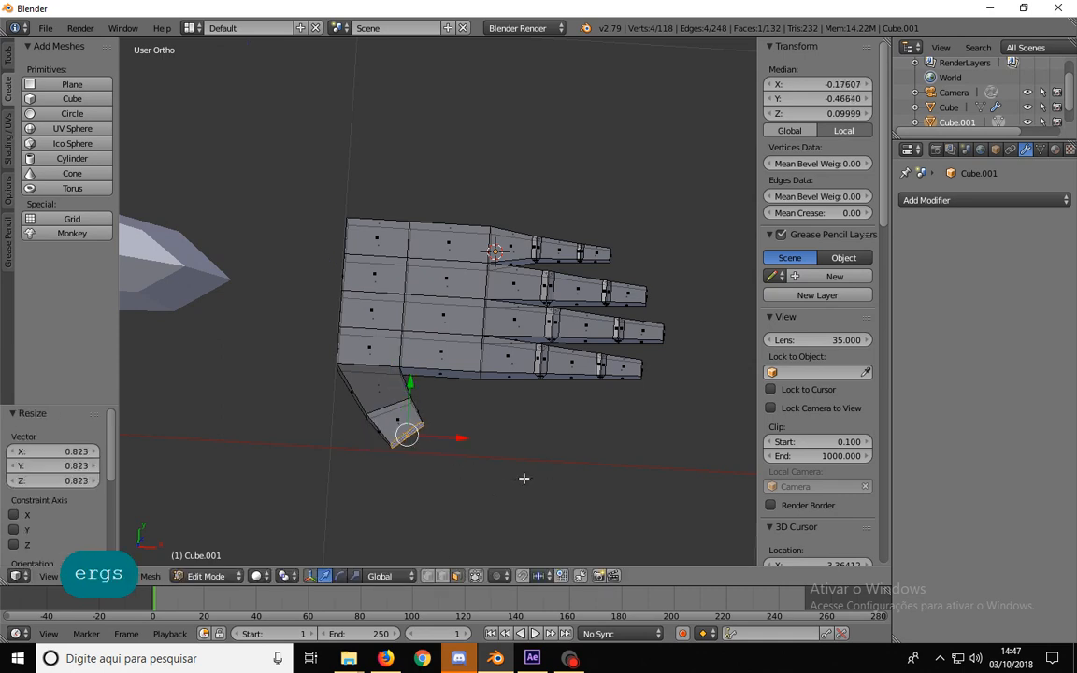
key(1)
key(g)
click(519, 450)
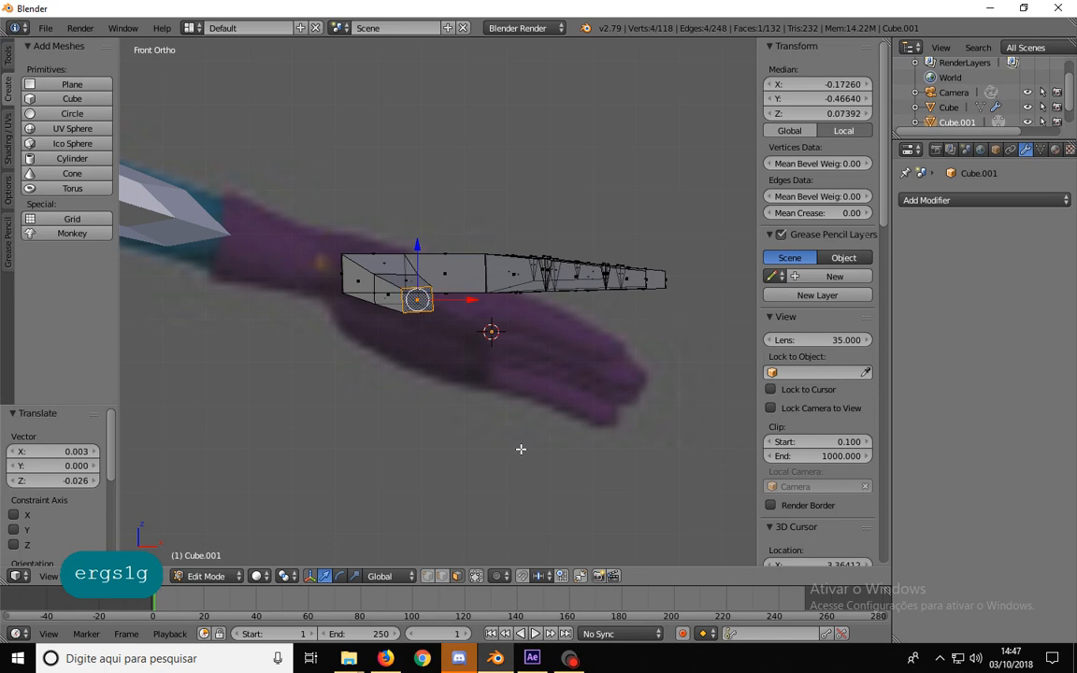
- Extrude a third thumb segment about 0.08 long and rotate its end face about -22.1°
middle_drag(520, 450, 514, 512)
key(e)
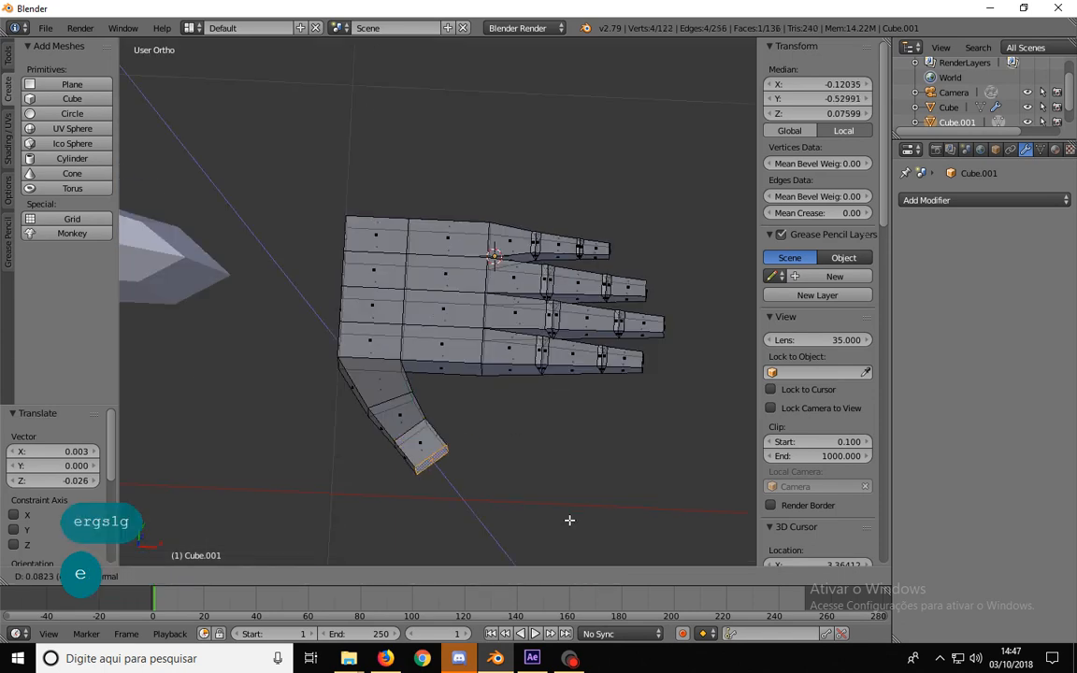
click(570, 519)
key(r)
click(643, 461)
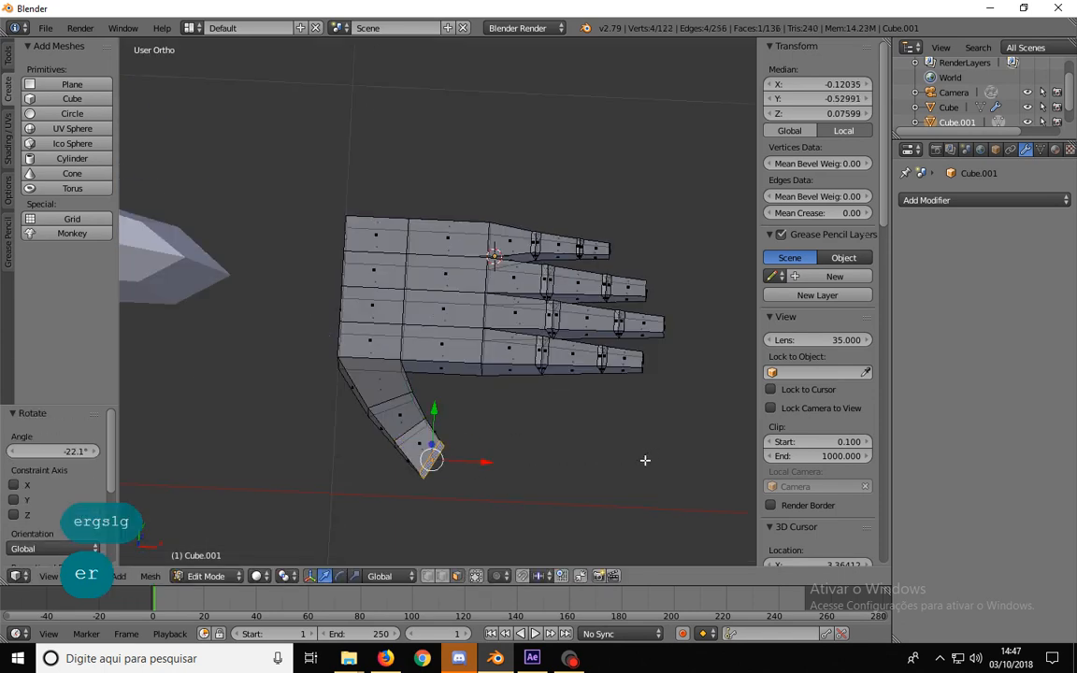
- Move the thumb-tip face about 0.035 along X and 0.027 along Y, scale it to about 0.681 and lower it about 0.03
key(g)
click(661, 449)
key(s)
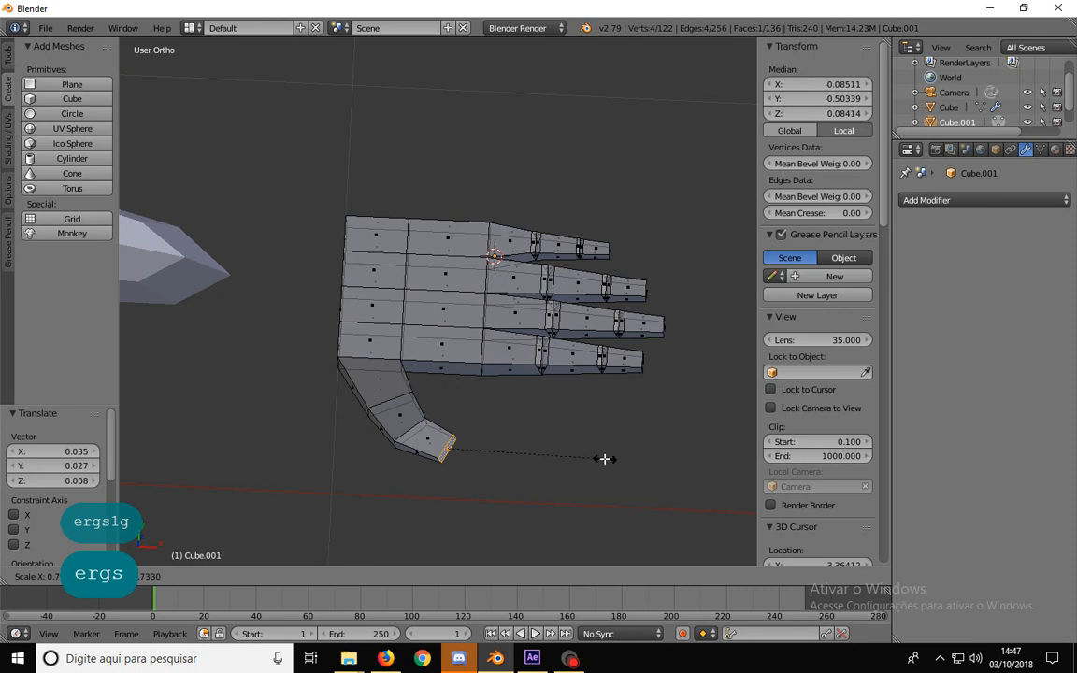
click(594, 459)
key(KP_1)
key(g)
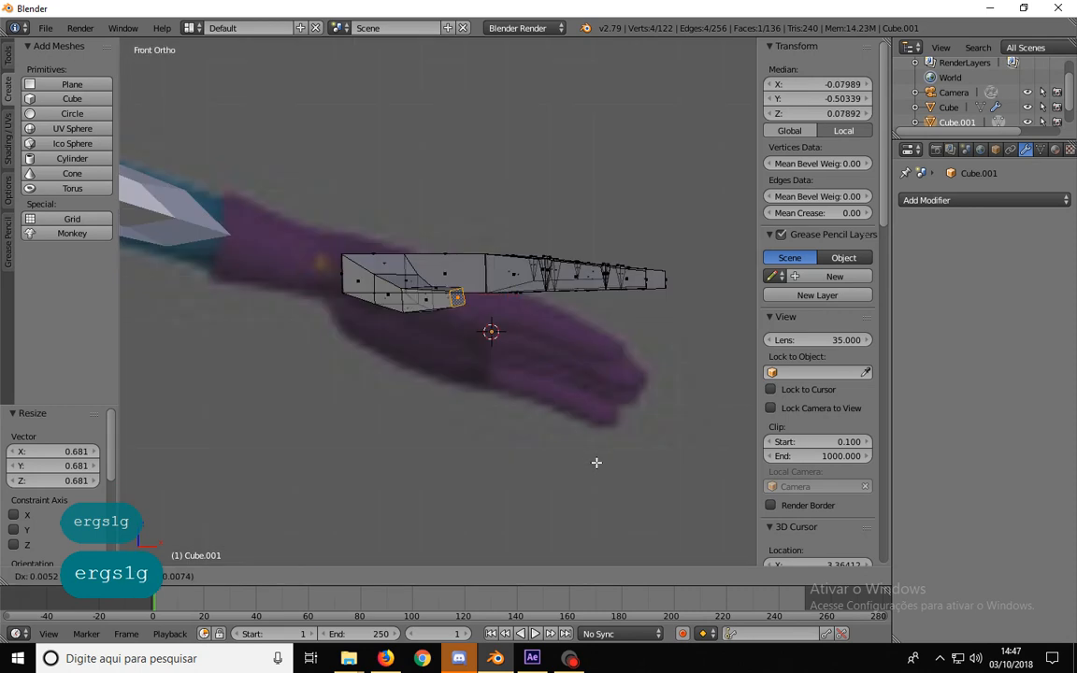
click(591, 471)
- Lengthen the thumb tip by moving its end face about 0.038 along X and 0.007 along Y
middle_drag(591, 471, 462, 389)
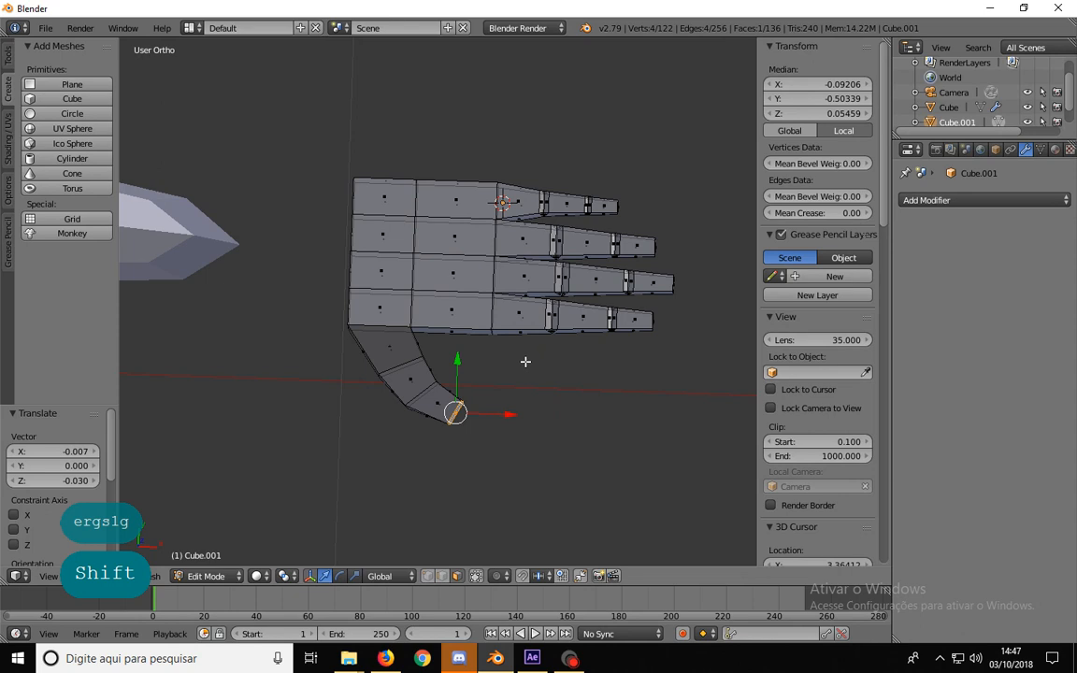
key(g)
click(507, 434)
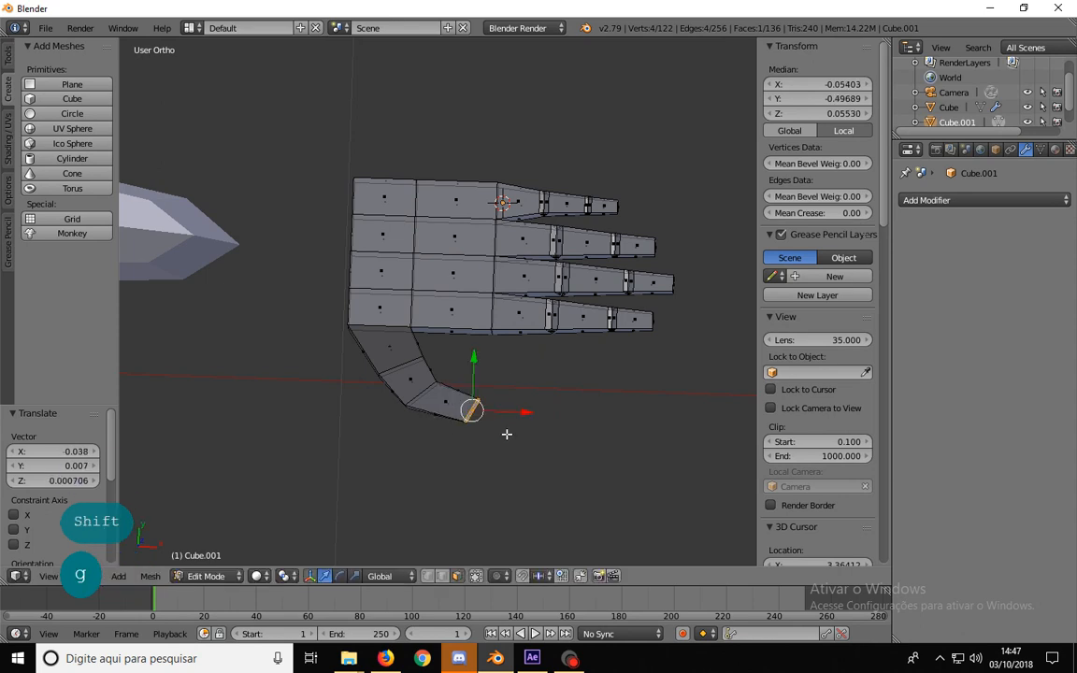
- In edge select mode, select the edge loop at the thumb's outer joint and move it about 0.026 along X
key(ctrl+Tab)
click(429, 408)
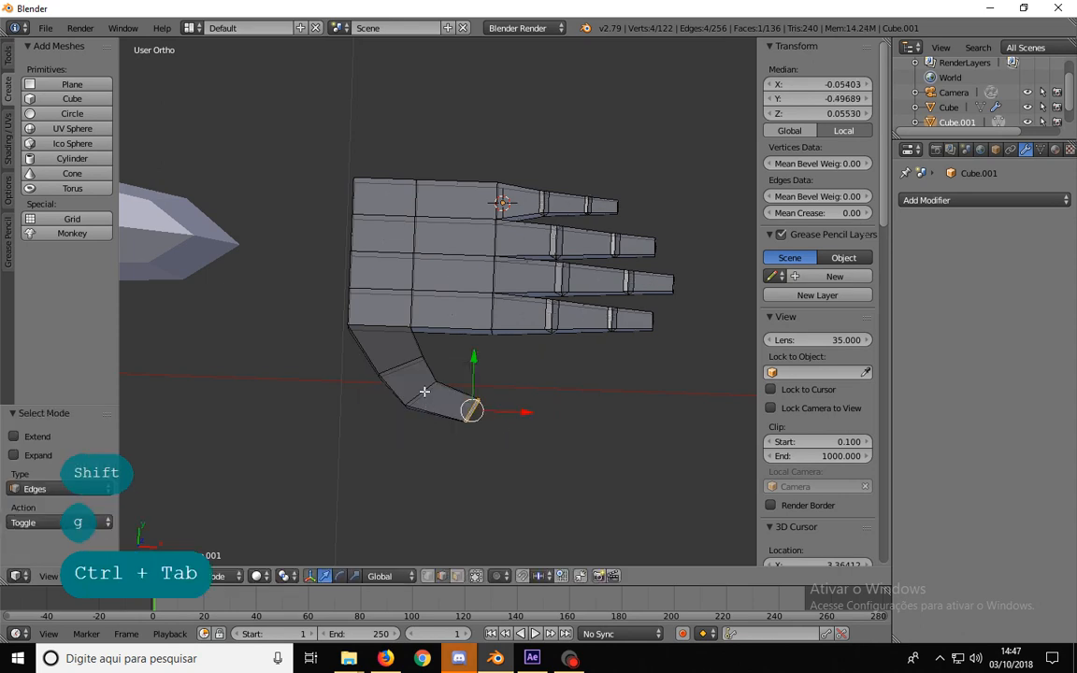
alt+right_click(423, 391)
key(g)
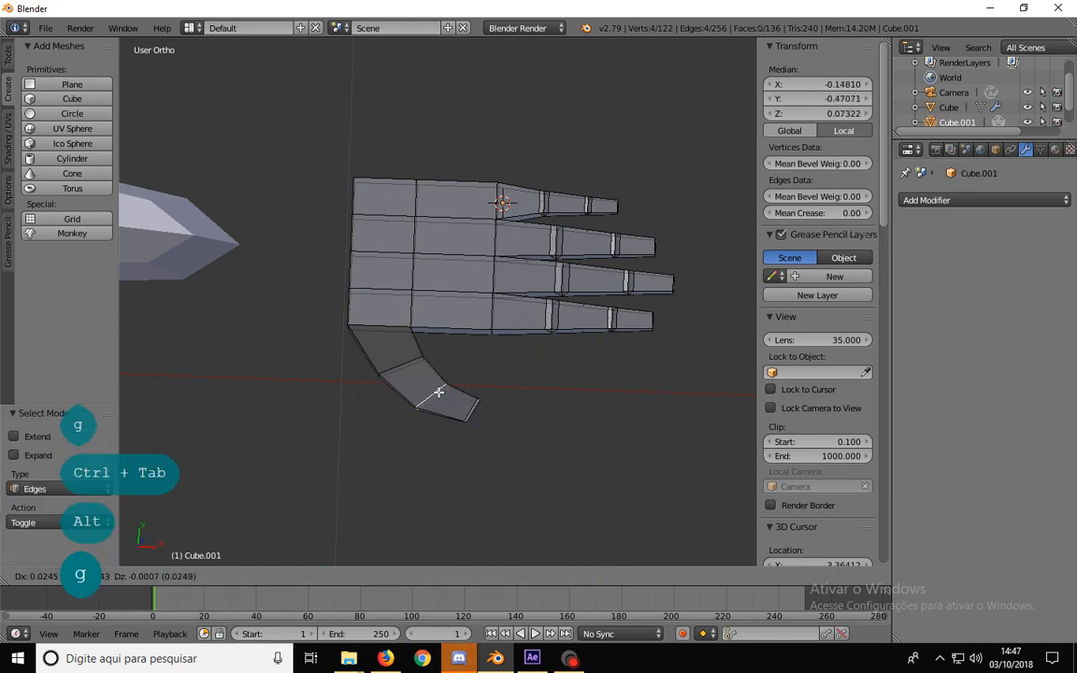
click(438, 392)
- Select the edge loop at the thumb's lower joint and move it about -0.01 along Y, away from the palm
alt+right_click(402, 367)
key(g)
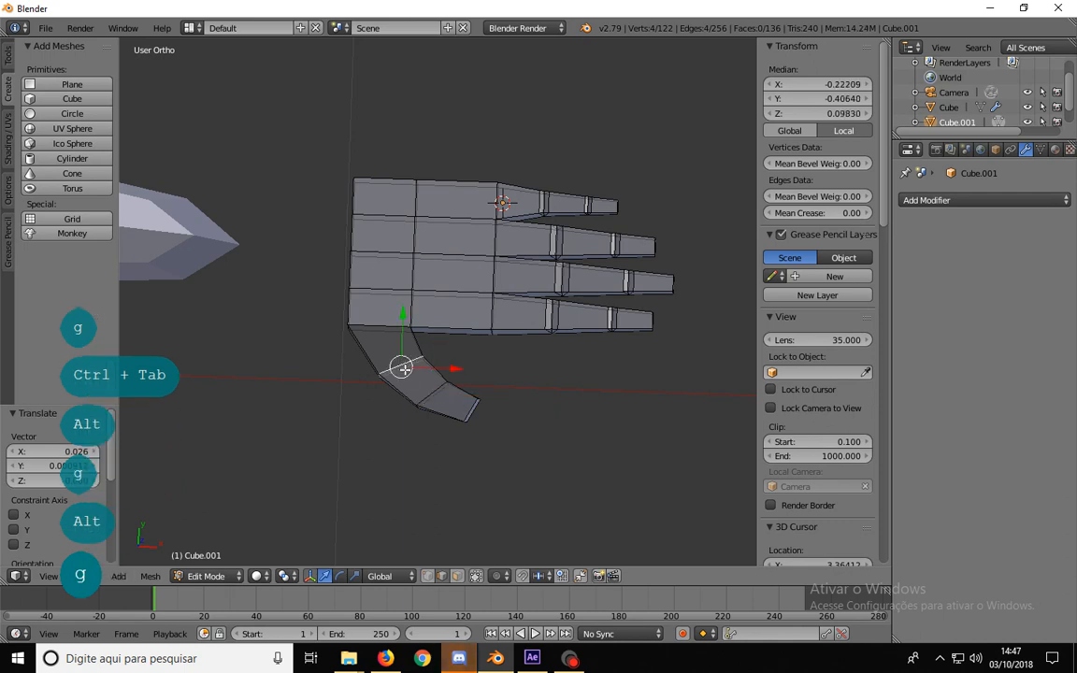
click(412, 375)
- Select two cross edges on the underside of the thumb at its joints
middle_drag(440, 383, 328, 182)
right_click(370, 269)
shift+right_click(369, 286)
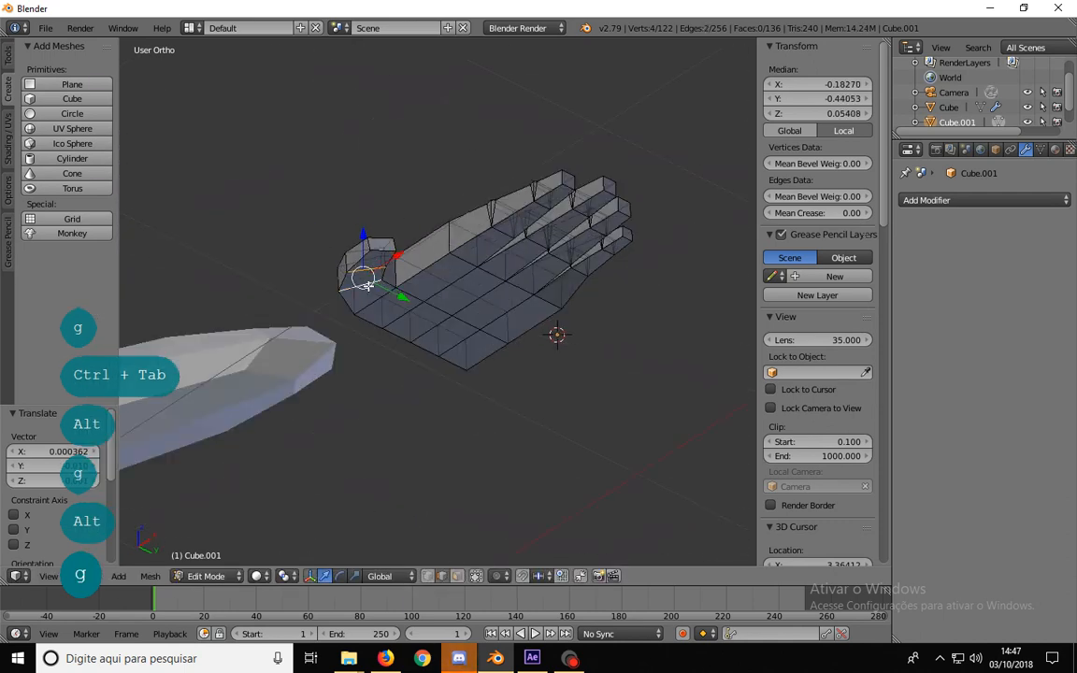
shift+right_click(381, 253)
key(ctrl+z)
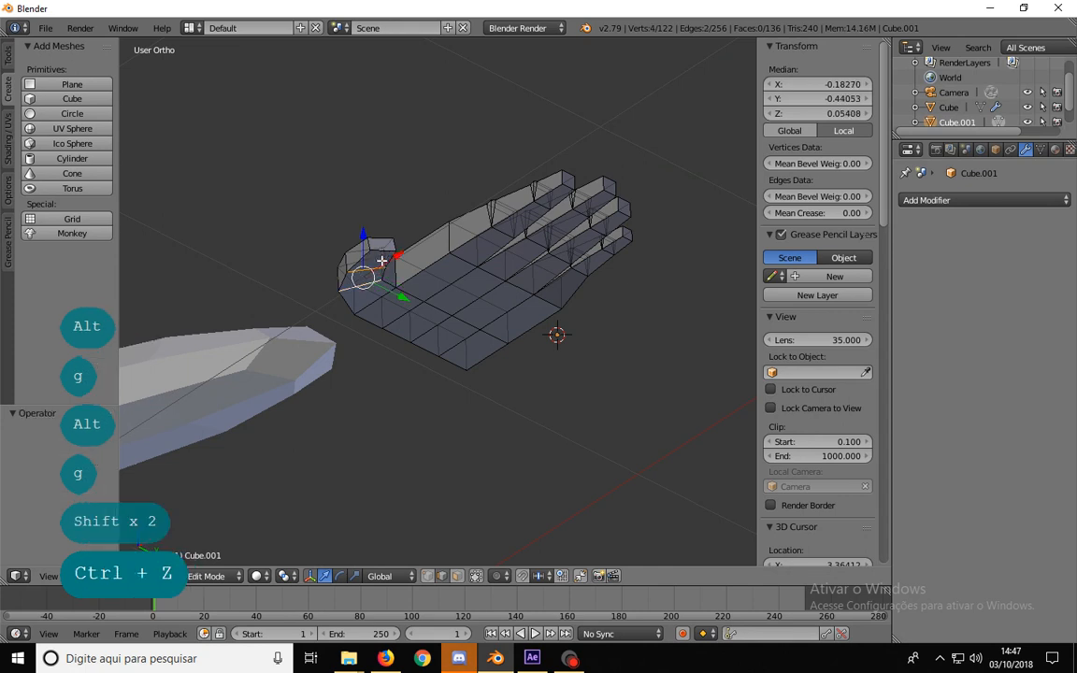
shift+right_click(382, 253)
key(ctrl+z)
- Add the thumb tip's underside edge to the selection and lower the three edges slightly along Z in the right view
middle_drag(382, 257, 348, 334)
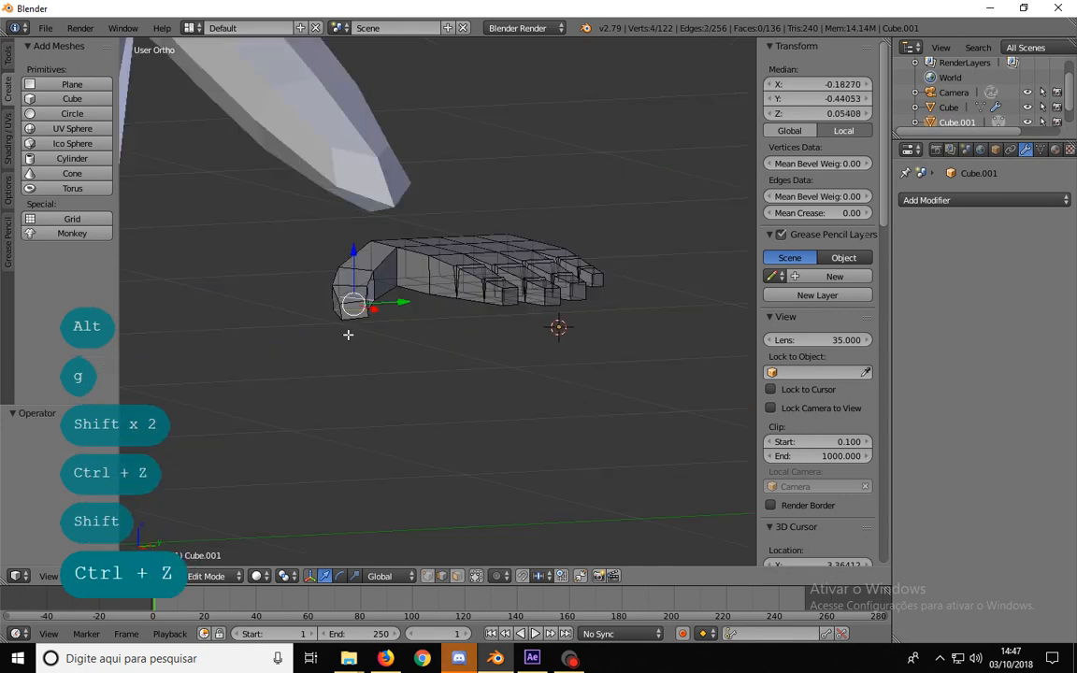
scroll(319, 337, up, 4)
shift+right_click(267, 356)
middle_drag(272, 387, 279, 366)
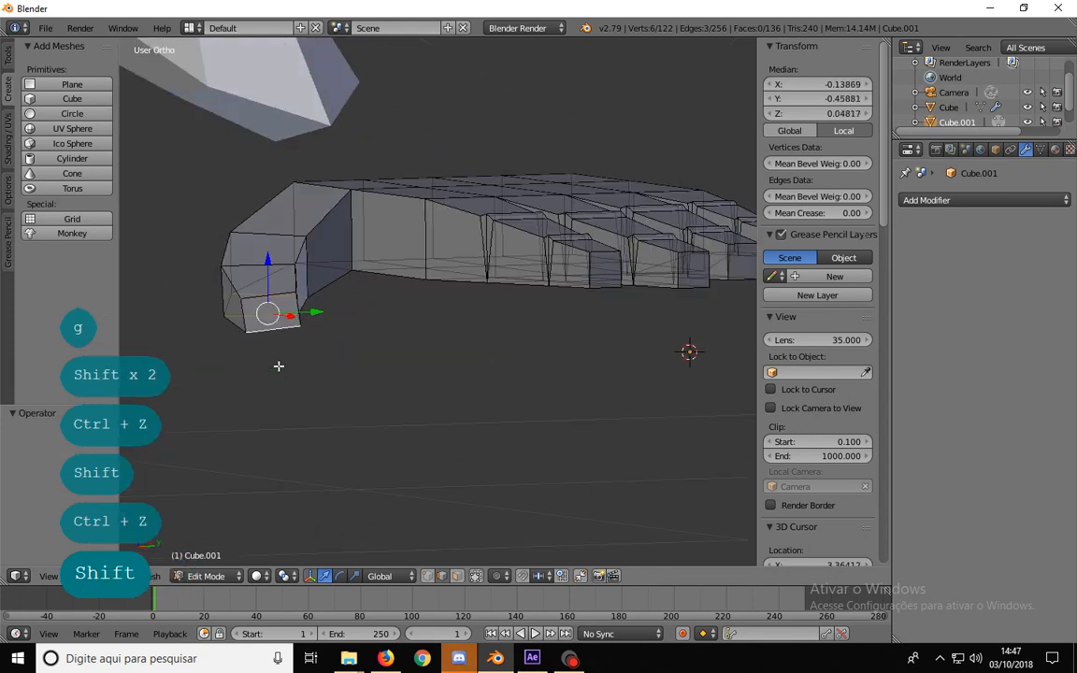
key(KP_3)
key(g)
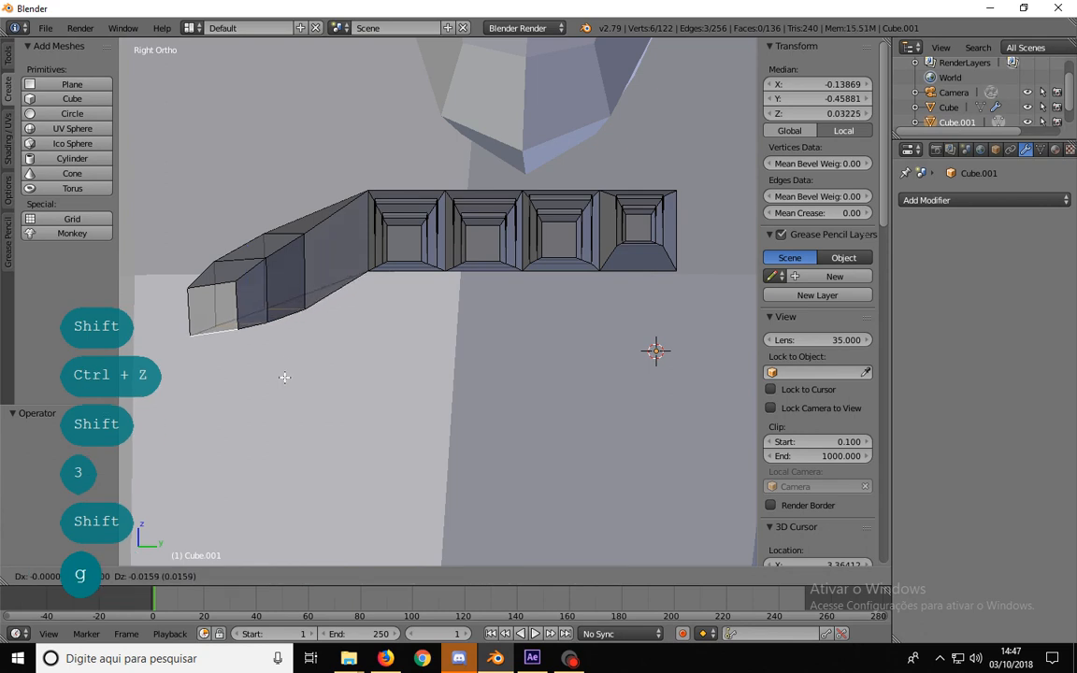
click(292, 341)
- Select the underside edge at the thumb's lower joint and raise it about 0.006 along Z
right_click(292, 311)
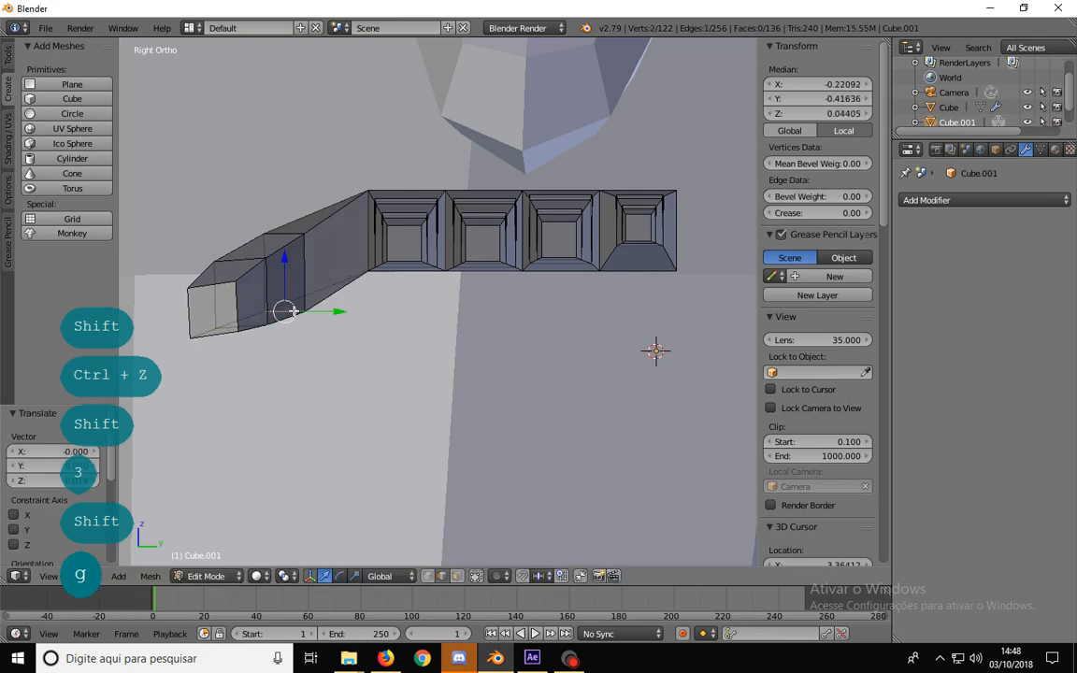
key(g)
click(292, 305)
- In vertex select mode, select the thumb's outer segment, then move it outward and rotate it slightly toward the fingers
middle_drag(292, 305, 532, 483)
key(ctrl+Tab)
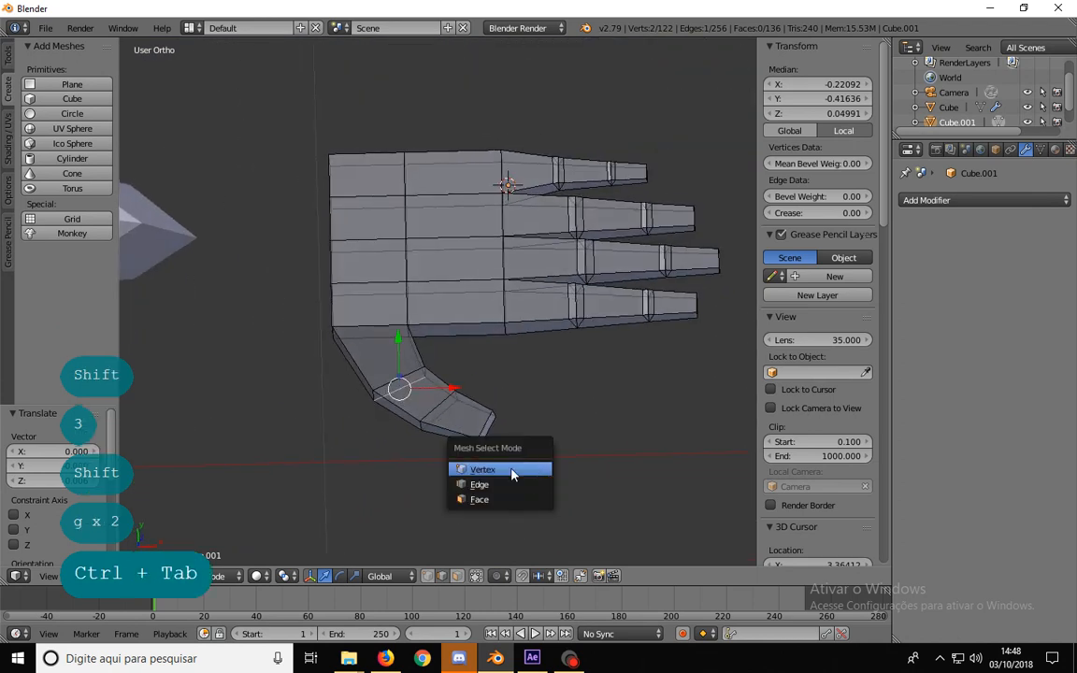
click(512, 469)
key(a)
key(b)
drag(529, 493, 409, 384)
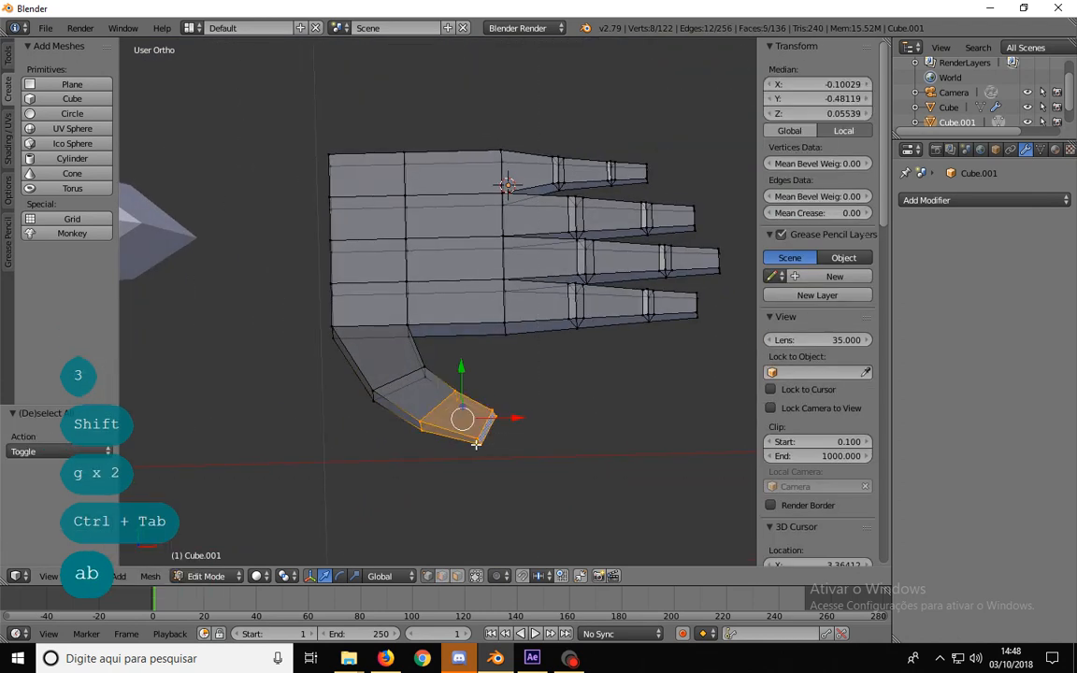
key(g)
key(r)
click(547, 480)
key(a)
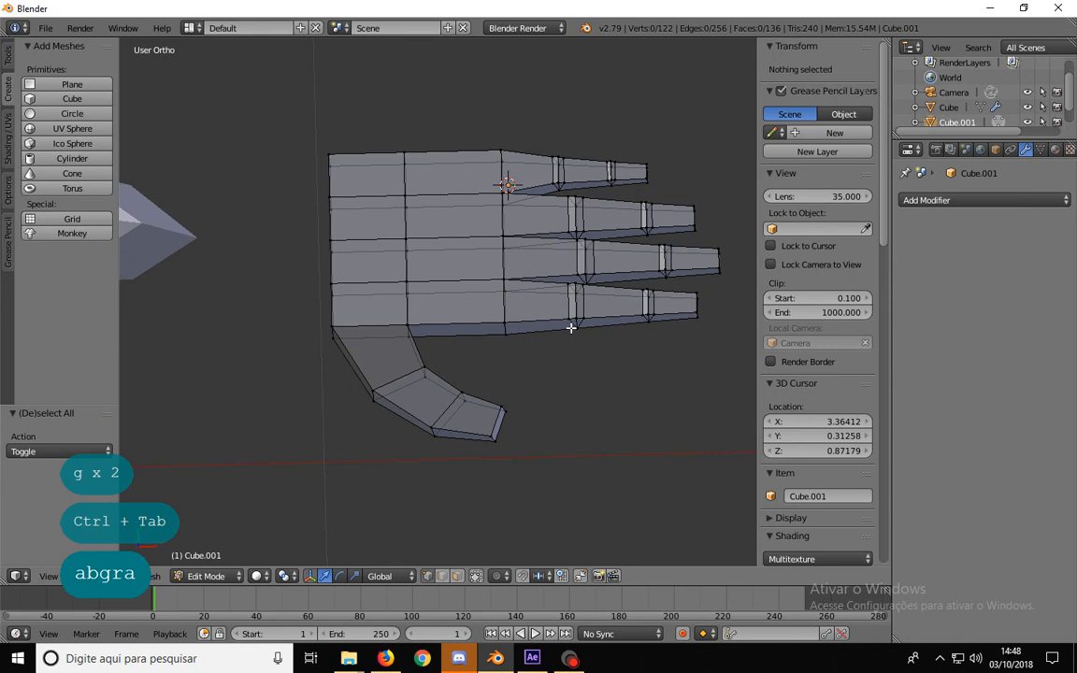
- Select the thumb tip's four end vertices, move them slightly outward and clear the selection
key(a)
key(a)
key(b)
drag(514, 449, 481, 404)
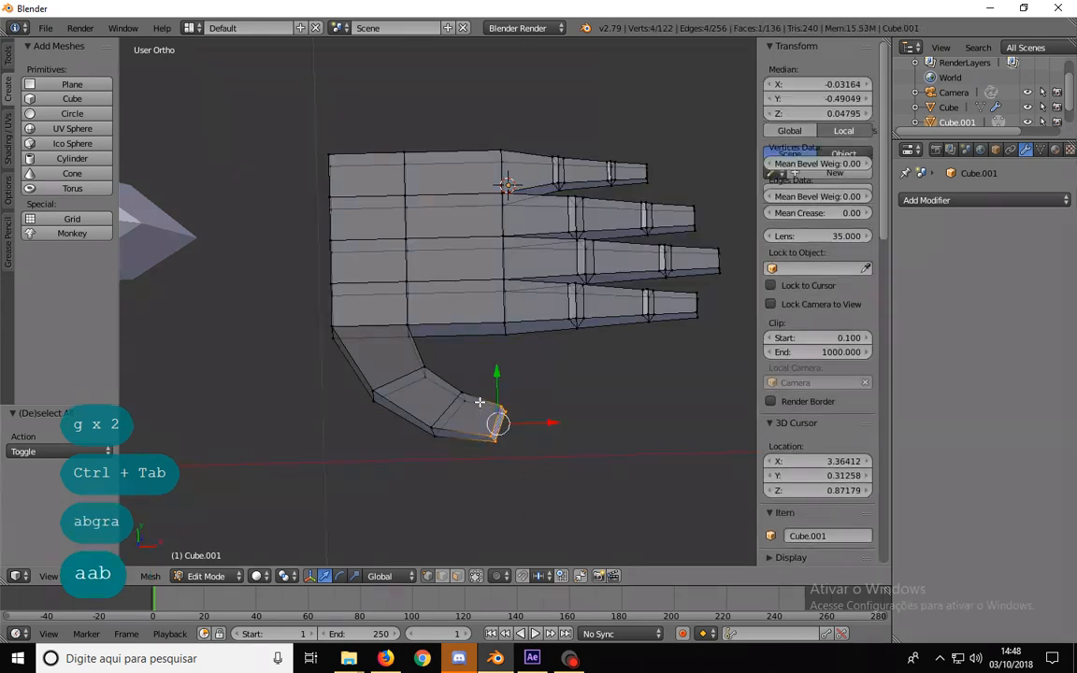
key(g)
click(487, 404)
middle_drag(486, 404, 451, 334)
middle_drag(366, 412, 343, 356)
key(a)
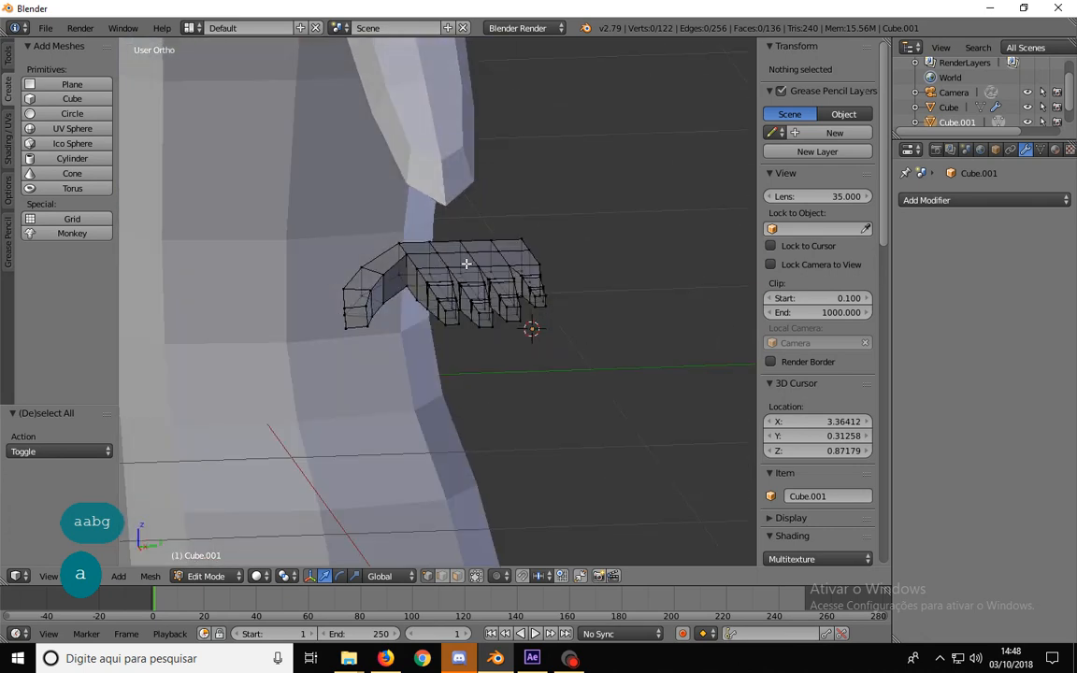
- Select the three inner vertices of the cross loop on the palm's underside and raise them about 0.015 along Z
middle_drag(483, 378, 510, 269)
scroll(509, 270, up, 3)
click(428, 309)
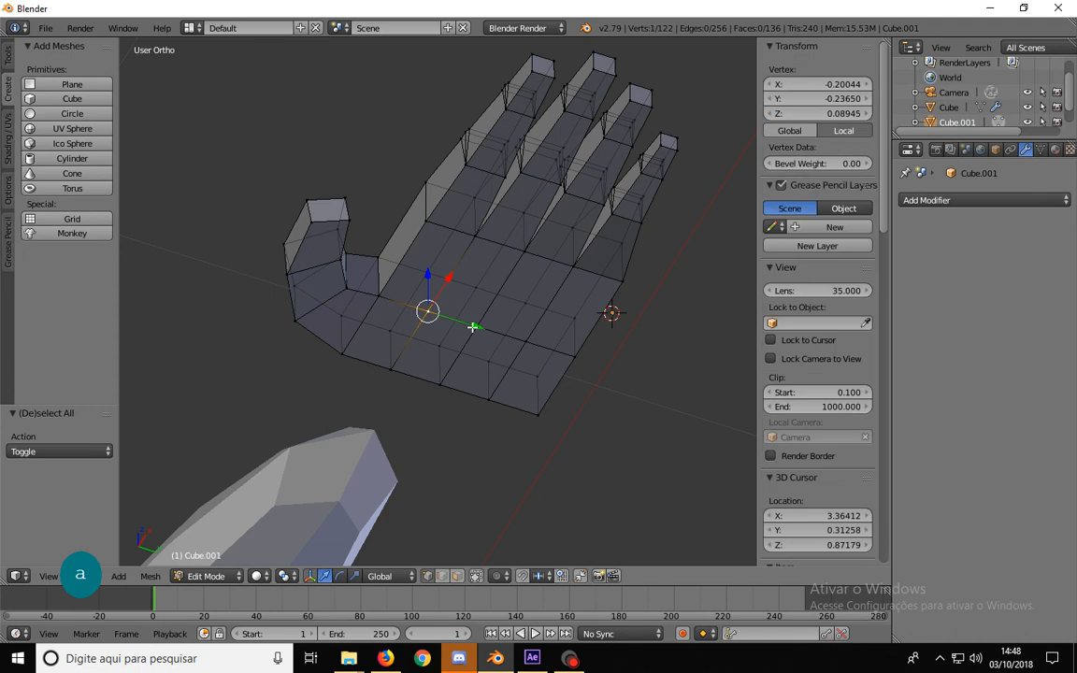
shift+click(475, 319)
shift+click(526, 343)
middle_drag(526, 343, 618, 356)
key(g)
click(491, 391)
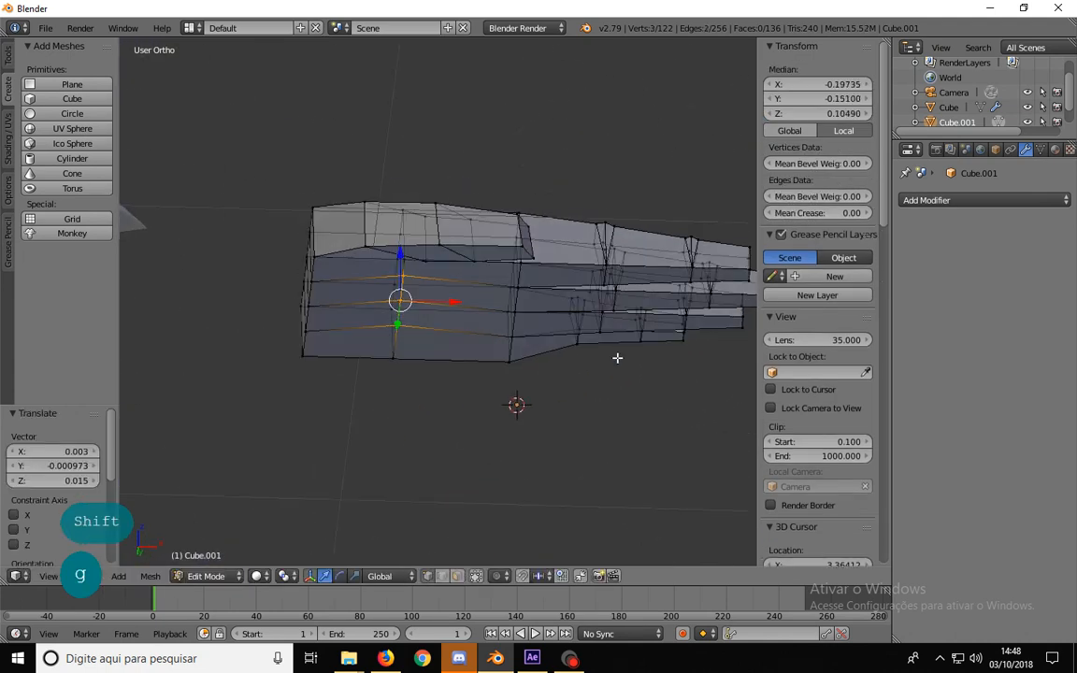
- Move the three palm-underside vertices about 0.007 along X toward the fingers
key(g)
key(g)
click(435, 338)
middle_drag(435, 337, 371, 339)
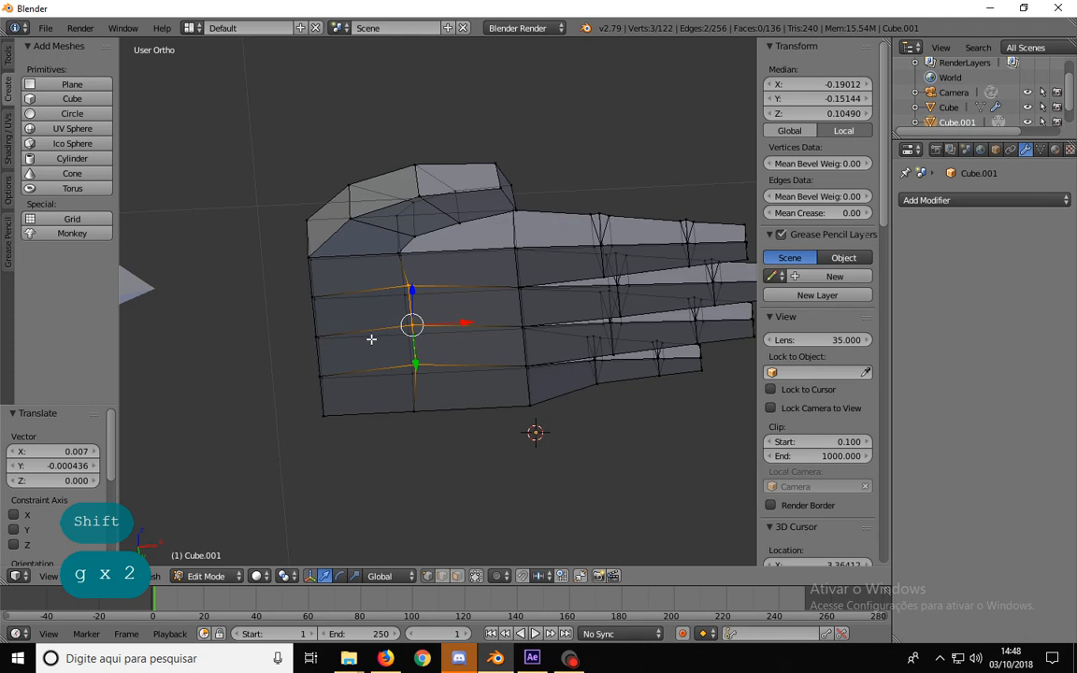
- Move the three palm-underside vertices a further 0.012 or so along X toward the fingers and clear the selection
middle_drag(464, 291, 469, 379)
key(g)
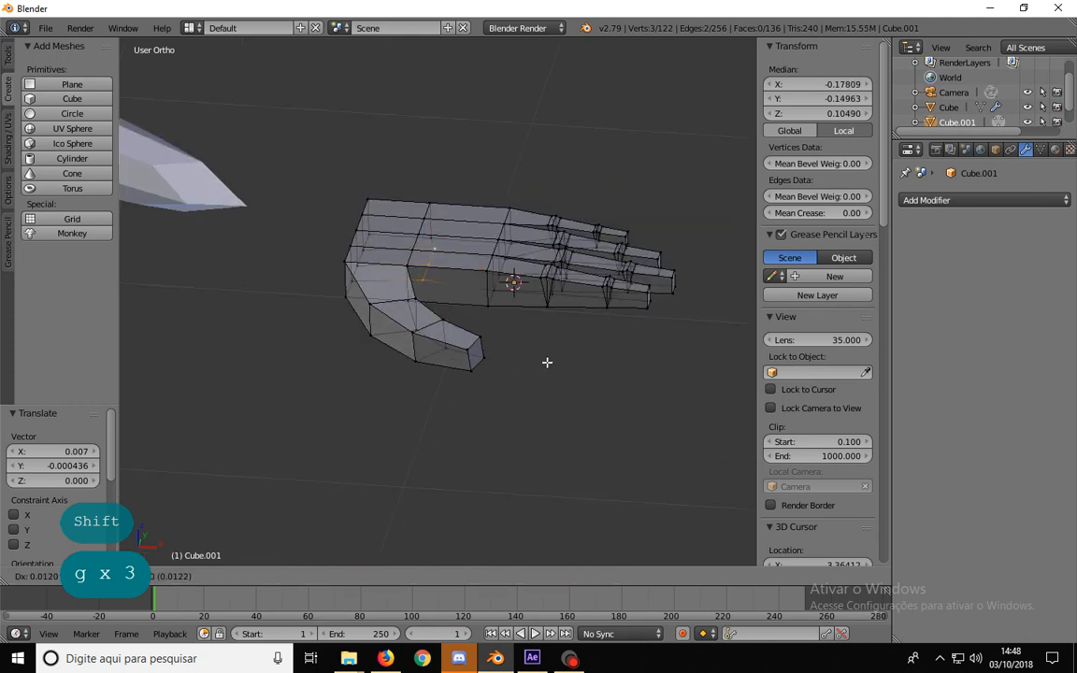
click(549, 363)
mouse_move(555, 366)
middle_down()
mouse_move(372, 365)
mouse_move(385, 440)
mouse_move(533, 355)
mouse_move(507, 365)
mouse_move(505, 396)
mouse_move(498, 375)
mouse_move(537, 362)
middle_up()
key(a)
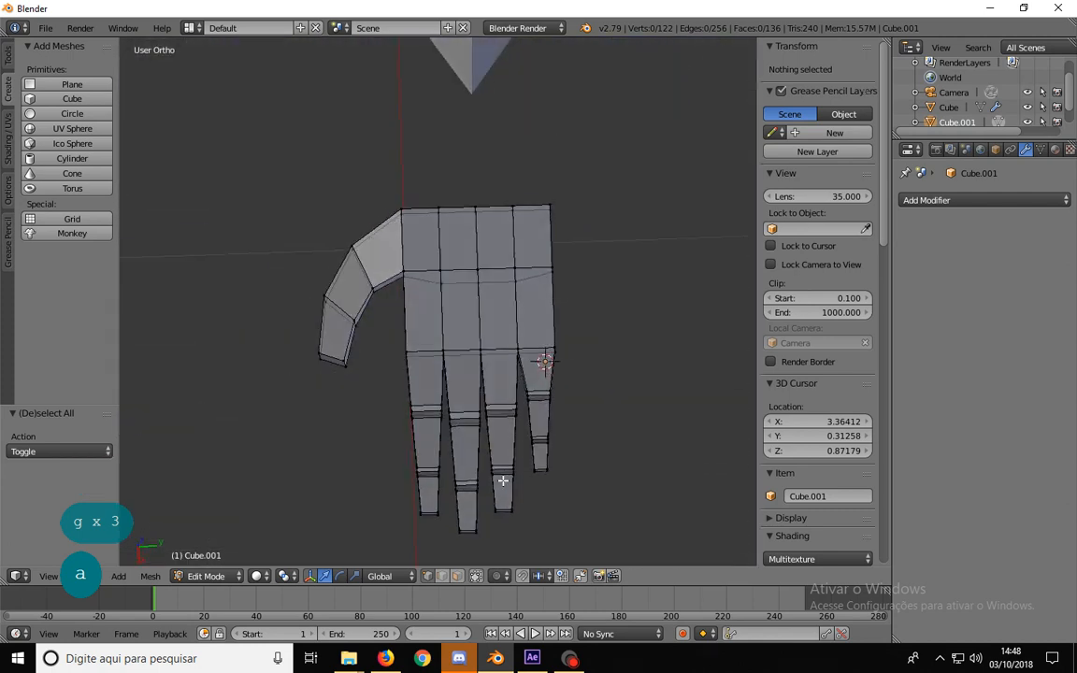
- Box-select the whole little finger together with the palm strip behind it
key(b)
drag(643, 515, 538, 366)
key(b)
key(b)
middle_drag(540, 346, 500, 232)
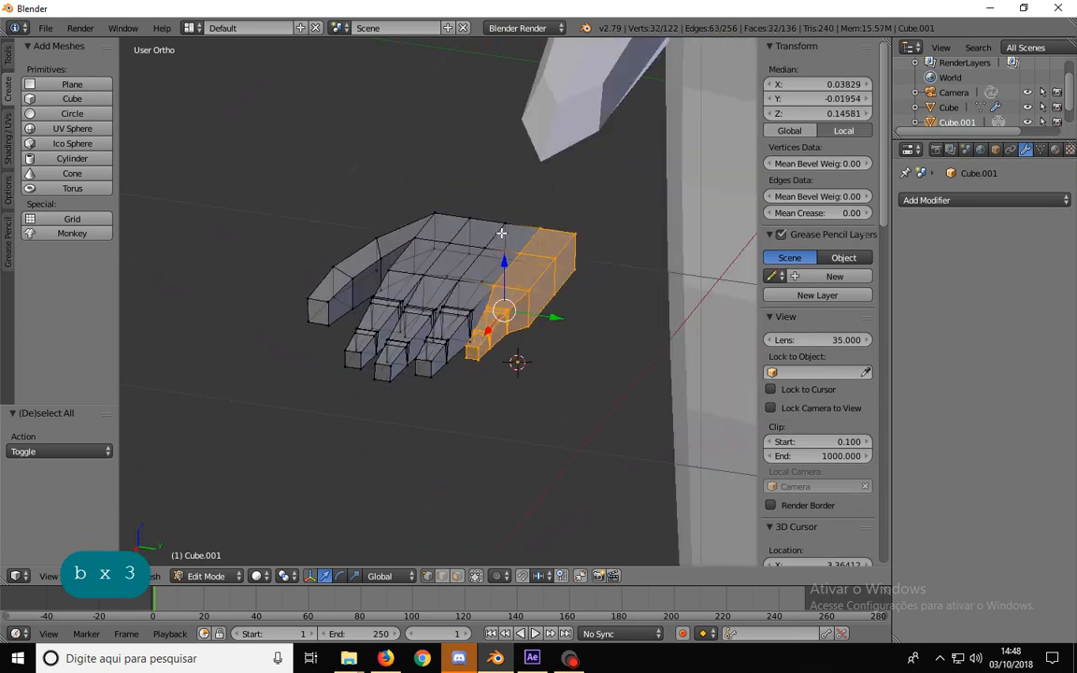
- Show the hand from the right side view and set proportional editing to Connected
key(KP_1)
key(KP_3)
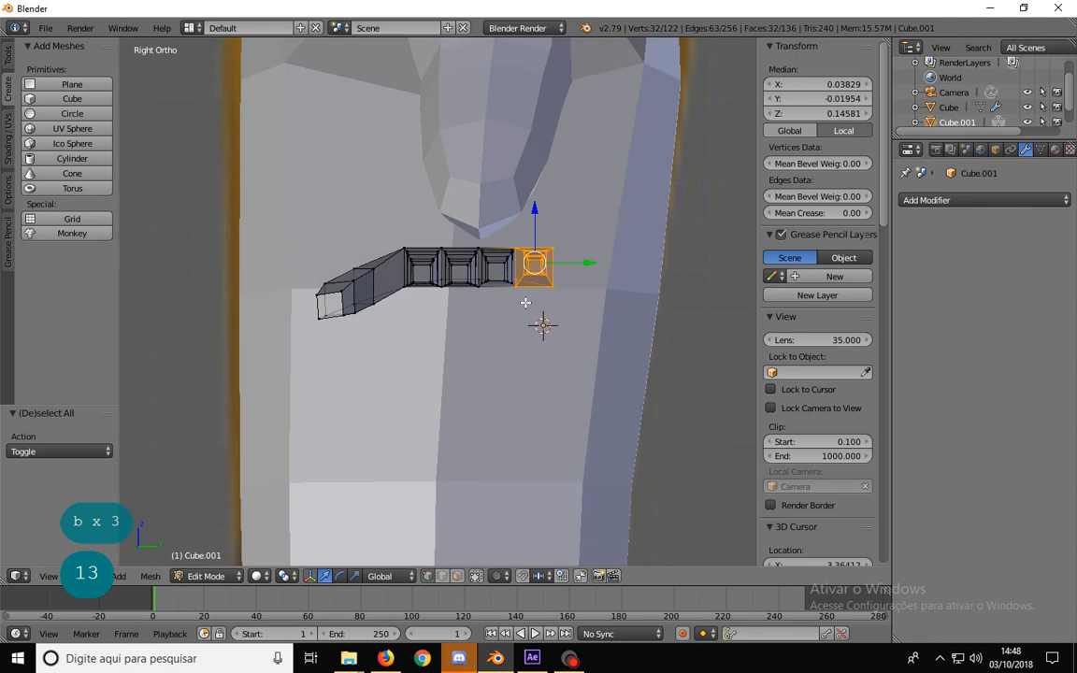
click(501, 579)
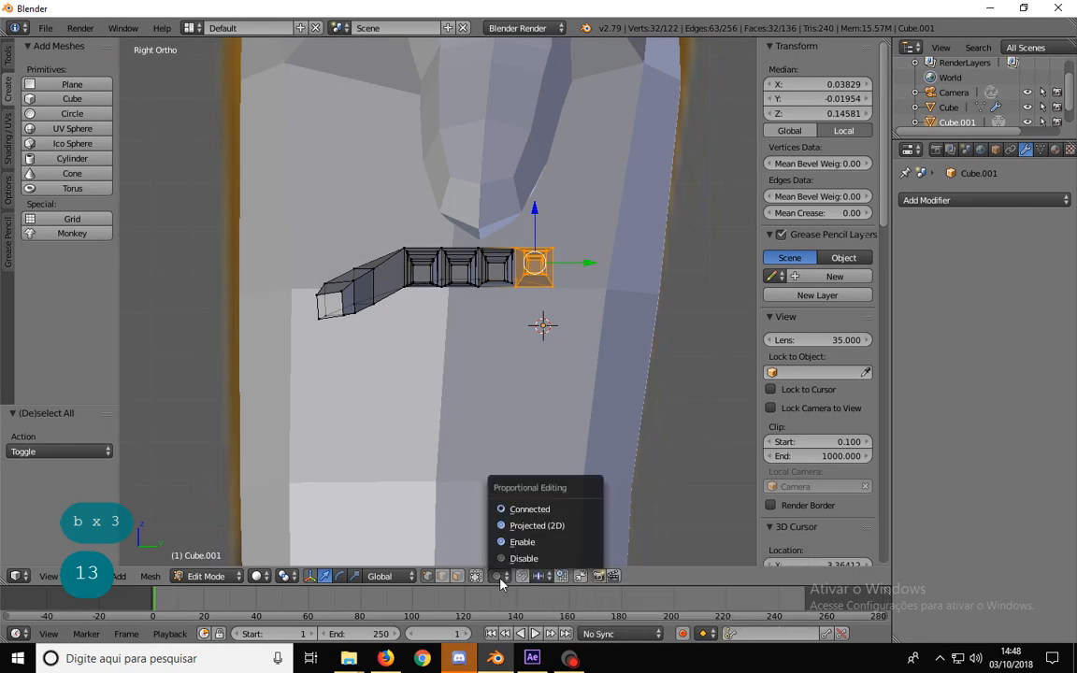
click(530, 511)
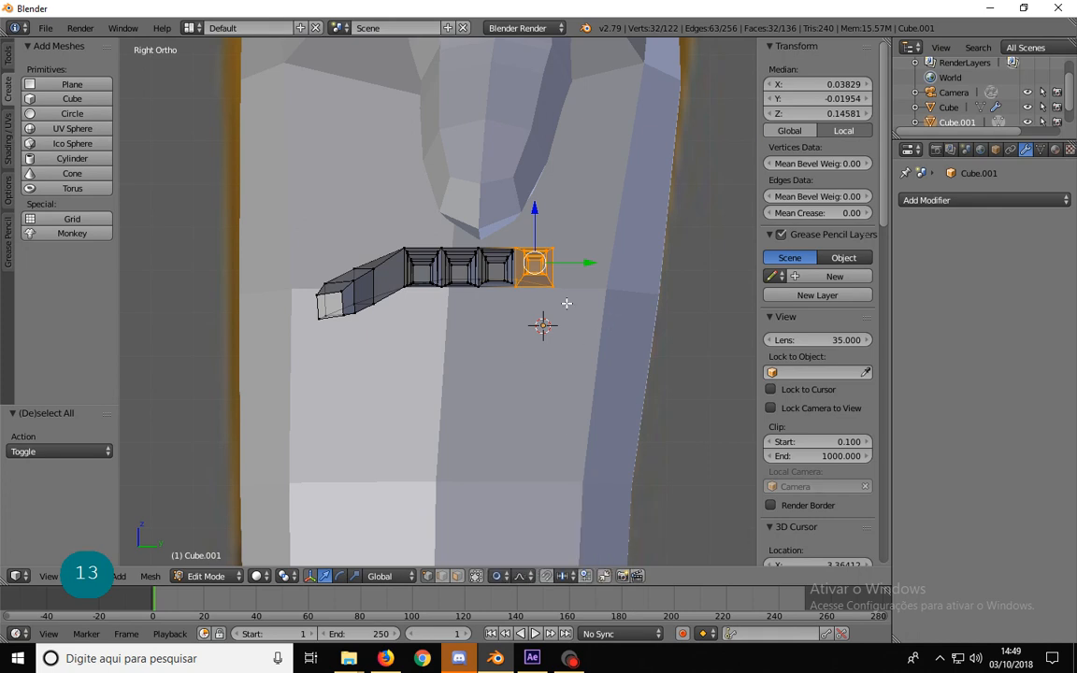
key(g)
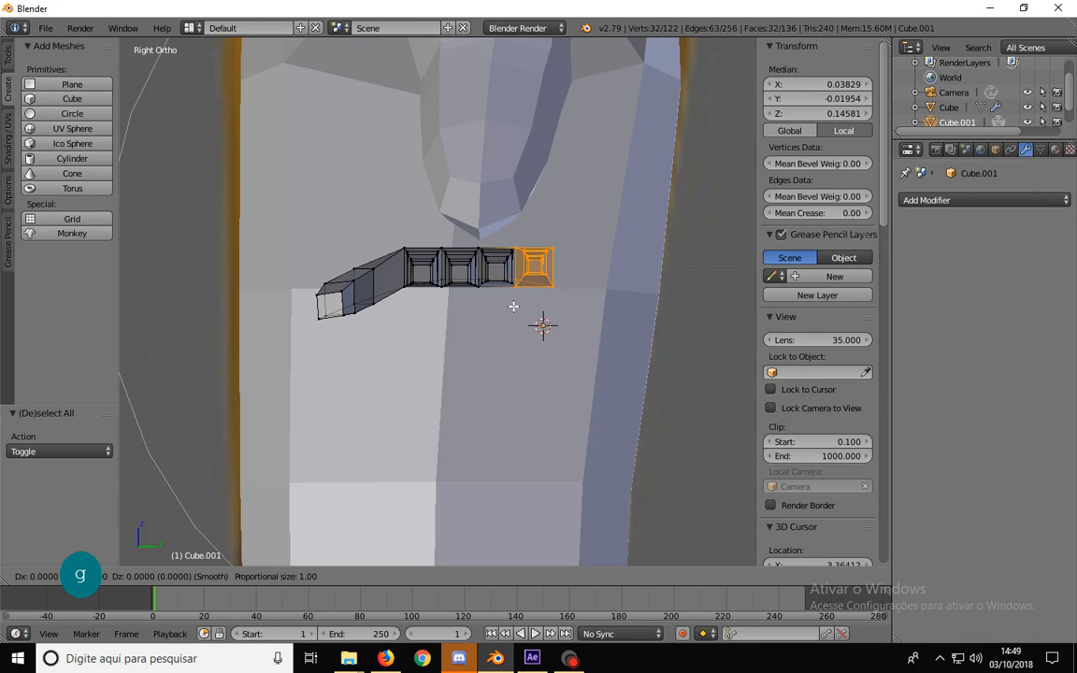
scroll(513, 306, up, 9)
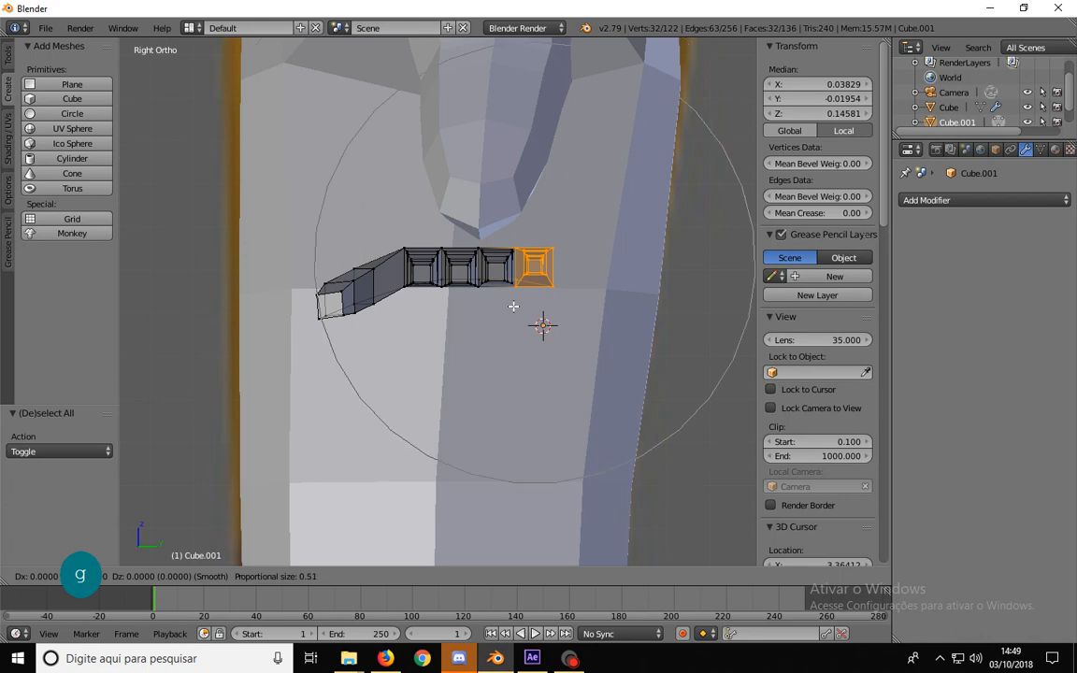
scroll(513, 306, up, 2)
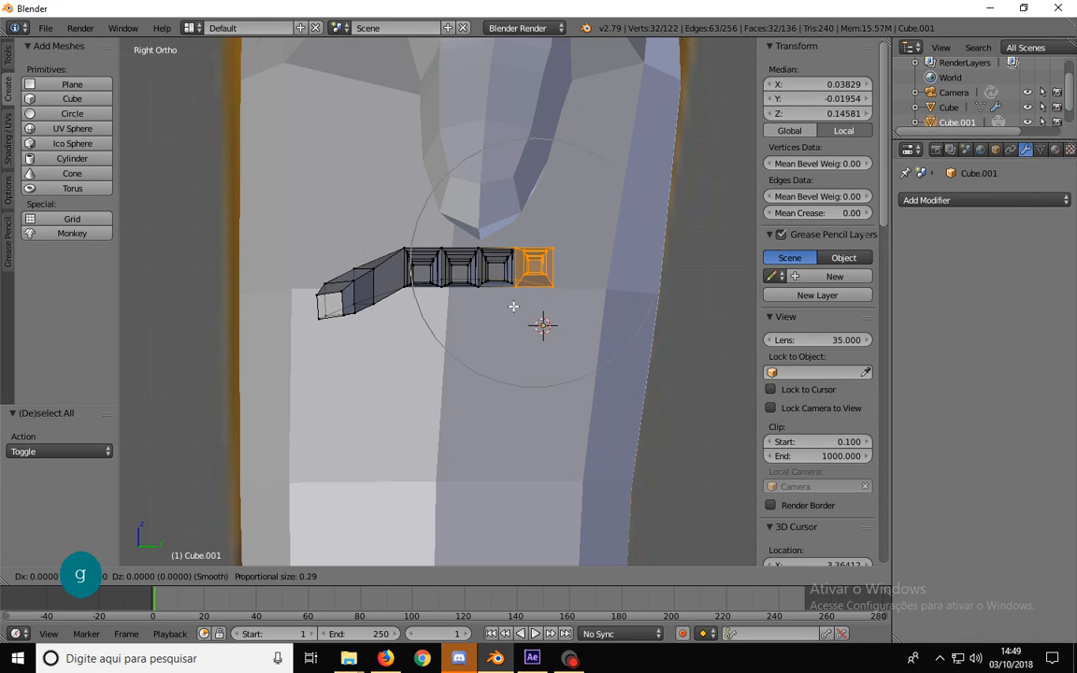
scroll(513, 306, up, 8)
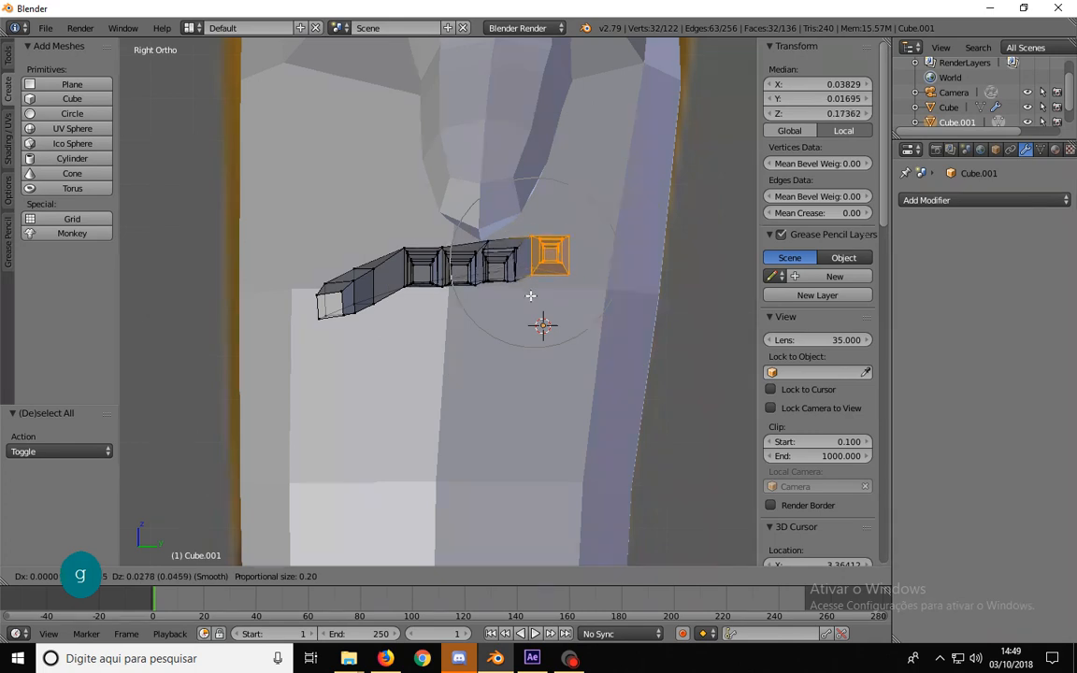
scroll(536, 304, down, 6)
scroll(537, 305, down, 3)
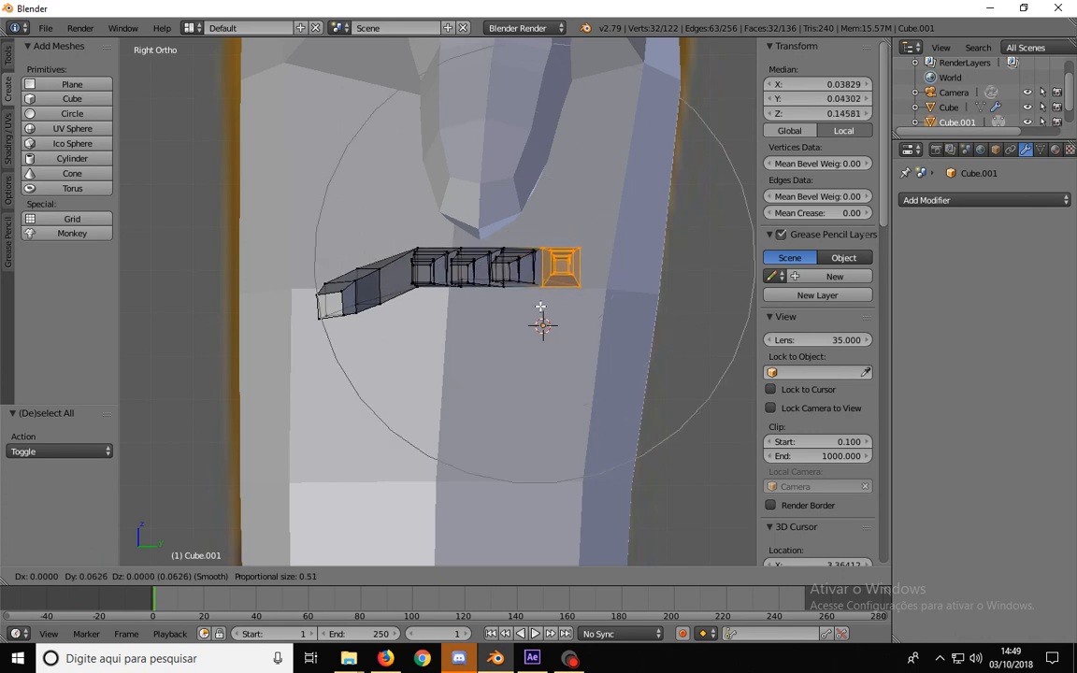
right_click(540, 305)
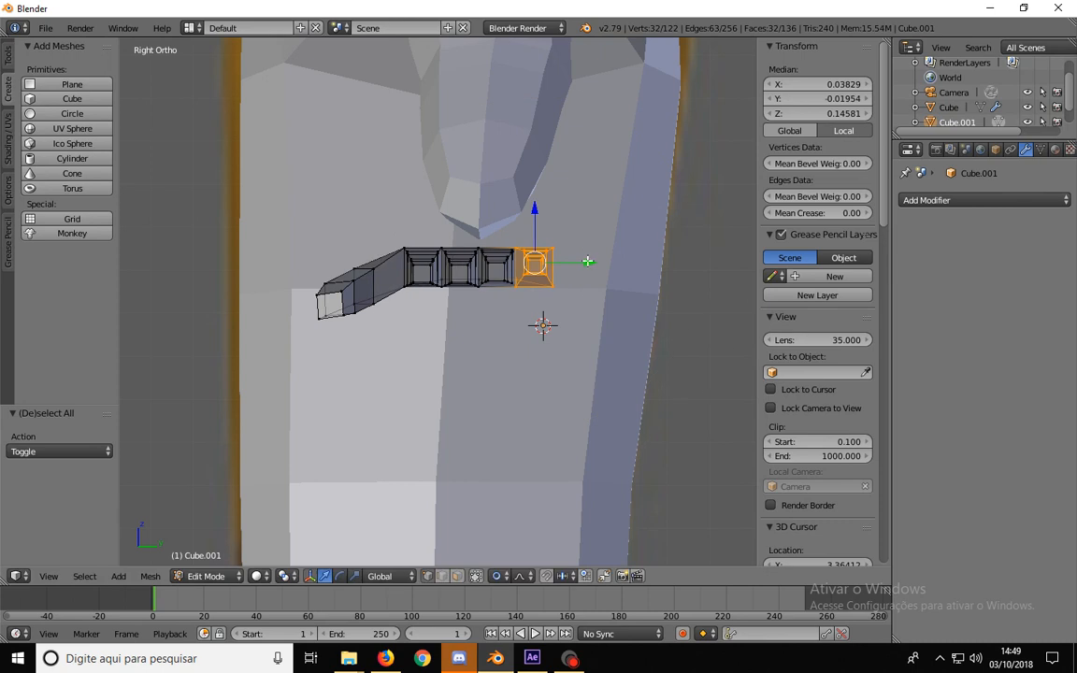
- Rotate the little finger strip 11.8° with a proportional size of about 0.32, lower it about 0.019 along Z and clear the selection
key(r)
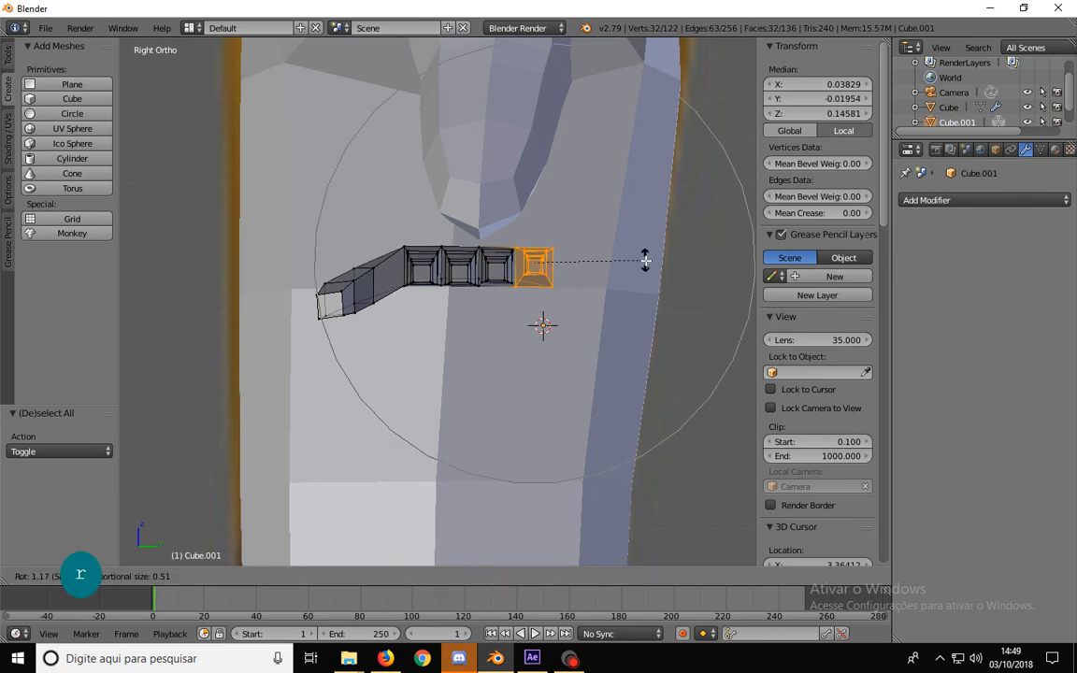
scroll(645, 264, up, 5)
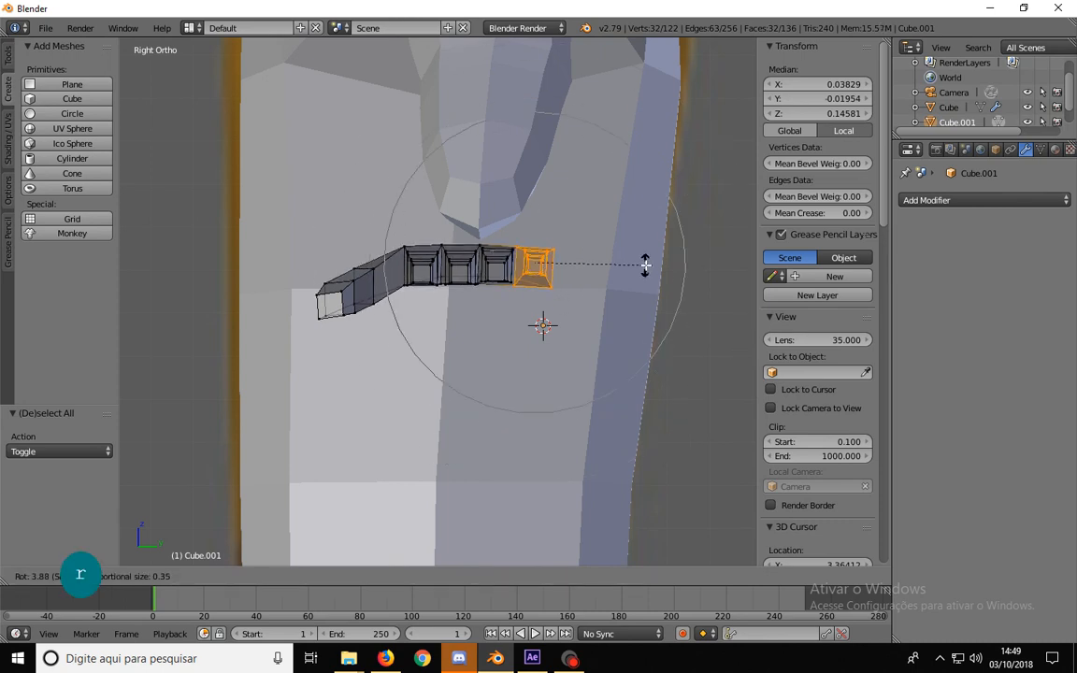
click(647, 281)
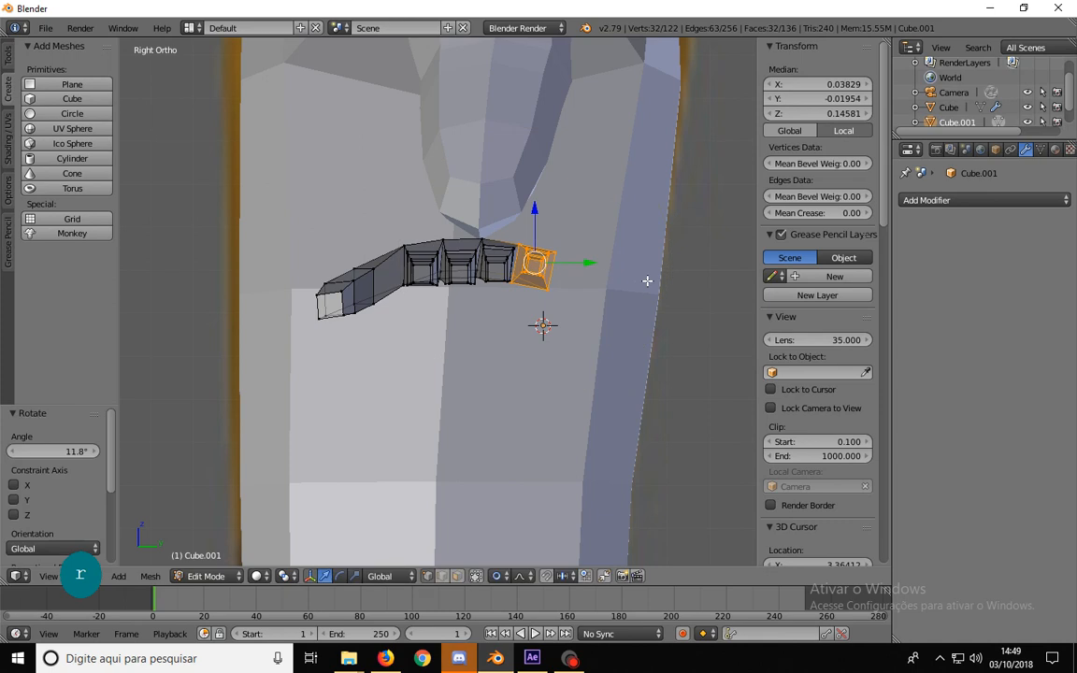
key(g)
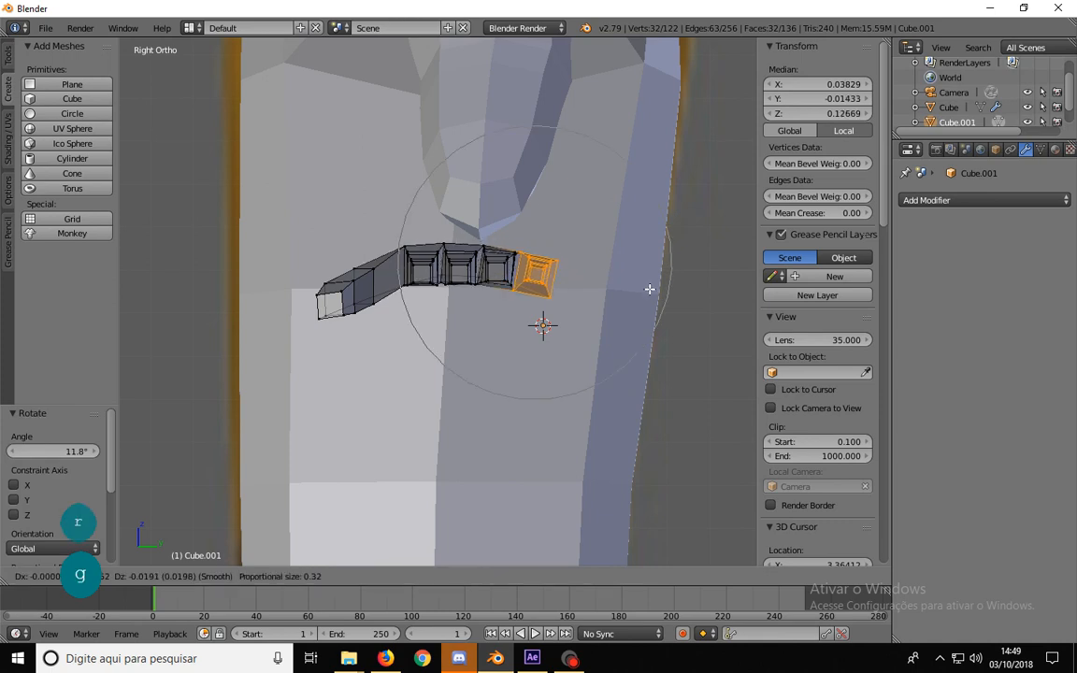
click(649, 288)
key(a)
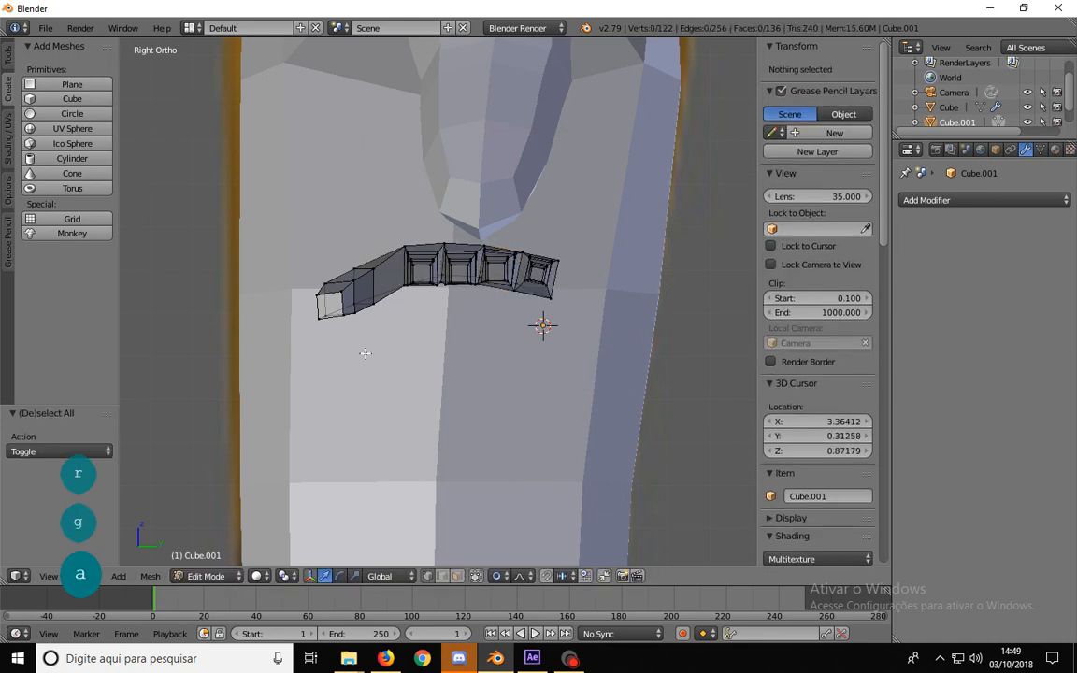
- Box-select the thumb and index finger with their palm strip, rotate them -3.14°, lower them about 0.0035 along Z and clear the selection
key(b)
drag(300, 358, 383, 274)
drag(441, 226, 441, 227)
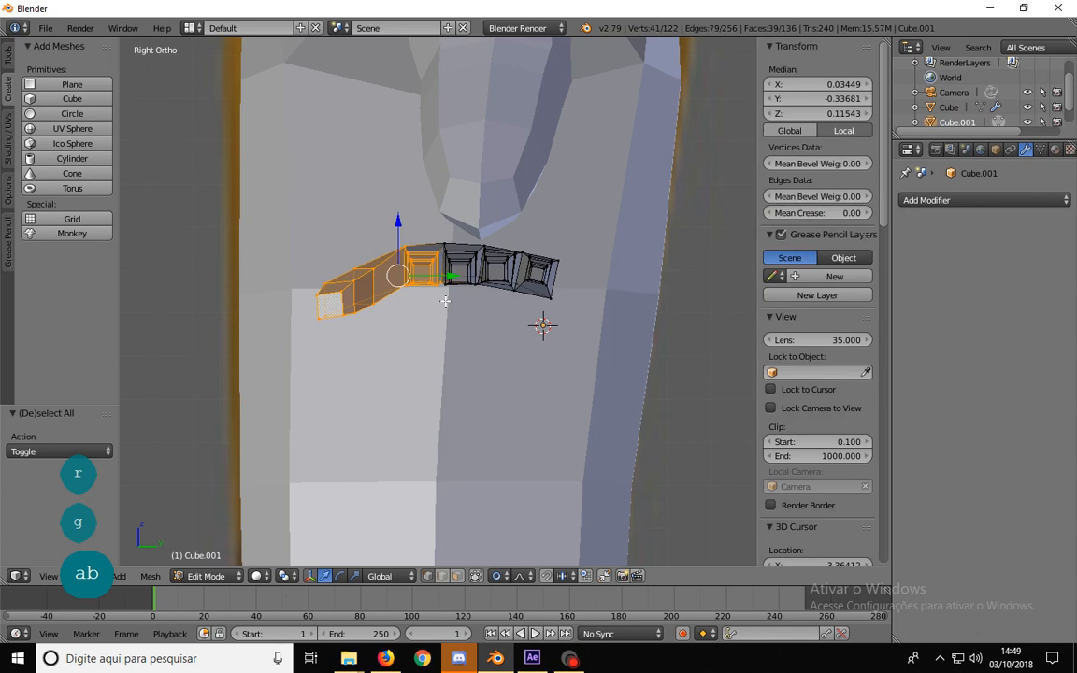
key(r)
click(487, 374)
key(g)
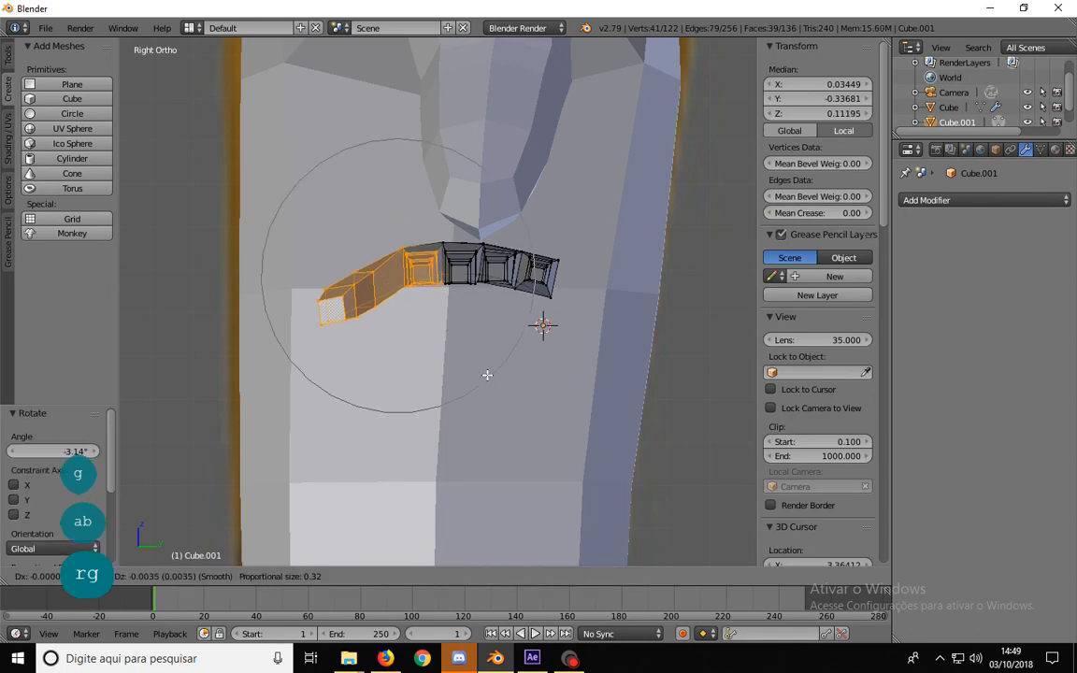
click(487, 376)
key(a)
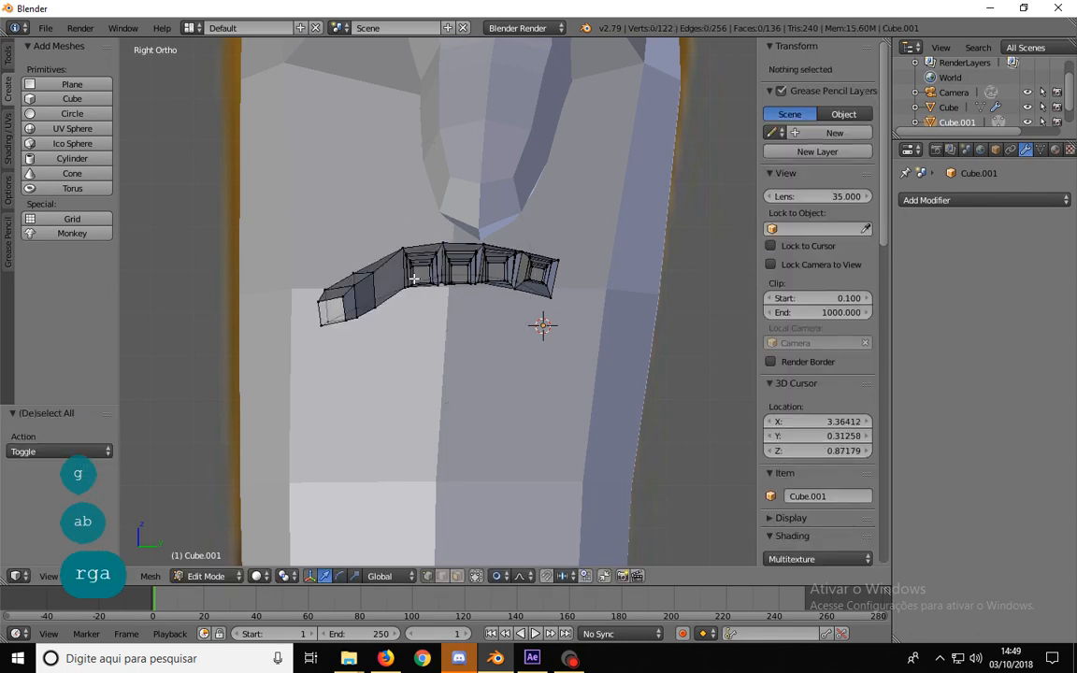
- In the front view, box-select the outer segments of the four fingers
middle_drag(386, 281, 586, 317)
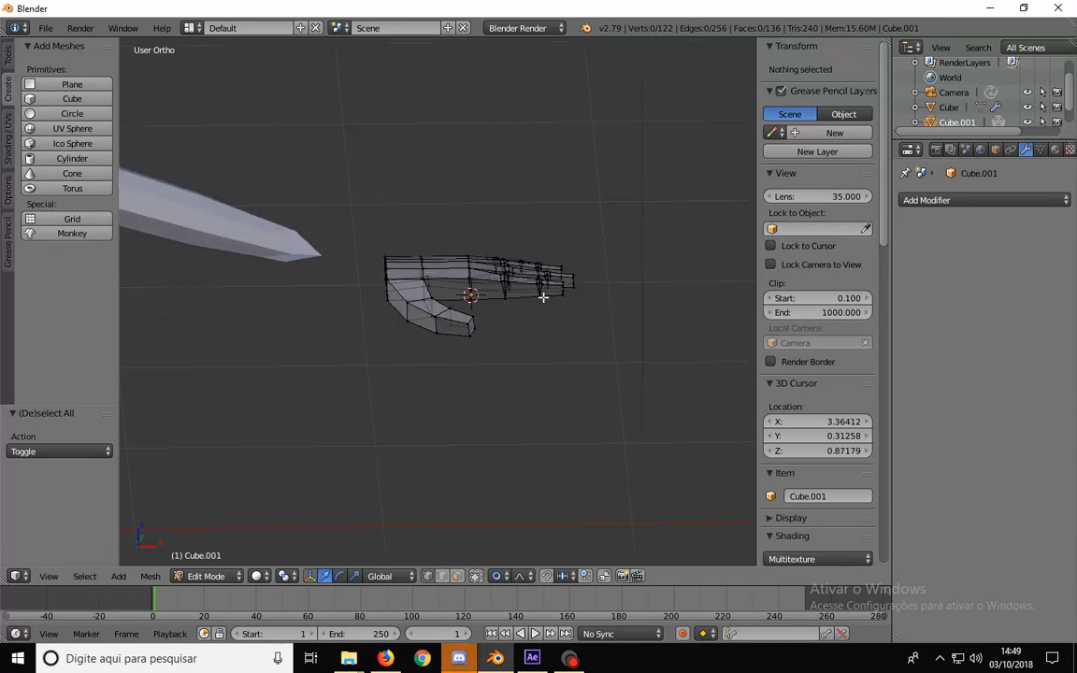
key(KP_1)
scroll(586, 301, up, 3)
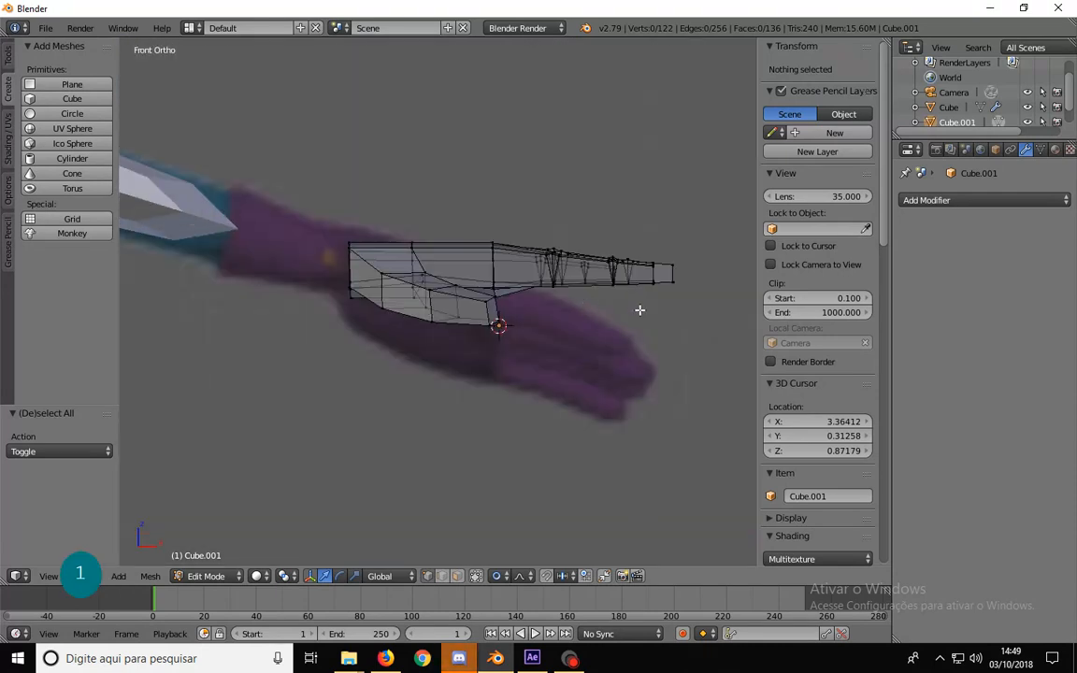
key(b)
drag(588, 240, 684, 306)
key(r)
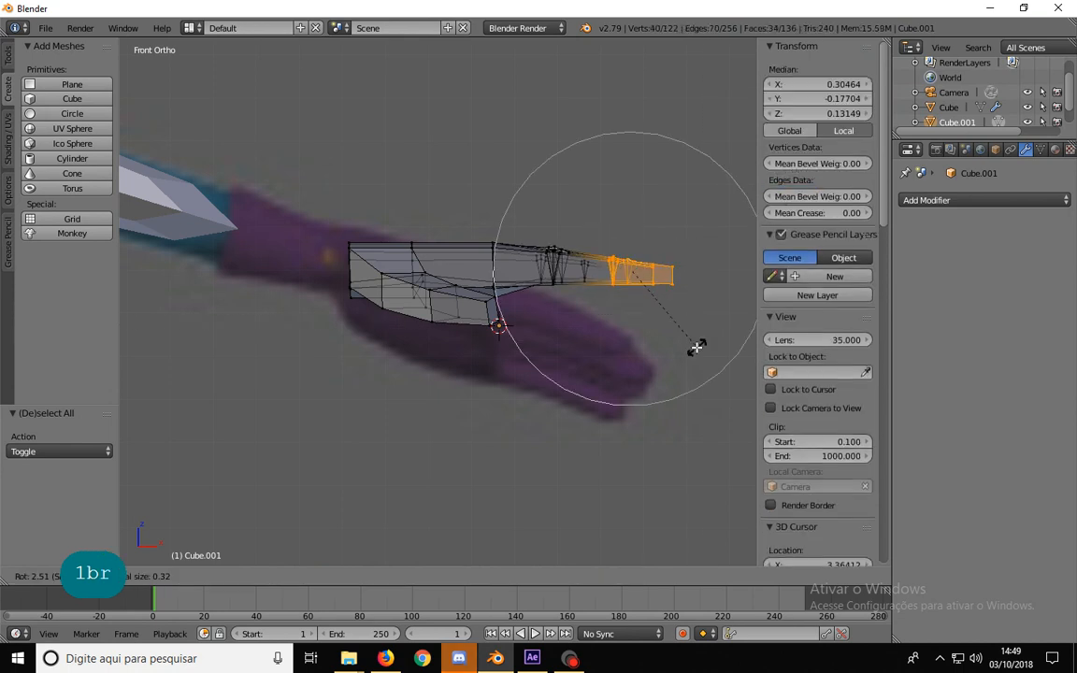
scroll(692, 352, up, 4)
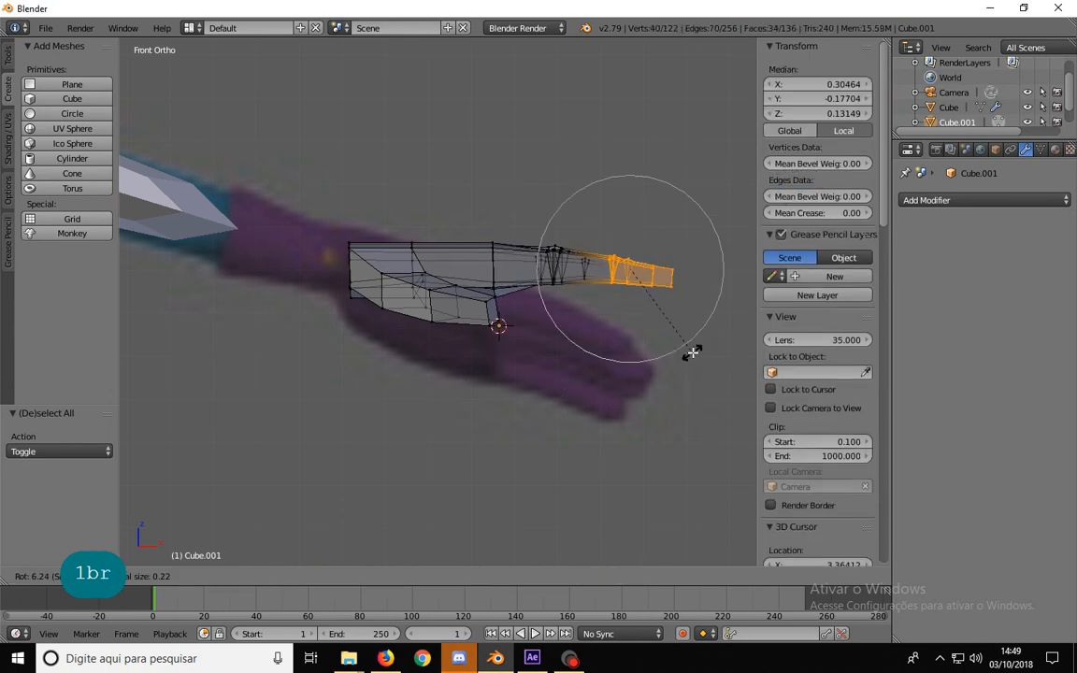
key(g)
right_click(690, 356)
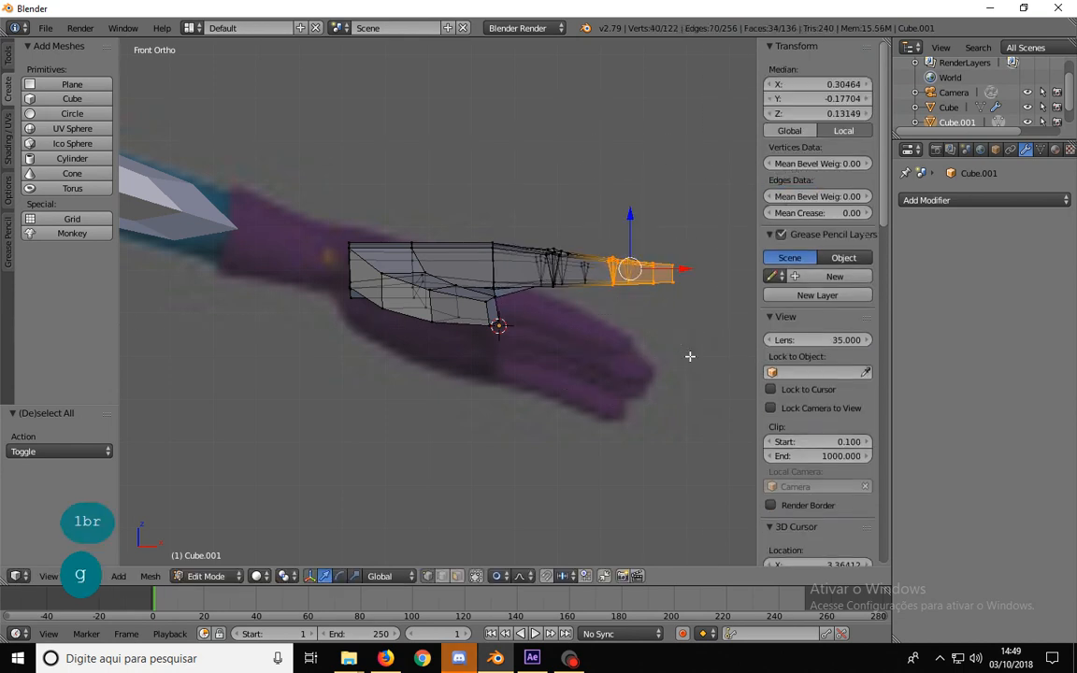
- Rotate the selected finger ends 13° downward, move them slightly down and clear the selection
key(r)
click(670, 373)
key(g)
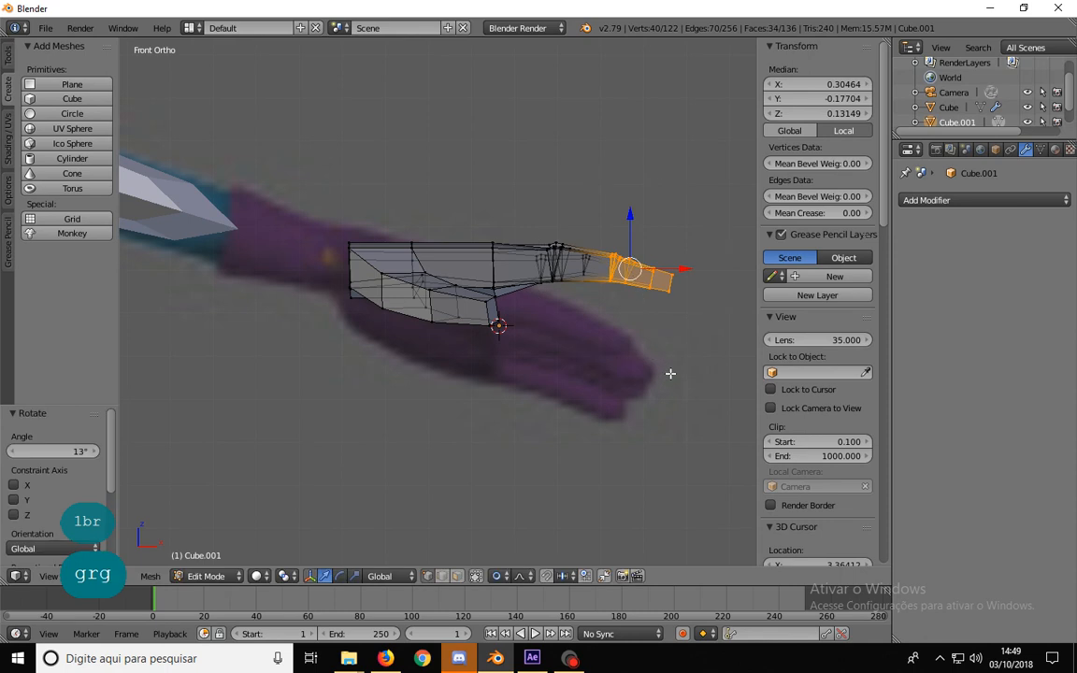
click(668, 379)
key(a)
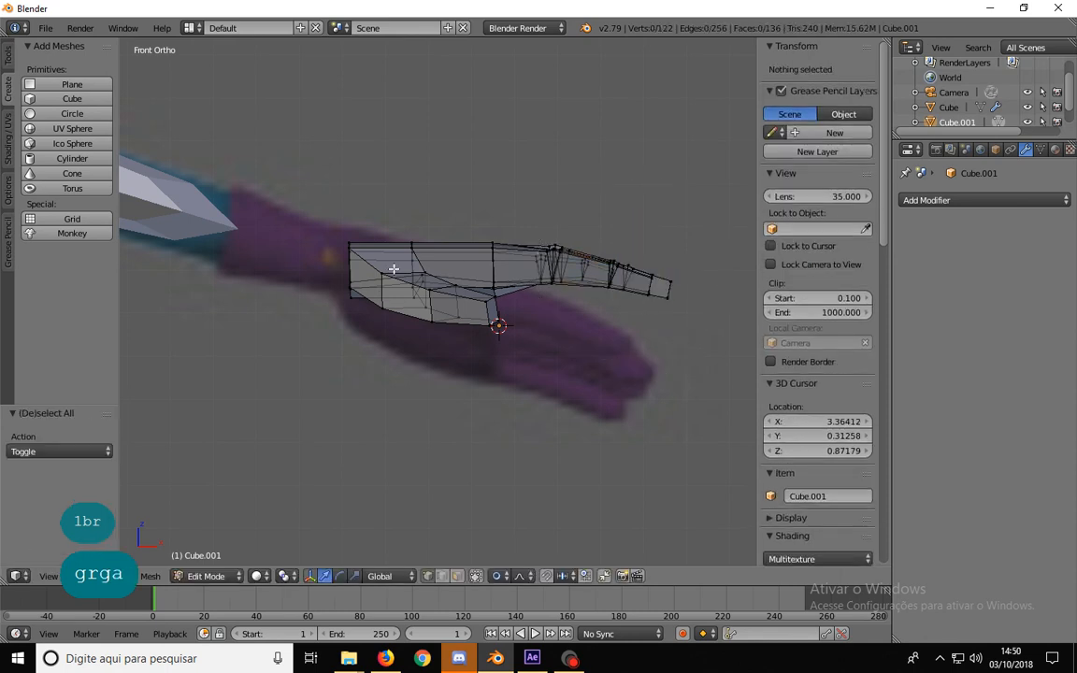
- In vertex select mode, box-select the wrist corner vertices on the little-finger side, move them slightly inward and clear the selection
middle_drag(394, 269, 353, 383)
key(ctrl+Tab)
click(464, 420)
key(ctrl+Tab)
click(407, 338)
key(b)
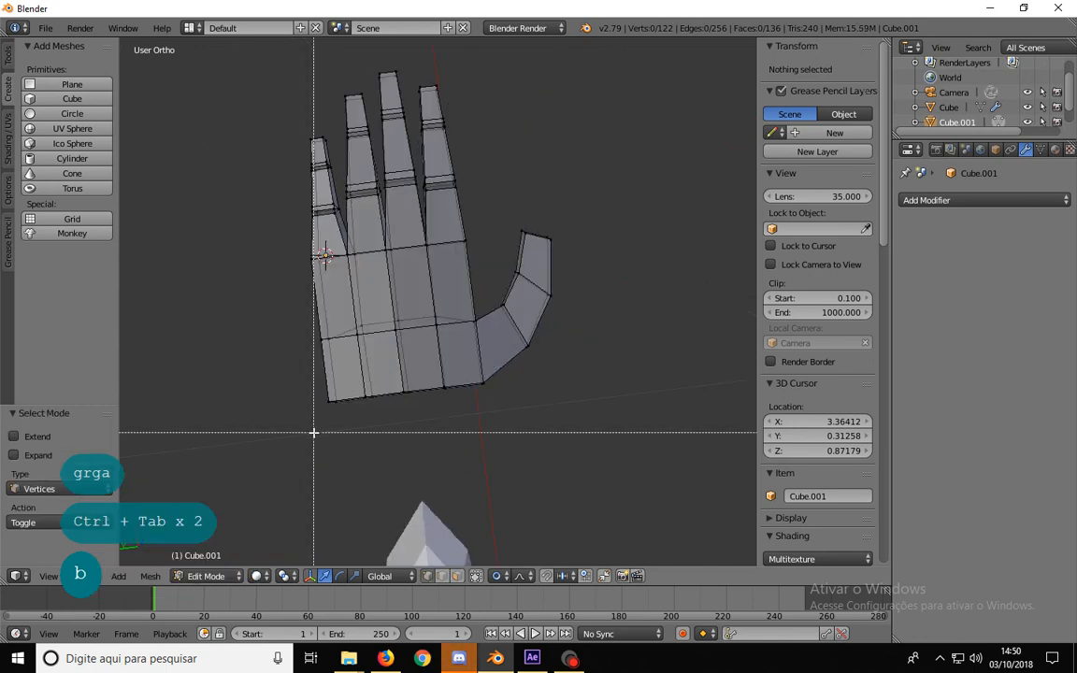
drag(313, 433, 341, 392)
key(g)
click(347, 392)
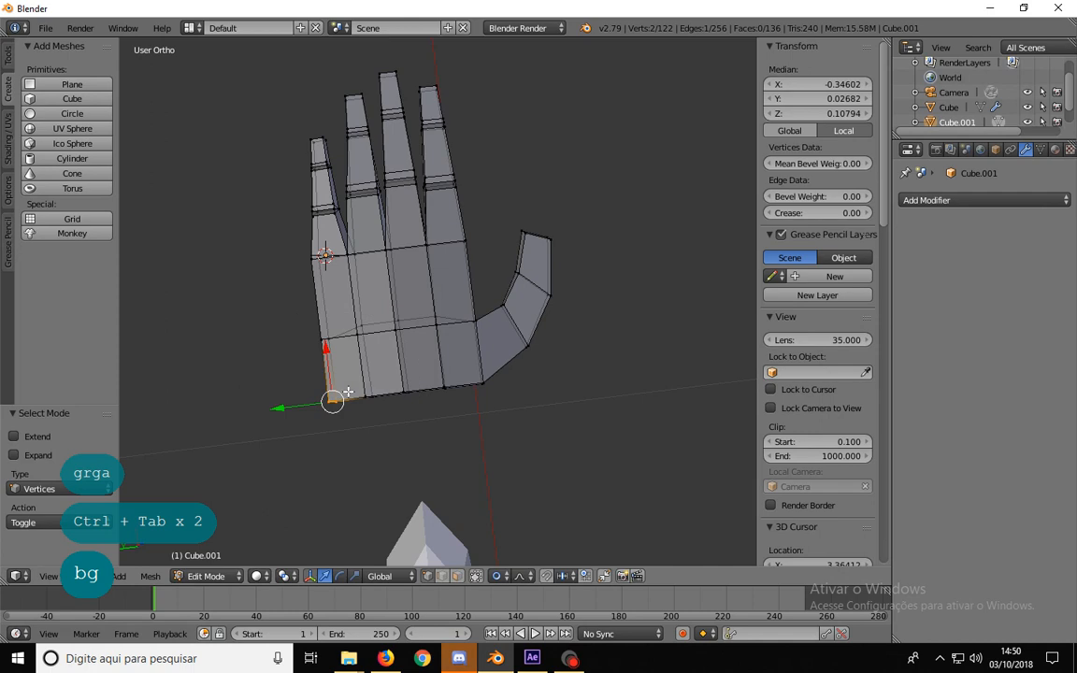
key(a)
- Move the cross loop's two outer vertices on the little-finger side about 0.016 outward along Y, clear the selection and disable proportional editing
key(b)
drag(299, 378, 323, 335)
key(g)
click(331, 310)
key(a)
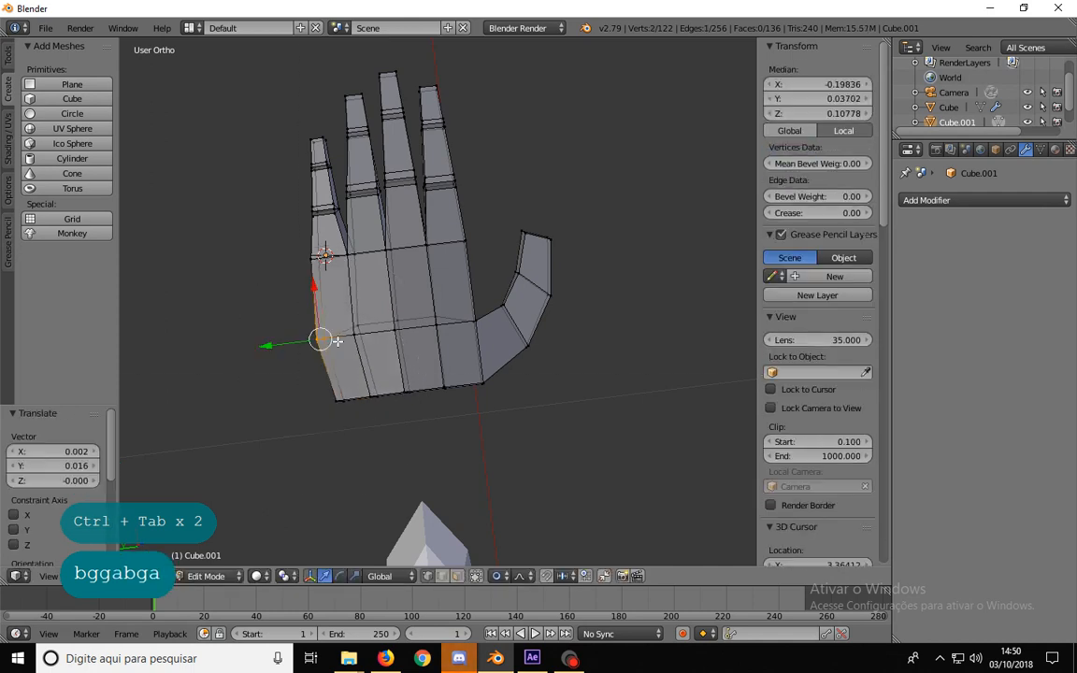
click(496, 576)
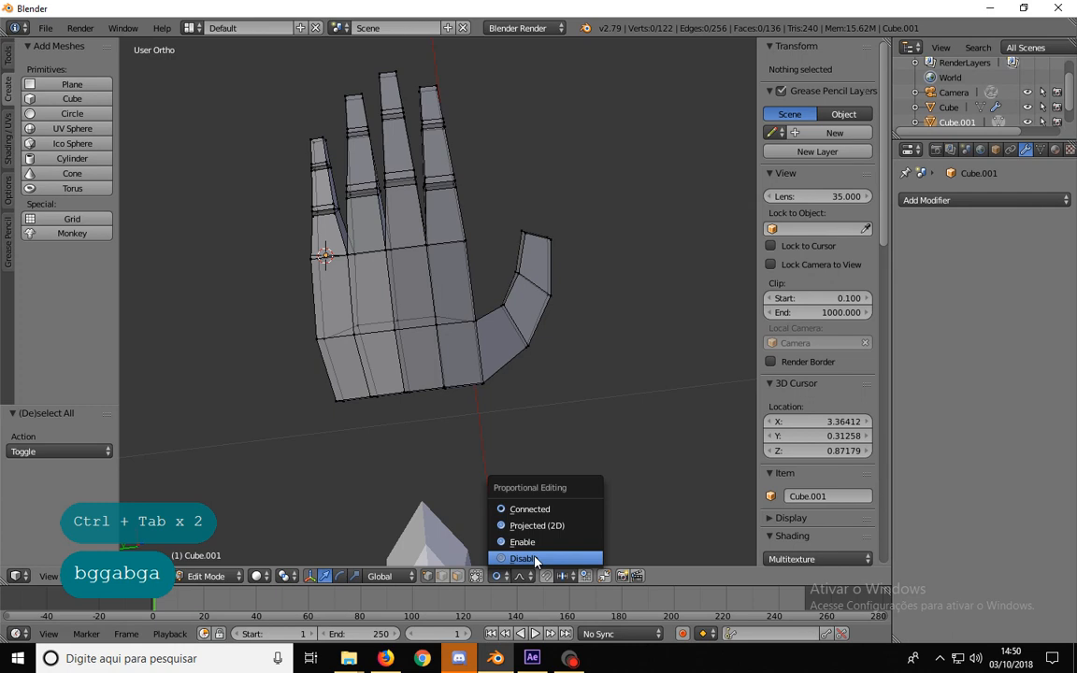
click(523, 559)
- In face select mode, select the four faces that close the palm at the wrist end
middle_drag(500, 486, 357, 525)
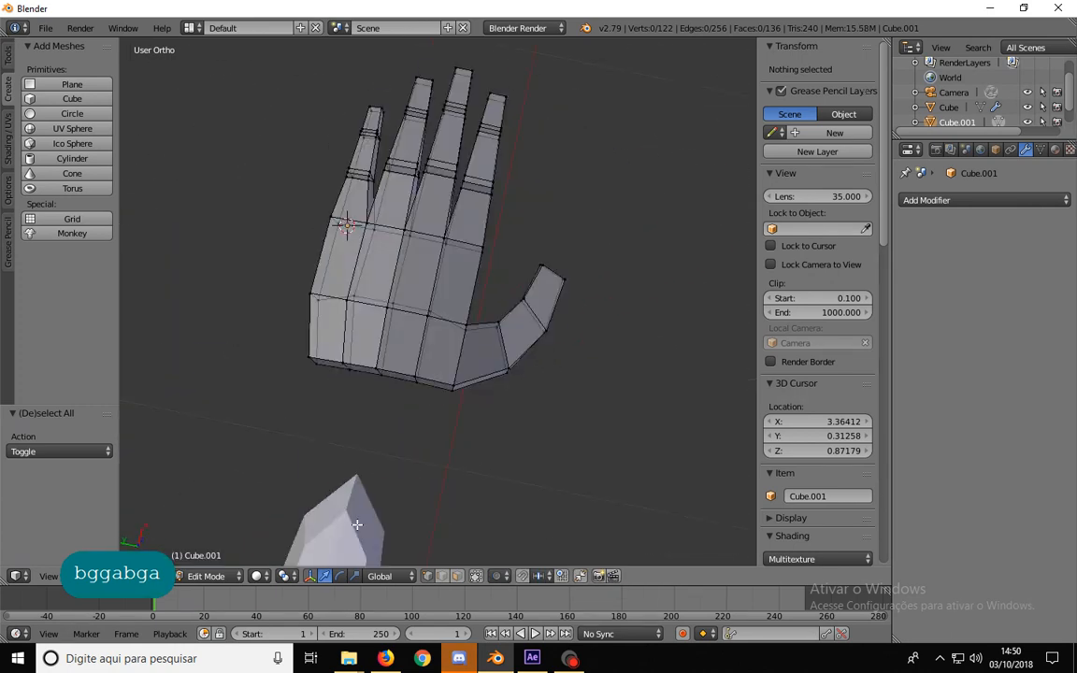
key(ctrl+Tab)
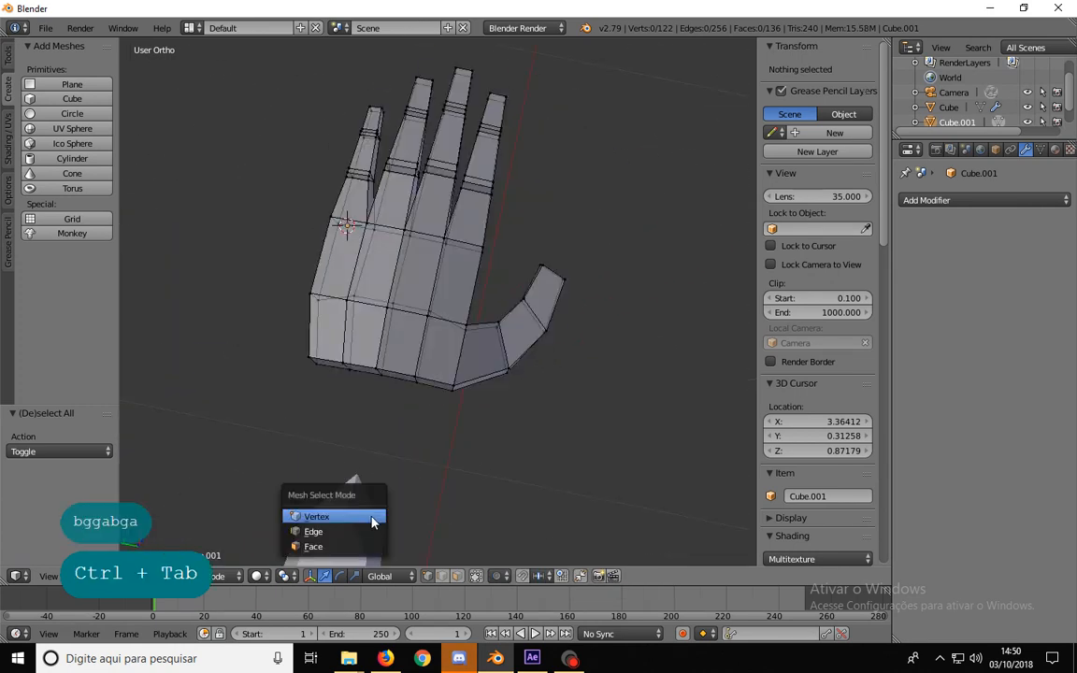
click(365, 551)
middle_drag(366, 551, 329, 358)
right_click(329, 358)
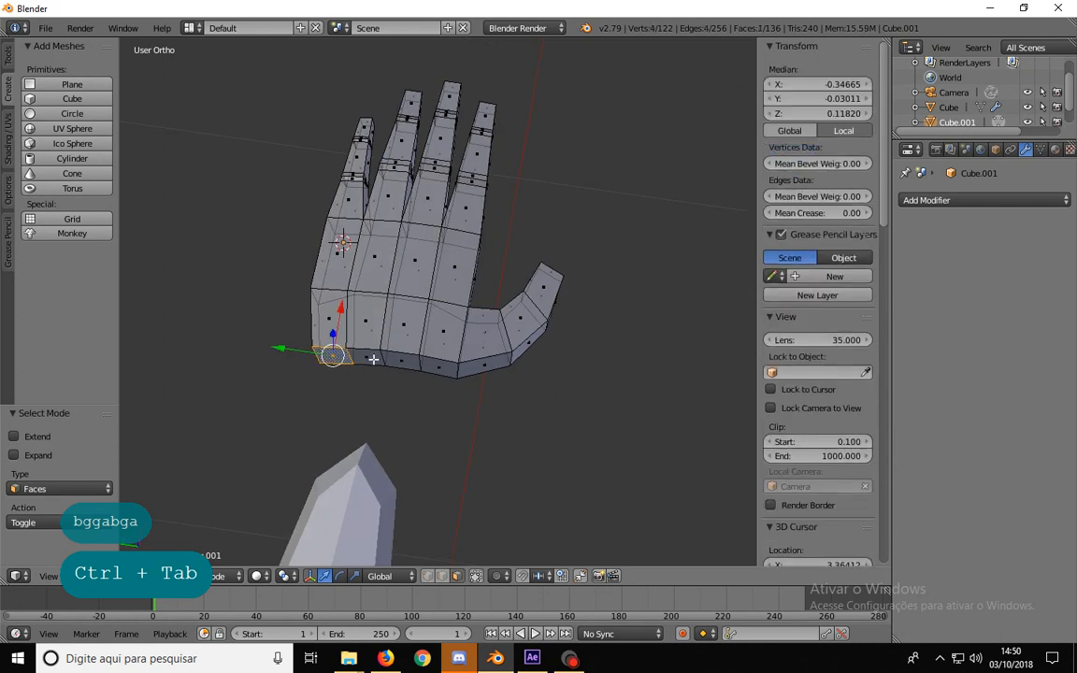
shift+right_click(365, 360)
shift+right_click(402, 362)
shift+right_click(438, 366)
middle_drag(469, 358, 471, 412)
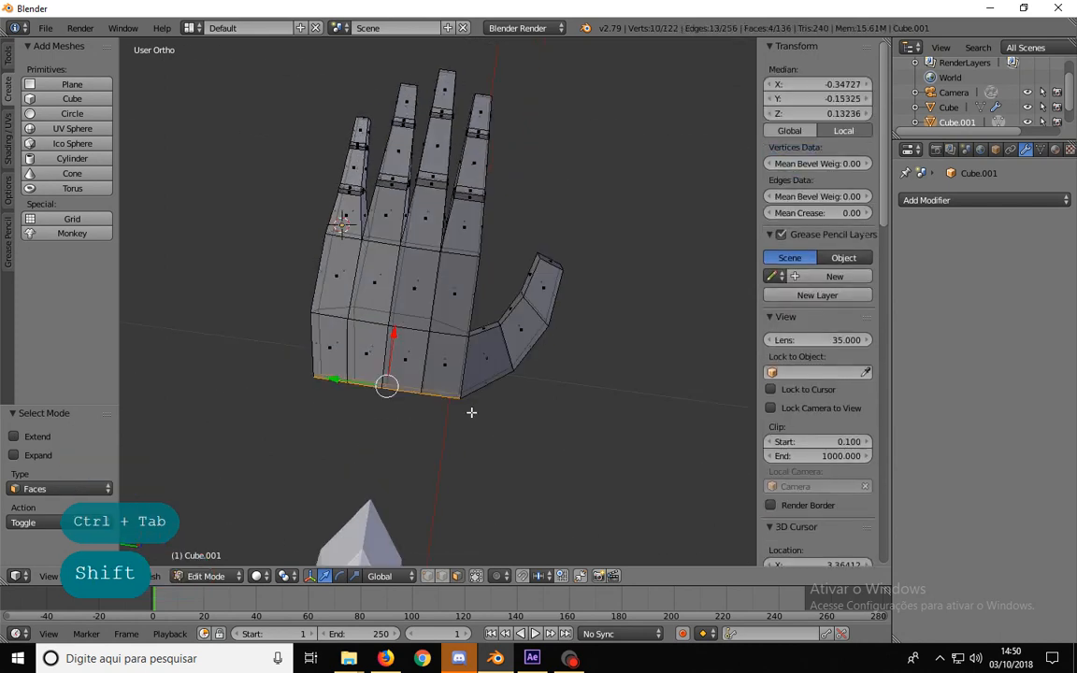
- Extrude the selected wrist faces about 0.055 outward, scale the new end to about 0.93 and clear the selection
key(e)
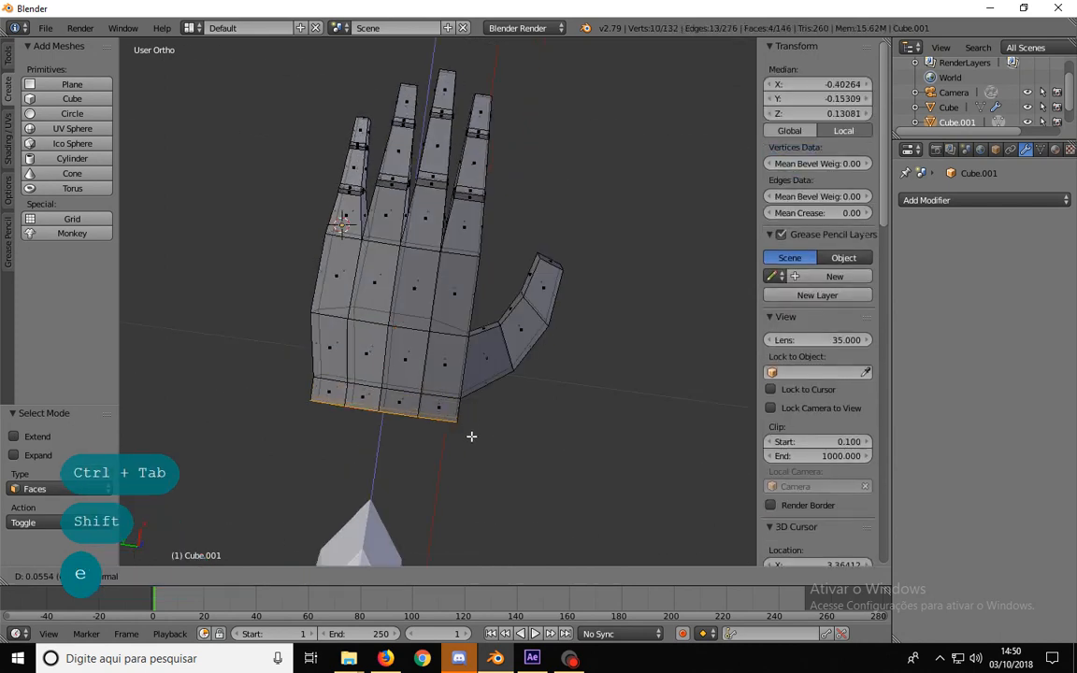
click(471, 433)
key(s)
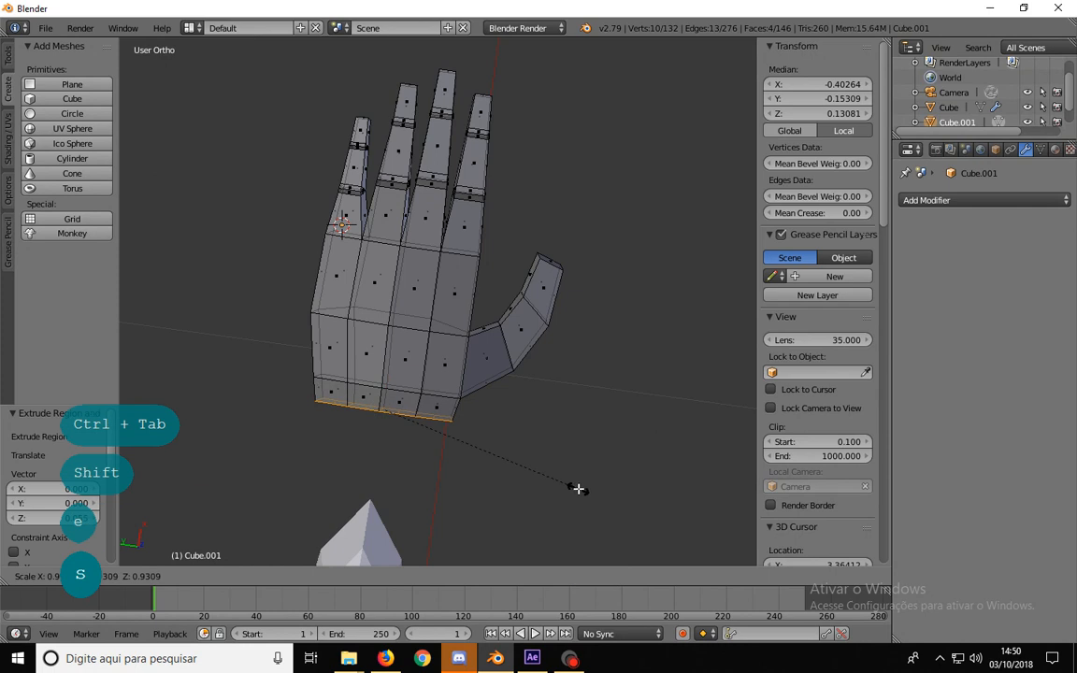
click(577, 488)
middle_drag(414, 451, 376, 375)
key(a)
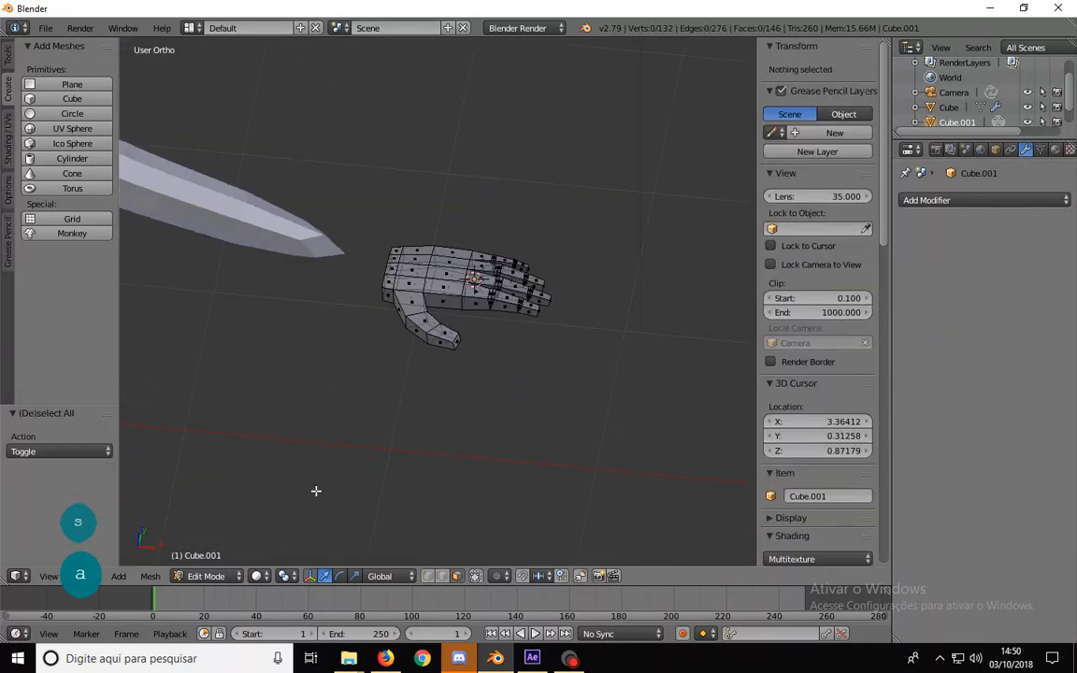
- Leave mesh editing of the hand and return to Object Mode
middle_drag(315, 490, 594, 335)
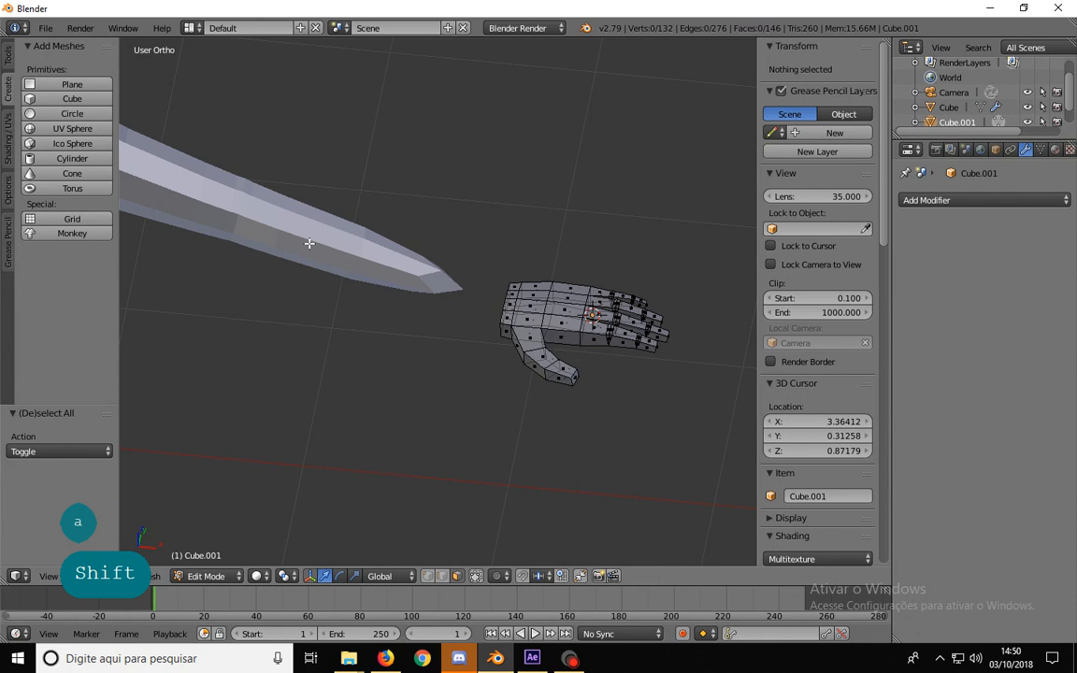
key(Tab)
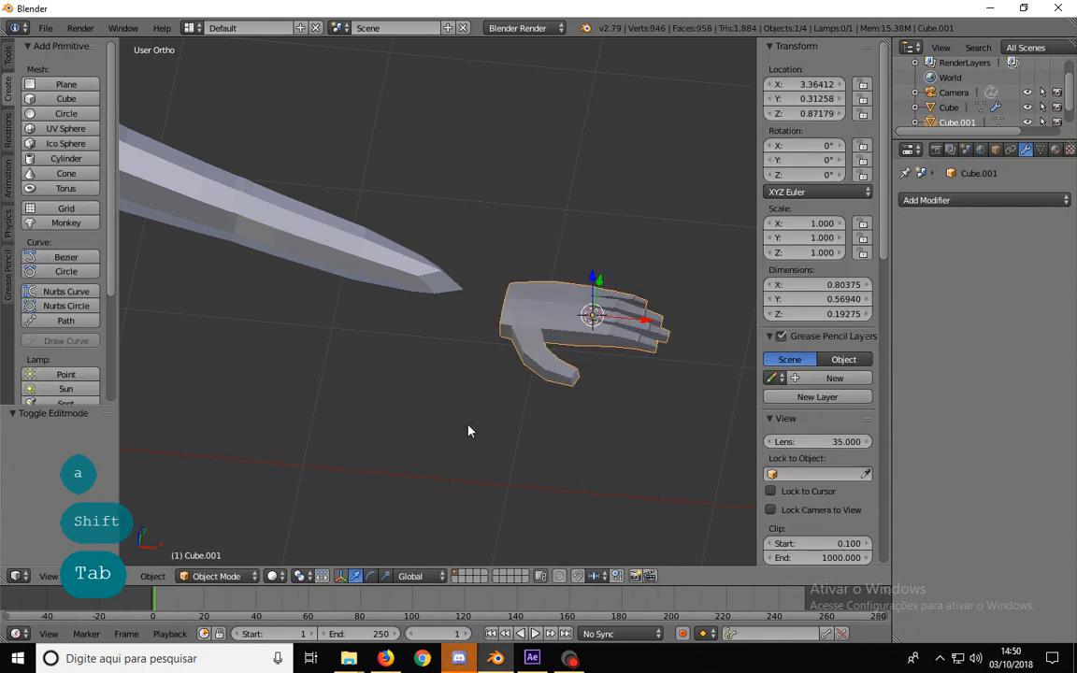
middle_drag(468, 430, 459, 435)
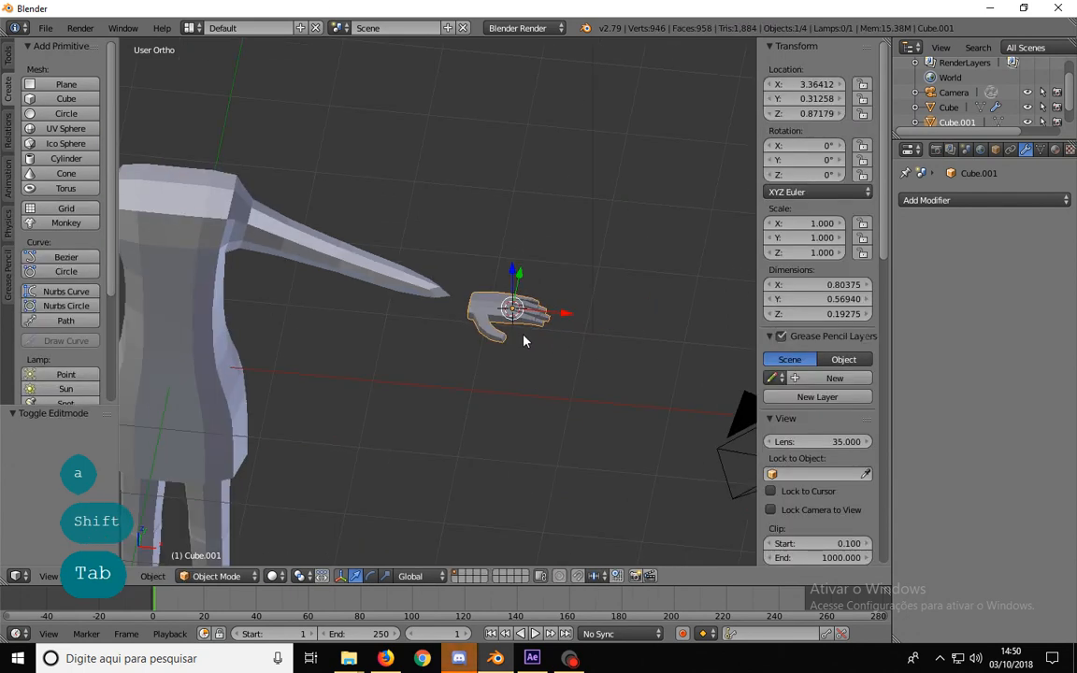
- Try joining the hand with the body as the active object, check the mirrored hand and undo the join
key(a)
right_click(492, 306)
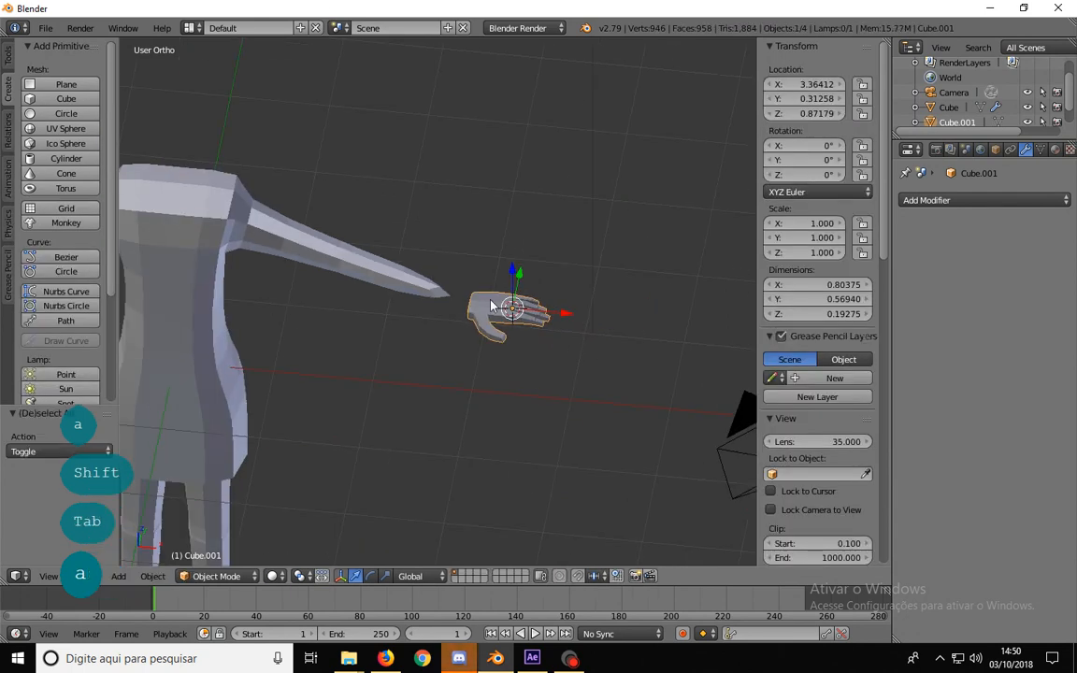
shift+right_click(384, 283)
key(ctrl+j)
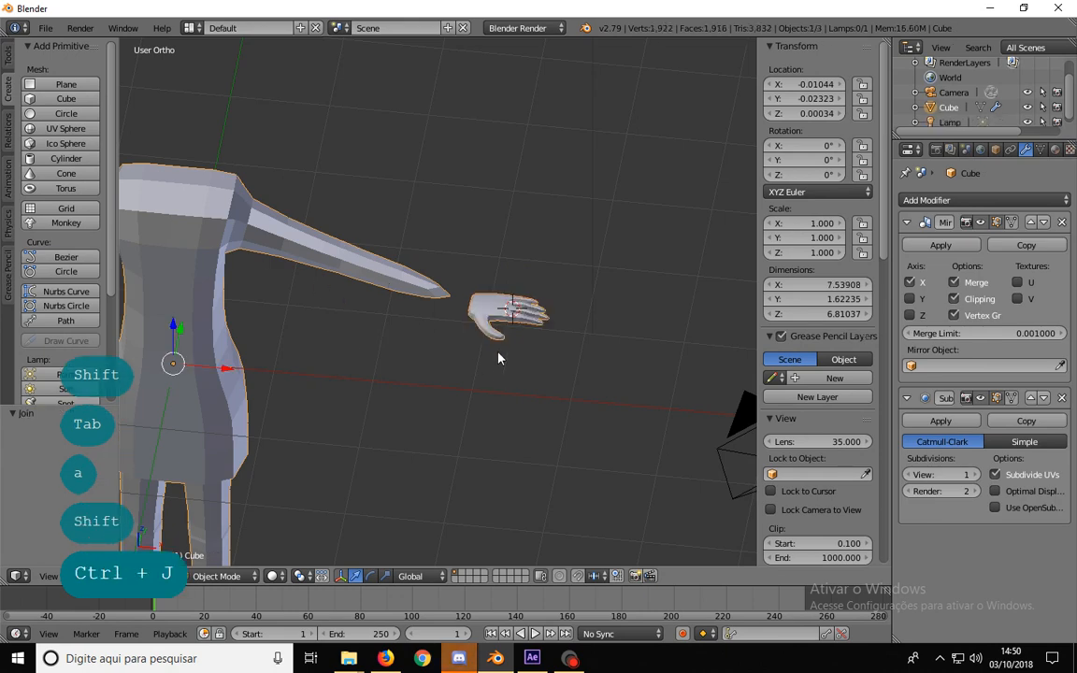
middle_drag(499, 358, 428, 350)
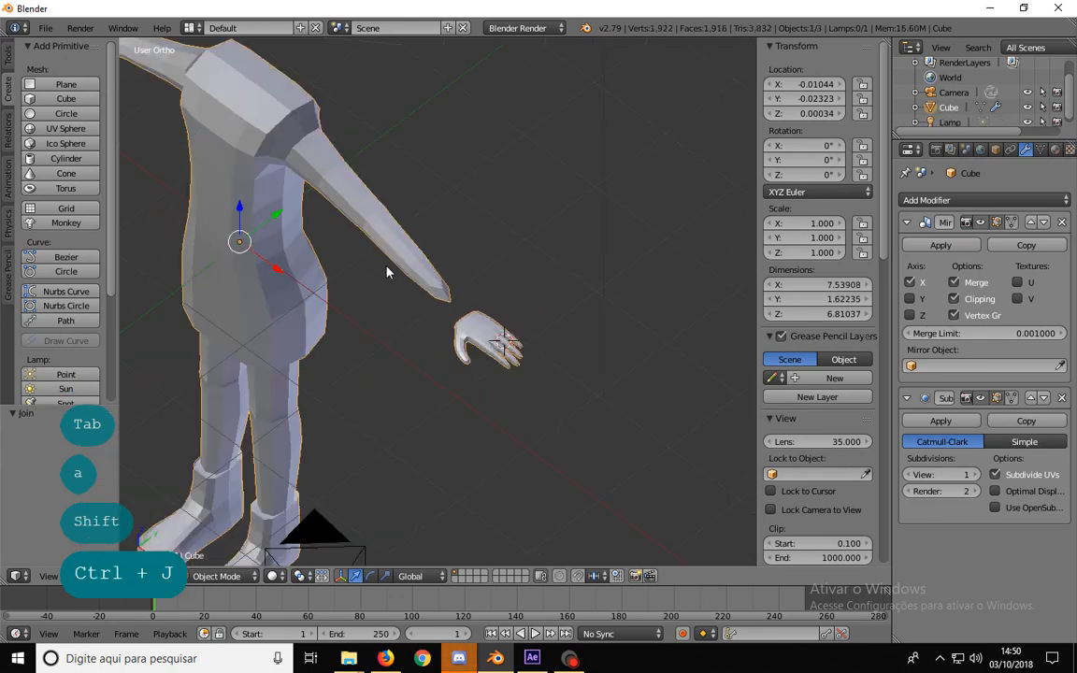
scroll(498, 363, down, 4)
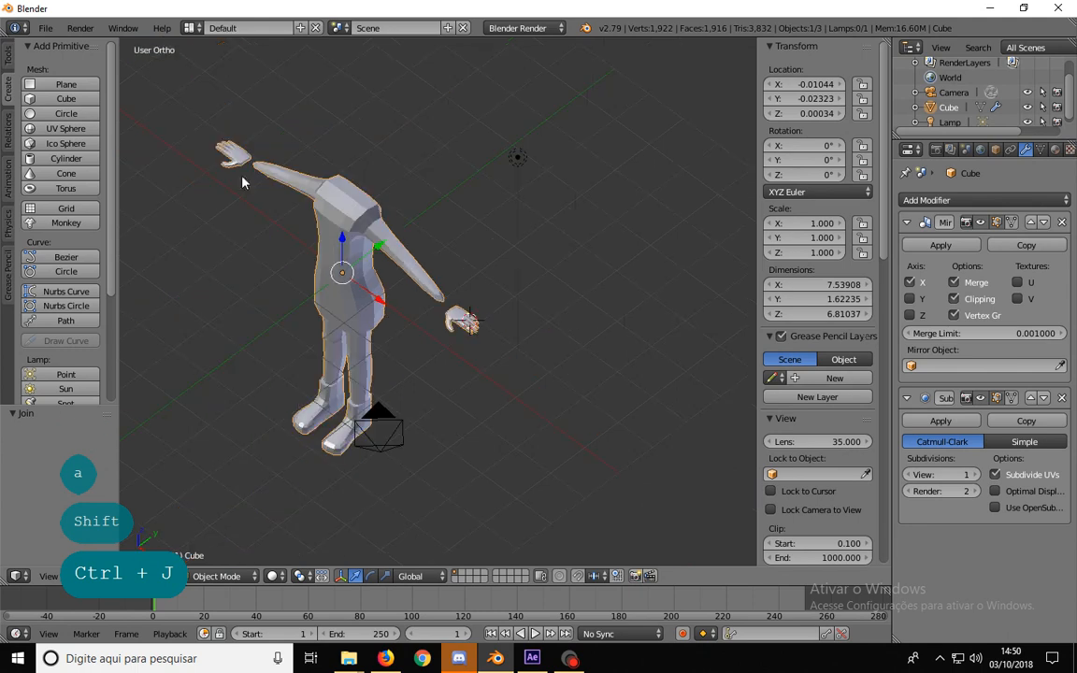
key(ctrl+z)
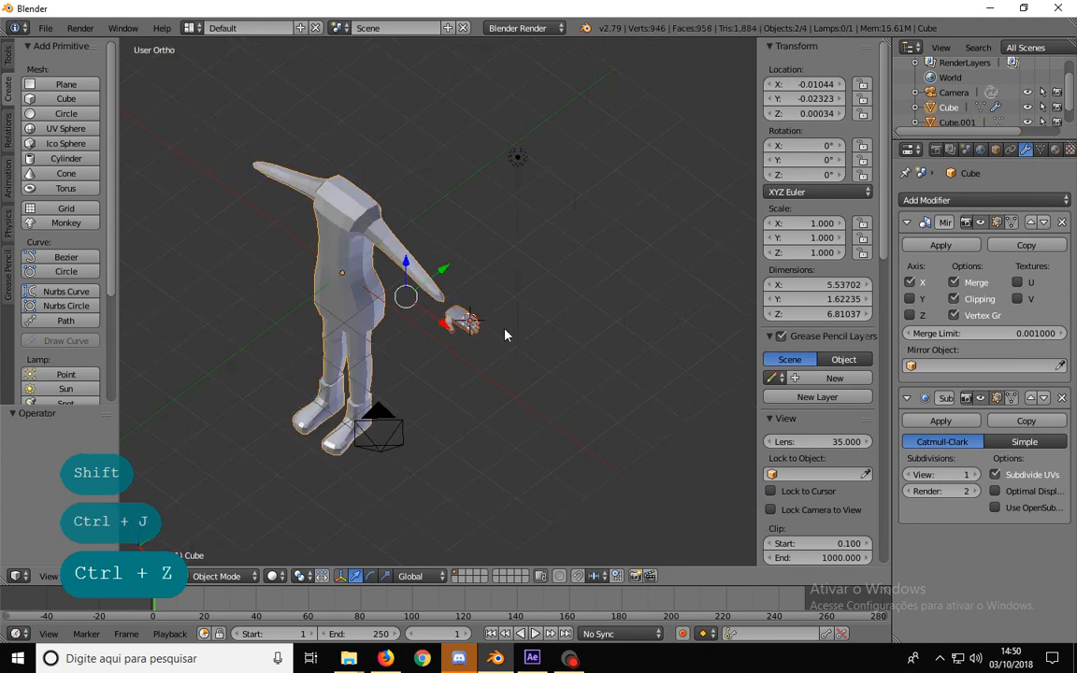
- Try joining the objects with the hand as the active object, and undo the join
shift+right_click(469, 327)
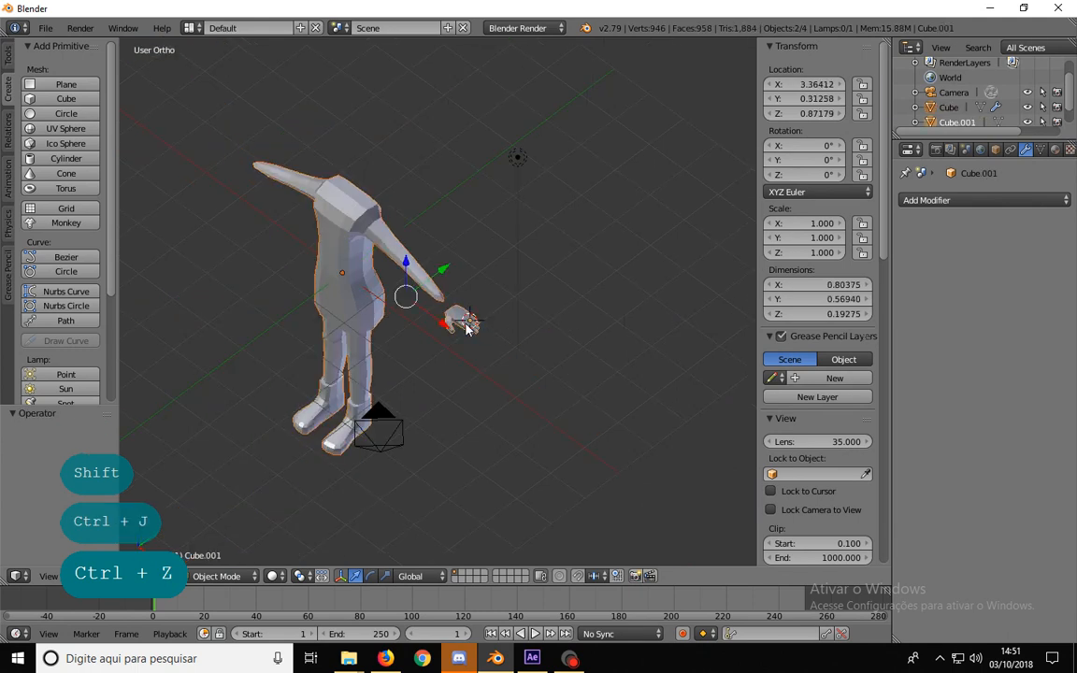
key(ctrl+j)
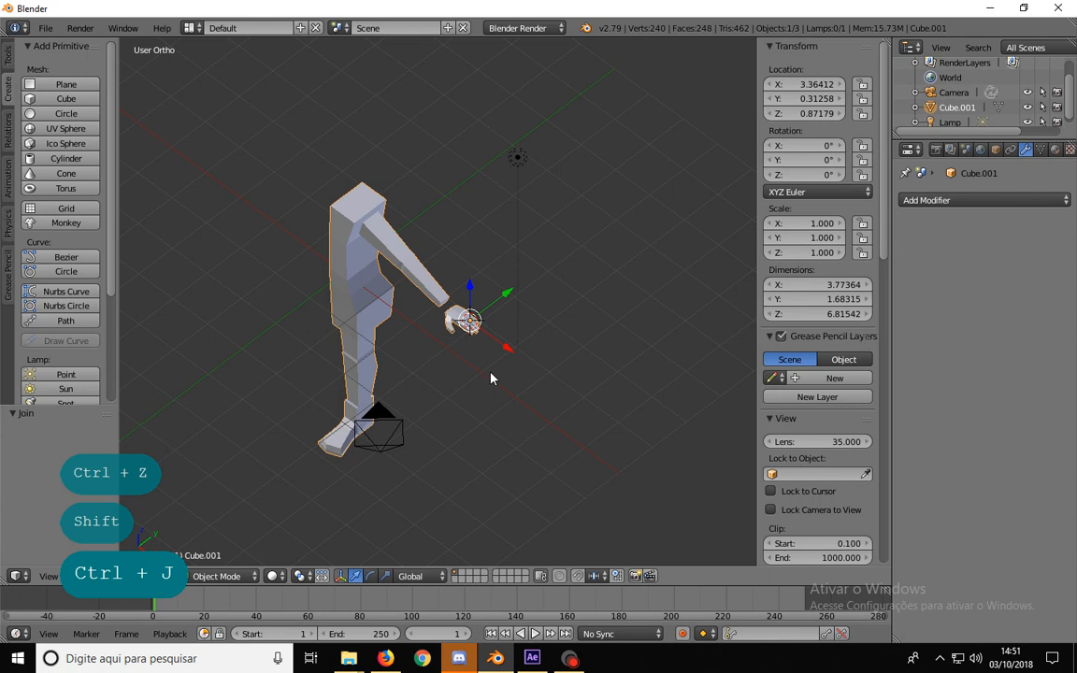
key(ctrl+z)
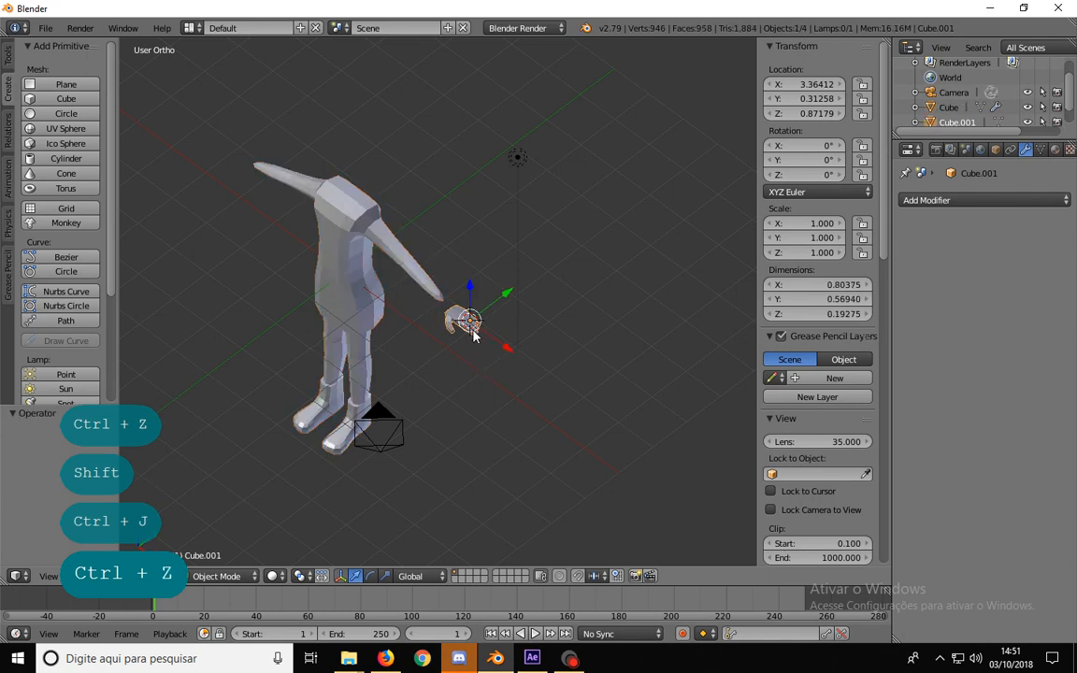
- Join the hand into the body object, keeping the body active, and enter Edit Mode on the combined mesh
shift+right_click(420, 278)
key(ctrl+j)
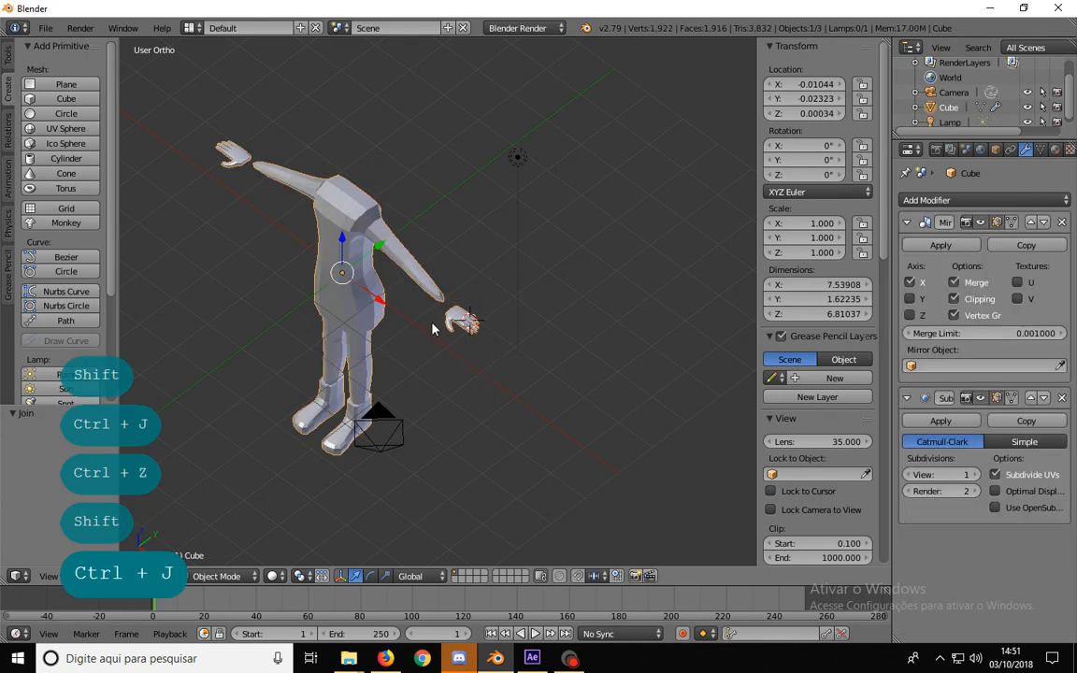
scroll(439, 313, up, 8)
key(Tab)
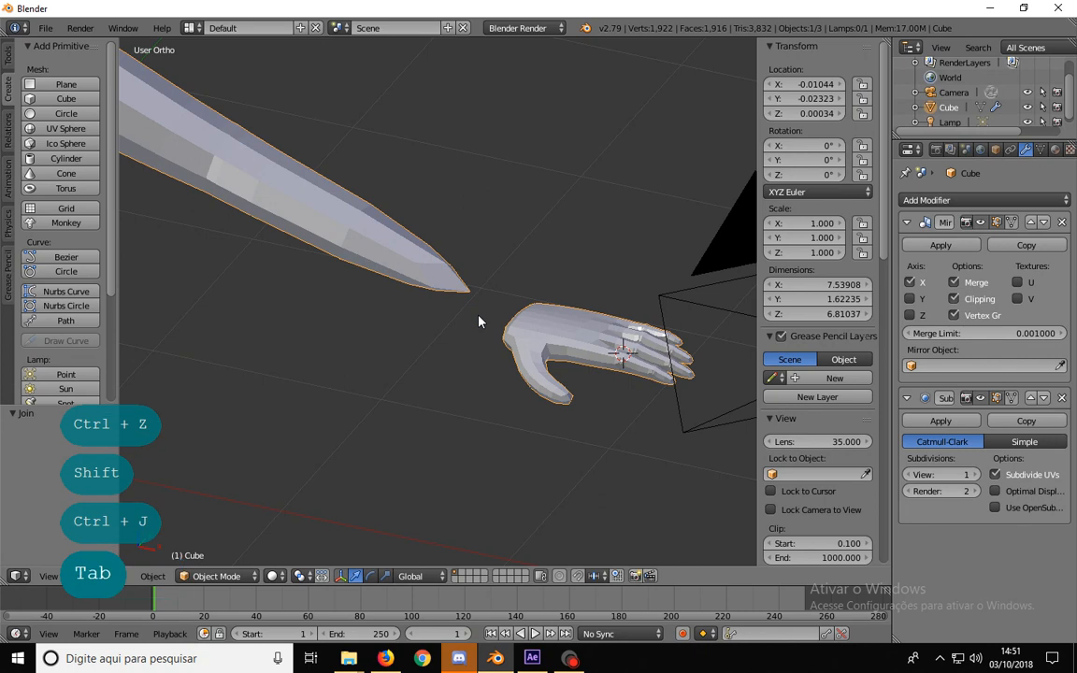
middle_drag(468, 315, 541, 316)
right_click(479, 298)
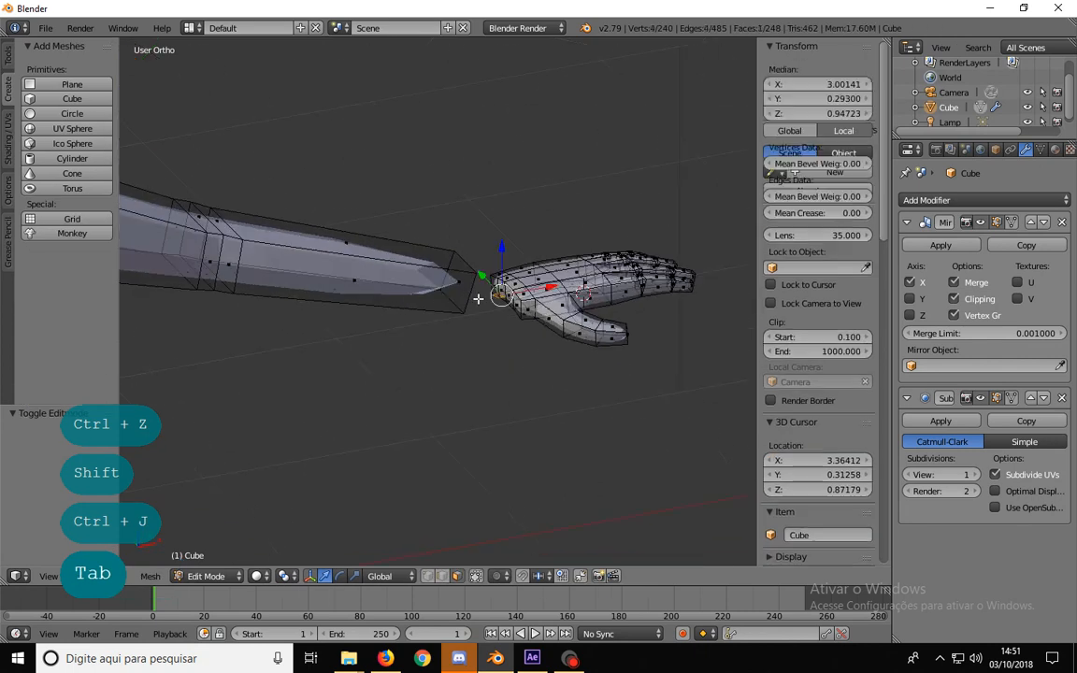
right_click(457, 278)
right_click(532, 299)
right_click(458, 282)
right_click(518, 276)
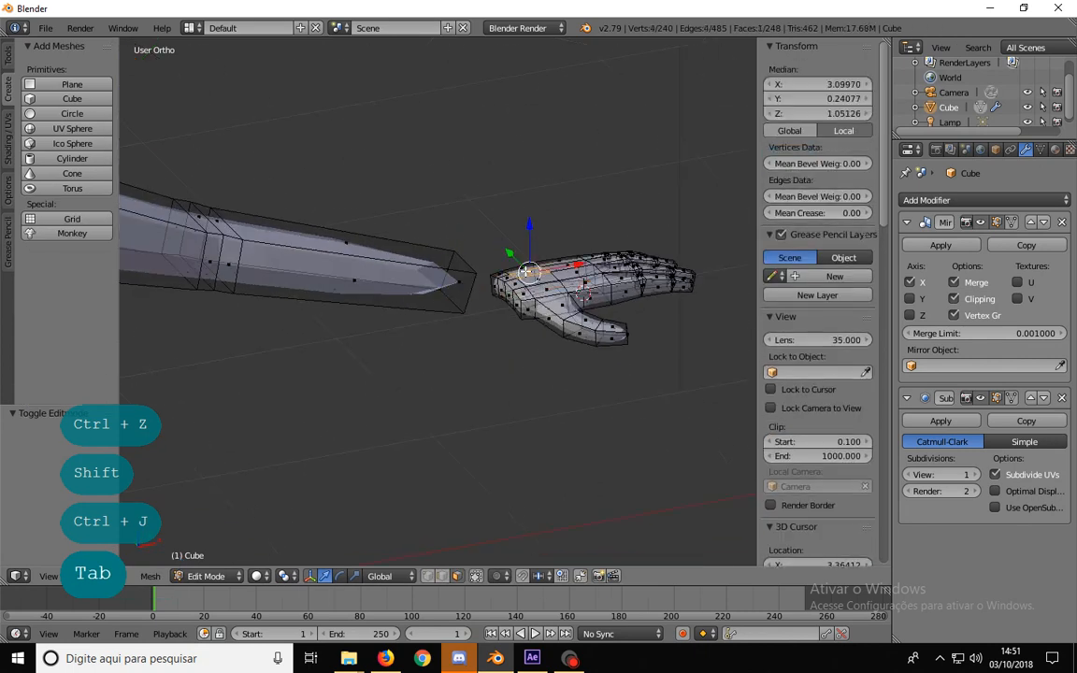
right_click(441, 276)
right_click(576, 312)
right_click(435, 278)
right_click(559, 325)
right_click(449, 291)
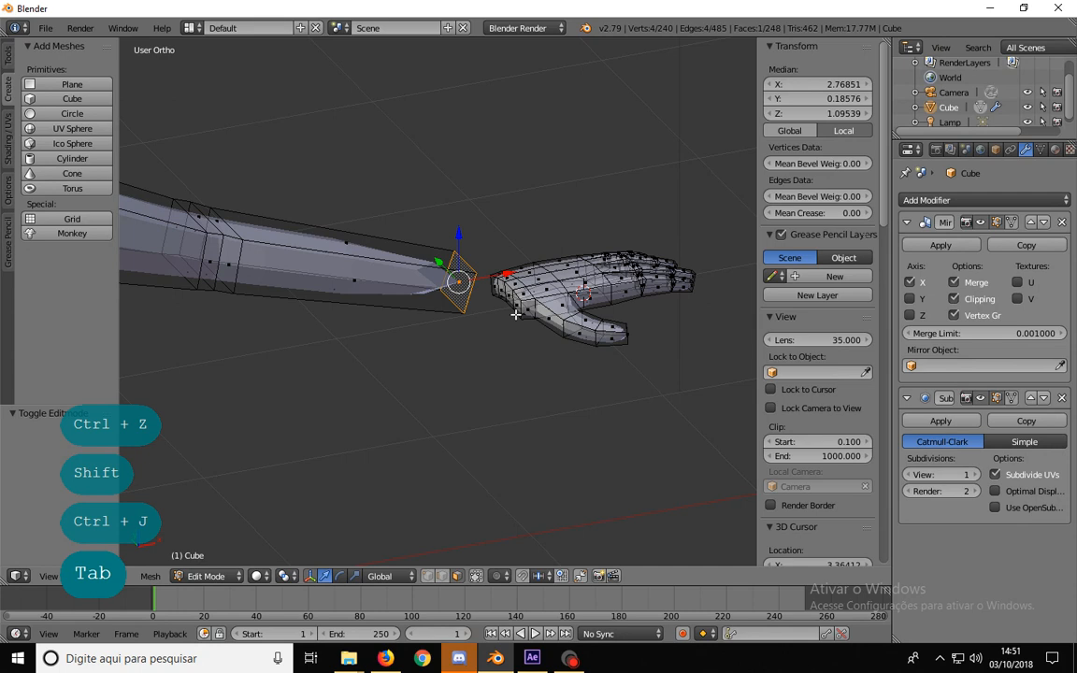
right_click(551, 320)
right_click(438, 281)
right_click(565, 302)
right_click(443, 297)
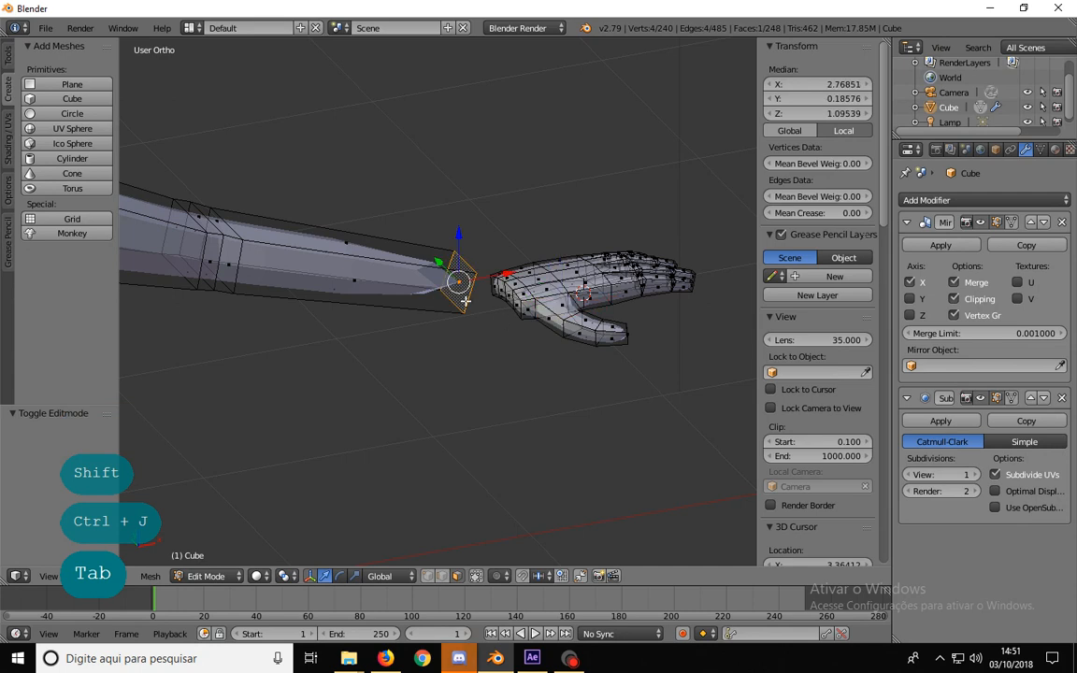
- Switch to the front orthographic view and clear the selection
middle_drag(465, 301, 429, 297)
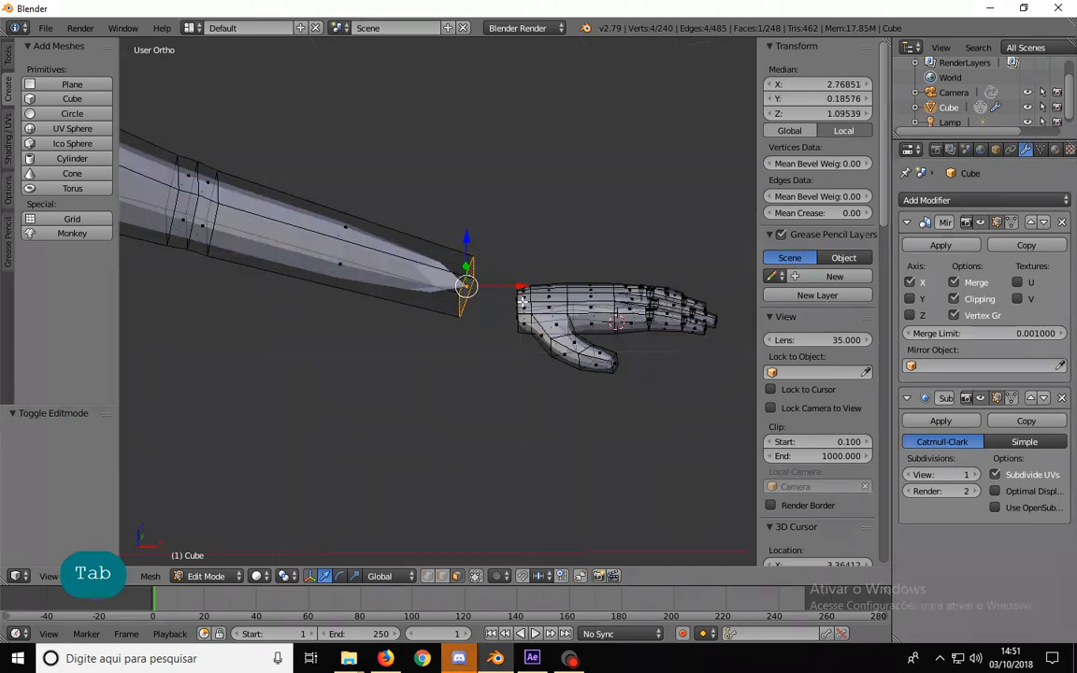
key(KP_1)
key(a)
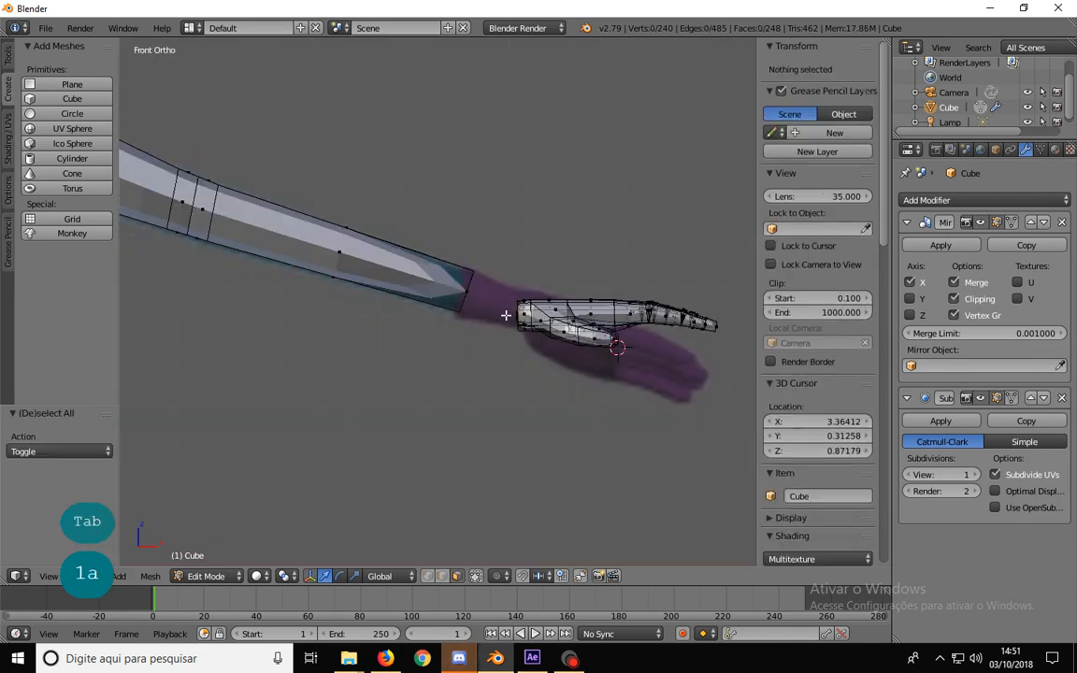
- Select the linked hand mesh and the linked body mesh in turn, clearing the selection each time
key(l)
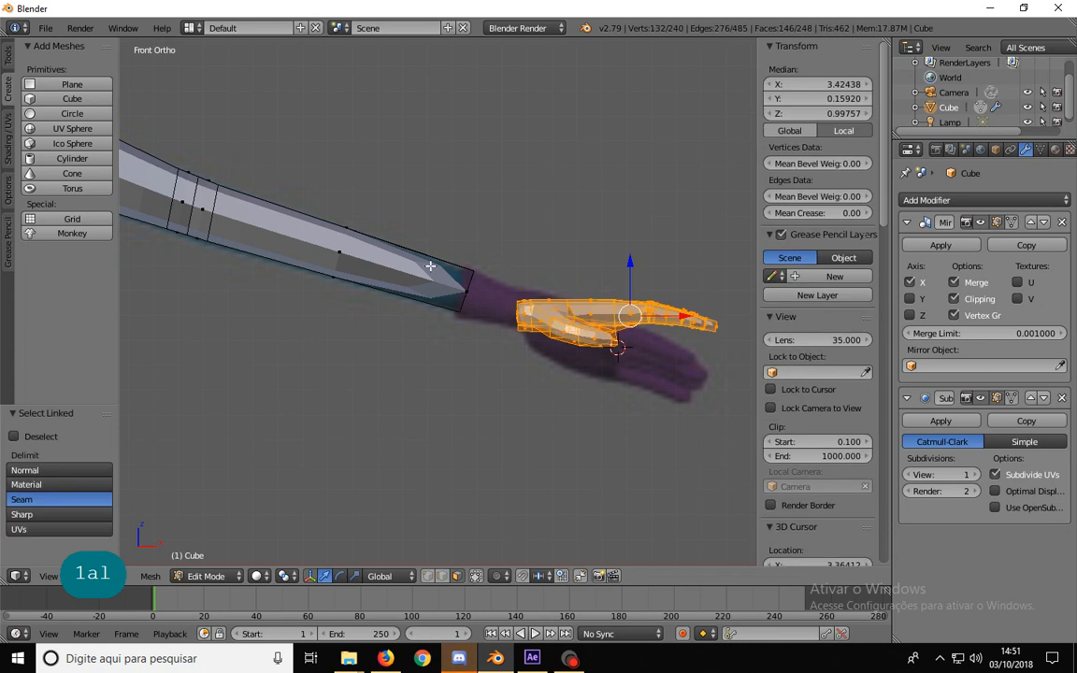
key(a)
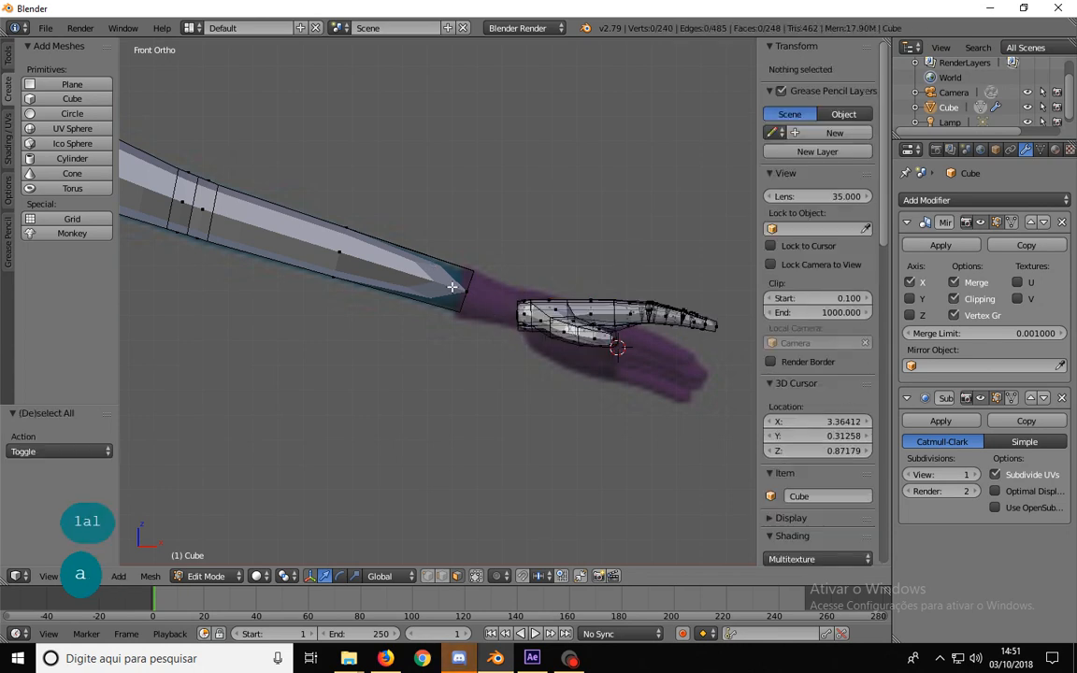
key(l)
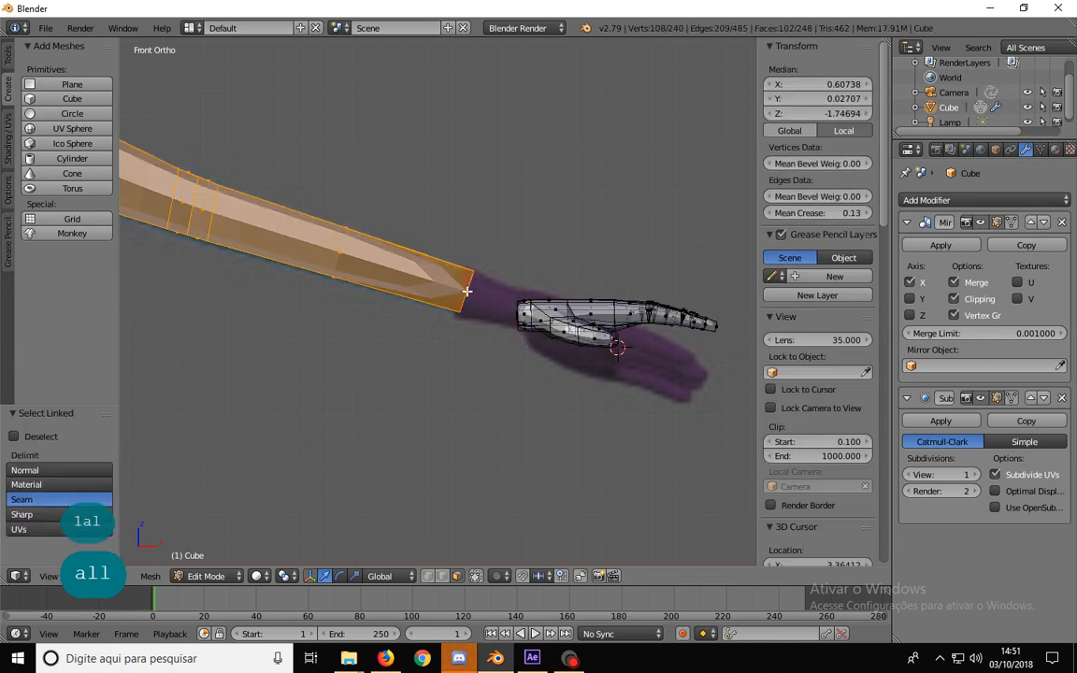
key(a)
key(l)
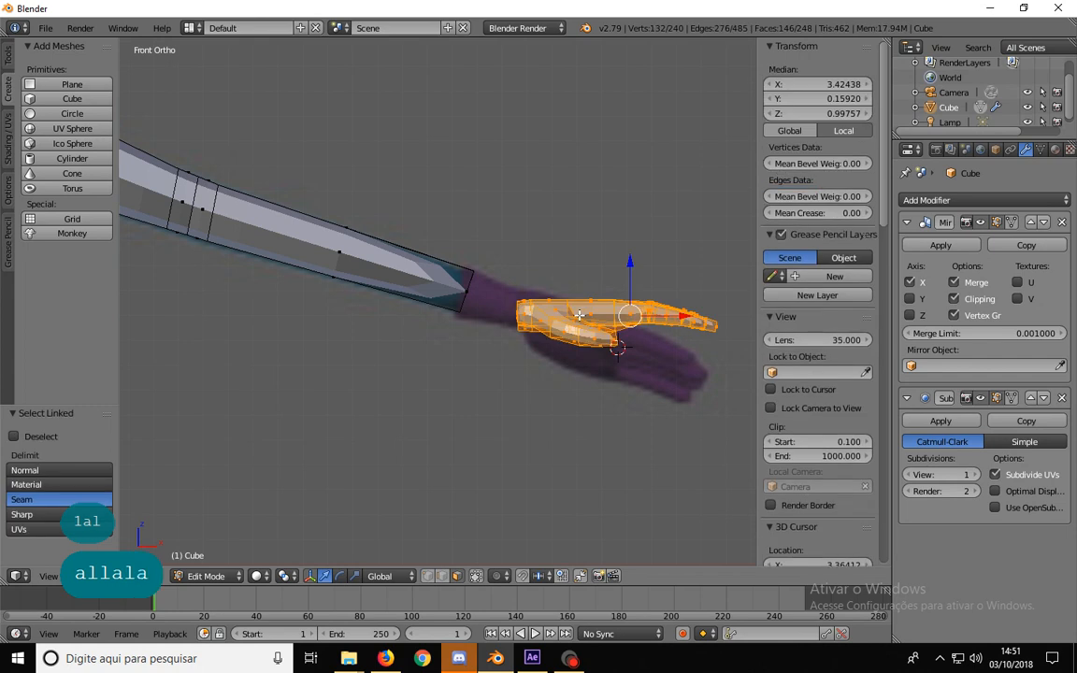
key(a)
- Select the linked hand mesh, rotate it 14.5° downward, move it -0.018 in X and -0.111 in Z, and rotate it another 4.68°
key(l)
key(r)
click(719, 420)
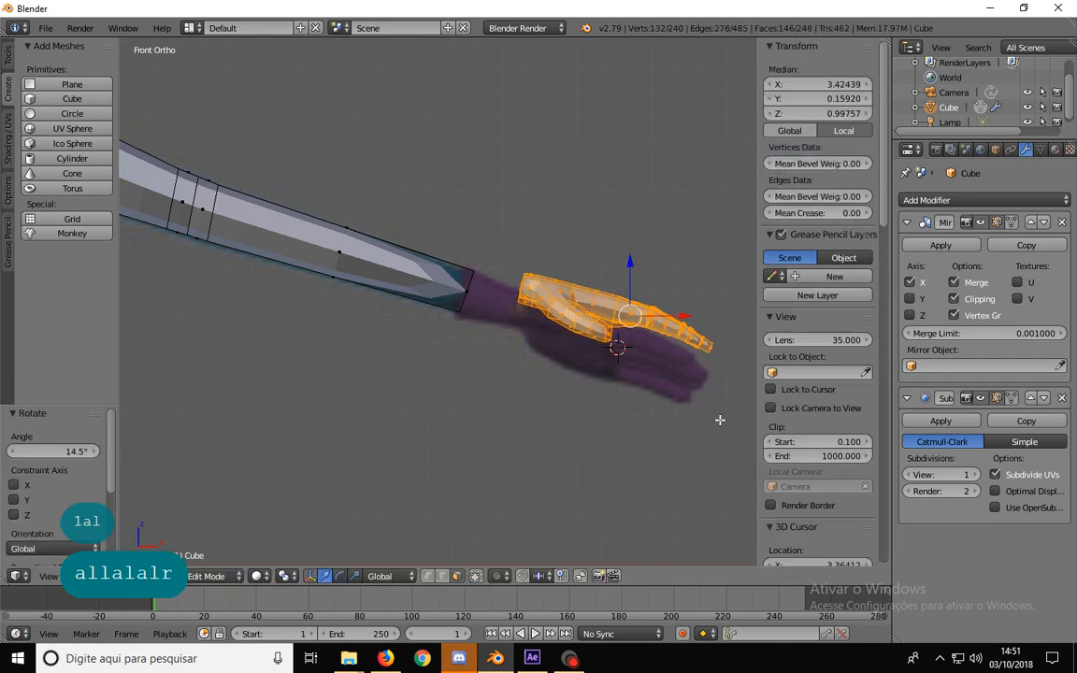
key(g)
click(713, 426)
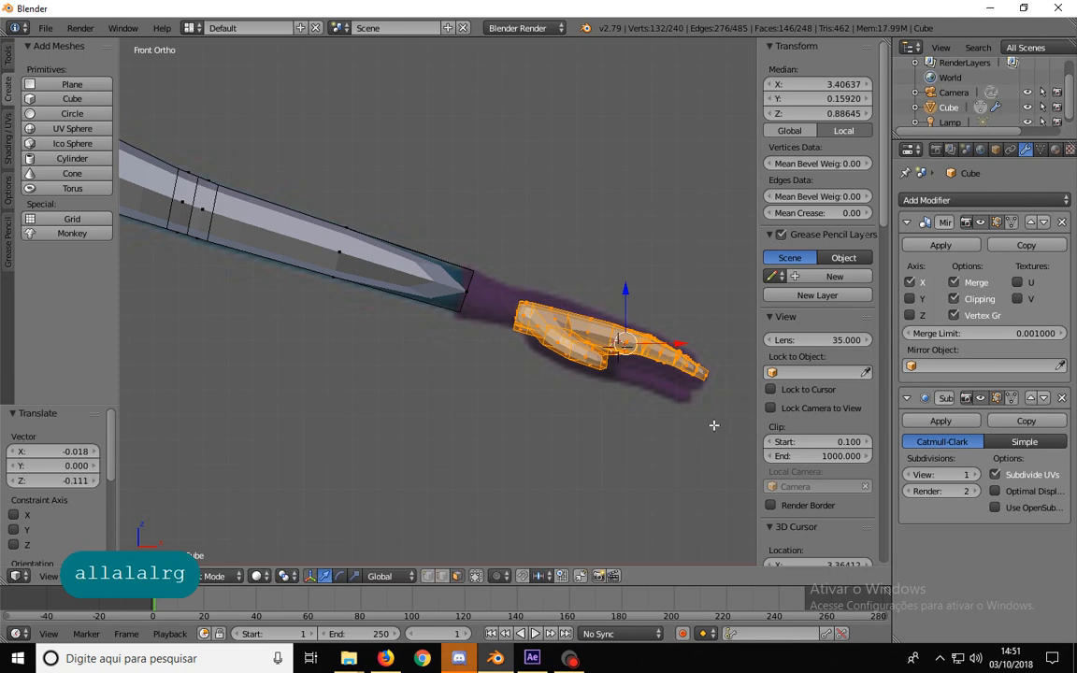
key(r)
click(711, 433)
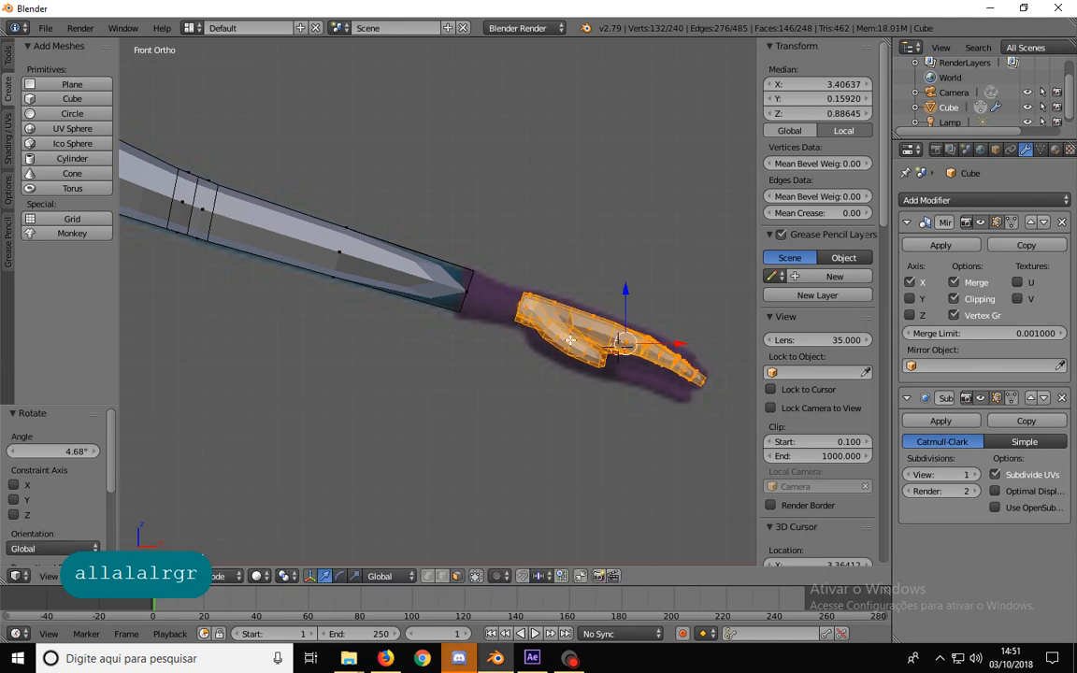
- Switch to vertex select mode and select one vertex on the lower edge of the hand's wrist end, near the thumb
middle_drag(490, 278, 585, 391)
key(ctrl+Tab)
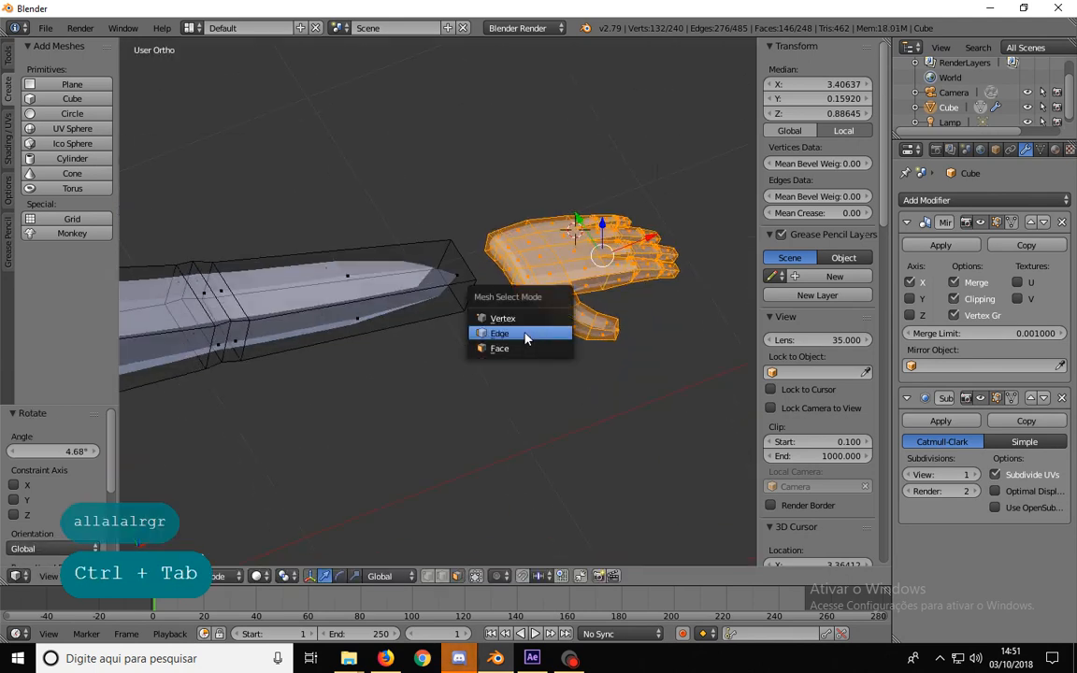
click(521, 319)
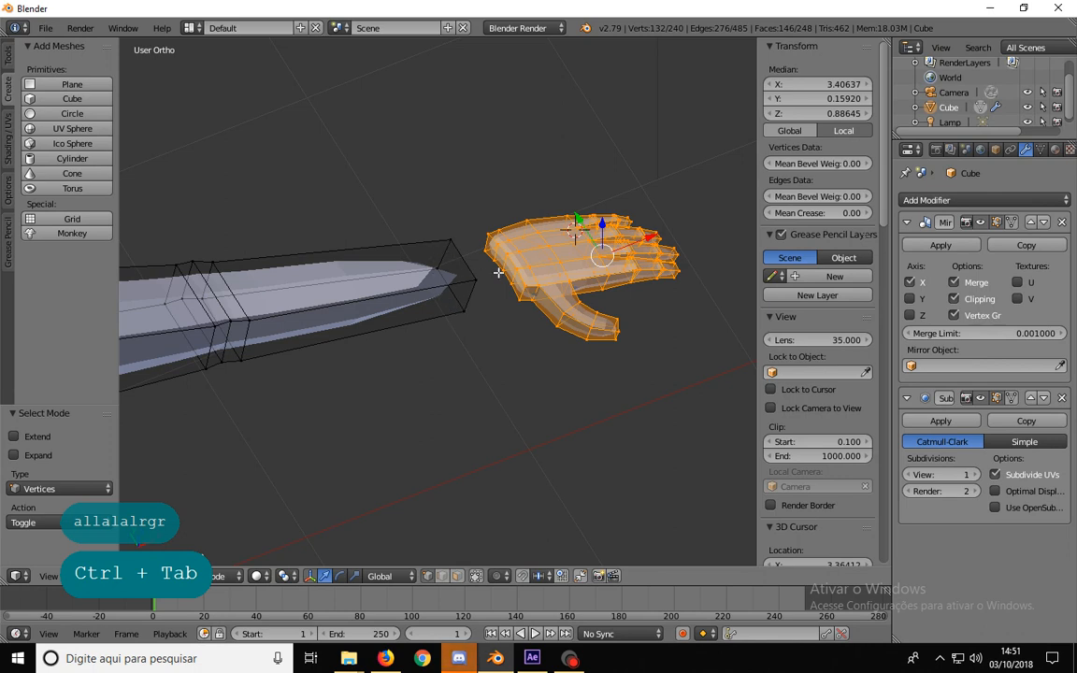
scroll(522, 267, up, 4)
shift+middle_drag(580, 257, 479, 316)
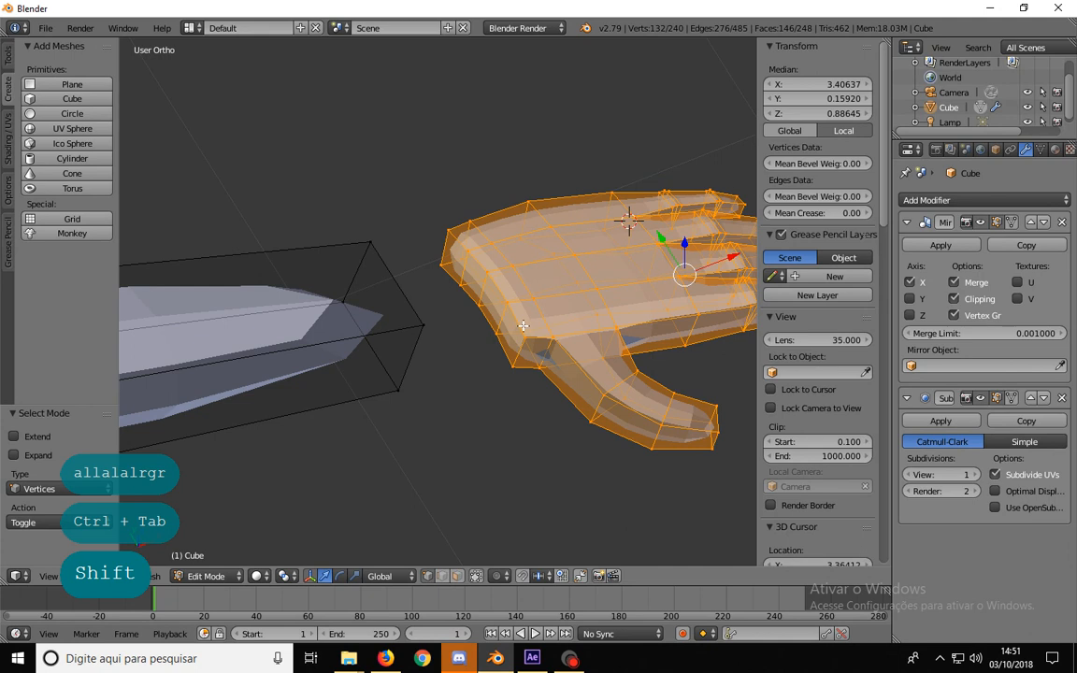
scroll(499, 319, up, 3)
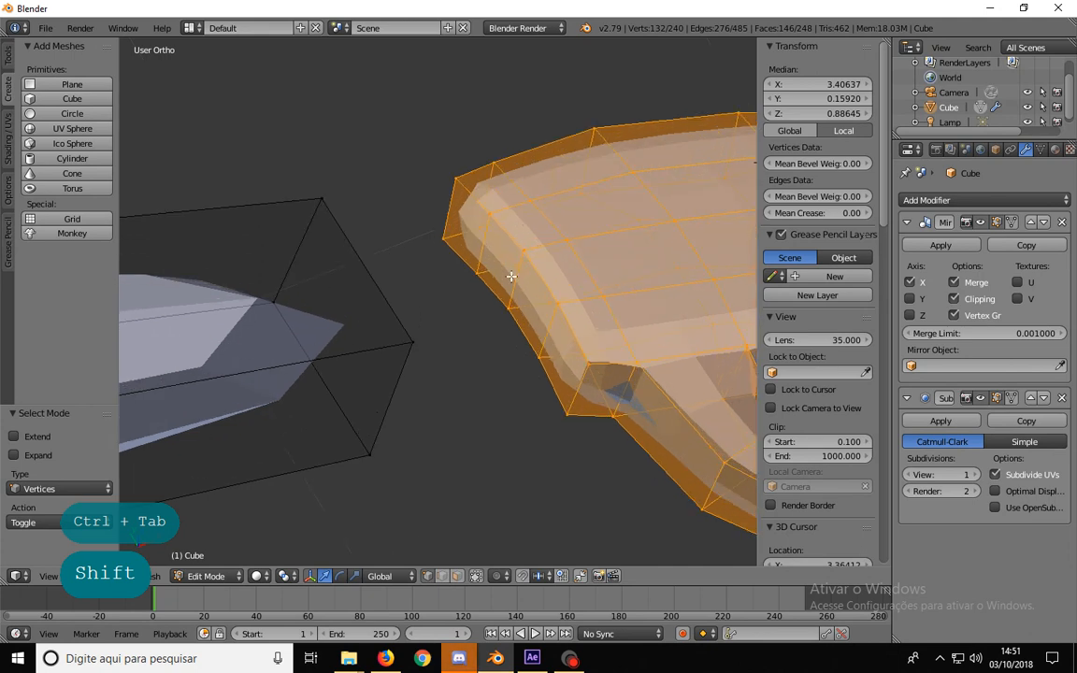
right_click(546, 355)
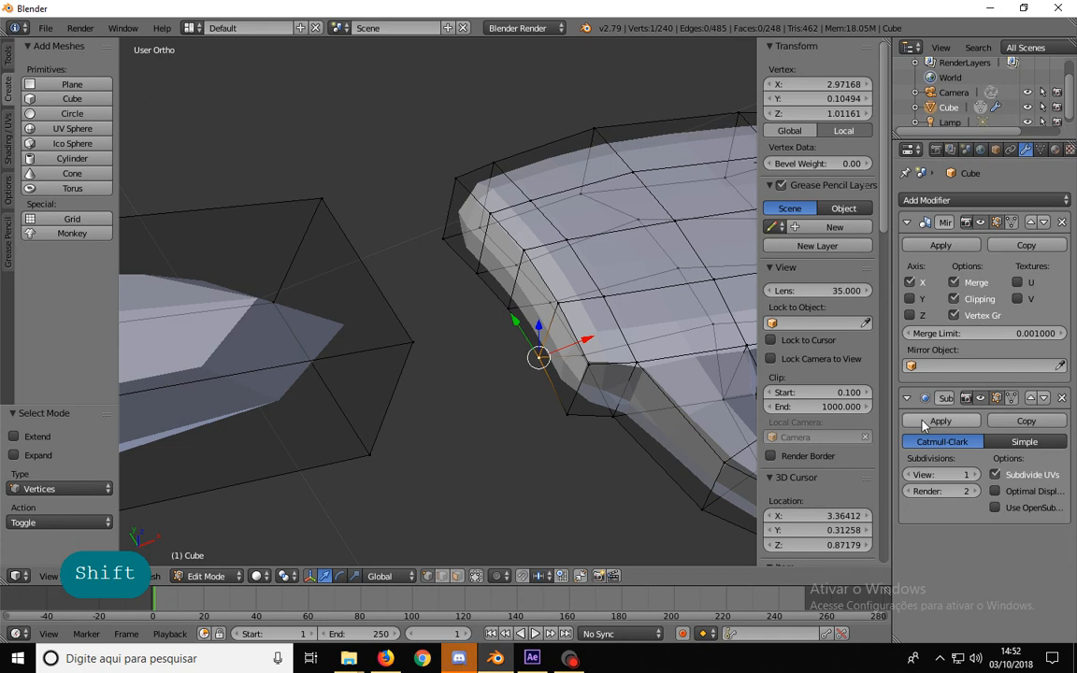
- Turn off the Subdivision Surface modifier's viewport display and limit selection to visible geometry
click(981, 400)
shift+middle_drag(576, 321, 538, 319)
click(474, 576)
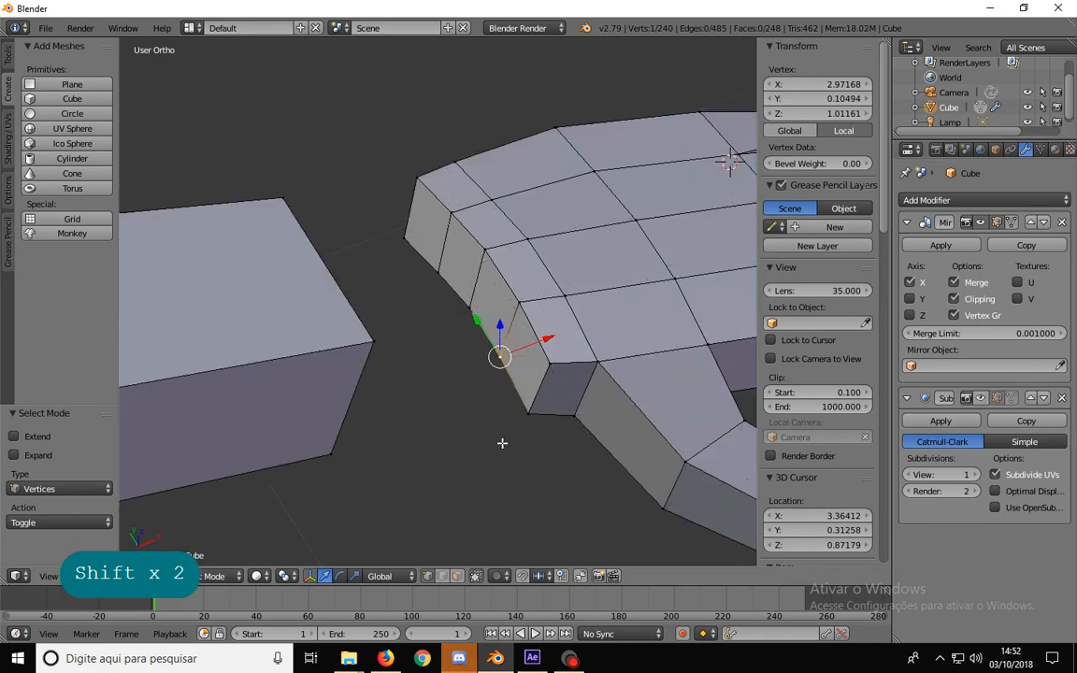
- Merge the wrist end's lower vertex near the thumb into the thumb-side corner at last, and merge the neighbouring upper vertex into the upper corner likewise
shift+right_click(518, 417)
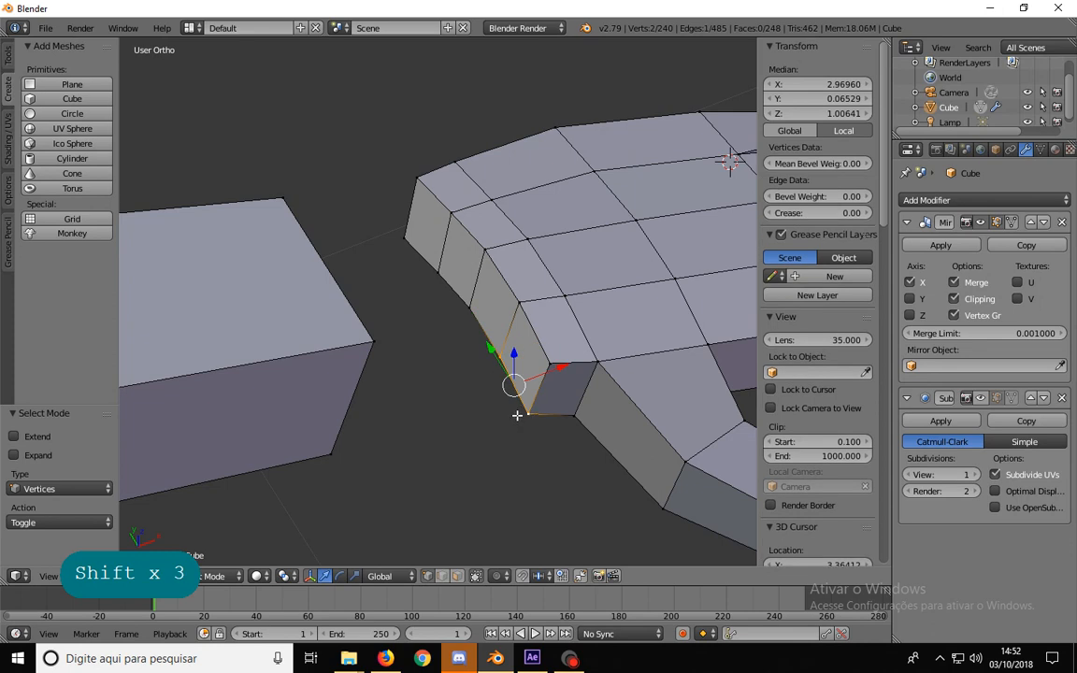
key(alt+m)
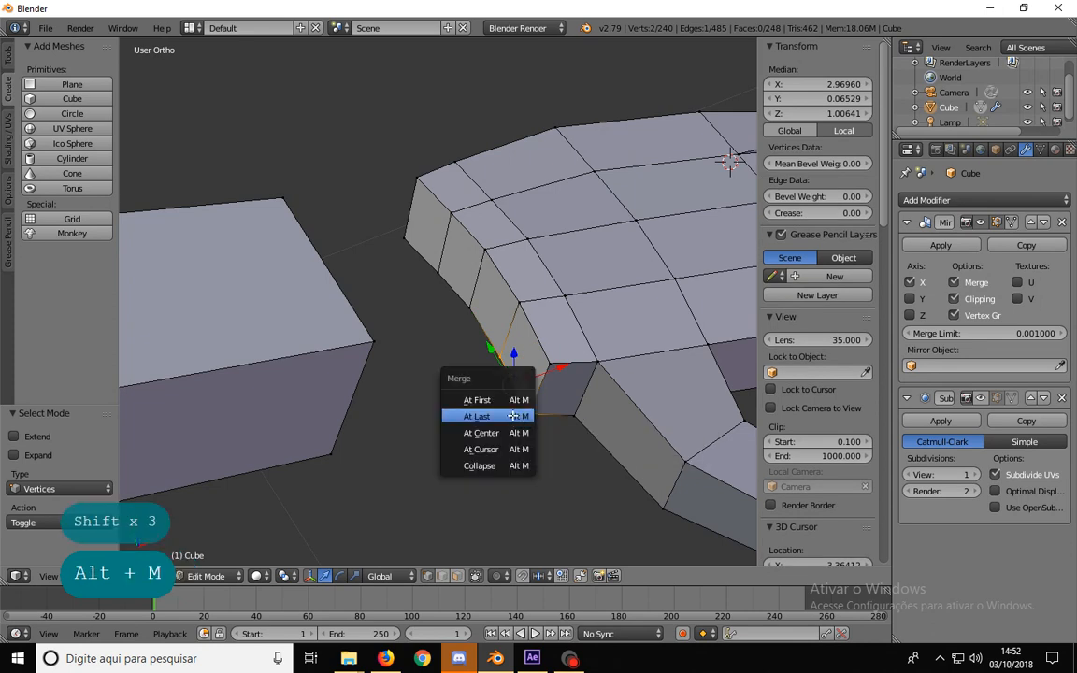
click(480, 413)
right_click(521, 299)
shift+right_click(551, 367)
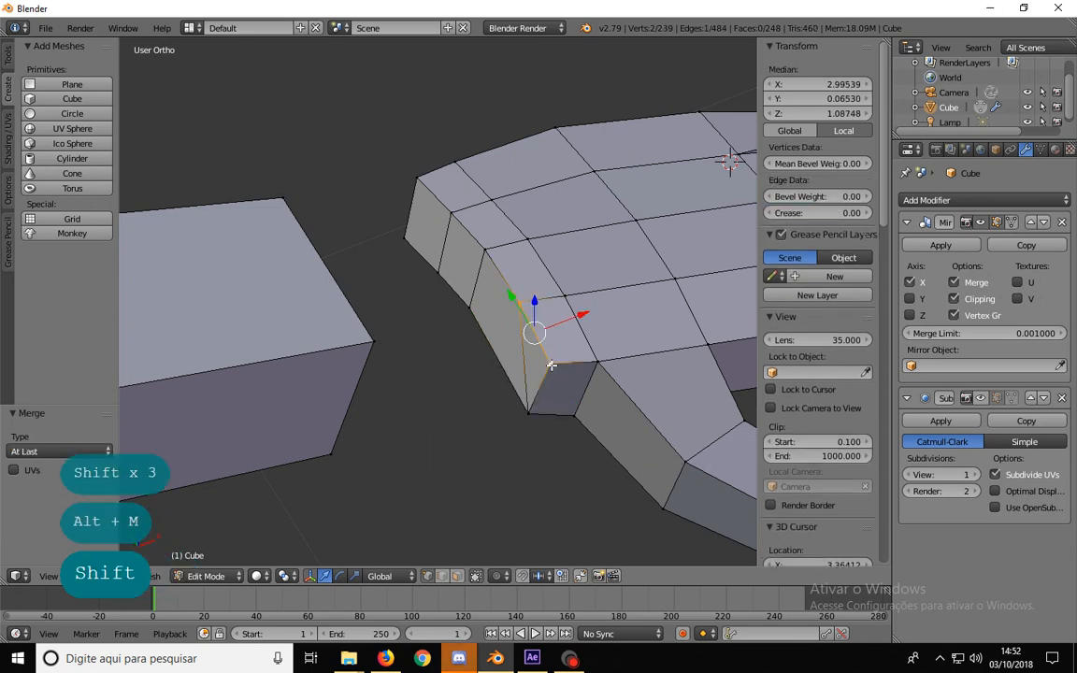
key(alt+m)
click(552, 366)
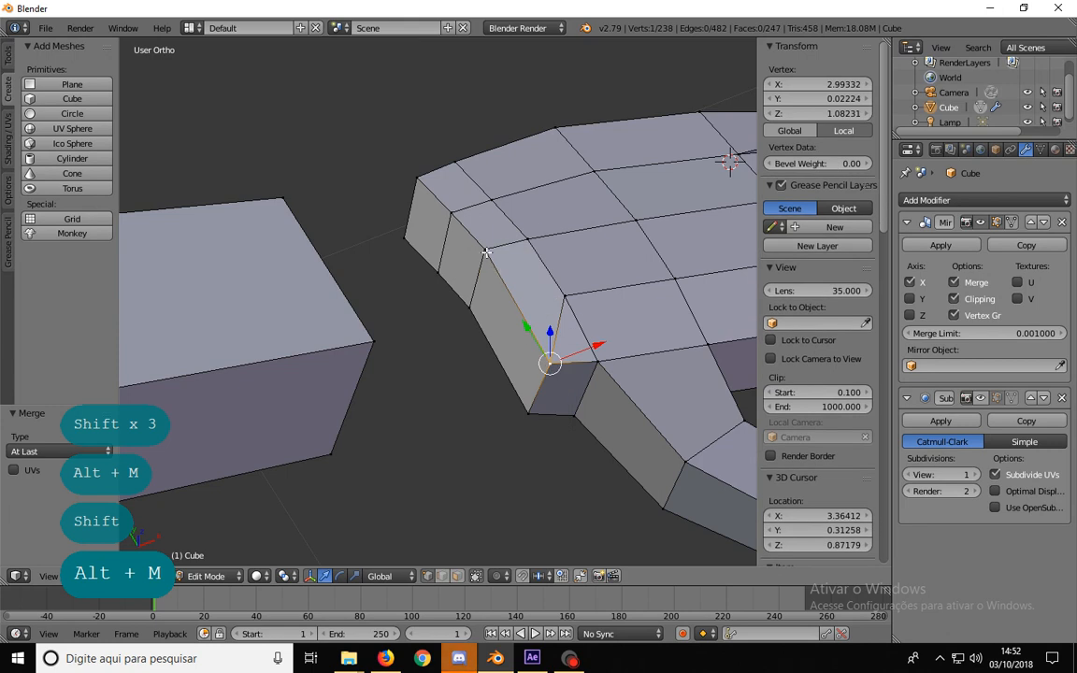
- Merge the remaining upper middle vertices of the wrist end, one after another, into the upper corner opposite the thumb using At Last
right_click(486, 253)
shift+right_click(450, 213)
key(alt+m)
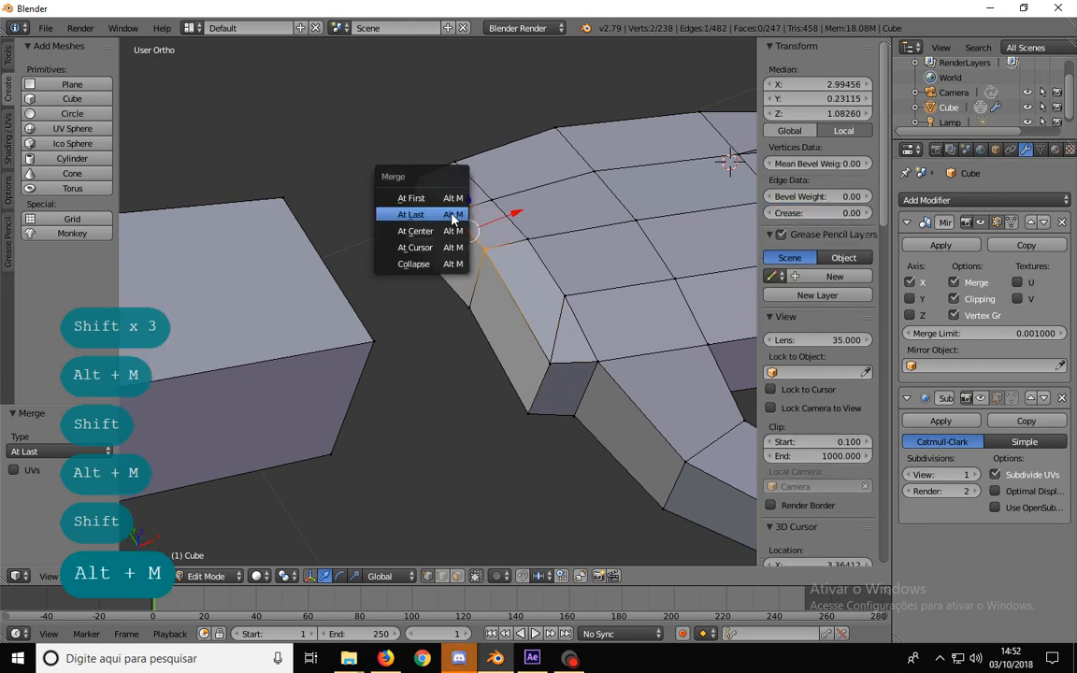
click(454, 216)
shift+right_click(418, 177)
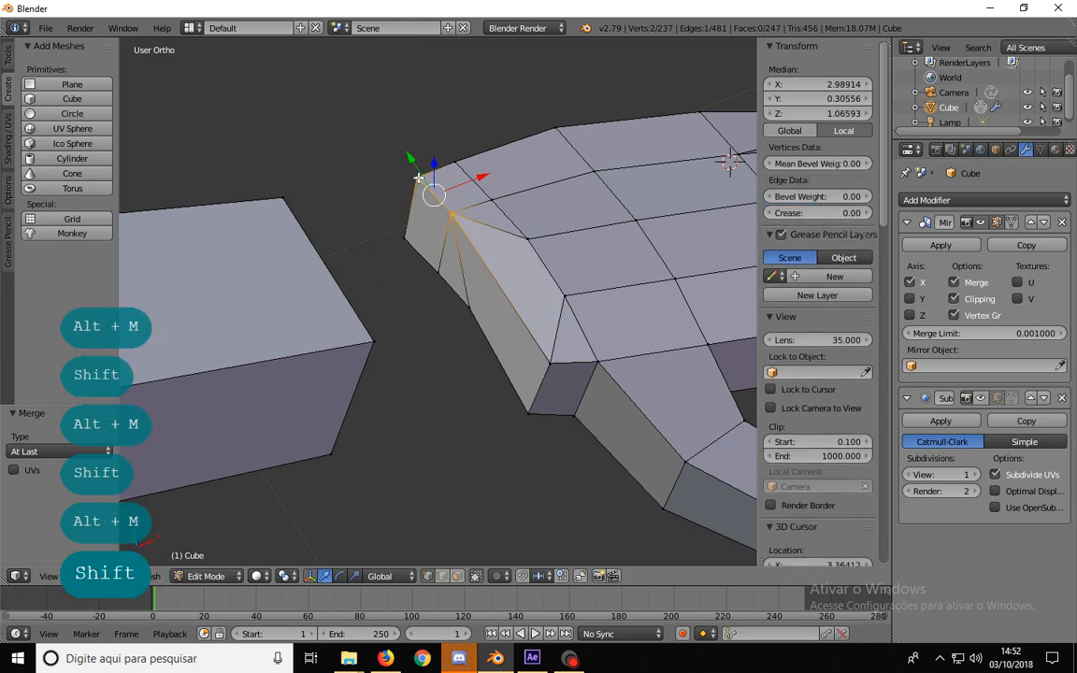
key(alt+m)
click(419, 177)
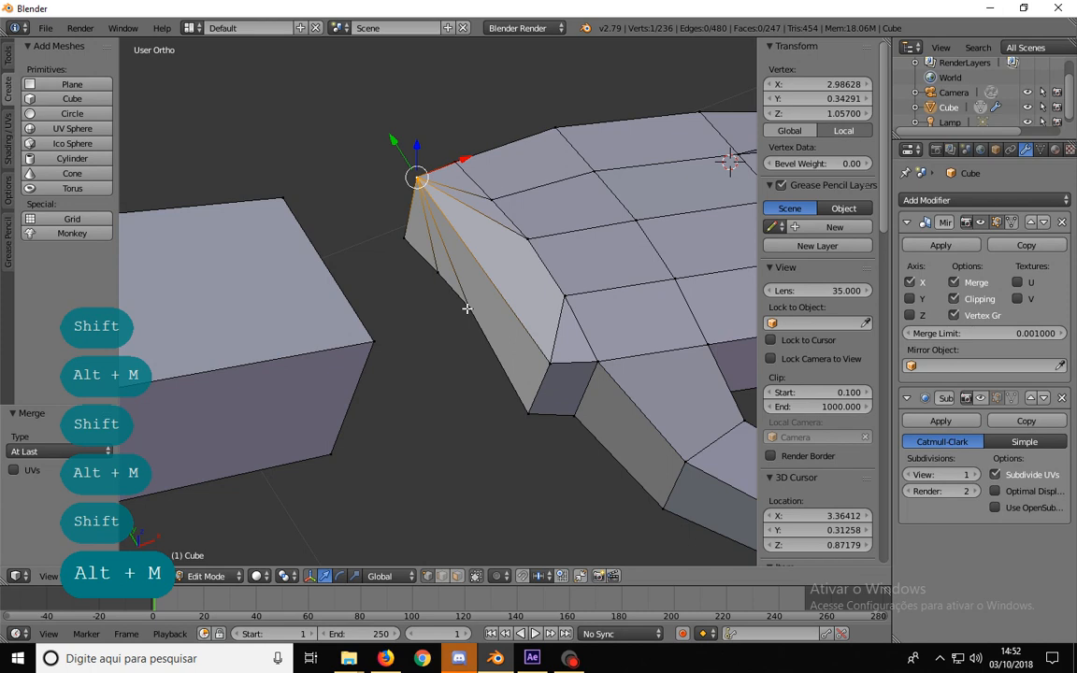
- Merge the lower middle vertices of the wrist end, one after another, into the lower corner opposite the thumb using At Last
right_click(467, 308)
shift+right_click(436, 272)
key(alt+m)
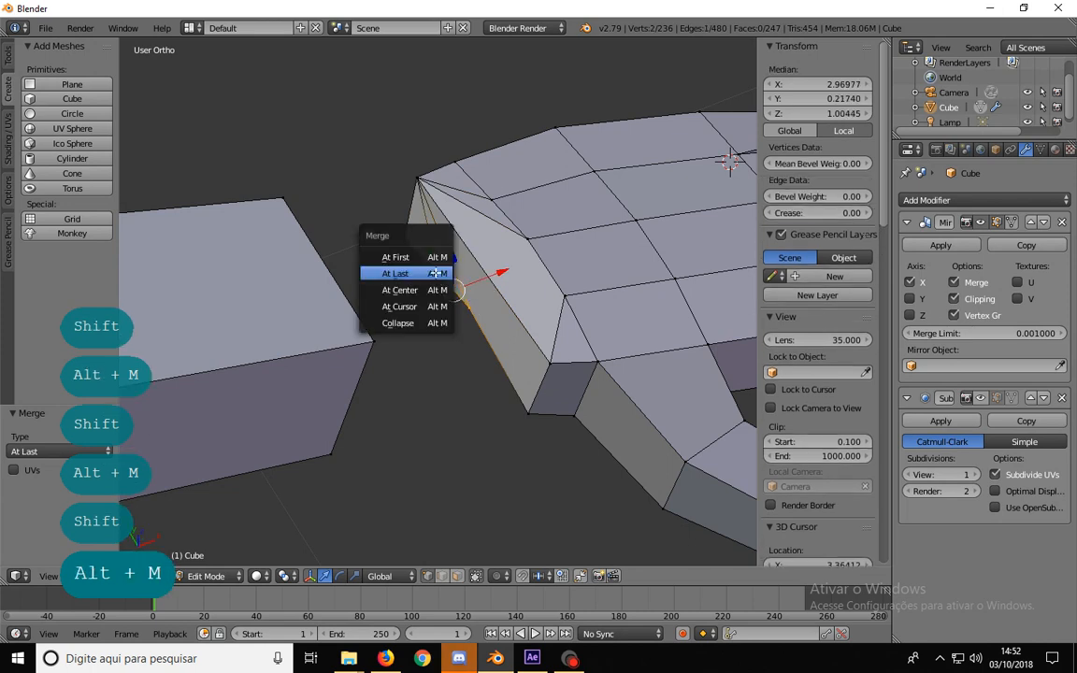
click(436, 272)
shift+right_click(407, 236)
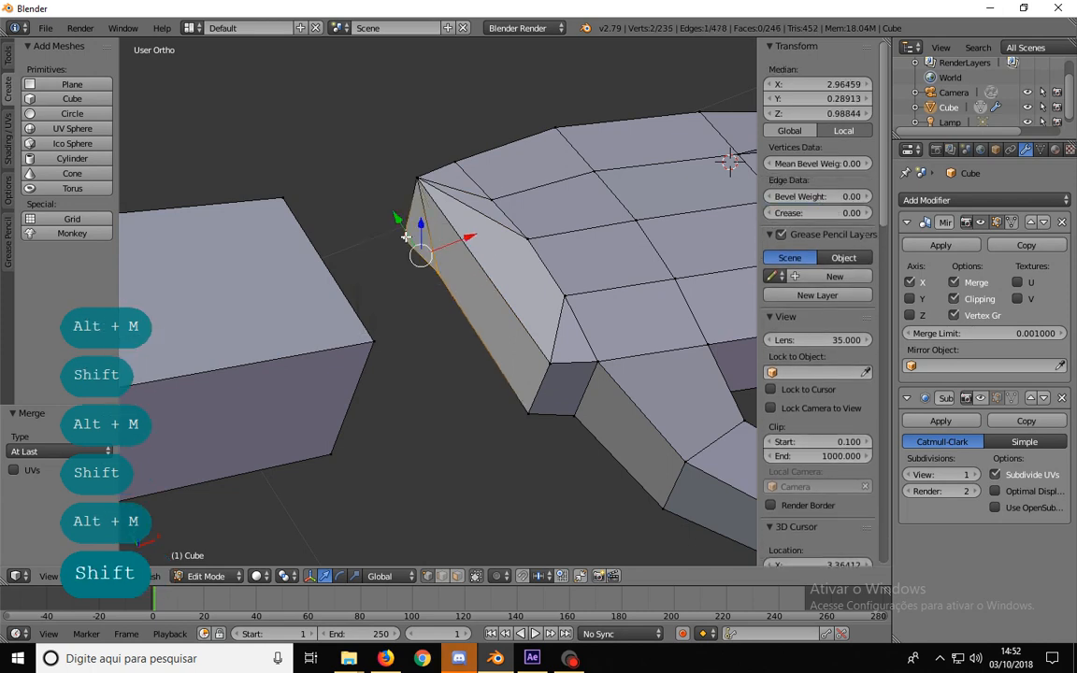
key(alt+m)
click(410, 236)
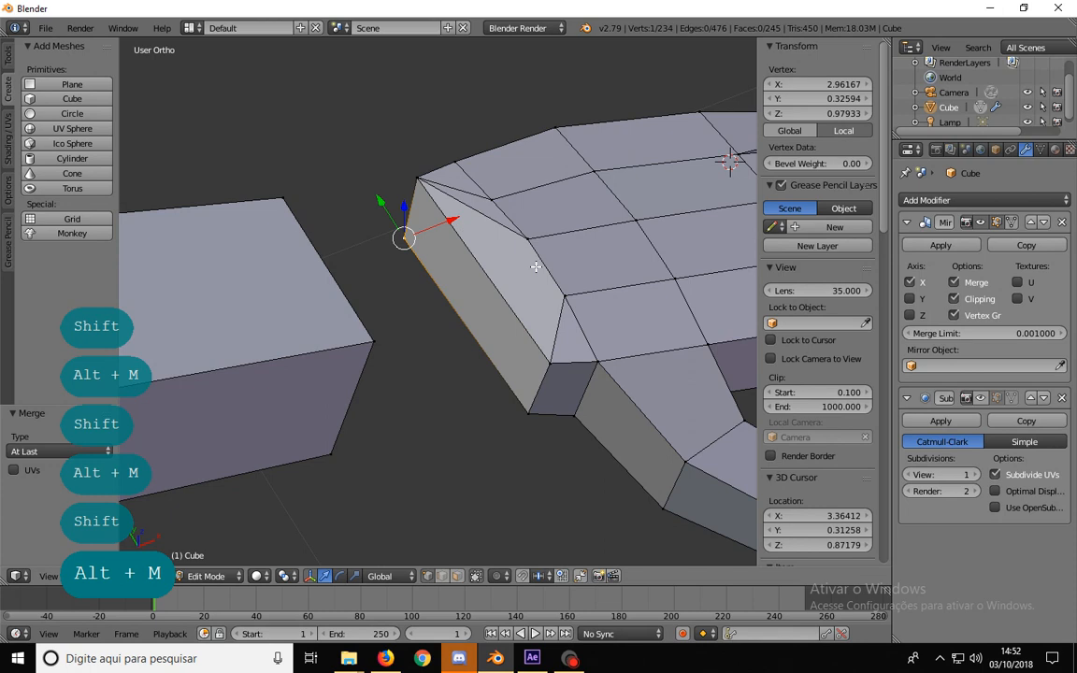
- In face select mode, extrude the hand's wrist end face towards the forearm and scale it up by about 1.4
key(ctrl+Tab)
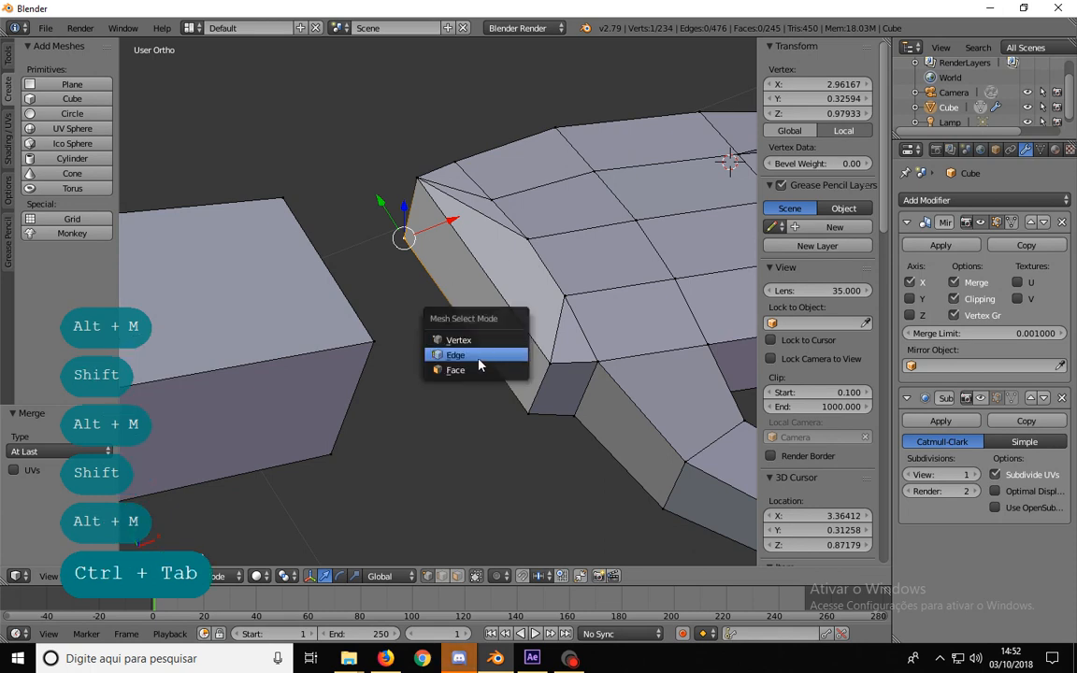
click(480, 365)
right_click(479, 319)
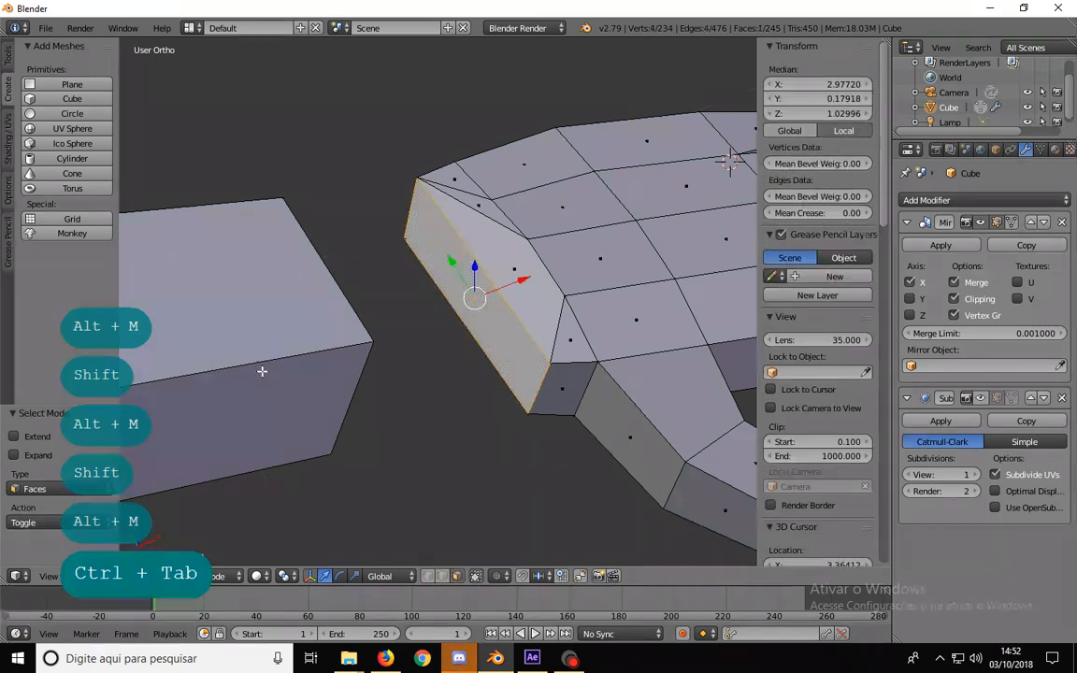
middle_drag(460, 350, 441, 308)
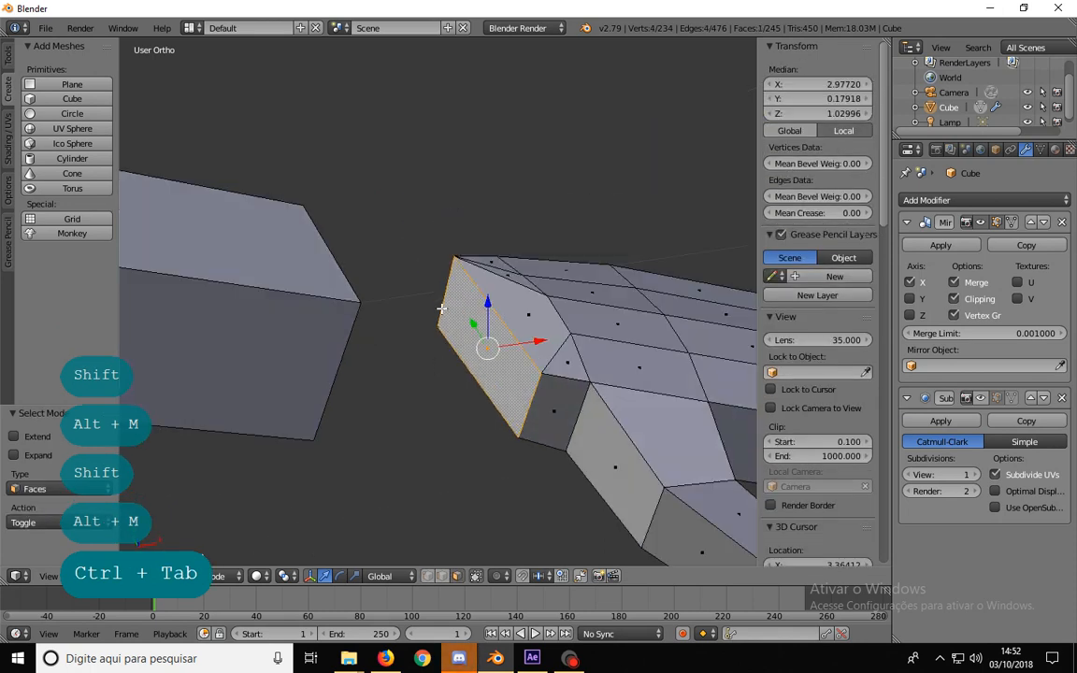
key(1)
middle_drag(479, 365, 605, 428)
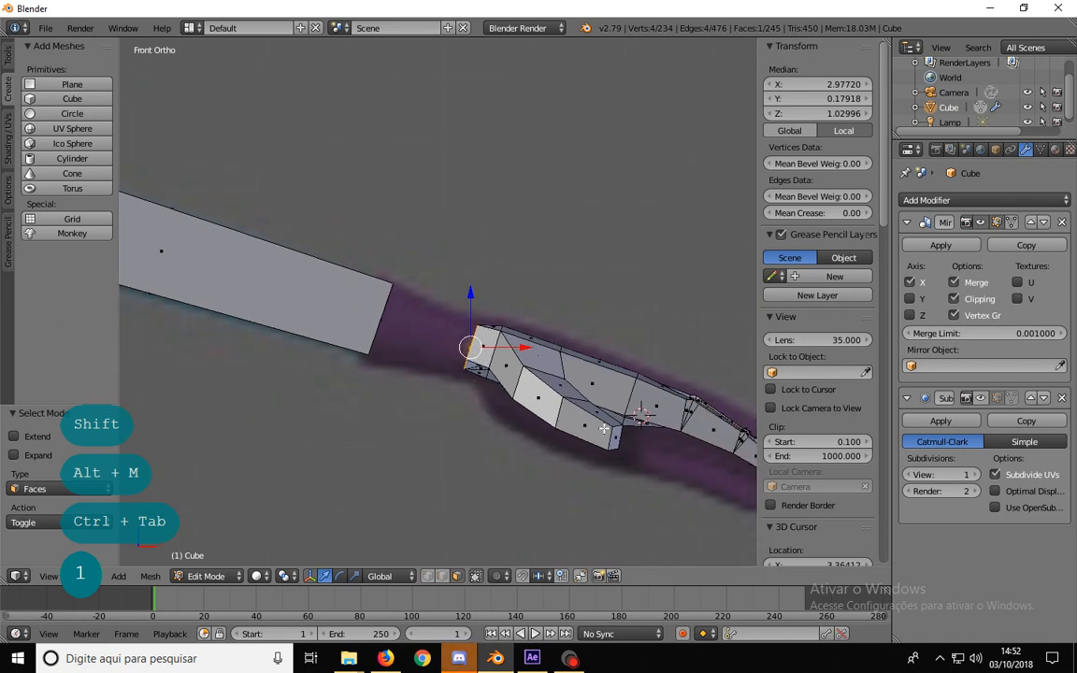
key(e)
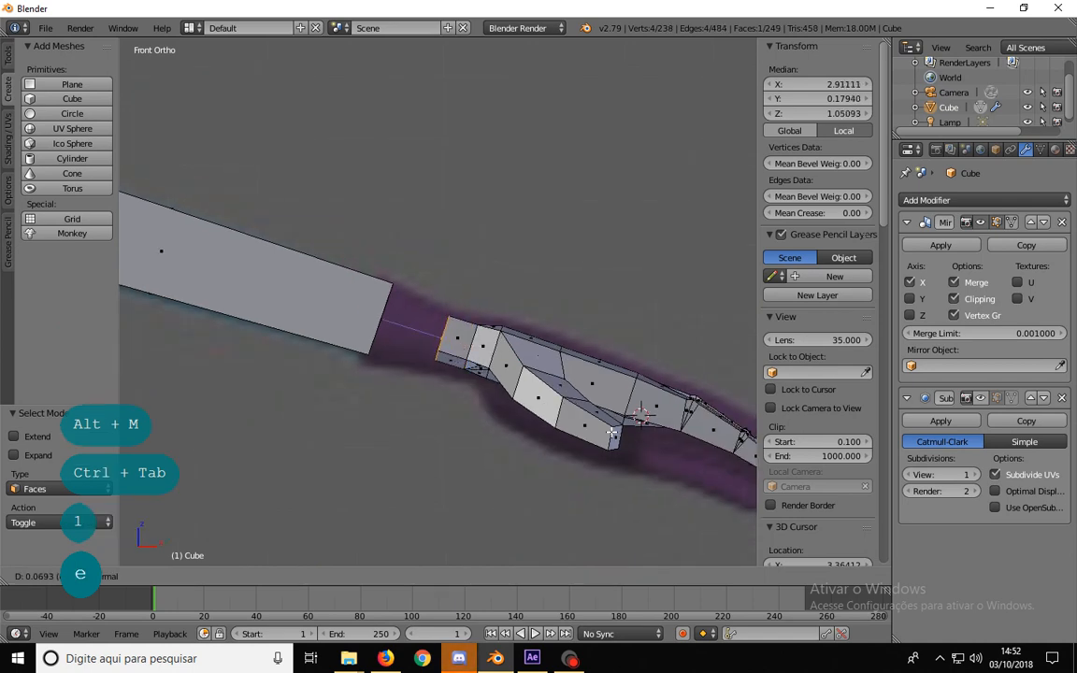
click(494, 359)
key(s)
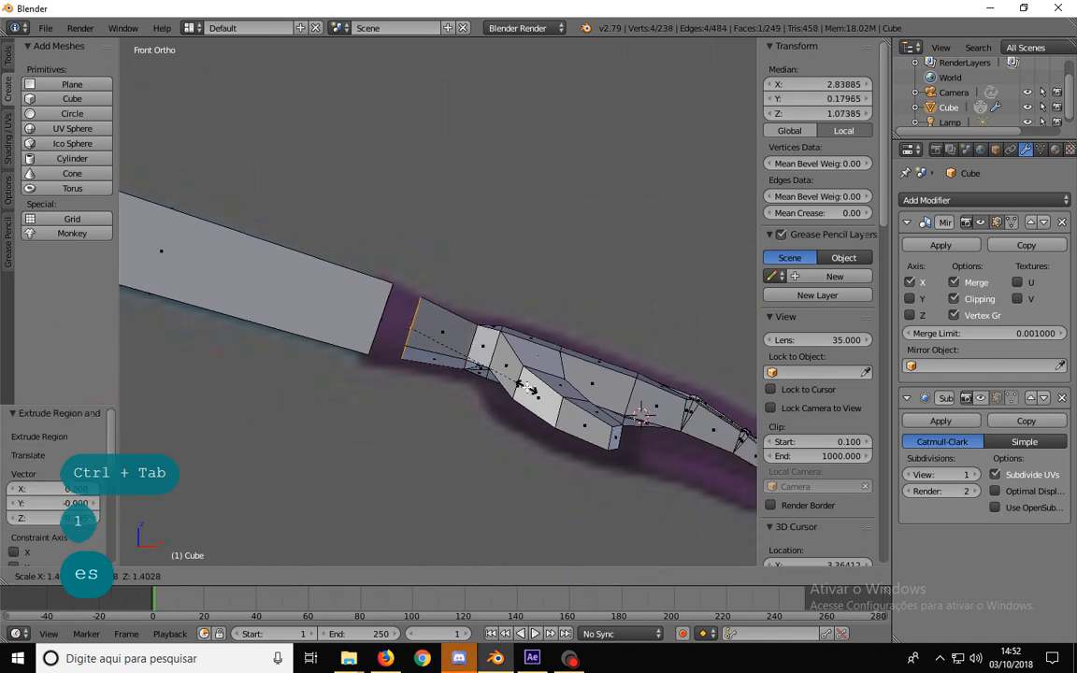
click(530, 392)
- In vertex select mode, select the two thumb-side vertices of the extruded wrist end and move them slightly inward
middle_drag(530, 392, 560, 415)
key(ctrl+Tab)
click(558, 399)
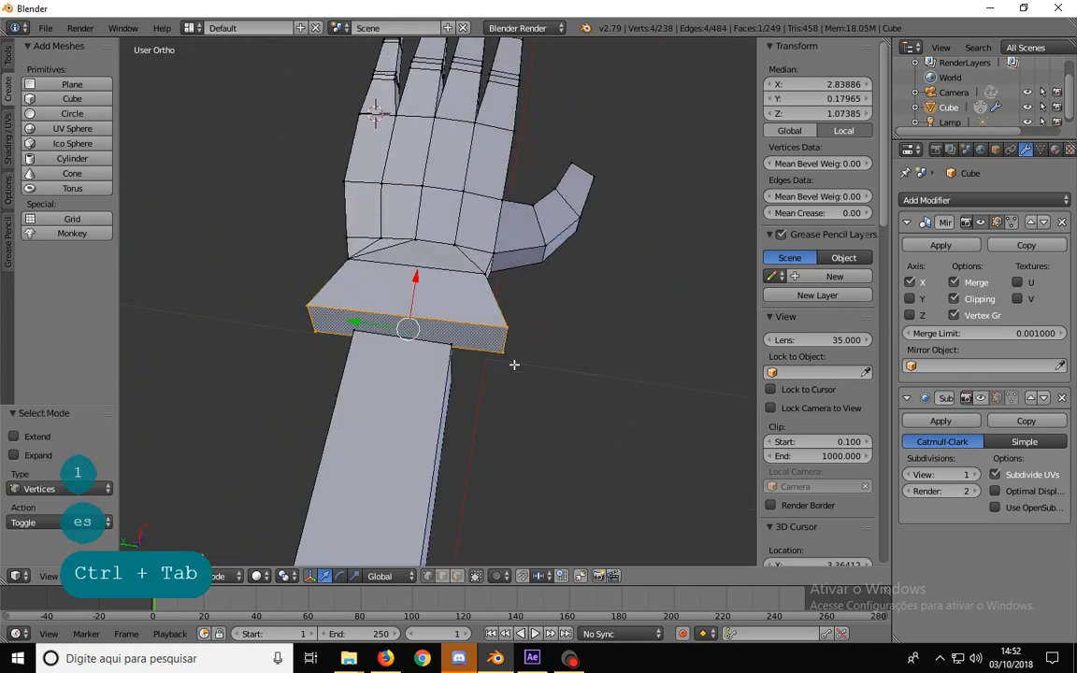
middle_drag(514, 366, 523, 391)
key(a)
key(b)
drag(528, 362, 495, 318)
key(g)
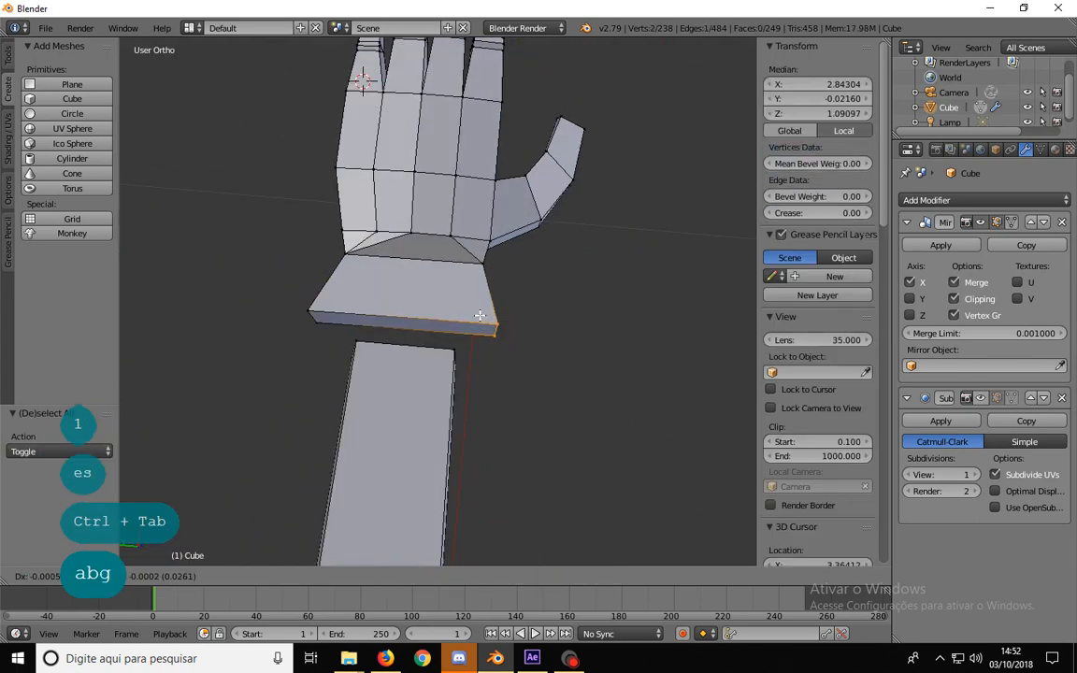
click(493, 327)
- Select the two wrist-end vertices on the side opposite the thumb and move them slightly inward
key(a)
key(b)
drag(287, 346, 317, 303)
key(g)
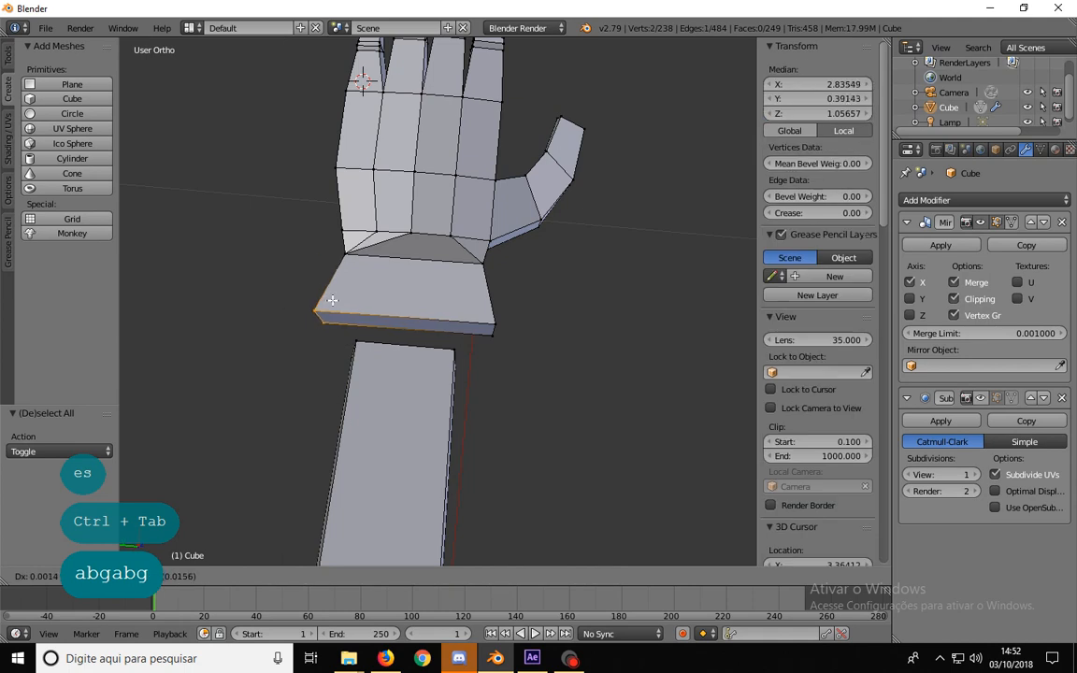
click(337, 301)
key(1)
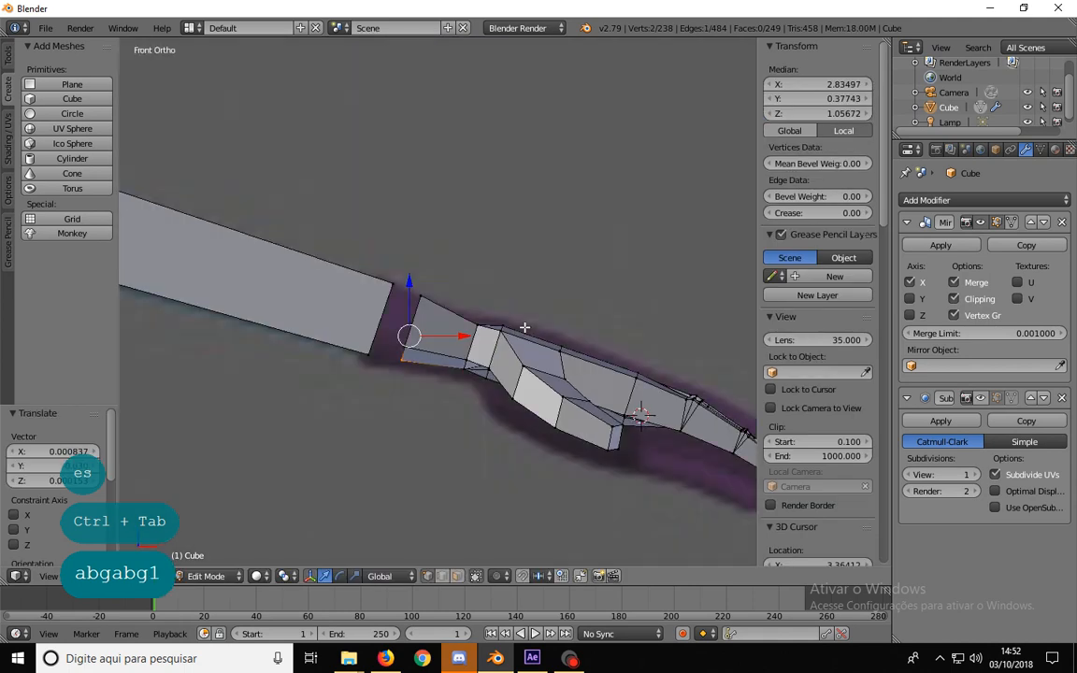
key(a)
drag(438, 288, 404, 308)
key(g)
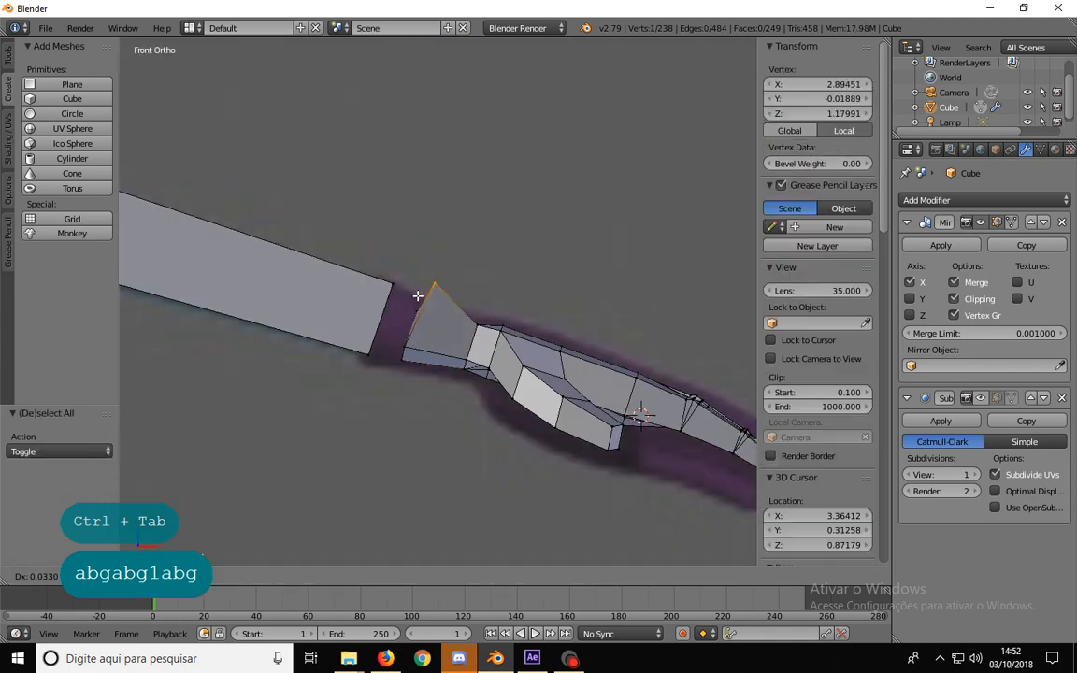
click(403, 307)
key(b)
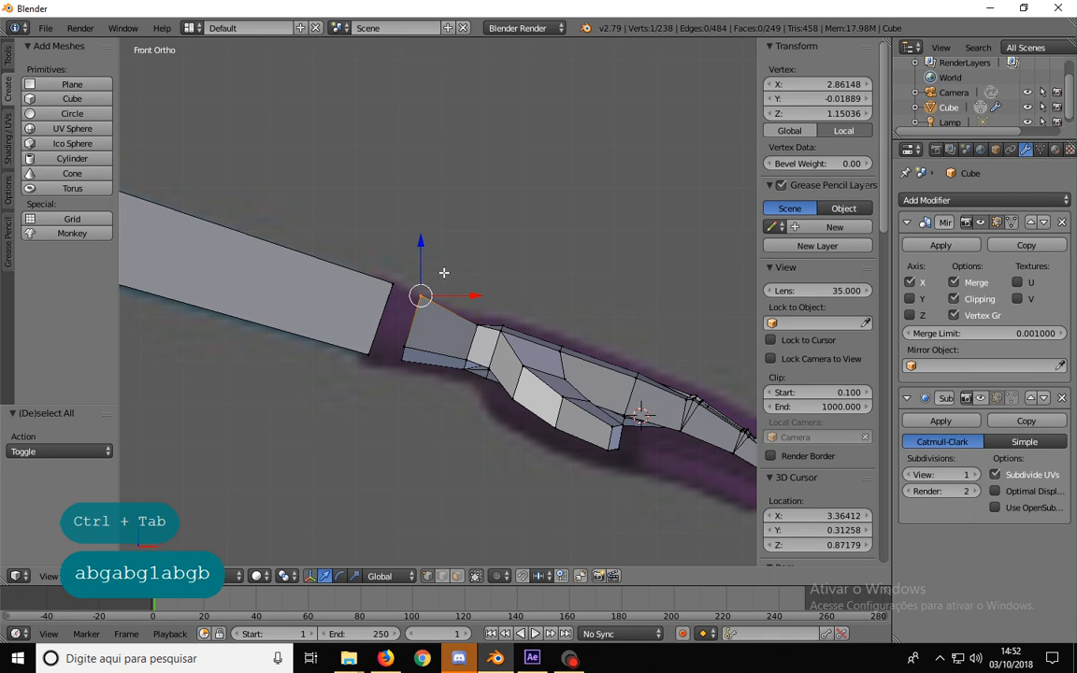
- Allow selection through the mesh, select the wrist end's upper vertices in front view and move them upward
click(476, 577)
key(b)
drag(432, 279, 401, 336)
key(g)
click(408, 310)
- Select the wrist end's lower vertices and move them down and slightly towards the forearm, then clear the selection
key(a)
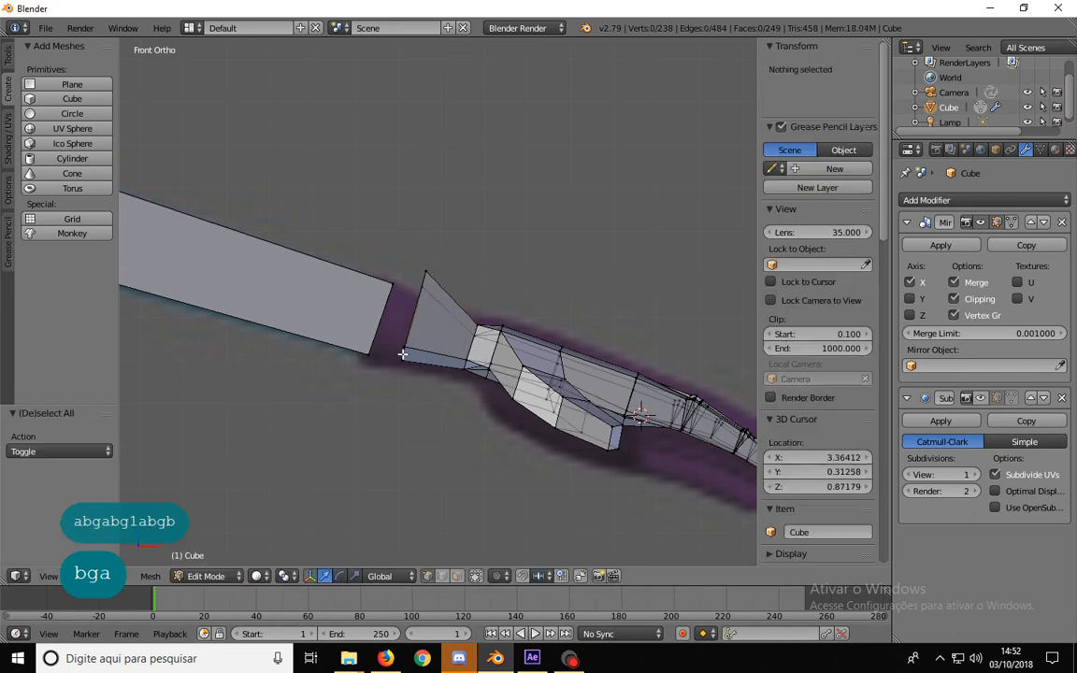
key(b)
drag(408, 326, 409, 329)
key(g)
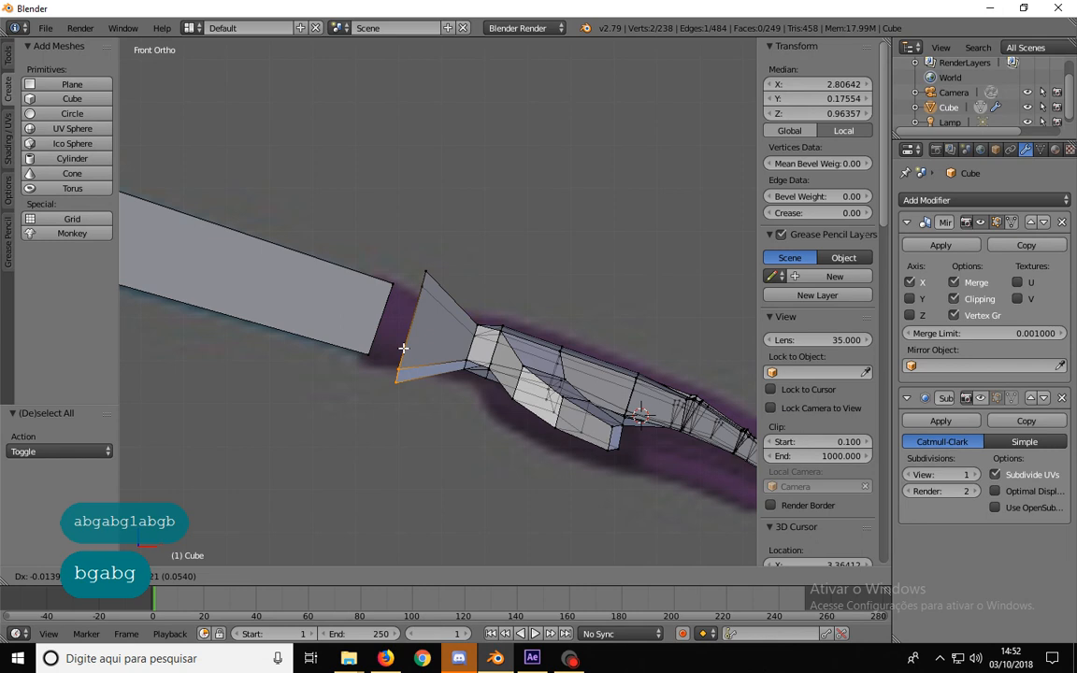
click(377, 413)
key(a)
- In face select mode, select the facing end faces of the wrist and the forearm and delete both faces
middle_drag(376, 414, 402, 430)
key(ctrl+Tab)
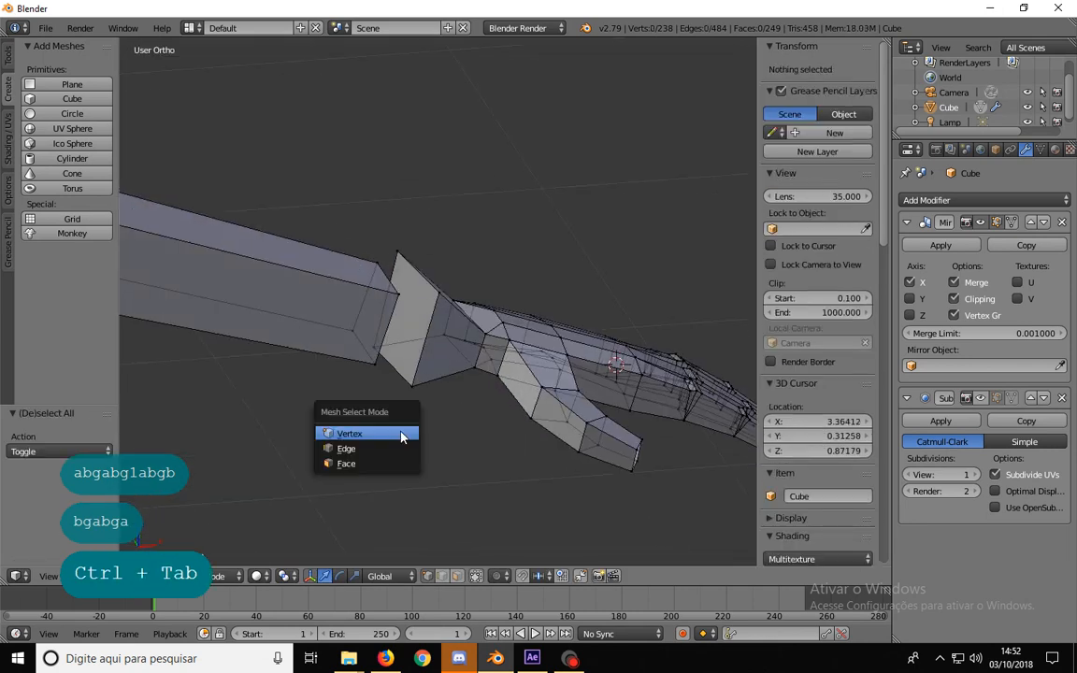
click(392, 463)
right_click(414, 339)
middle_drag(414, 339, 355, 321)
shift+right_click(380, 315)
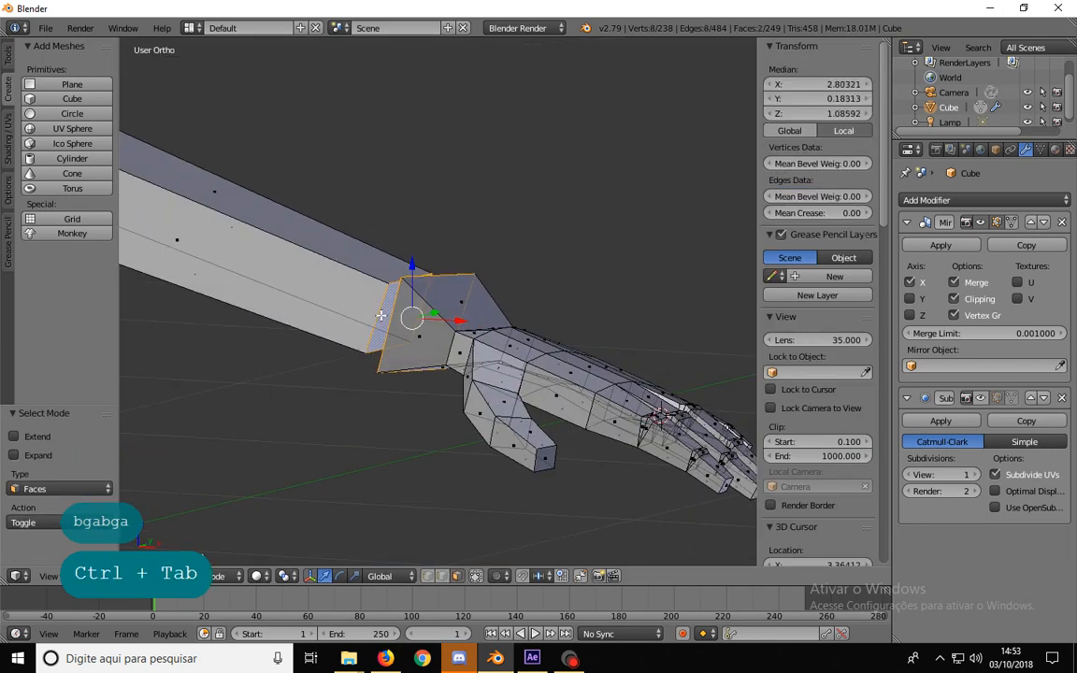
middle_drag(367, 314, 414, 316)
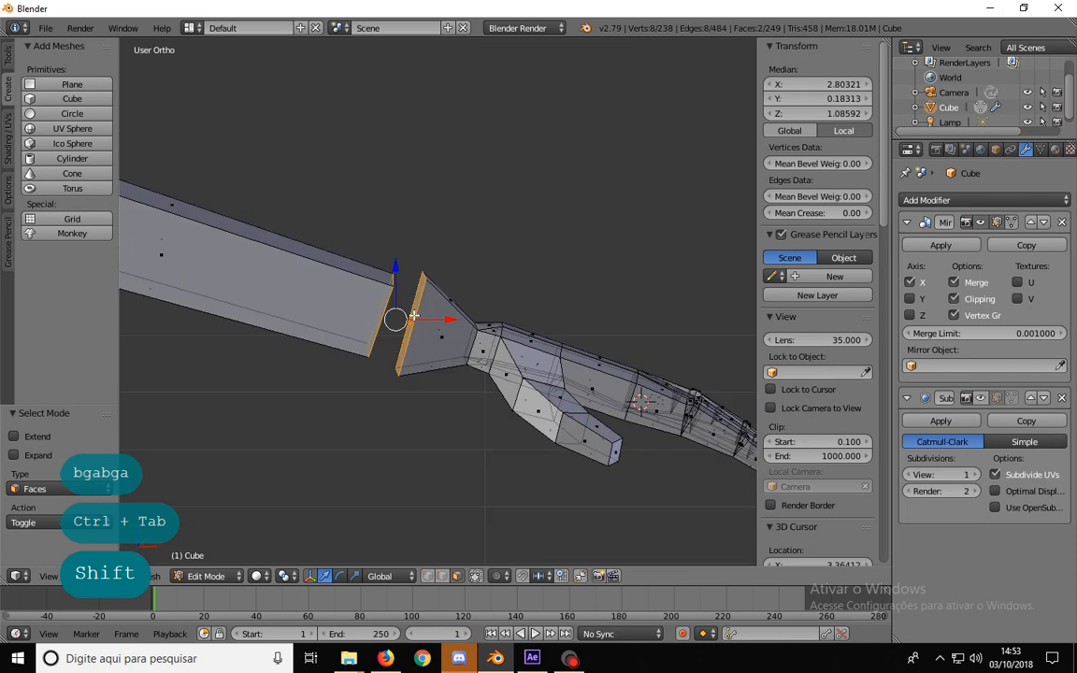
key(Delete)
click(413, 314)
- In edge select mode, select the upper end edges of the forearm and the wrist and fill a face between them
key(ctrl+Tab)
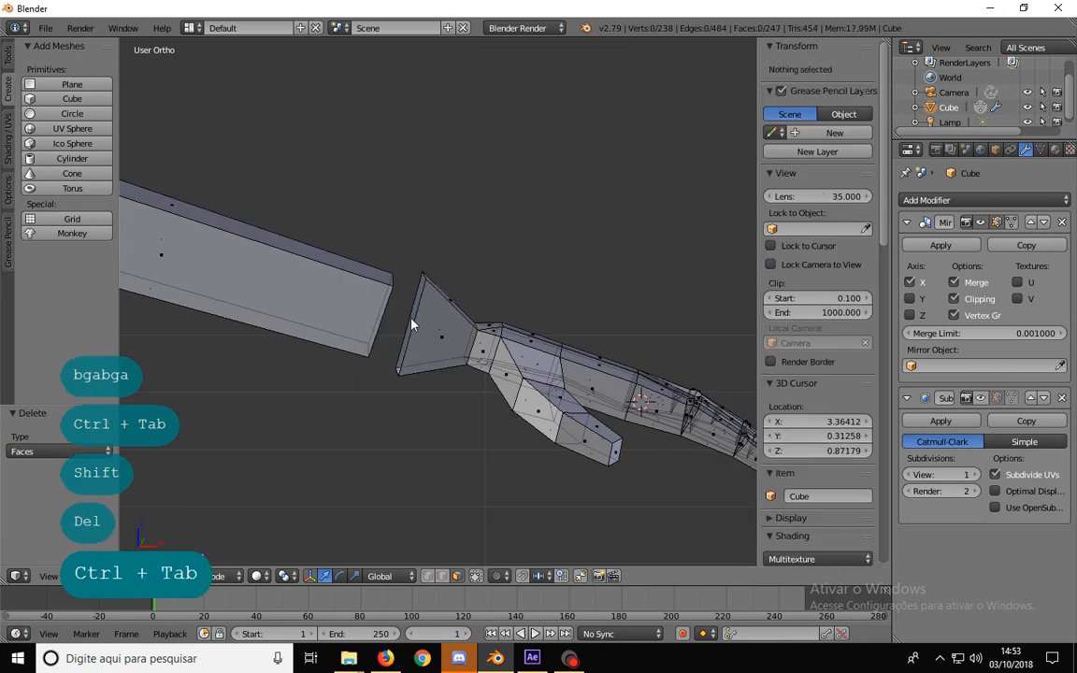
click(378, 305)
middle_drag(378, 309, 382, 370)
scroll(408, 326, up, 2)
right_click(369, 277)
shift+right_click(412, 272)
key(f)
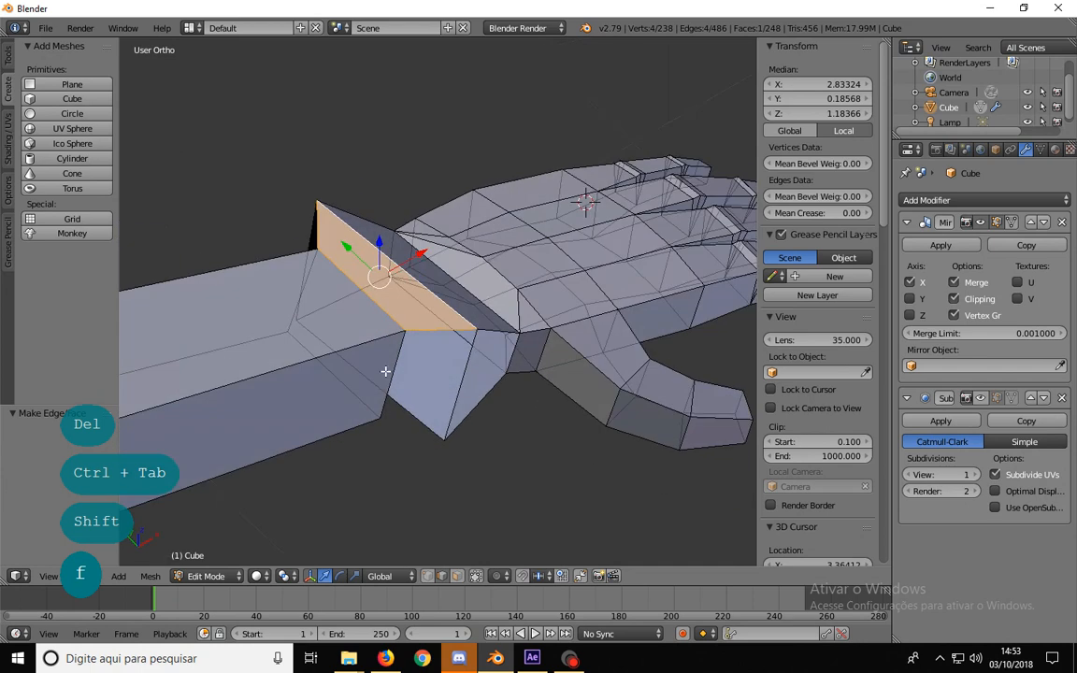
- Fill faces between the forearm's and wrist's end edges on the thumb side and on the underside
right_click(392, 369)
shift+right_click(465, 364)
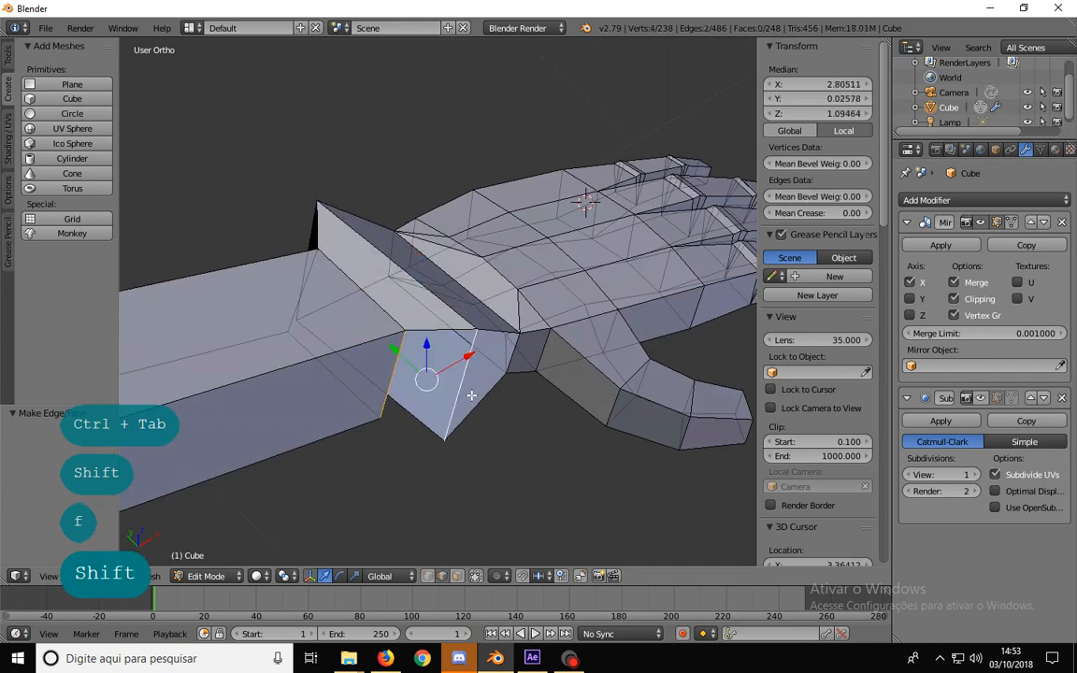
key(f)
middle_drag(466, 365, 426, 302)
right_click(356, 356)
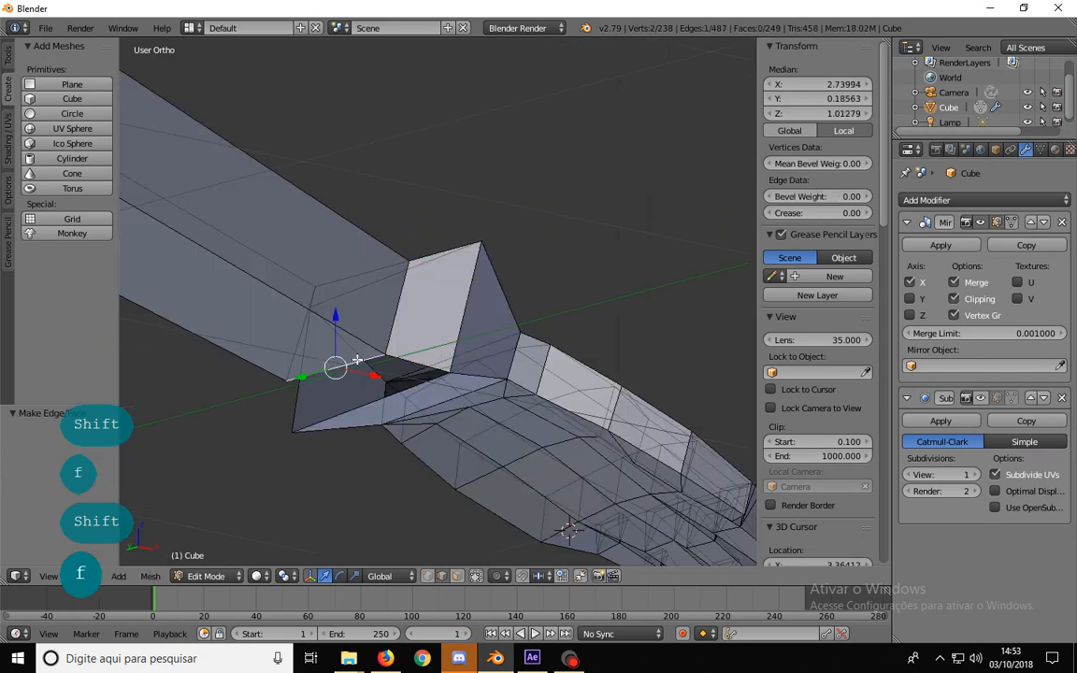
shift+right_click(397, 395)
key(f)
- Fill the last gap between forearm and wrist on the side opposite the thumb, then clear the selection in front view
middle_drag(396, 395, 337, 402)
right_click(402, 318)
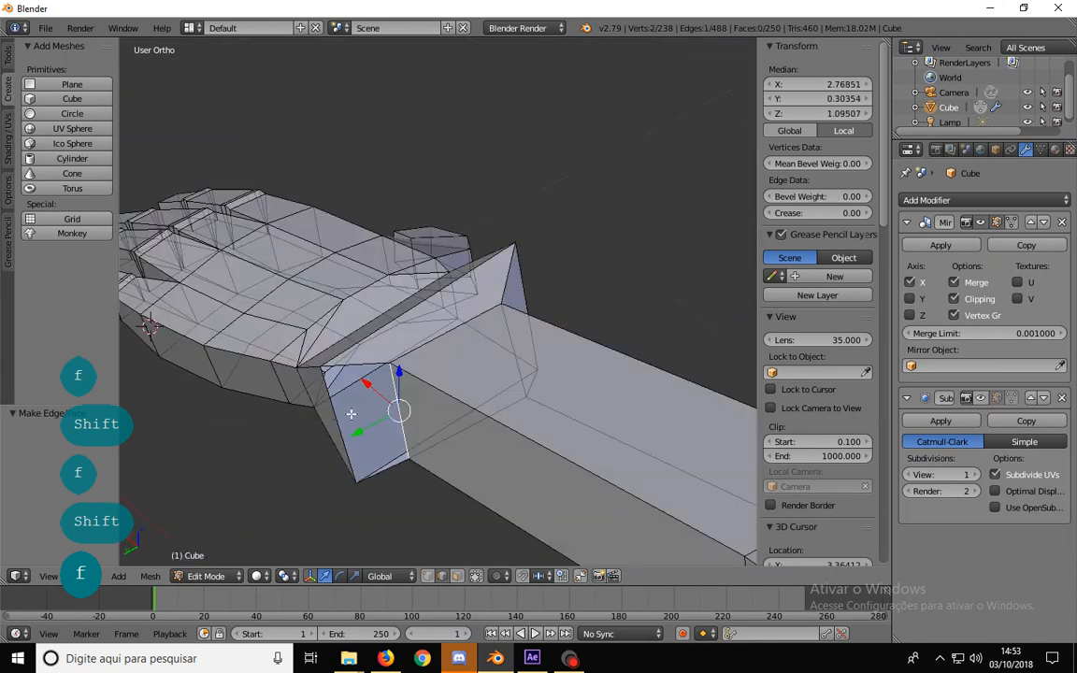
shift+right_click(333, 412)
key(f)
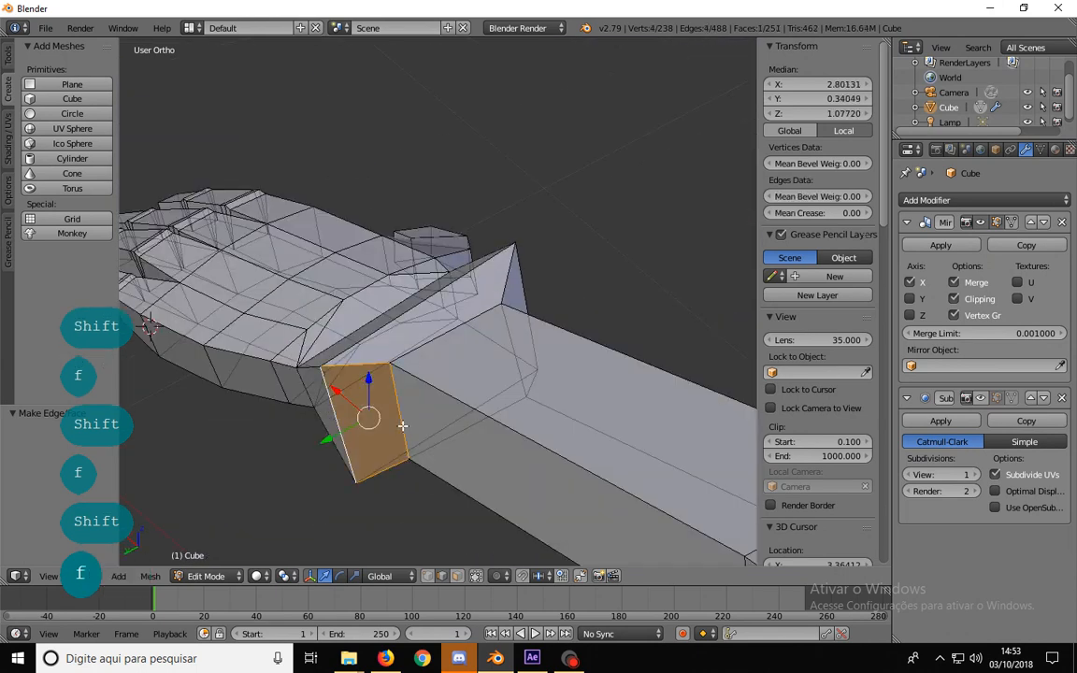
middle_drag(482, 383, 405, 383)
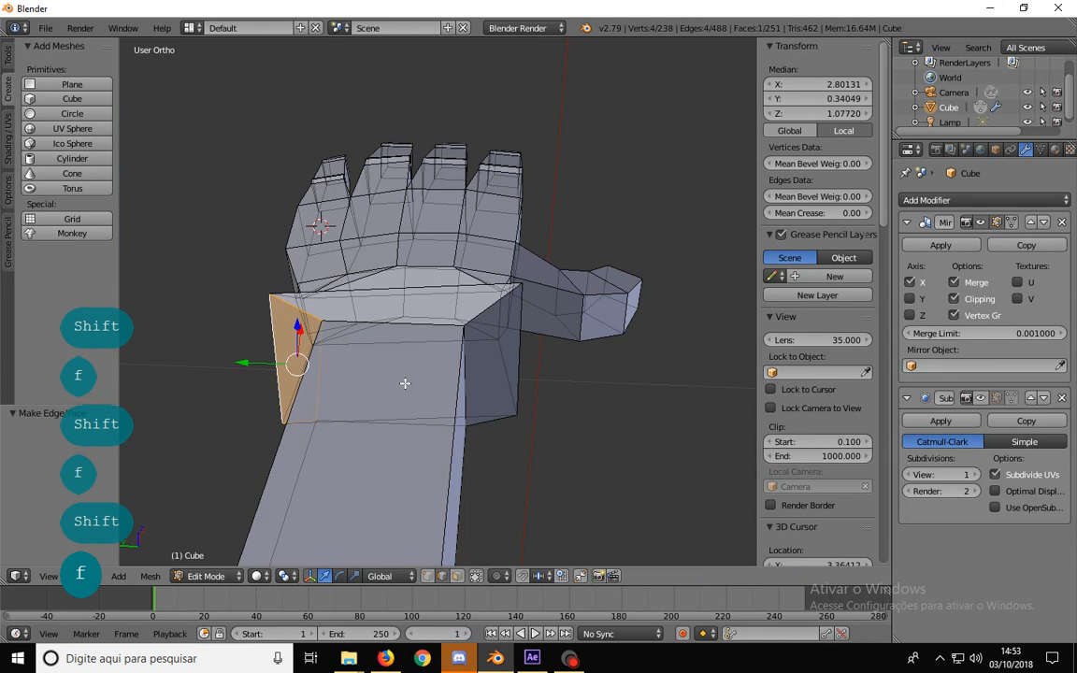
key(KP_1)
key(a)
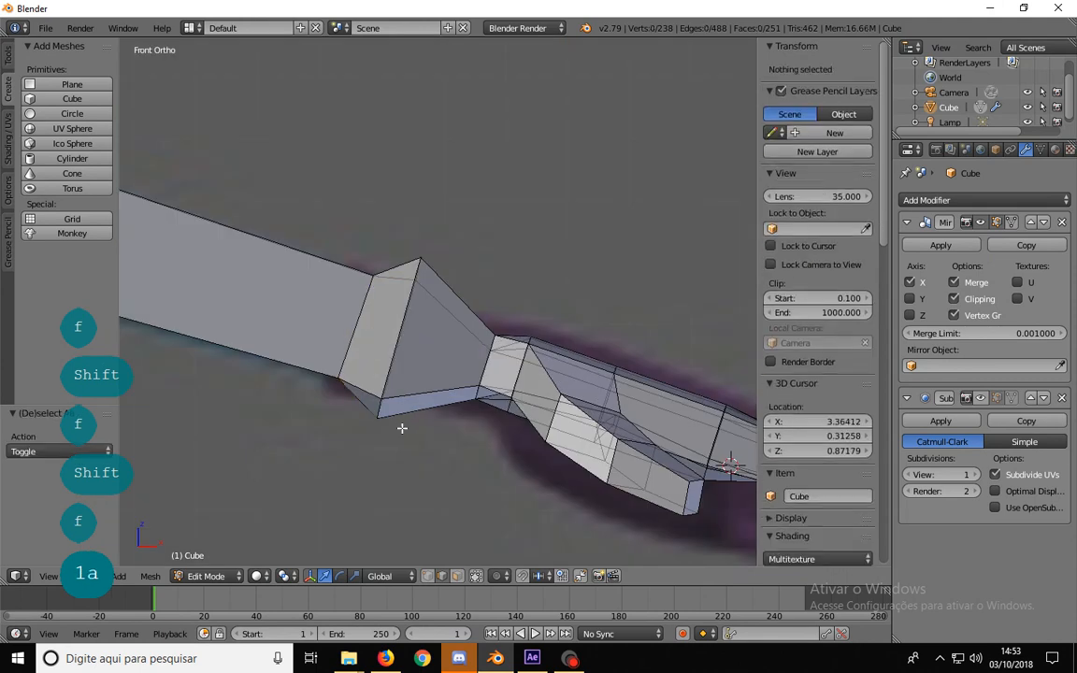
- In vertex select mode, select the four vertices of the flared wrist loop and move them about -0.105 on X over the forearm's end
key(ctrl+Tab)
click(377, 419)
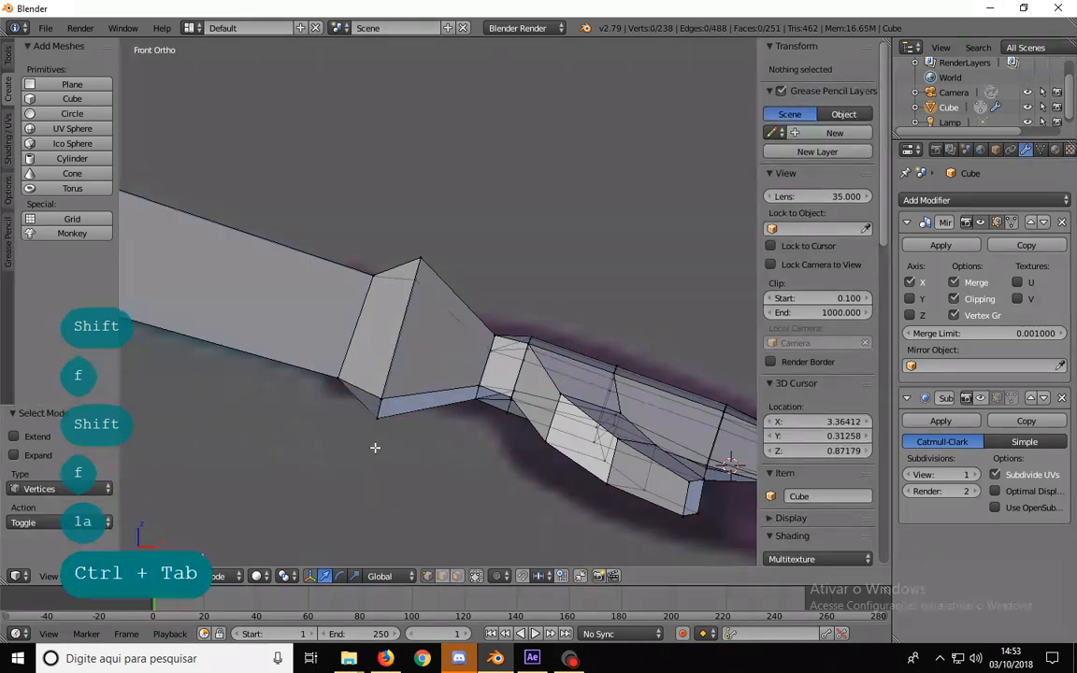
key(b)
drag(363, 446, 414, 367)
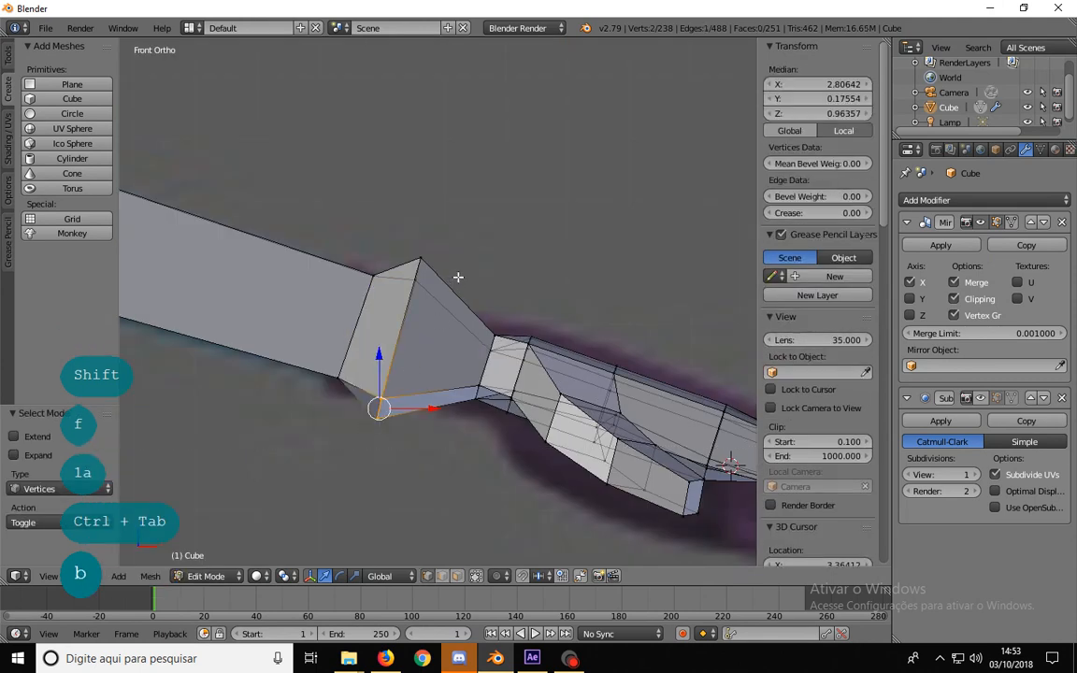
key(b)
drag(455, 225, 398, 302)
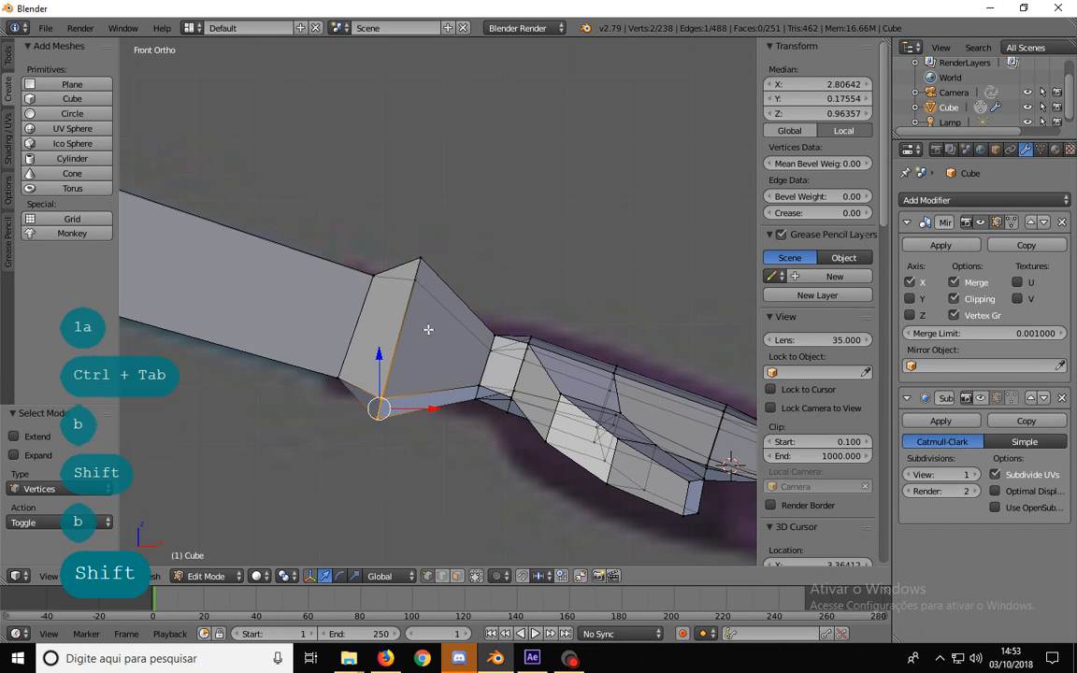
key(b)
shift+drag(447, 232, 404, 271)
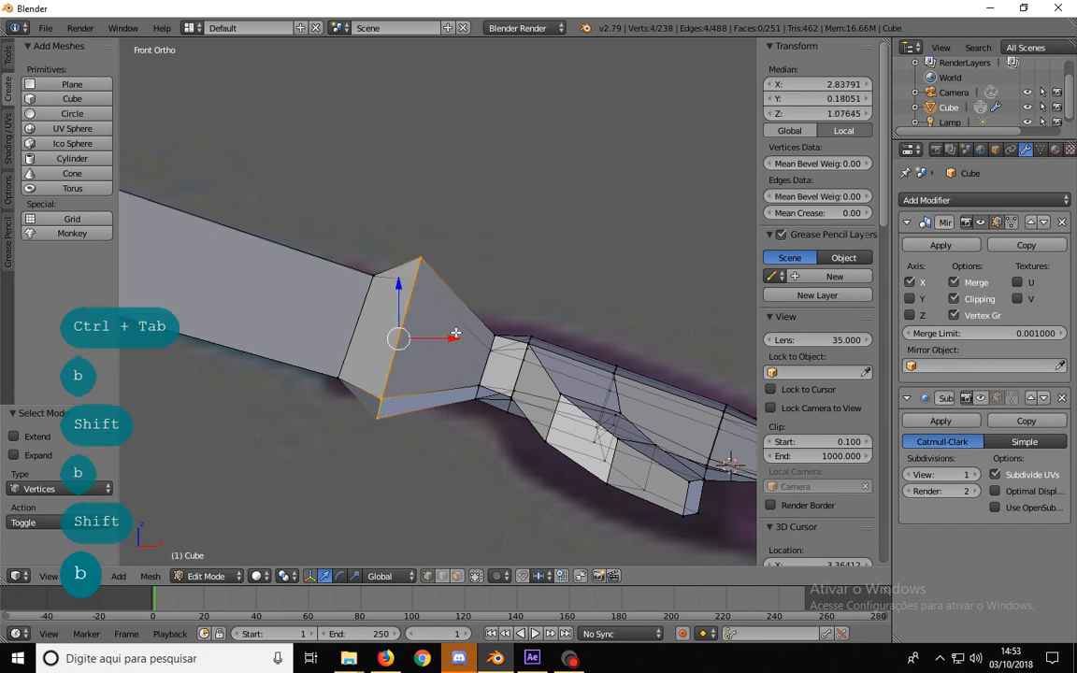
key(g)
click(391, 322)
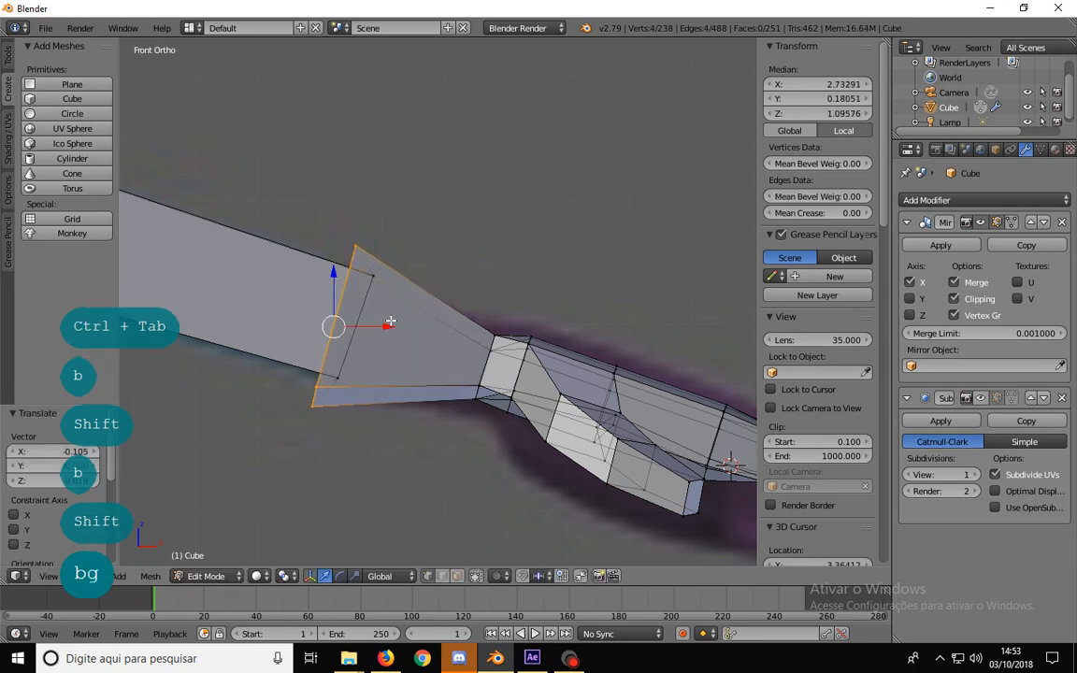
- Scale the flared wrist loop down to about 0.914 and clear the selection
key(s)
click(437, 446)
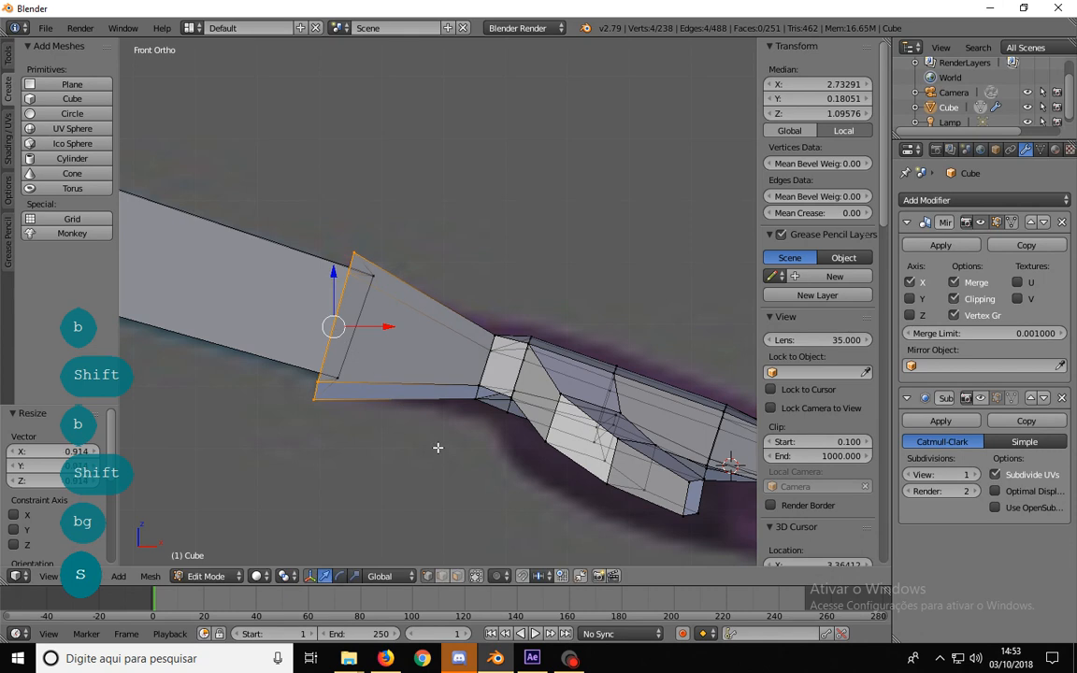
key(a)
- Select the whole hand without the flared wrist loop and scale it along Z by about 1.073
scroll(463, 448, down, 2)
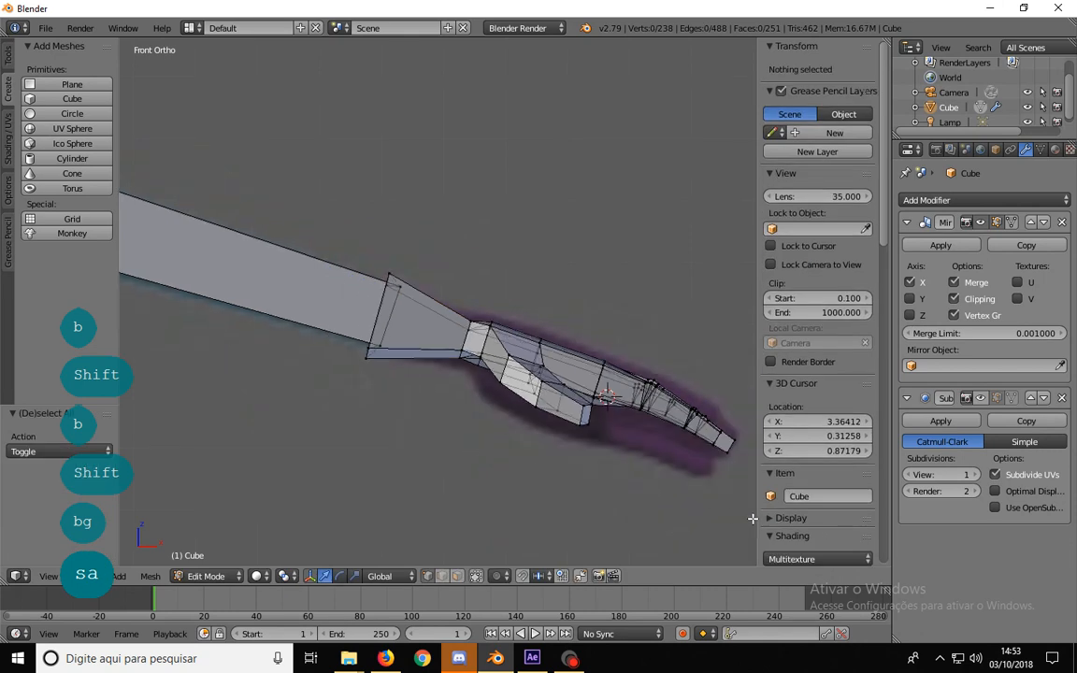
shift+middle_drag(728, 496, 591, 471)
key(b)
drag(662, 502, 355, 260)
key(s)
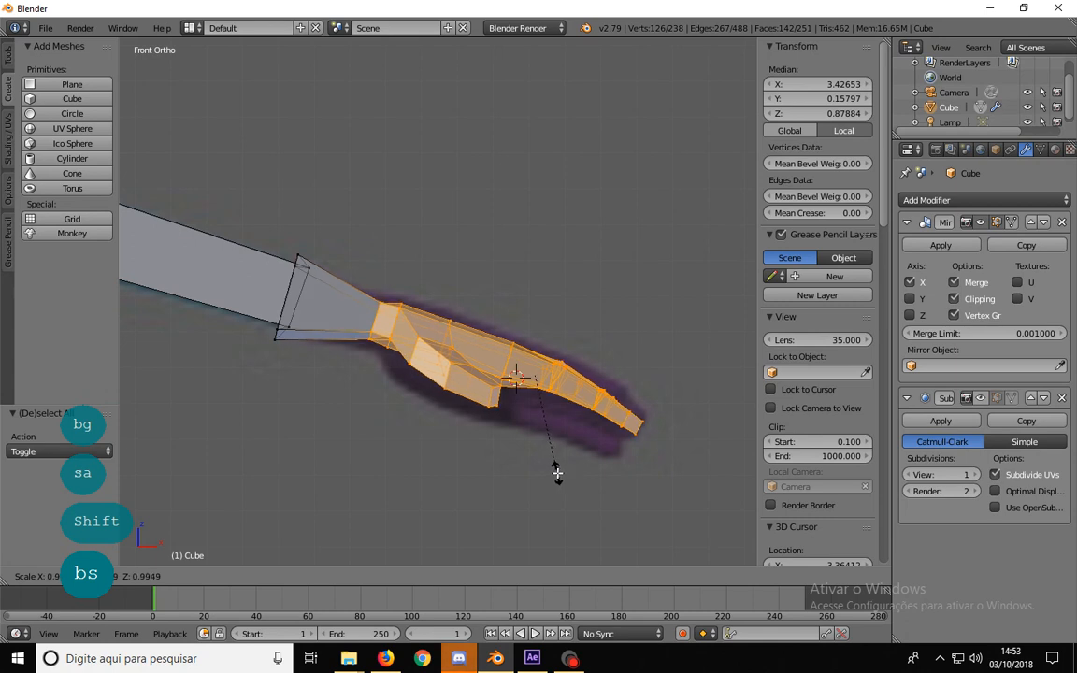
click(557, 468)
key(s)
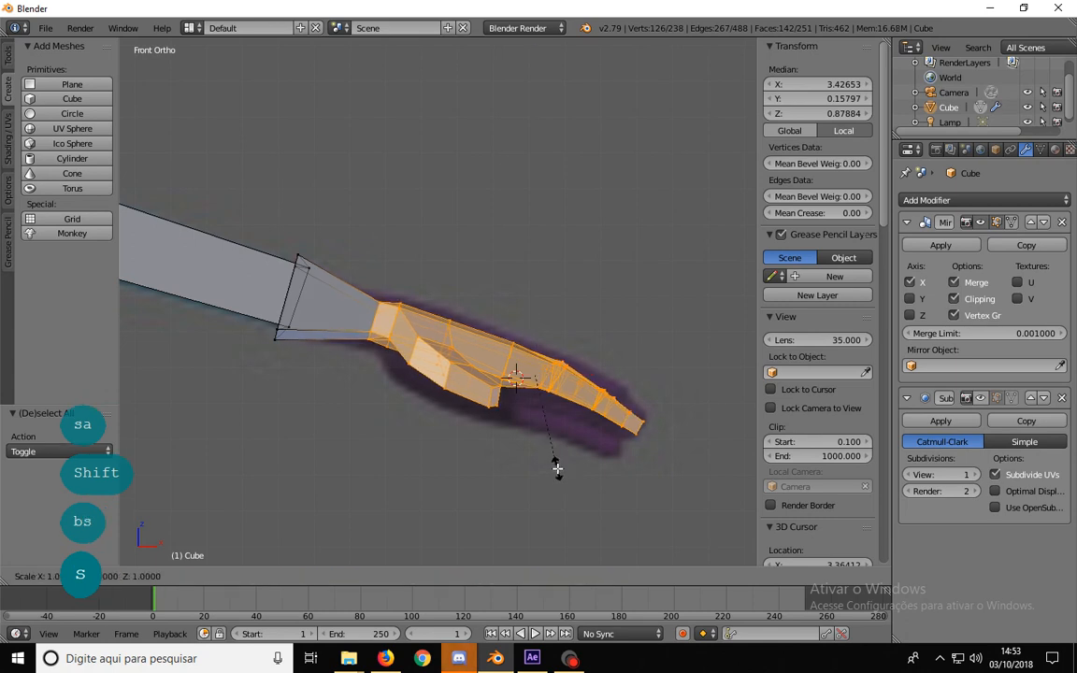
key(z)
click(522, 414)
- Nudge two vertices of the forearm's end loop, just inside the flared cuff
middle_drag(522, 414, 509, 446)
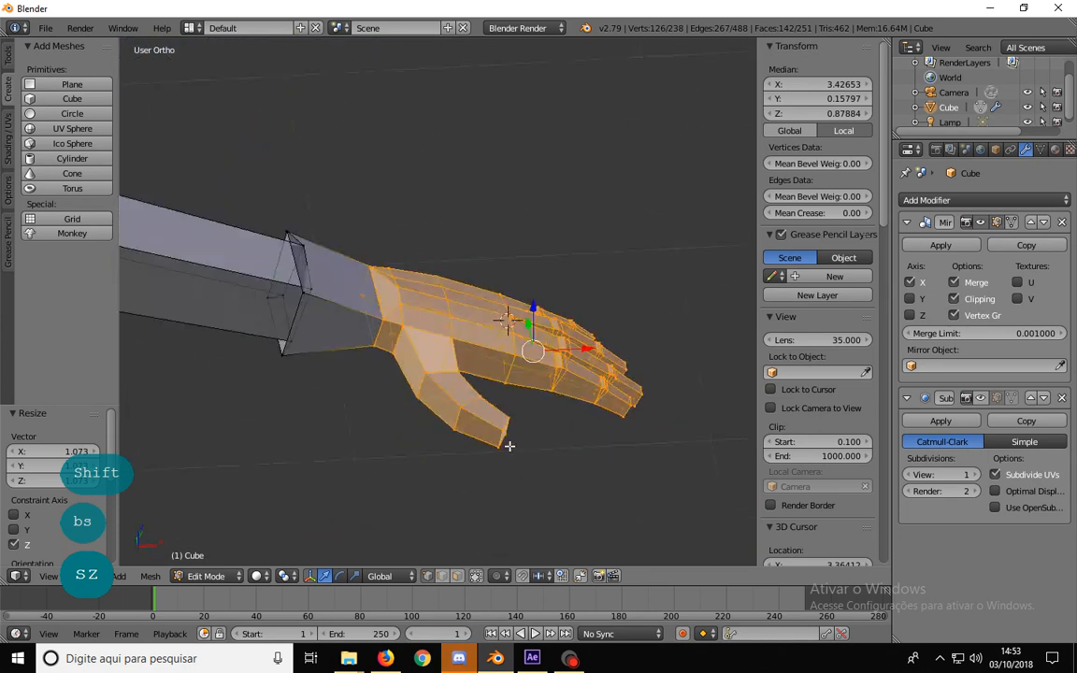
scroll(334, 334, up, 3)
shift+middle_drag(283, 310, 475, 340)
key(1)
right_click(376, 296)
key(g)
click(382, 312)
right_click(526, 377)
key(g)
click(526, 380)
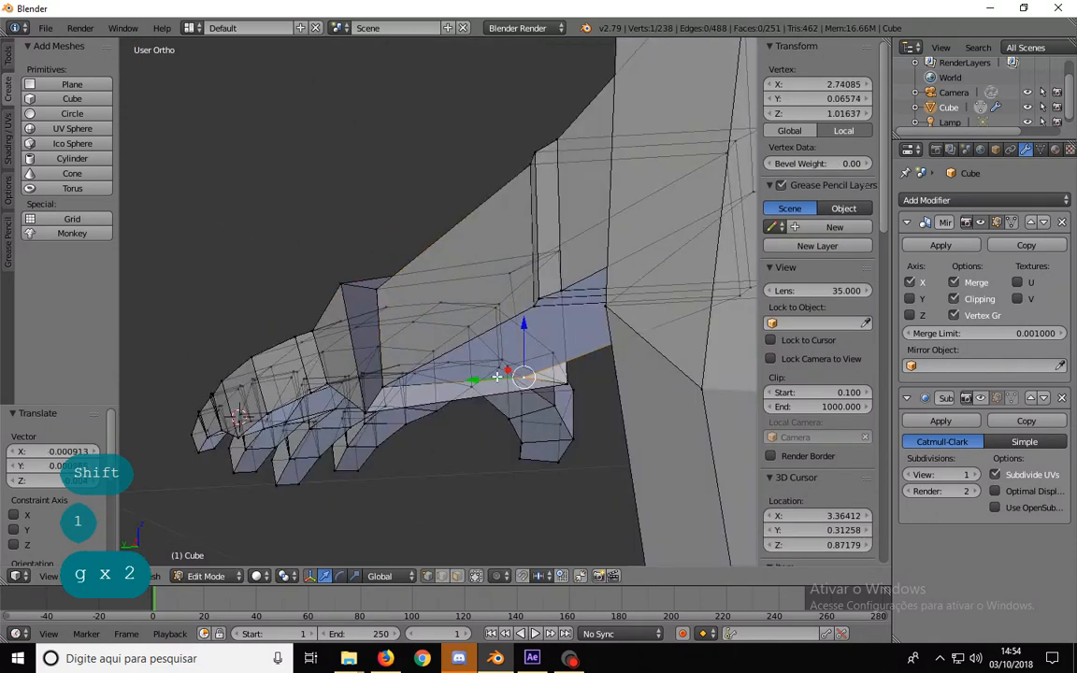
- Nudge the remaining two vertices of the forearm's end loop slightly to refine its fit inside the cuff
right_click(384, 383)
key(g)
click(383, 384)
middle_drag(383, 383, 424, 393)
right_click(384, 312)
key(g)
click(384, 312)
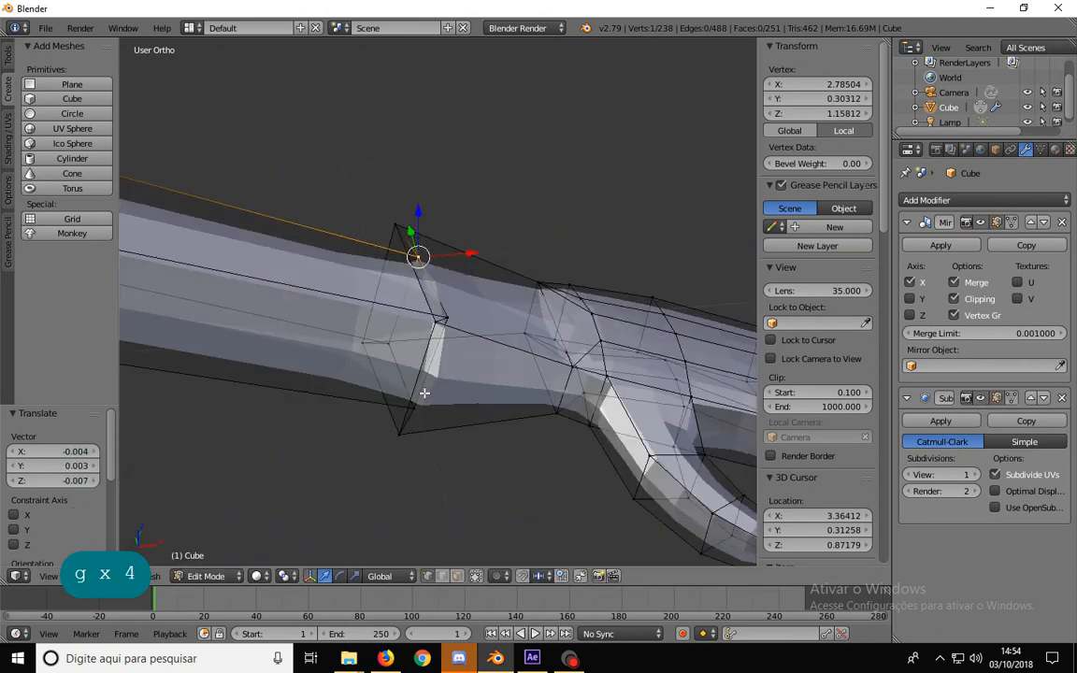
- In edge select mode, select the flared outer cuff edge loop at the wrist and set its mean crease to 1.00
key(ctrl+Tab)
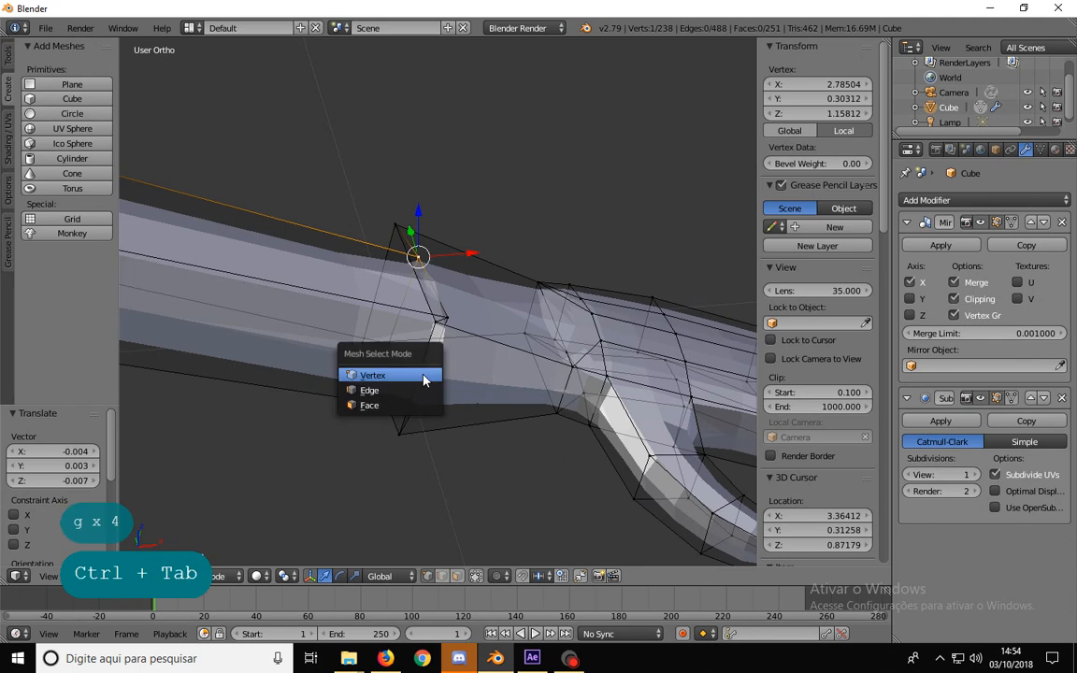
click(402, 390)
alt+right_click(425, 296)
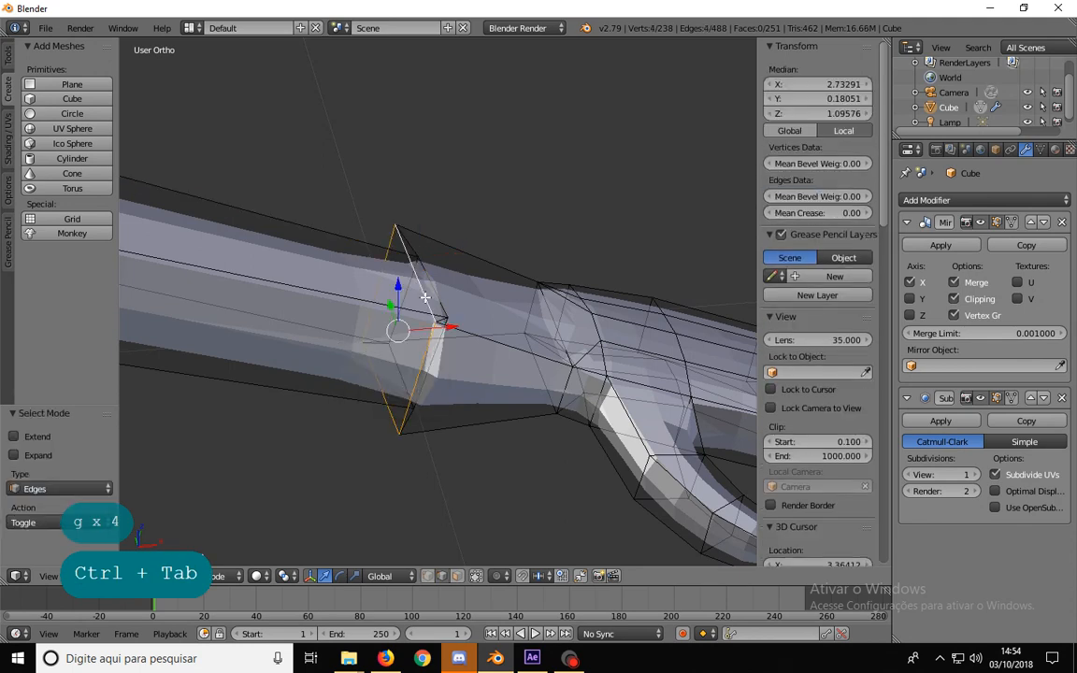
middle_drag(361, 454, 500, 347)
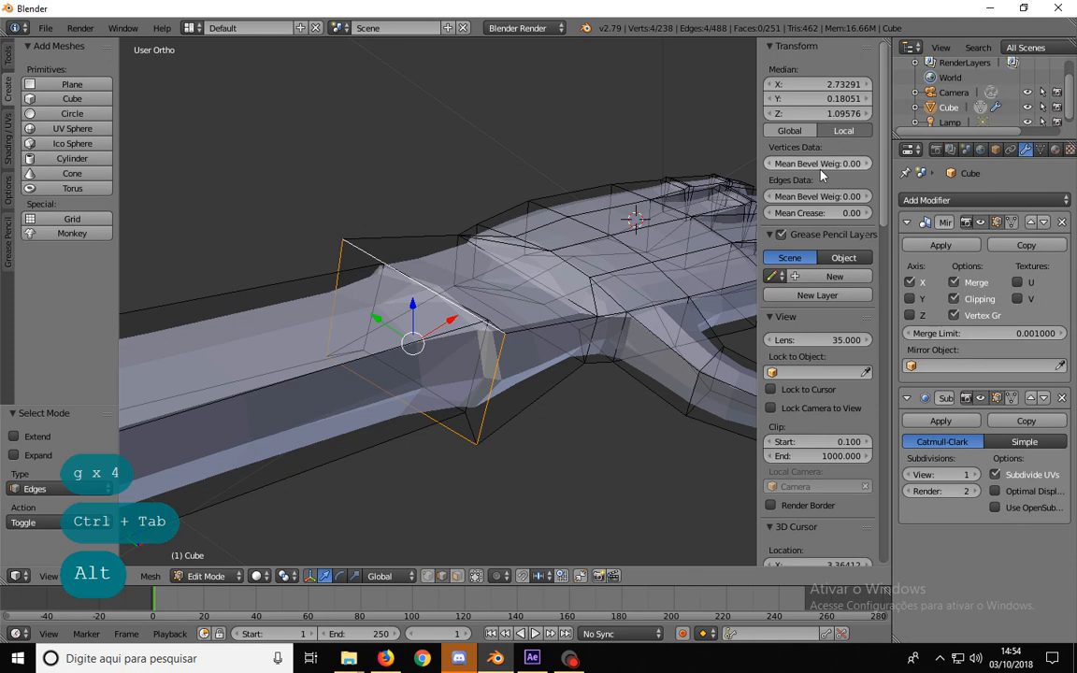
drag(792, 213, 872, 212)
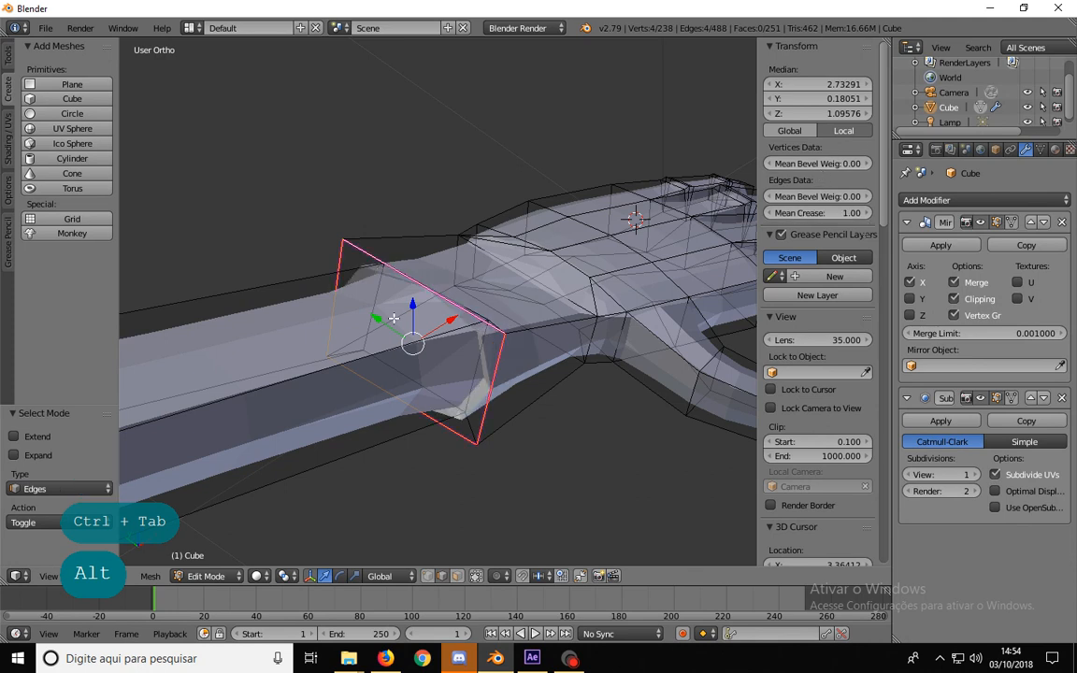
- Select the forearm's end edge loop next to the cuff and set its mean crease to 1.00
middle_drag(481, 317, 427, 338)
alt+right_click(459, 326)
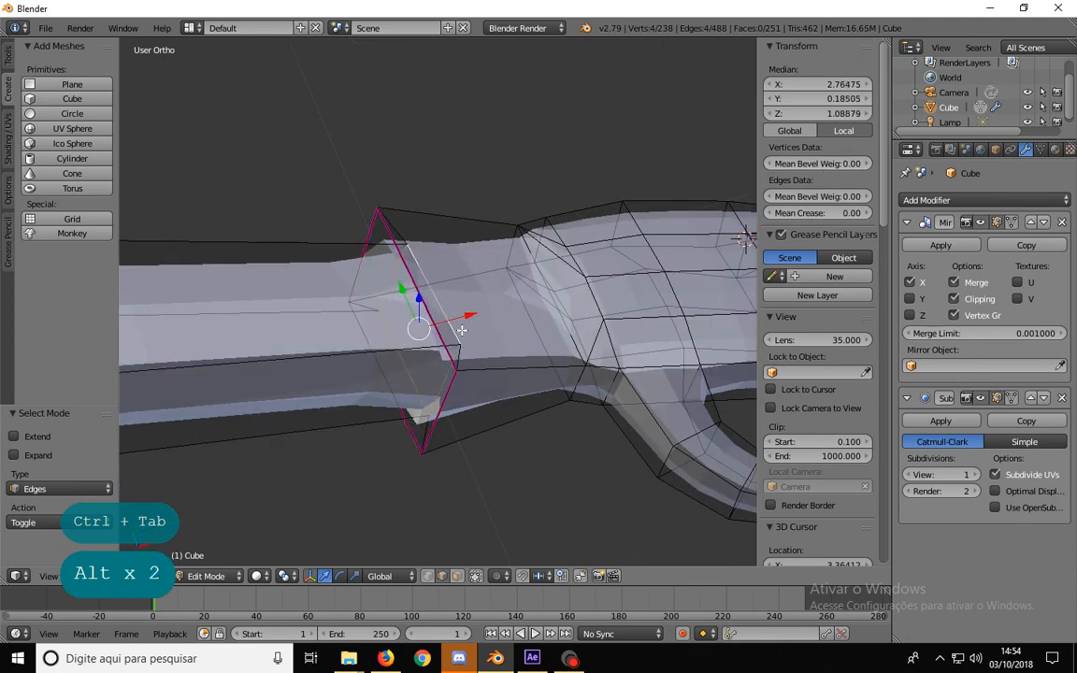
drag(813, 212, 872, 212)
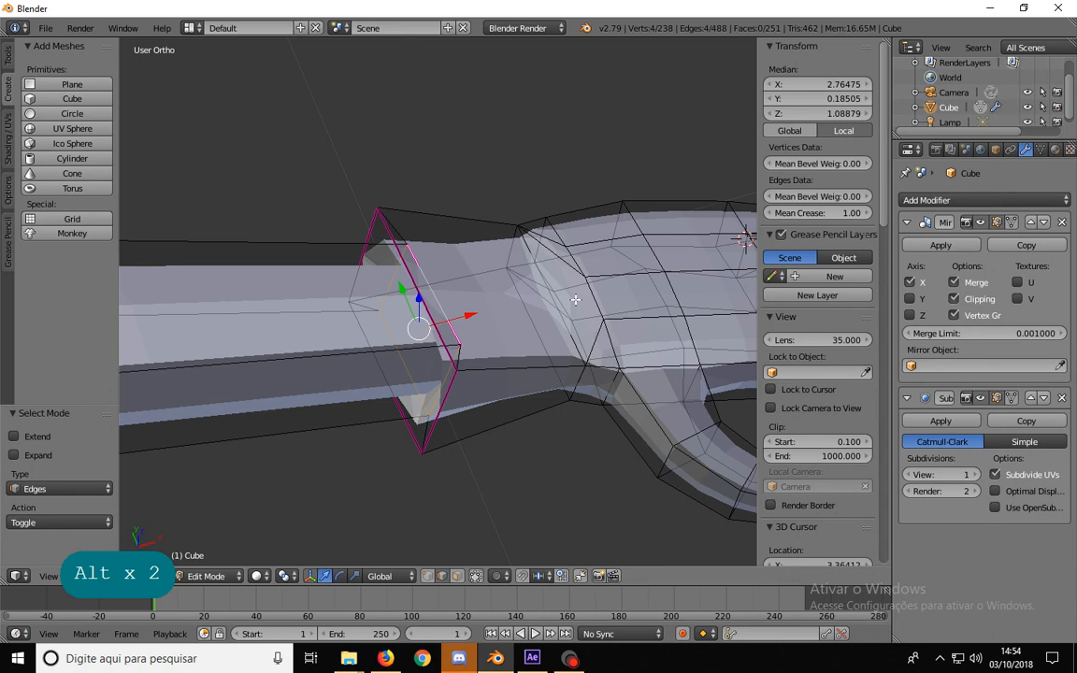
- Select the edge loop where the arm meets the shoulder and set its mean crease to 1.00
middle_drag(424, 324, 336, 297)
scroll(349, 274, down, 7)
shift+middle_drag(299, 211, 500, 363)
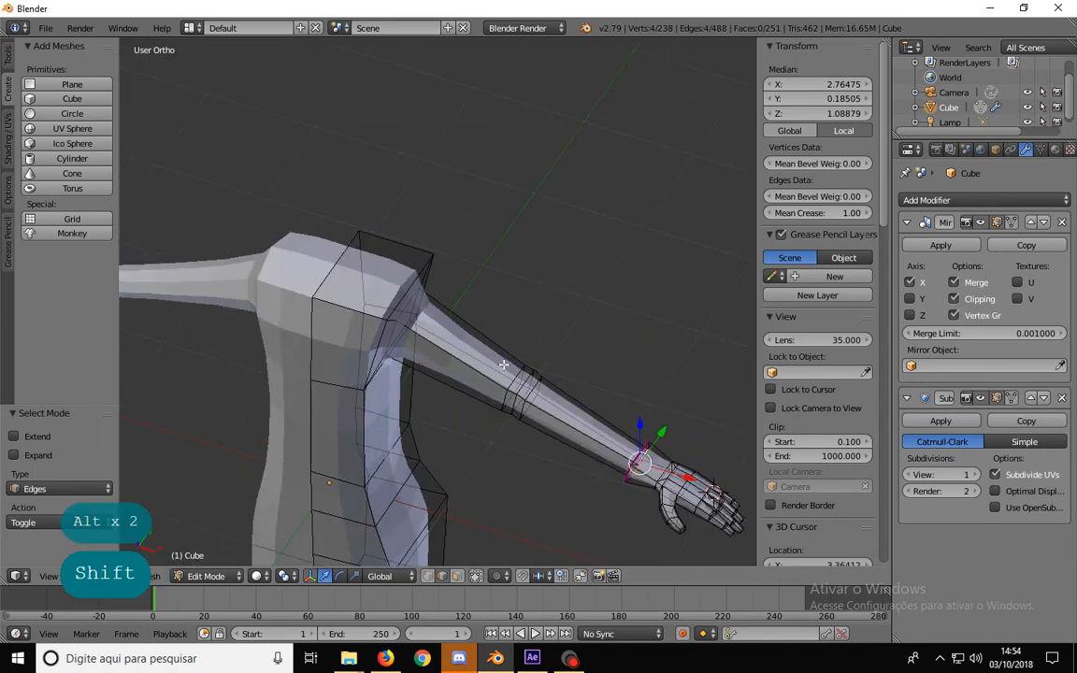
scroll(500, 363, up, 4)
middle_drag(401, 308, 384, 300)
alt+right_click(347, 270)
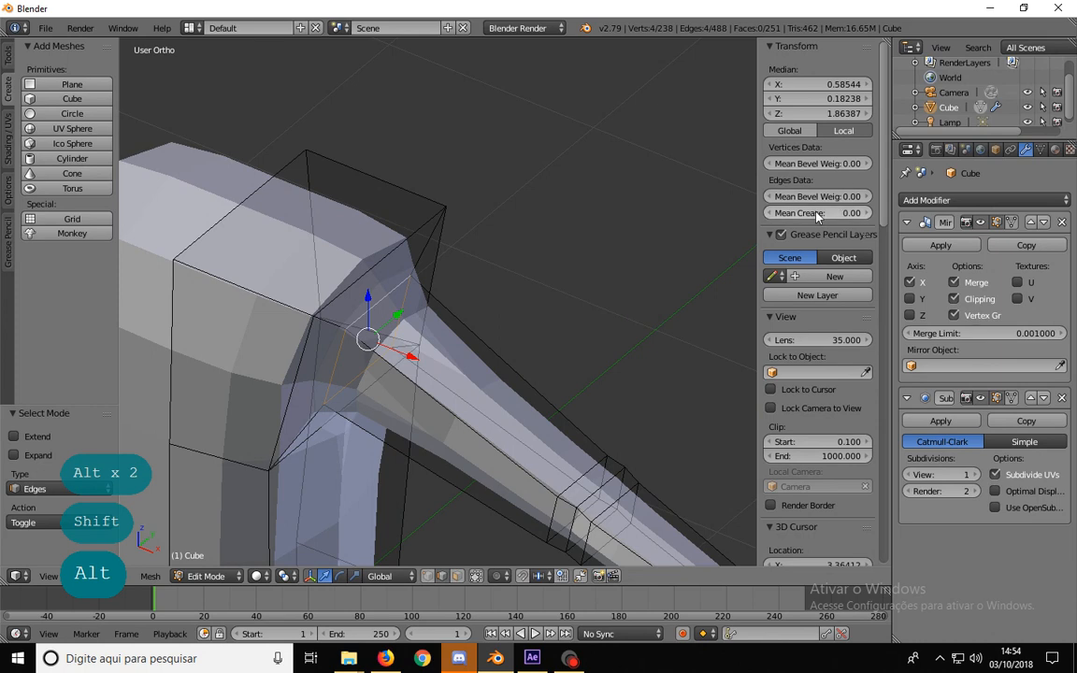
drag(816, 213, 1028, 213)
- Move the creased shoulder loop toward the torso by about -0.032 on X, -0.008 on Y and 0.003 on Z
middle_drag(304, 293, 472, 341)
key(g)
click(416, 361)
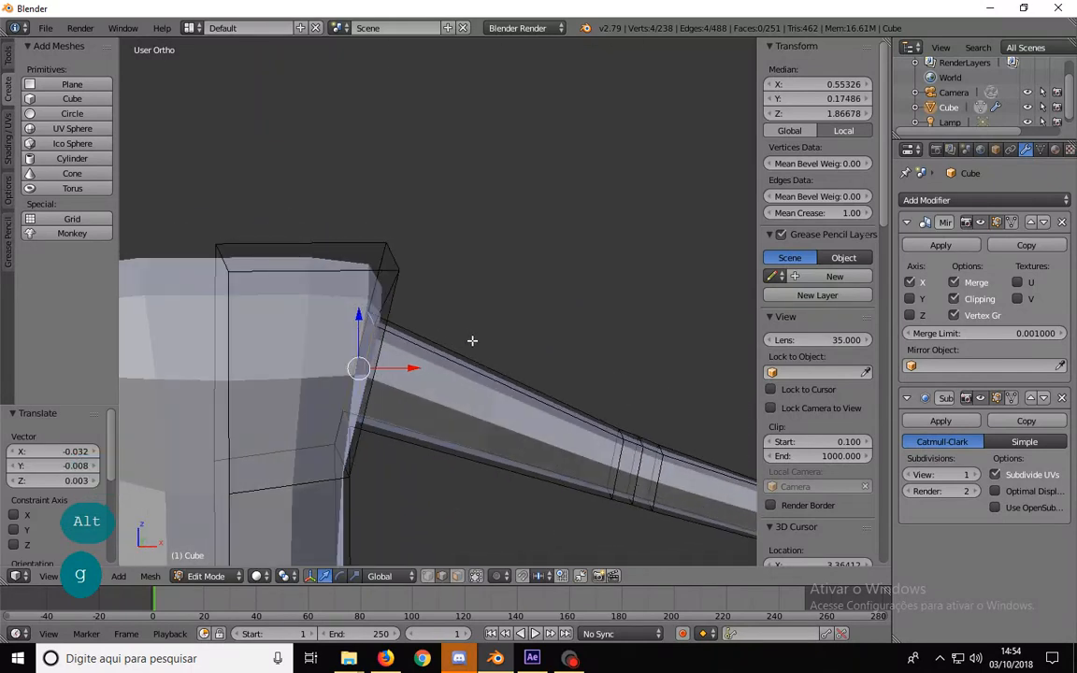
- Select the whole hand, rotate it slightly in the right side view and move it about -0.005 on Y
scroll(486, 339, down, 7)
key(KP_1)
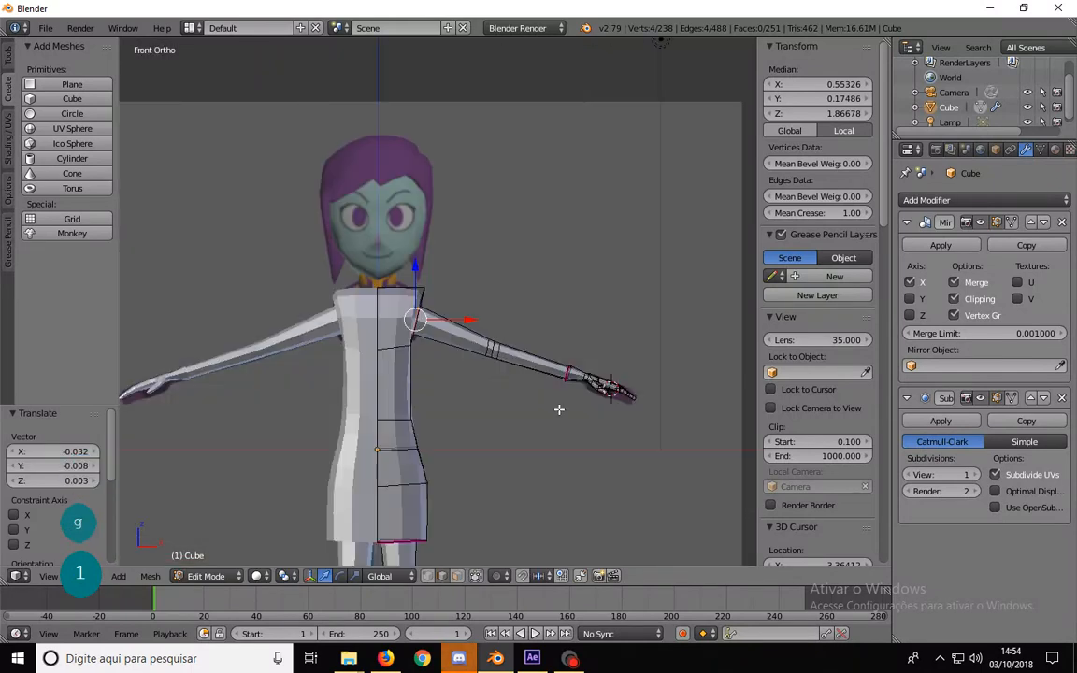
shift+middle_drag(558, 408, 524, 287)
shift+middle_drag(605, 302, 514, 301)
scroll(511, 297, up, 4)
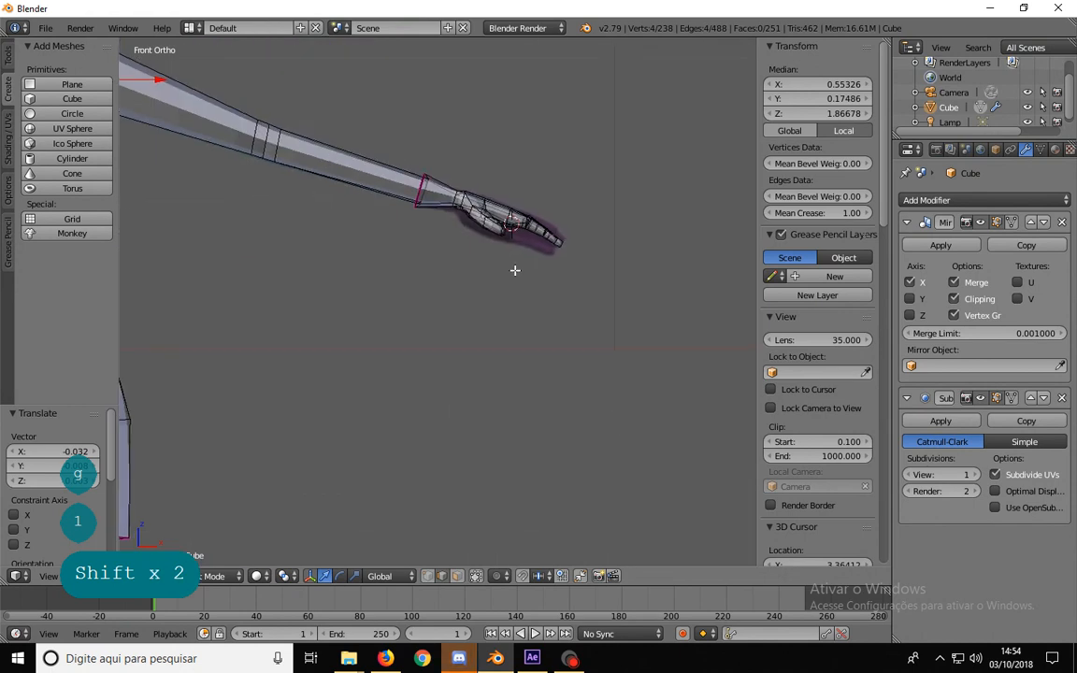
shift+middle_drag(572, 269, 529, 306)
key(a)
key(b)
drag(561, 329, 417, 224)
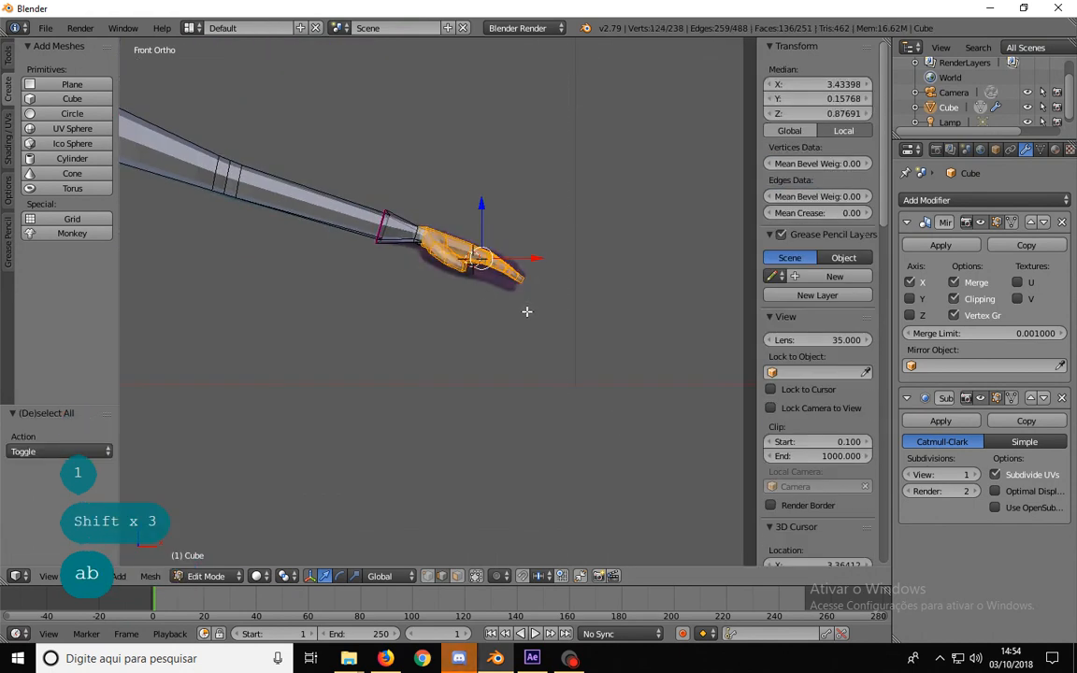
key(KP_3)
key(r)
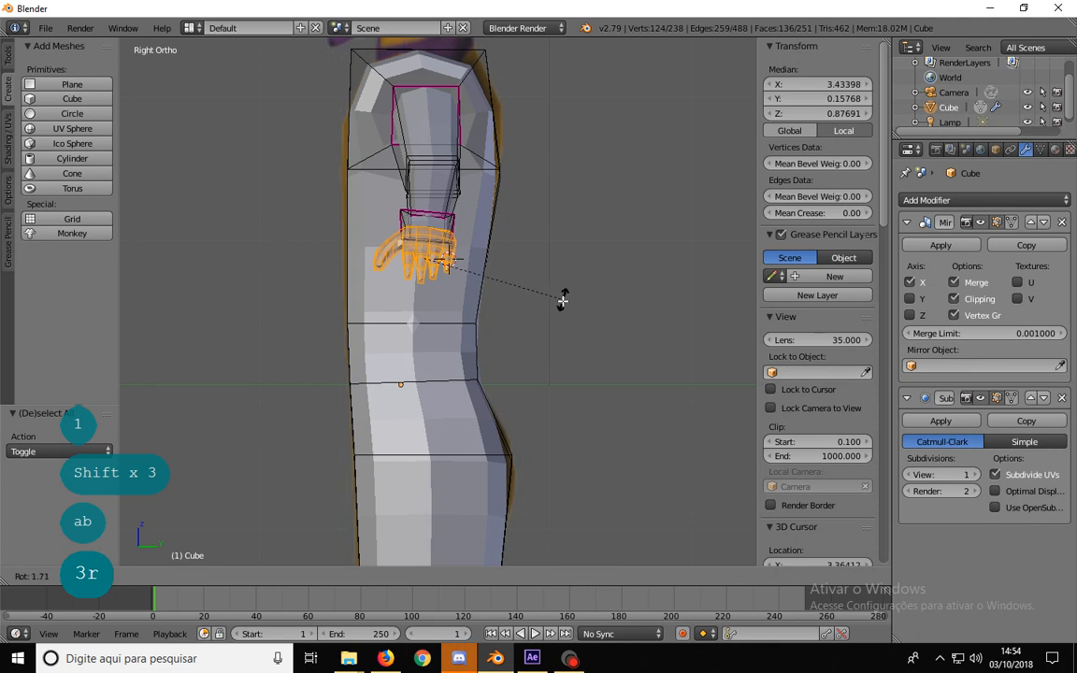
click(555, 307)
key(g)
click(555, 307)
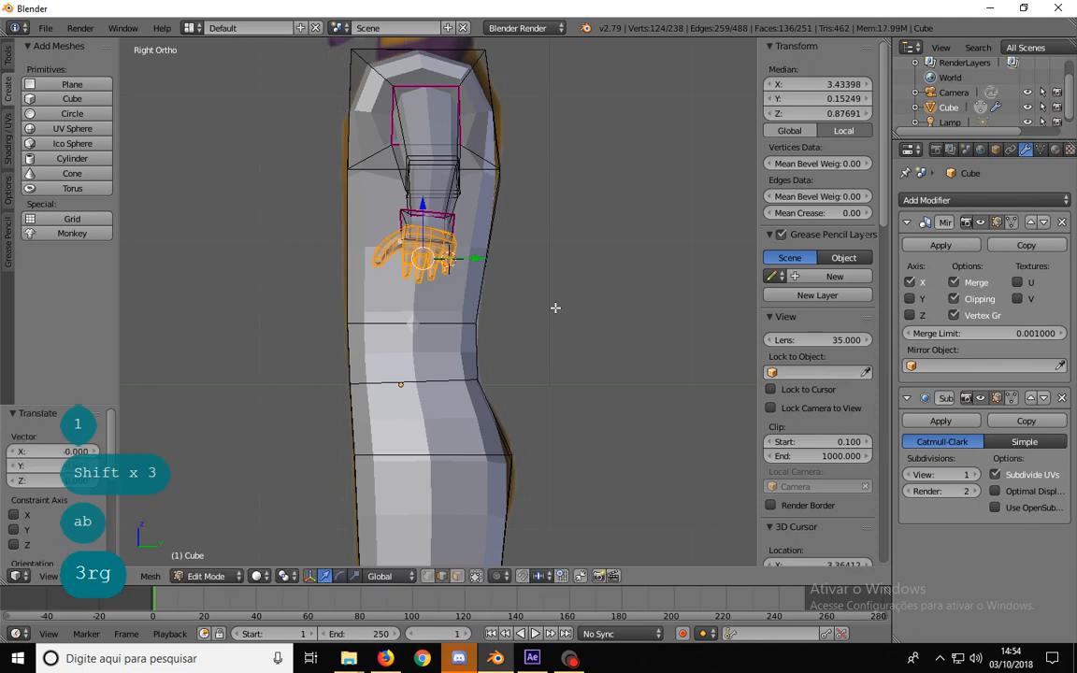
- Inspect the connected arm and the full body against the front reference image, and clear the selection
key(KP_1)
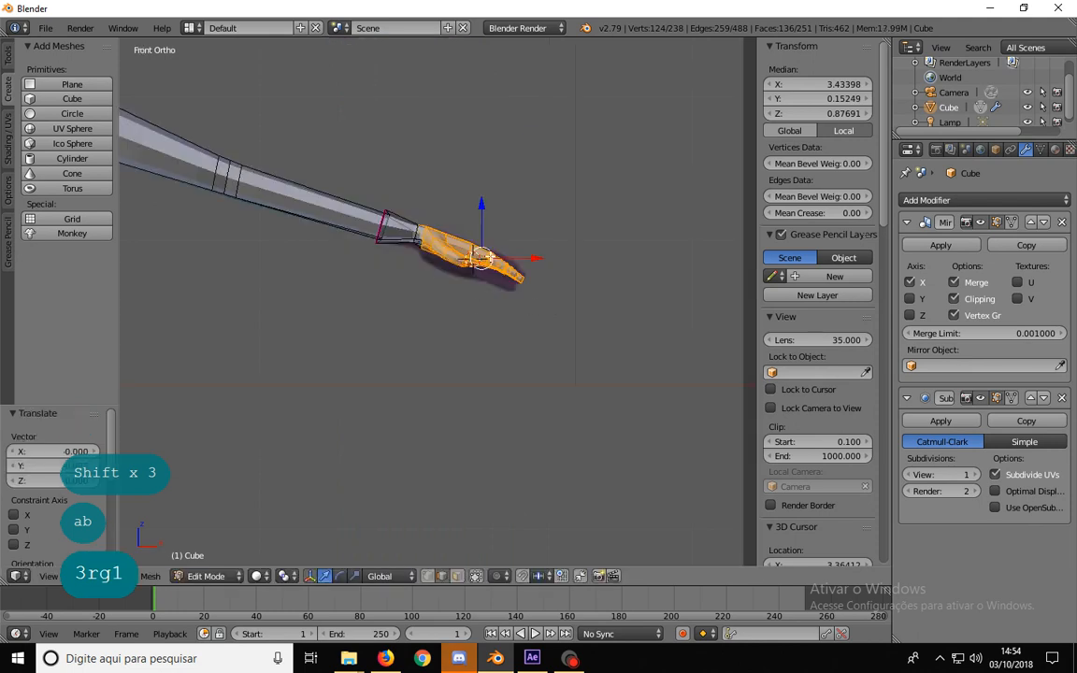
middle_drag(482, 258, 306, 341)
middle_drag(369, 361, 496, 223)
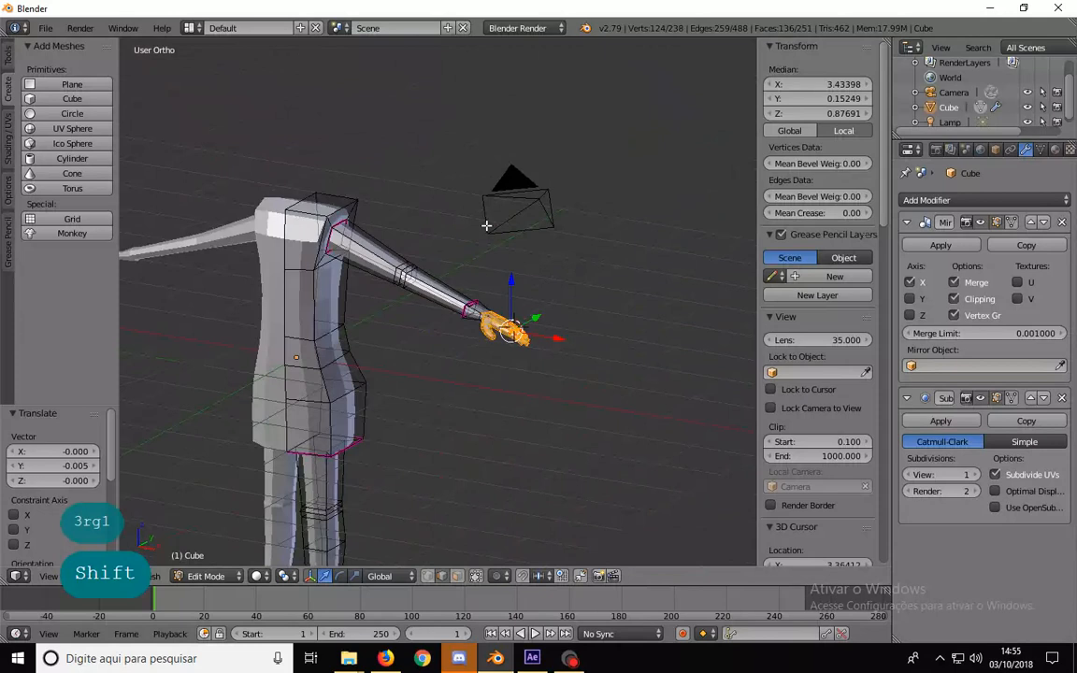
key(KP_1)
shift+middle_drag(368, 265, 475, 212)
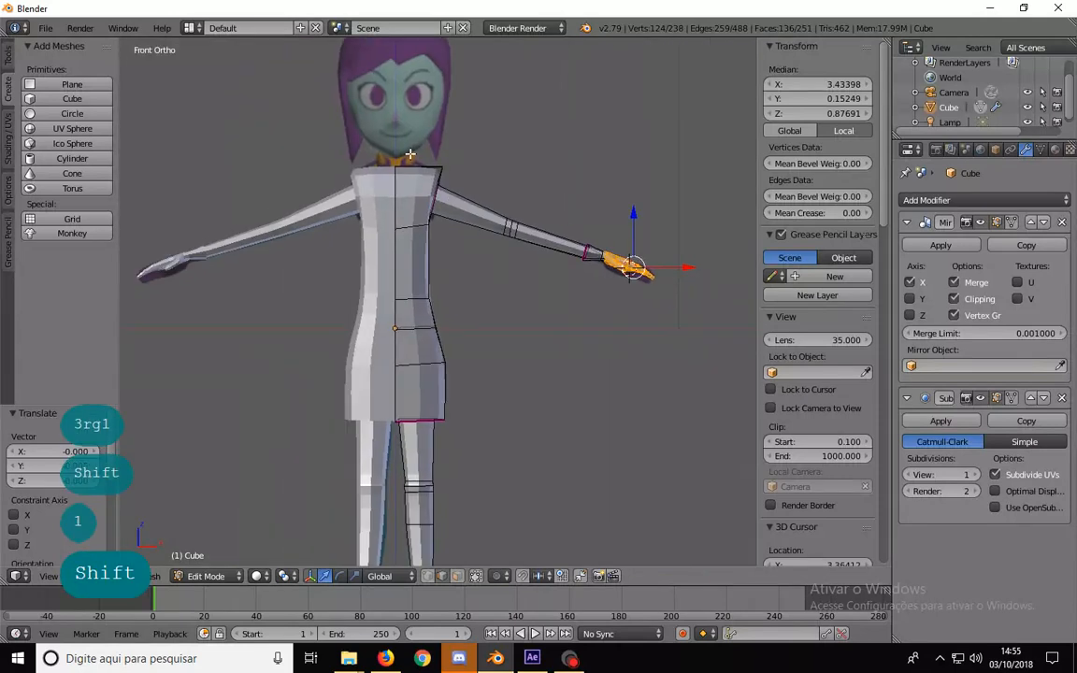
shift+middle_drag(427, 240, 420, 155)
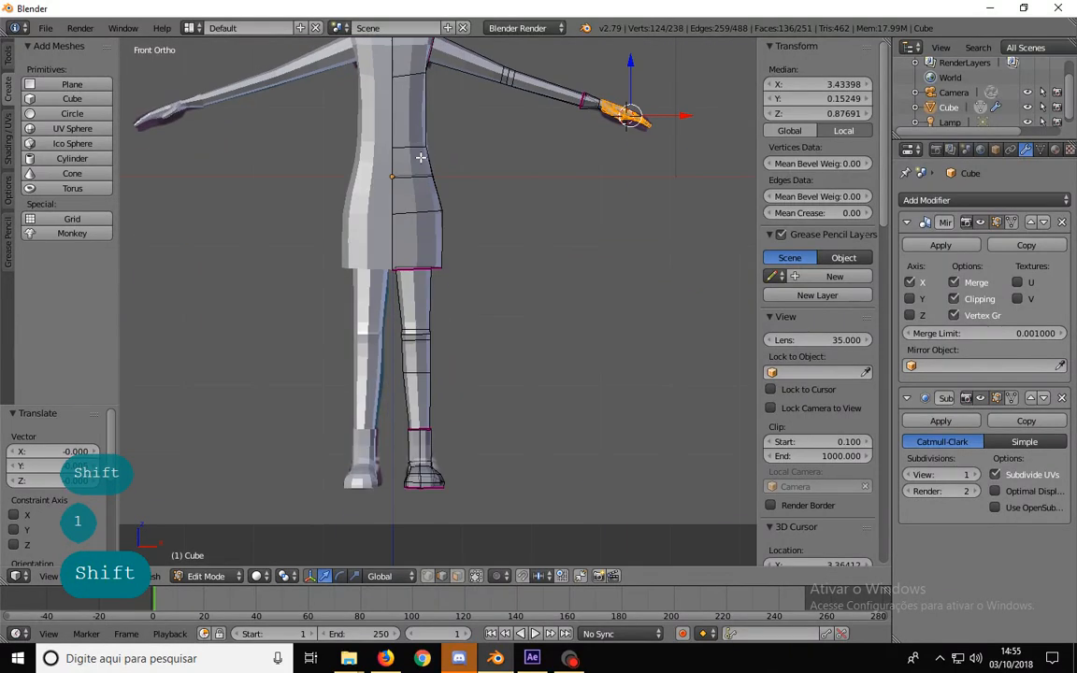
shift+scroll(421, 150, up, 5)
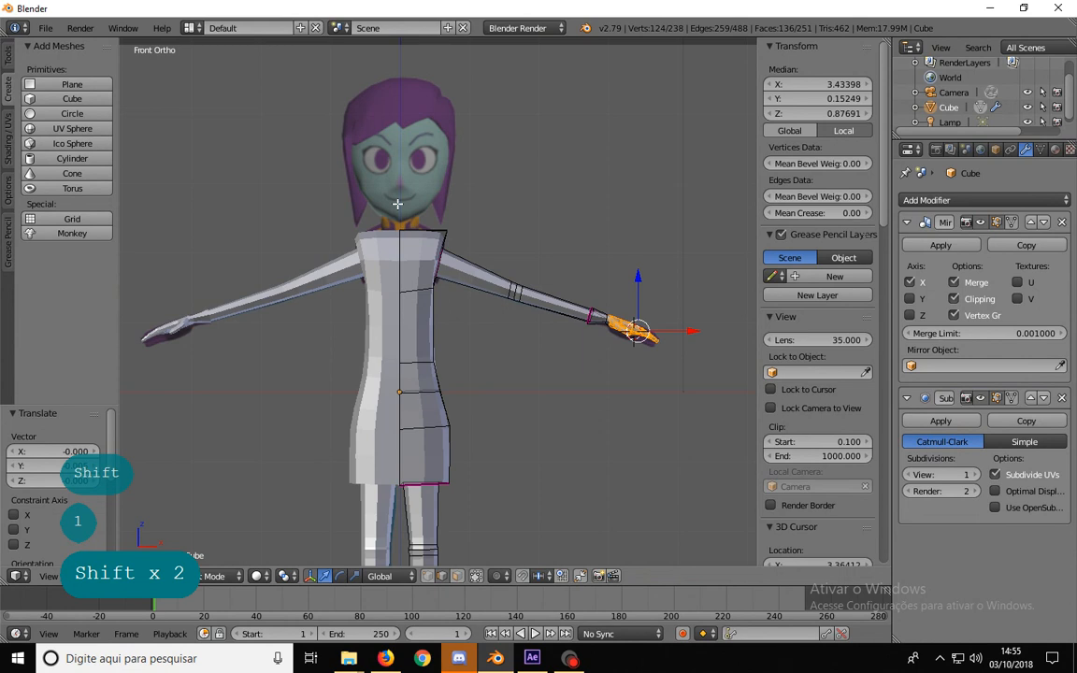
key(a)
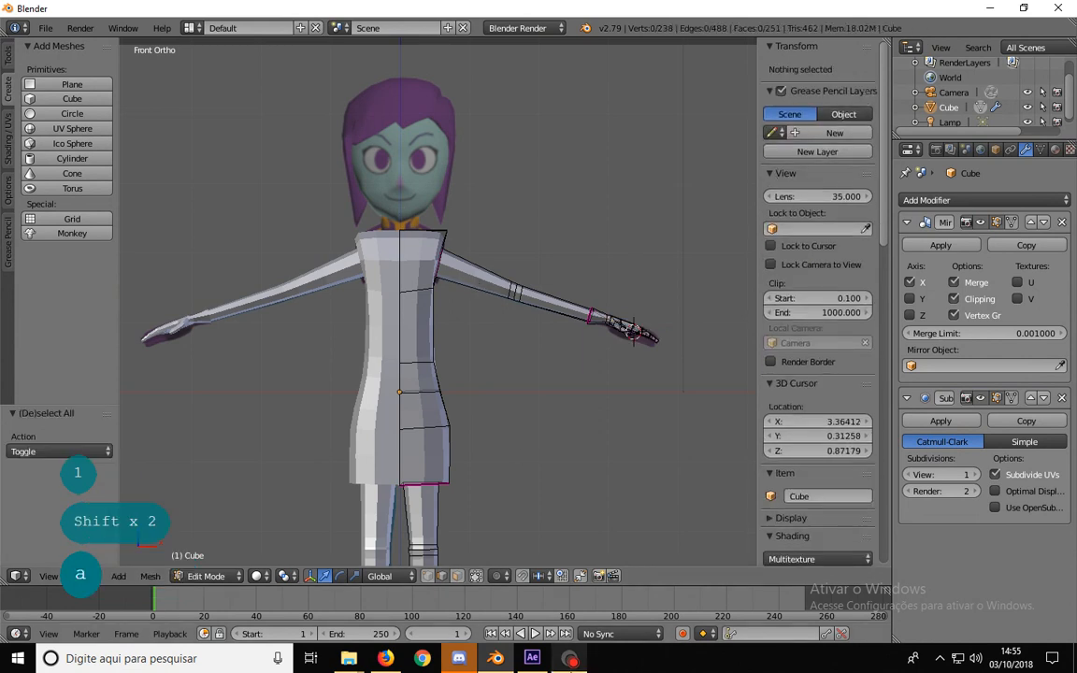